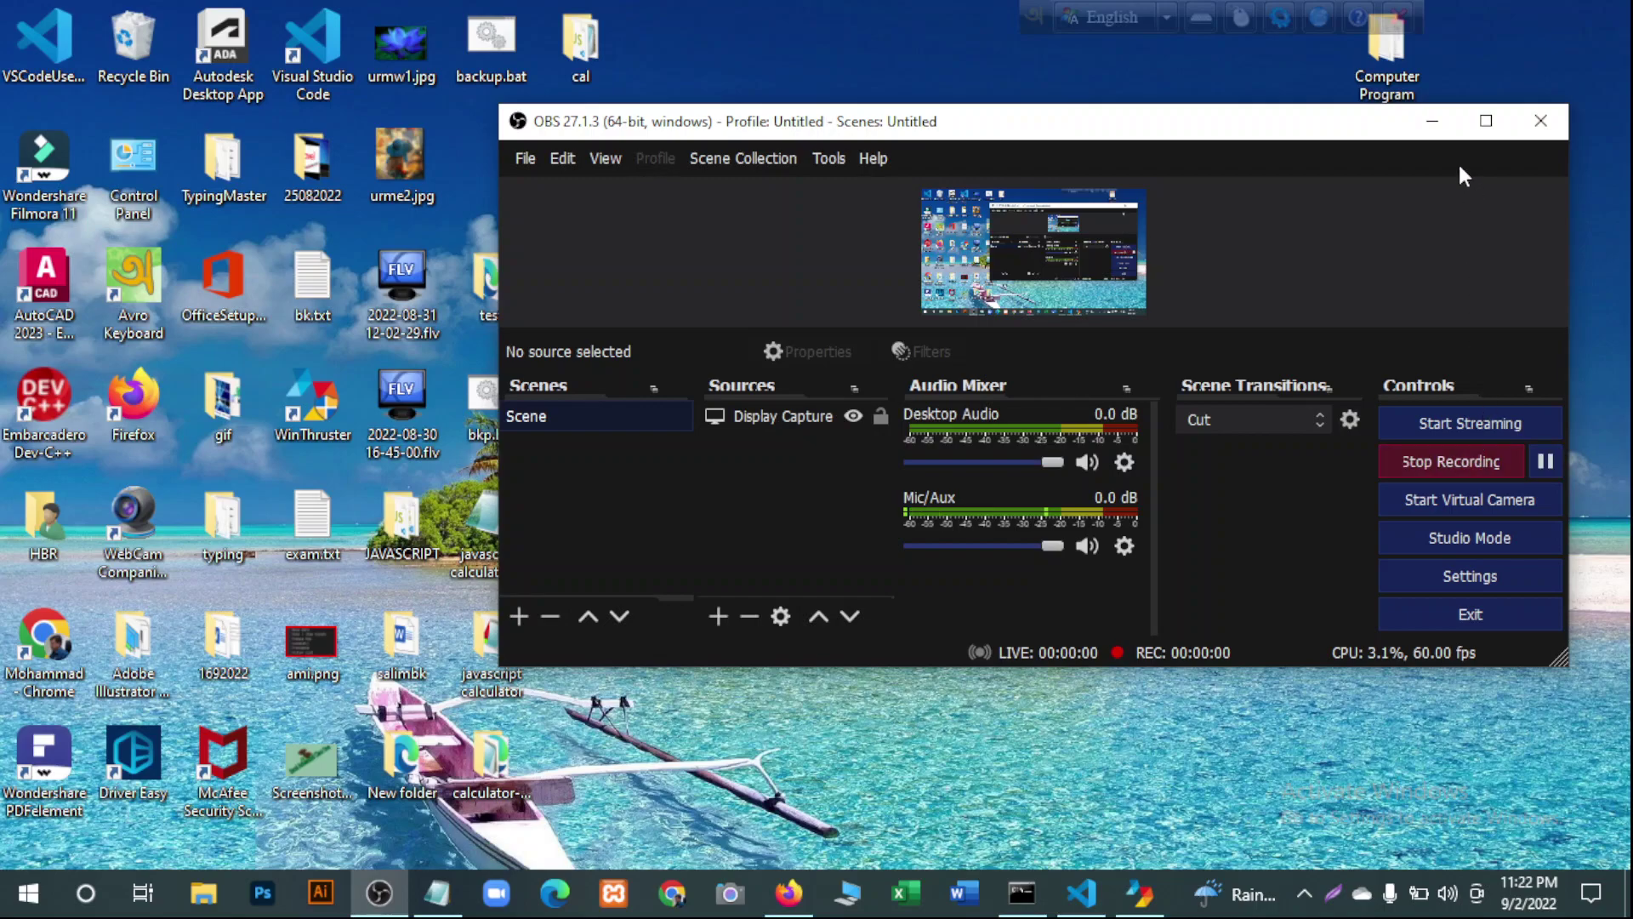
Start the OBS Studio screen recording.
click(1430, 127)
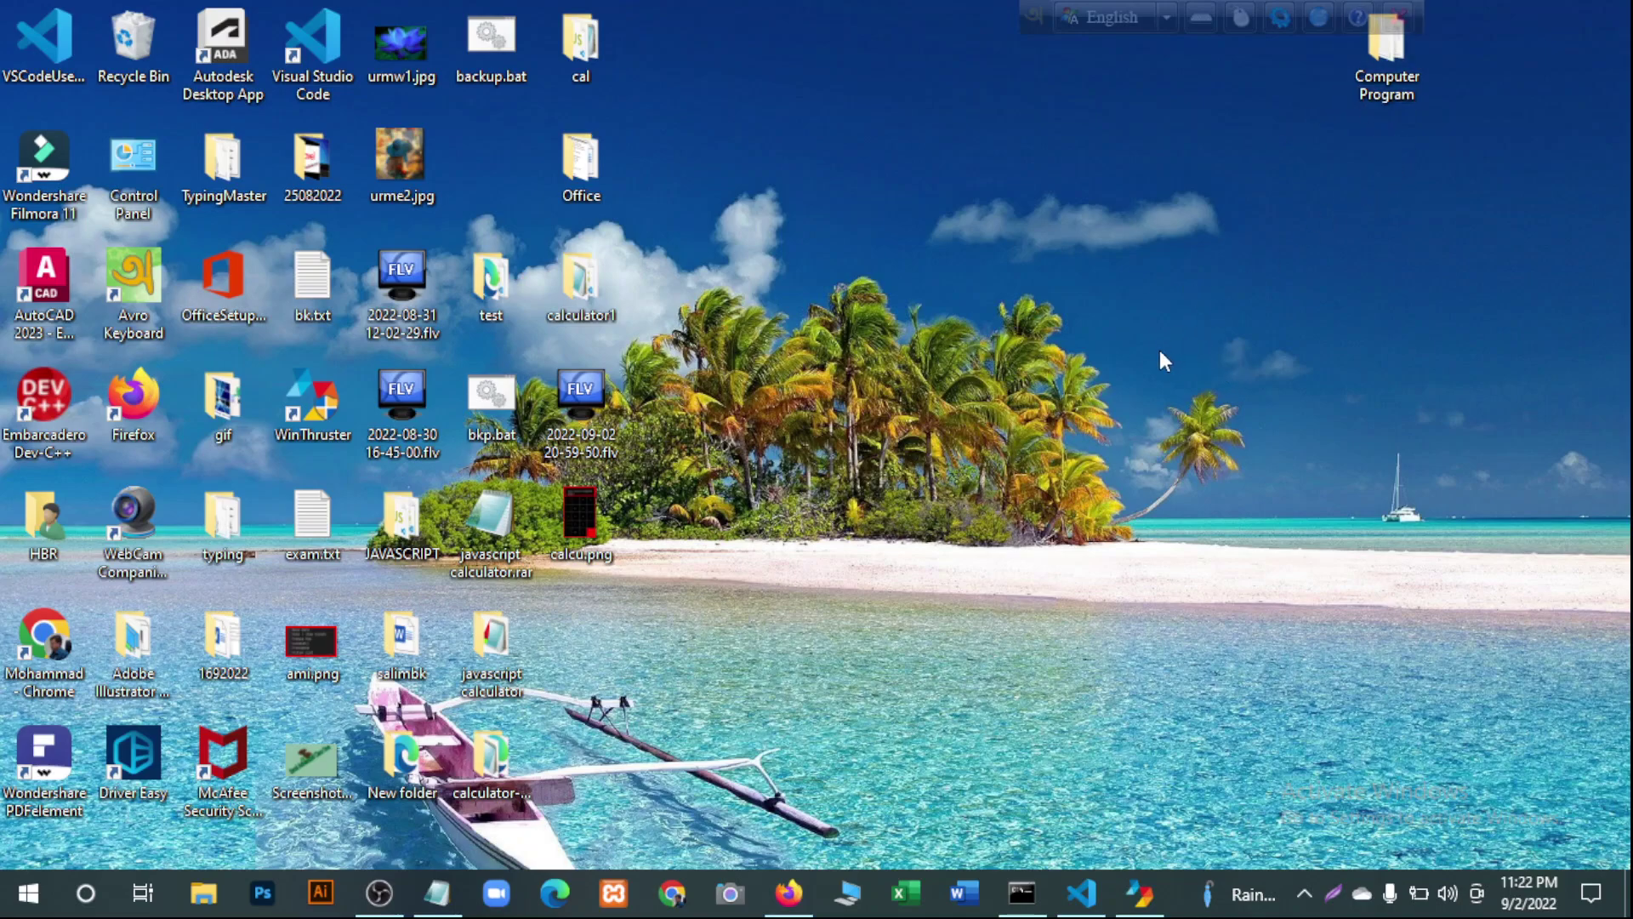
Navigate from the desktop through Computer Program and OfficeMaster into Update Office Syllabus.
double_click(1384, 75)
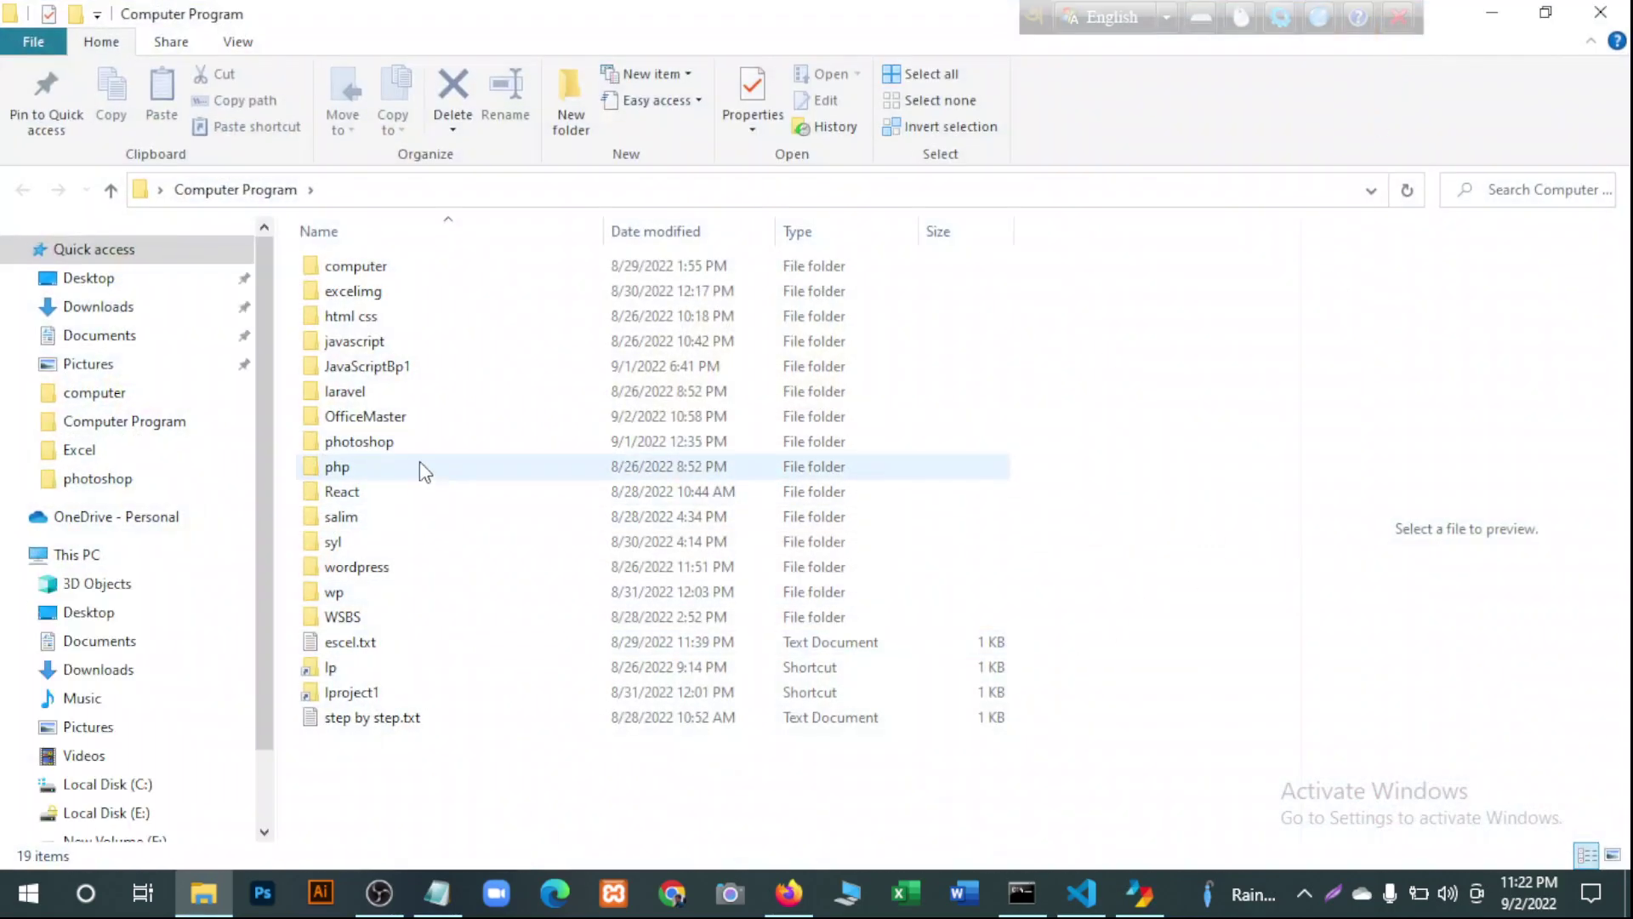
double_click(354, 415)
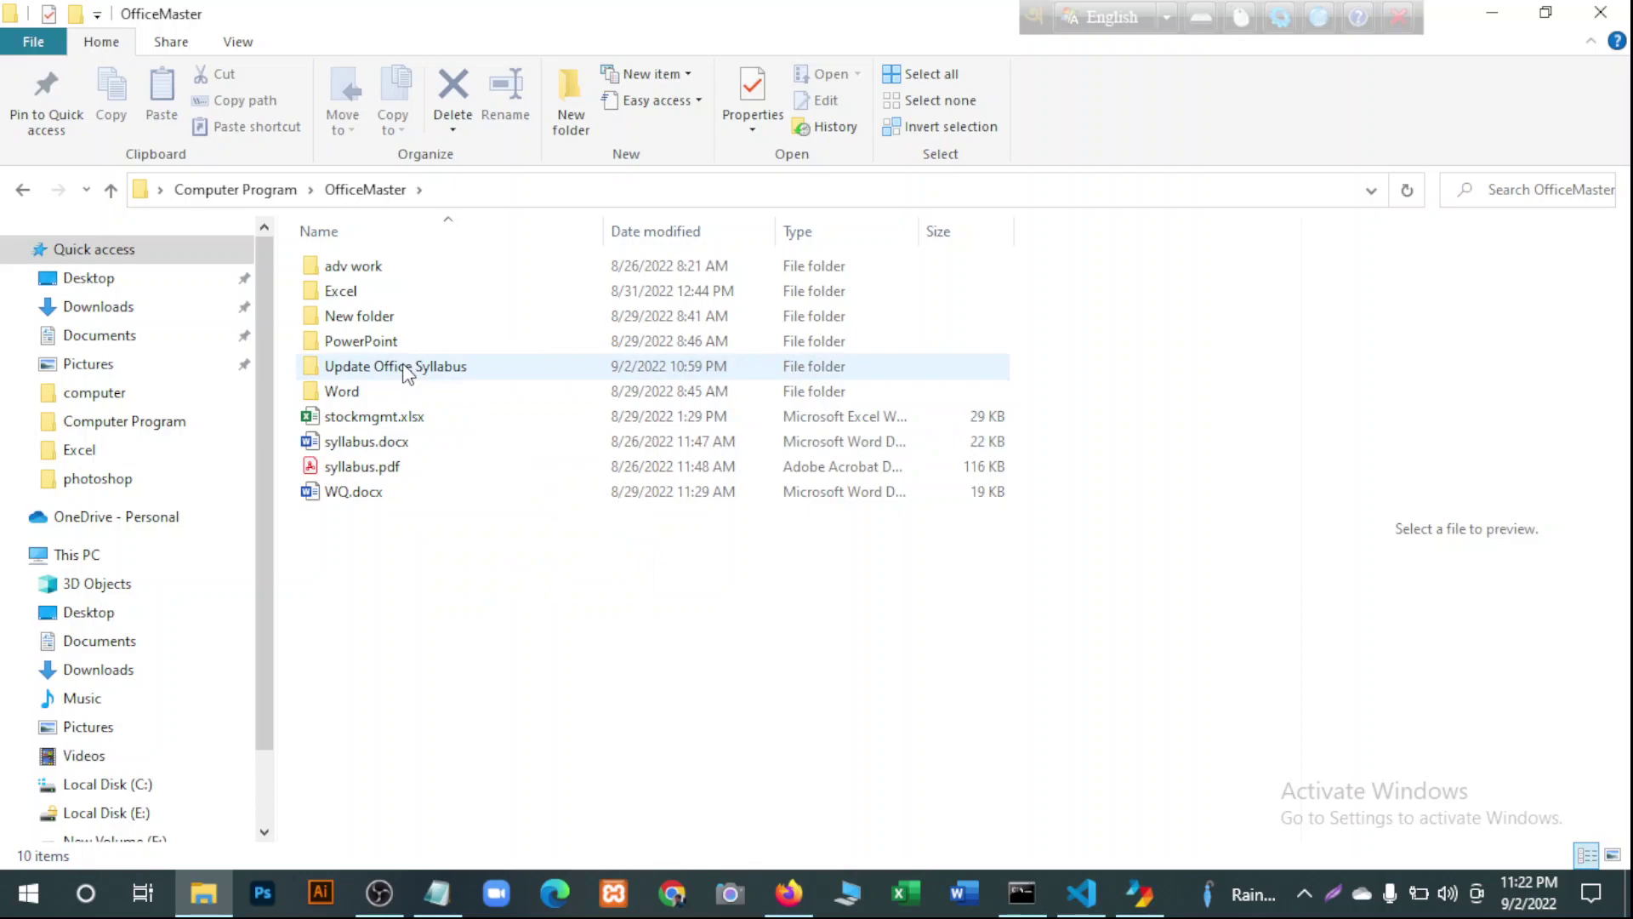
double_click(400, 367)
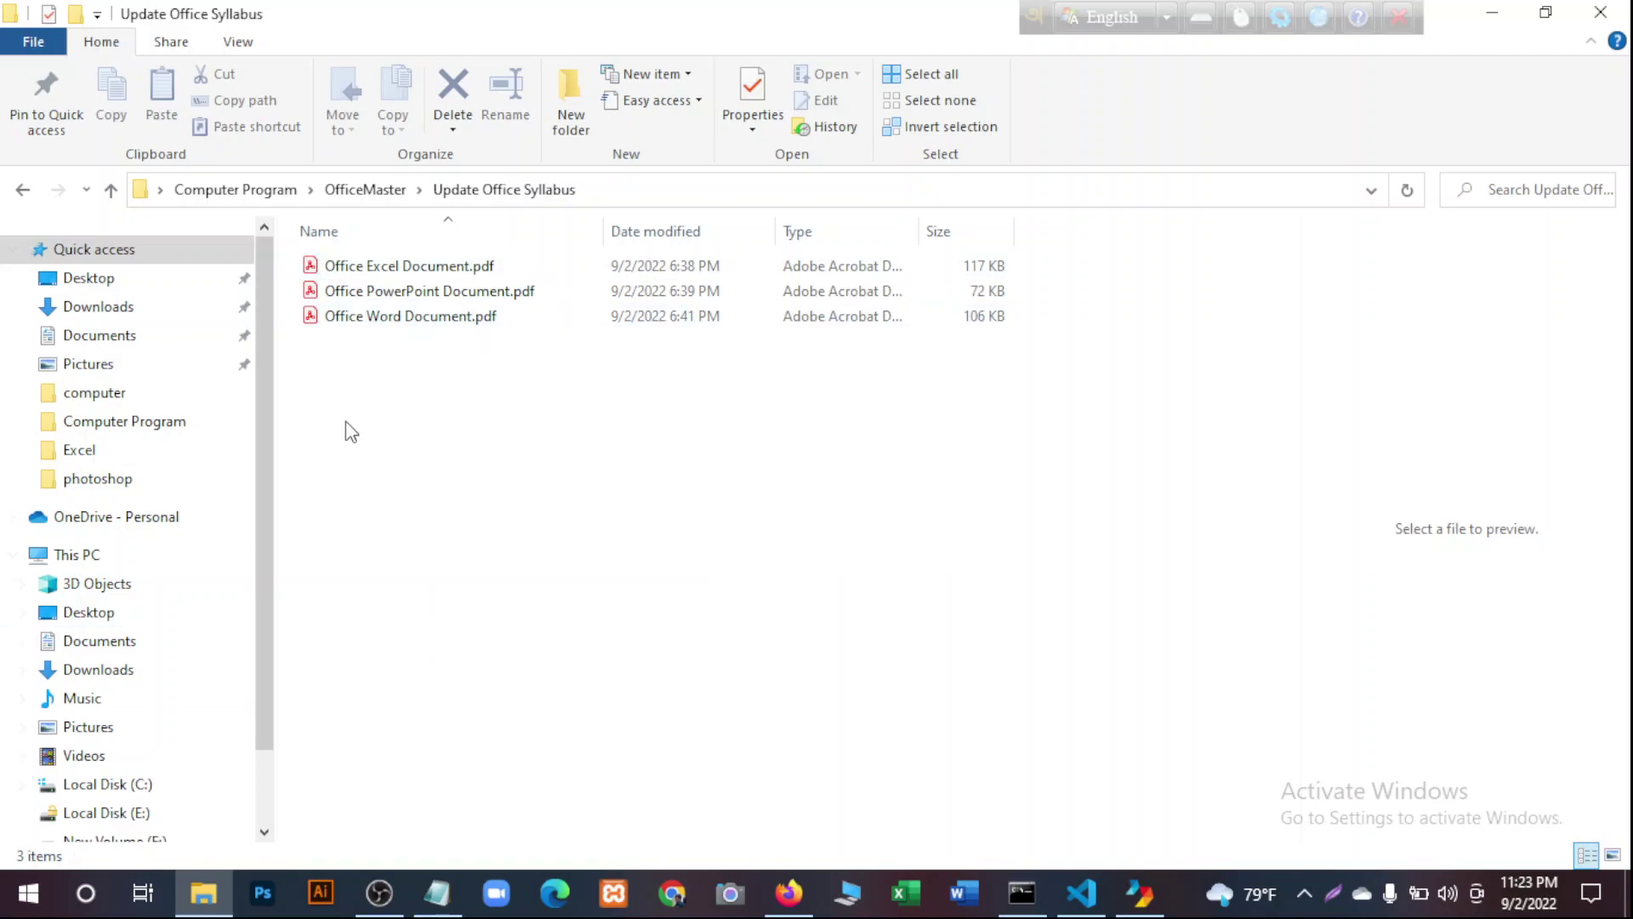
Open Office Excel Document.pdf, collapse the Tools pane, and highlight syllabus item 1.
click(345, 263)
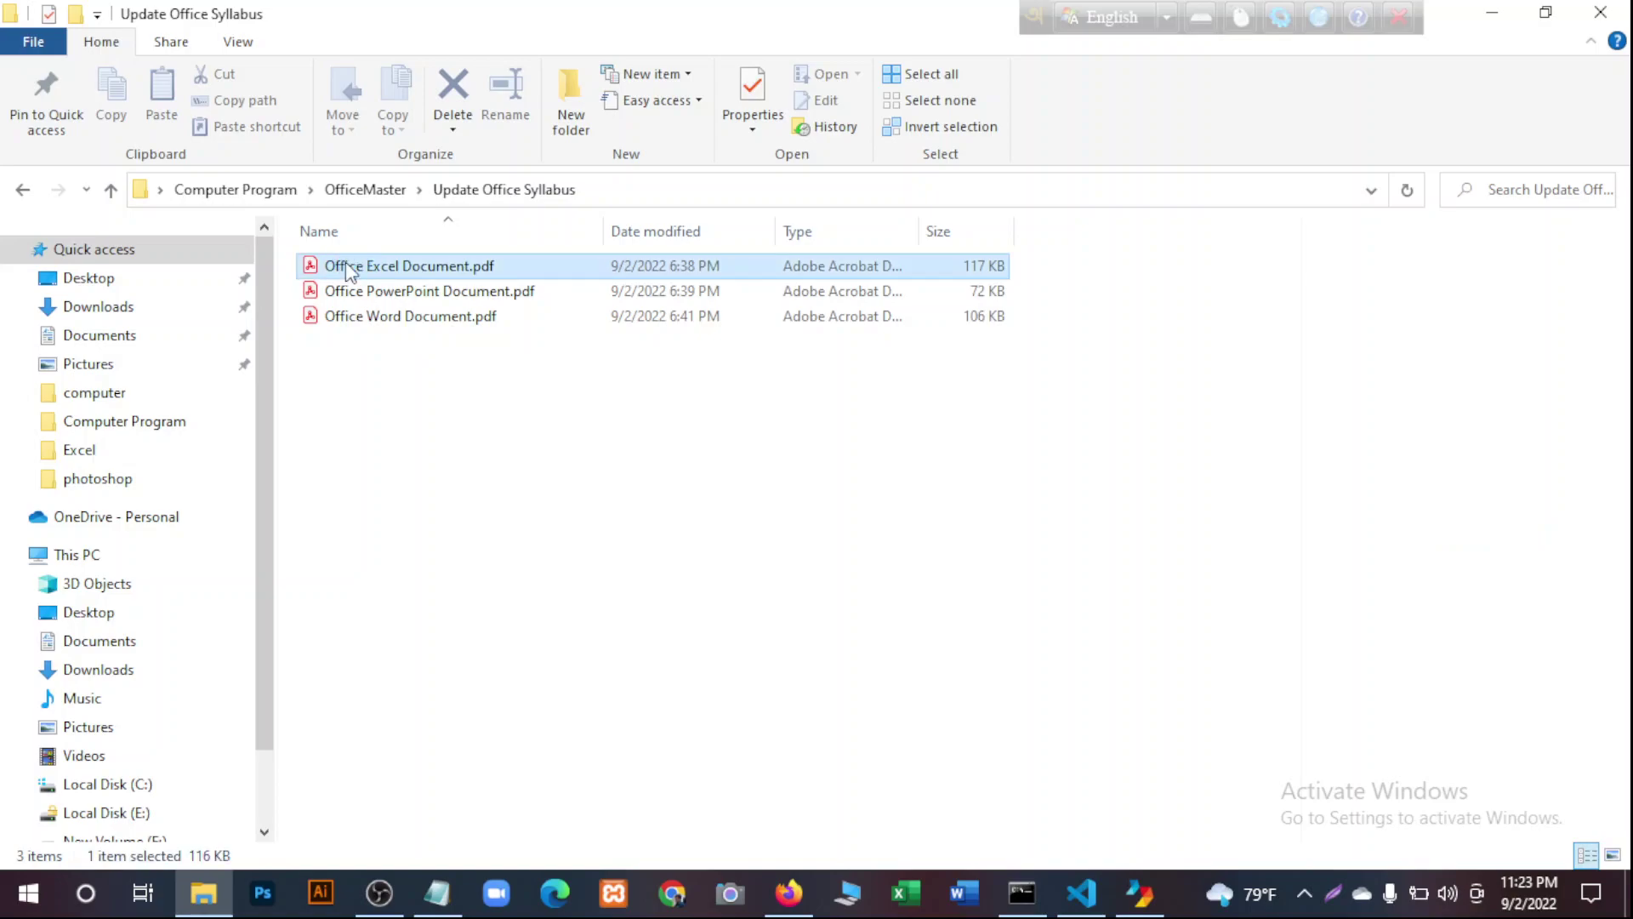
click(345, 262)
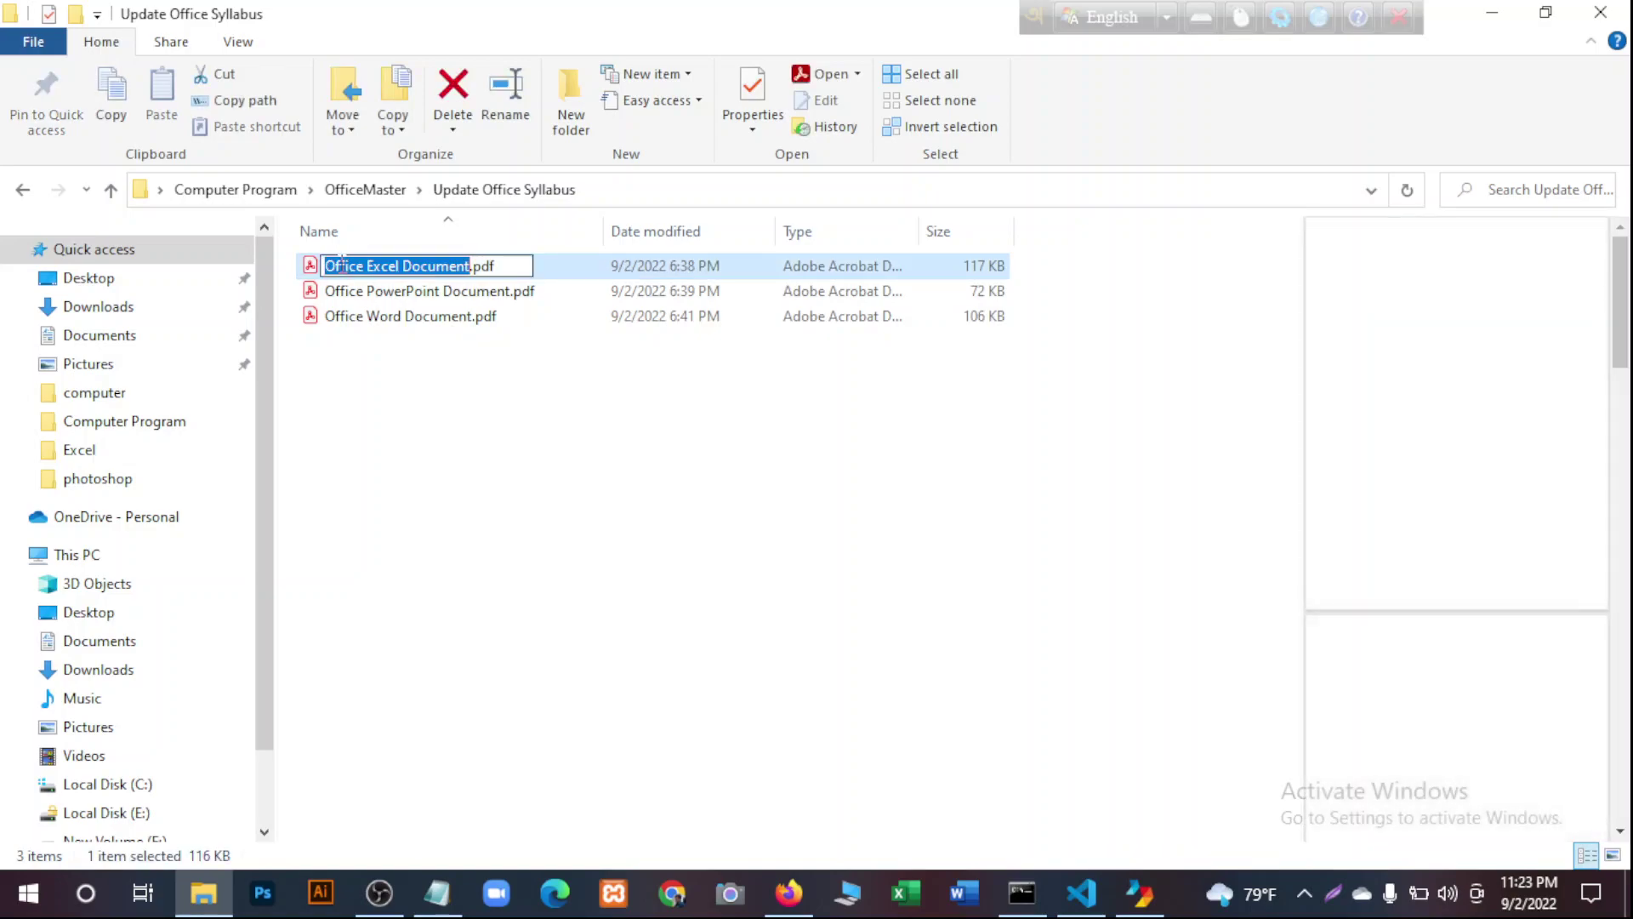
click(303, 271)
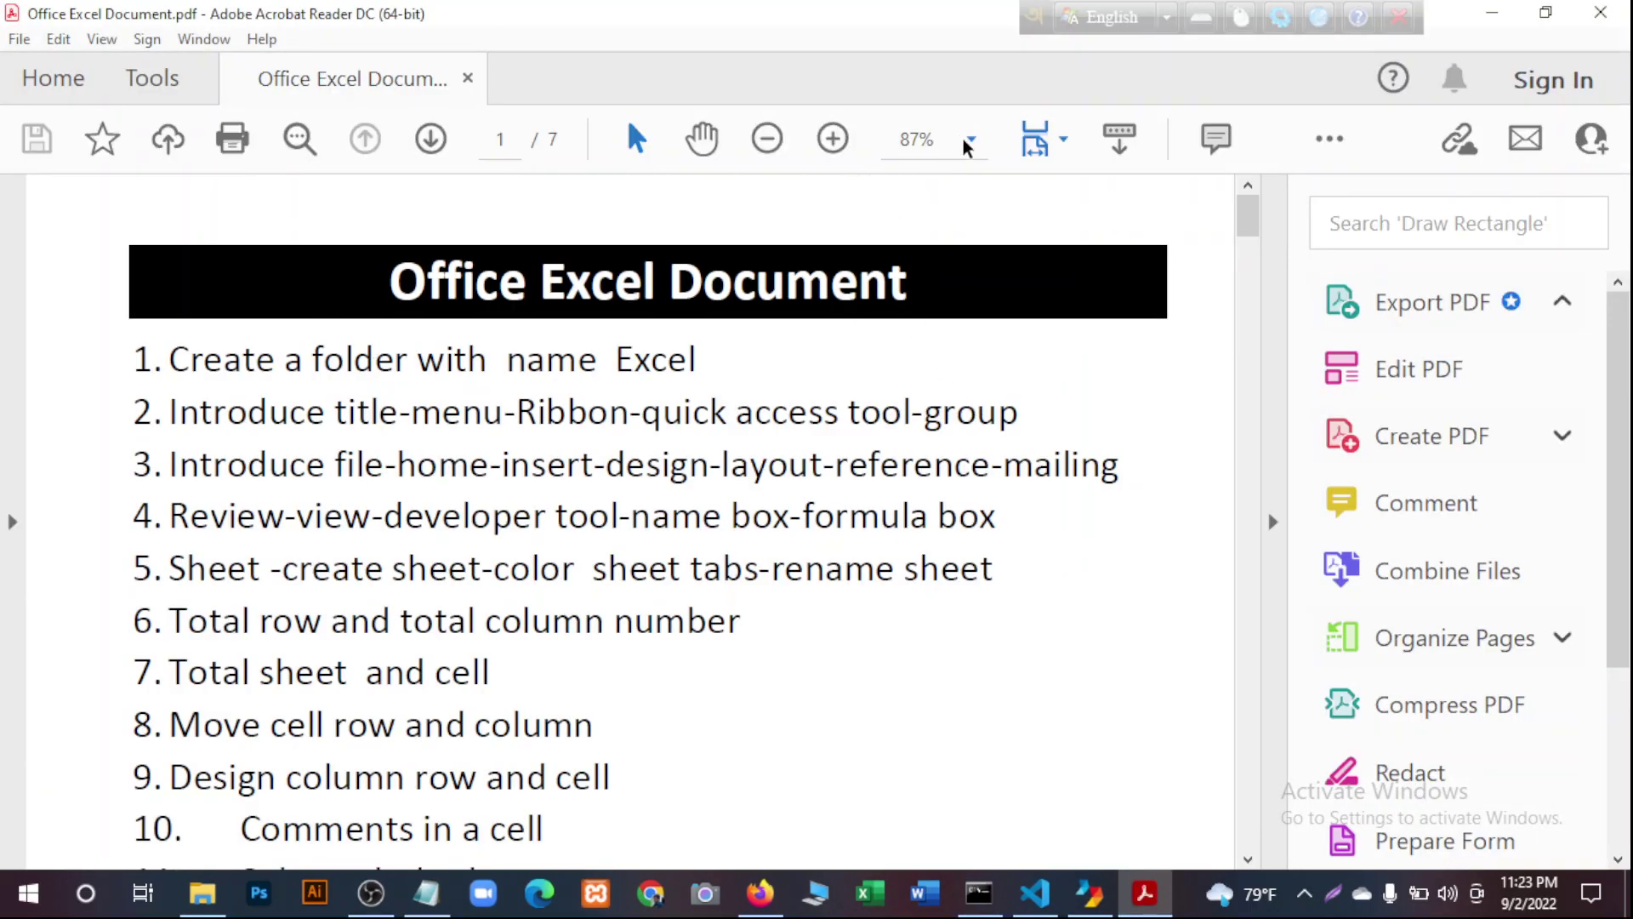
click(1273, 522)
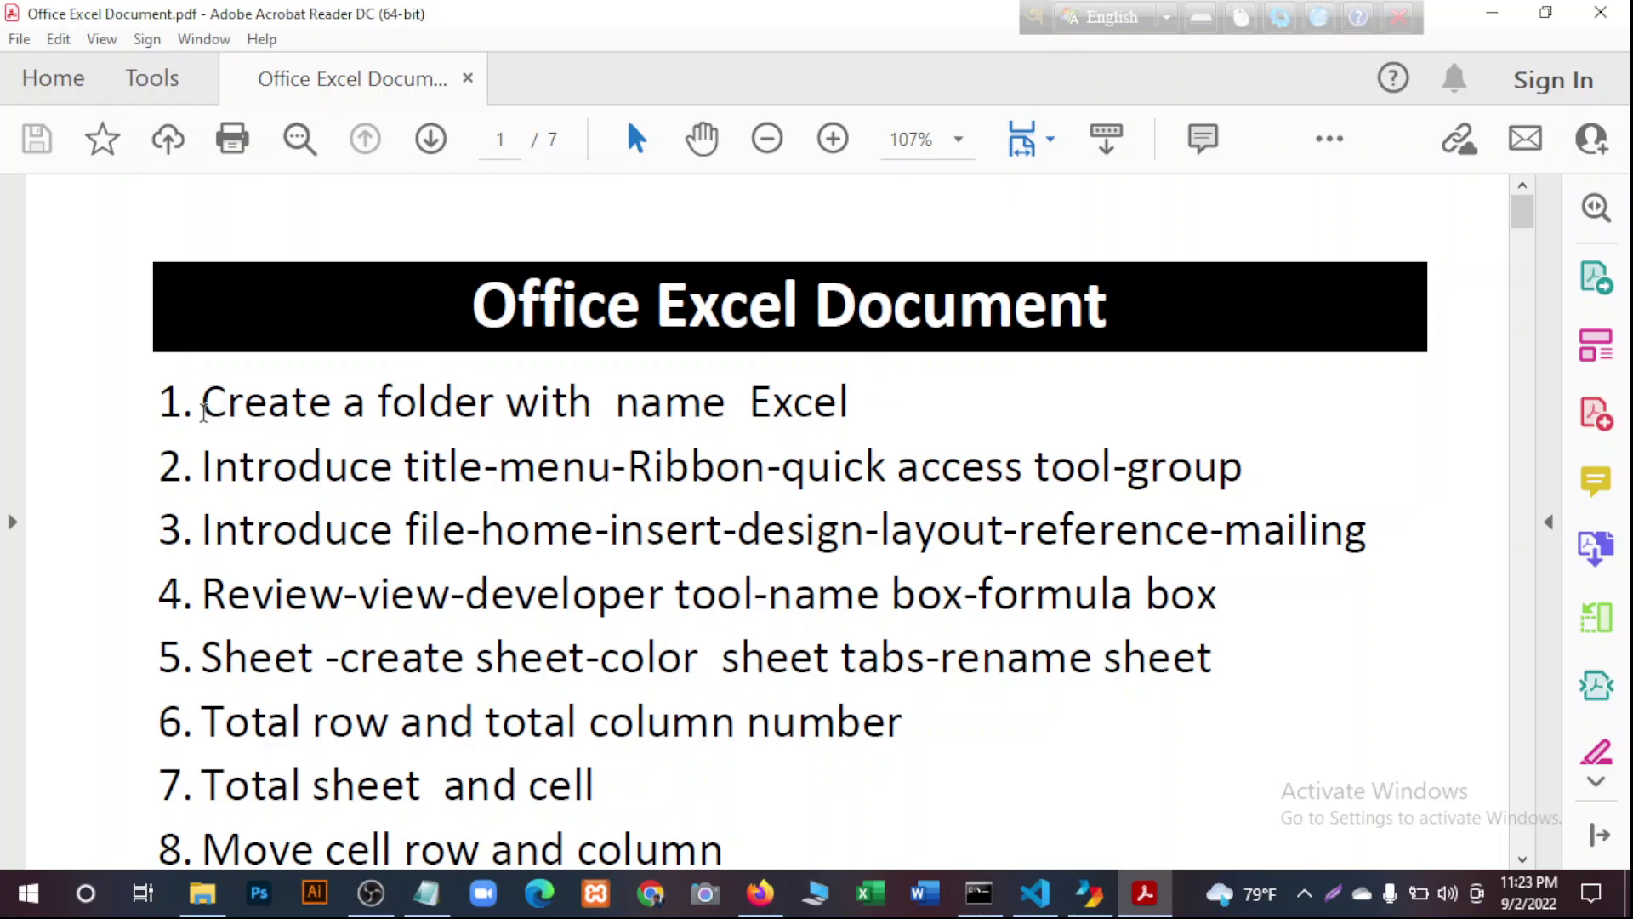
drag(202, 407, 852, 407)
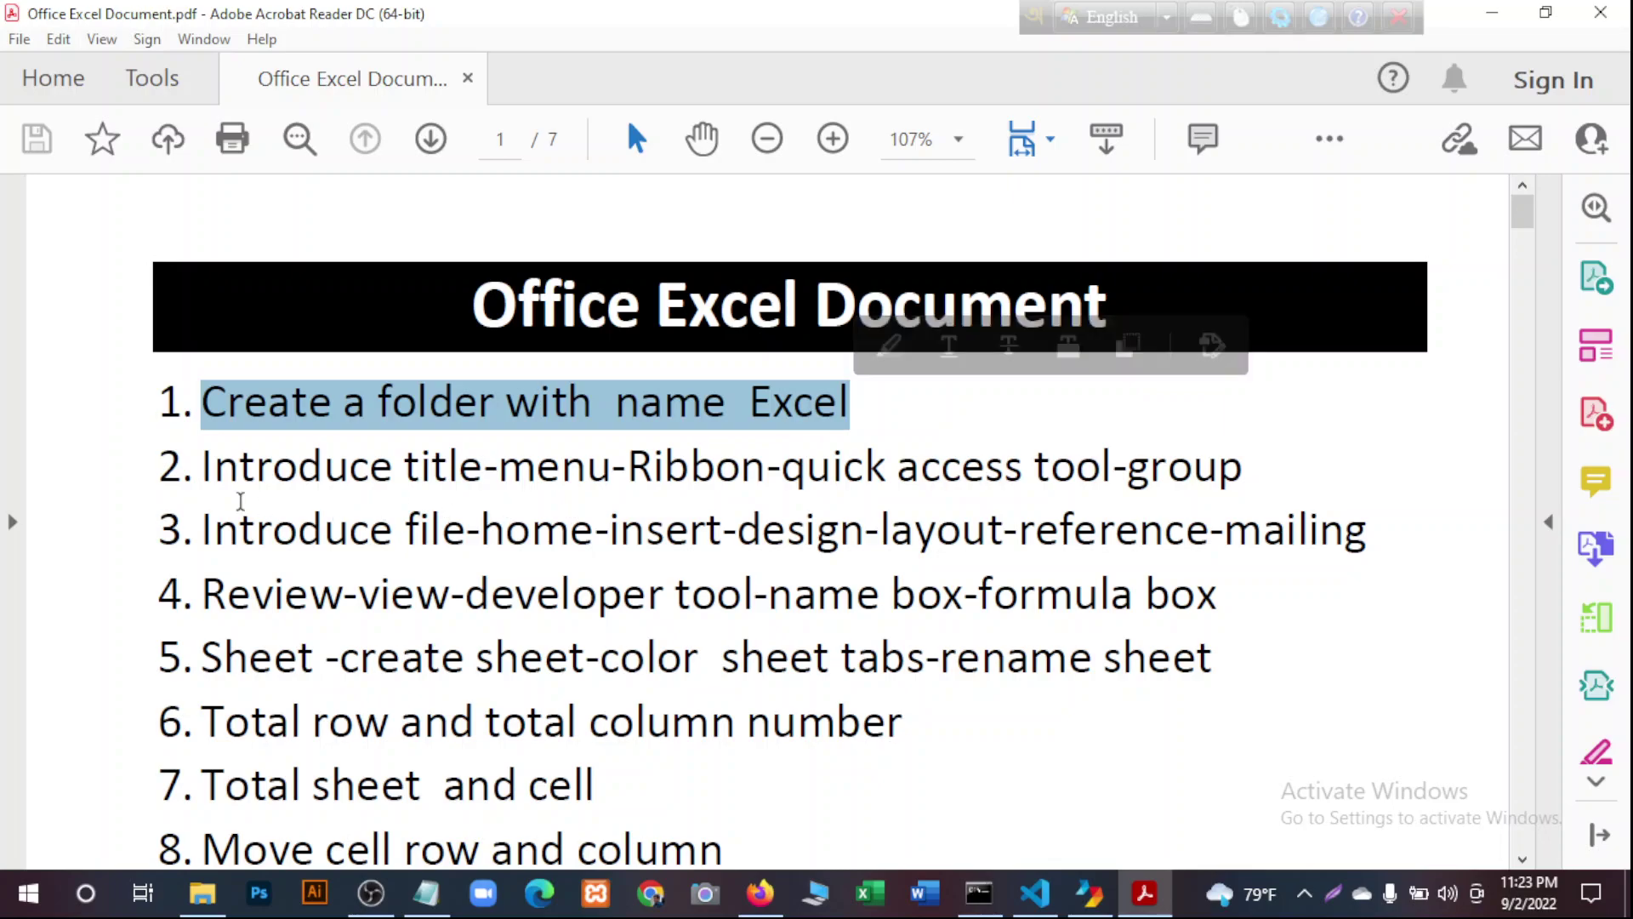
Minimize Acrobat, close Explorer, and create an empty 'Office Excel' folder on the desktop.
click(1513, 11)
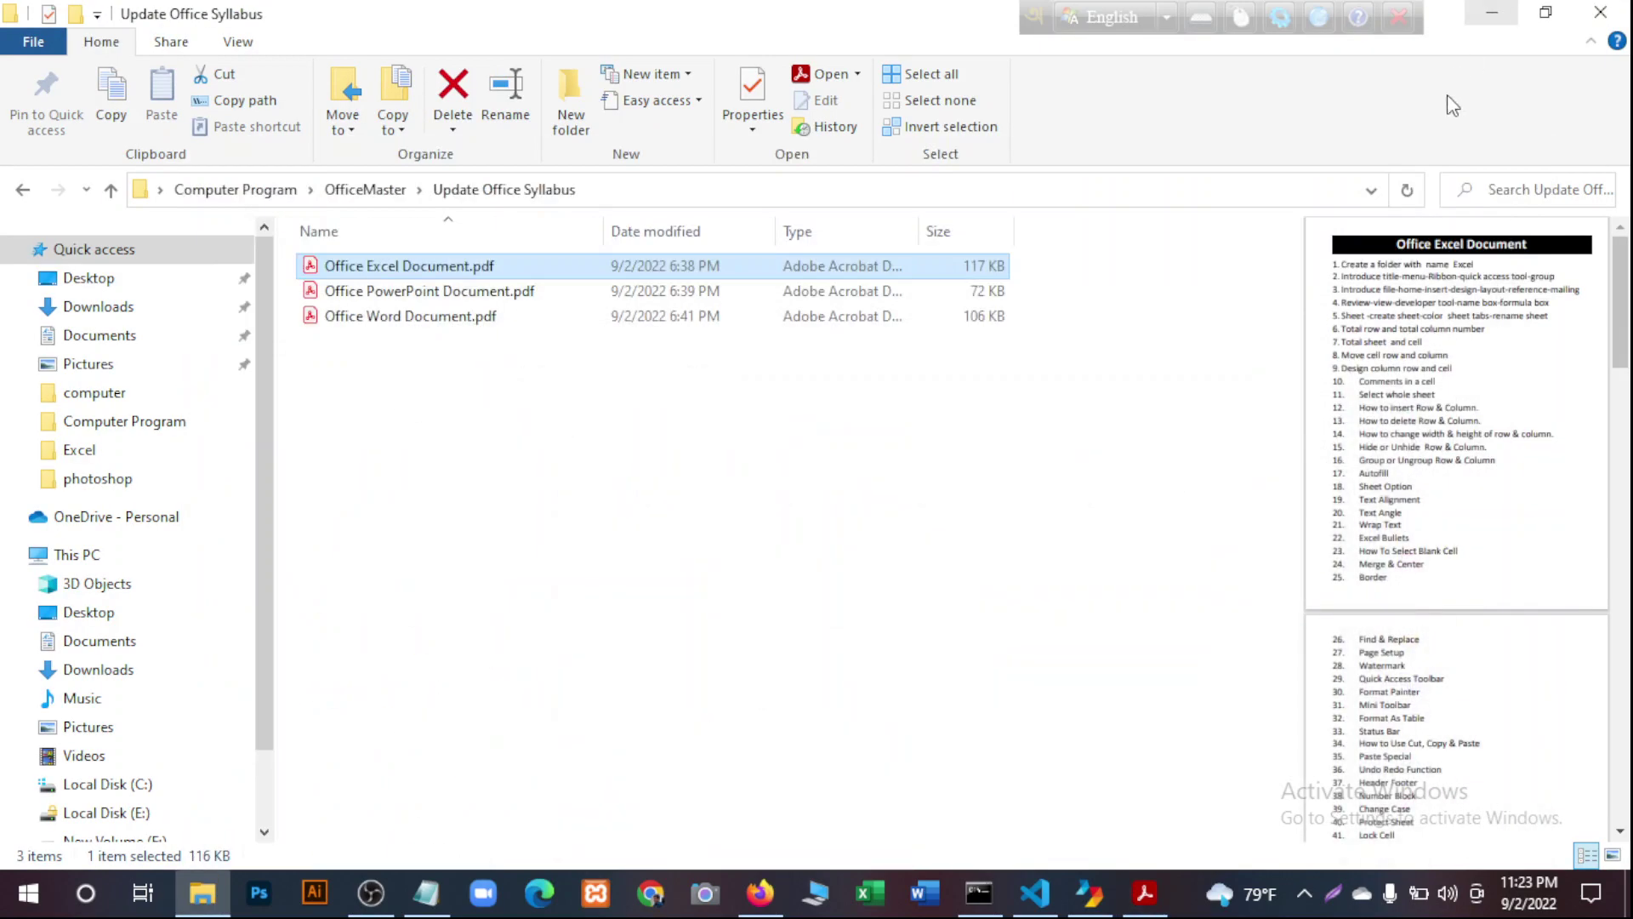
click(1603, 14)
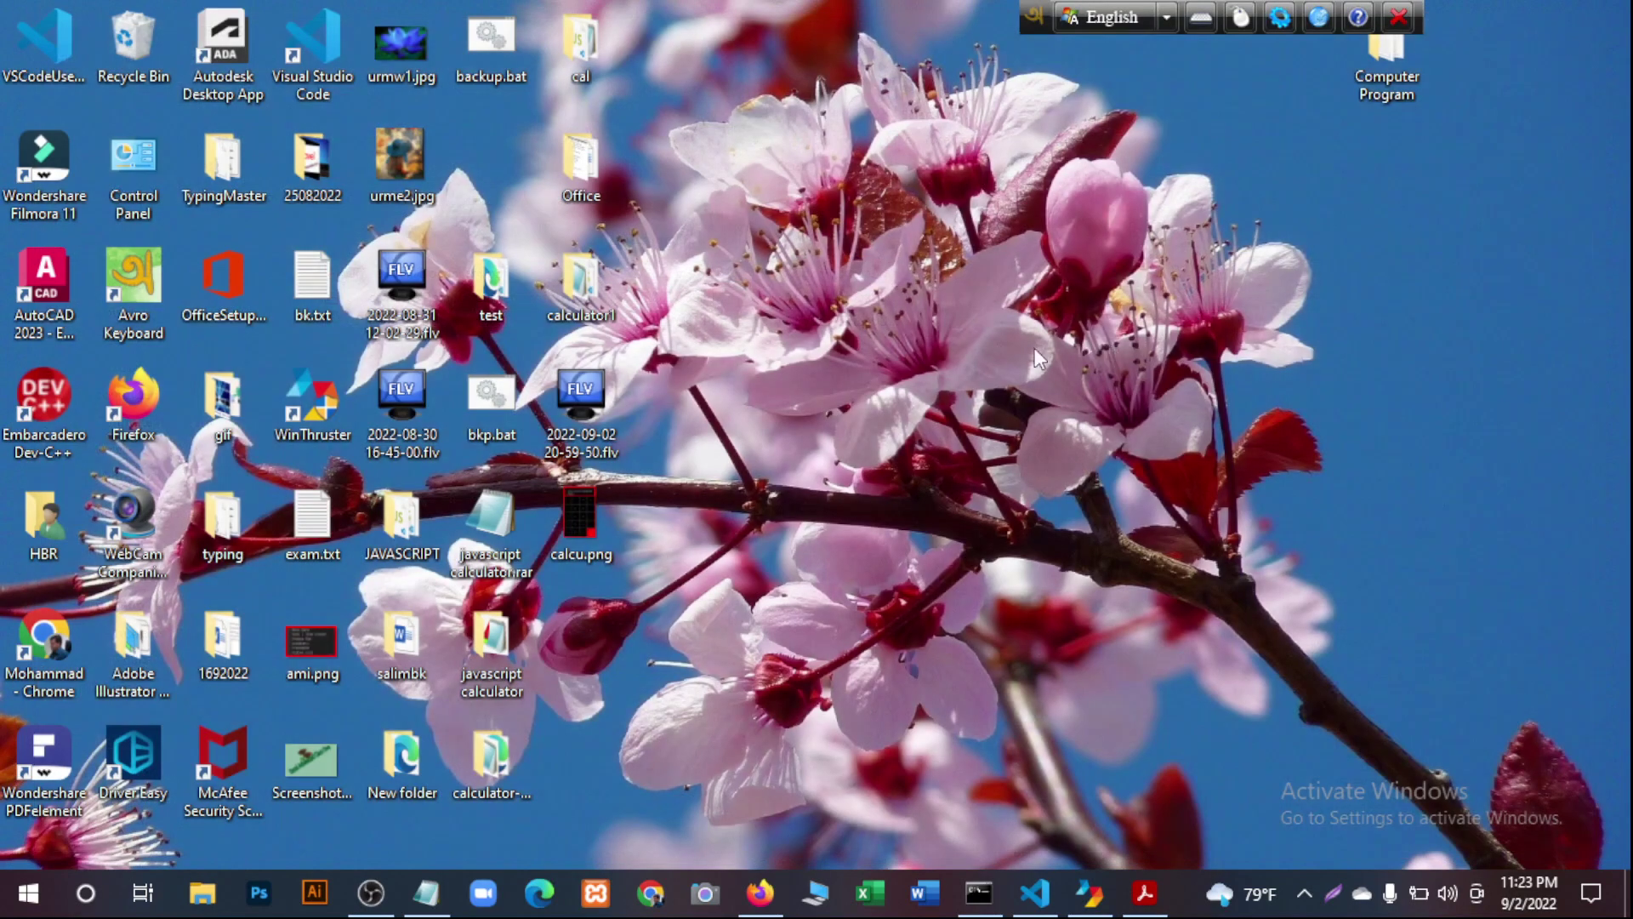
right_click(1250, 202)
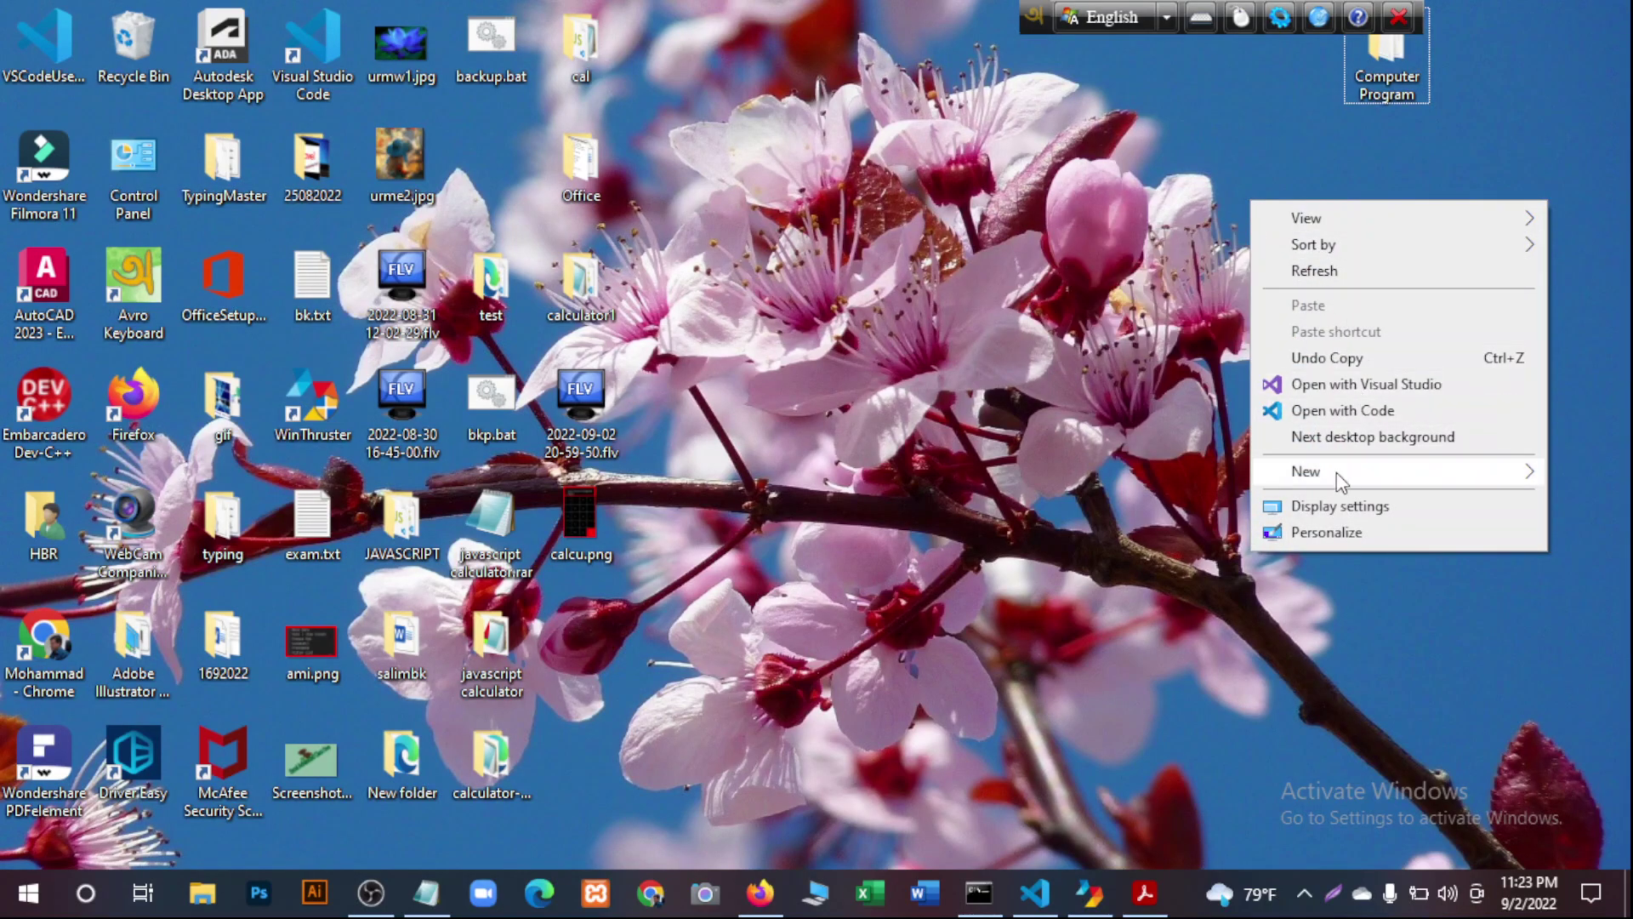
mouse_move(1305, 471)
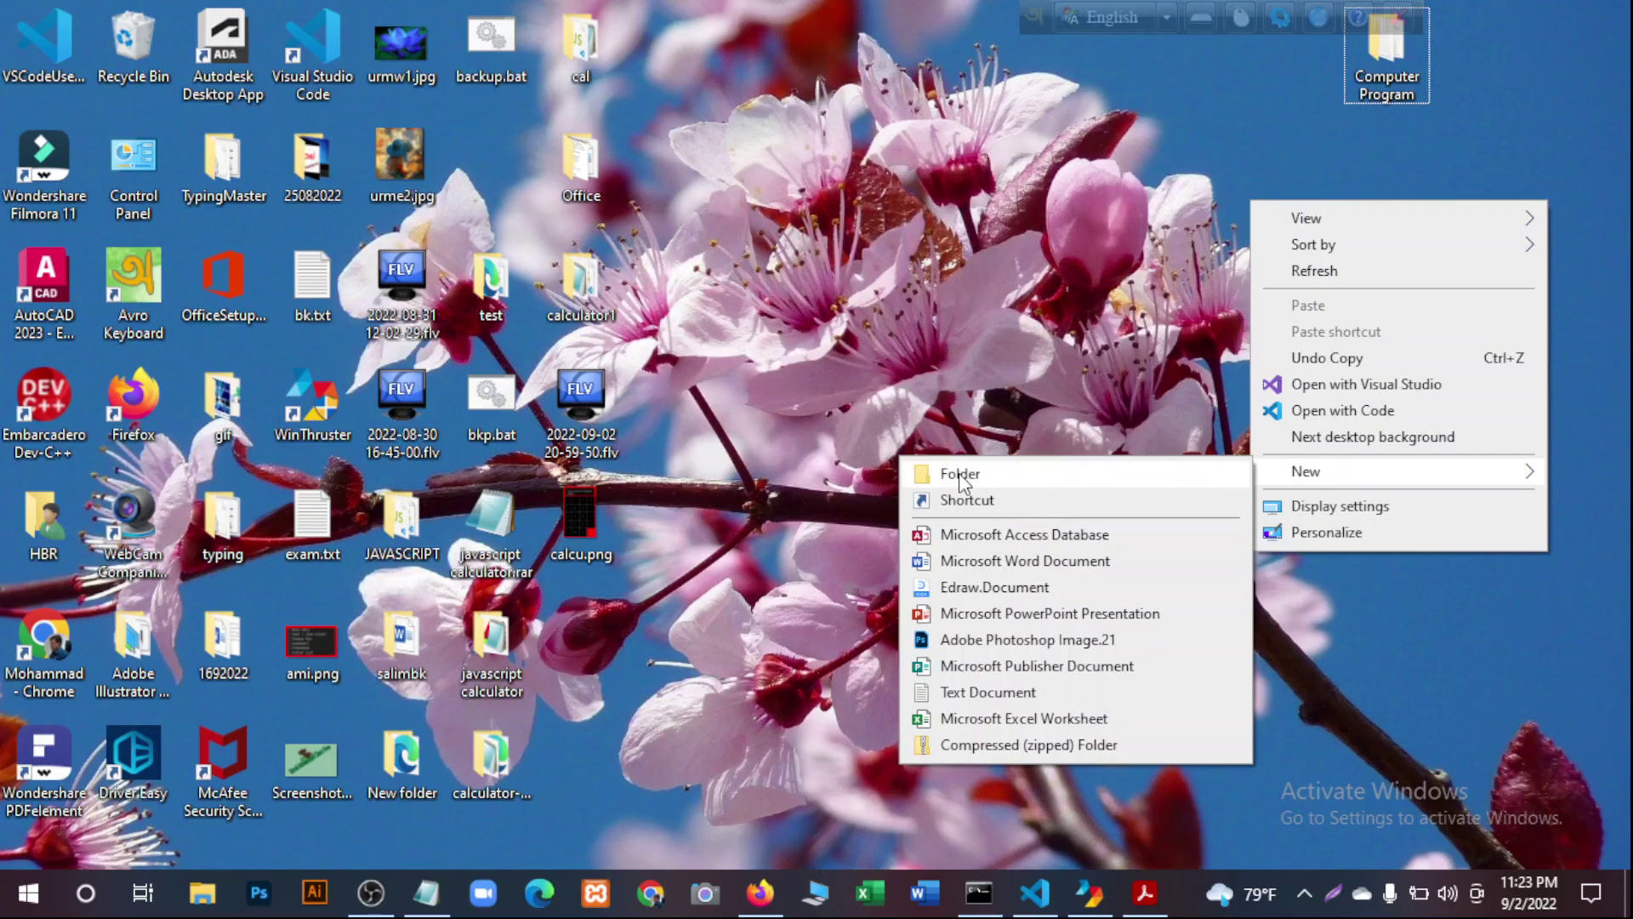
click(961, 473)
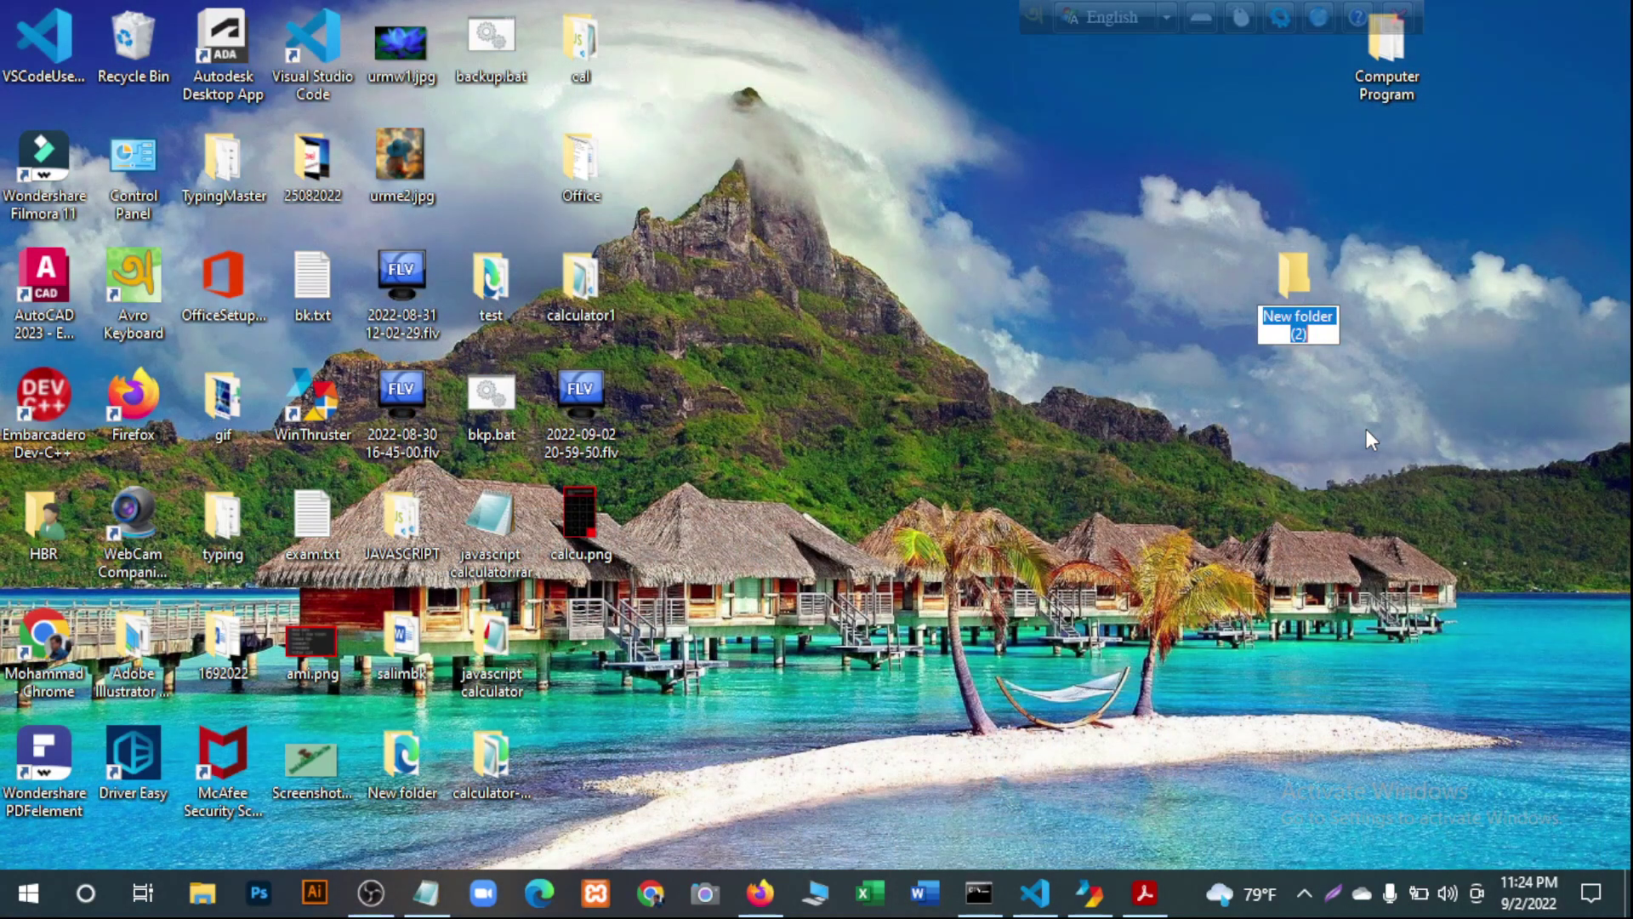
text(Office)
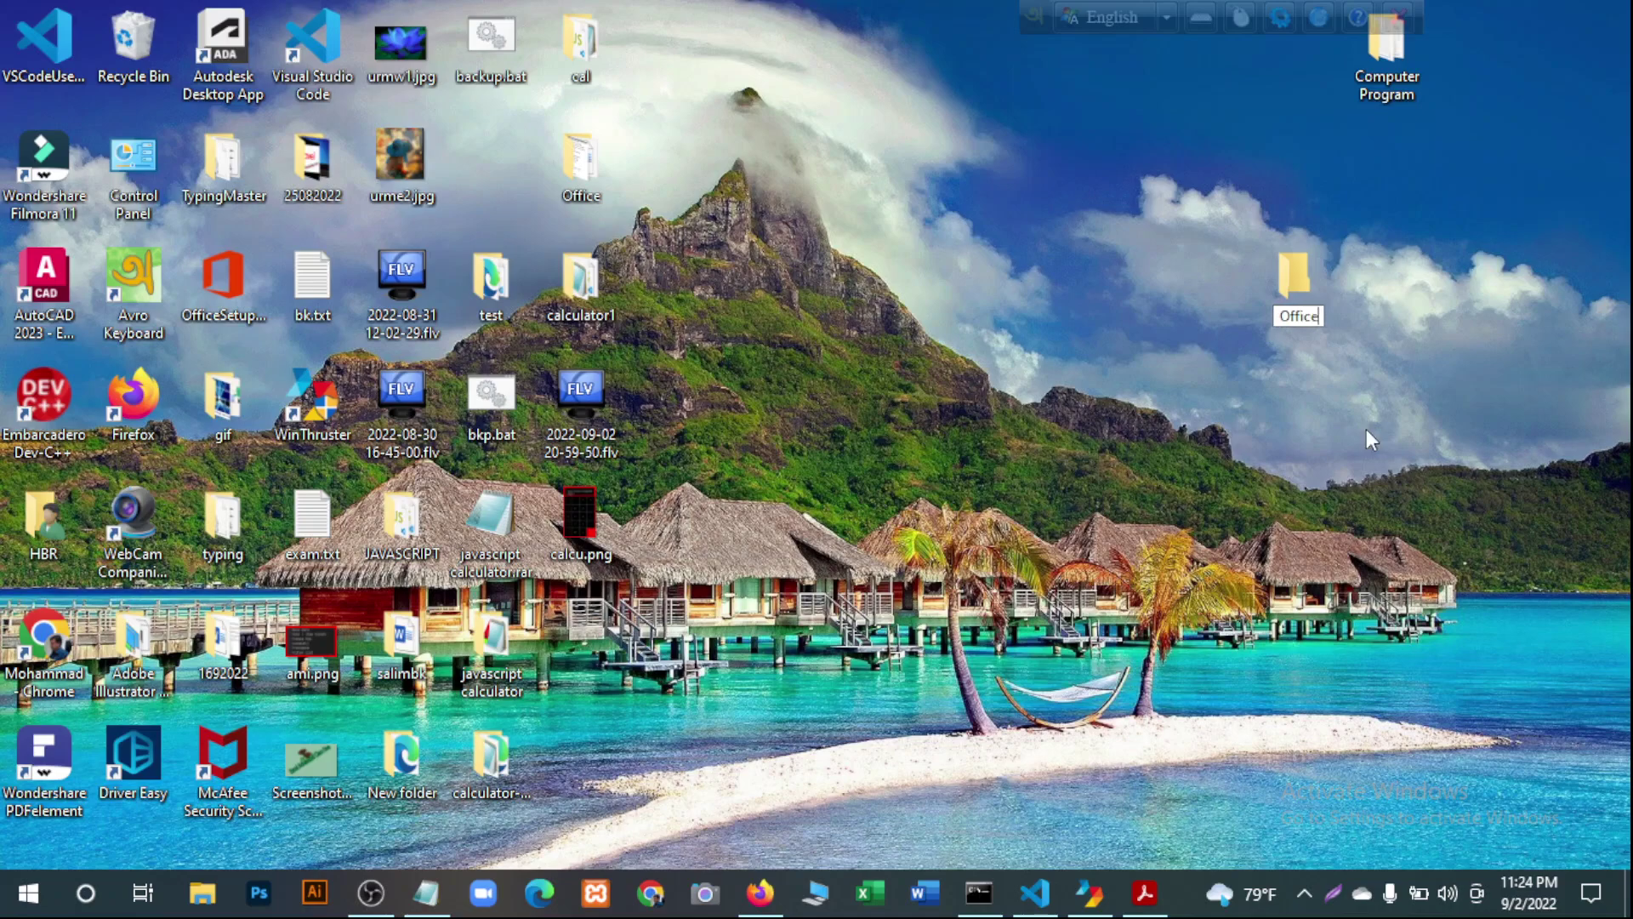
text( Excel)
key(Return)
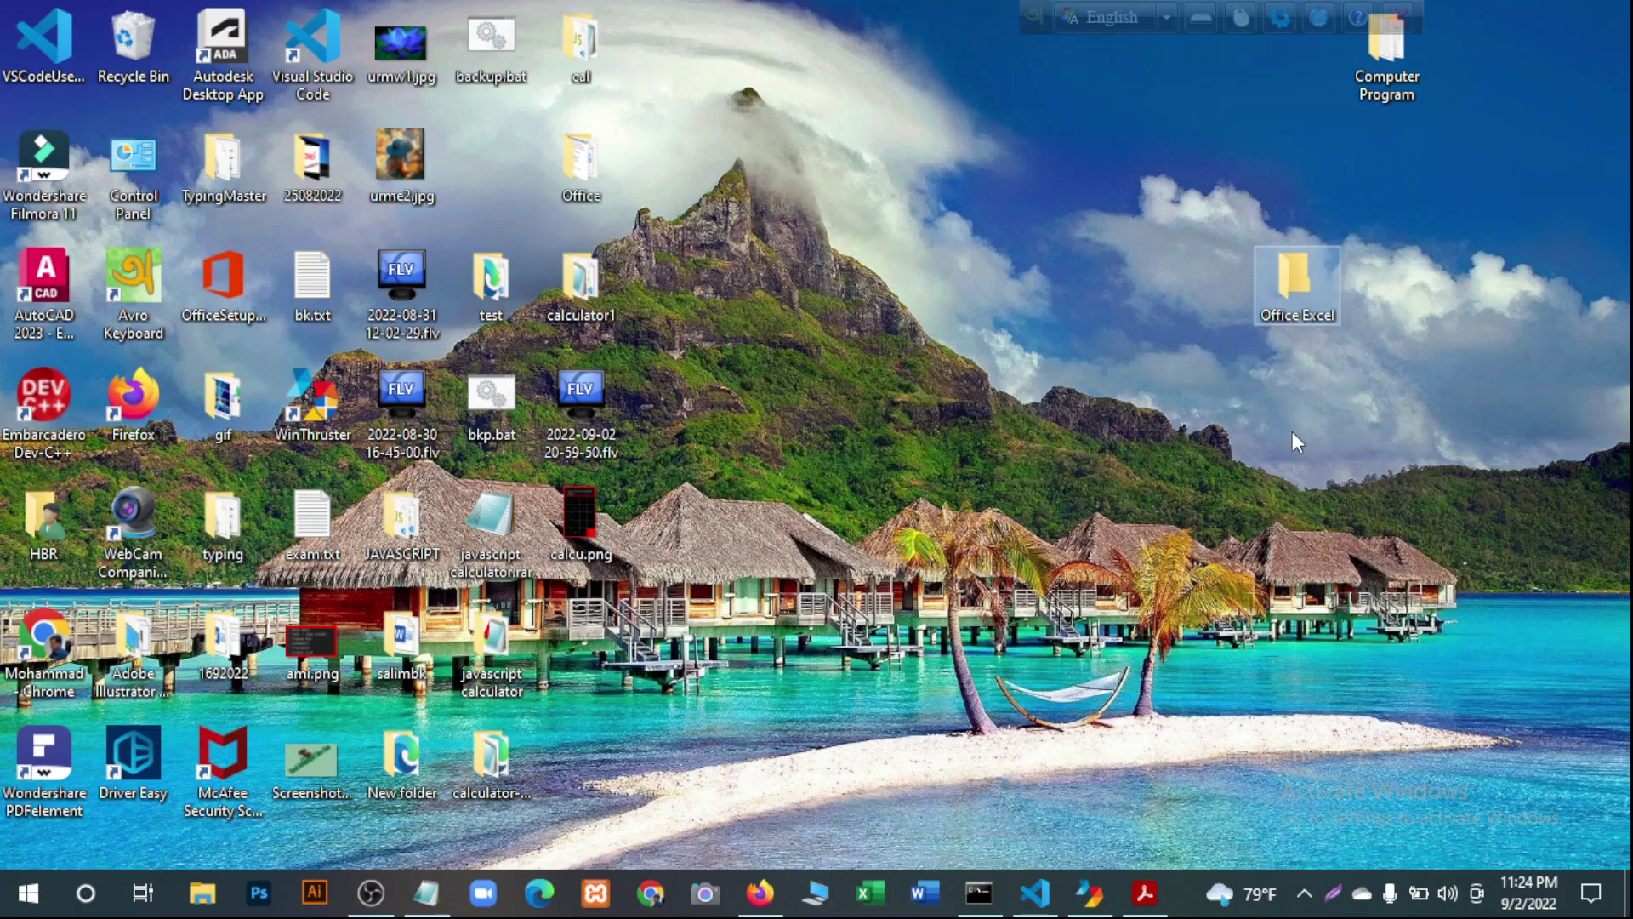
double_click(1289, 282)
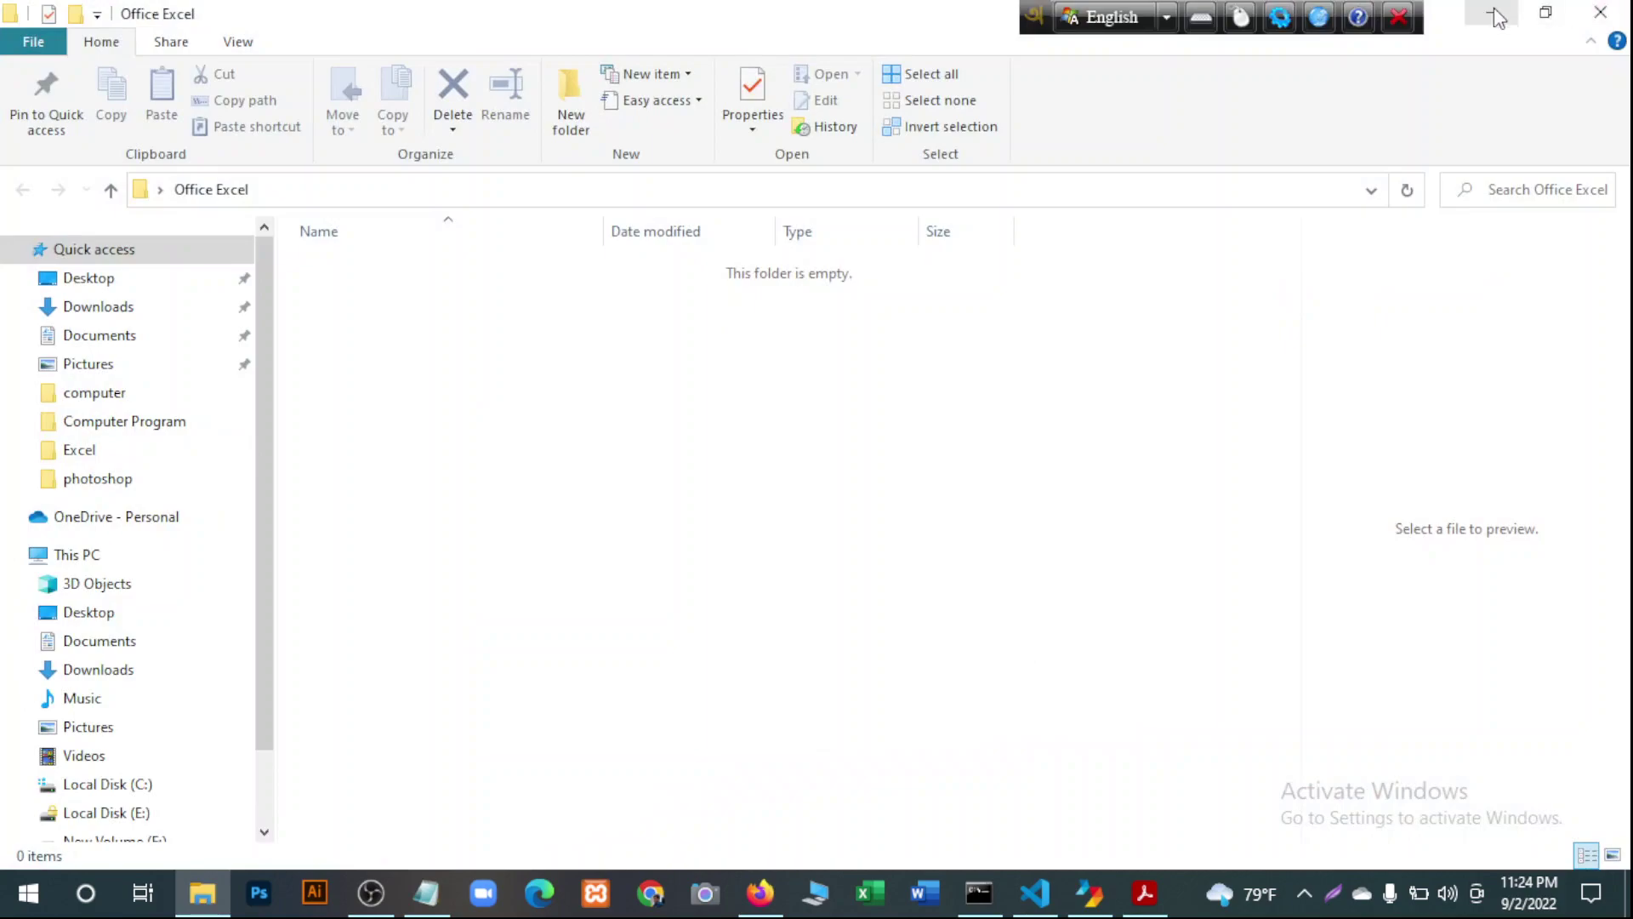
click(1601, 17)
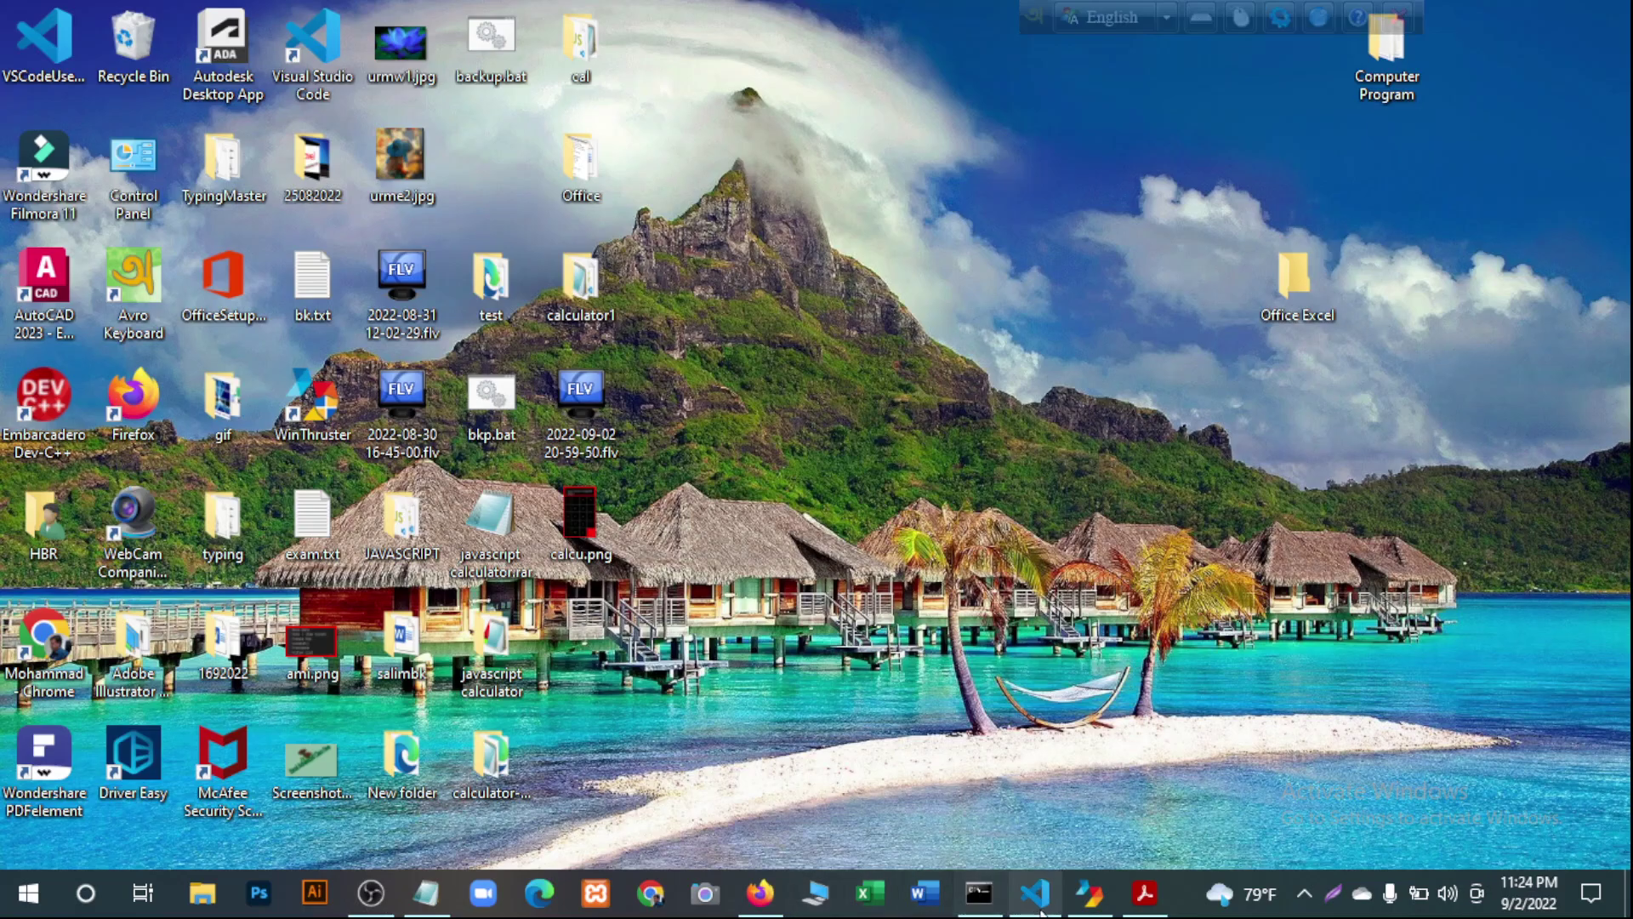
mouse_move(1145, 893)
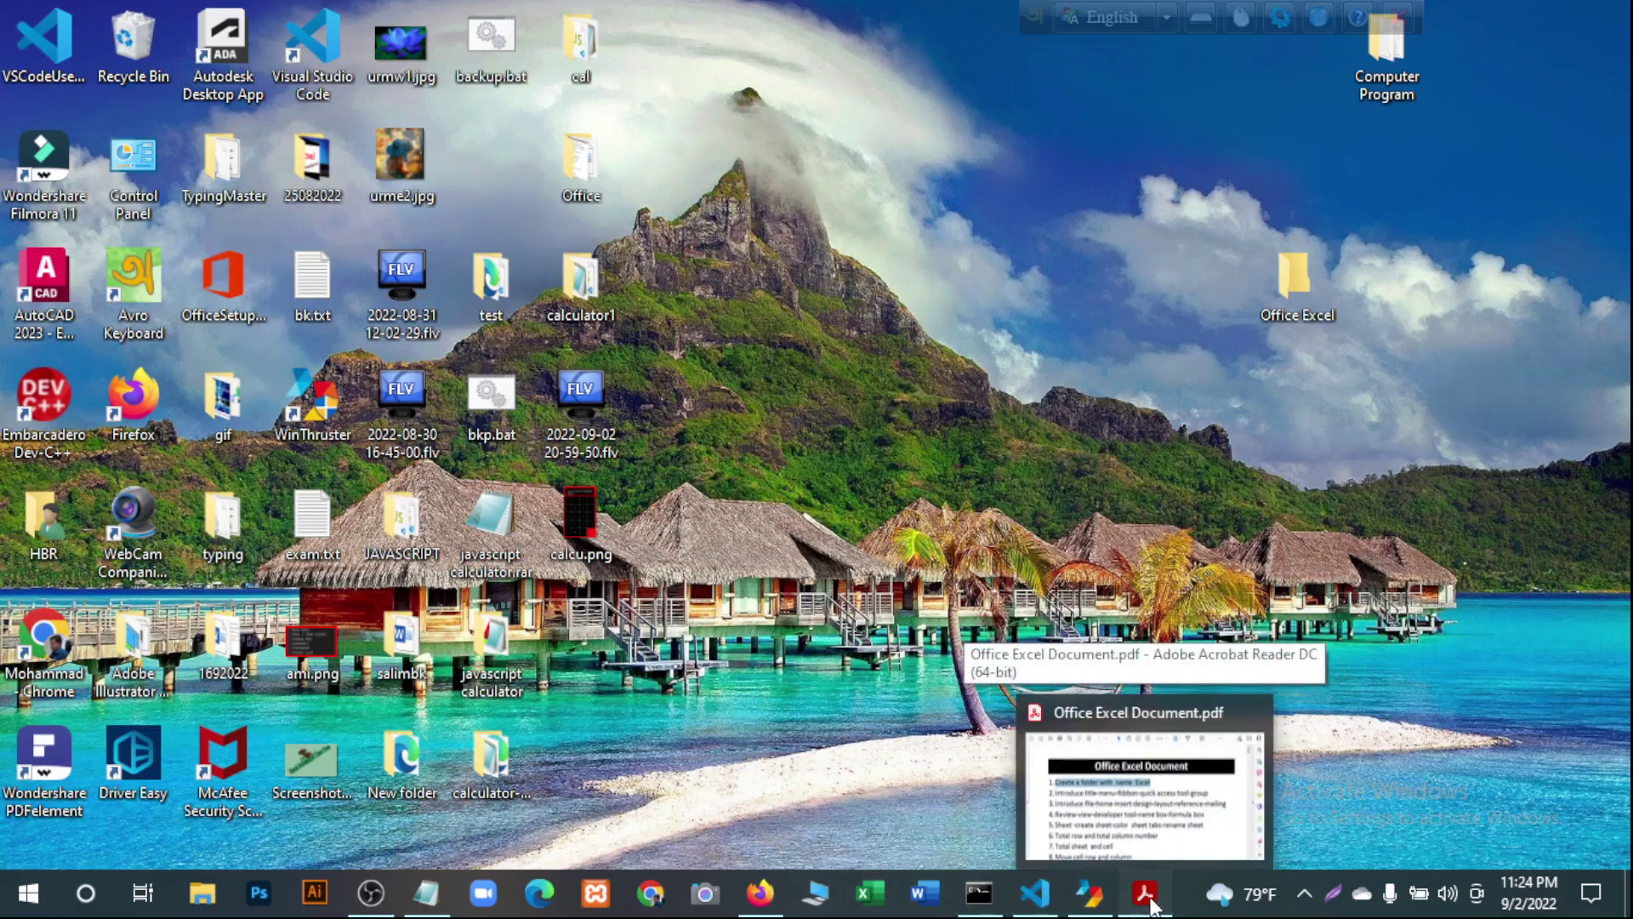
Restore the Excel syllabus PDF and scroll down through the topic list to item 10.
click(1135, 766)
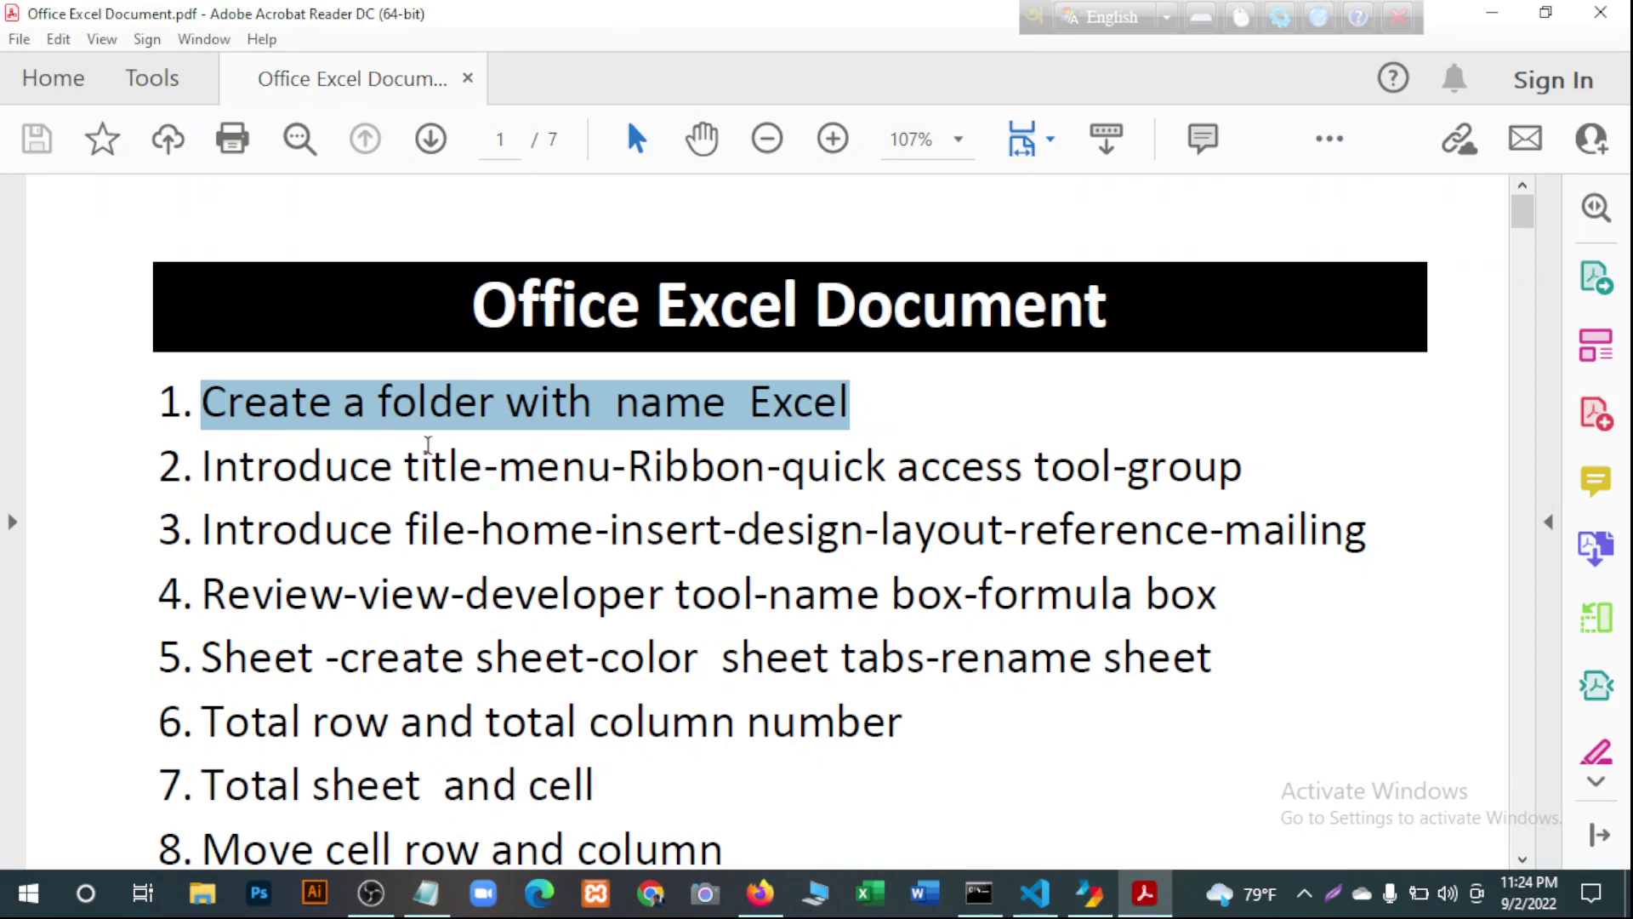
scroll(430, 444, down, 3)
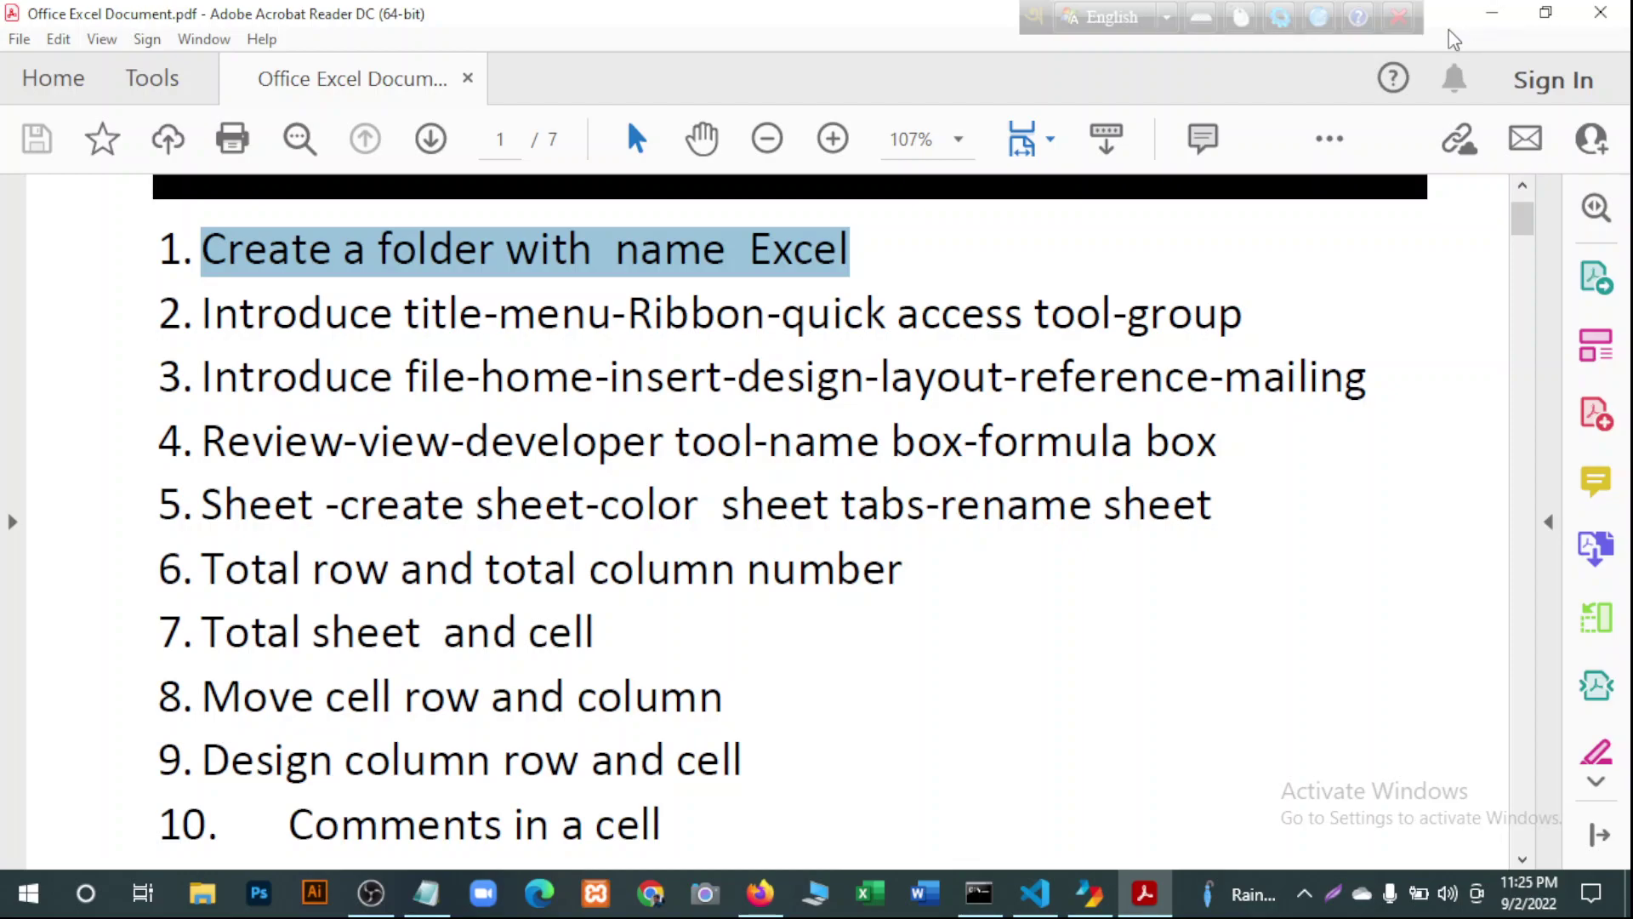
Launch Excel through Win+R 'excel' and create a blank workbook, Book1.
key(super+r)
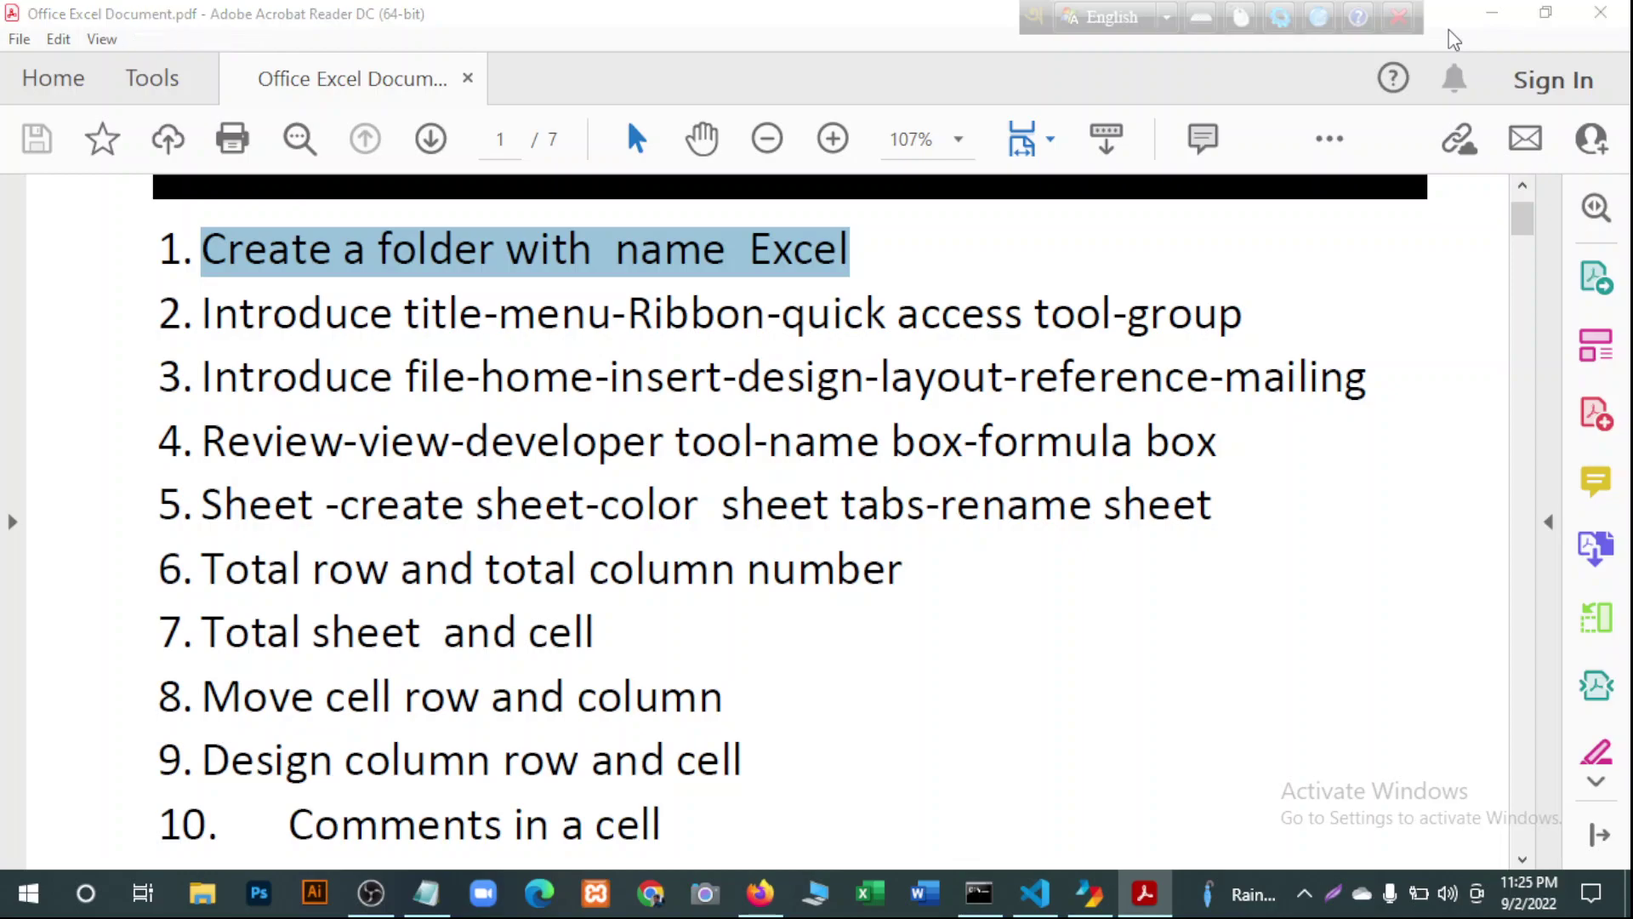
text(ex)
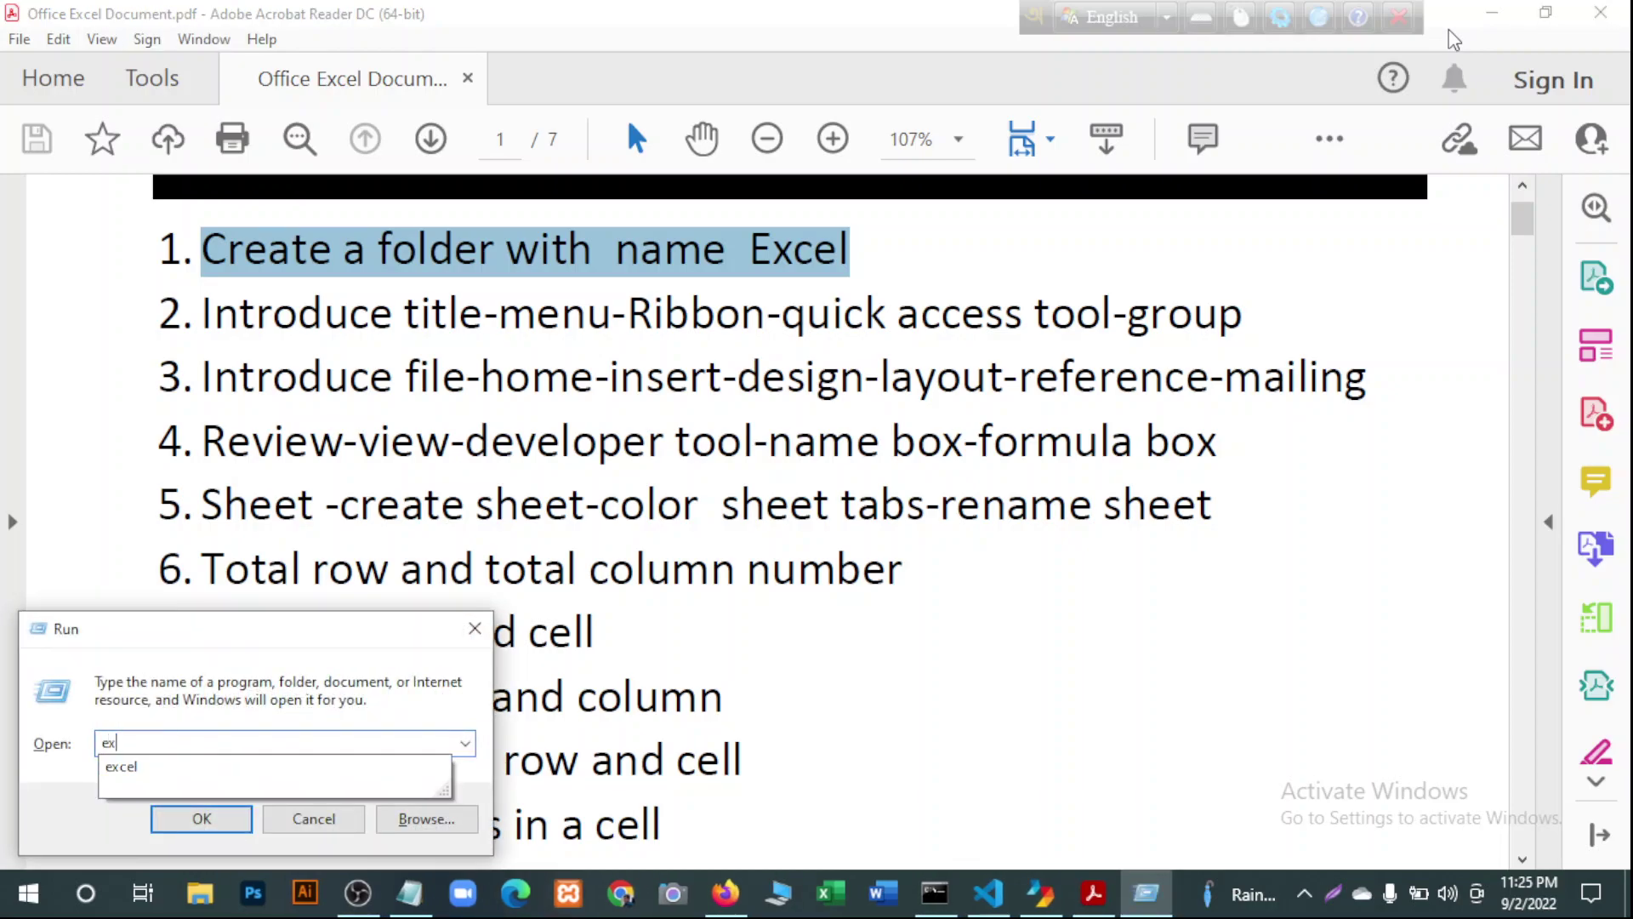
text(cel)
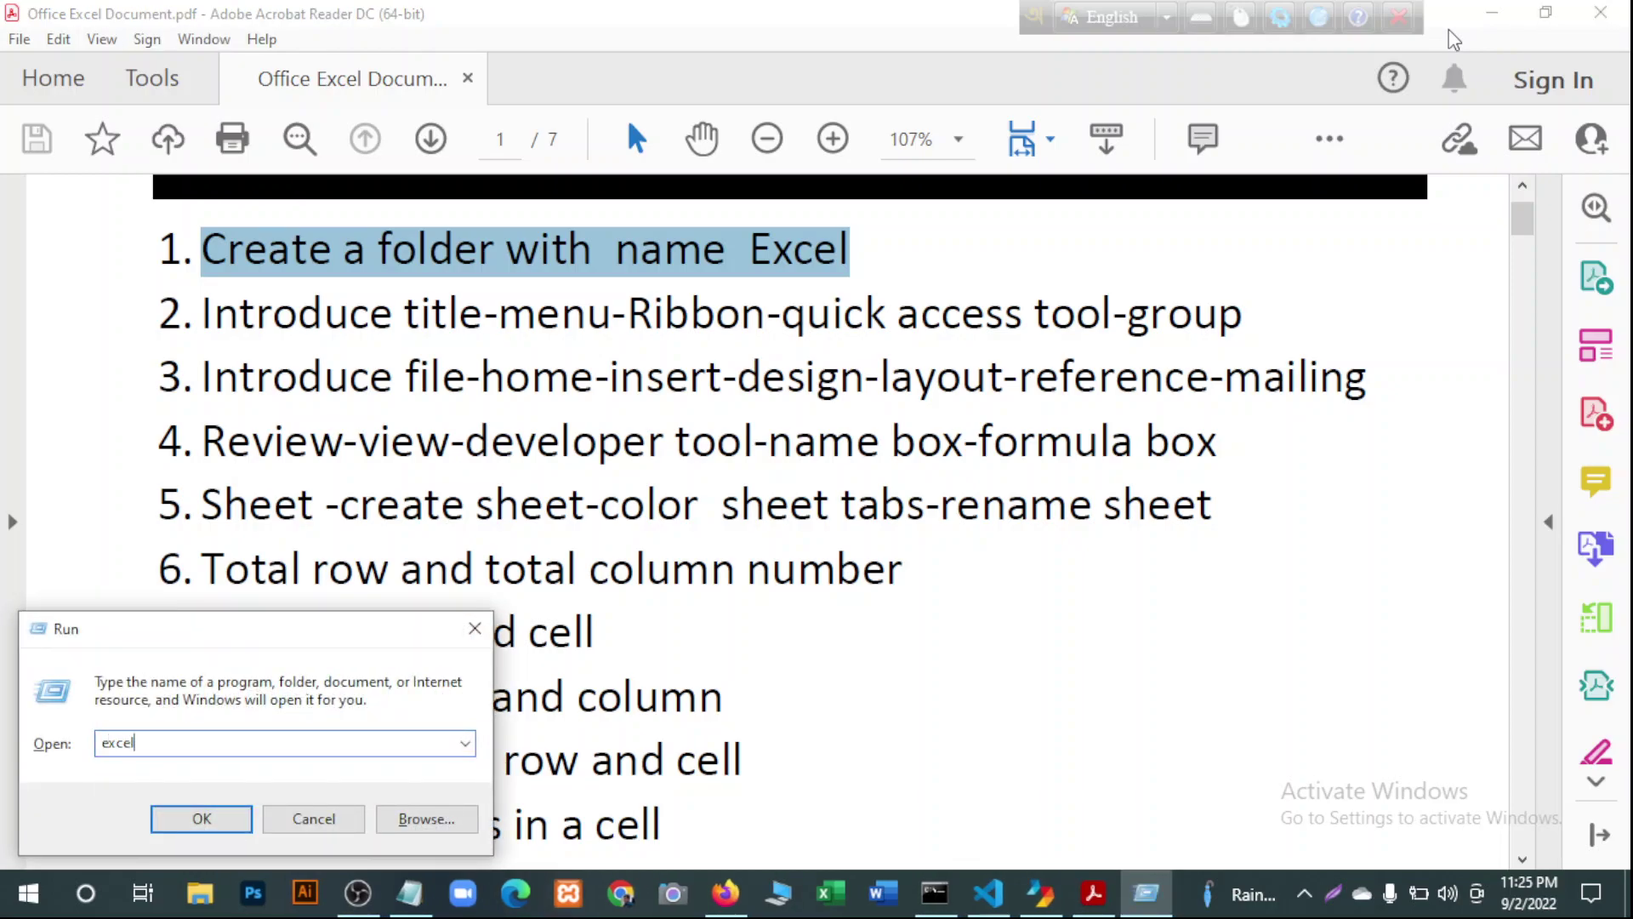
click(234, 819)
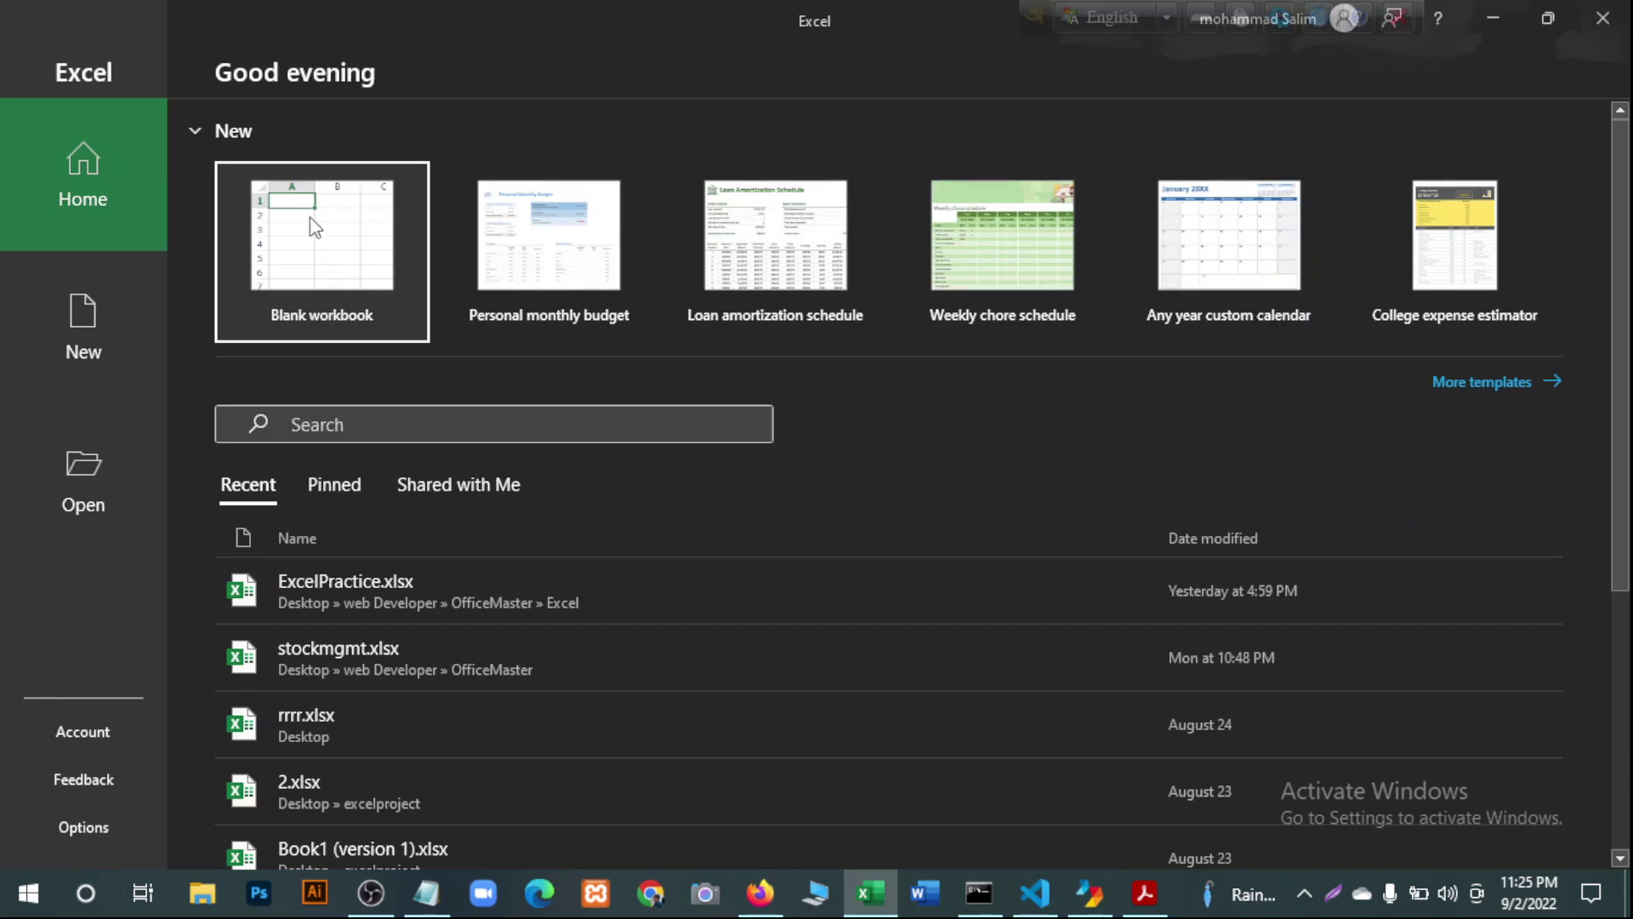
click(73, 318)
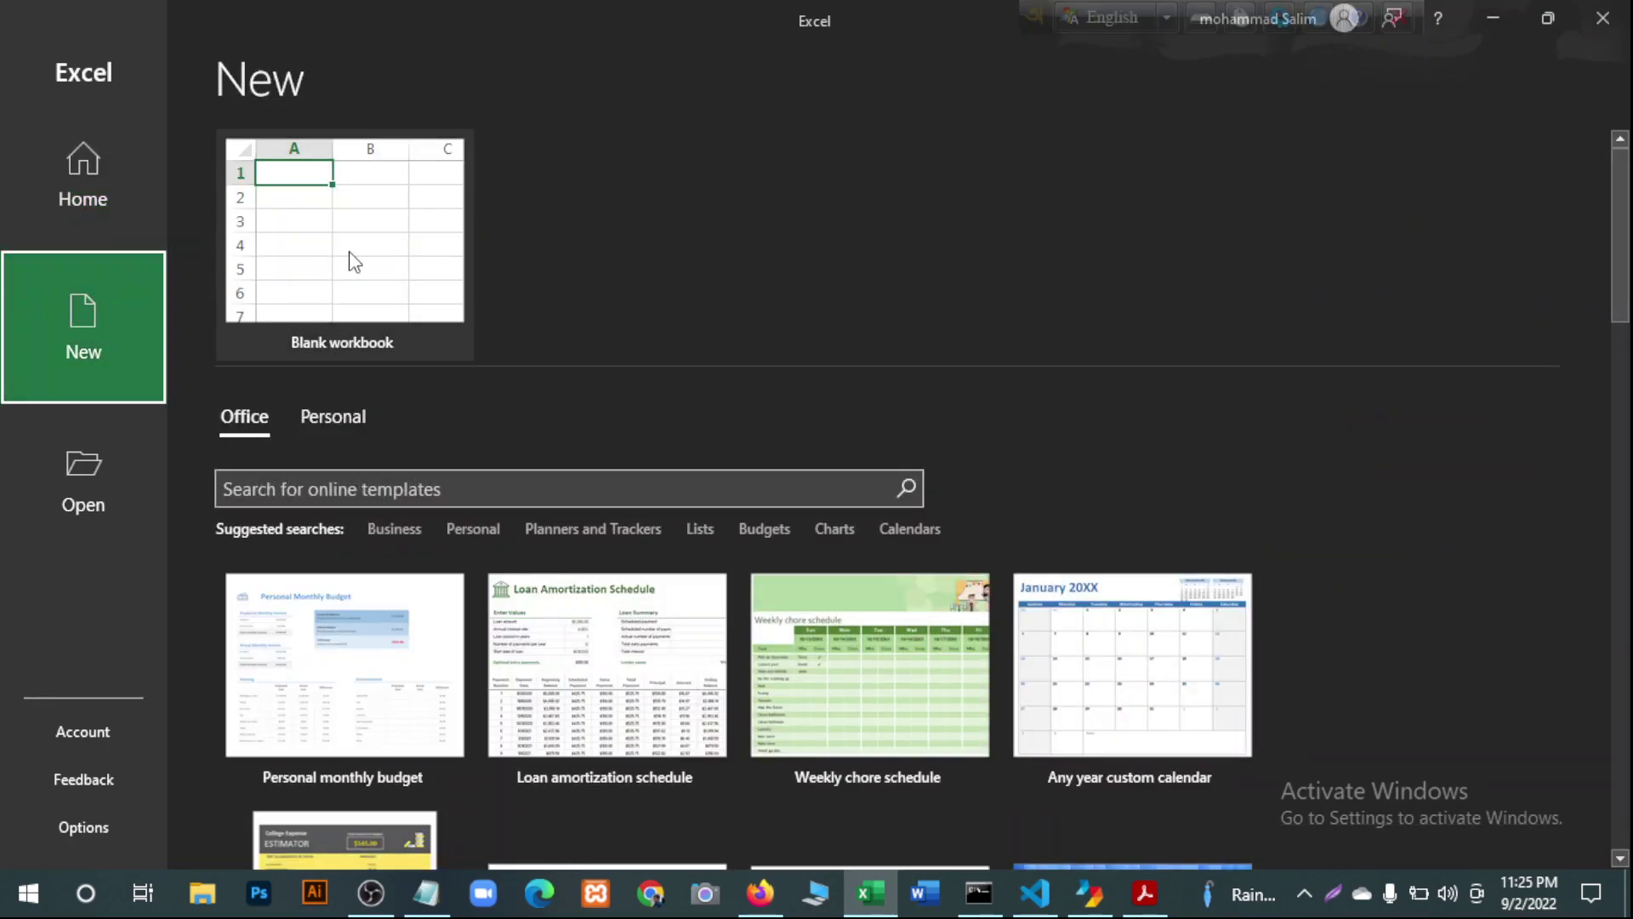
click(349, 255)
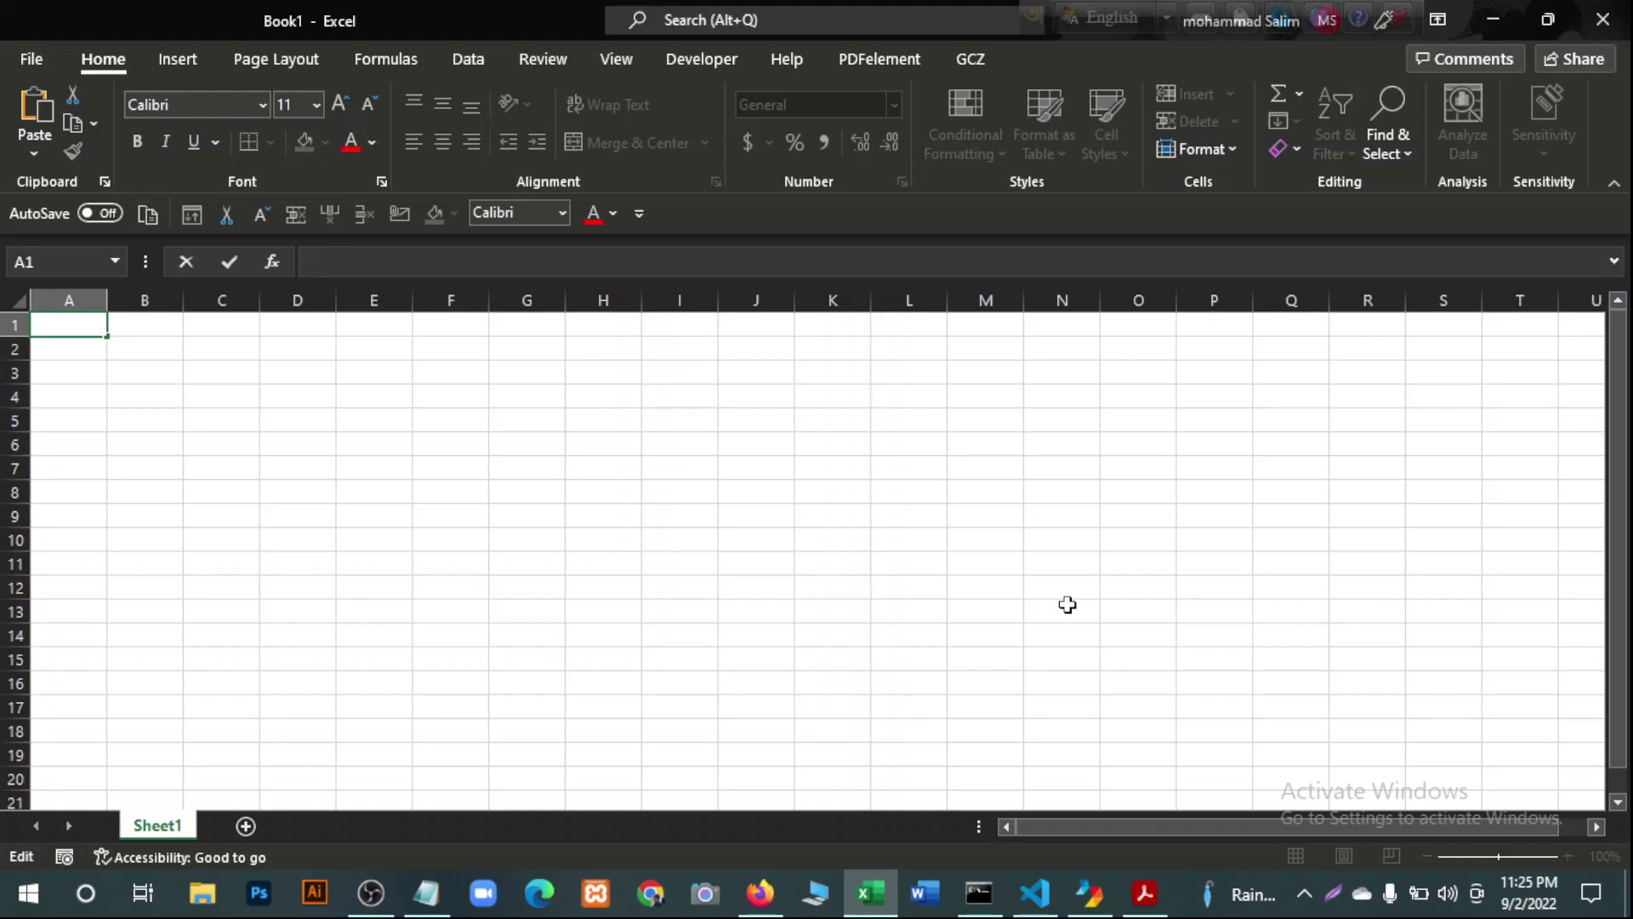
key(super+shift+s)
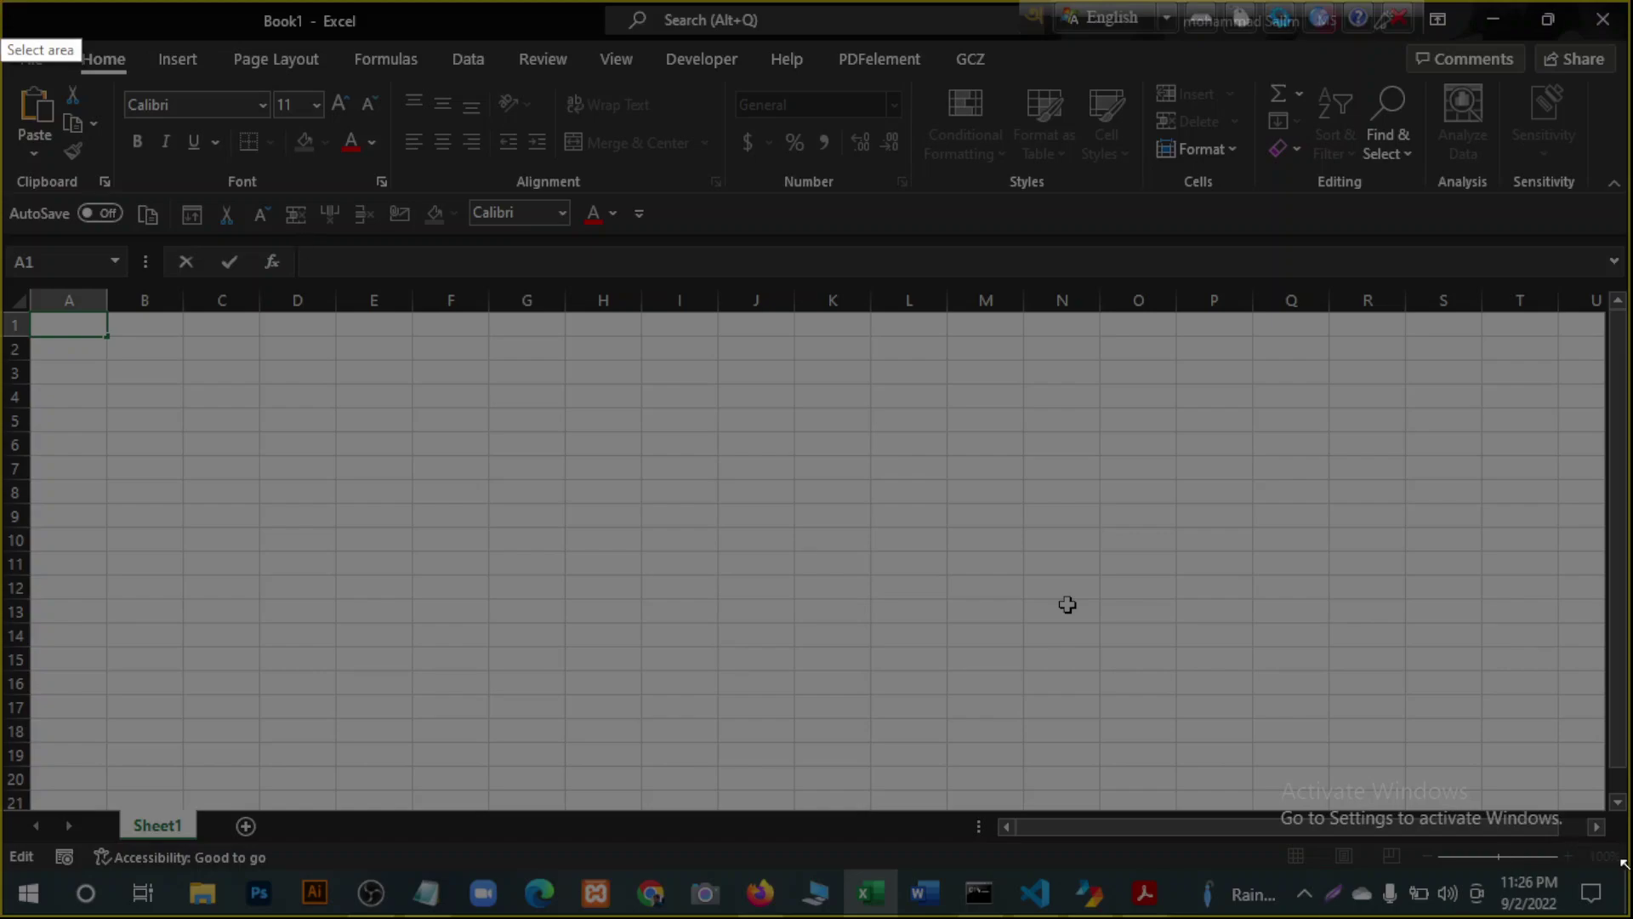
key(space)
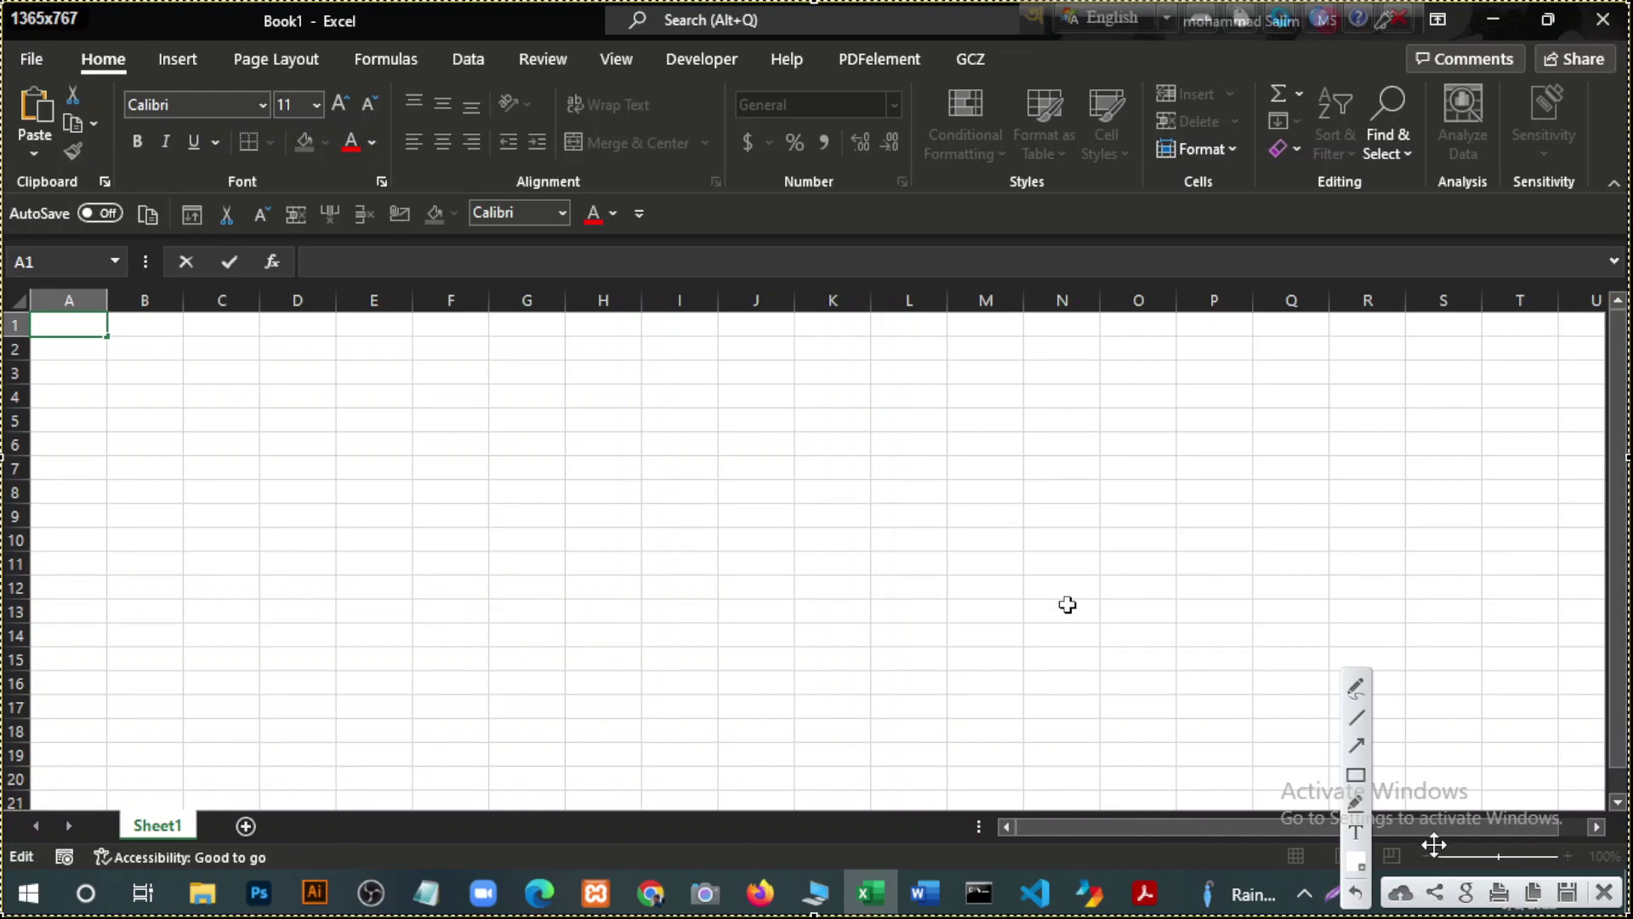
click(1356, 861)
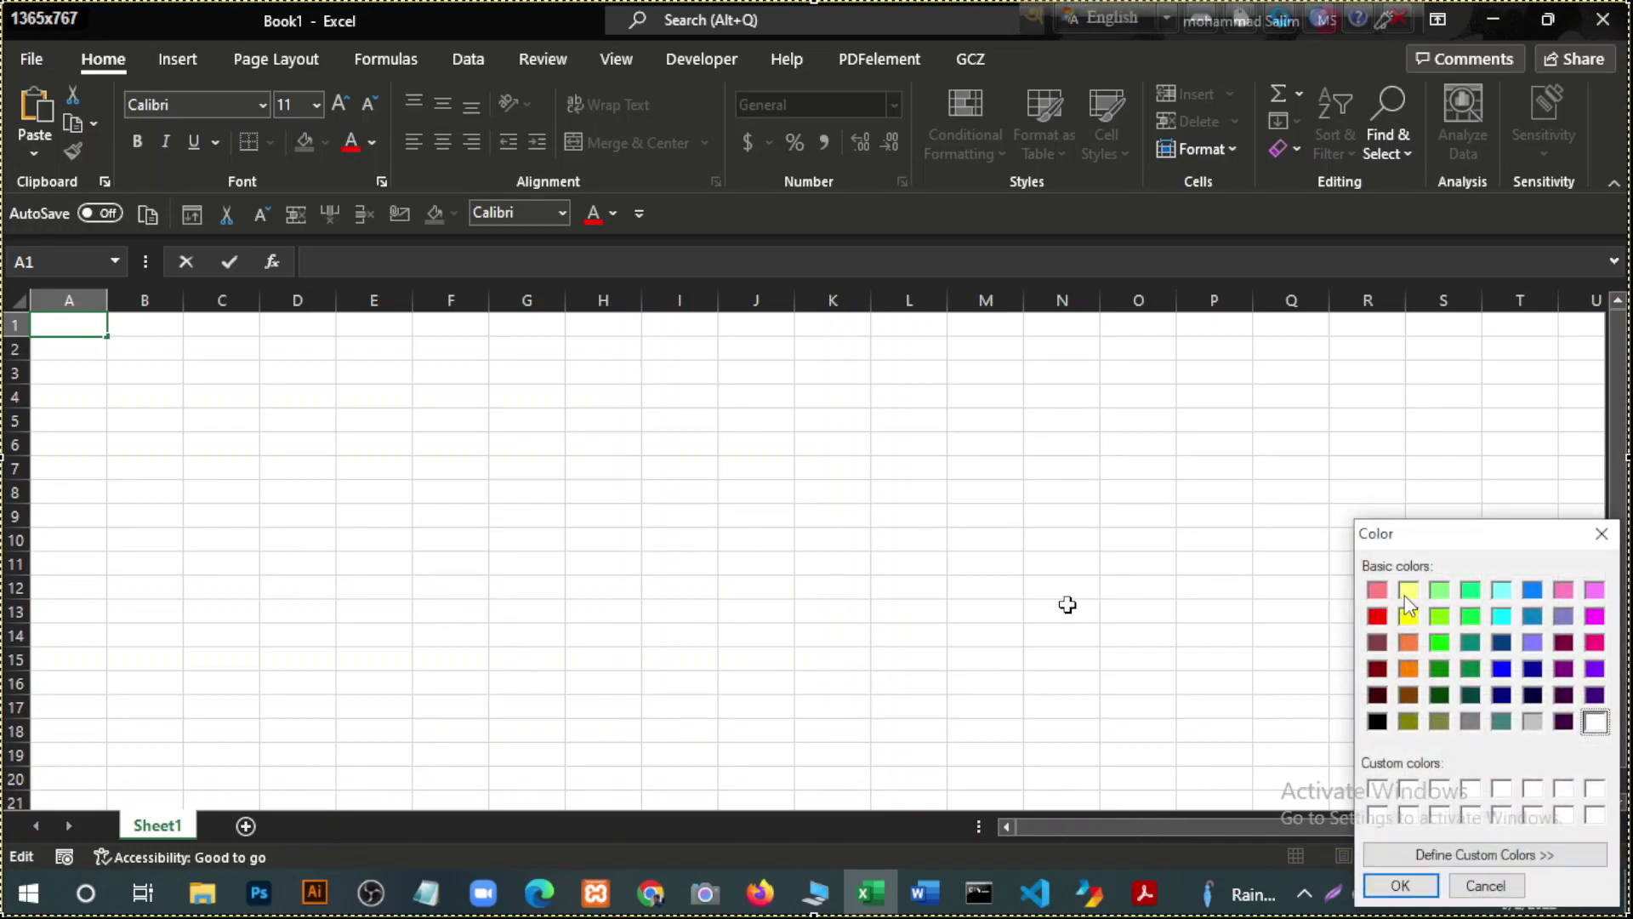
click(1377, 616)
click(1400, 886)
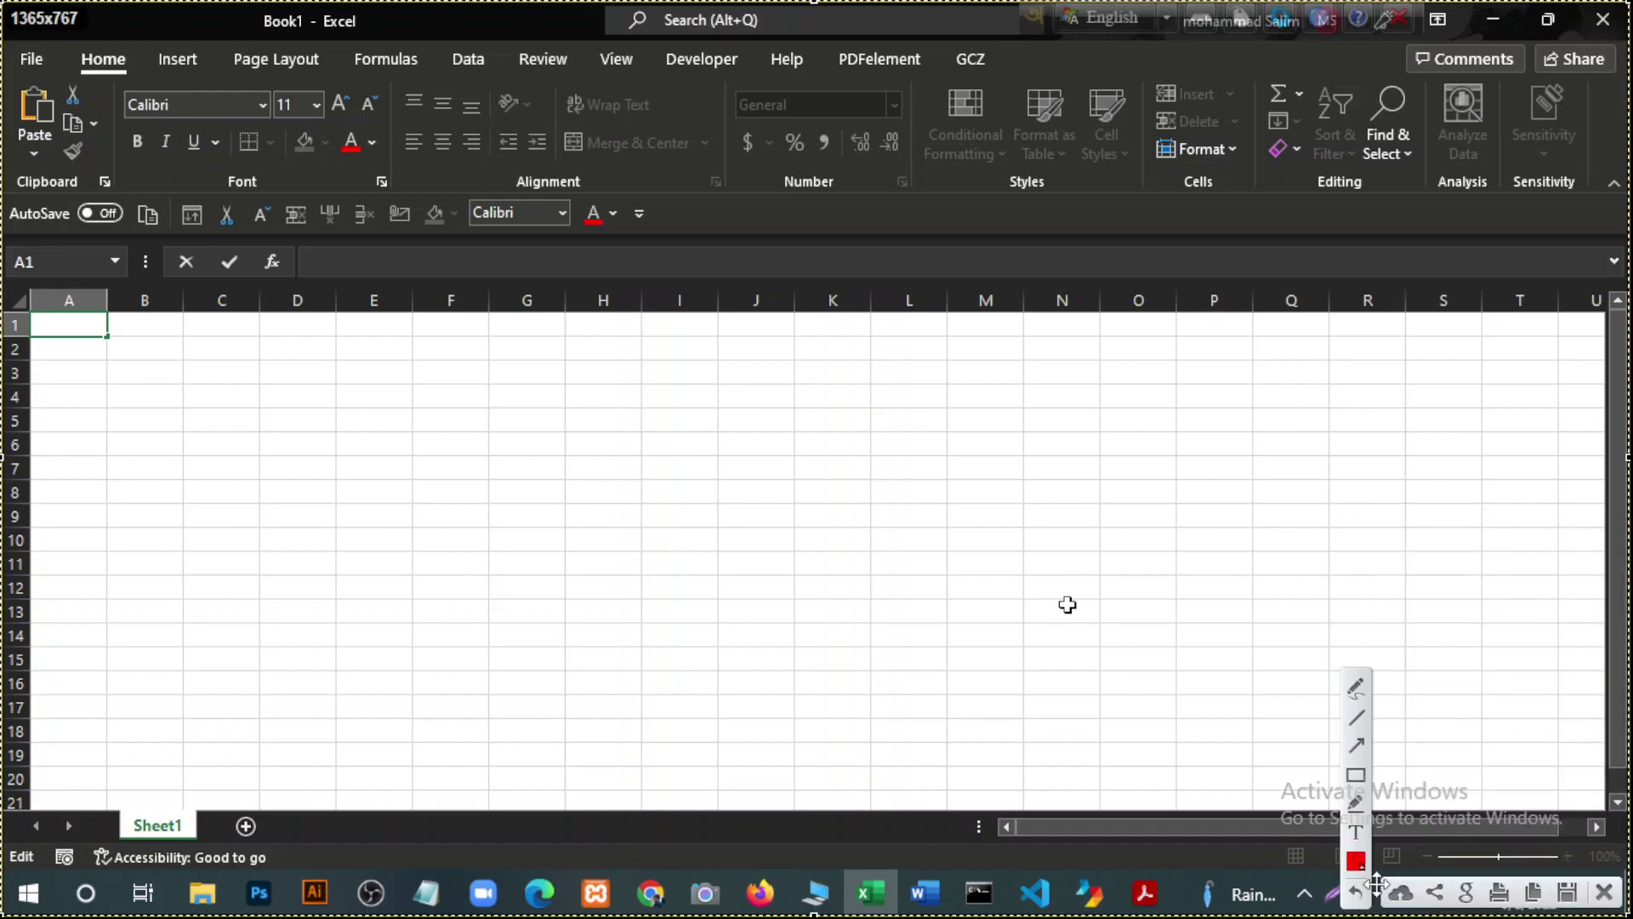
click(1356, 776)
mouse_move(246, 4)
mouse_down()
mouse_move(391, 38)
mouse_move(375, 38)
mouse_up()
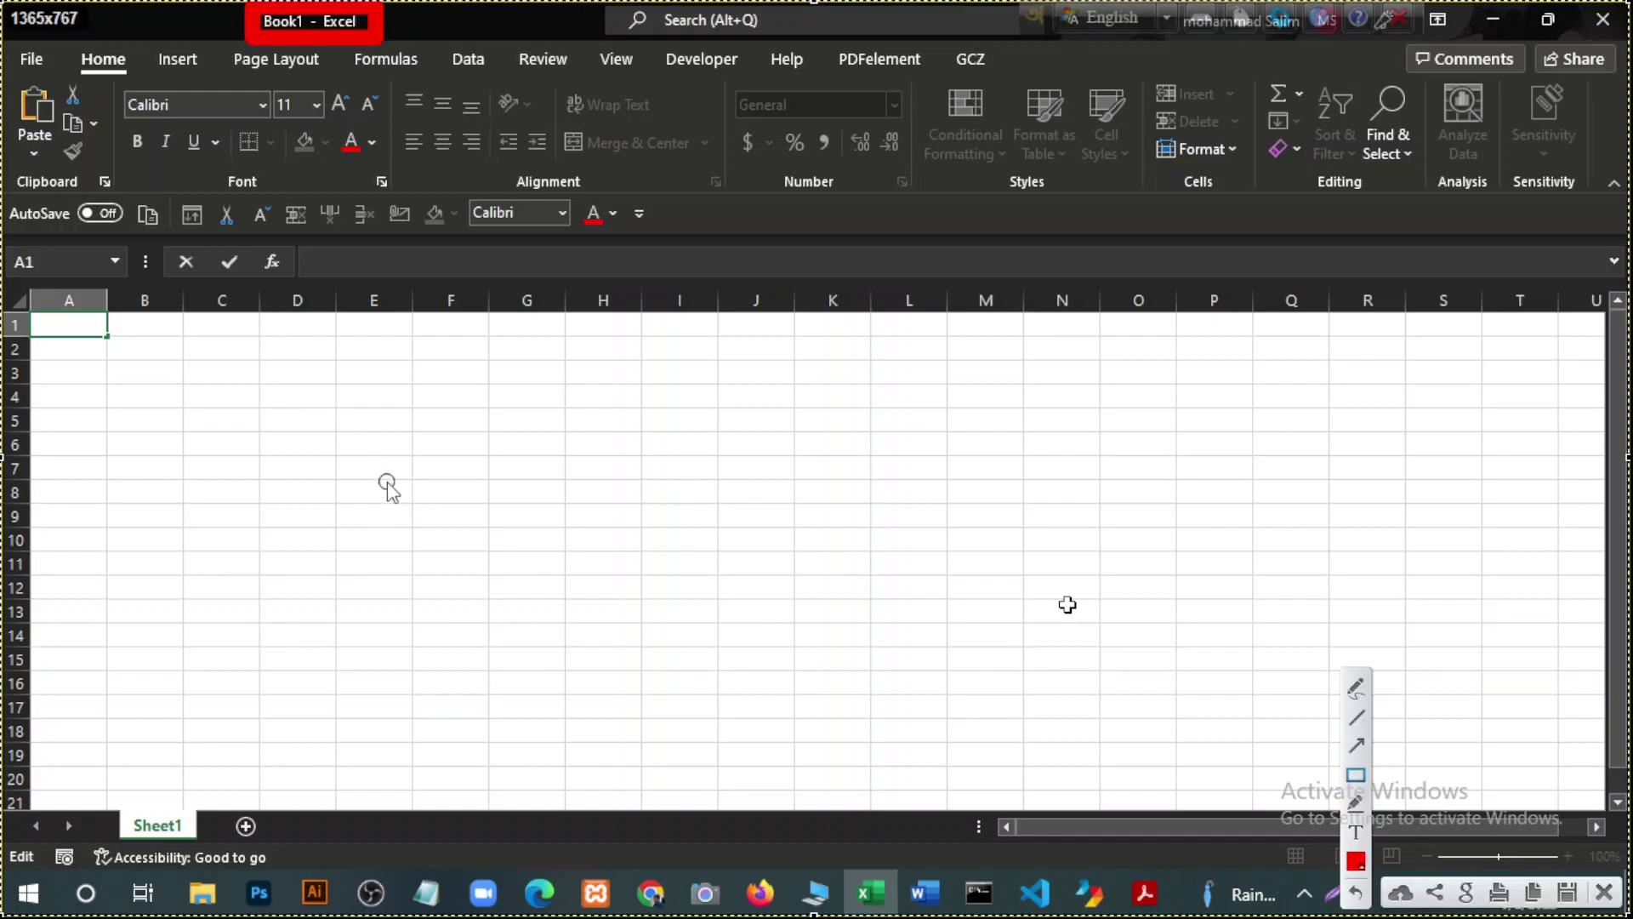
Redraw the red box around the 'Book1 - Excel' title and box the ribbon tab row.
key(Escape)
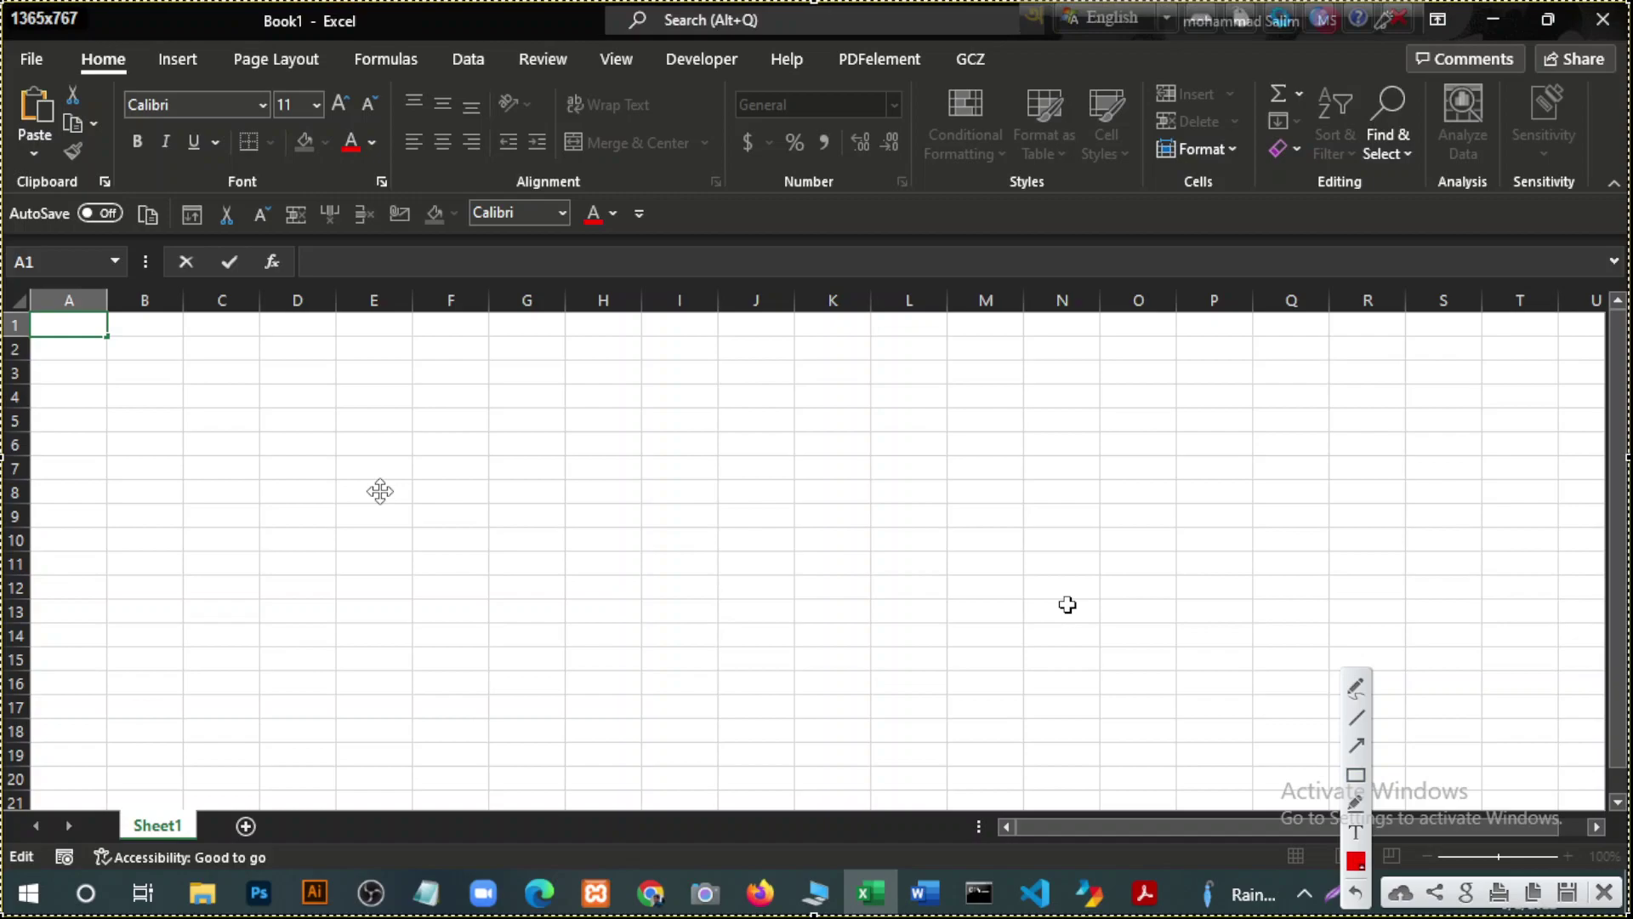
click(1355, 775)
drag(230, 9, 426, 36)
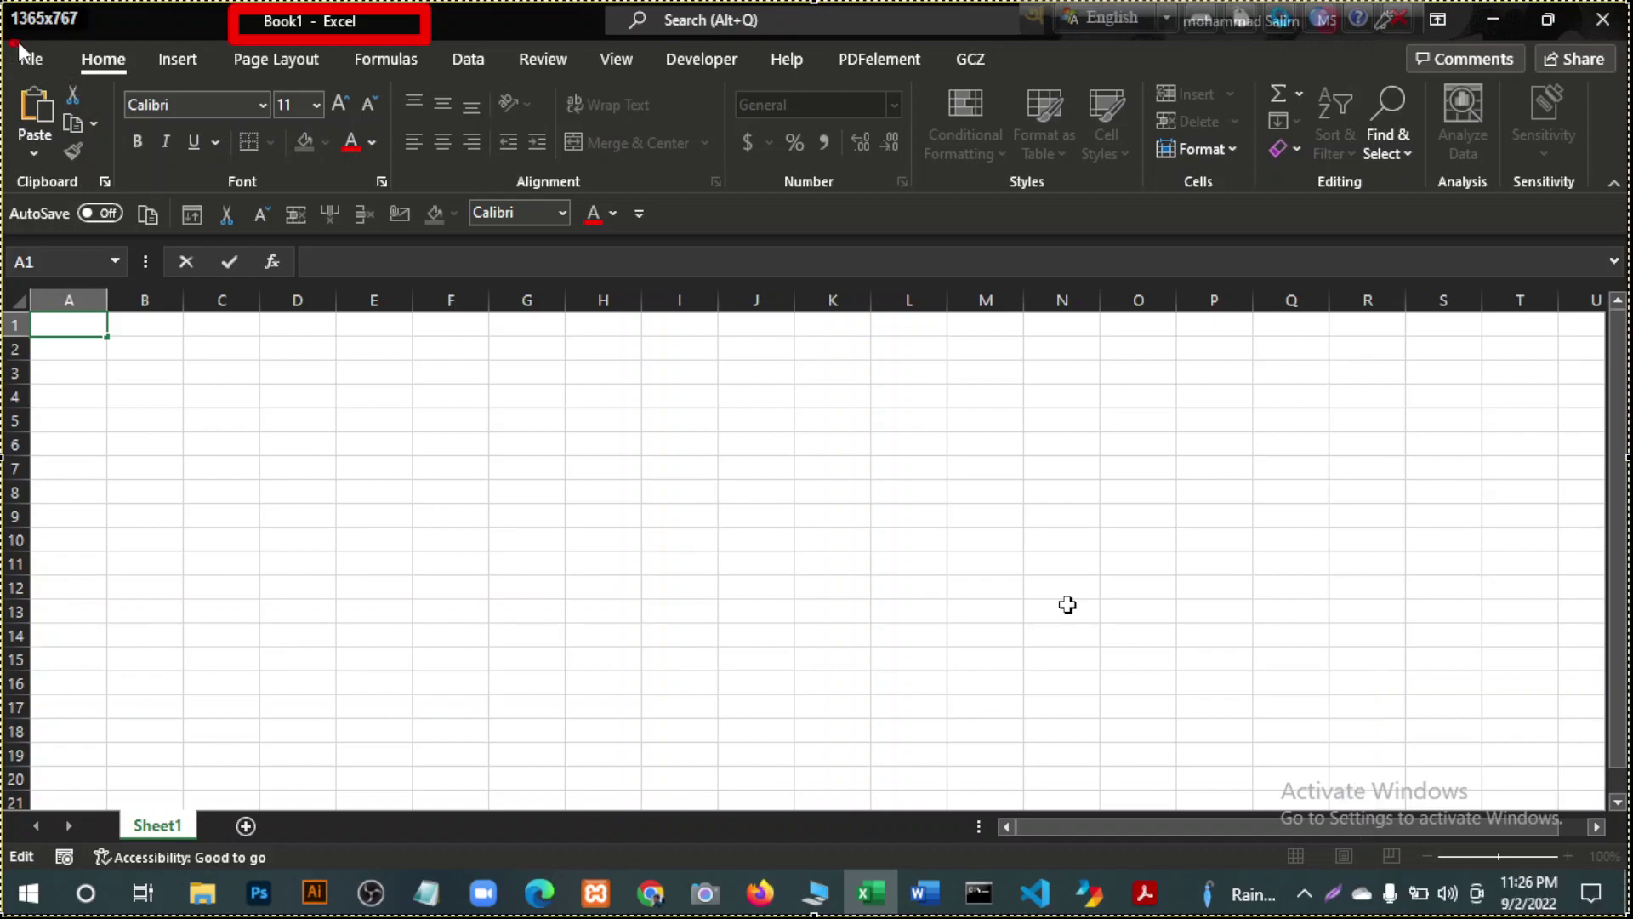
drag(12, 44, 1001, 77)
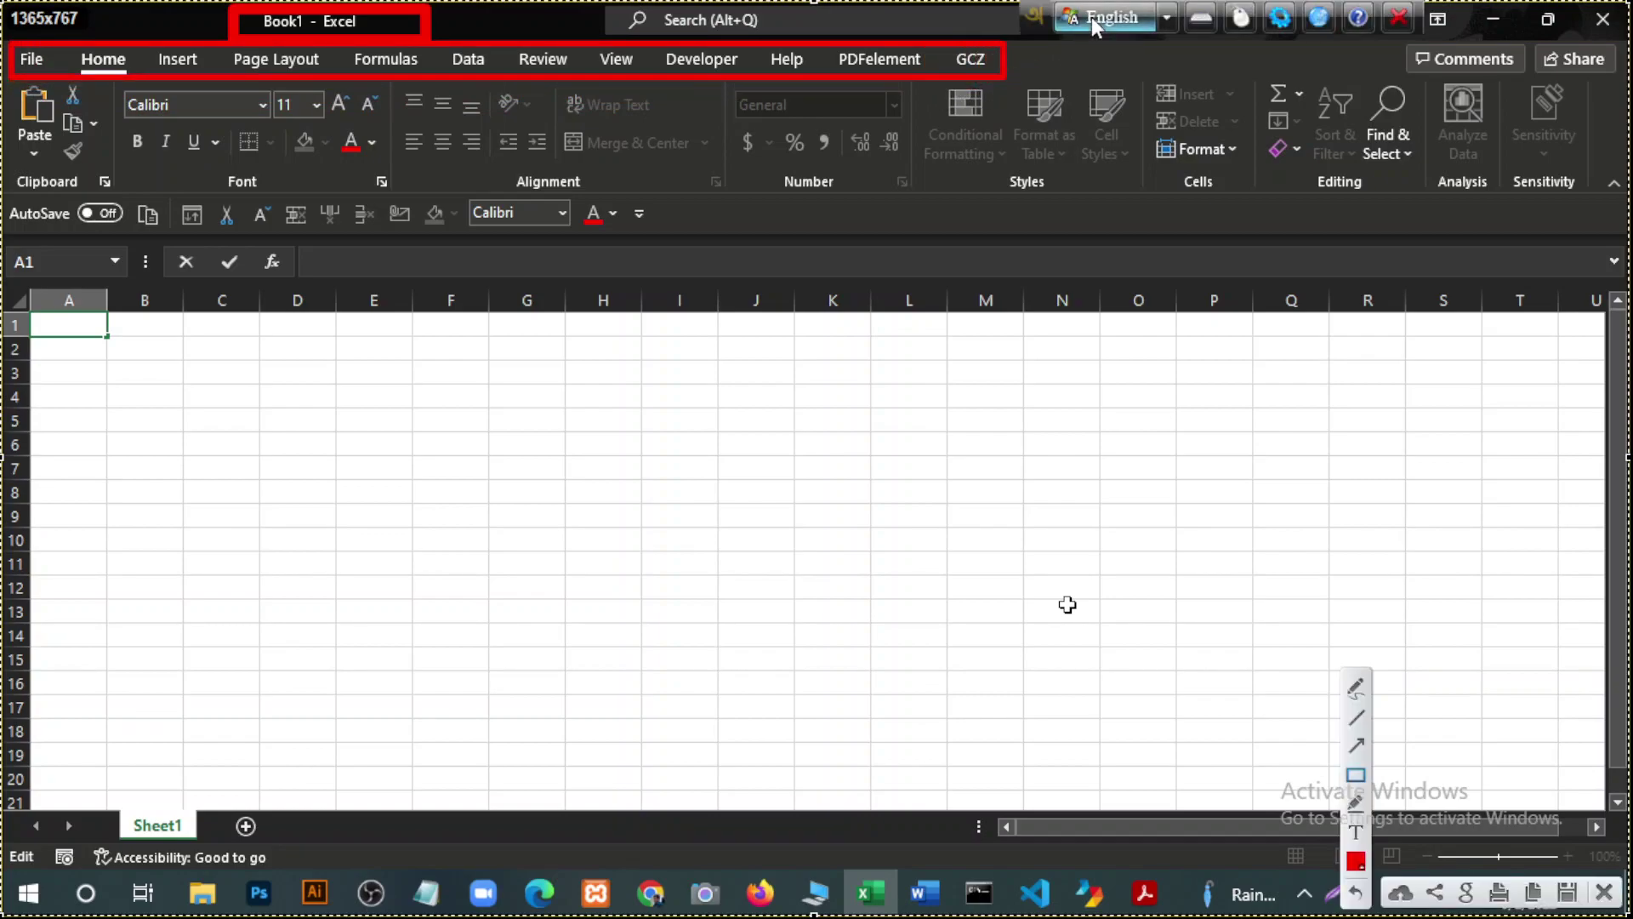
Bring back the annotation tools and box the minimize/restore/close controls in red.
click(1398, 17)
click(1415, 80)
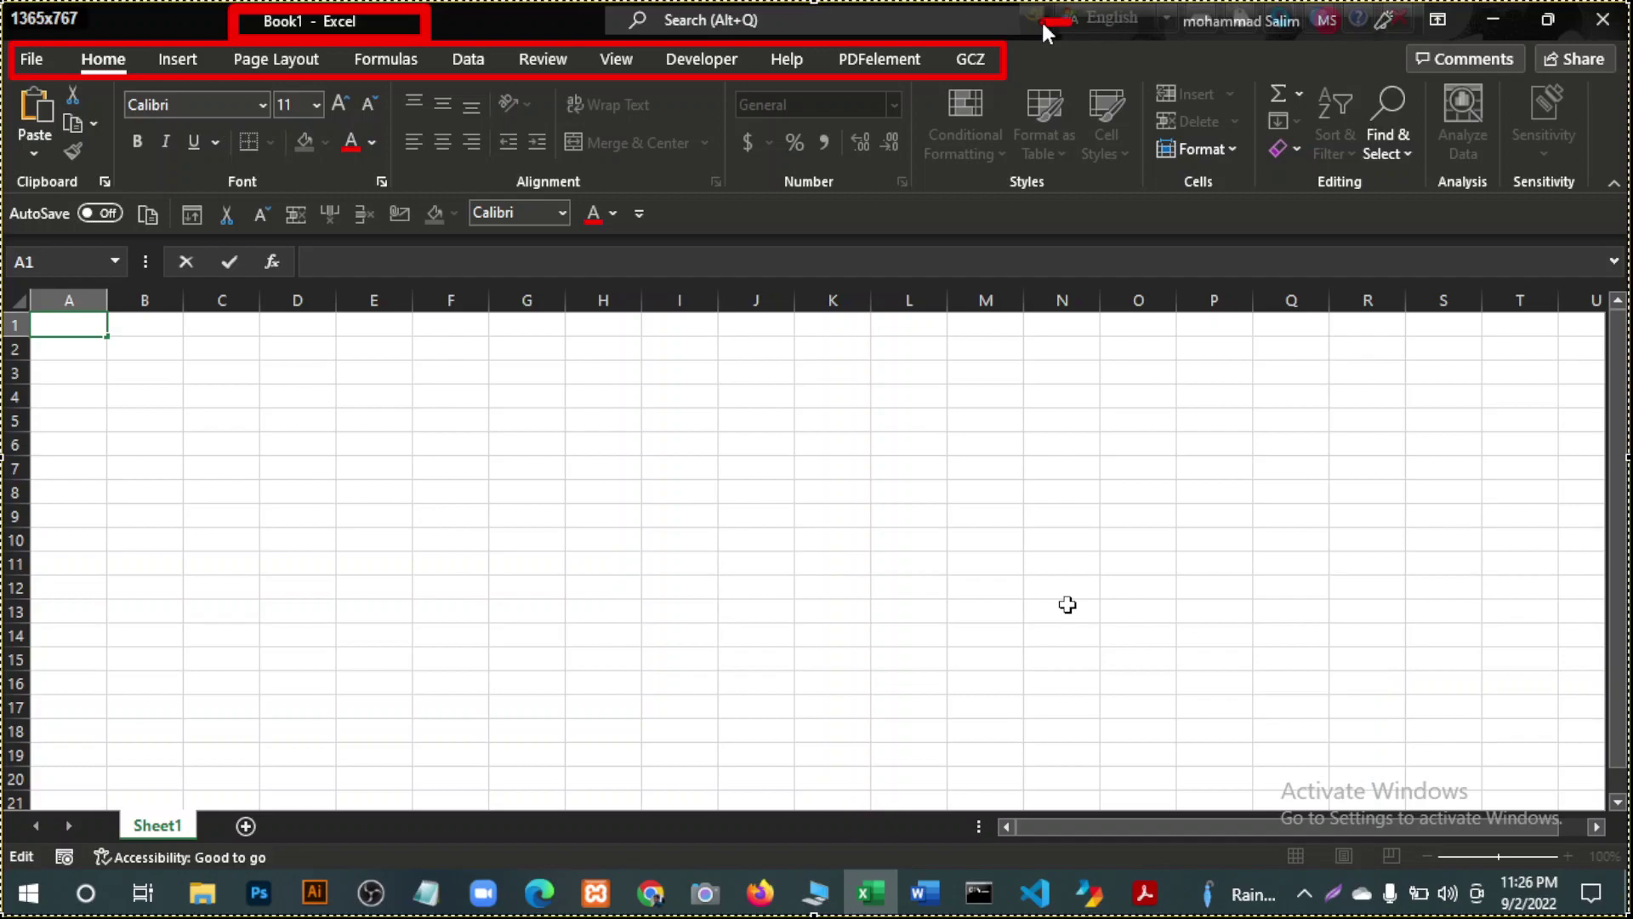
click(1070, 19)
mouse_move(1450, 2)
mouse_down()
mouse_move(1627, 39)
mouse_move(1627, 72)
mouse_up()
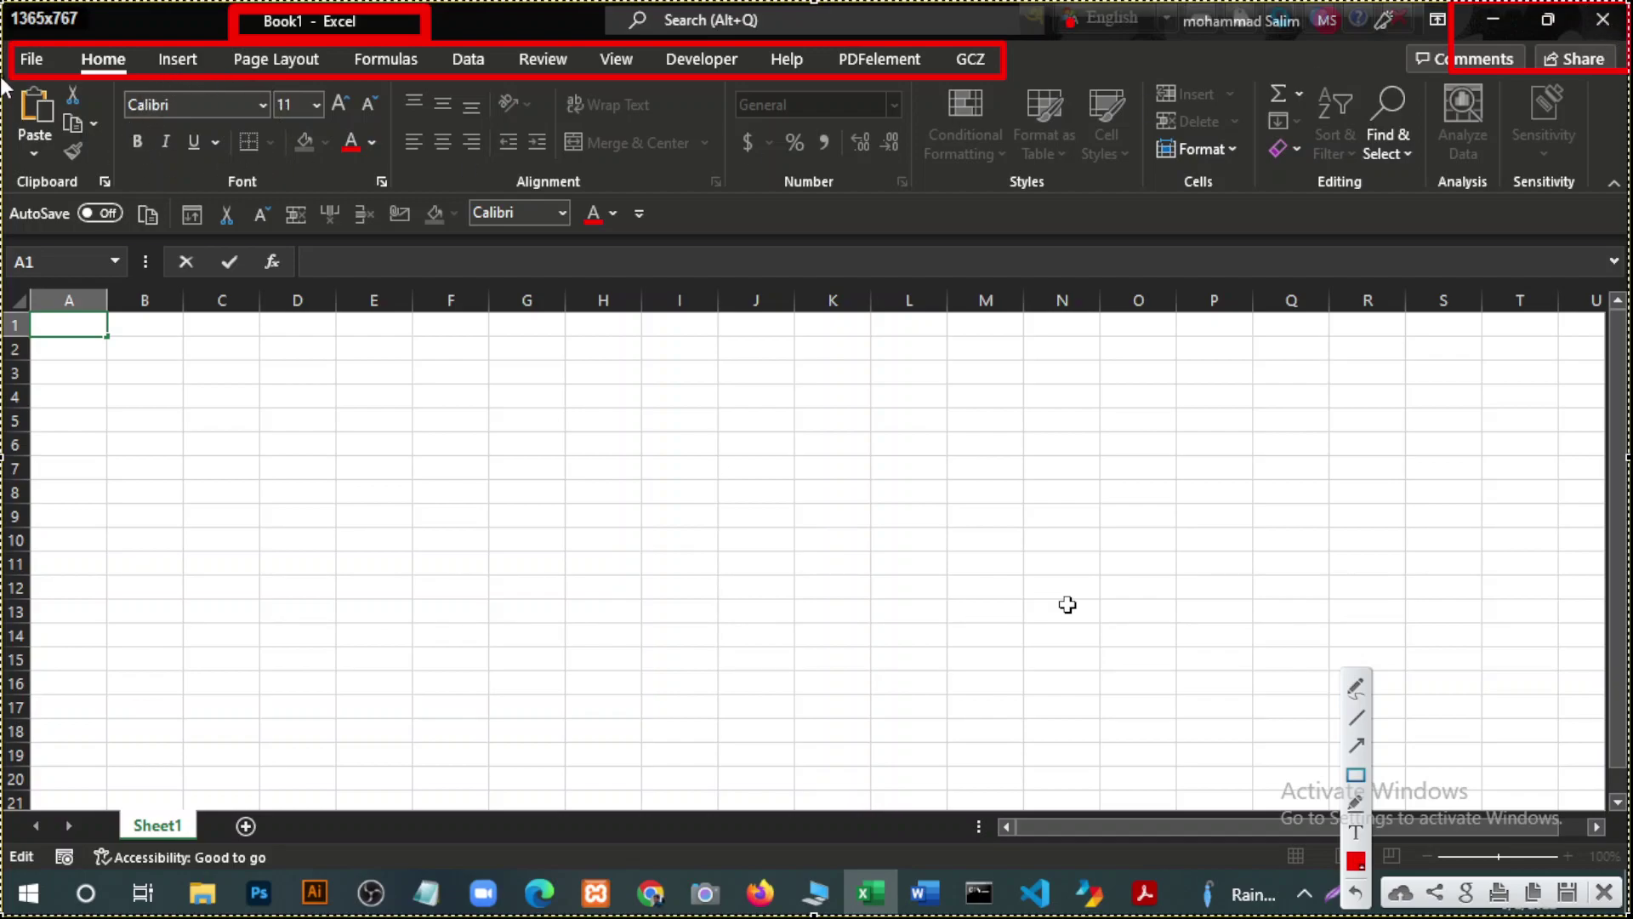
Box the ribbon, the Name Box and formula bar, and the select-all corner in red.
mouse_move(6, 79)
mouse_down()
mouse_move(345, 213)
mouse_move(1615, 245)
mouse_up()
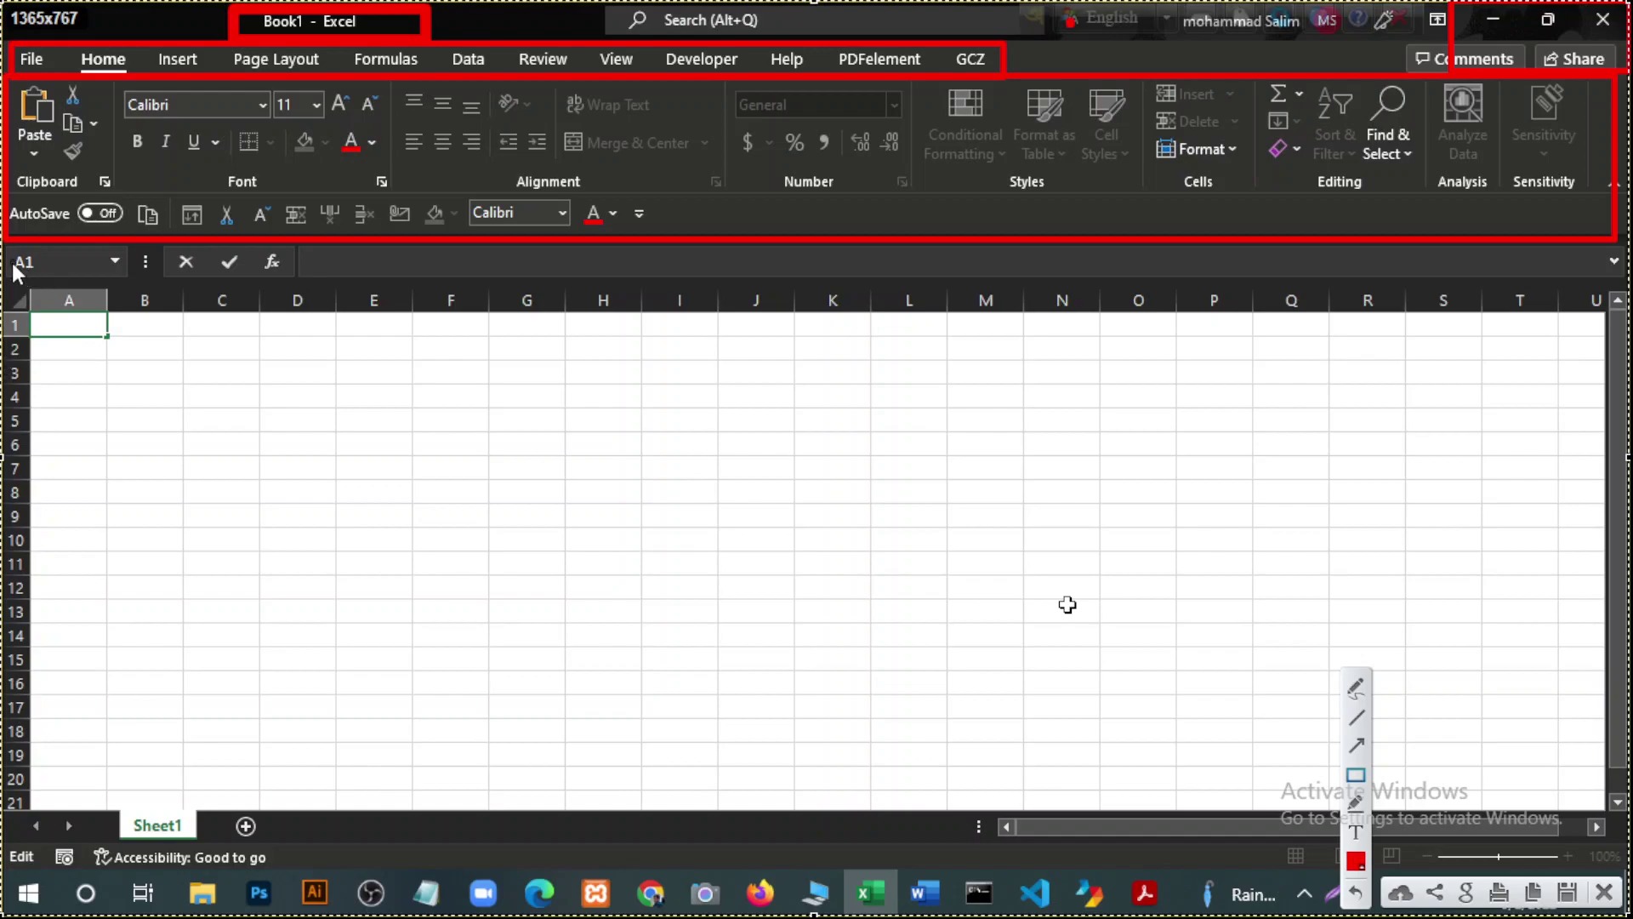
mouse_move(4, 231)
mouse_down()
mouse_move(111, 289)
mouse_move(346, 272)
mouse_move(1590, 274)
mouse_up()
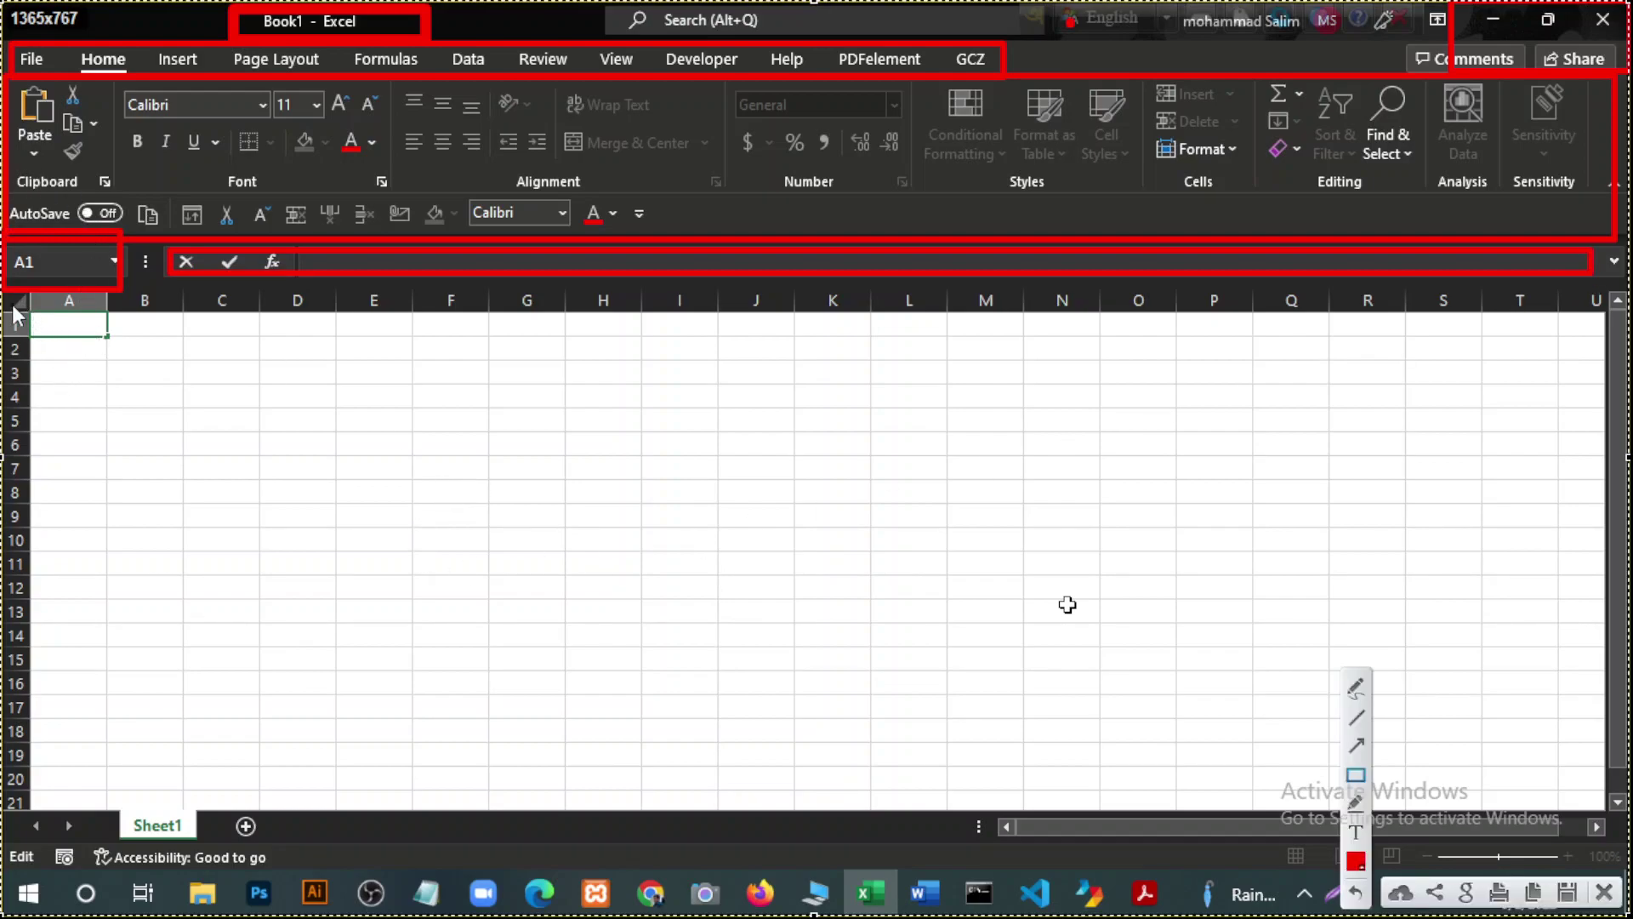
mouse_move(5, 286)
mouse_down()
mouse_move(46, 308)
mouse_move(48, 332)
mouse_up()
Box columns B, C and D, rows 11 and 12, the cell grid and cell F3 in red.
drag(151, 312, 117, 531)
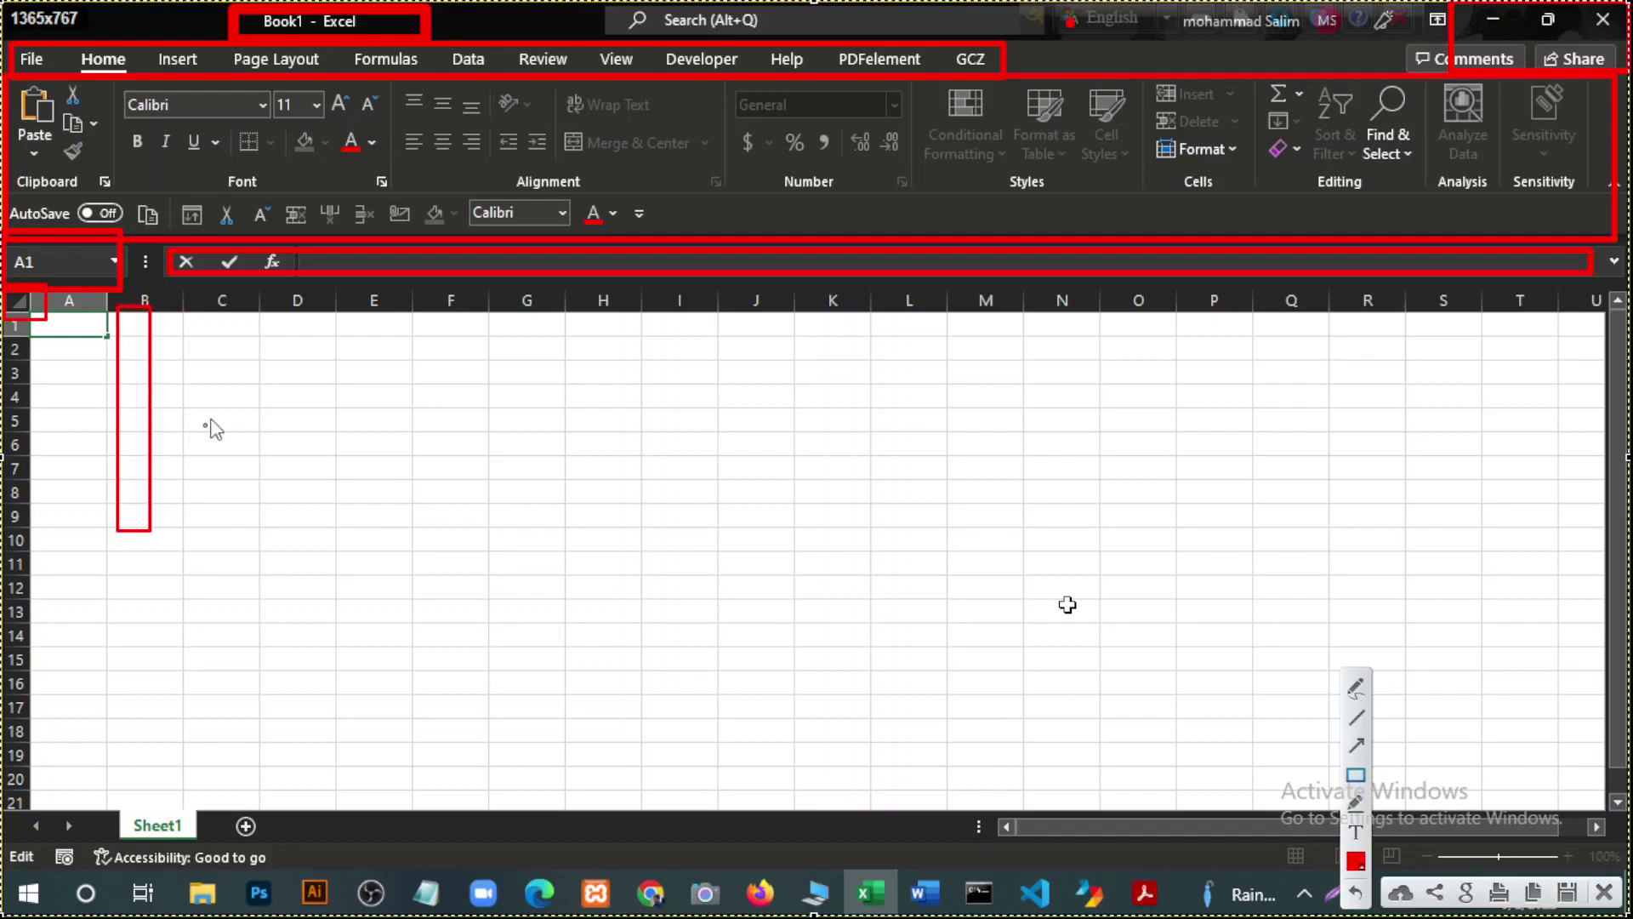
drag(204, 308, 247, 486)
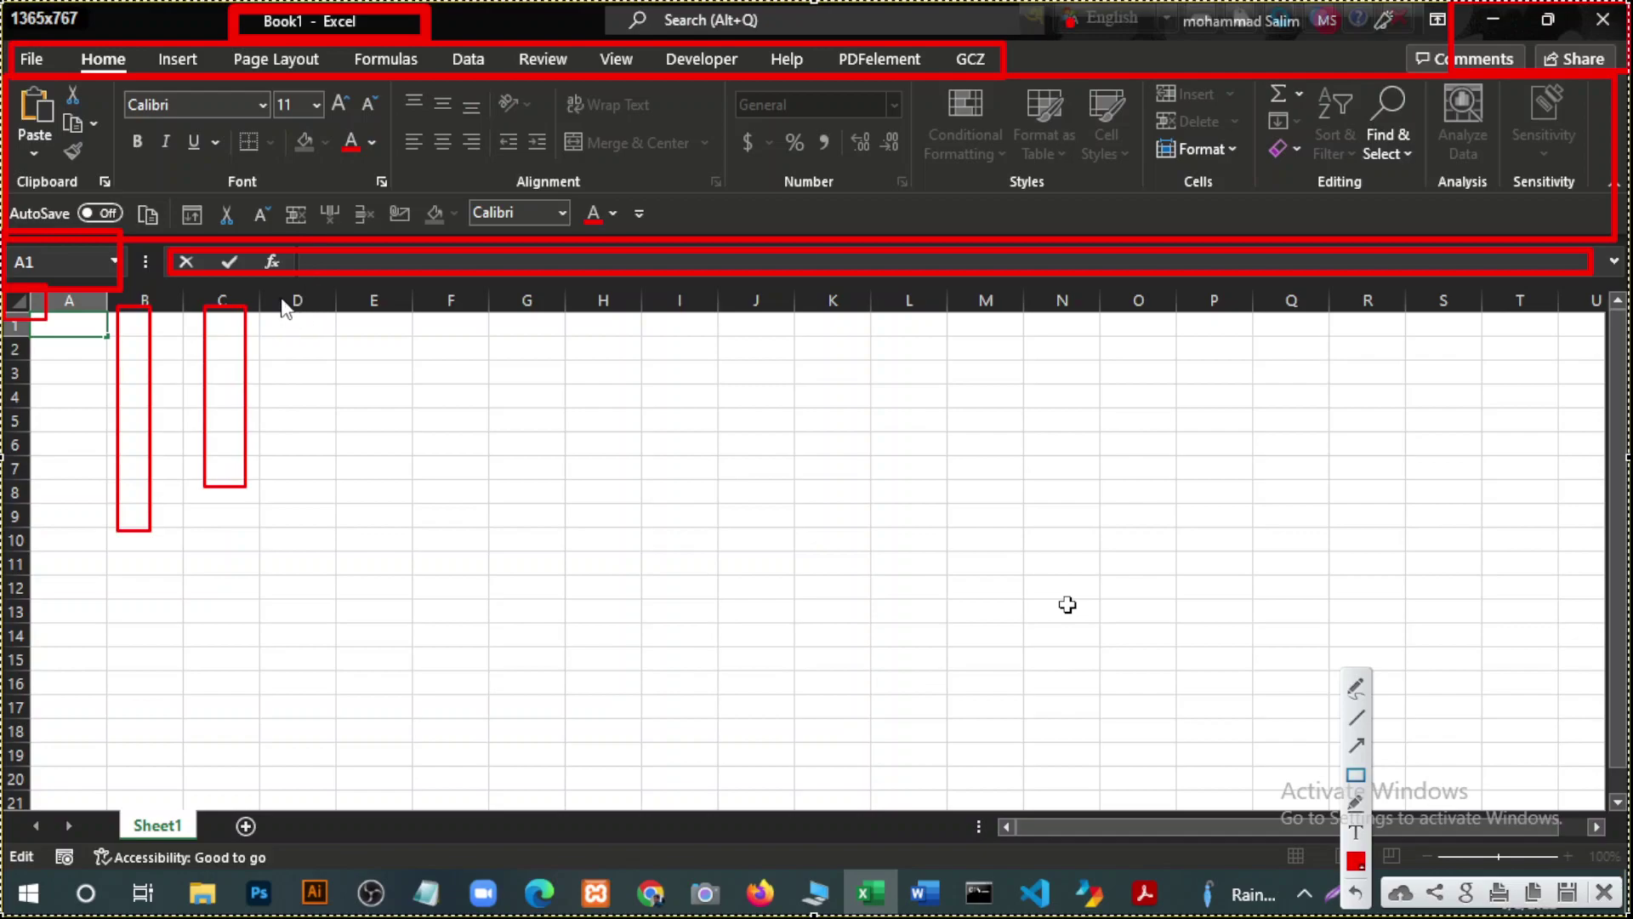
mouse_move(281, 298)
mouse_down()
mouse_move(320, 452)
mouse_move(306, 529)
mouse_up()
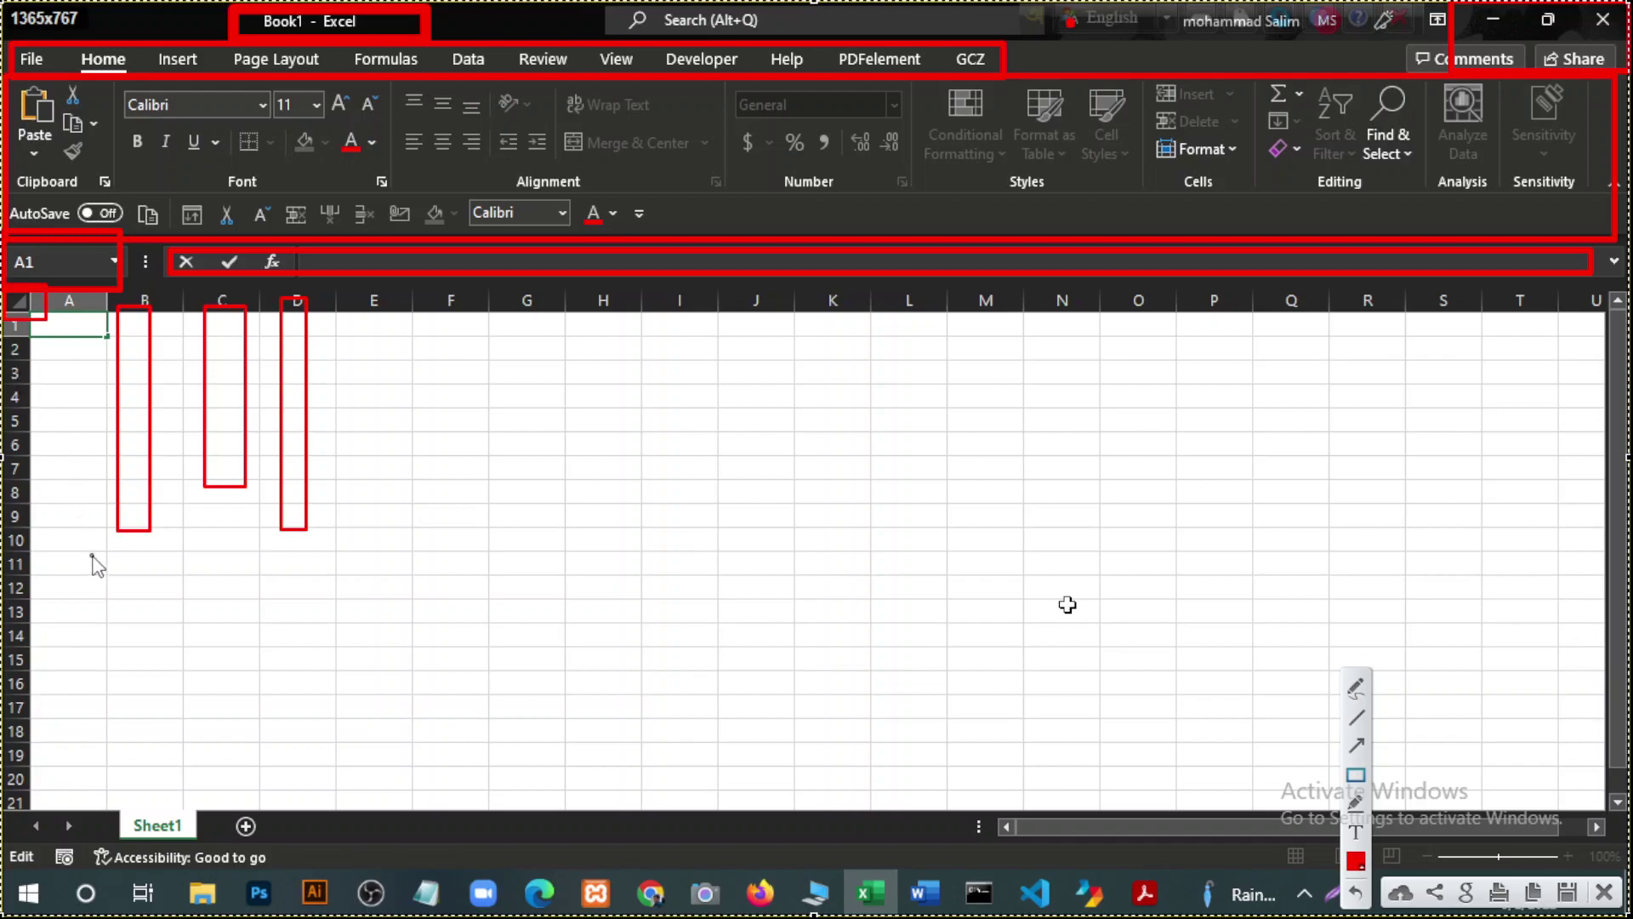
drag(48, 560, 826, 572)
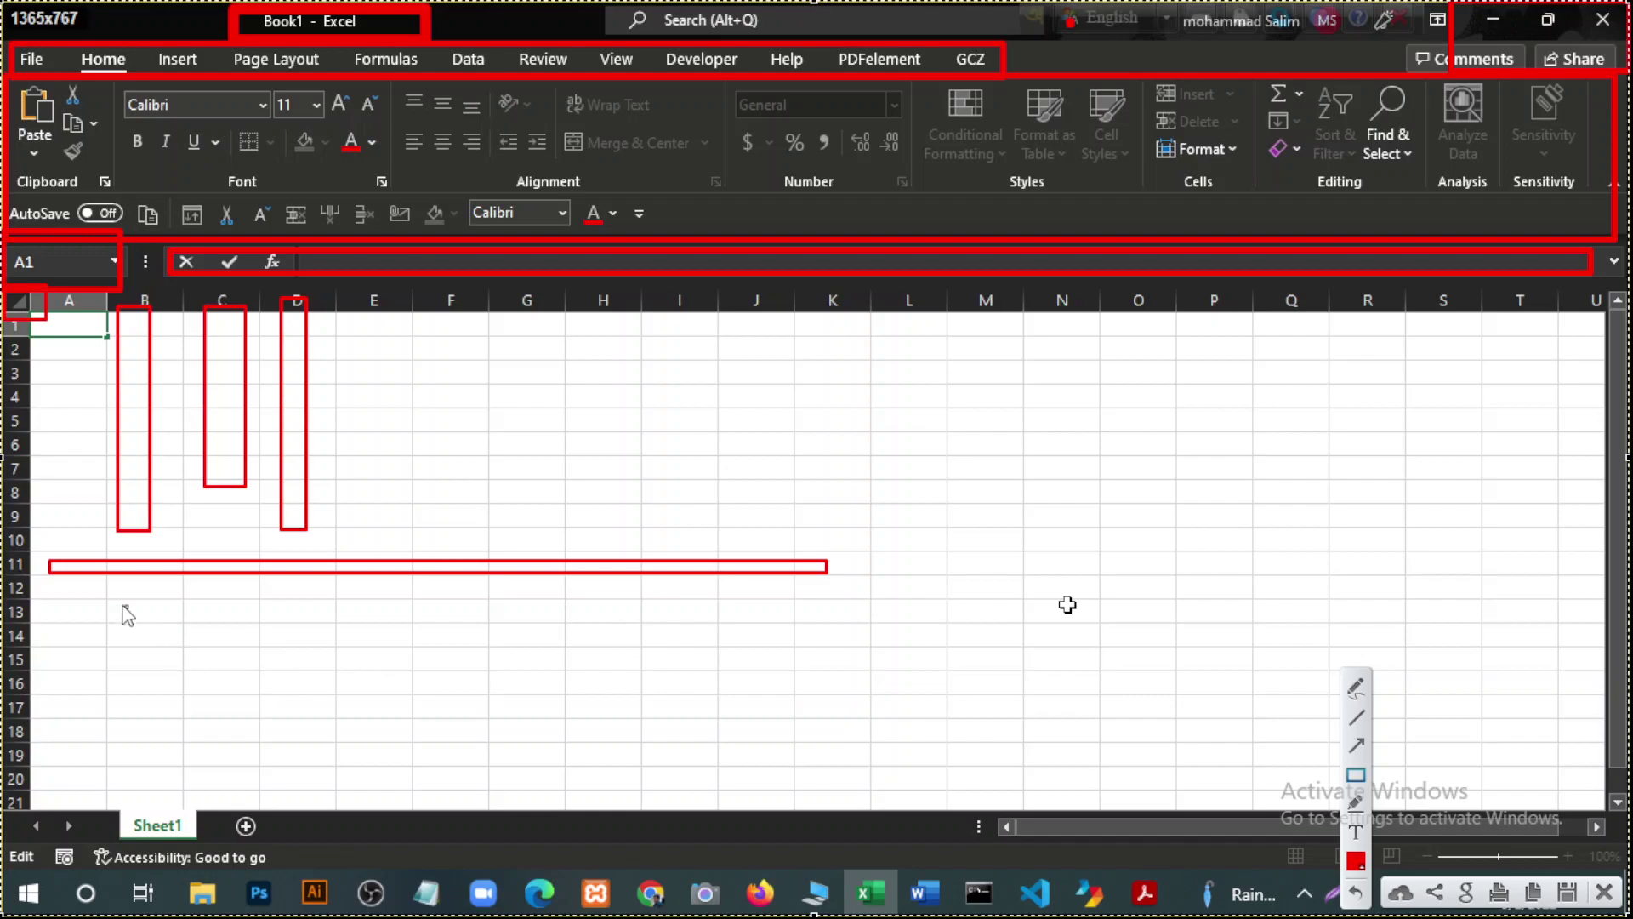
drag(51, 585, 817, 599)
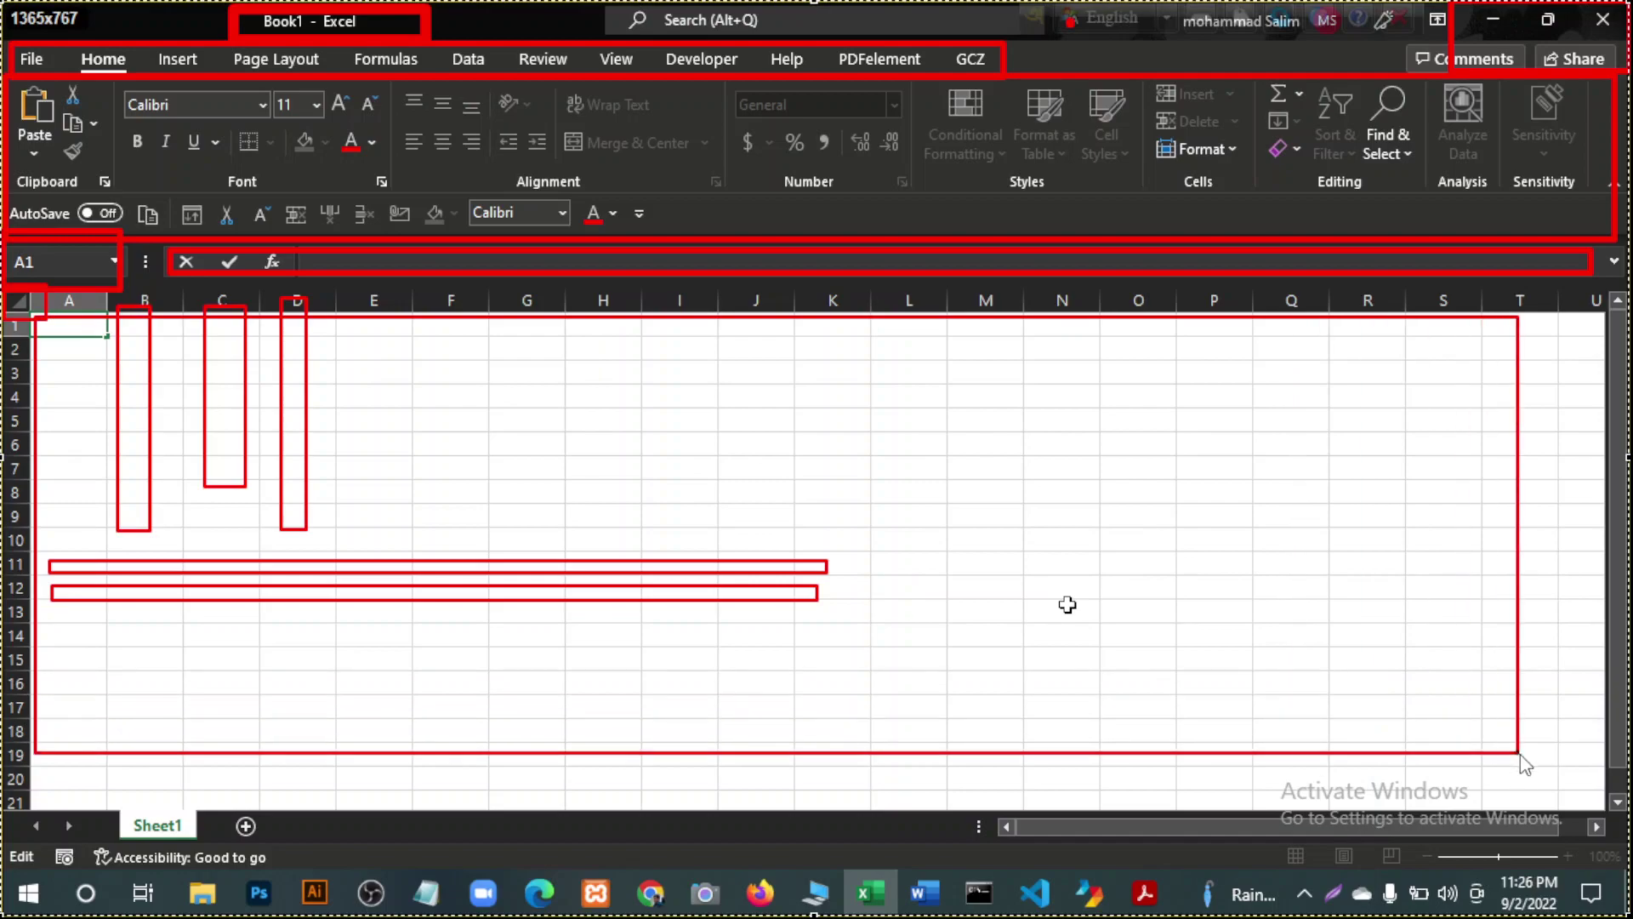
drag(595, 407, 1584, 809)
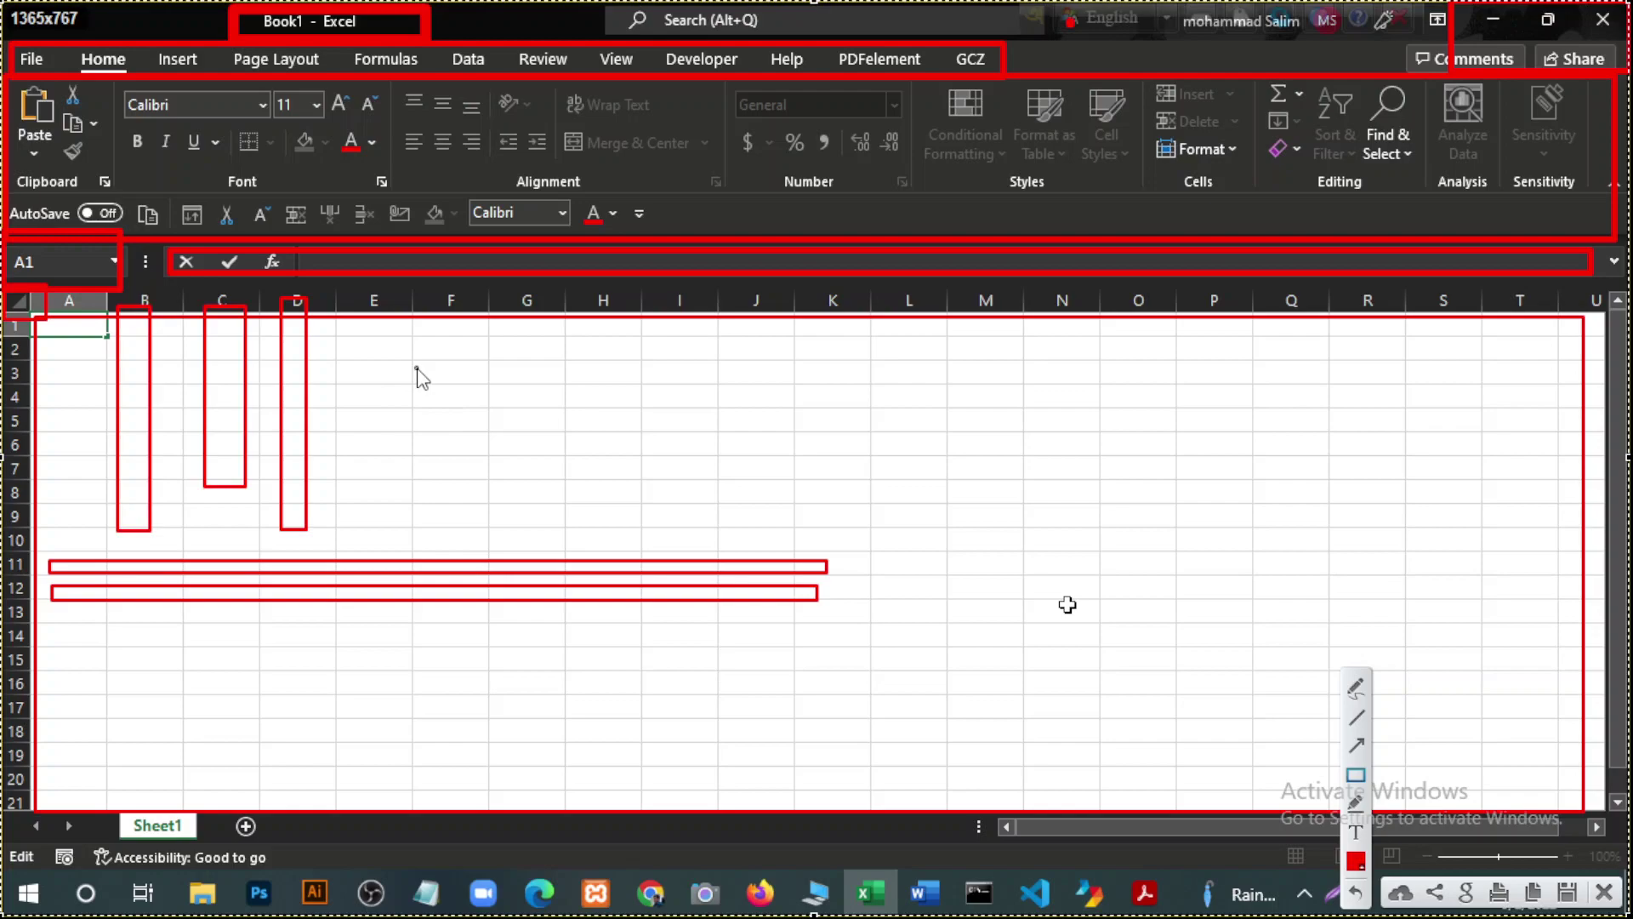
drag(417, 366, 500, 391)
Draw red lines along row 15 and column M, then box the status bar, zoom slider and quick-access row.
click(1358, 718)
drag(15, 658, 984, 657)
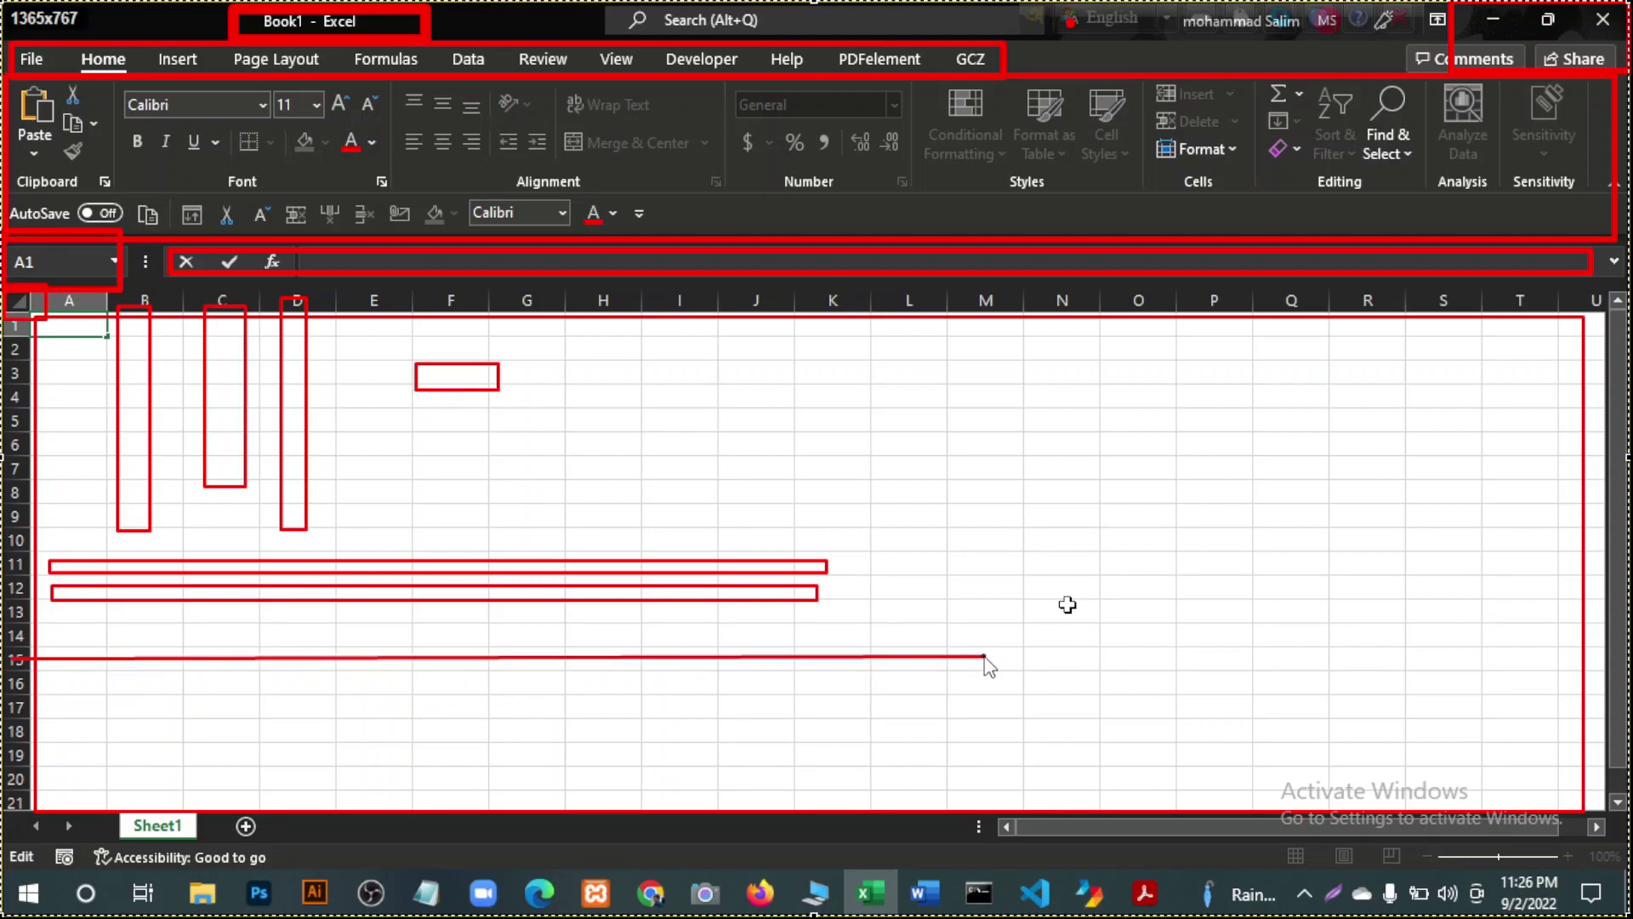
mouse_move(984, 327)
mouse_down()
mouse_move(967, 295)
mouse_move(984, 656)
mouse_up()
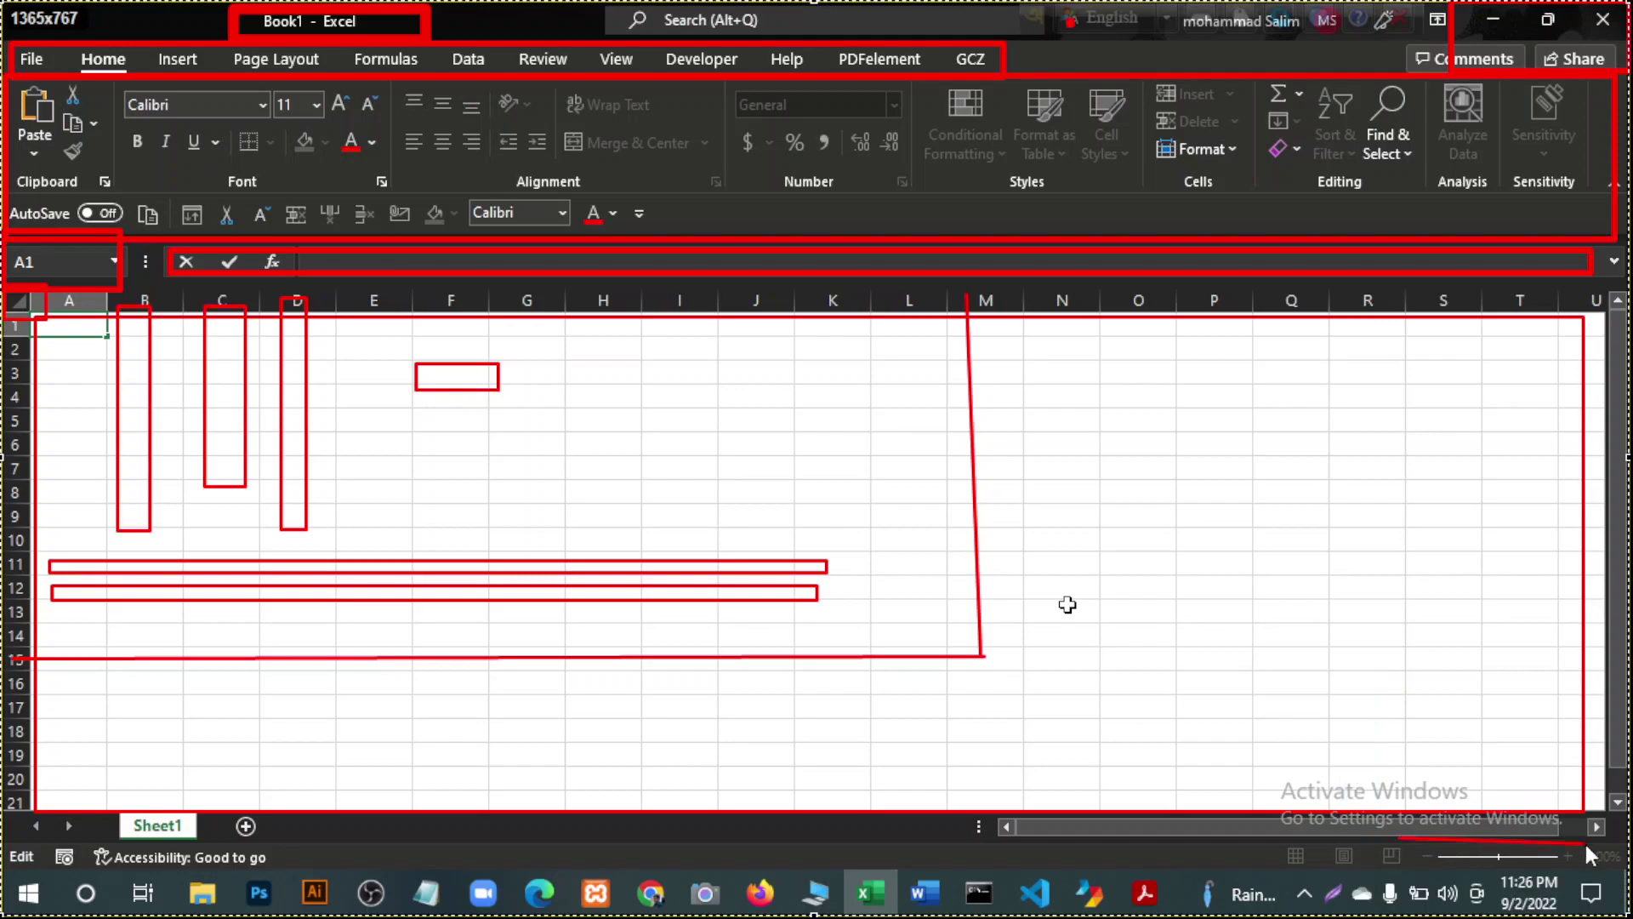
drag(1401, 841, 1554, 845)
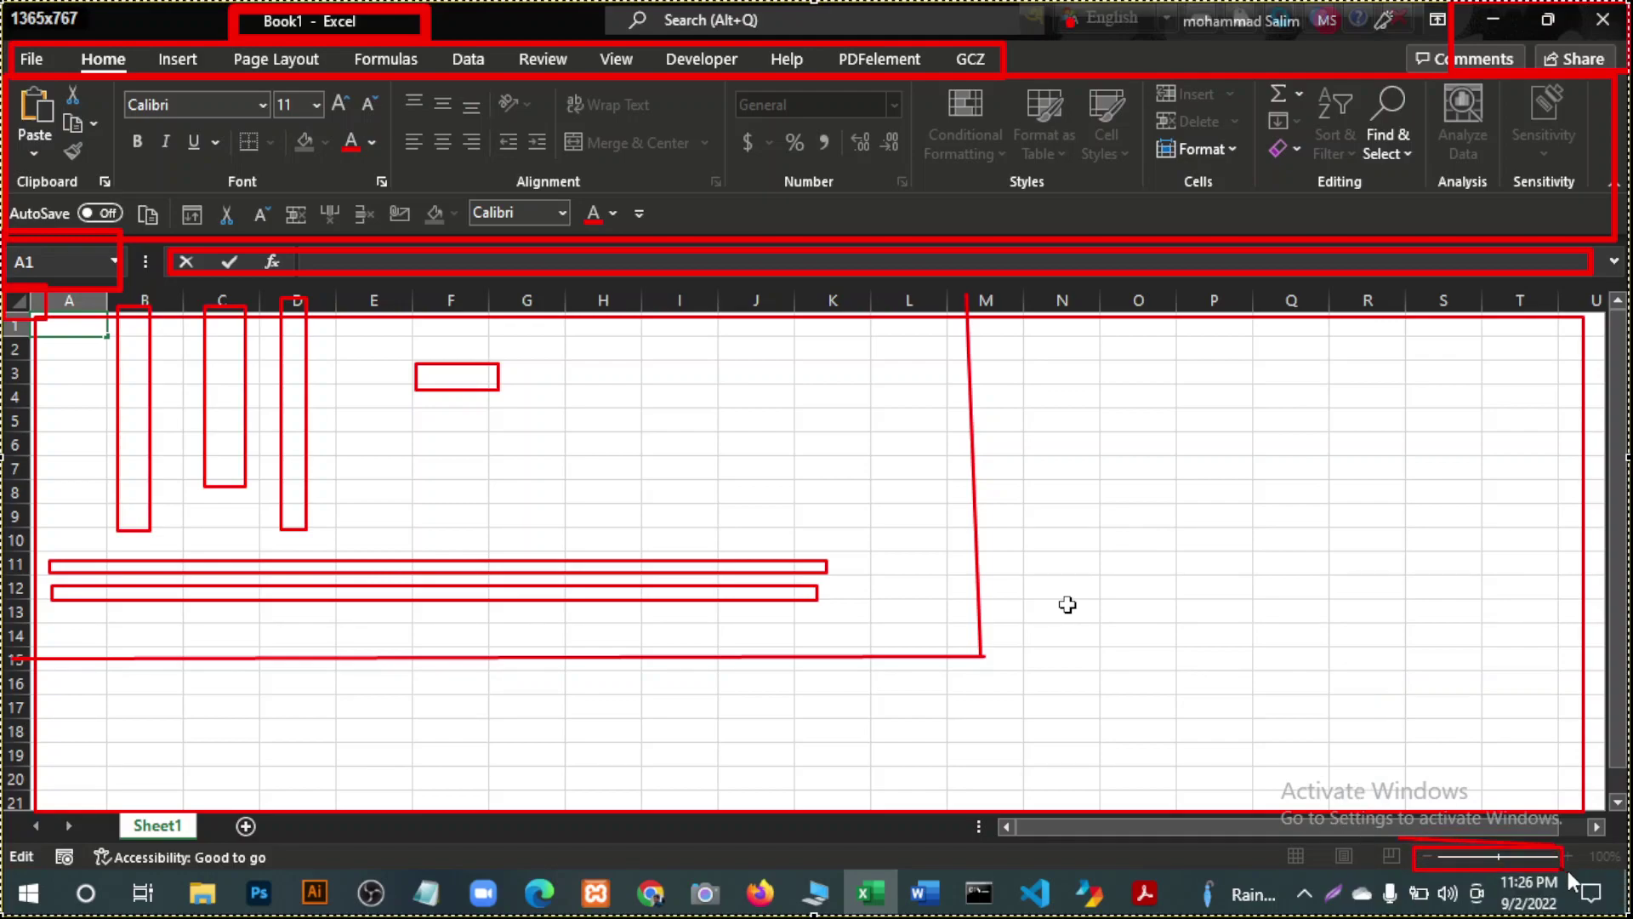
drag(1416, 848, 1580, 871)
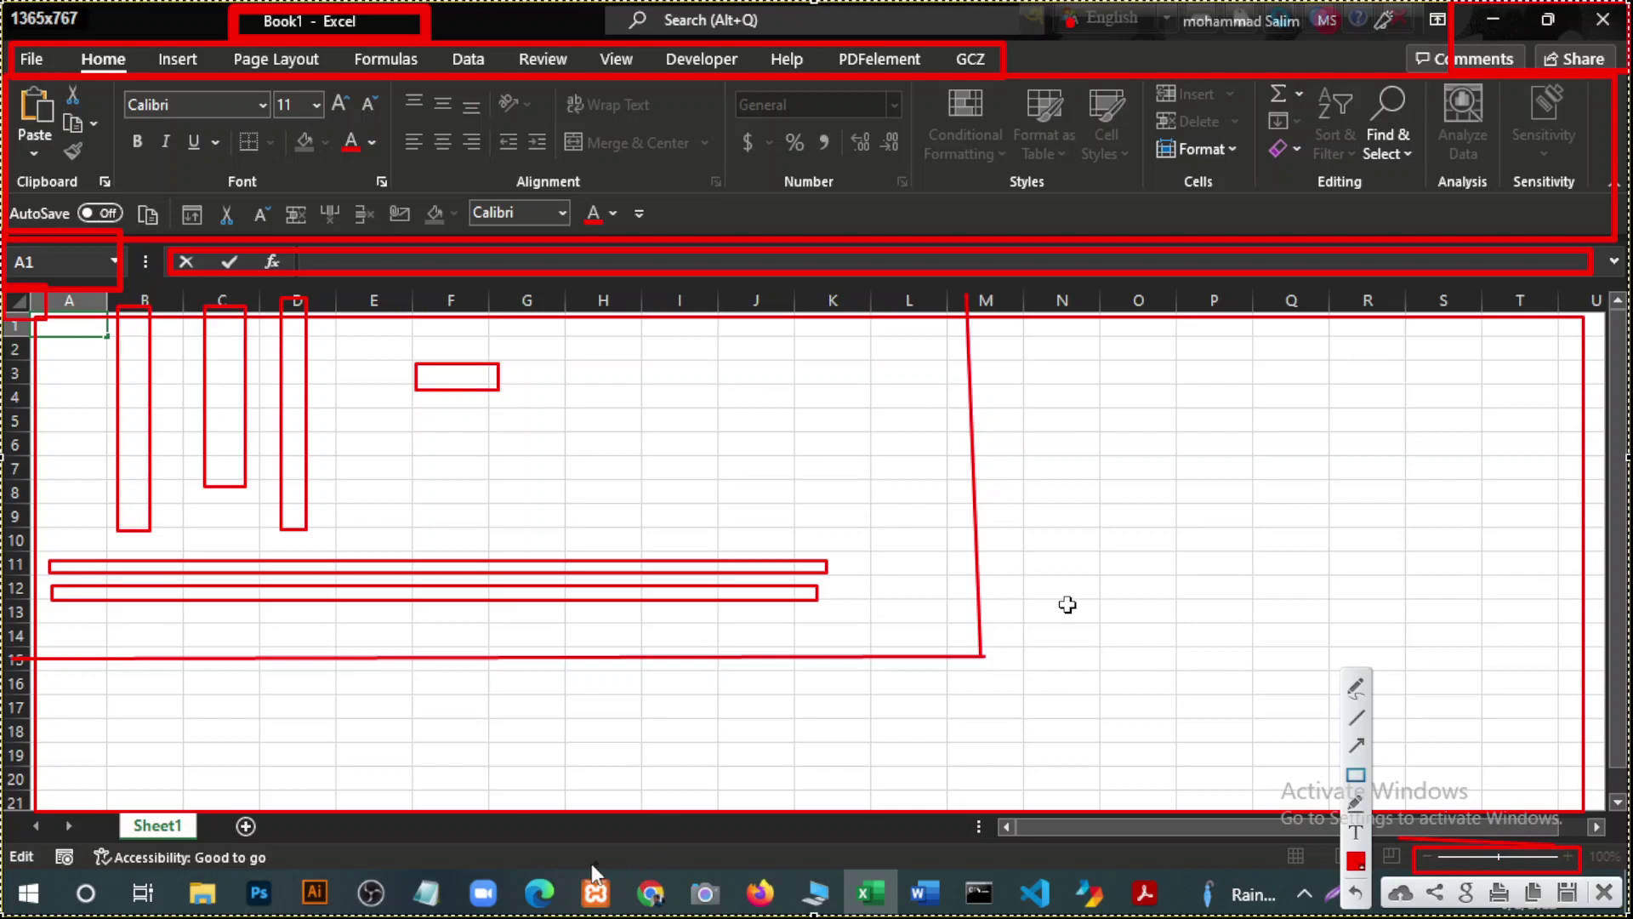
drag(34, 842, 1582, 876)
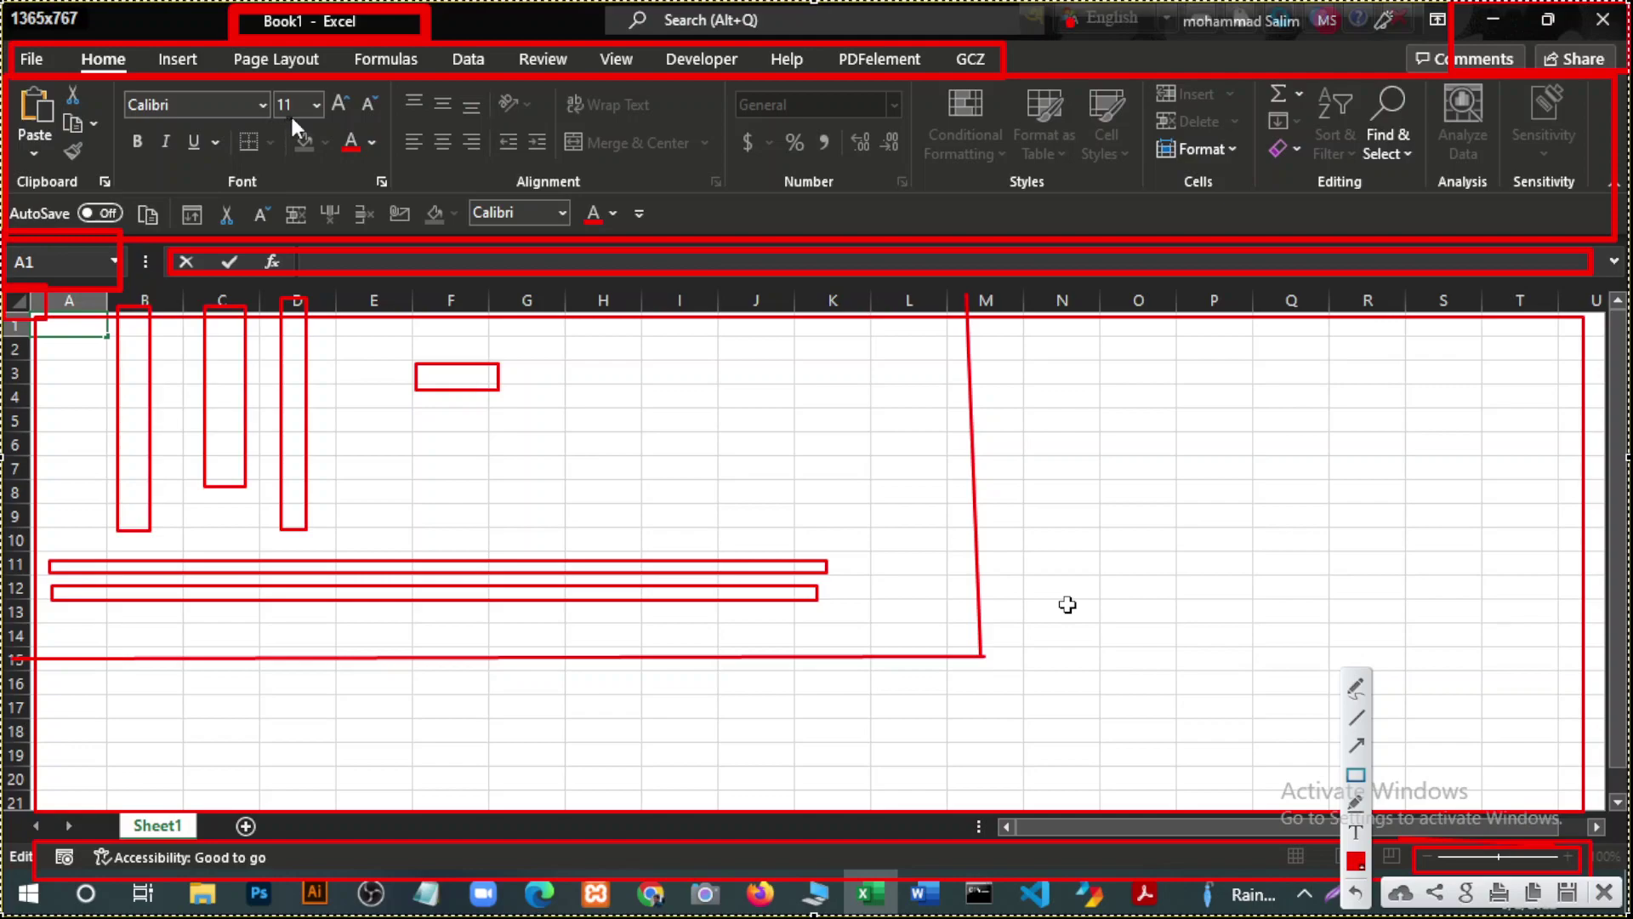
mouse_move(15, 190)
mouse_down()
mouse_move(622, 238)
mouse_move(584, 232)
mouse_up()
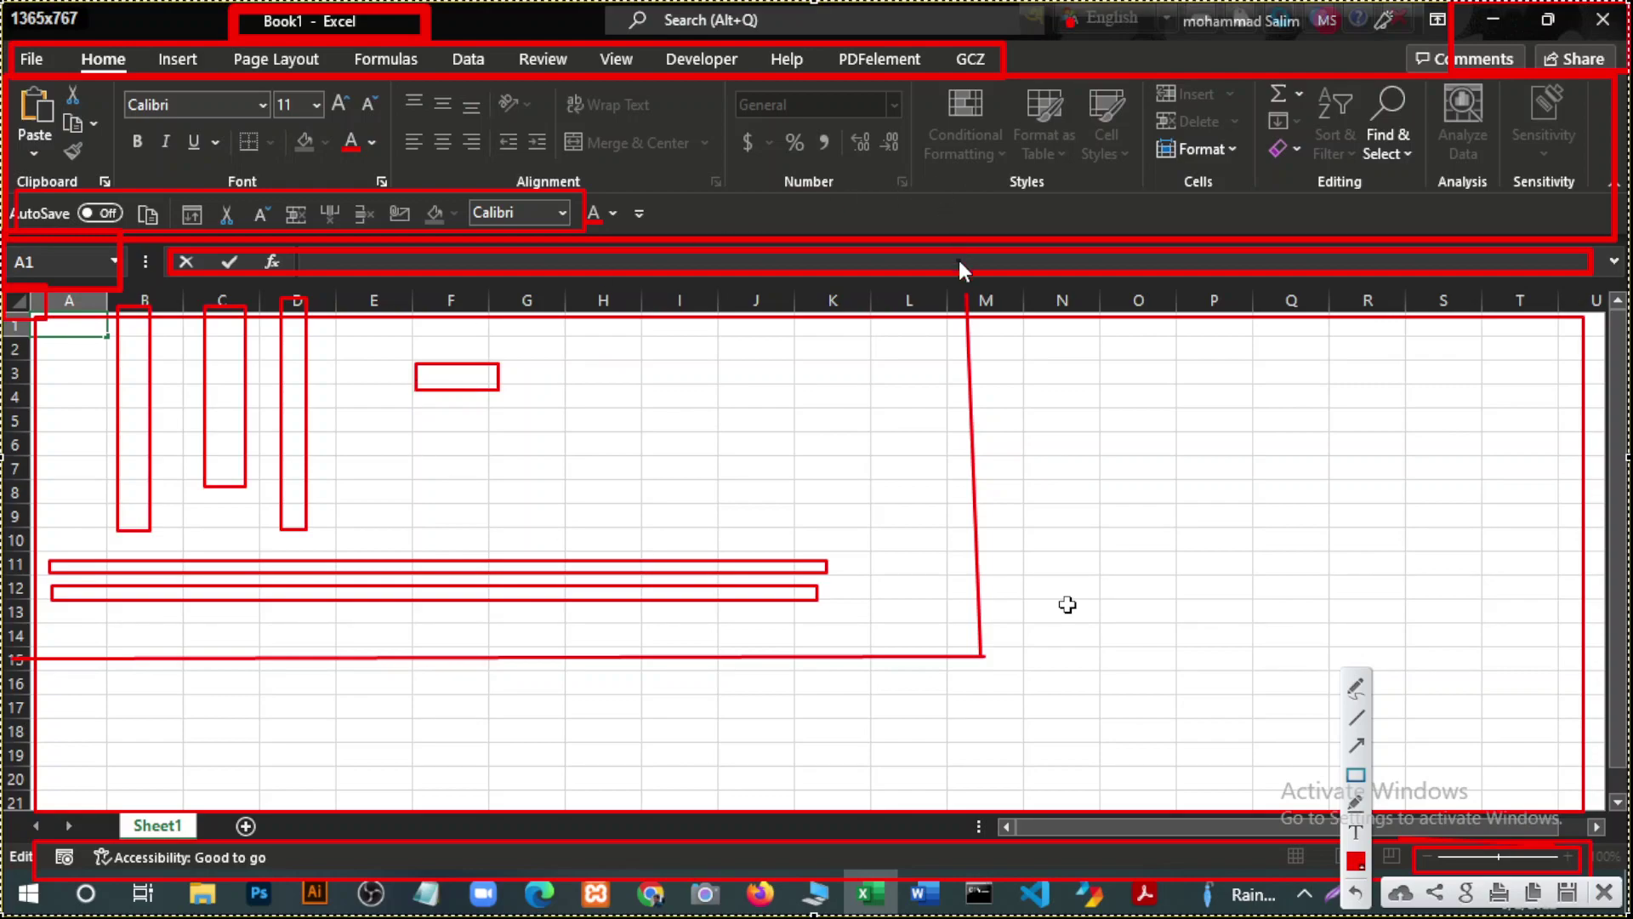
Draw a red line from the window title to an enlarged red 'titlebar' label, undoing a stray thick line.
click(1357, 719)
drag(296, 23, 1119, 442)
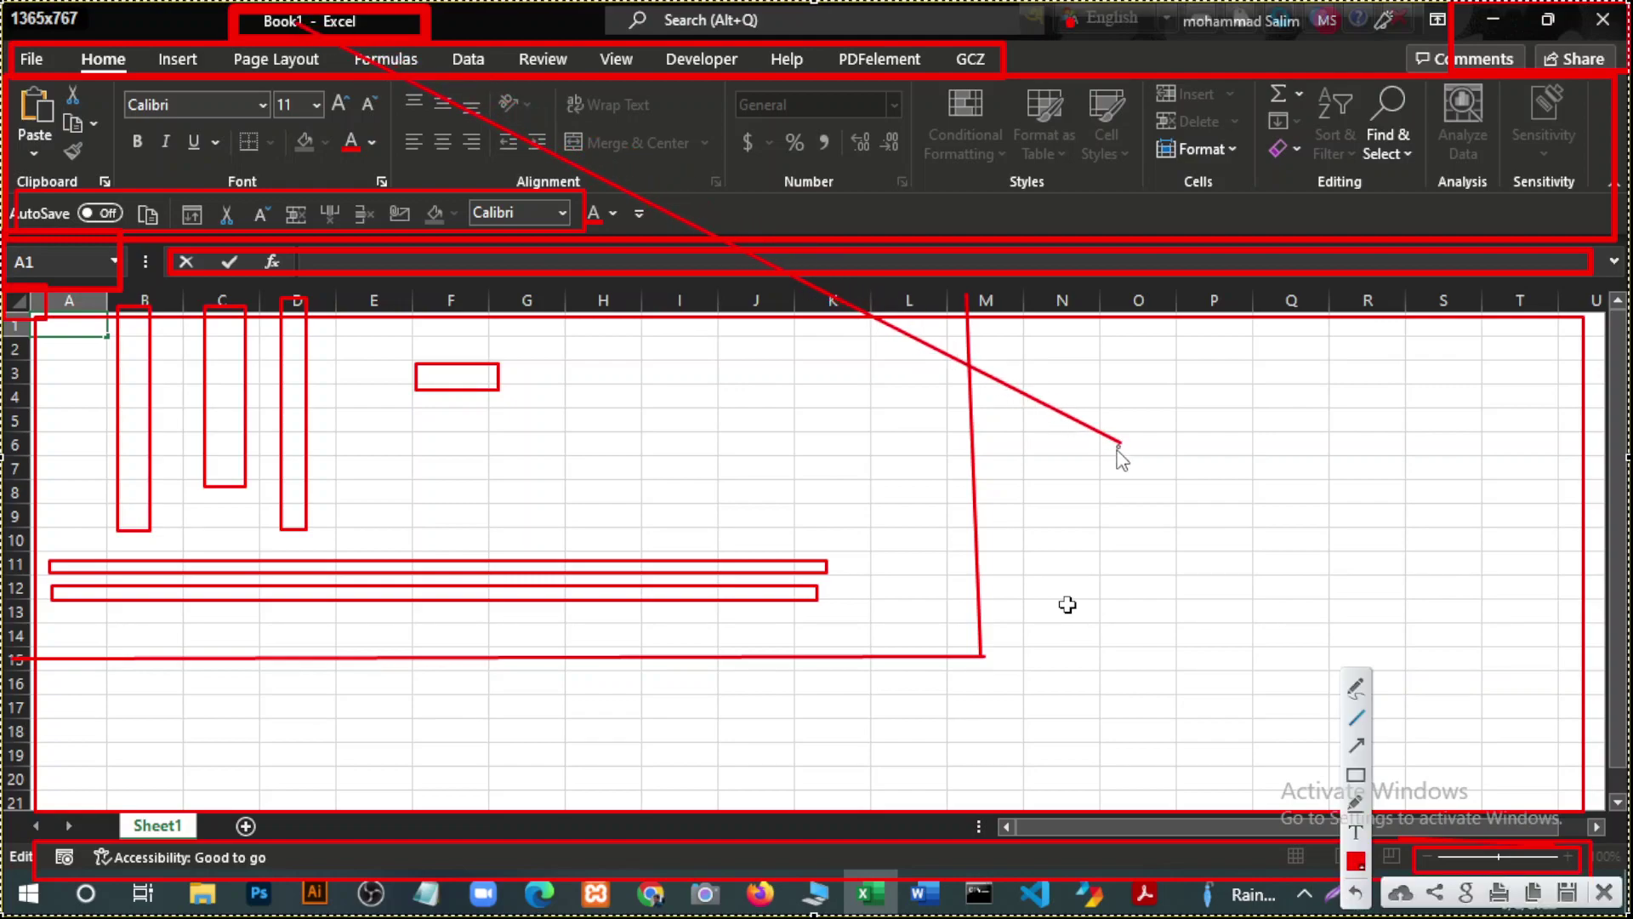
click(1357, 831)
click(1153, 409)
text(tit)
text(lebar)
scroll(1212, 508, up, 2)
scroll(1209, 503, up, 2)
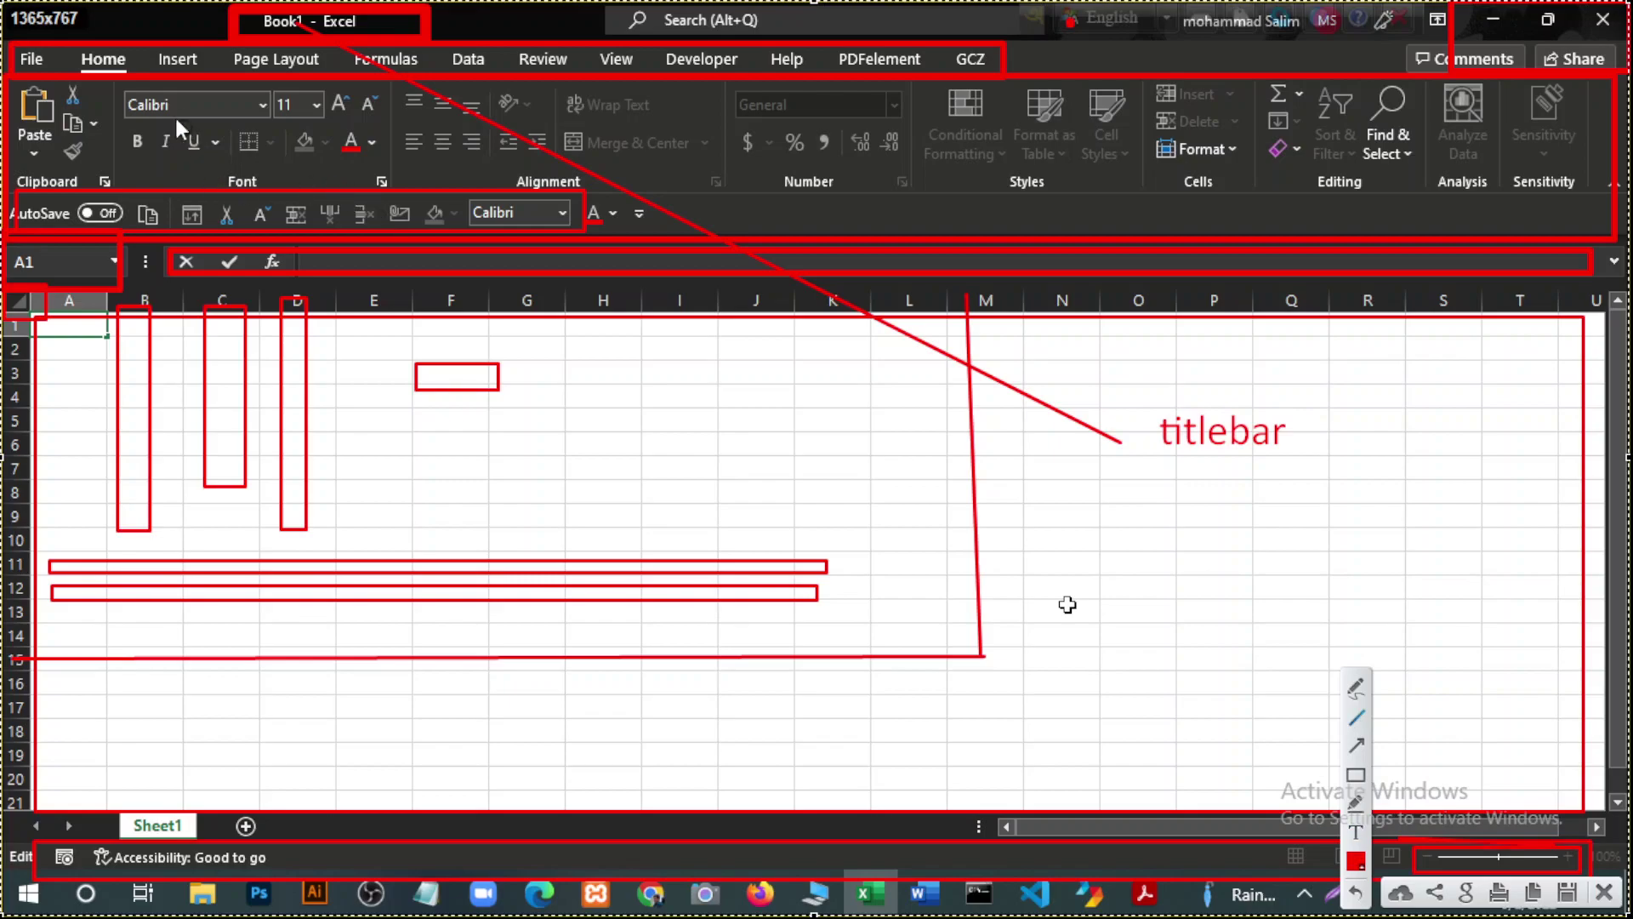
mouse_move(117, 61)
mouse_down()
mouse_move(1167, 516)
mouse_move(1119, 528)
mouse_move(1142, 506)
mouse_up()
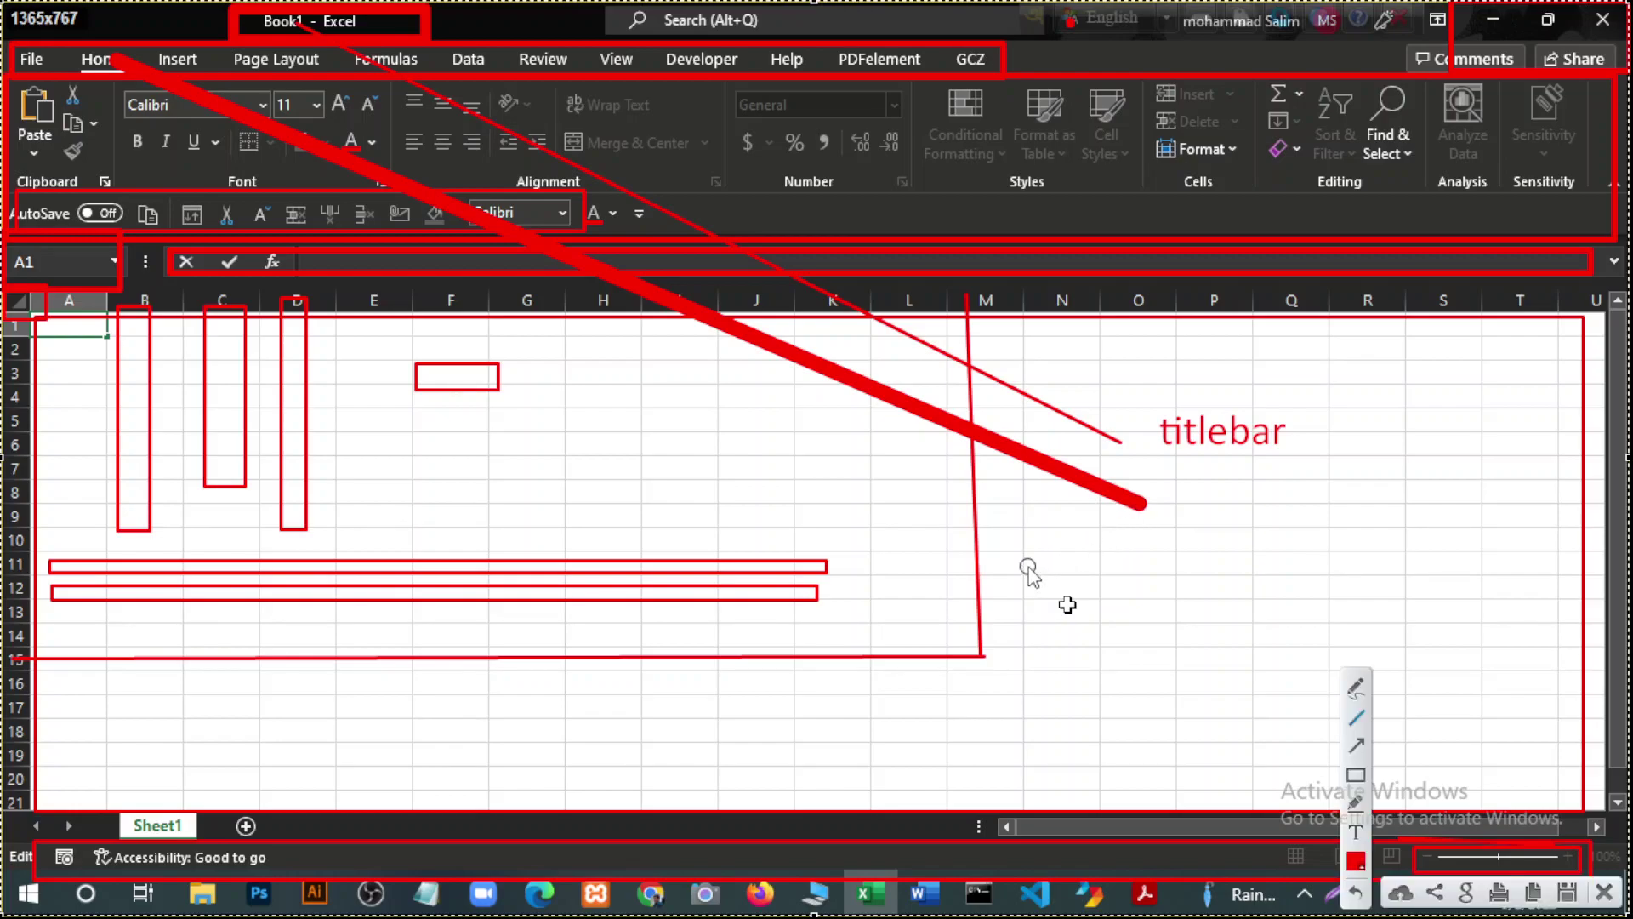
key(ctrl+z)
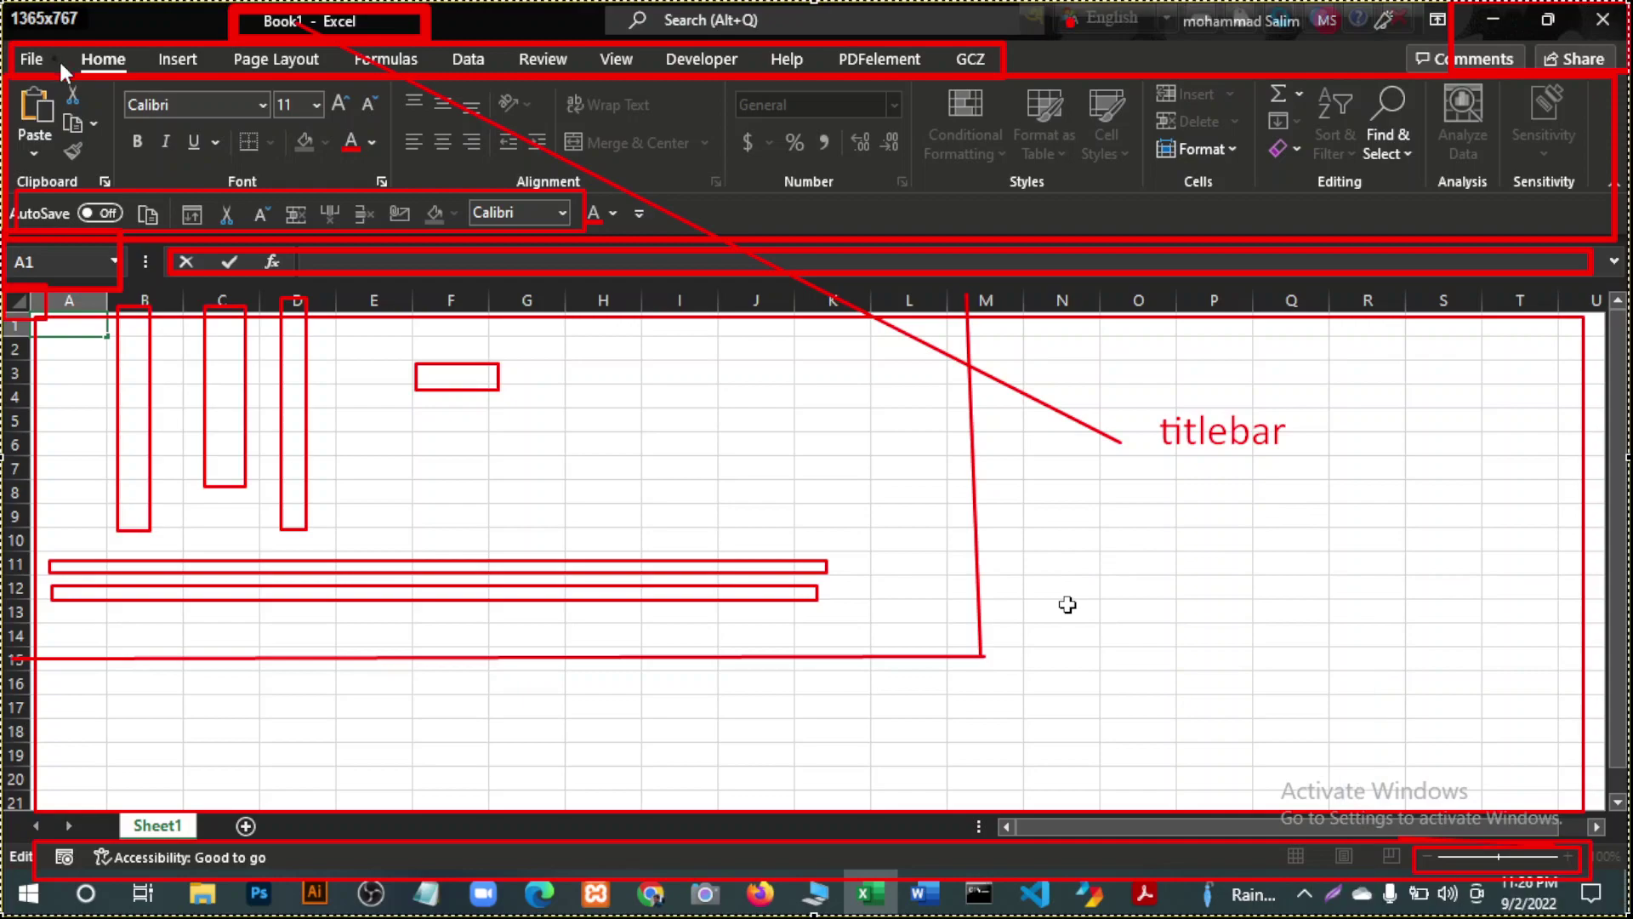
Draw a red line from the File tab into the sheet and label it 'menubar'.
drag(56, 58, 1127, 507)
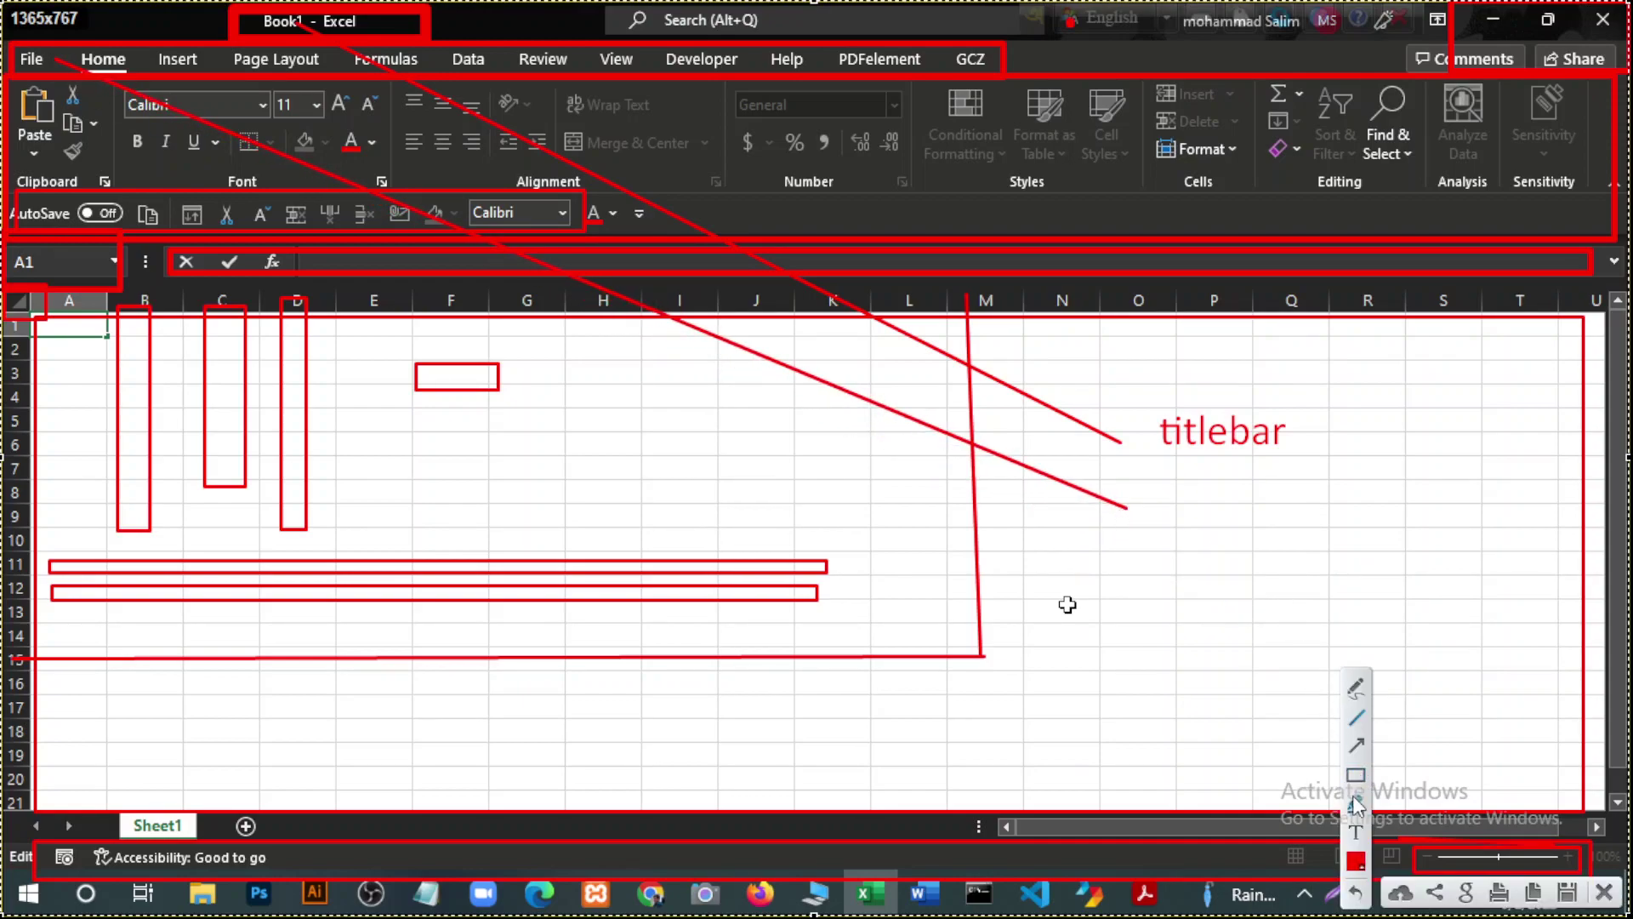
click(1355, 832)
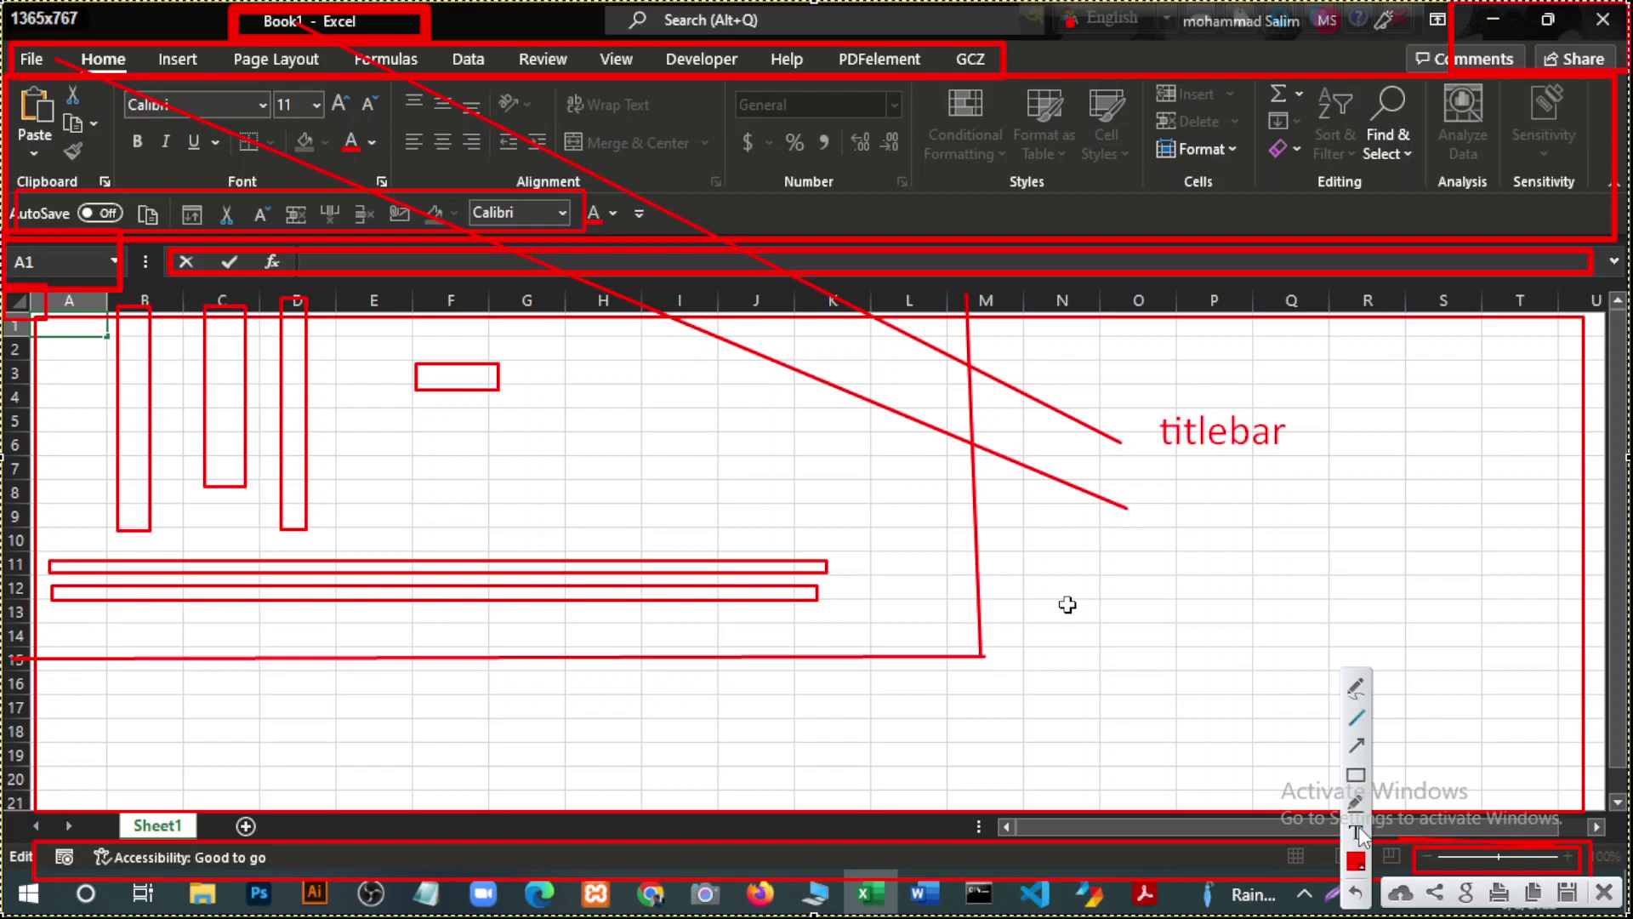
click(1175, 508)
text(me)
text(nu)
text(bar)
drag(763, 128, 753, 128)
click(1247, 351)
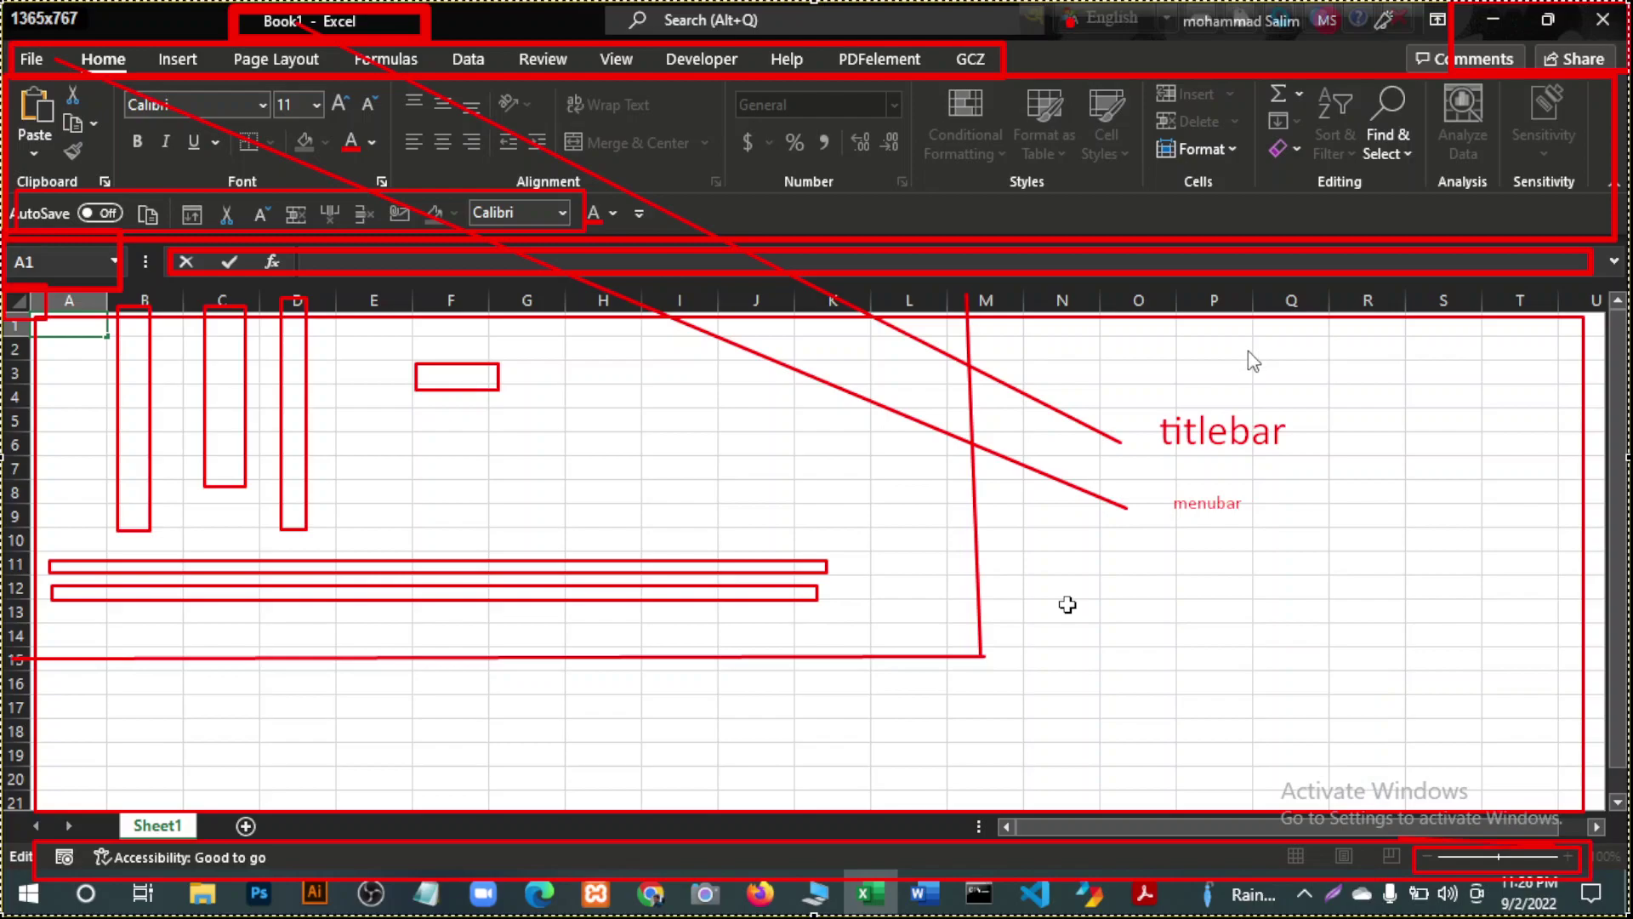
Draw a red arrow from the ribbon into the sheet and label it 'ribbon'.
click(1381, 467)
drag(776, 119, 1380, 430)
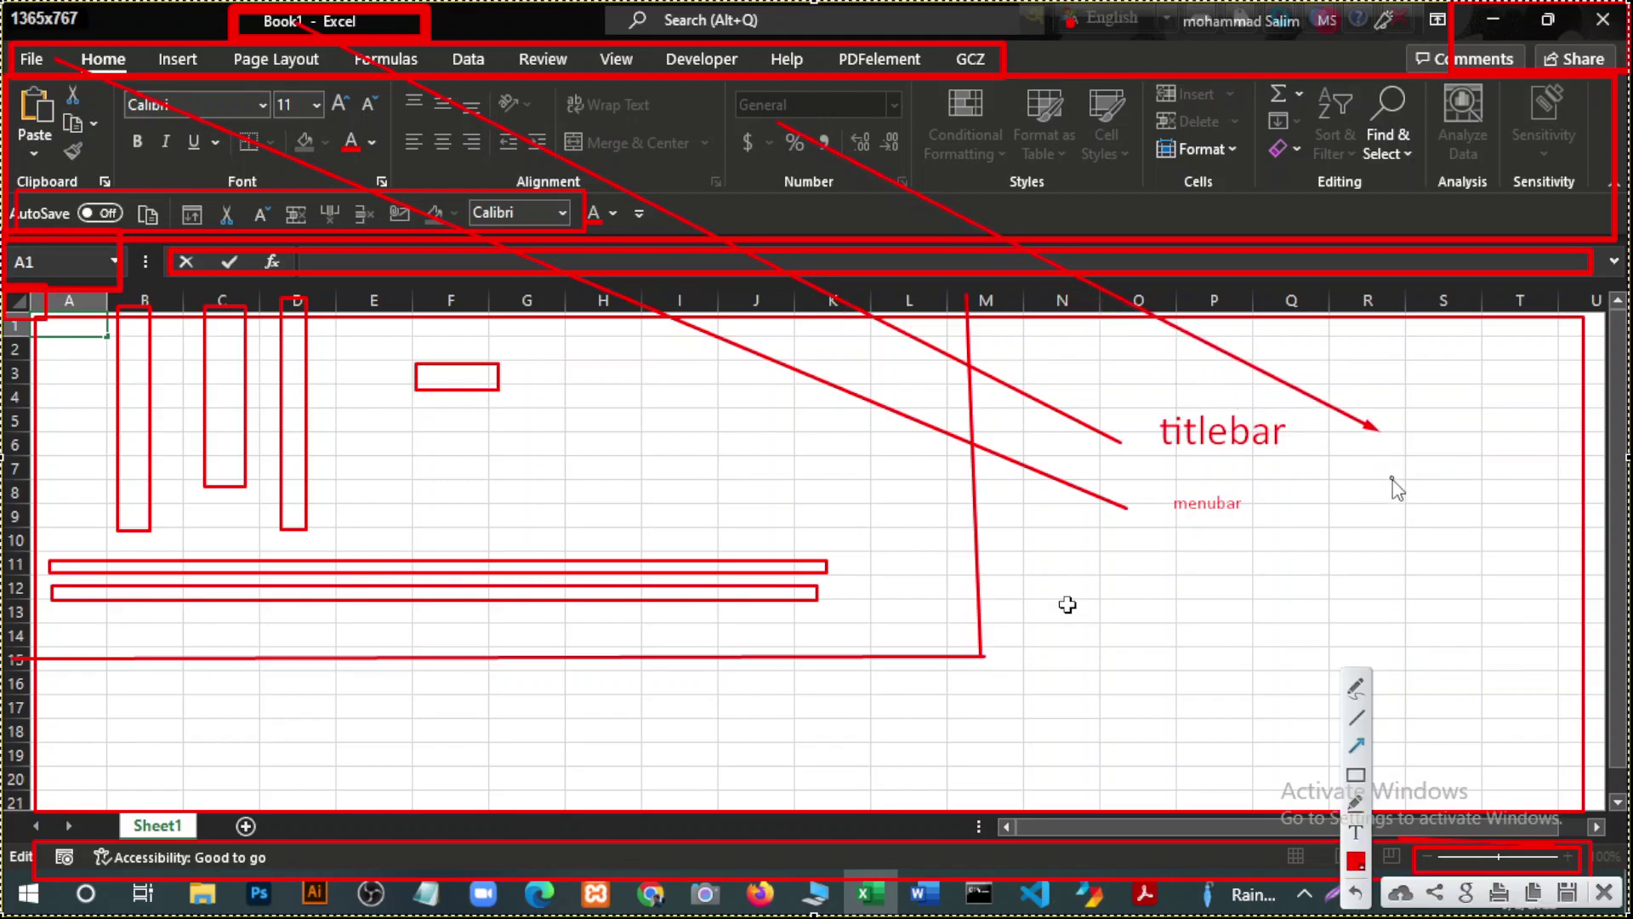
click(1355, 831)
click(1399, 427)
text(ribbo)
text(n)
scroll(1386, 493, up, 5)
scroll(1388, 493, up, 1)
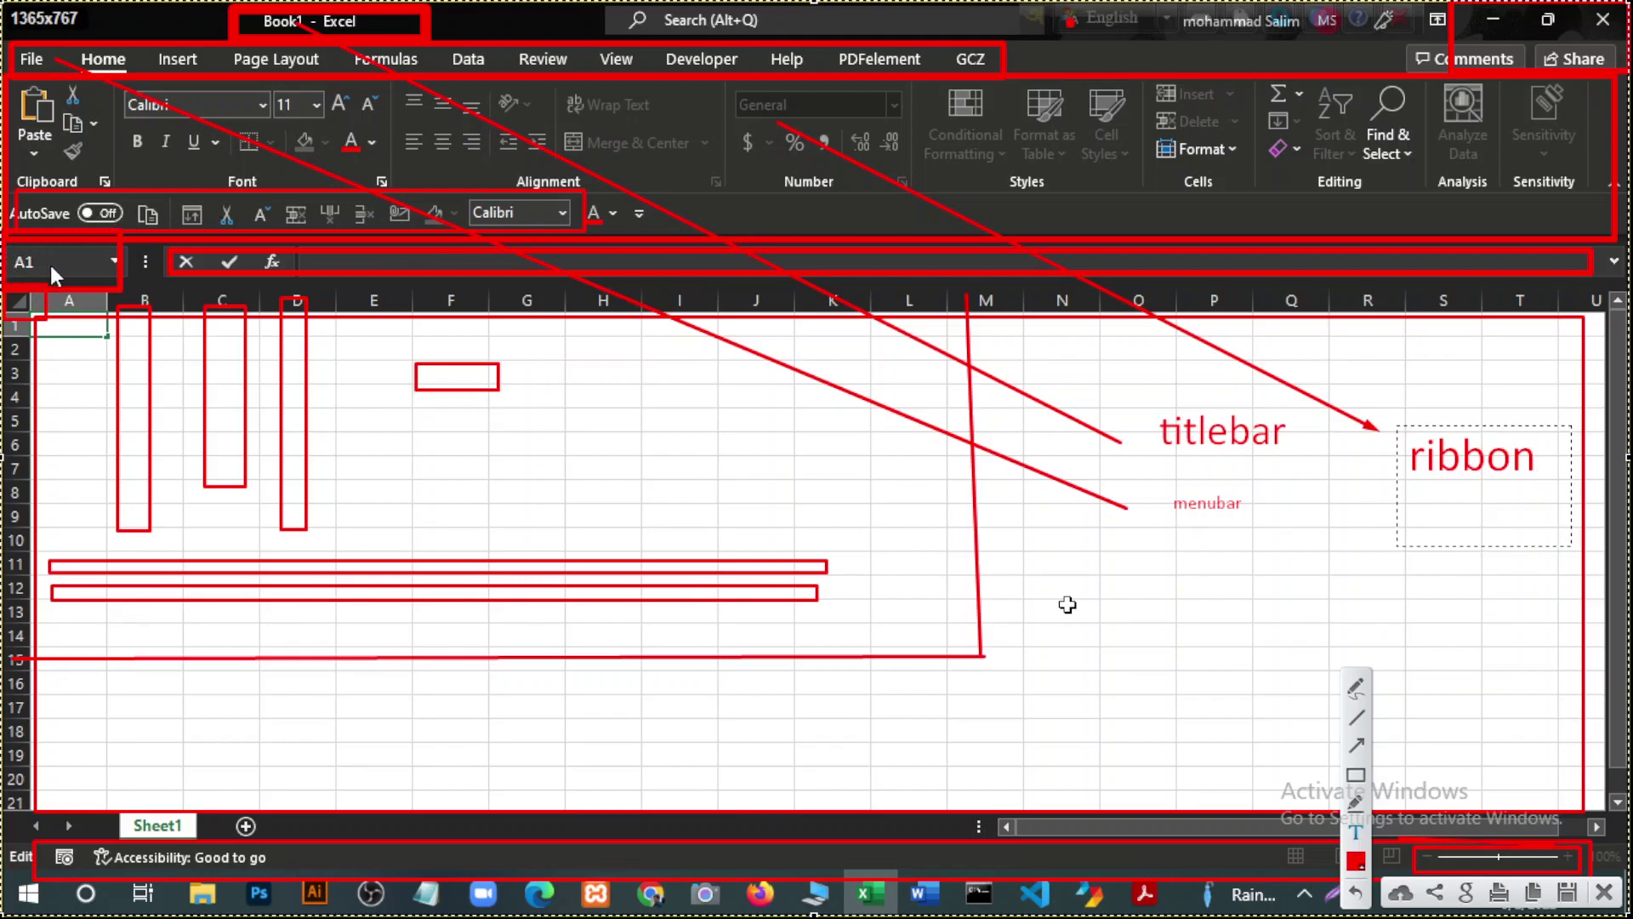
Draw a red arrow from the Name Box and label it 'name box'.
click(1357, 747)
mouse_move(39, 264)
mouse_down()
mouse_move(1289, 719)
mouse_move(1135, 580)
mouse_up()
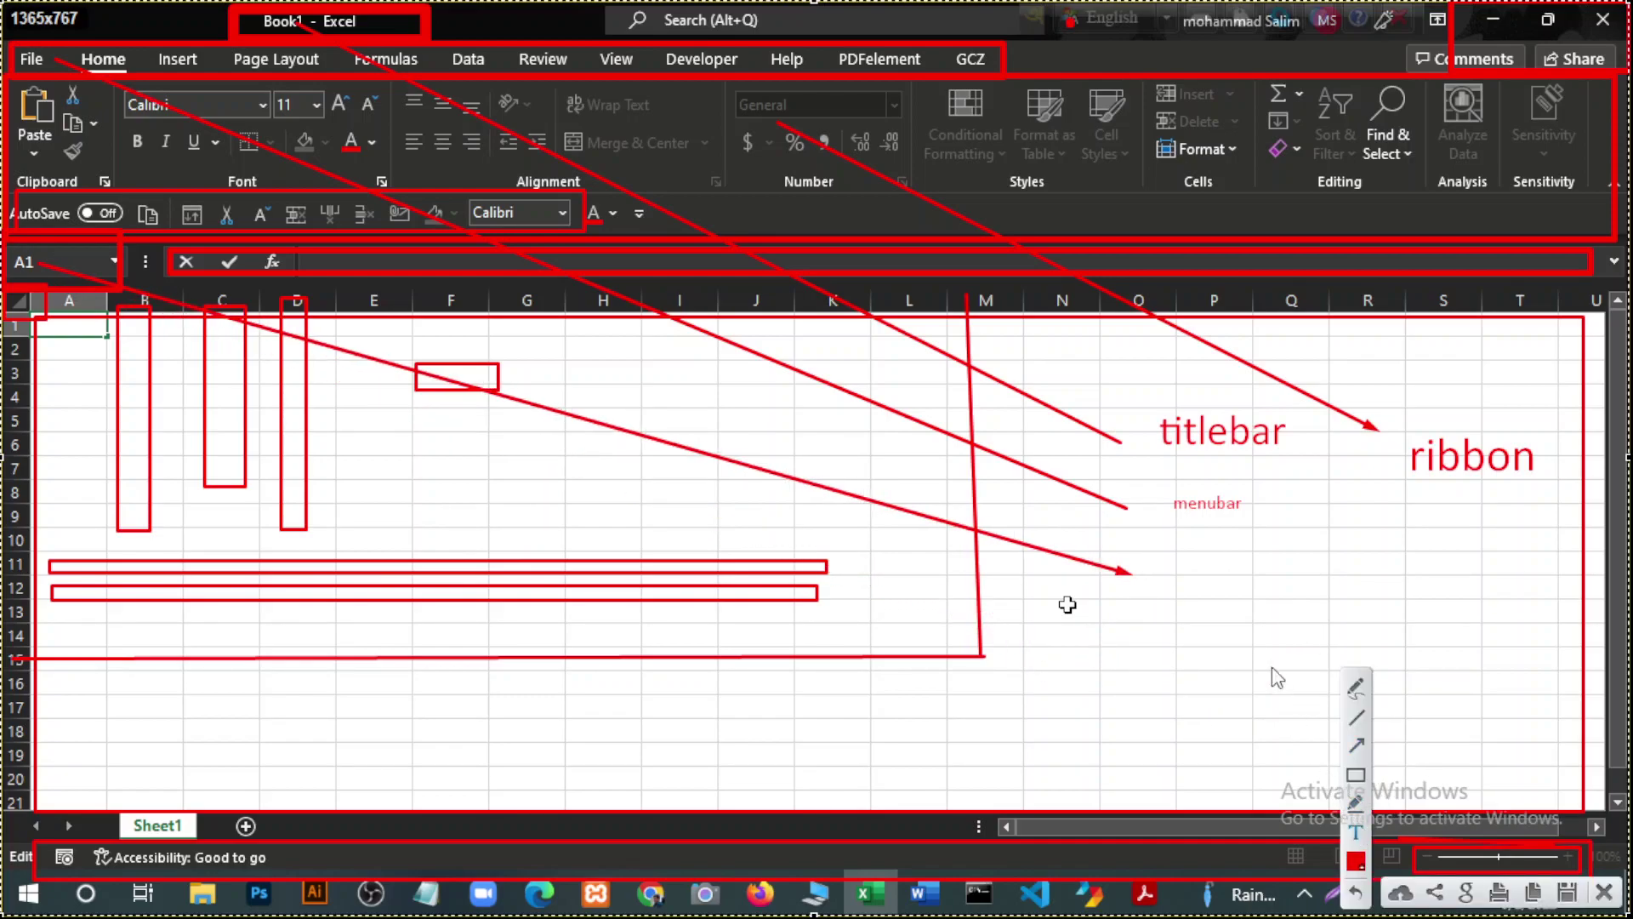
click(1157, 579)
text(name b)
text(ox)
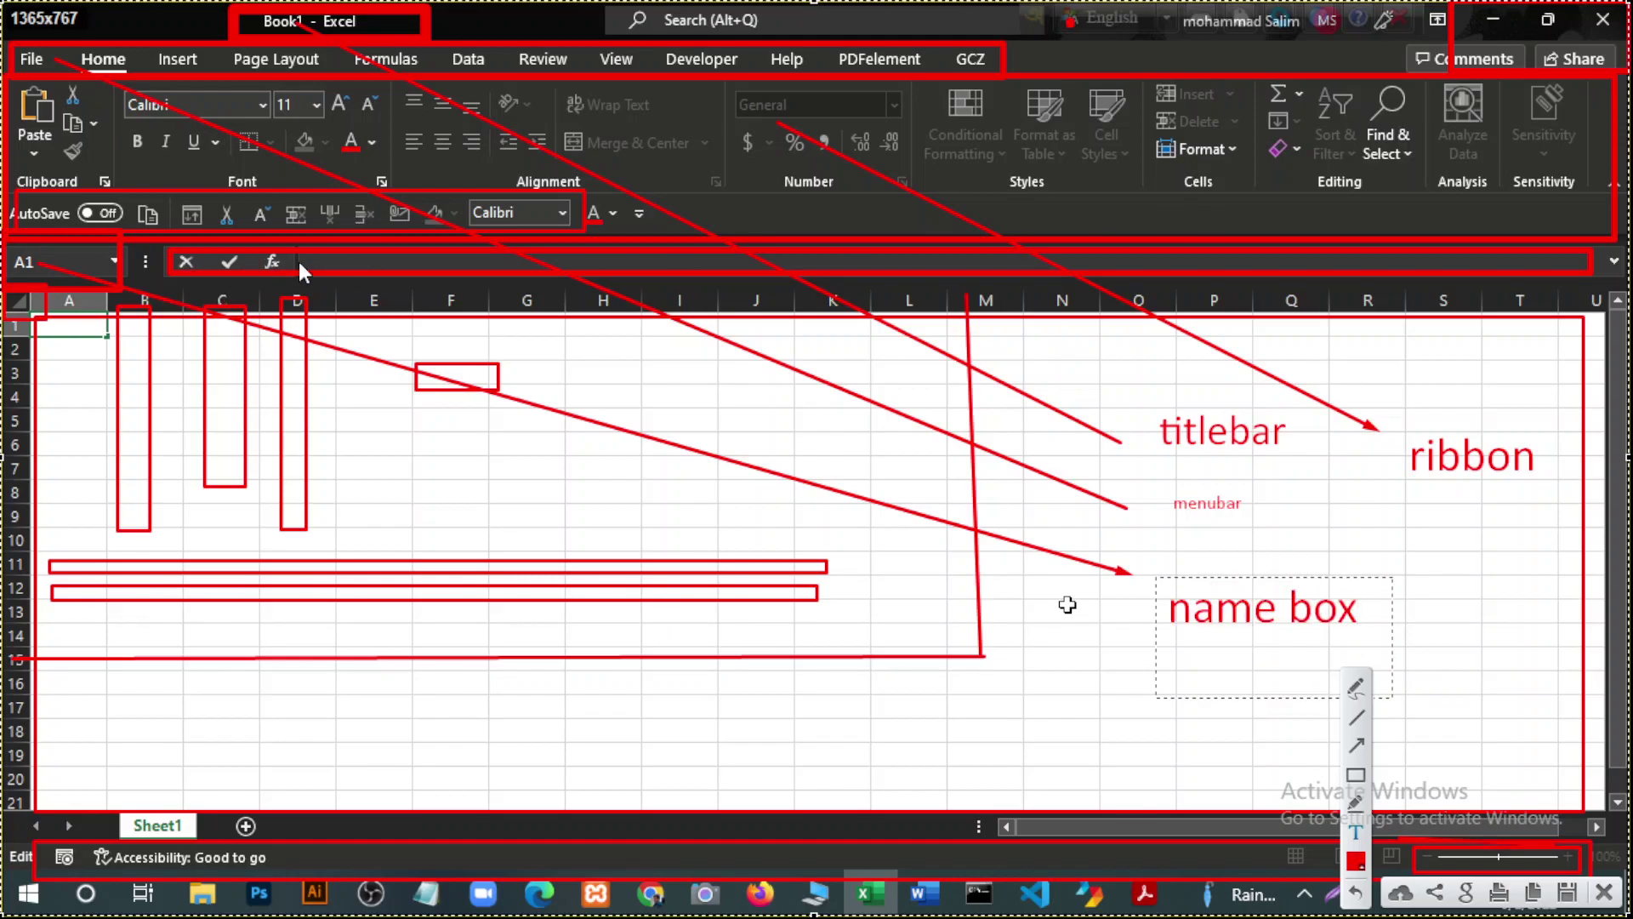
click(1354, 830)
Point out the formula bar with a red arrow, then clear all annotations with Escape.
click(1358, 746)
drag(295, 261, 1059, 552)
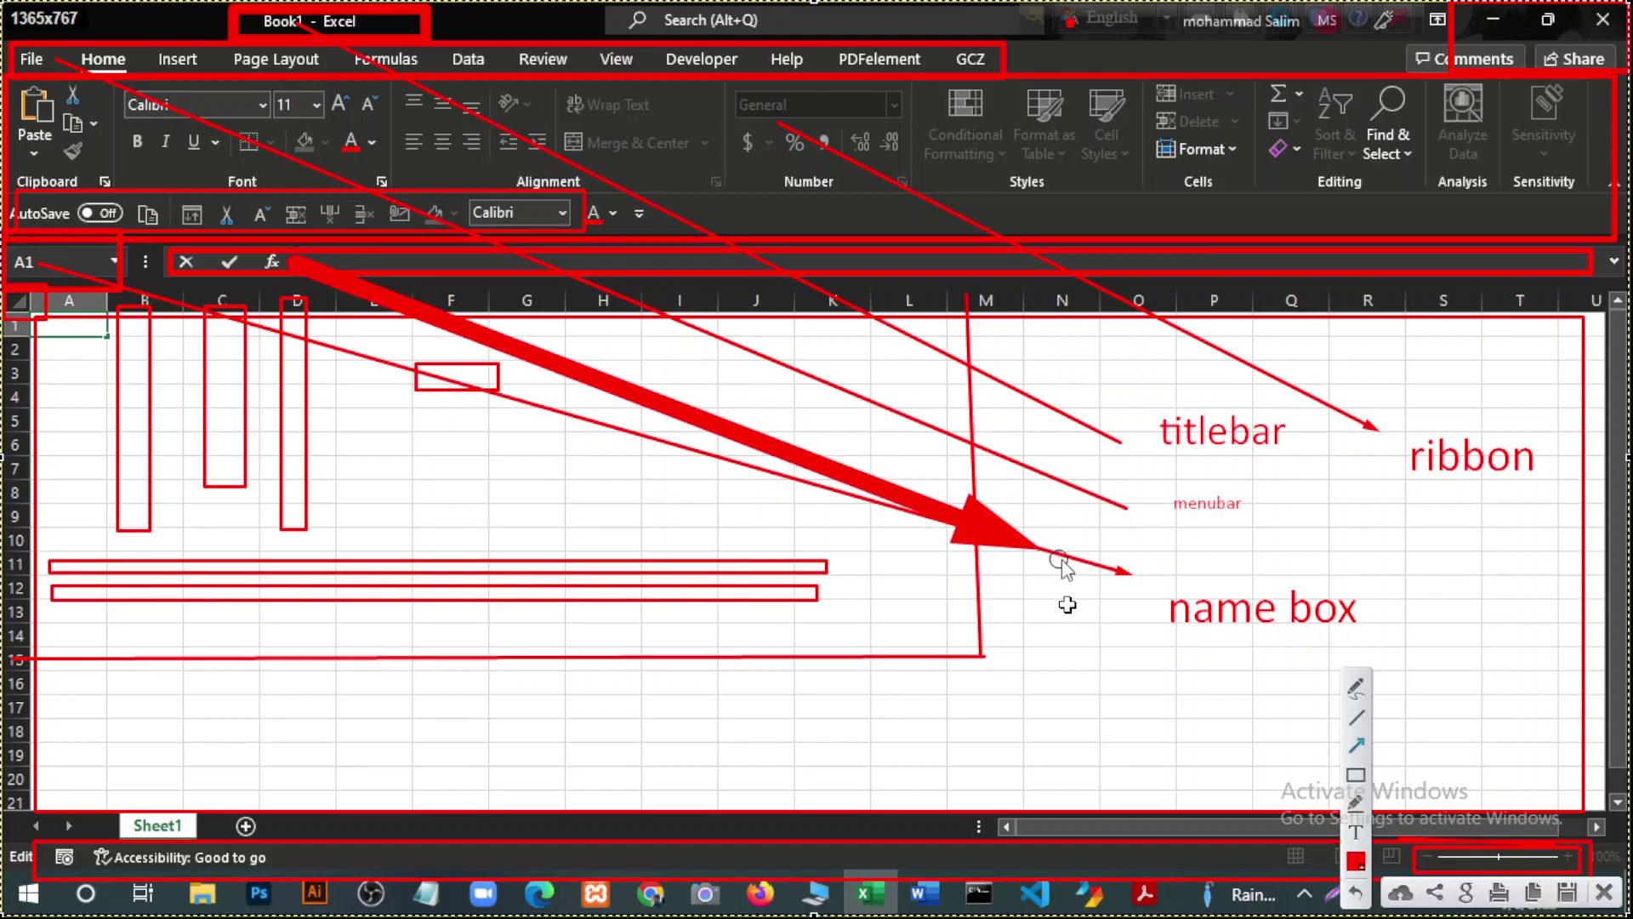
key(ctrl+z)
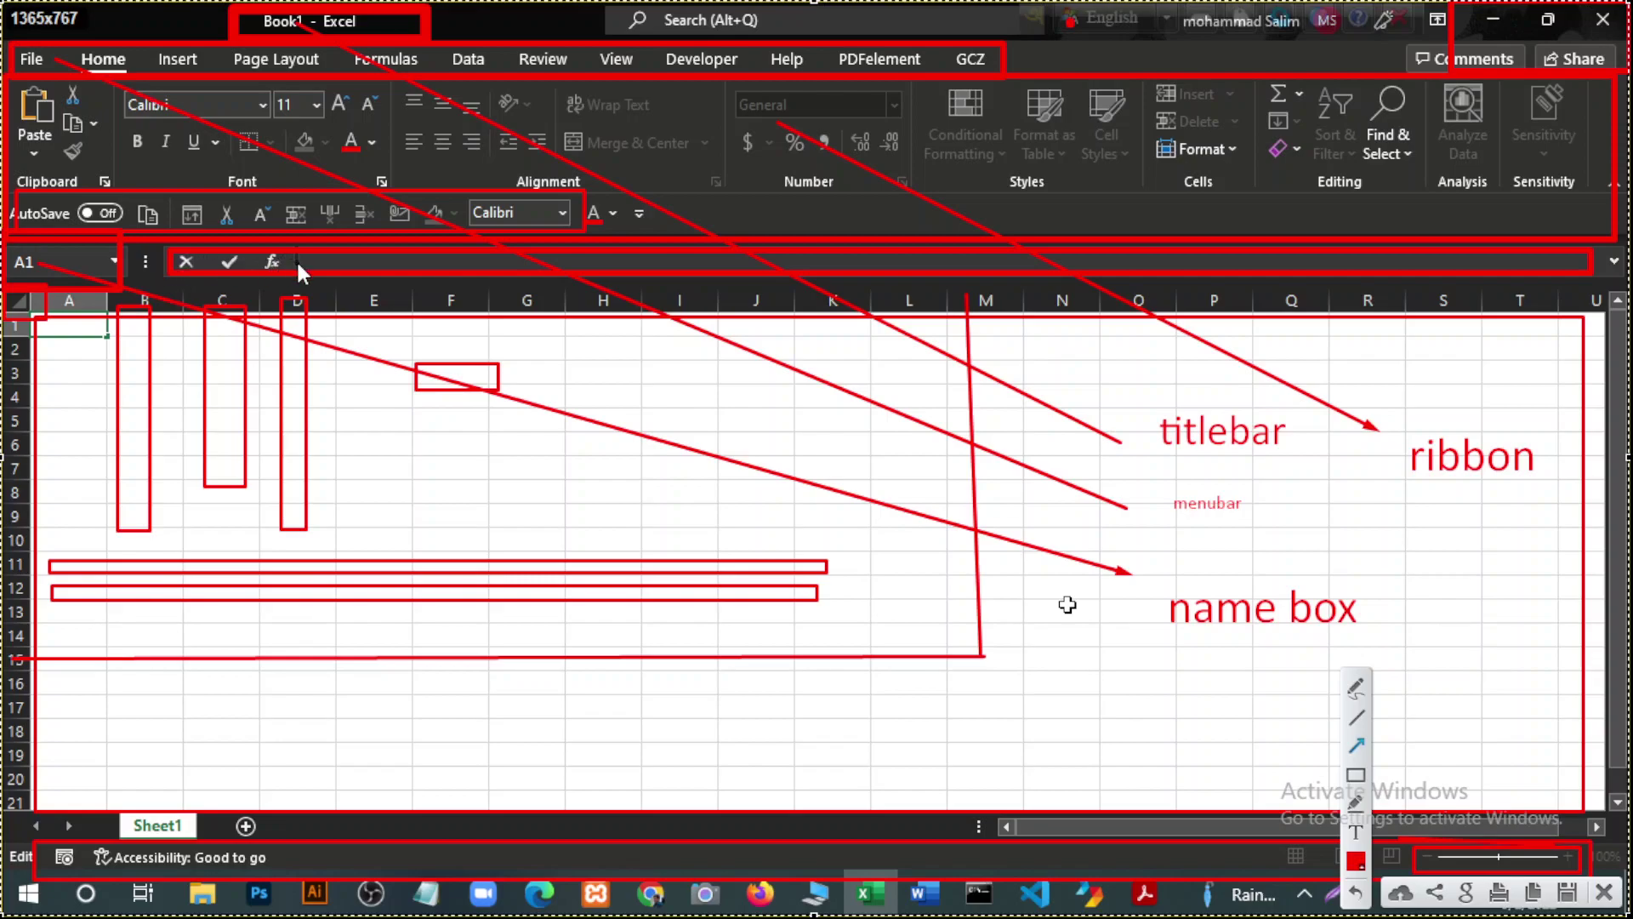
drag(298, 264, 1156, 731)
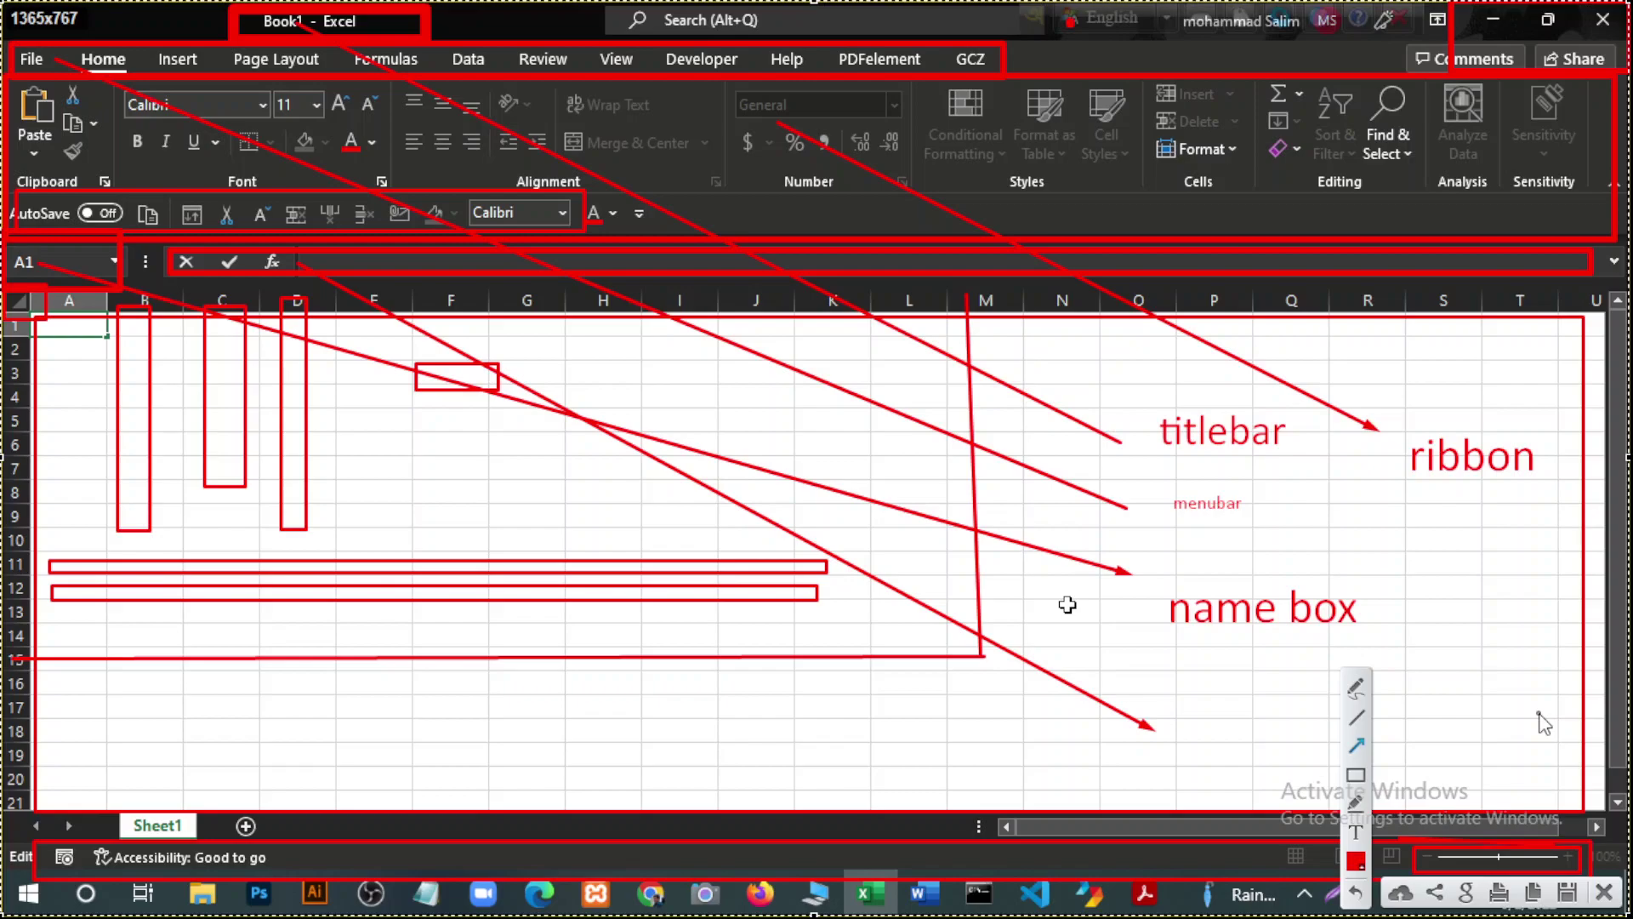
key(Escape)
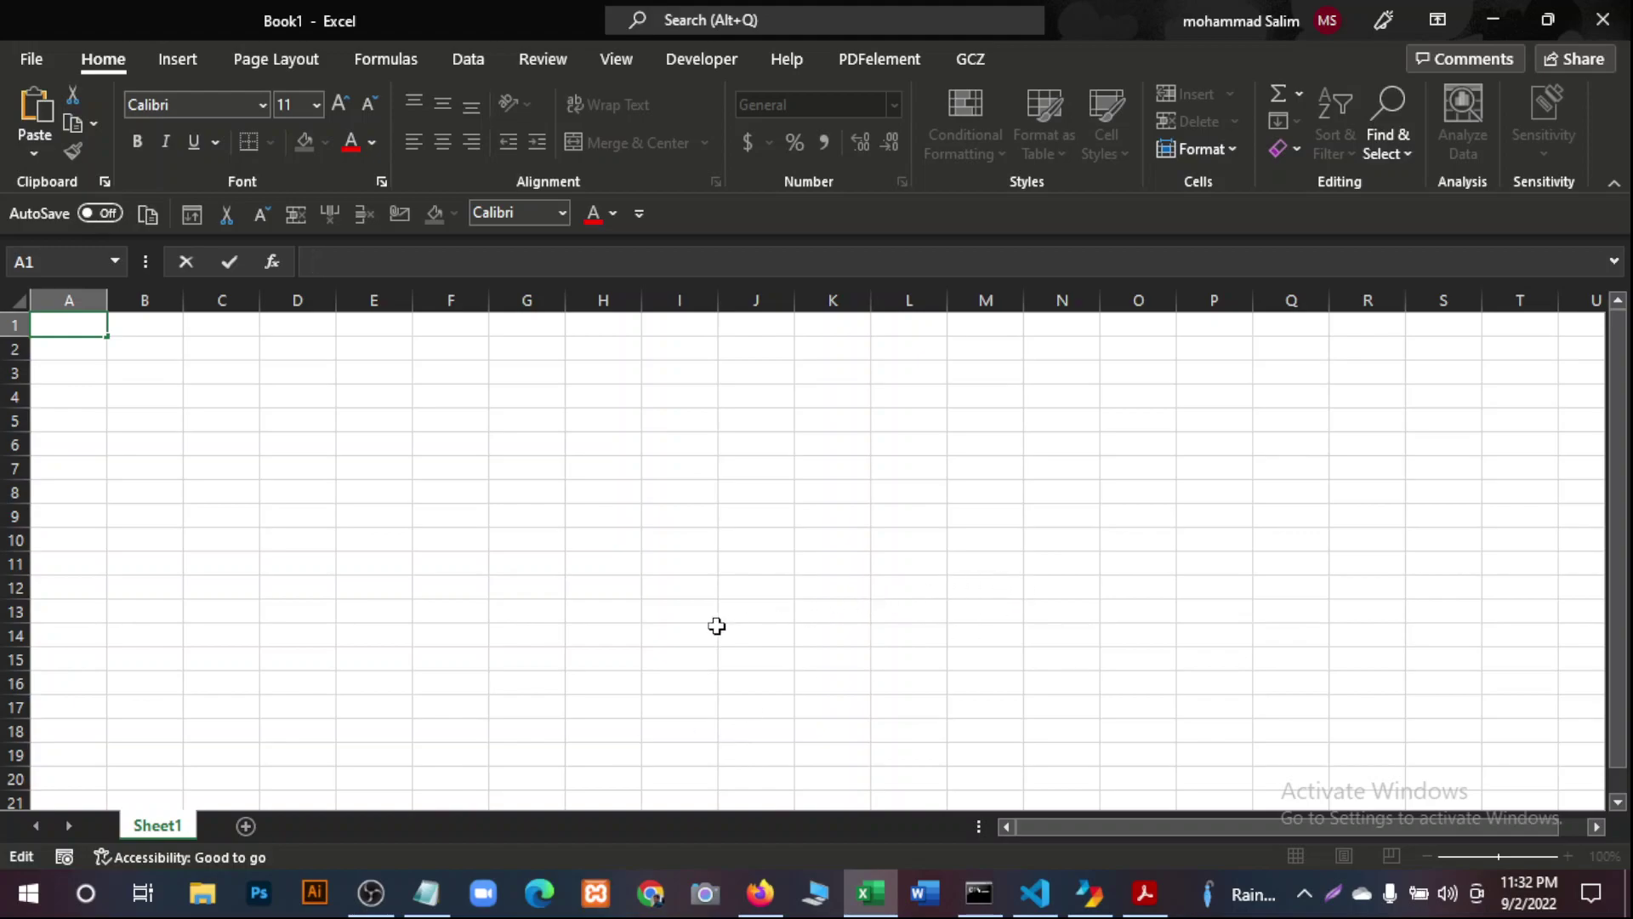
Bring the Acrobat Excel outline forward and highlight outline items 1 through 3 while reading.
click(1145, 893)
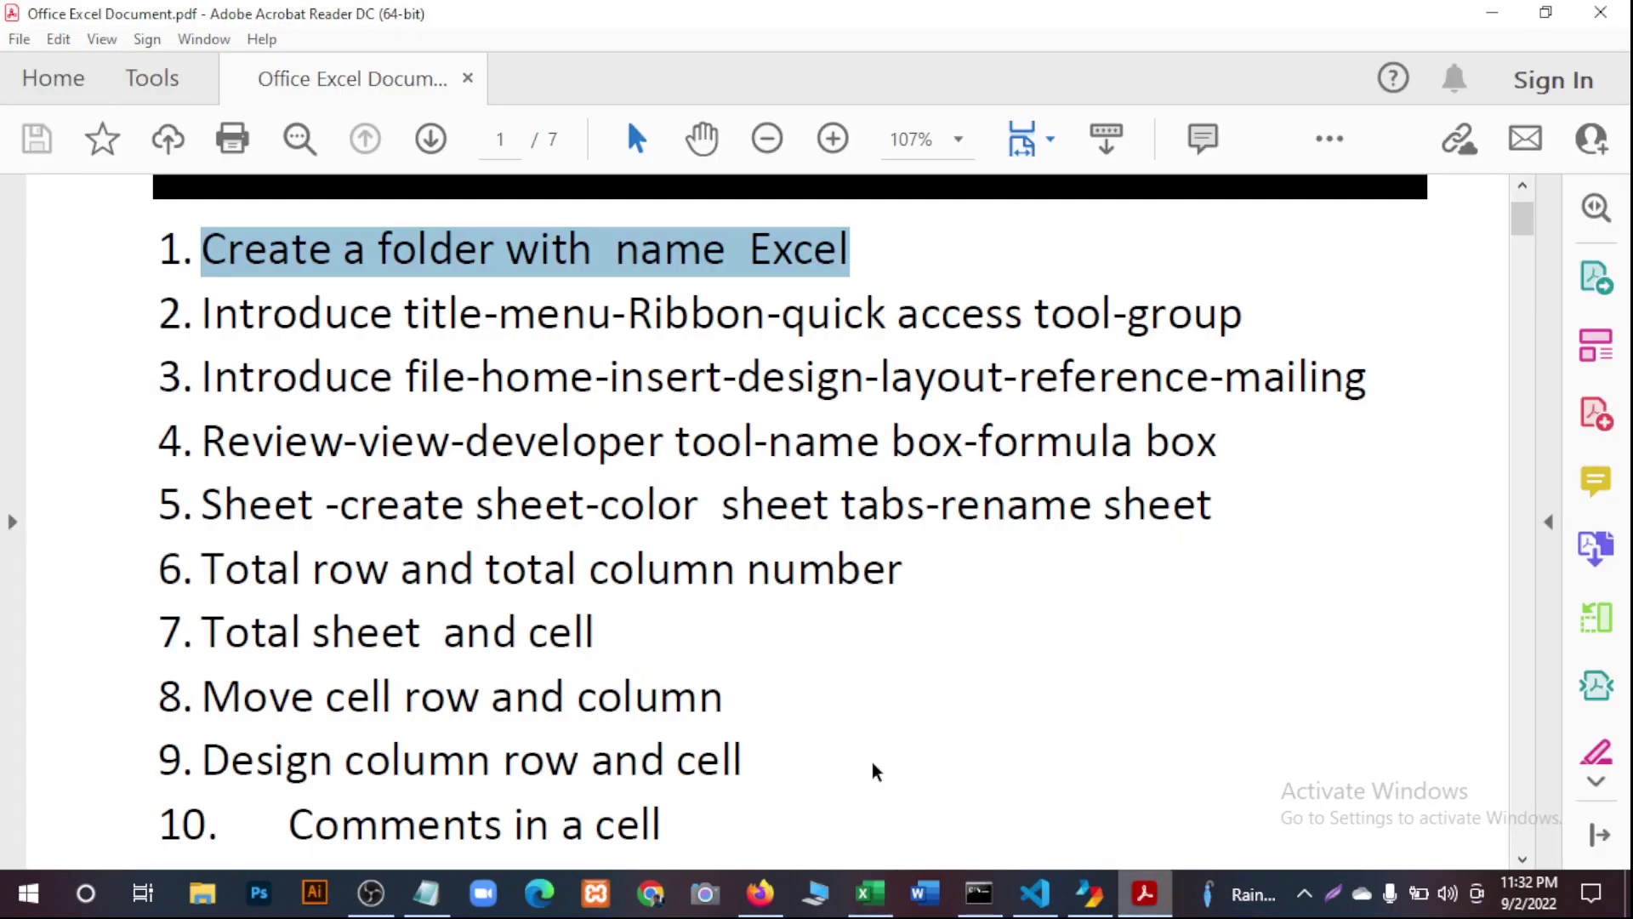
drag(202, 319, 856, 317)
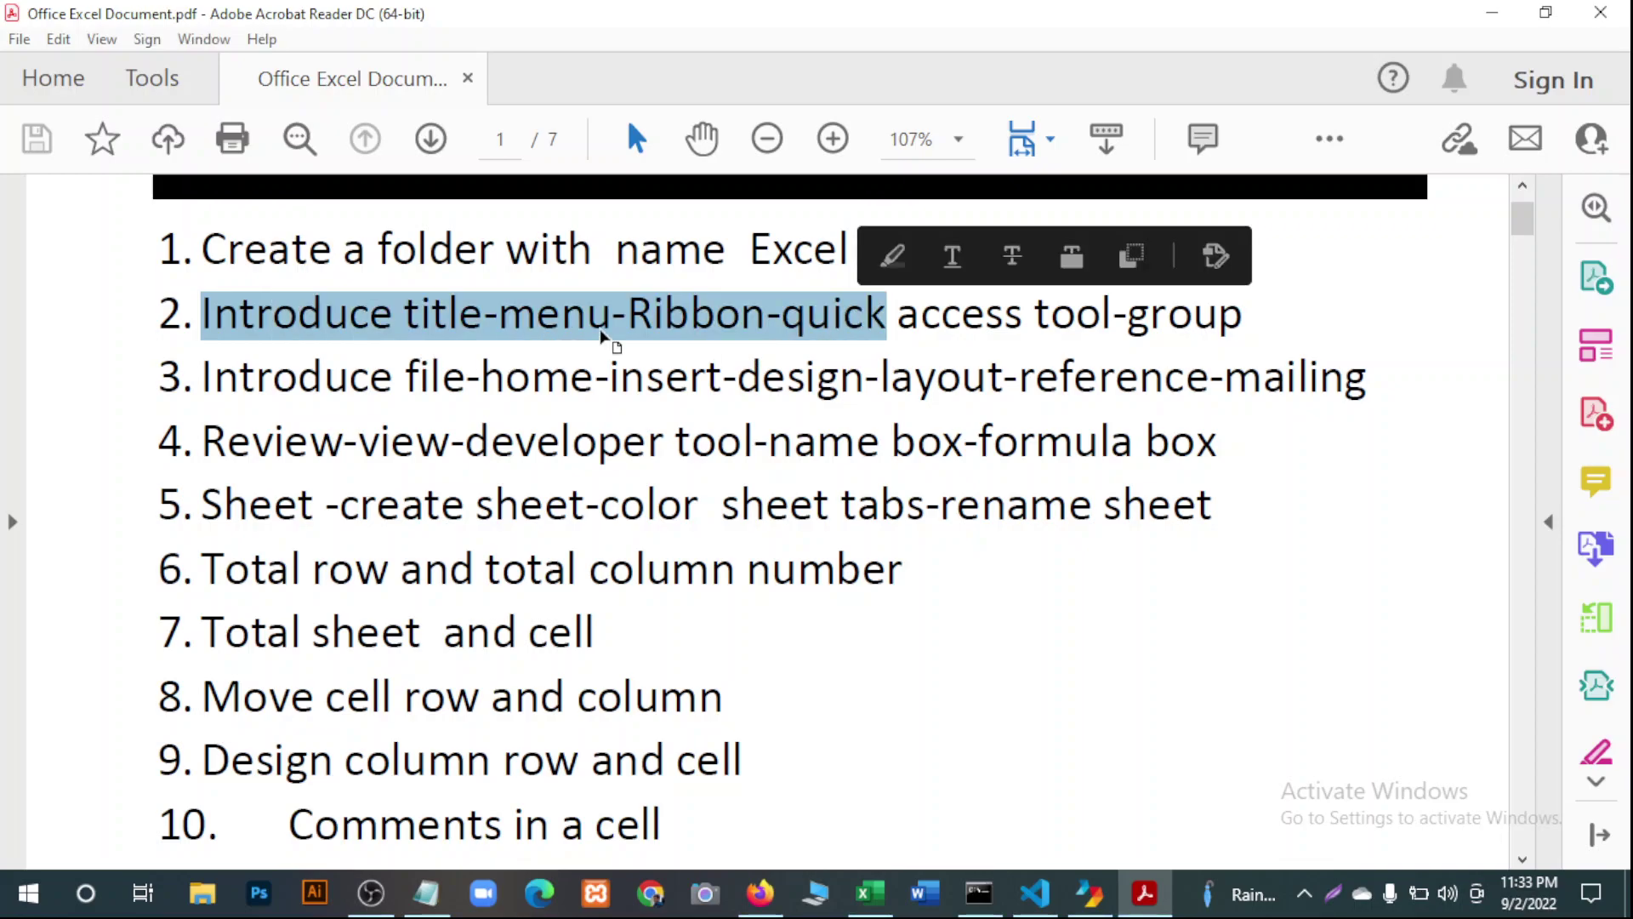
drag(1249, 321, 250, 332)
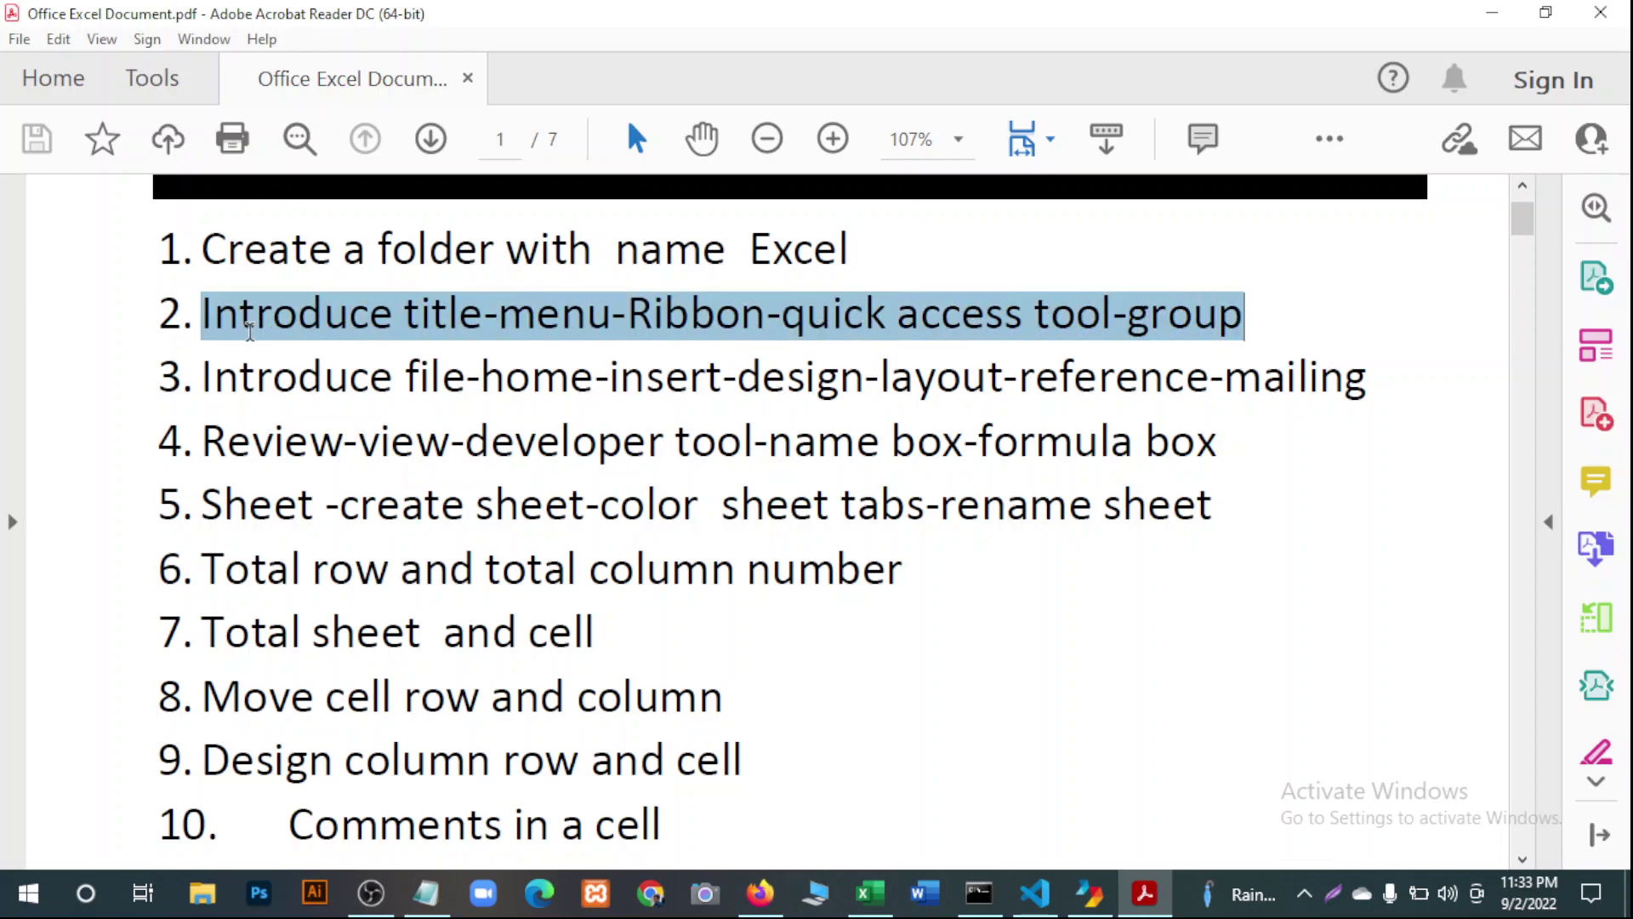
click(1072, 678)
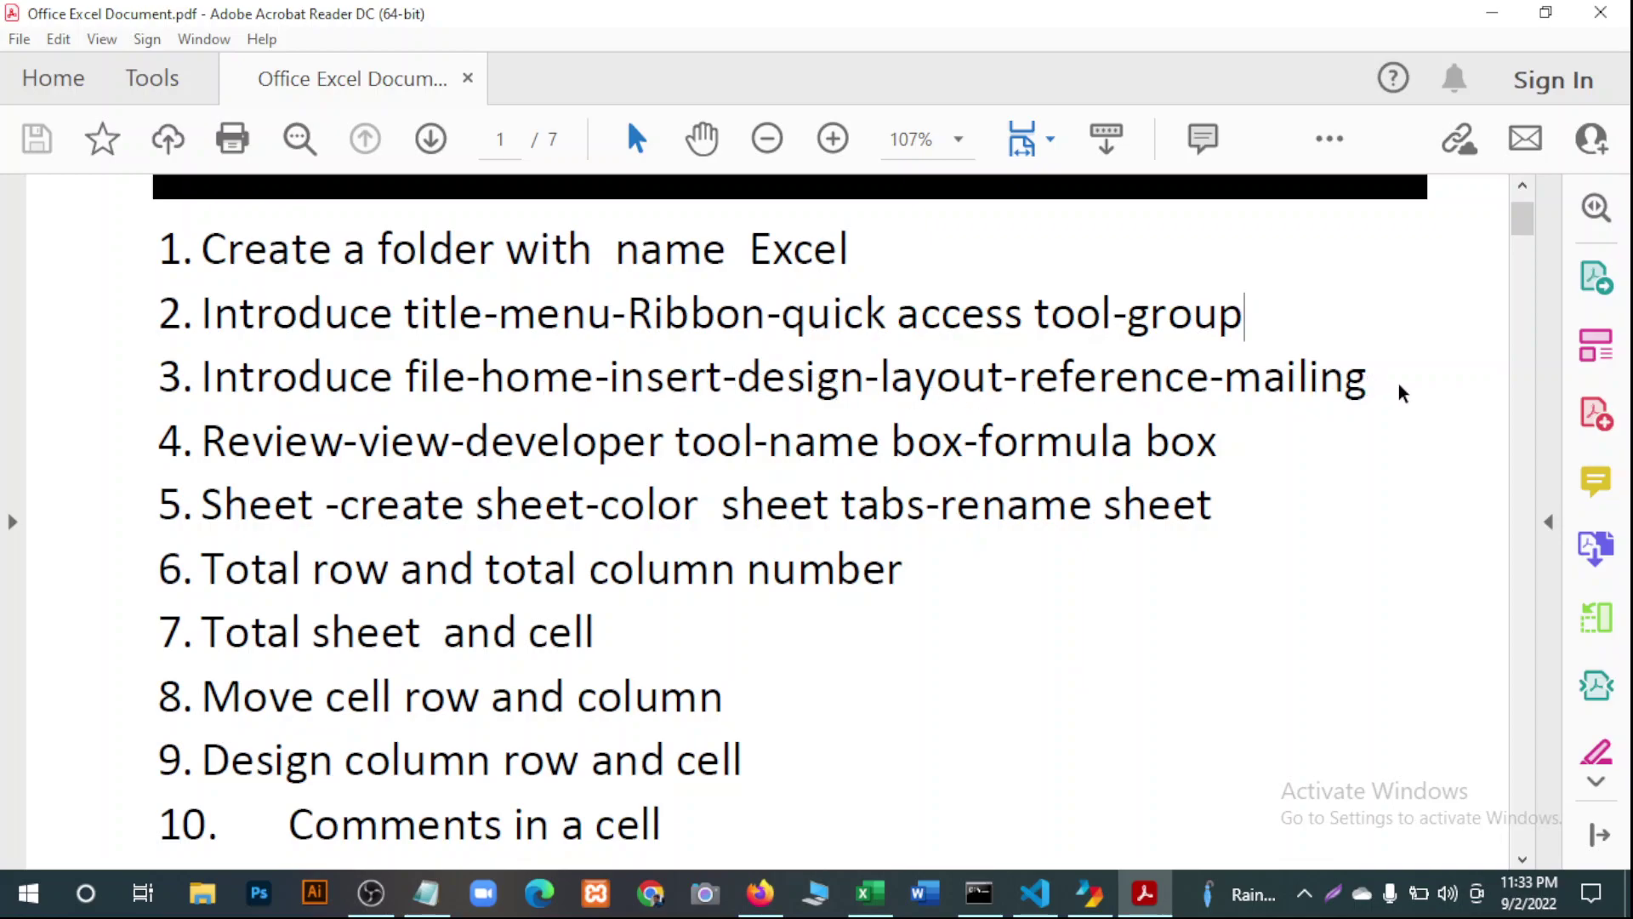
drag(1371, 378, 208, 387)
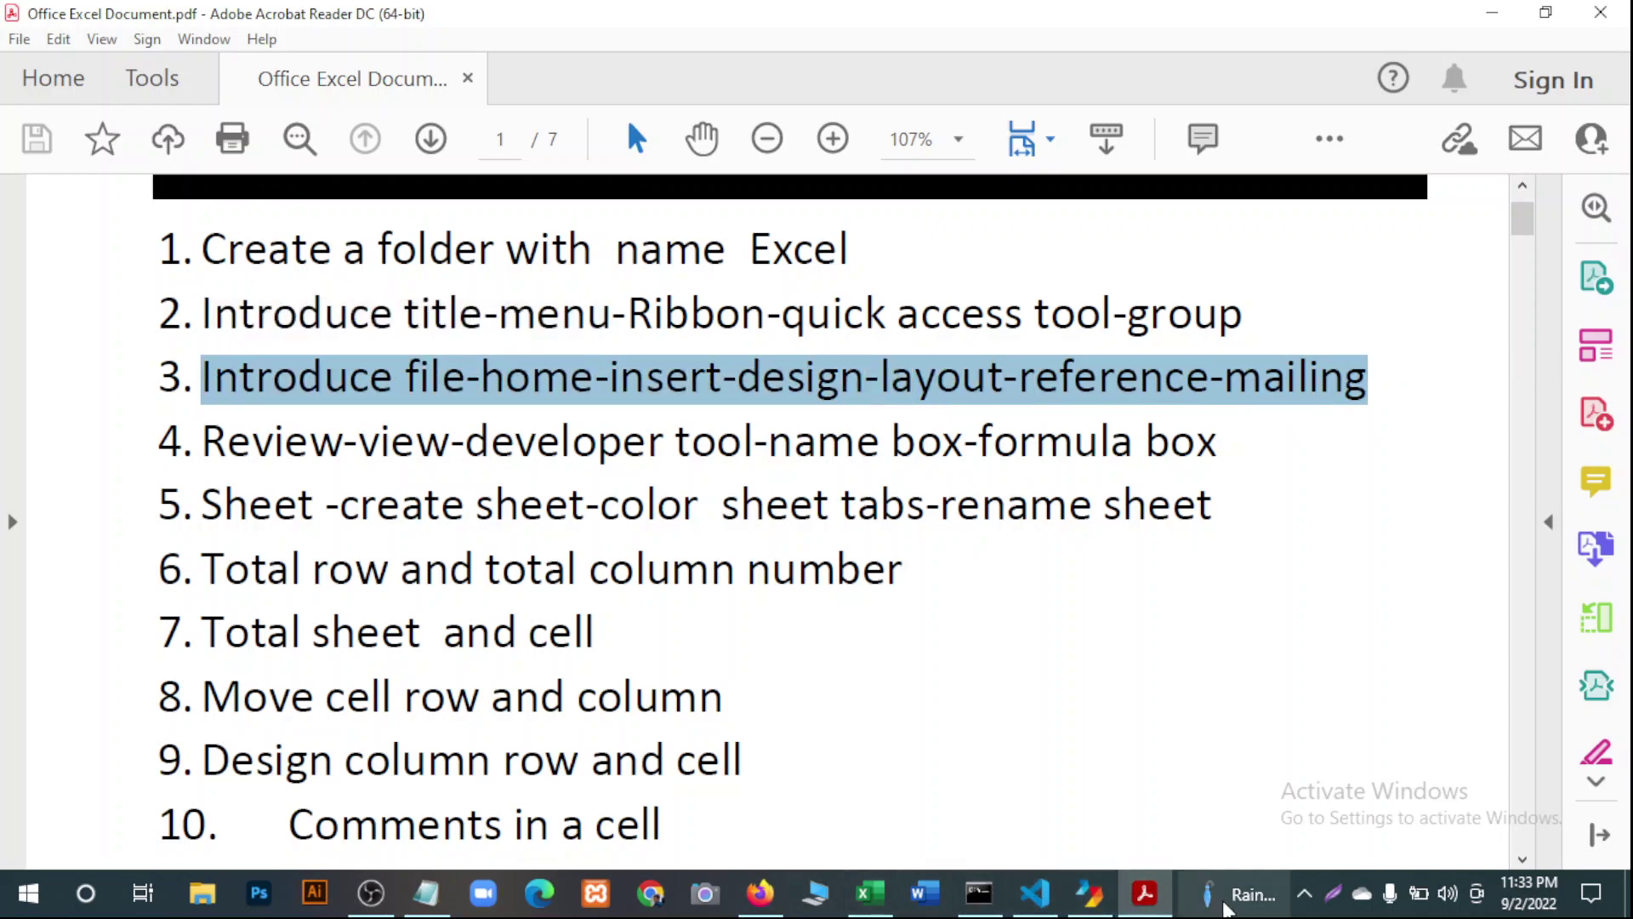
Switch to Excel and look through the File, Page Layout, Formulas and Data tabs.
click(869, 893)
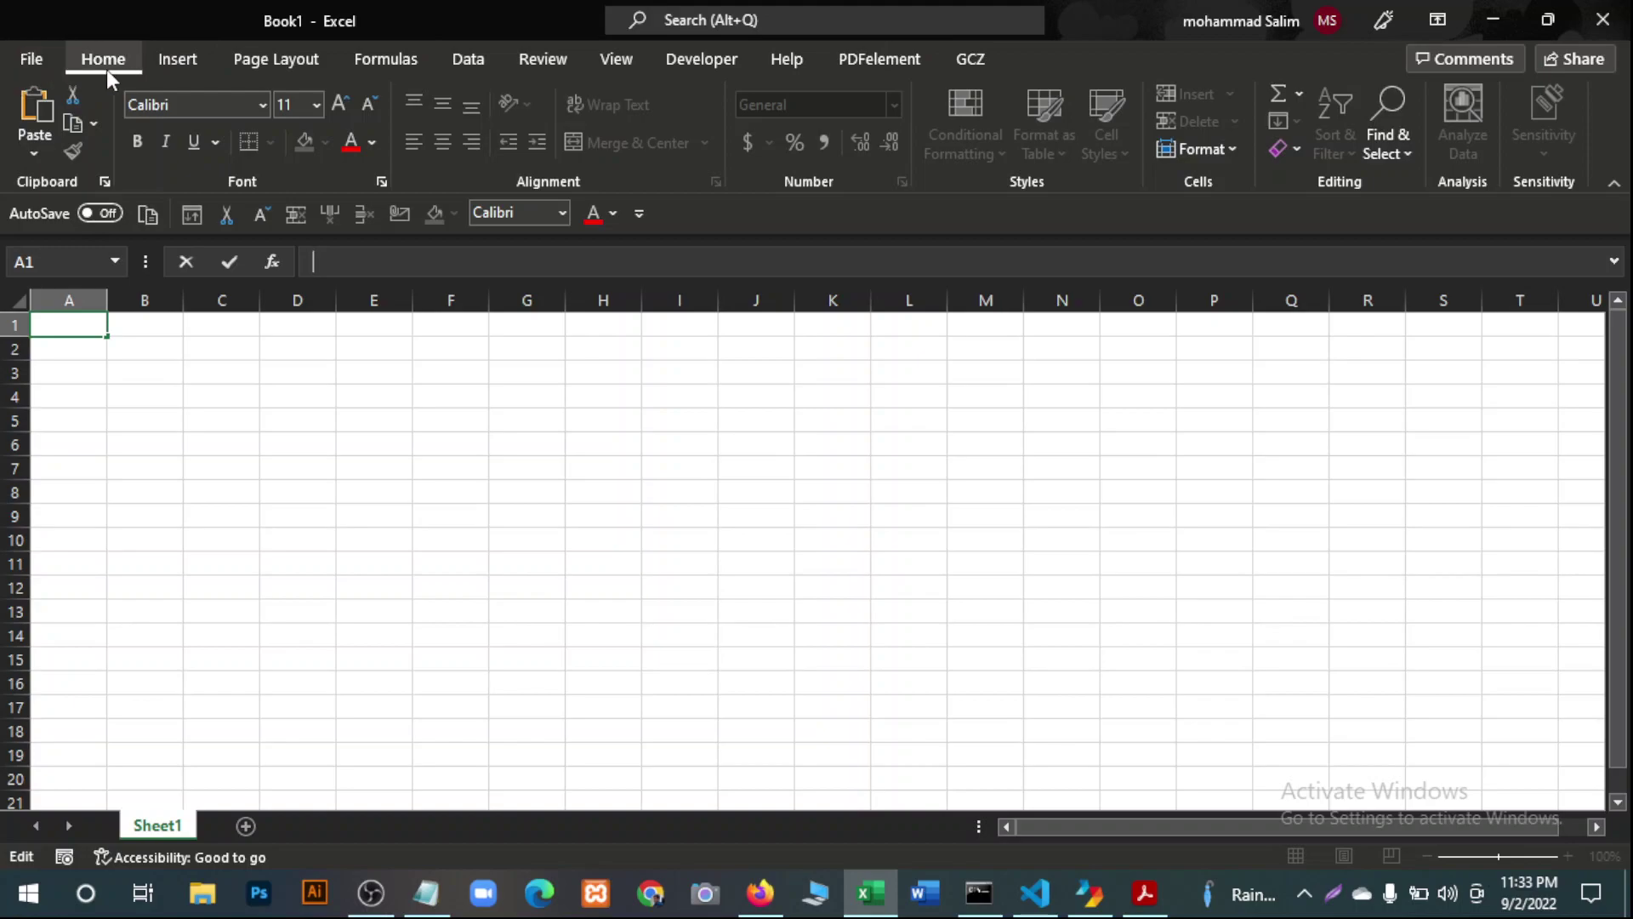
click(32, 58)
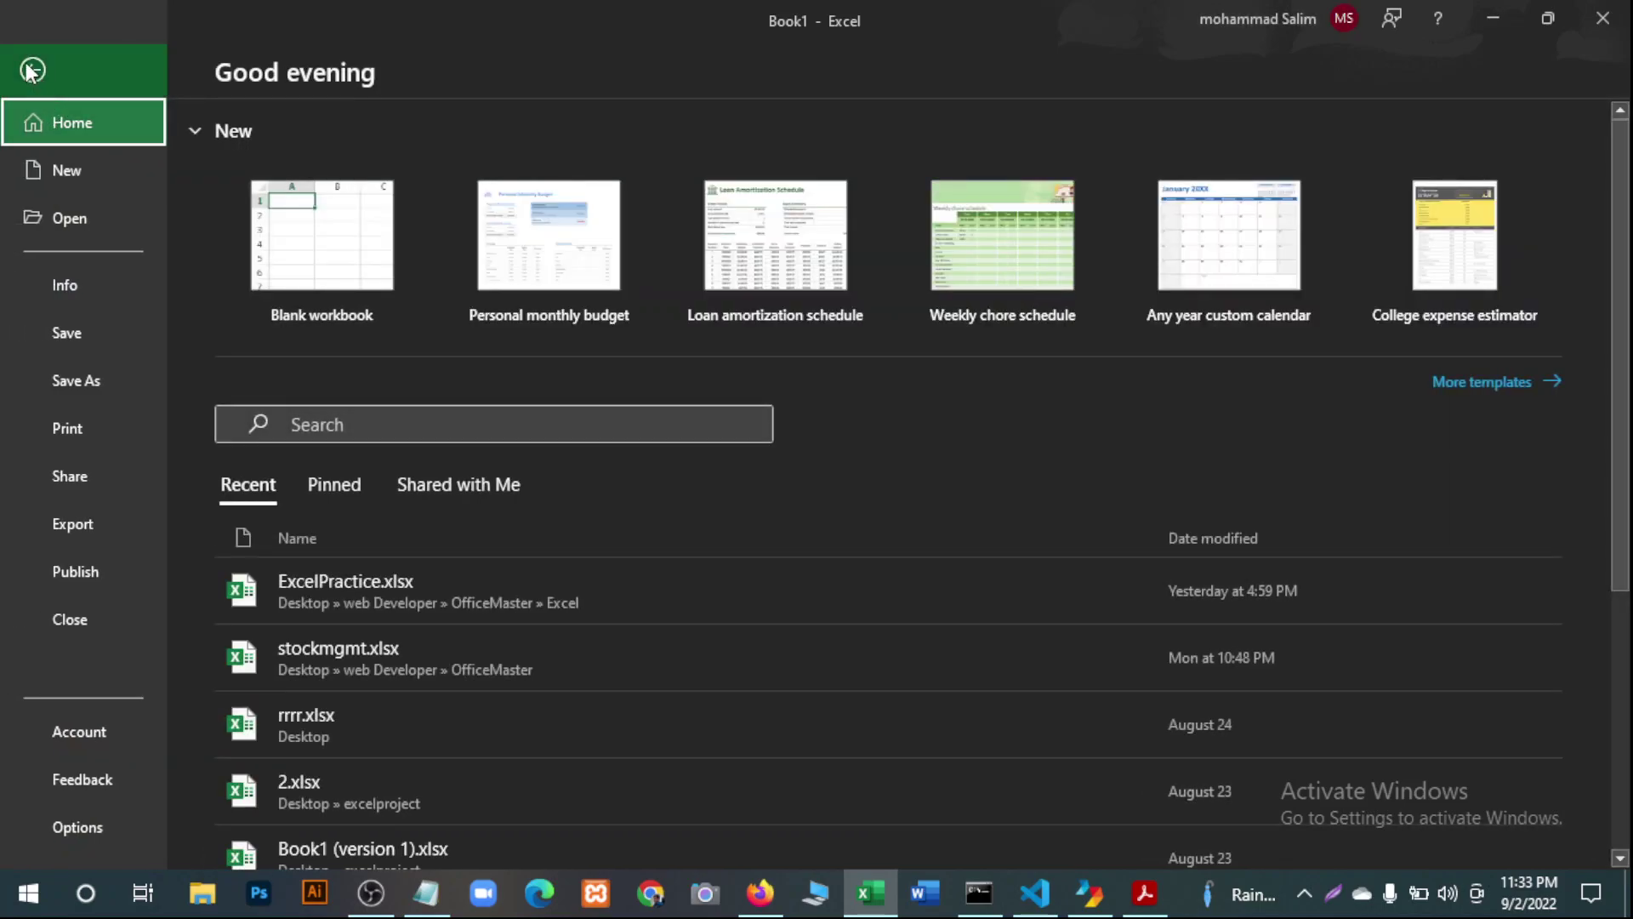
click(31, 68)
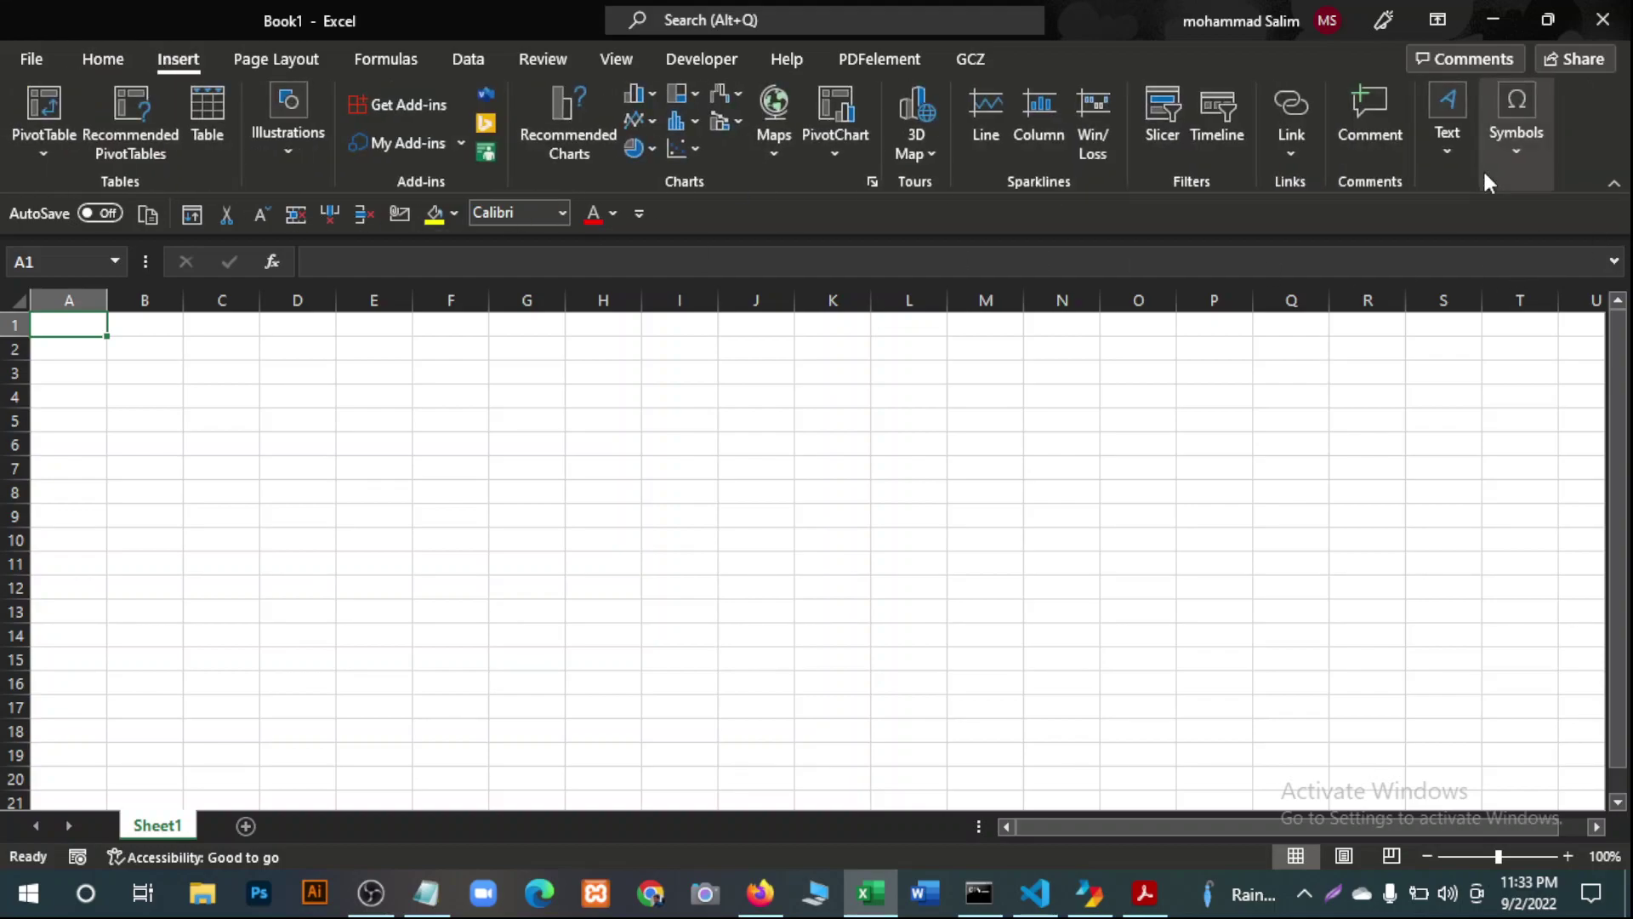
click(267, 60)
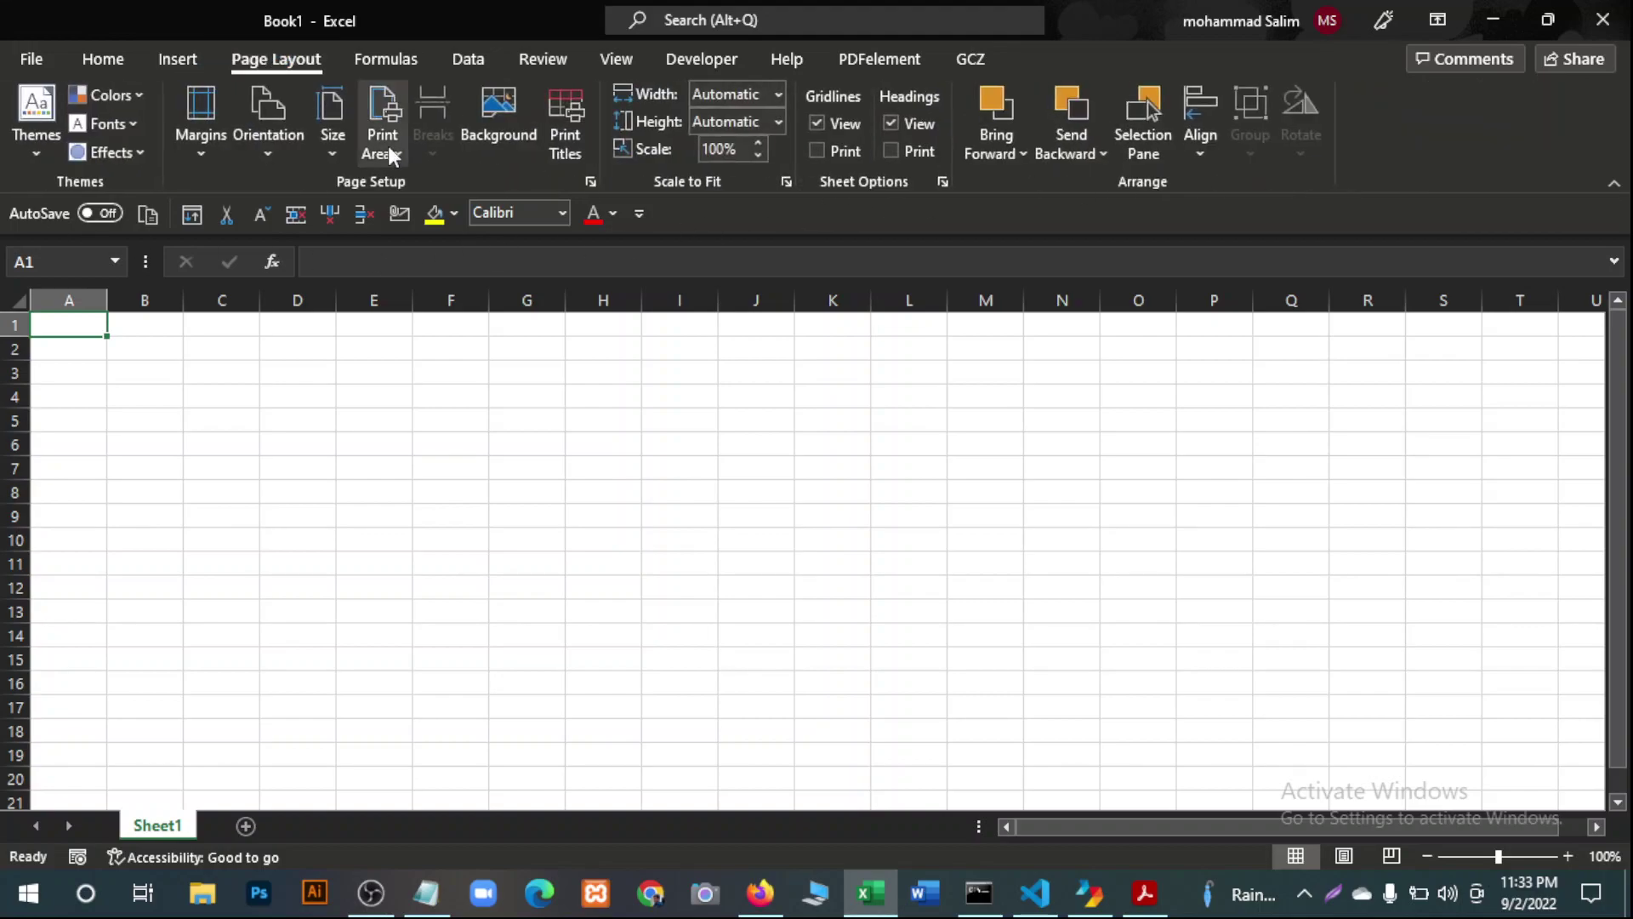
click(406, 66)
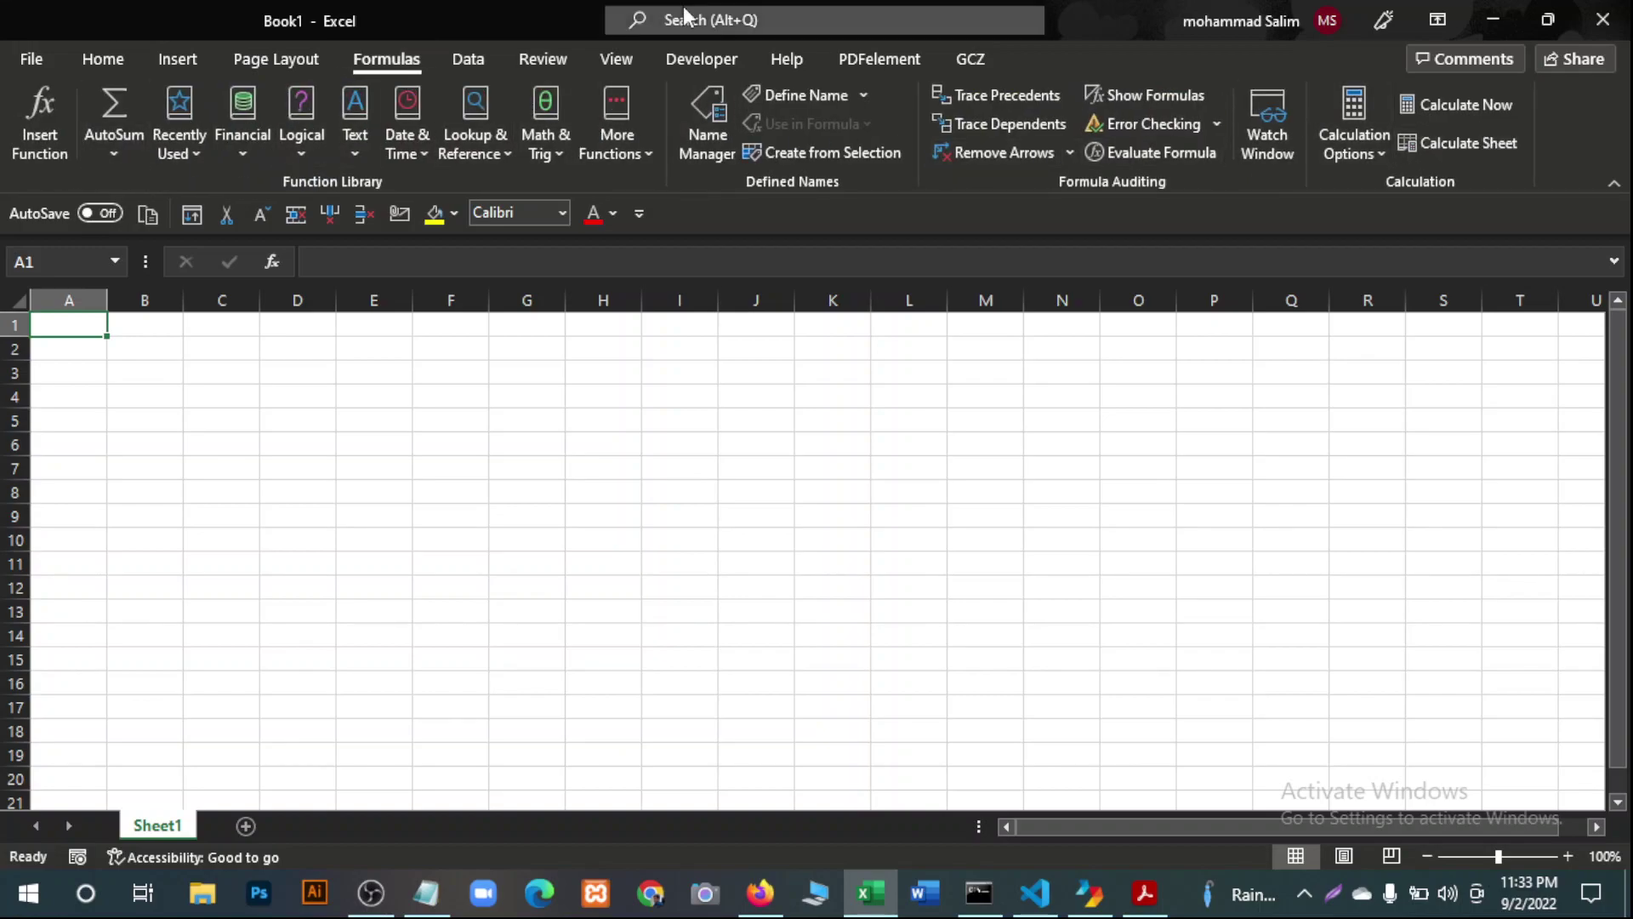
click(467, 61)
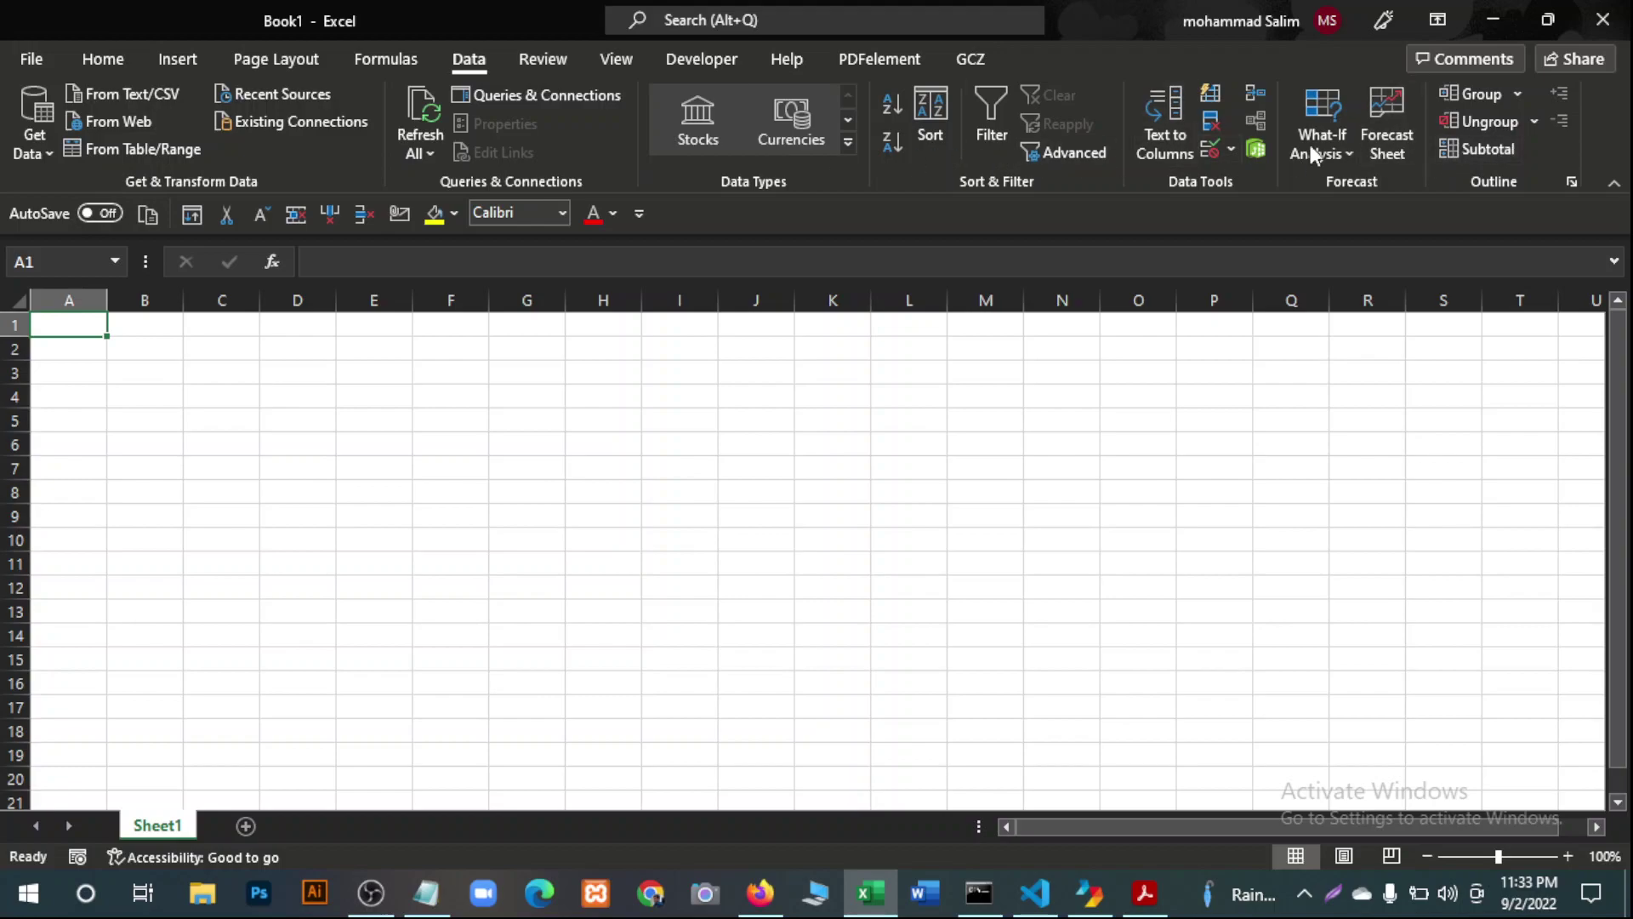
Browse the Review, View, Developer, GCZ and Home tabs, then return to the PDF outline.
click(547, 59)
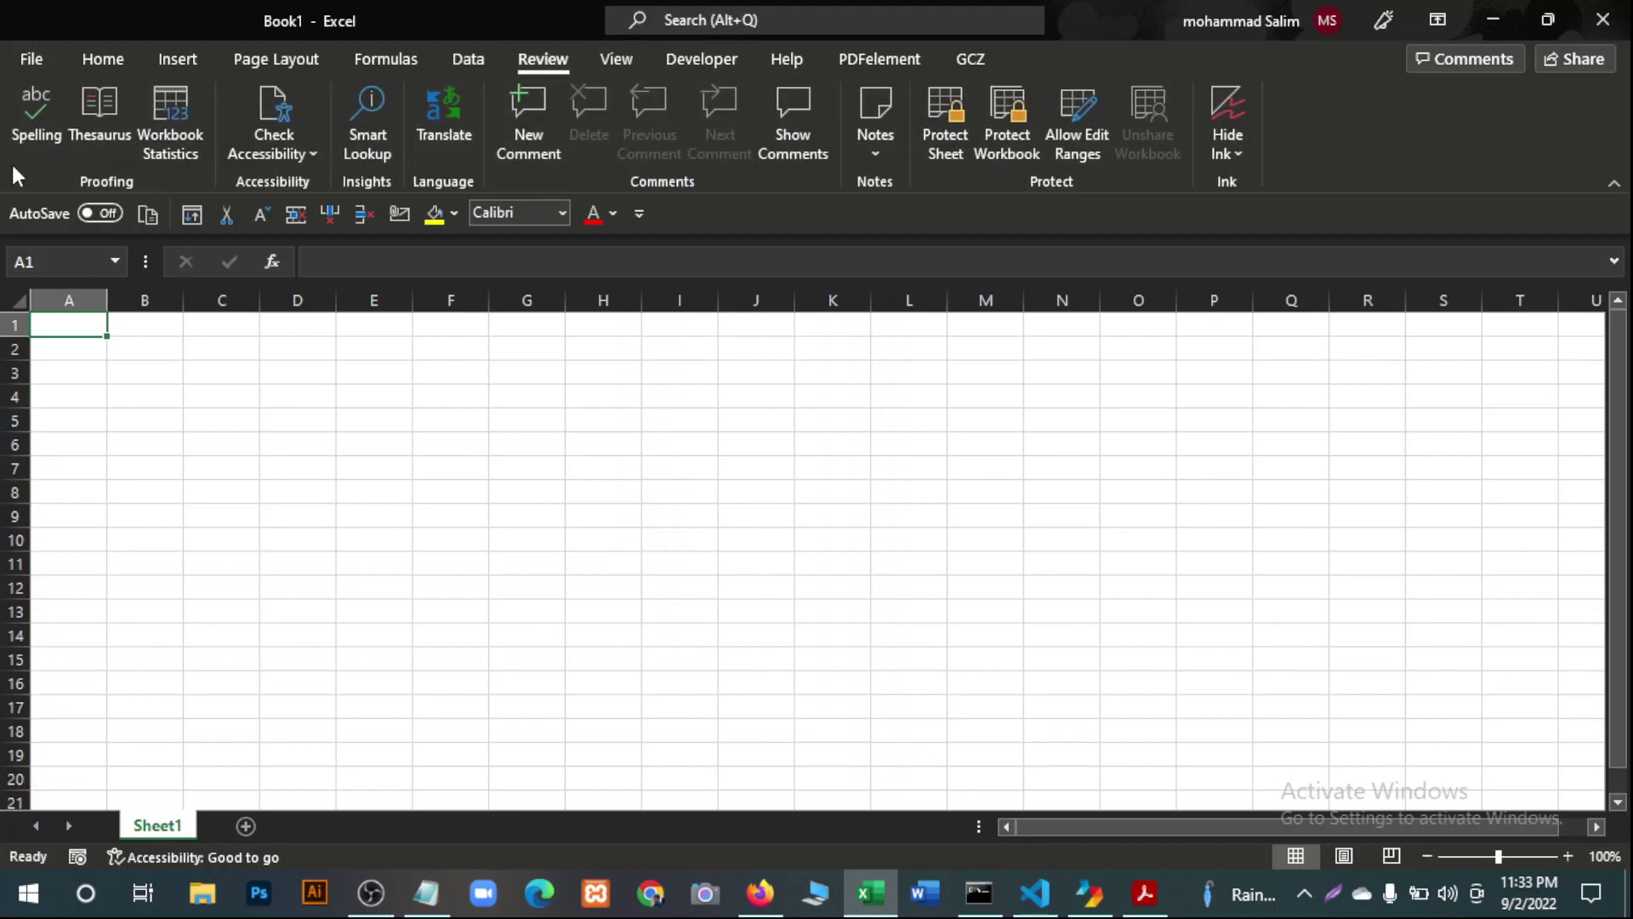
click(604, 61)
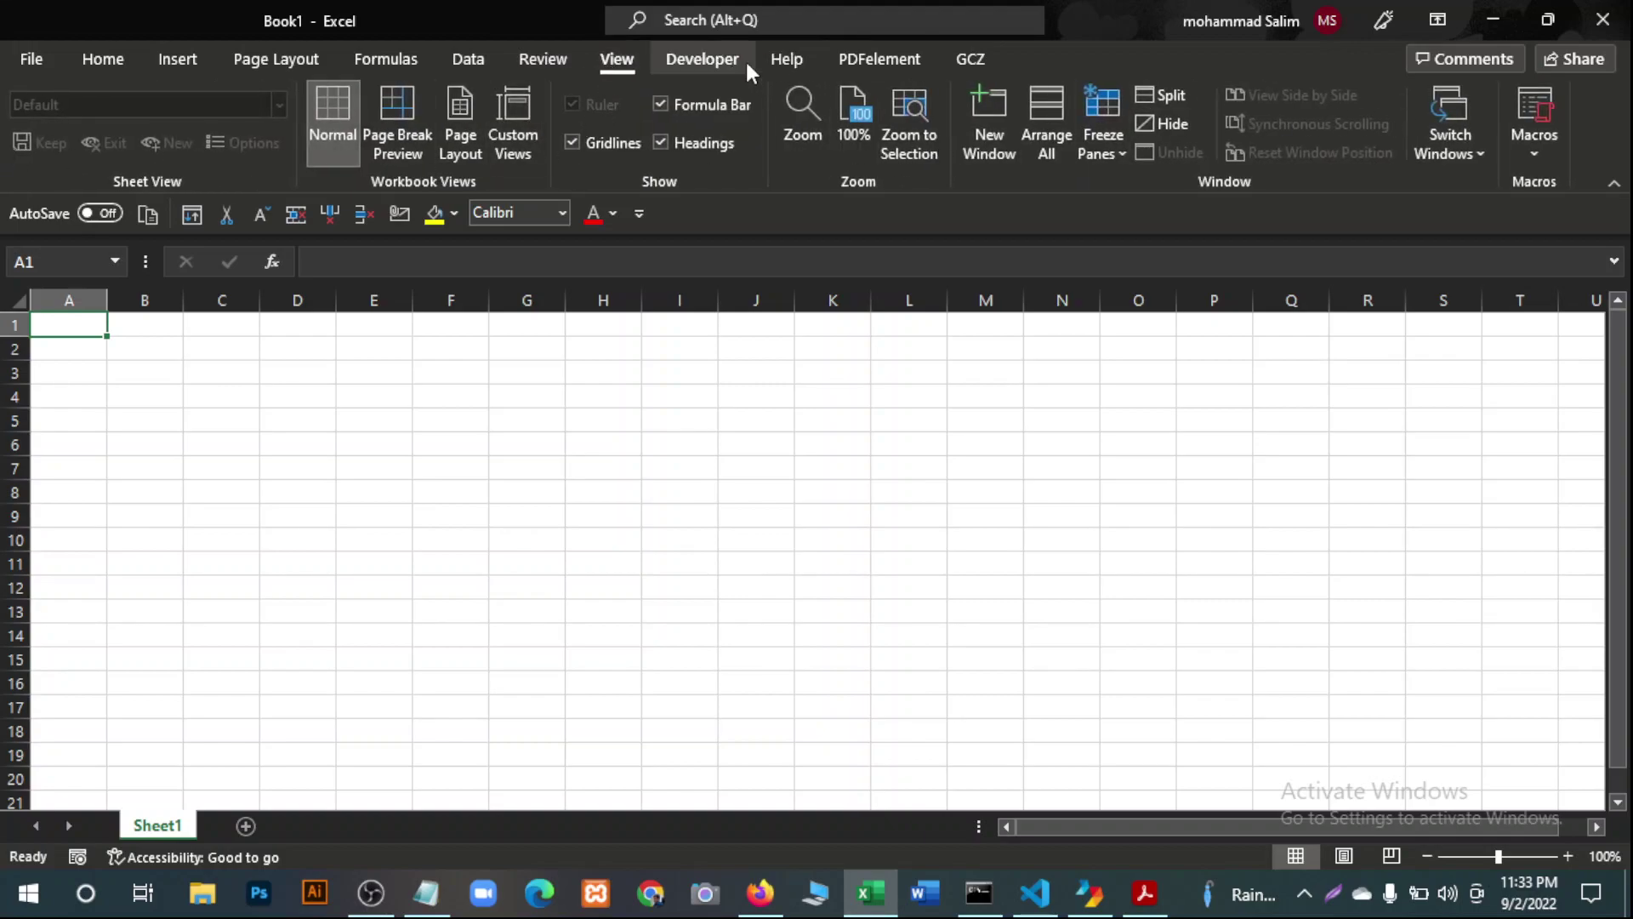
click(701, 59)
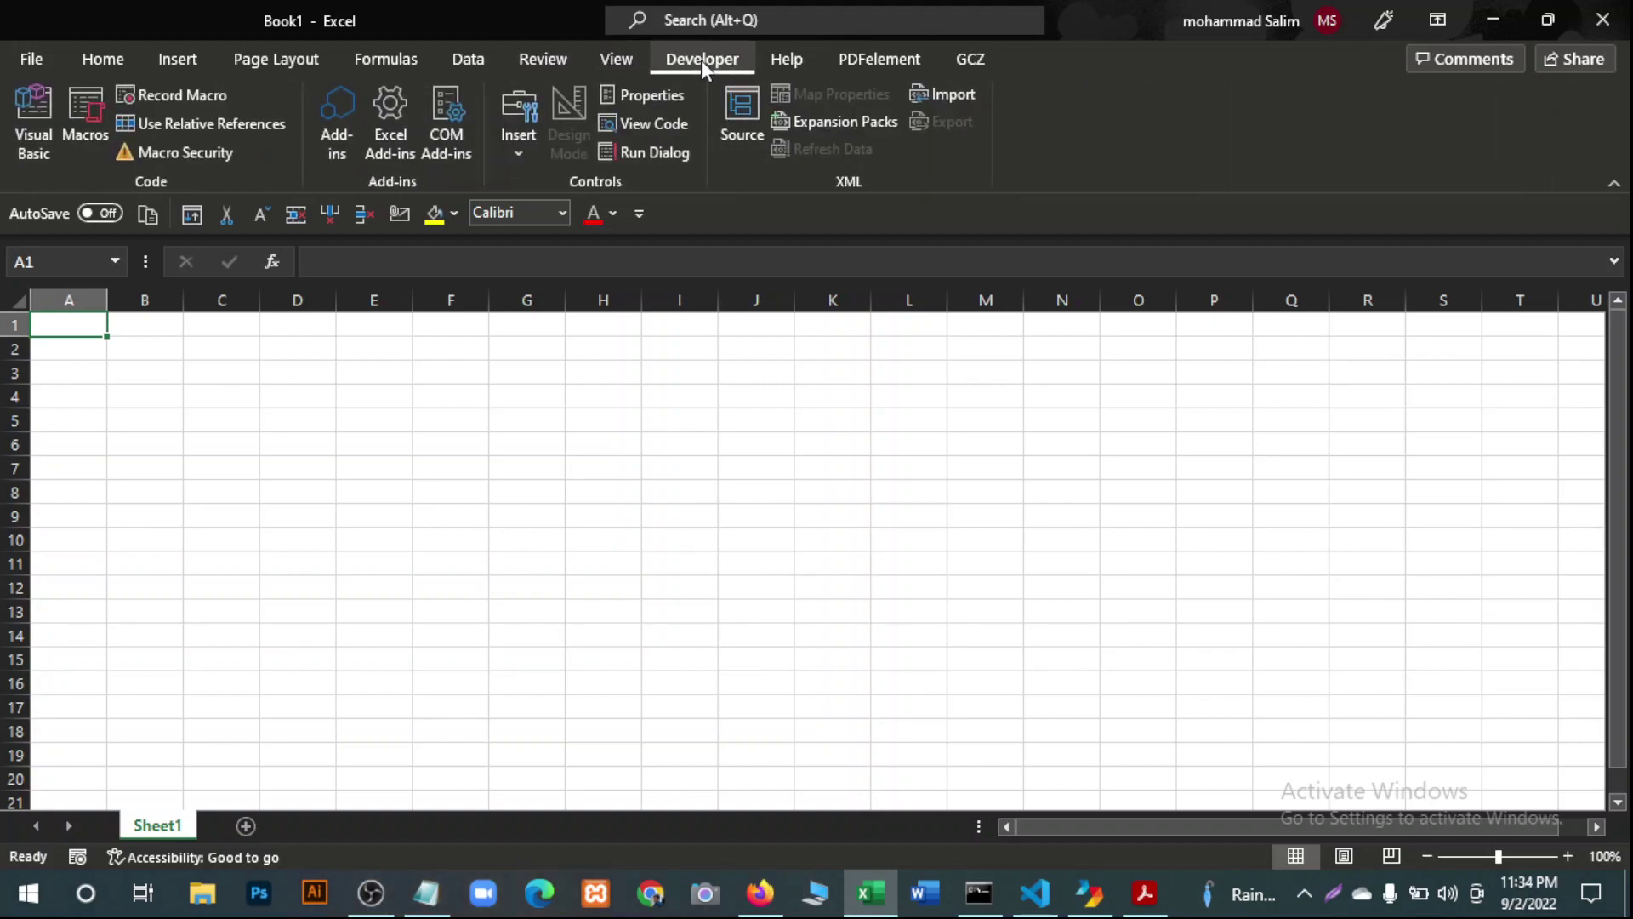
click(678, 97)
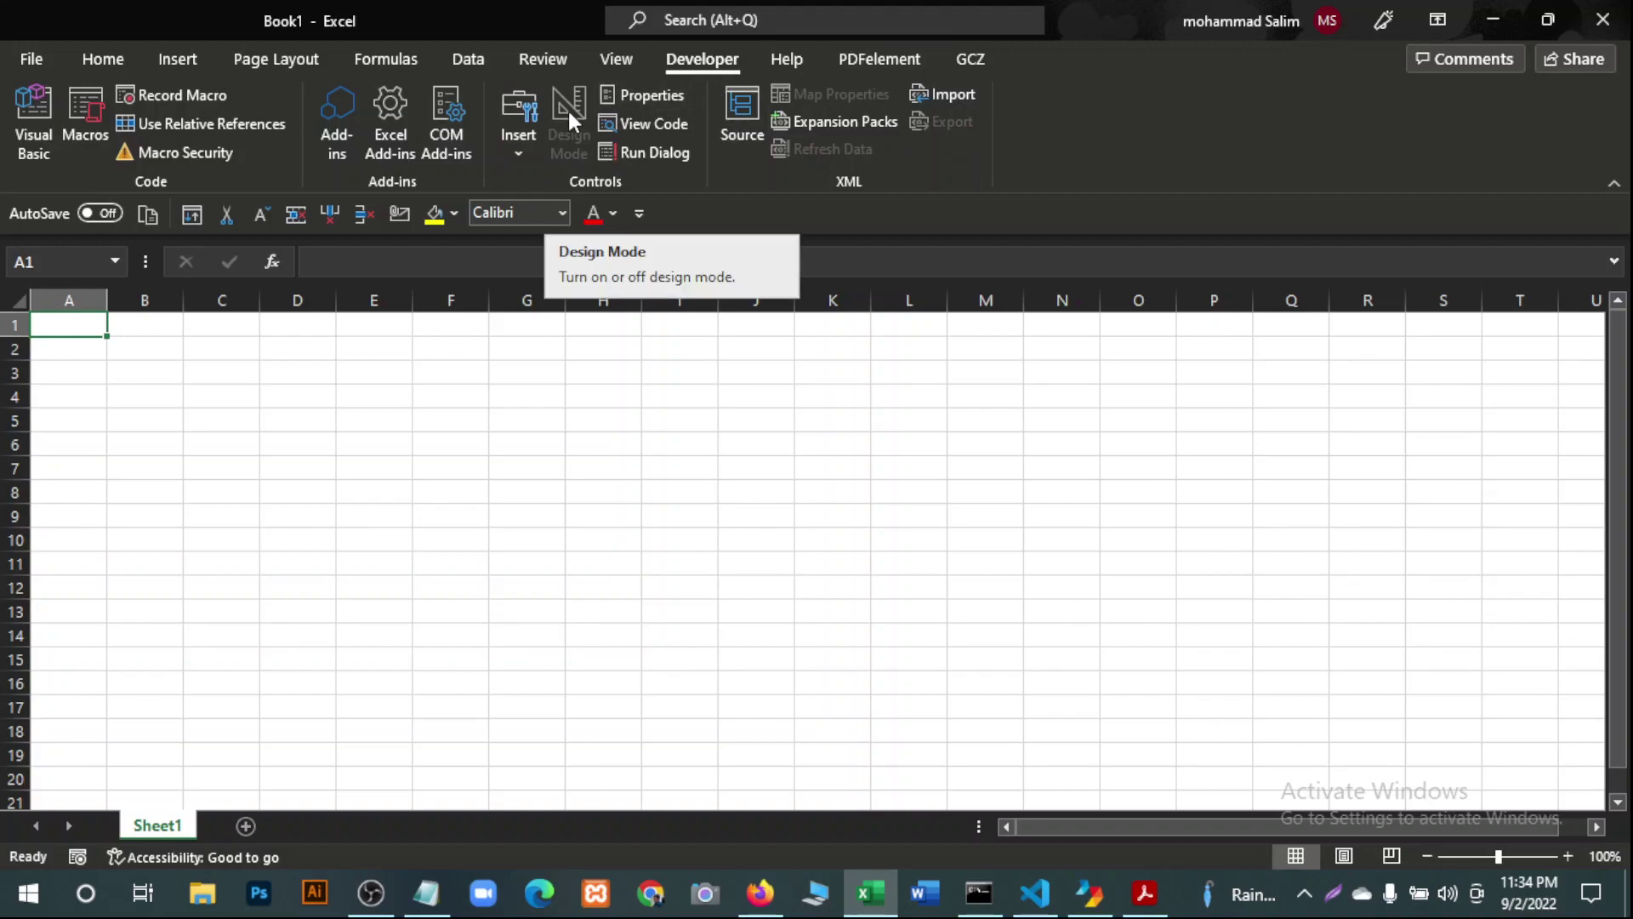
click(968, 65)
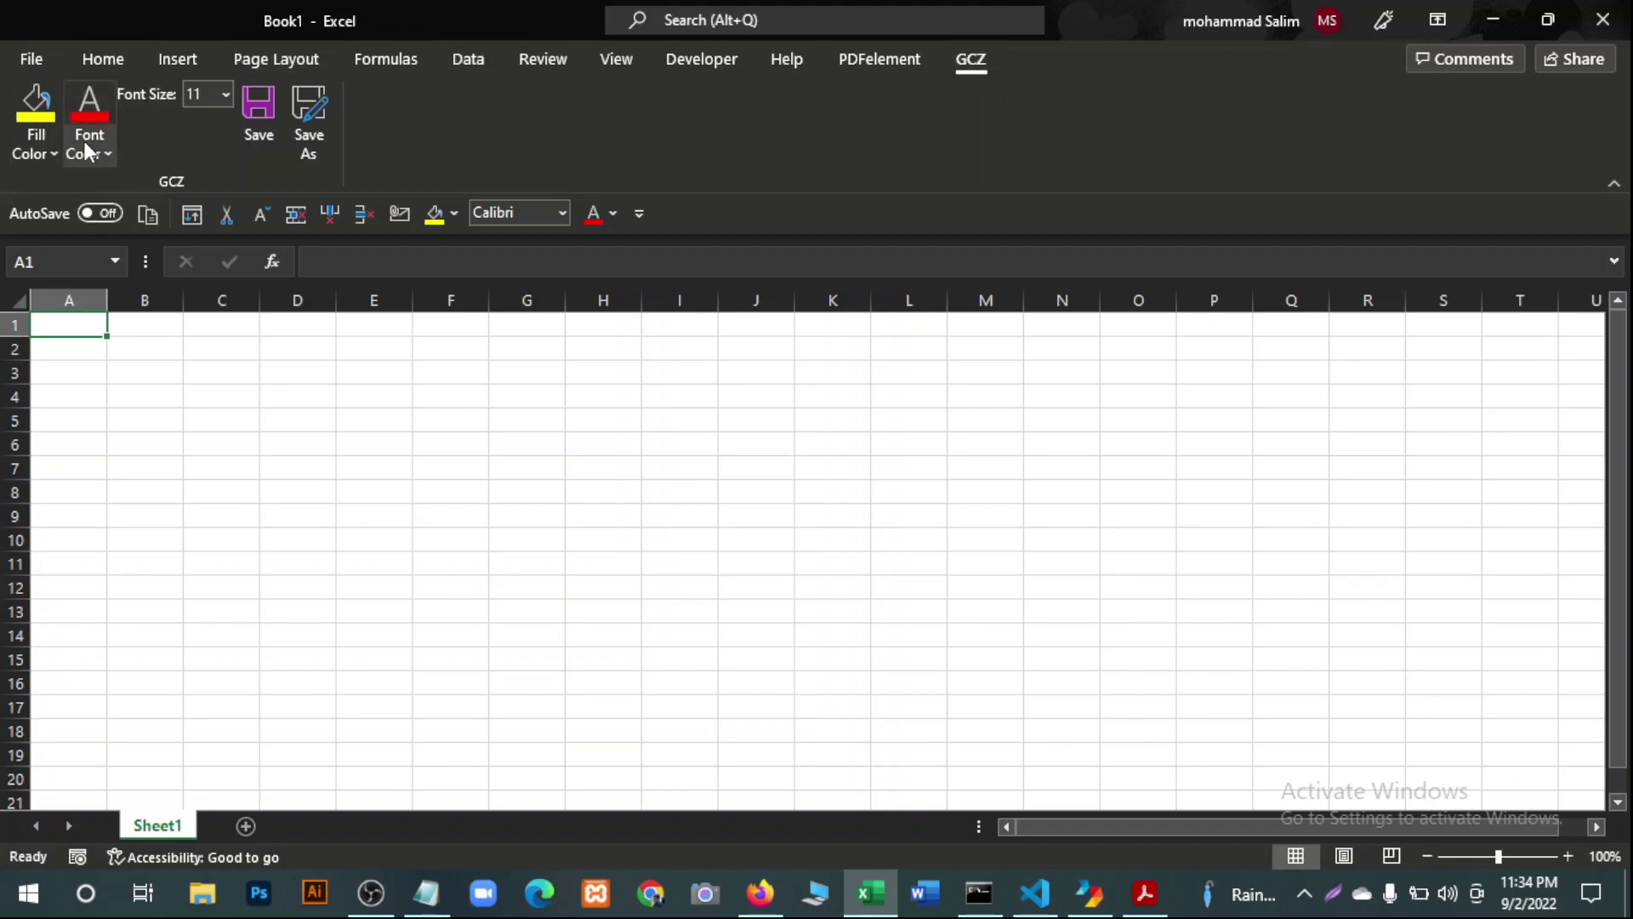
click(117, 66)
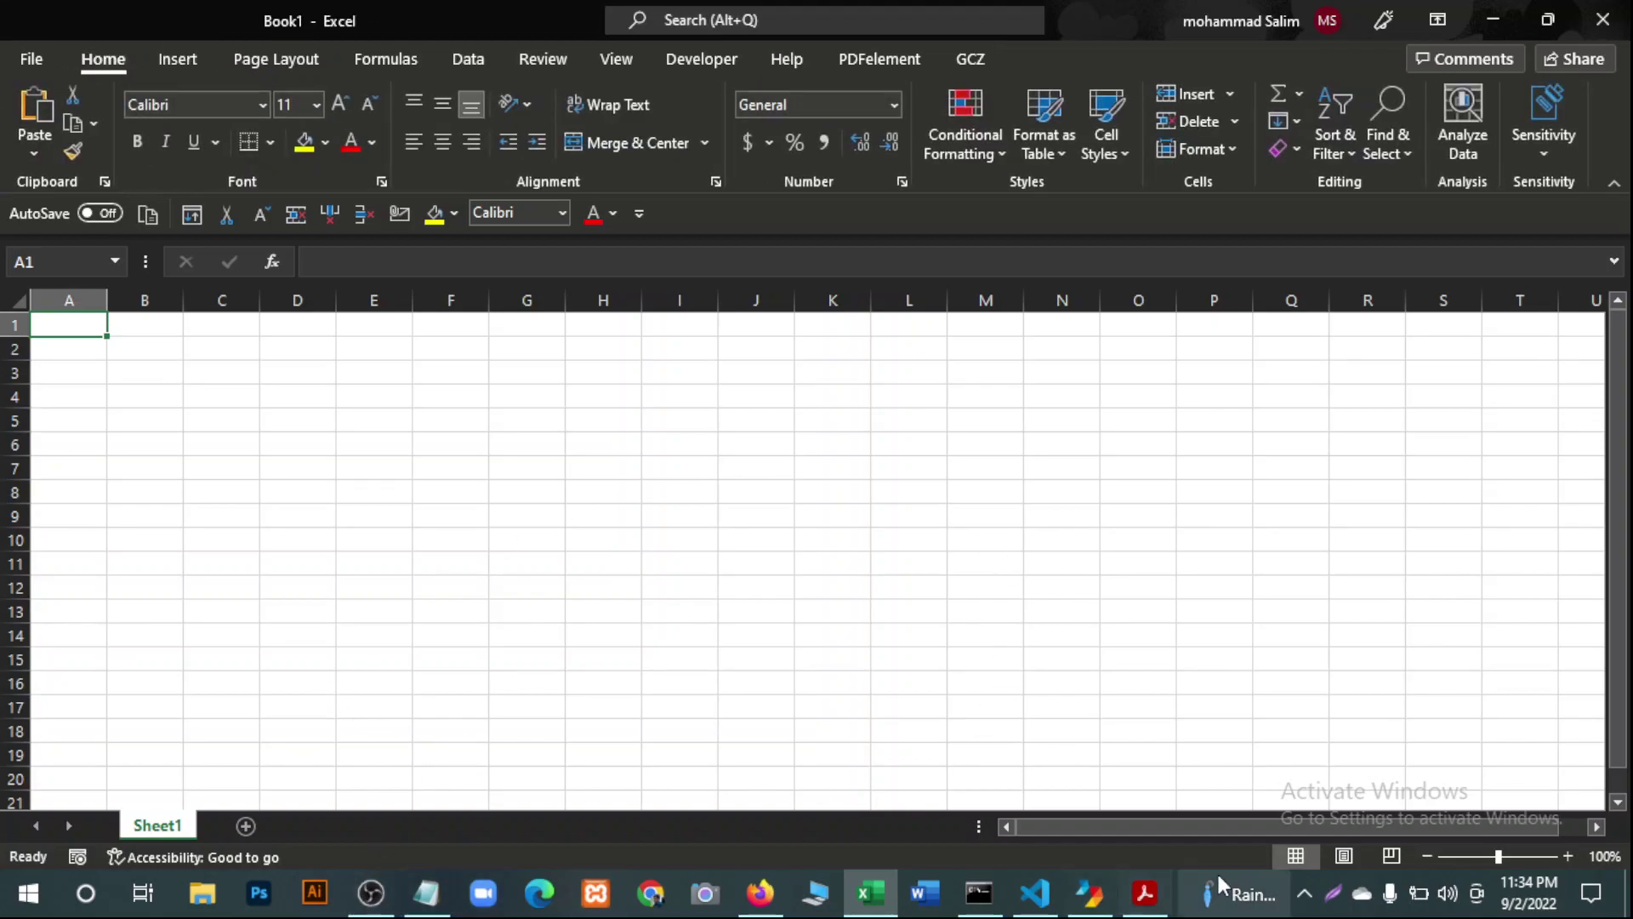
click(1145, 893)
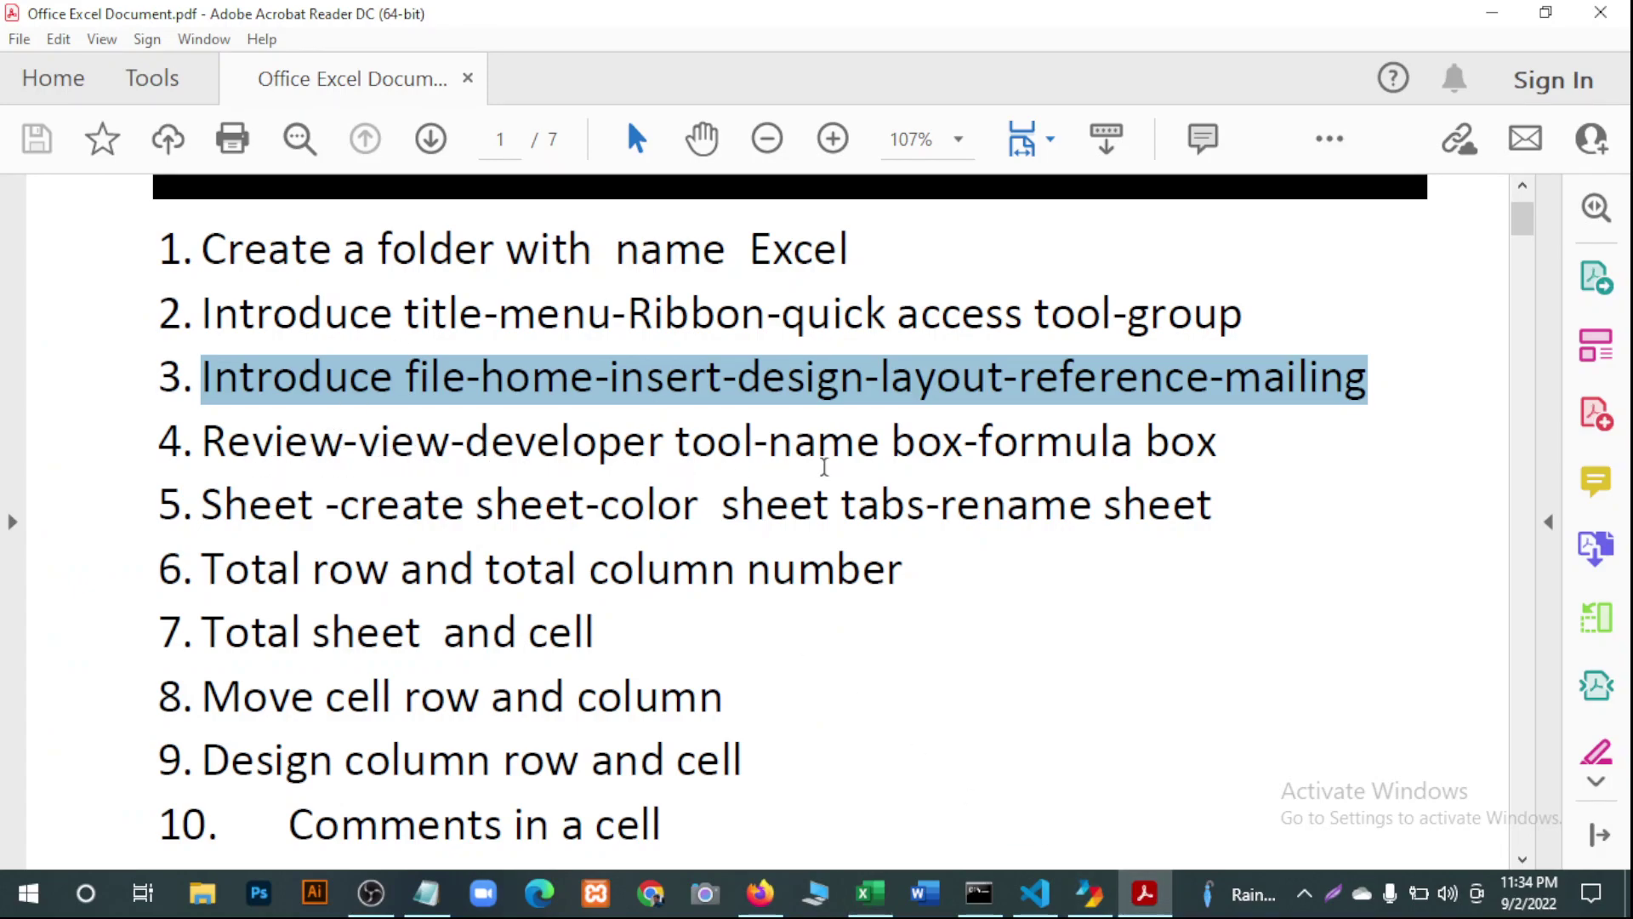
Highlight outline items 1–4, then the words 'Sheet' and 'create sheet' in item 5.
drag(1219, 451, 118, 425)
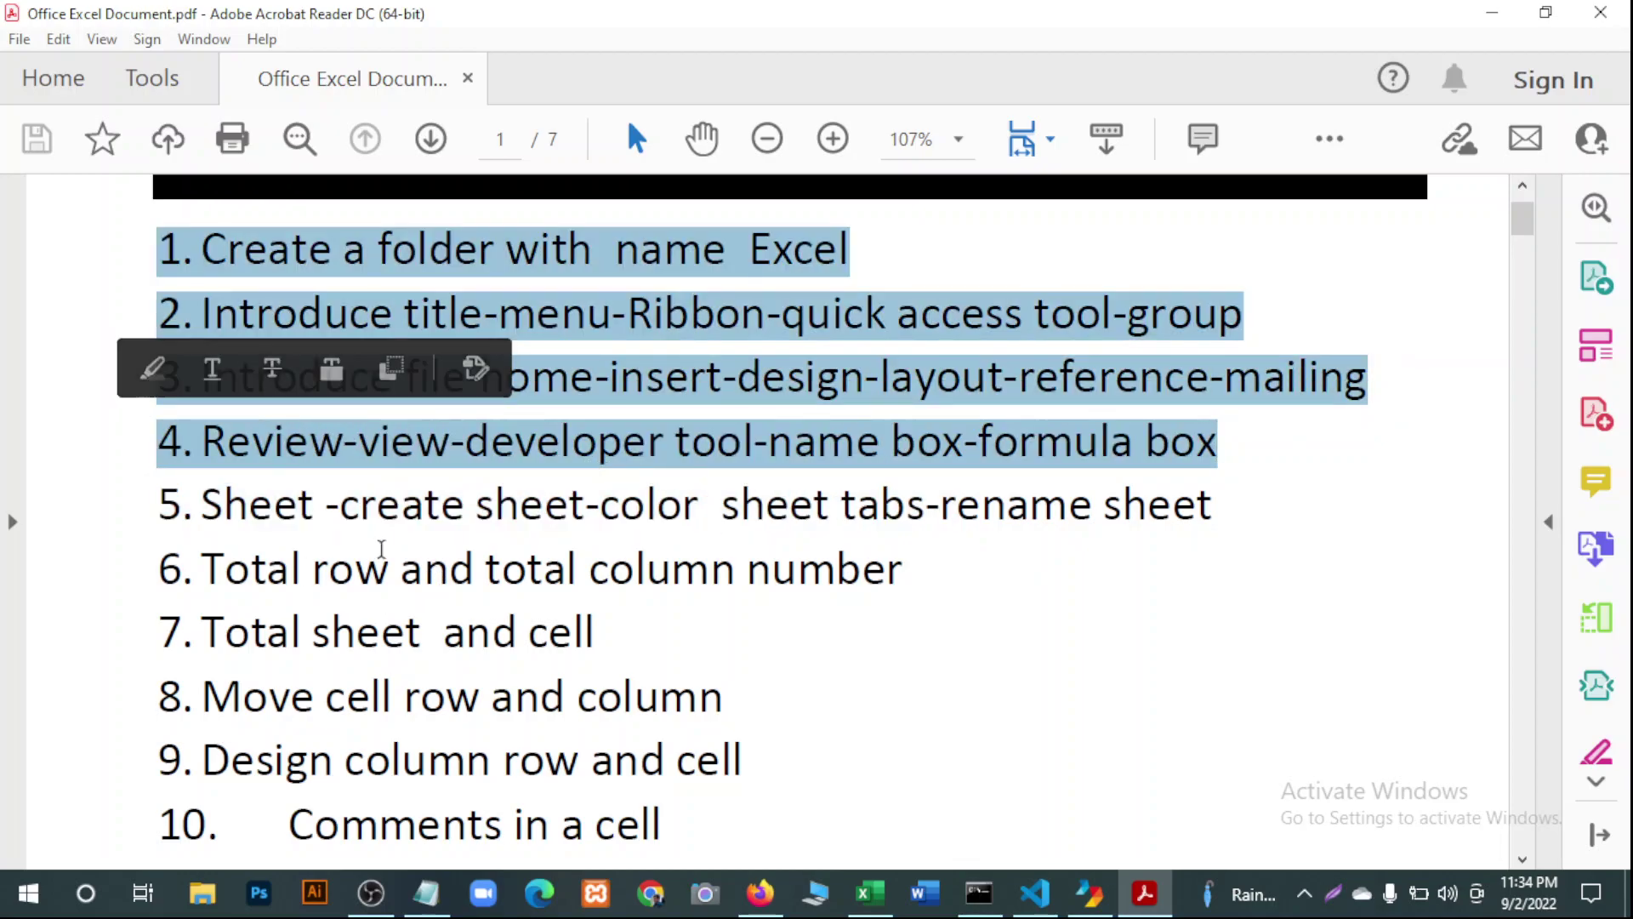
click(280, 521)
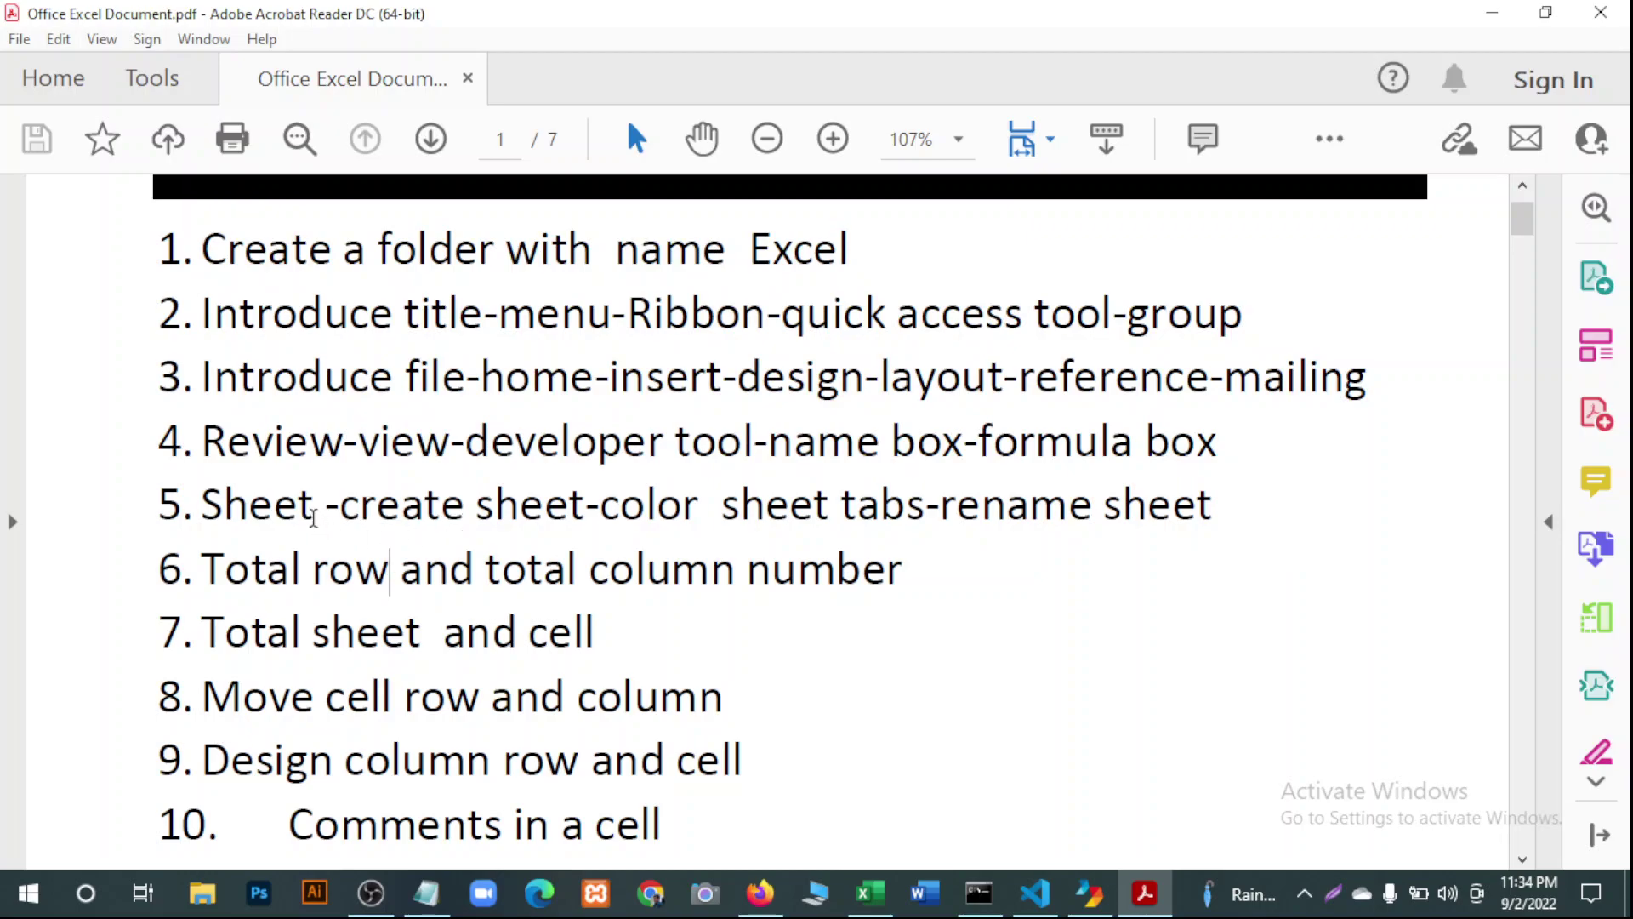
click(313, 518)
double_click(326, 518)
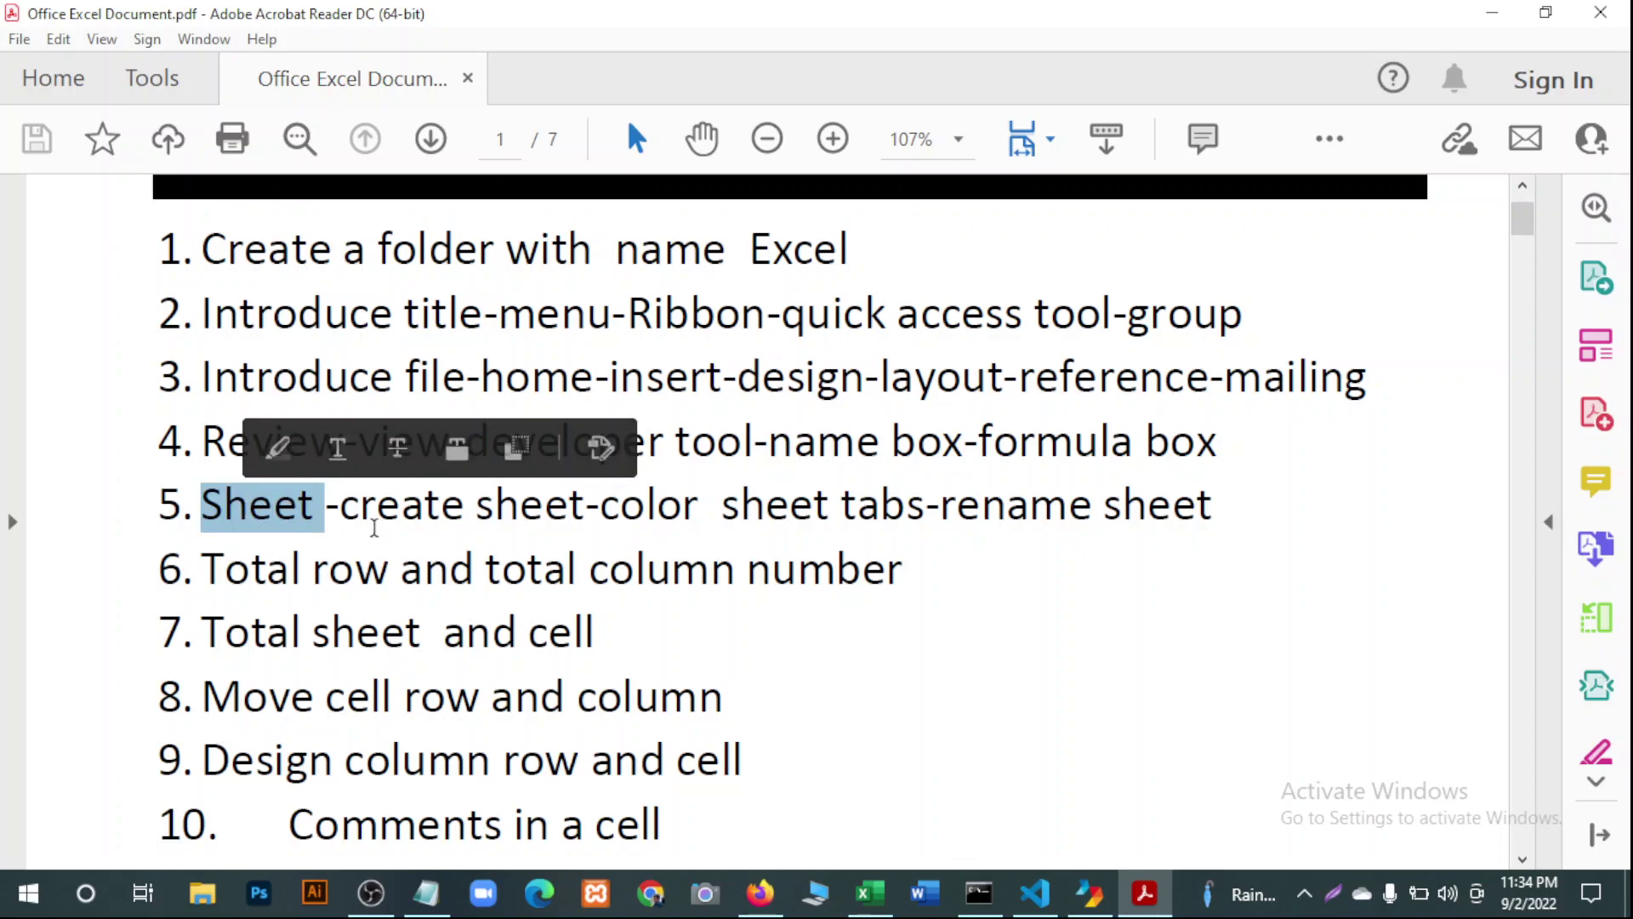
drag(340, 515, 584, 515)
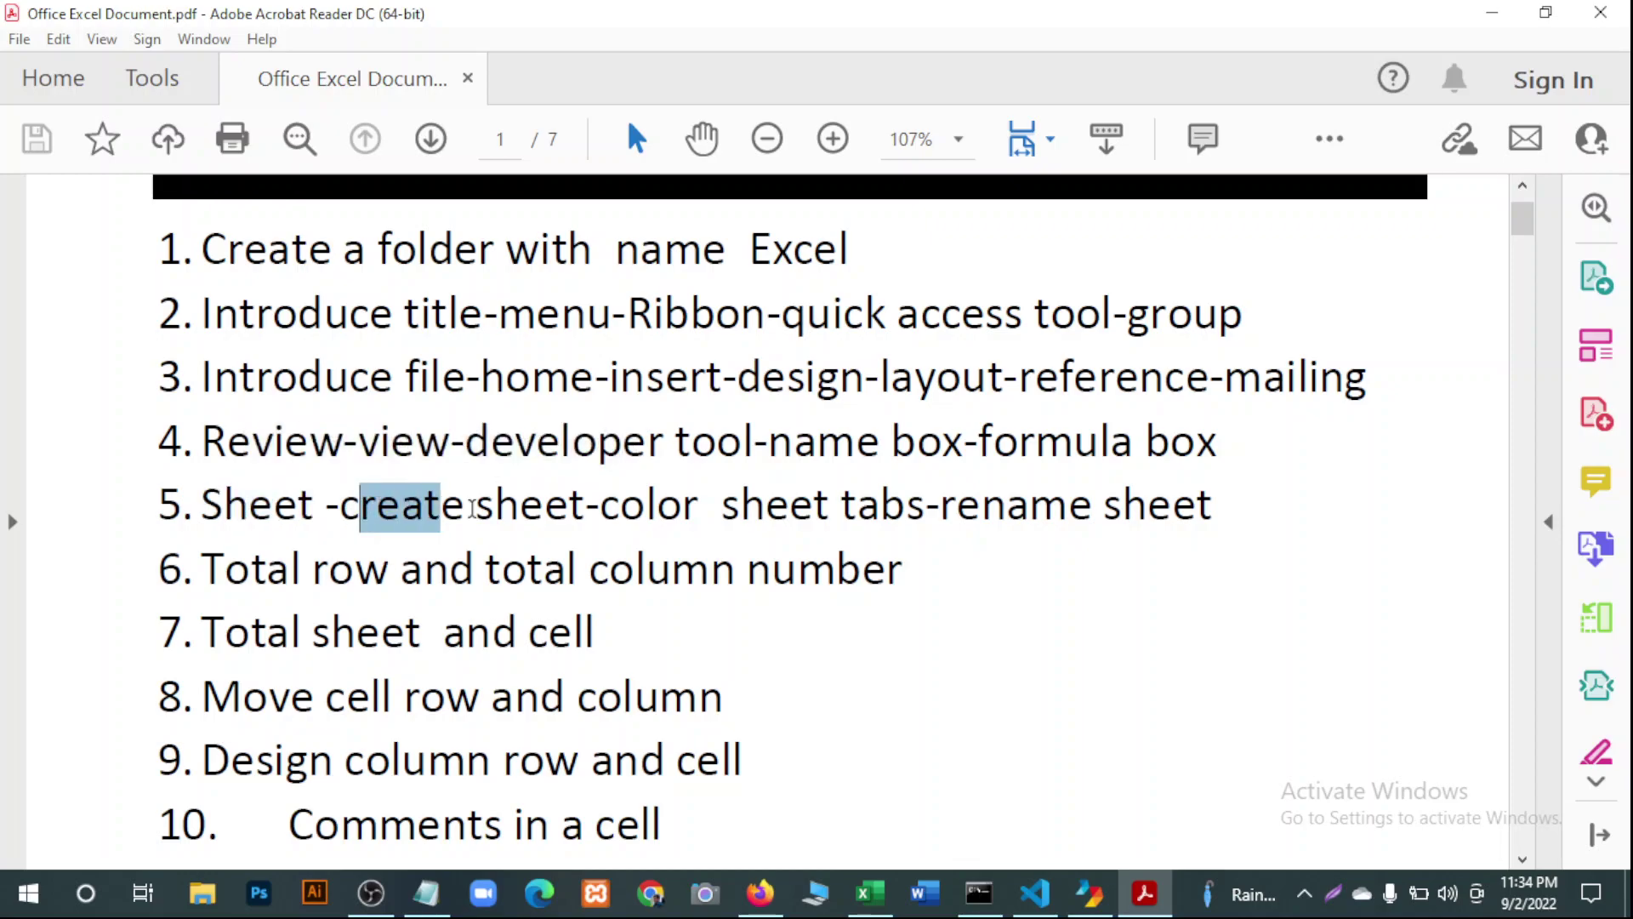
Highlight 'sheet-color sheet' and the word 'color' in item 5.
click(1068, 660)
drag(595, 506, 926, 508)
click(1225, 504)
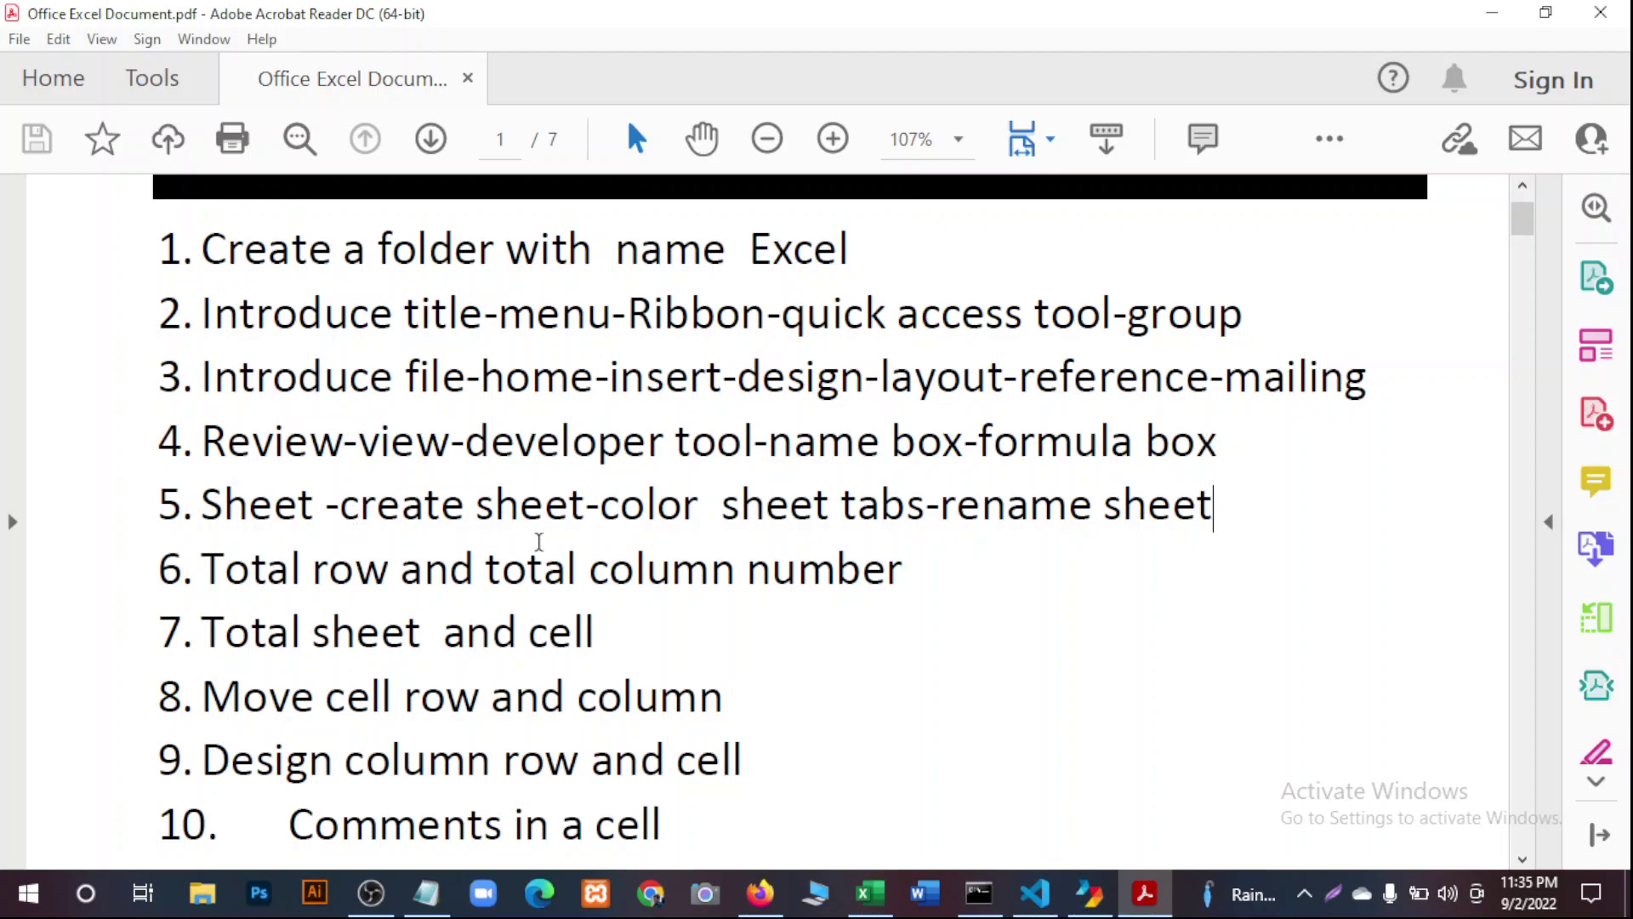
click(720, 515)
double_click(651, 508)
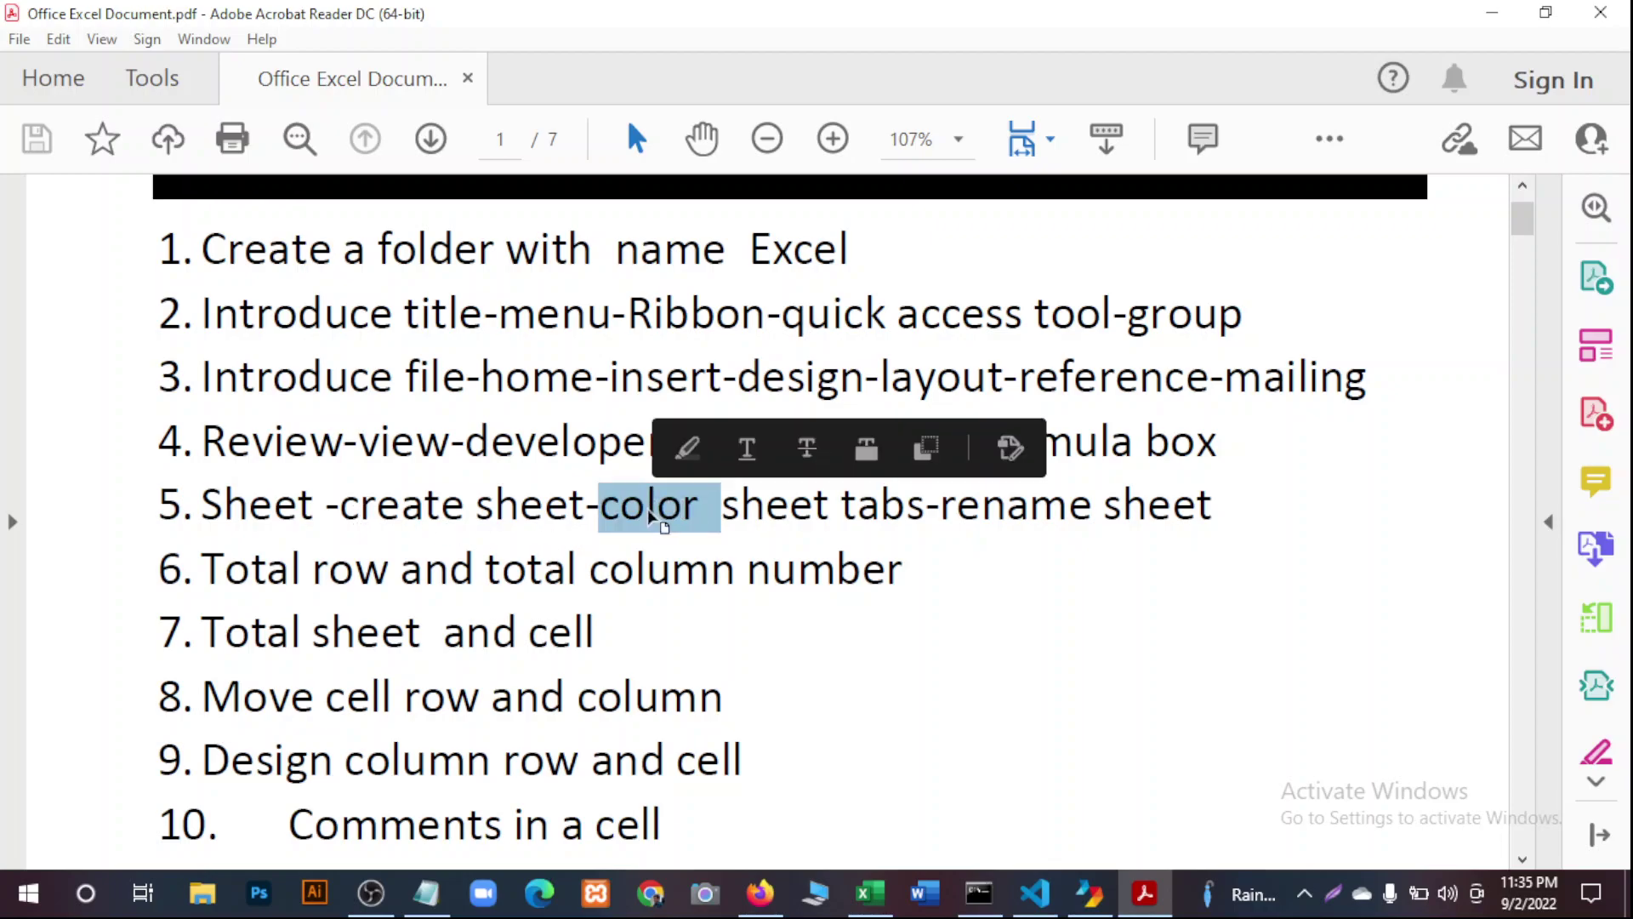
click(1025, 595)
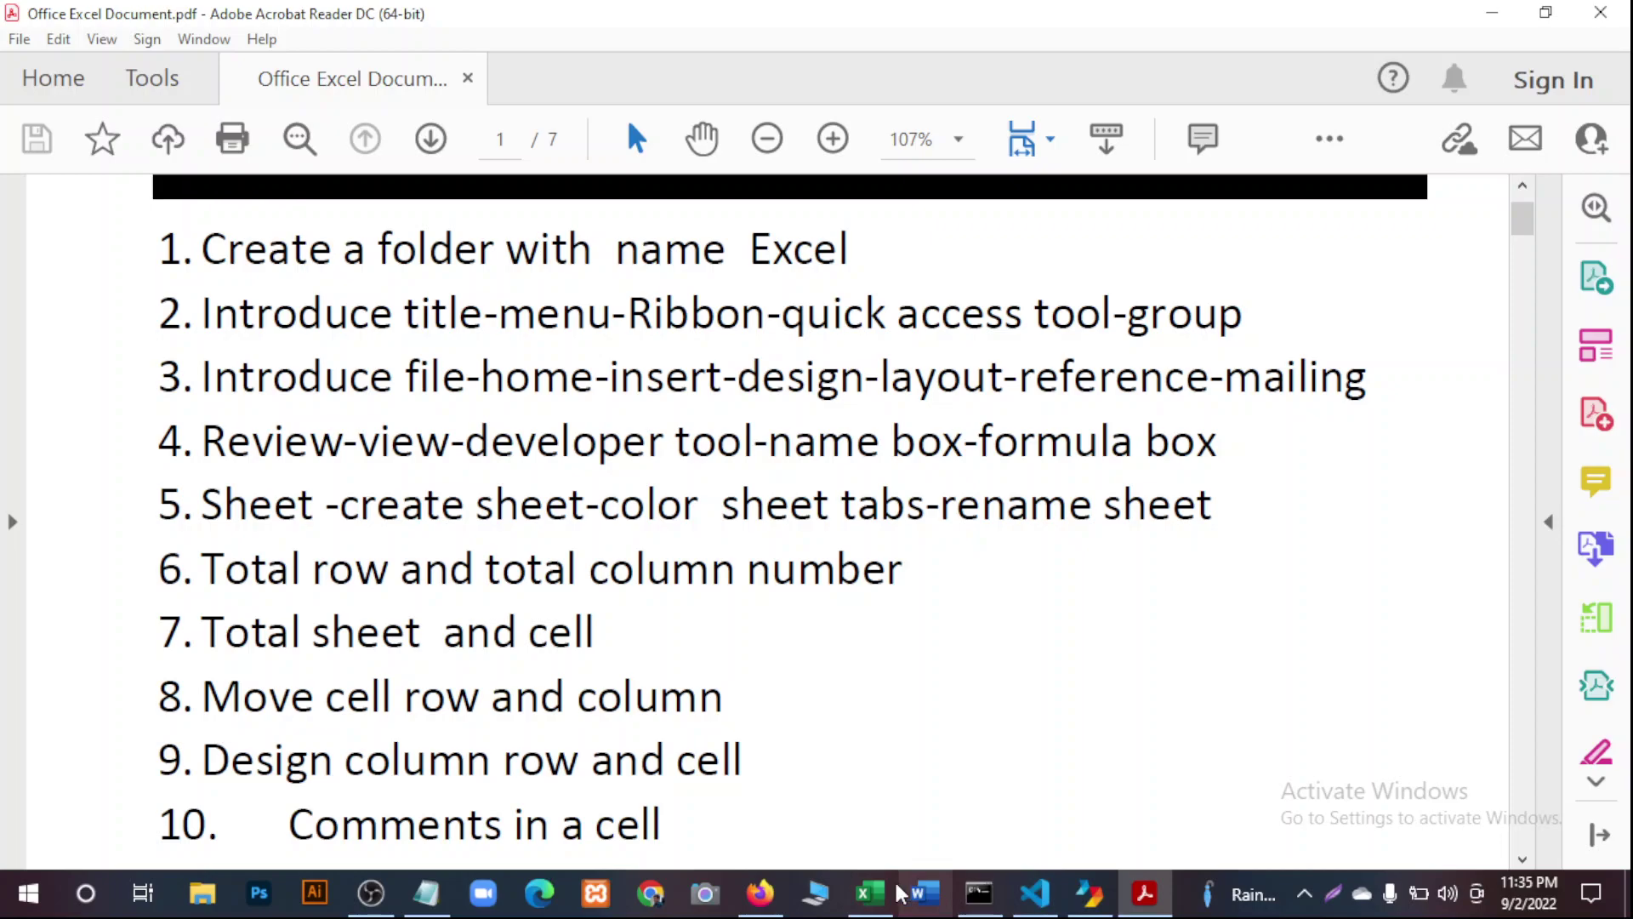
Return to Excel and add five worksheets, Sheet2 through Sheet6, with the + button.
click(867, 893)
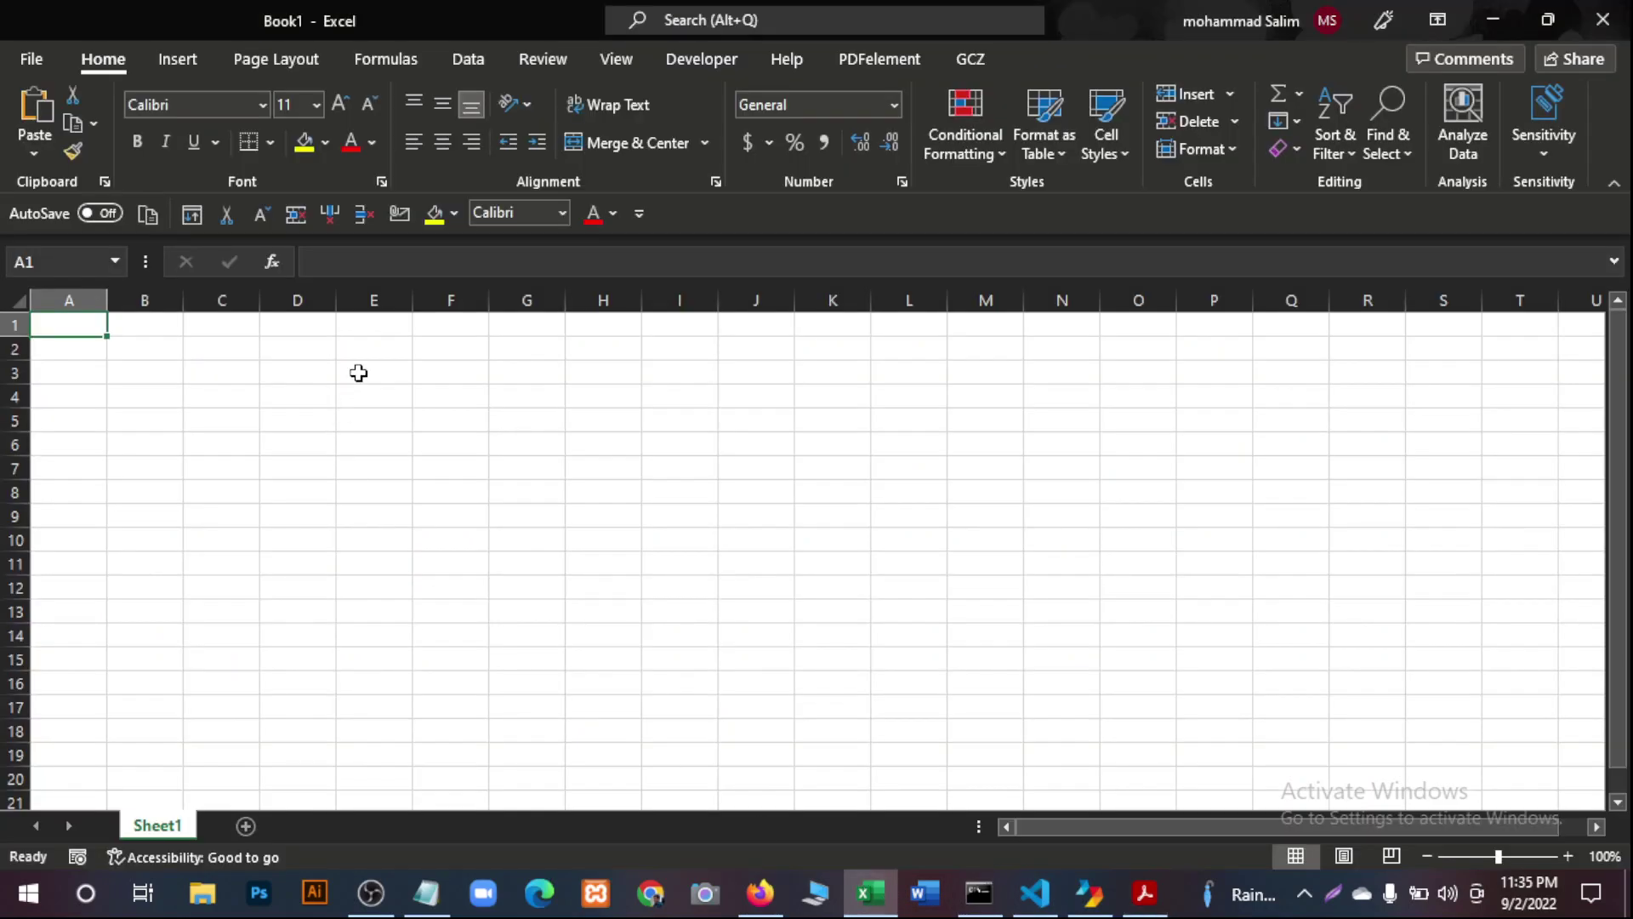
click(180, 462)
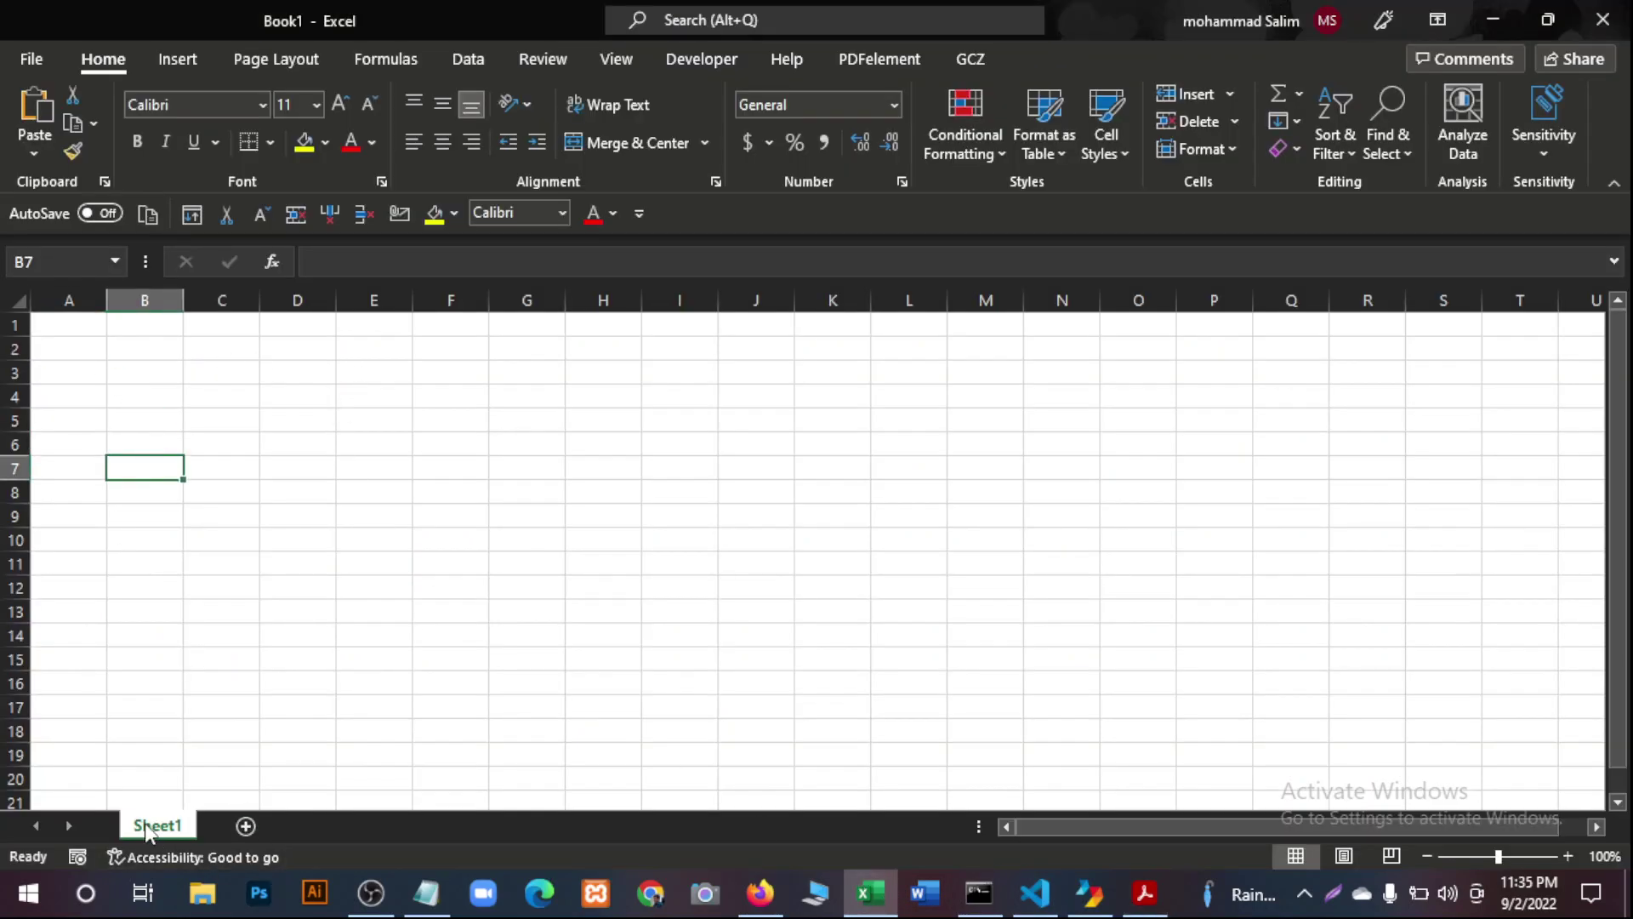
click(244, 825)
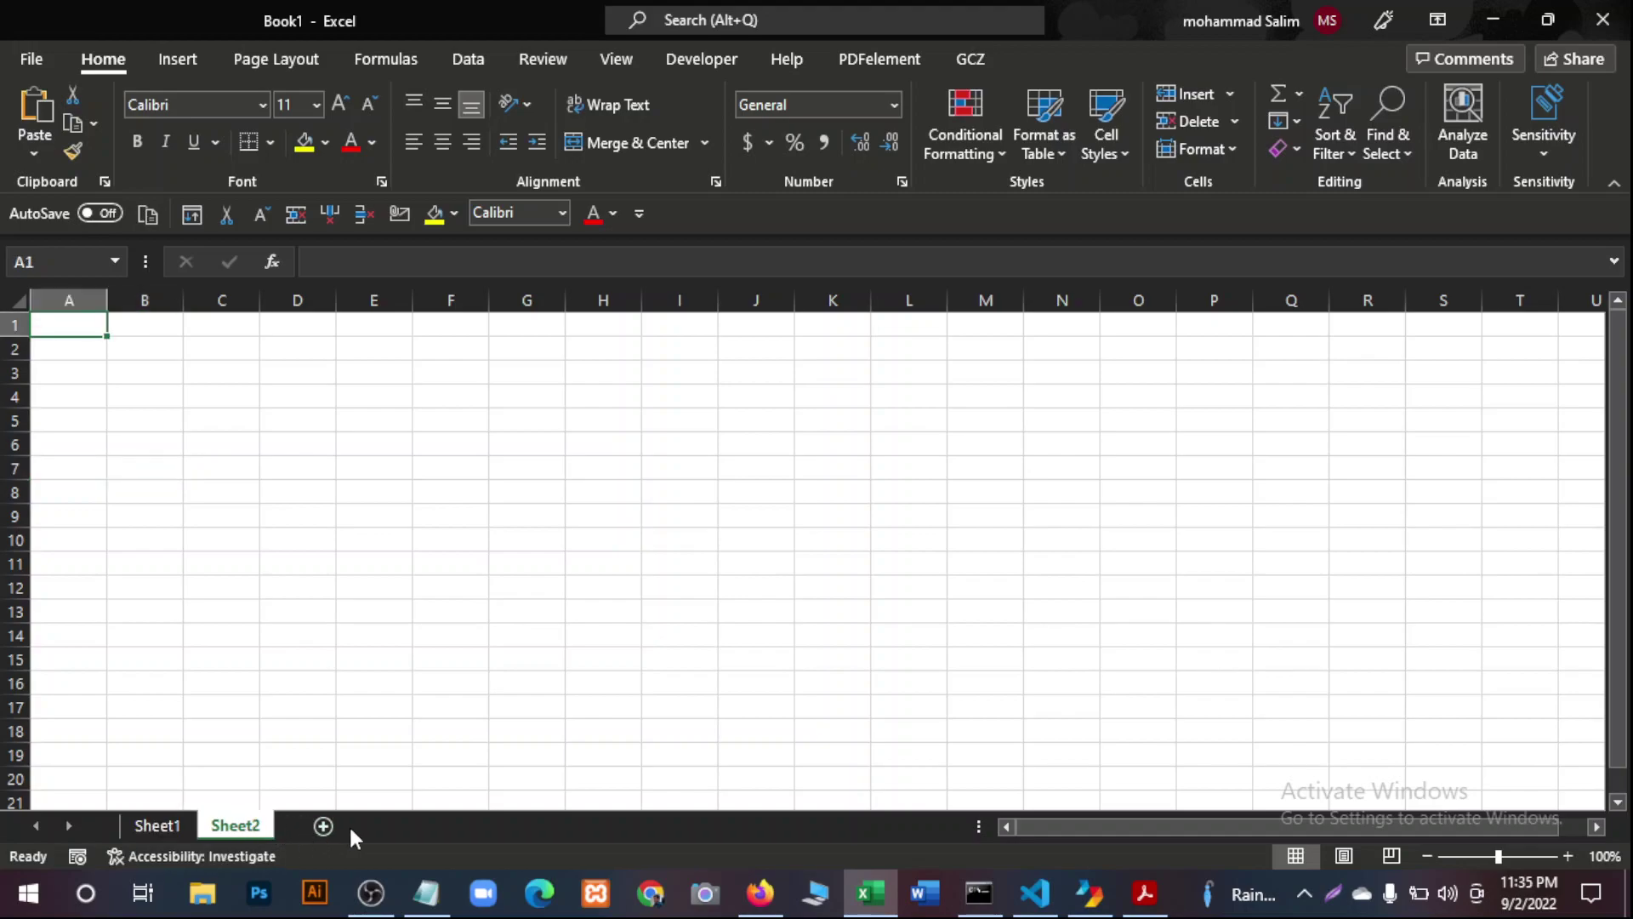
click(323, 827)
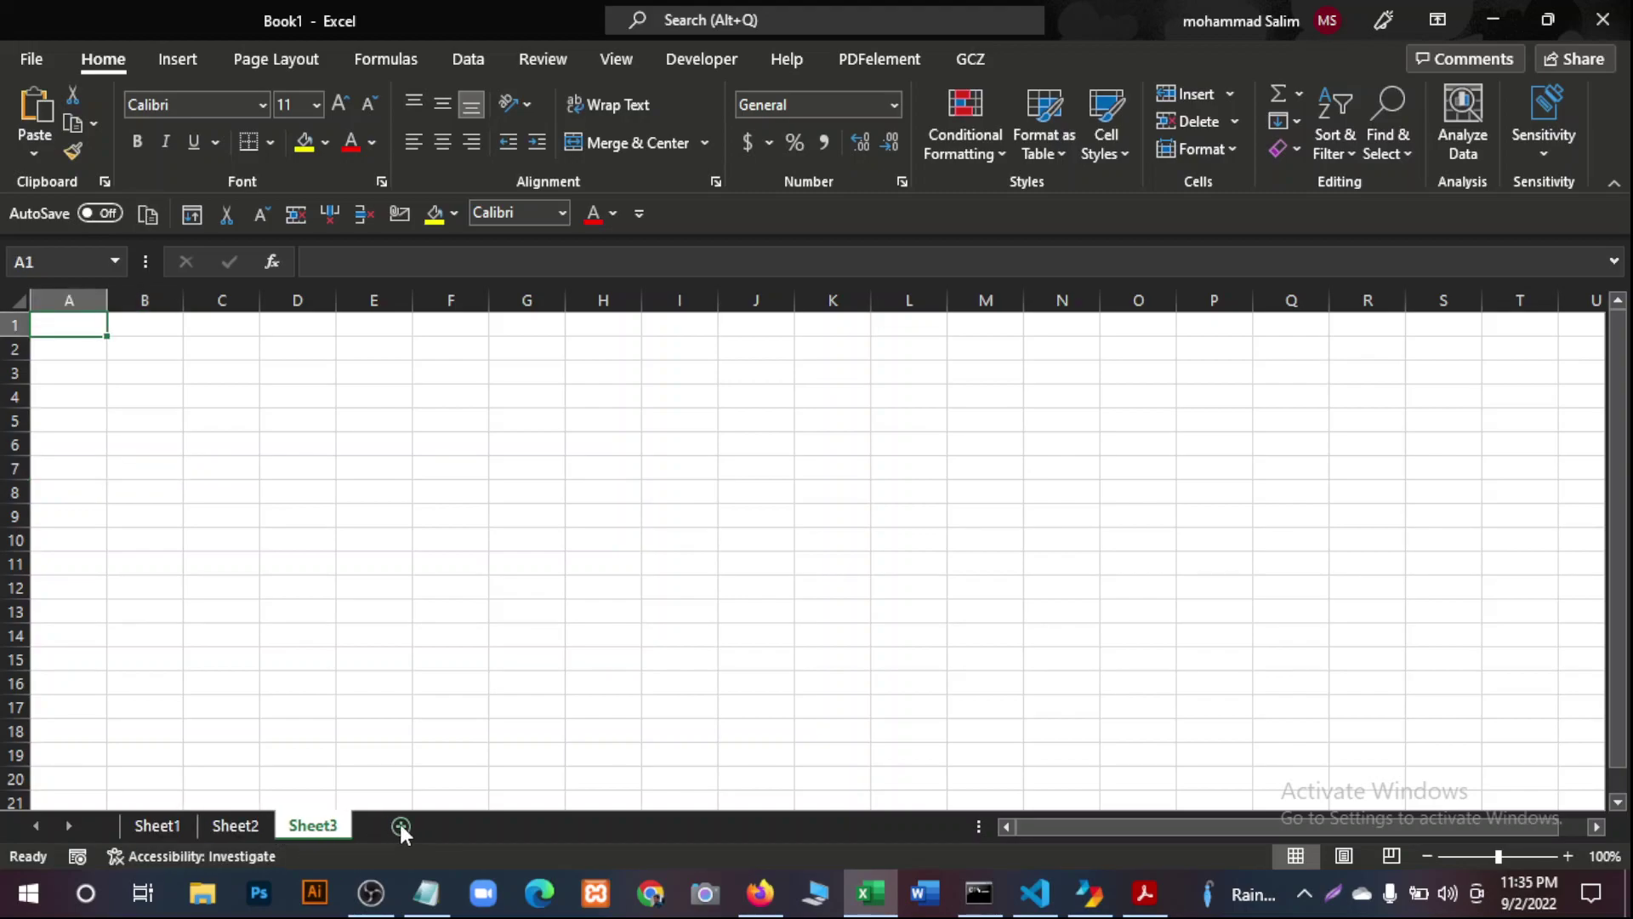
click(400, 826)
click(479, 826)
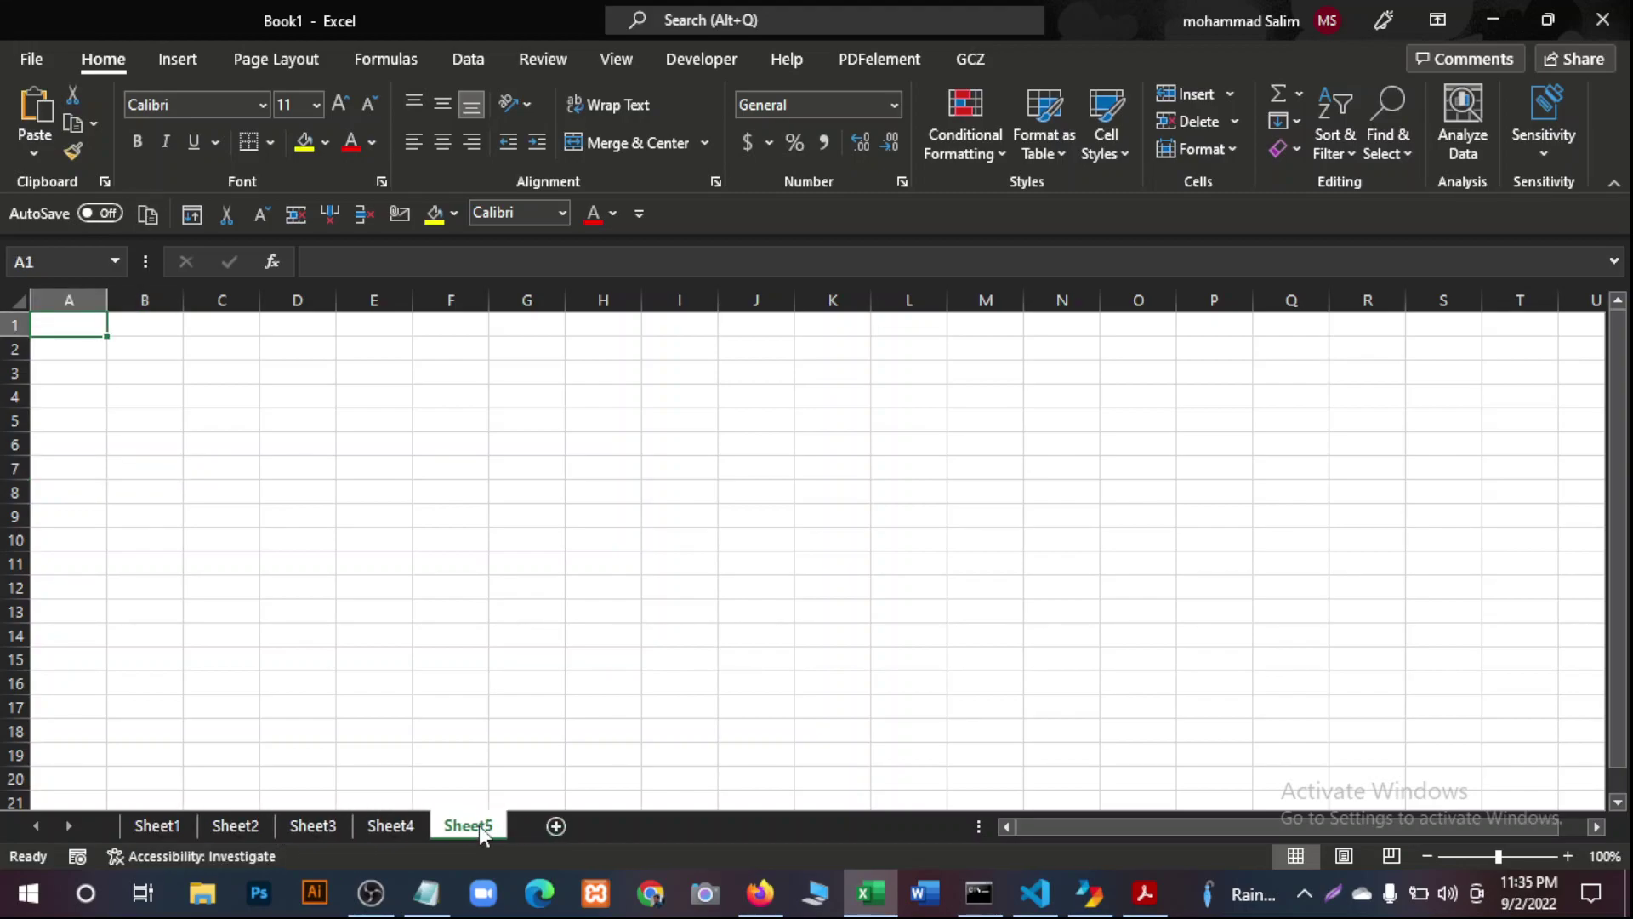
click(556, 830)
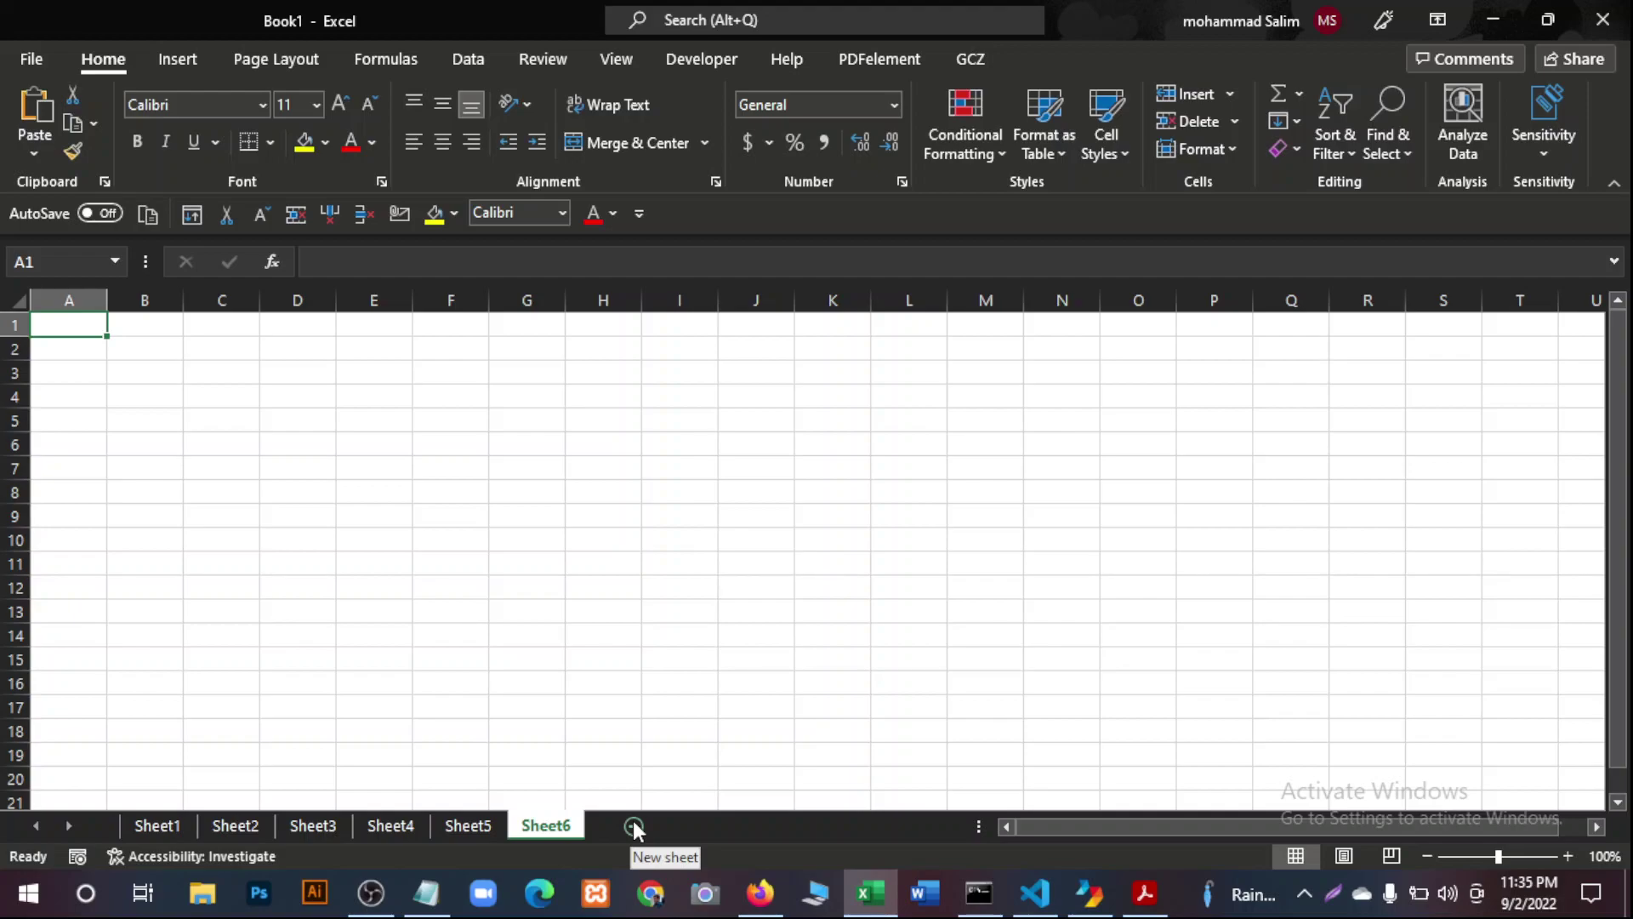
Edit the Sheet1 tab name directly and change it to 'home'.
click(743, 516)
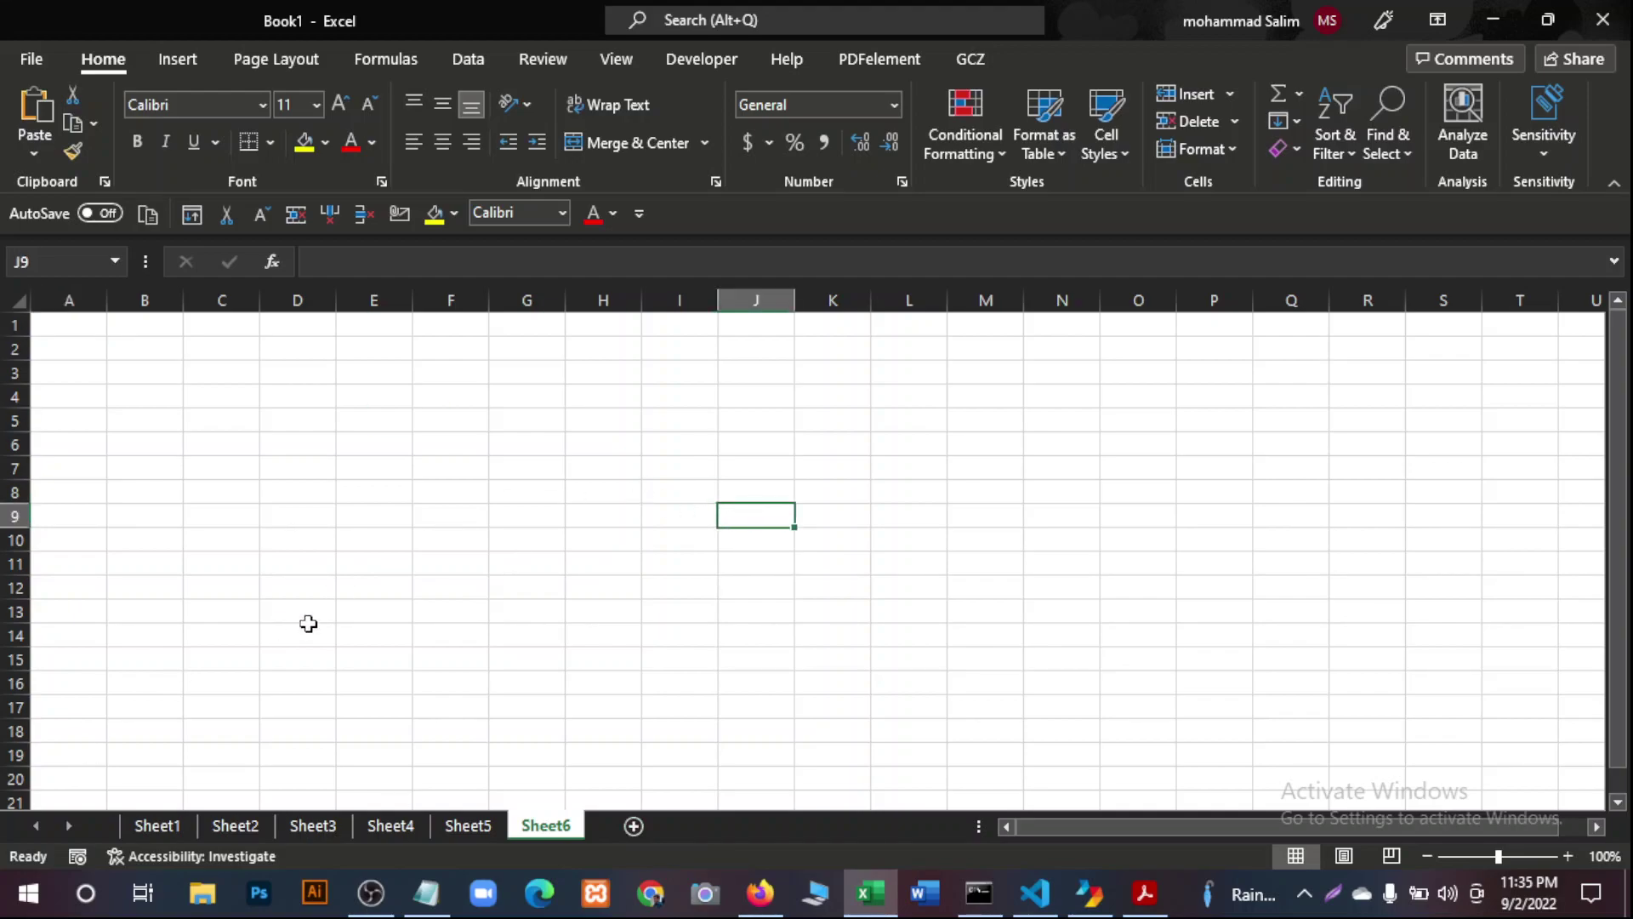
click(166, 829)
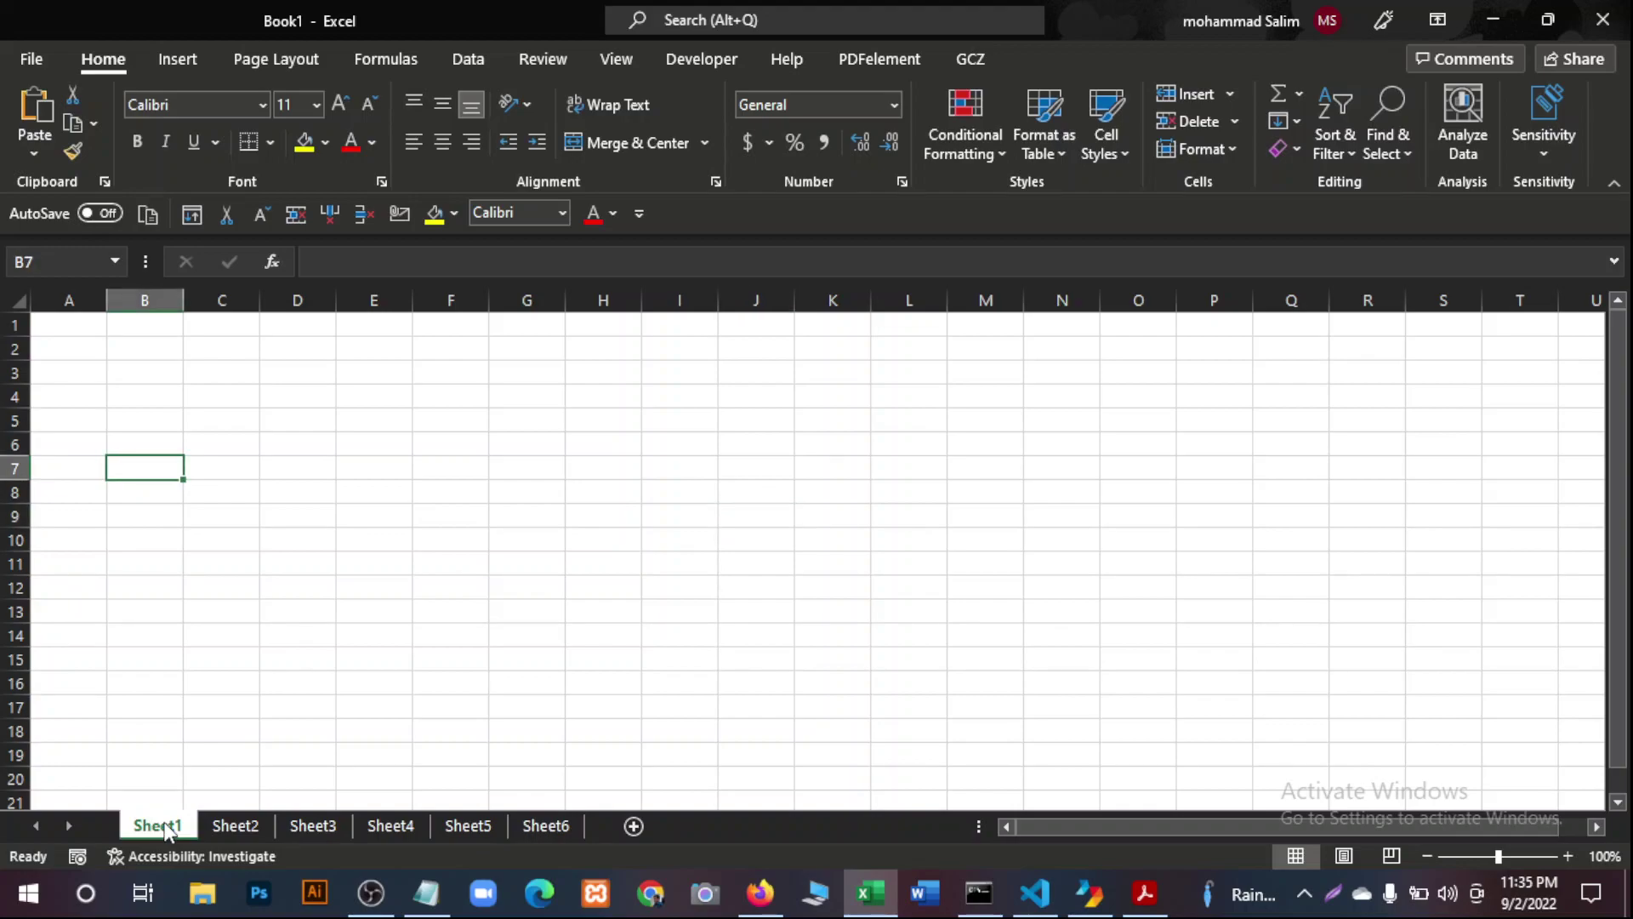
double_click(168, 827)
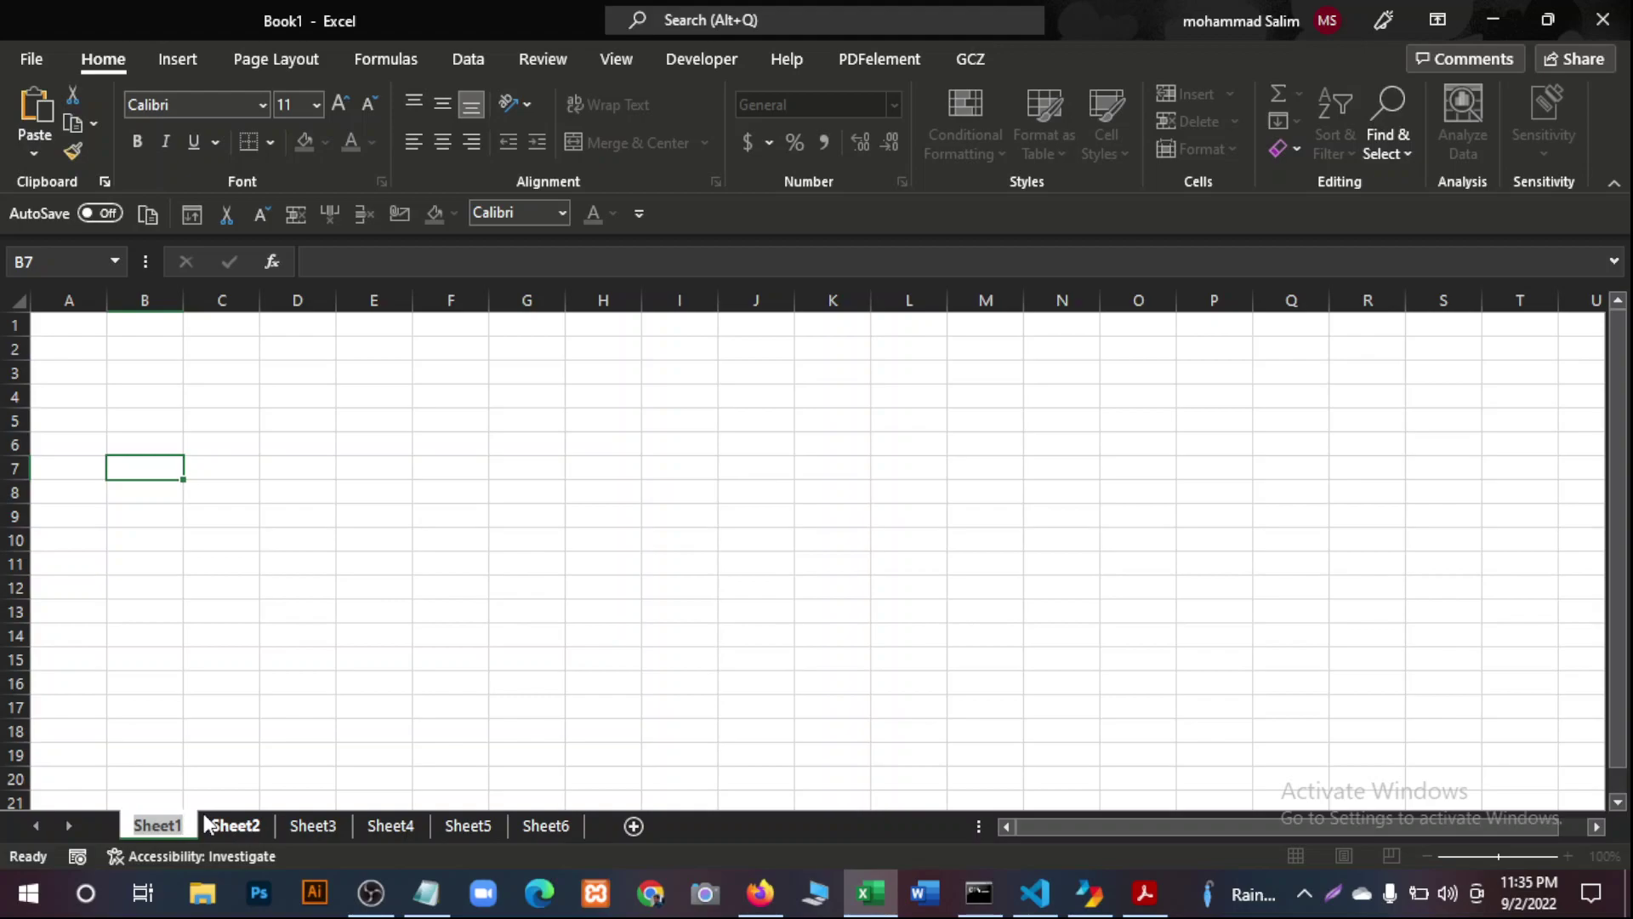
text(hom)
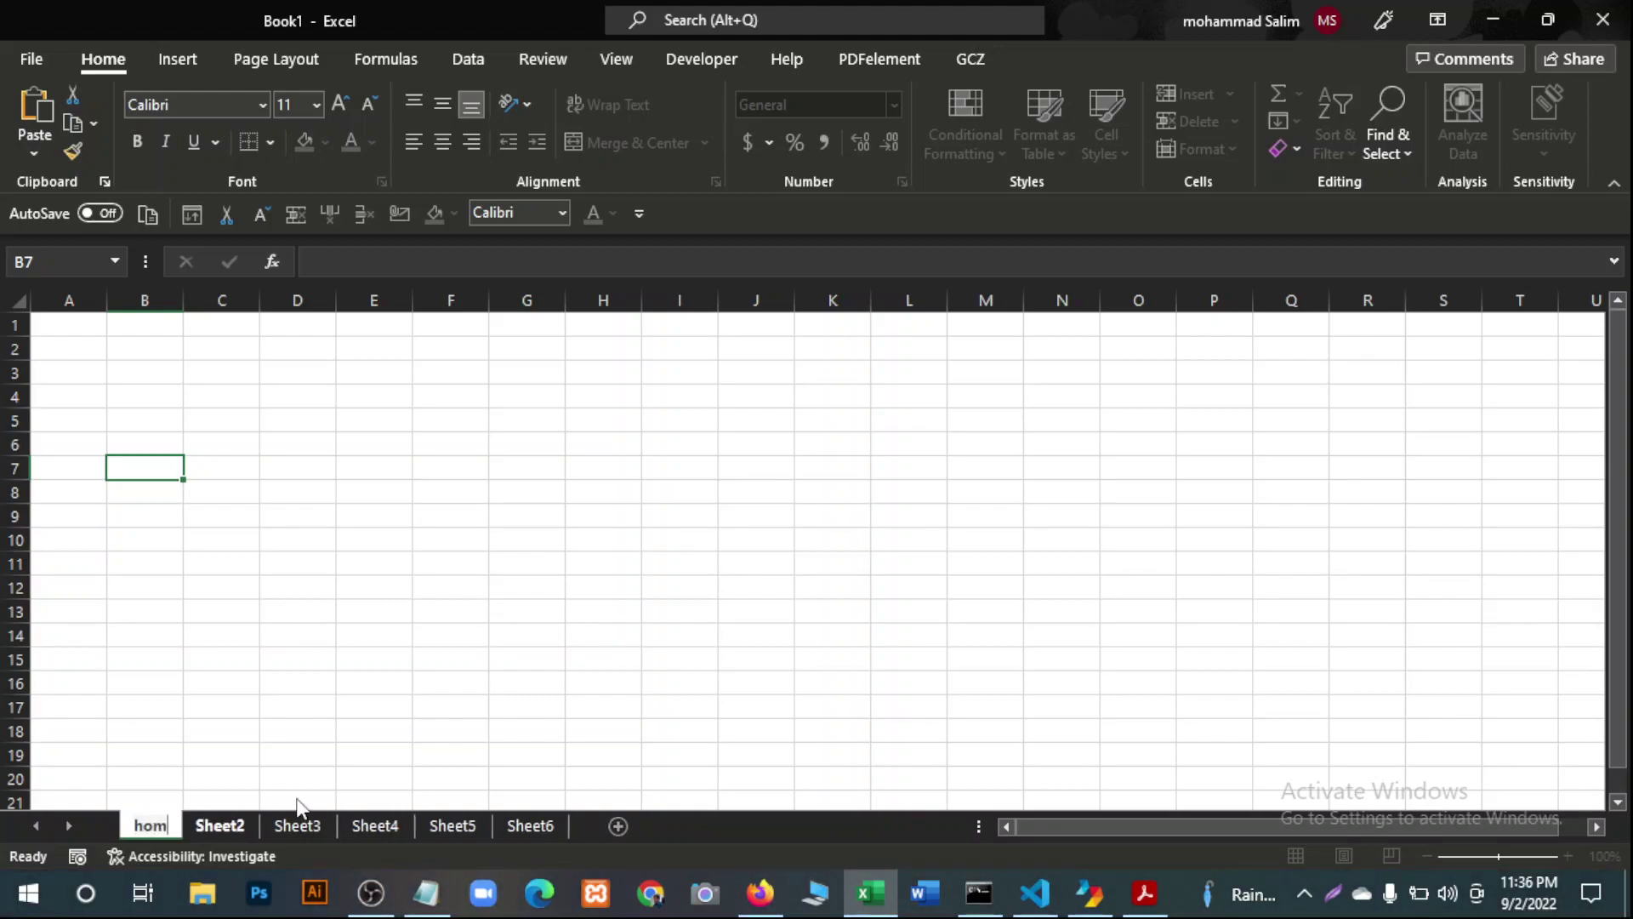
text(ee)
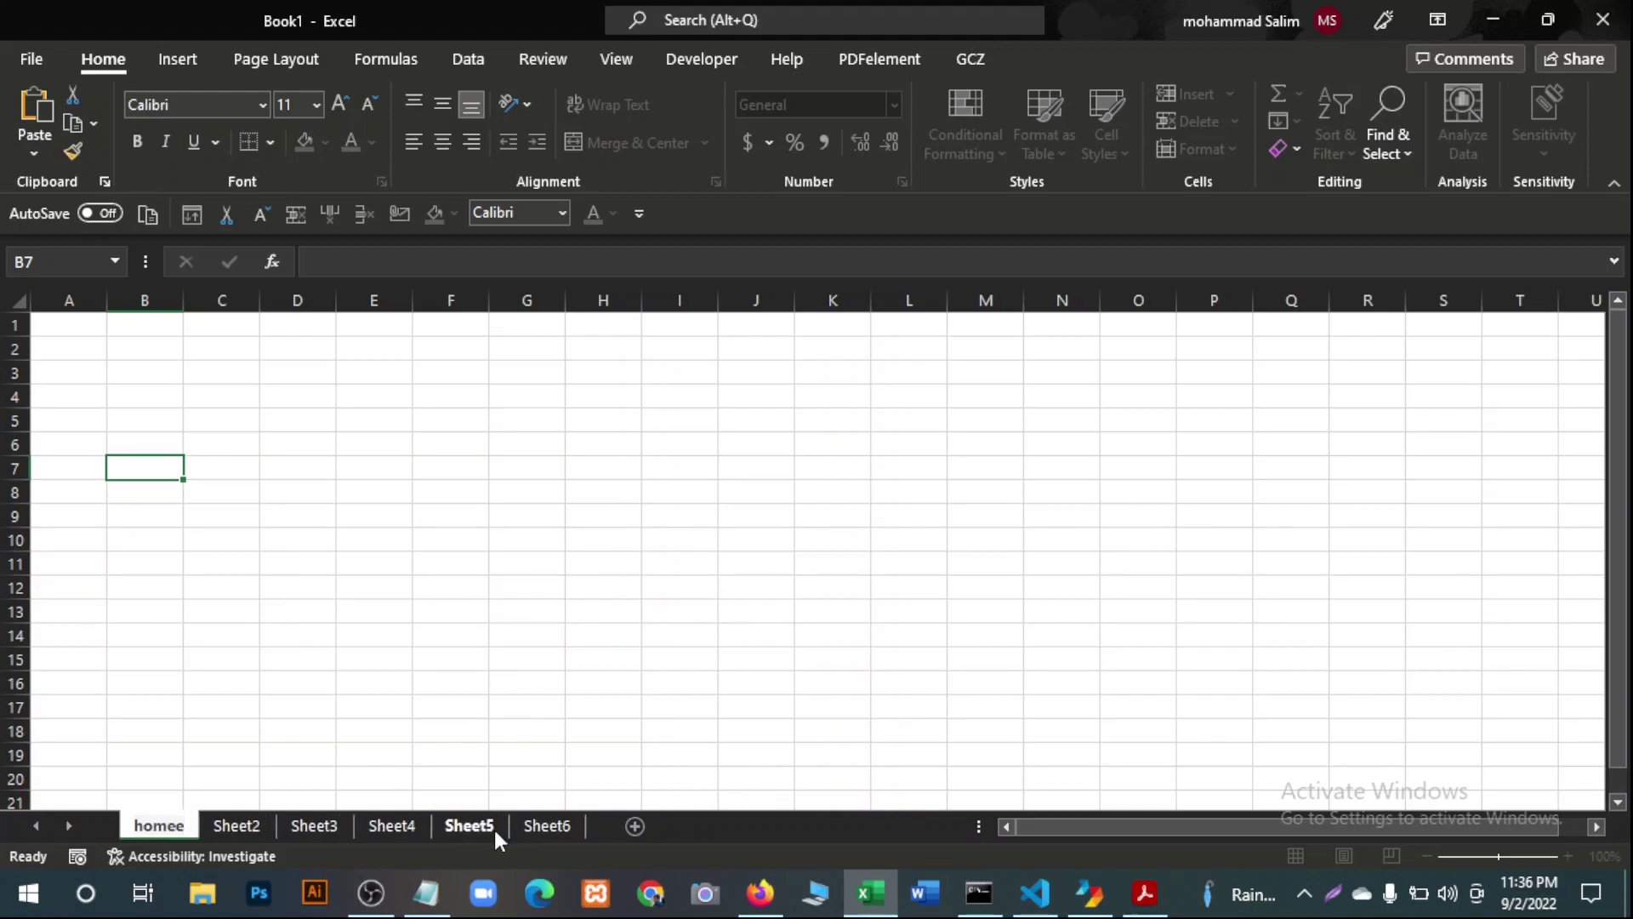
key(BackSpace)
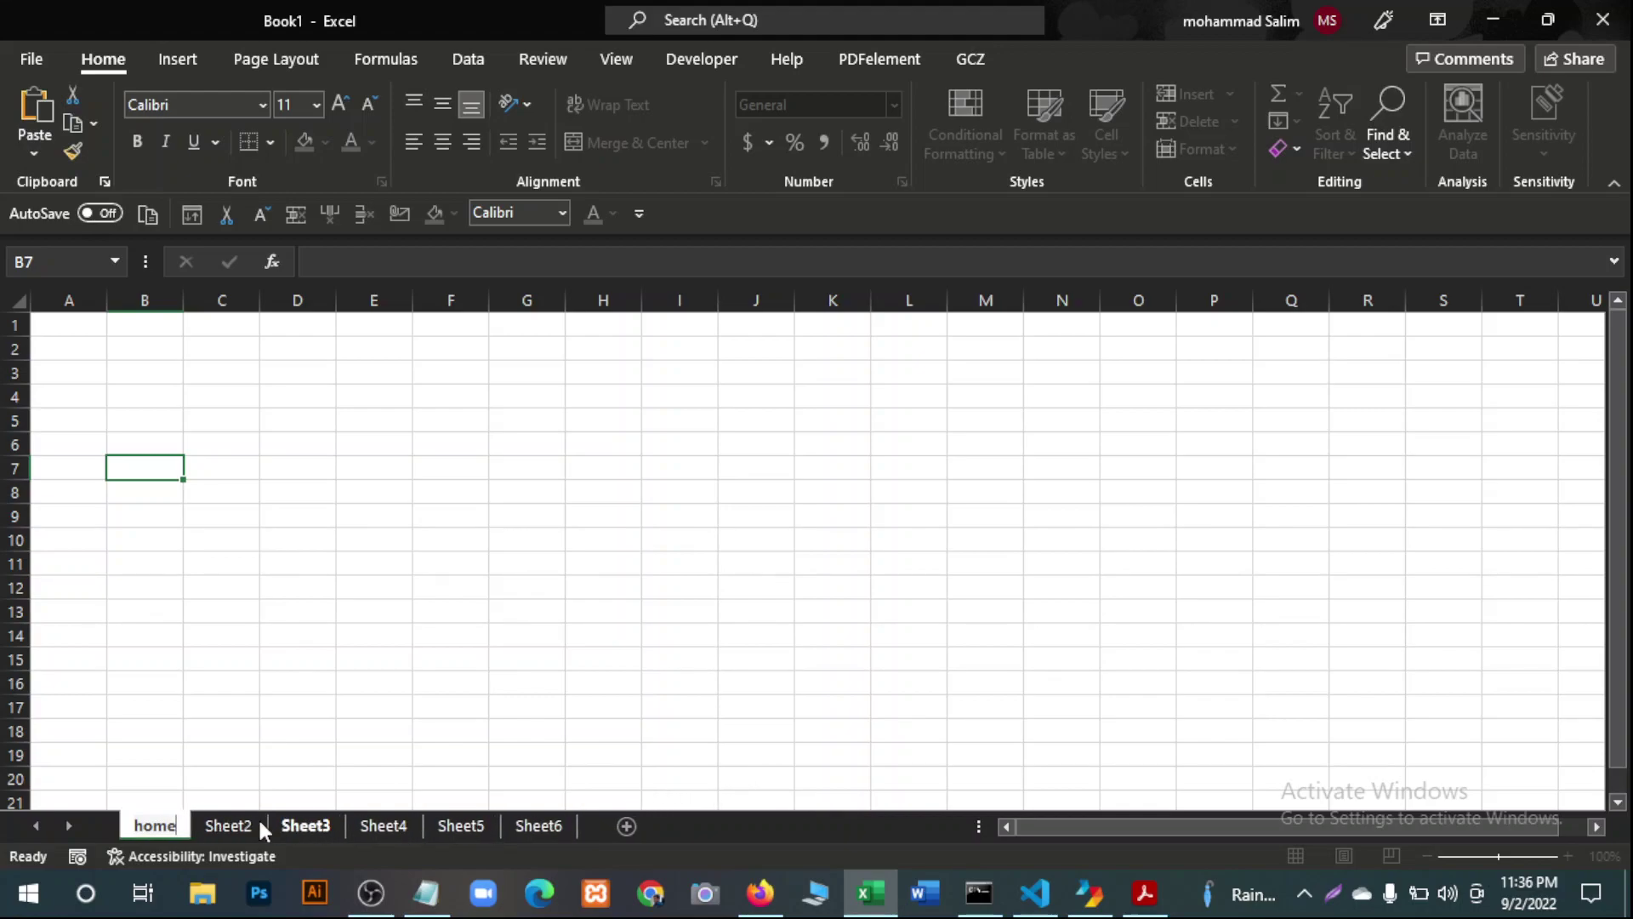
click(223, 827)
click(151, 827)
Set the home sheet's tab colour to standard red from its right-click menu.
right_click(154, 826)
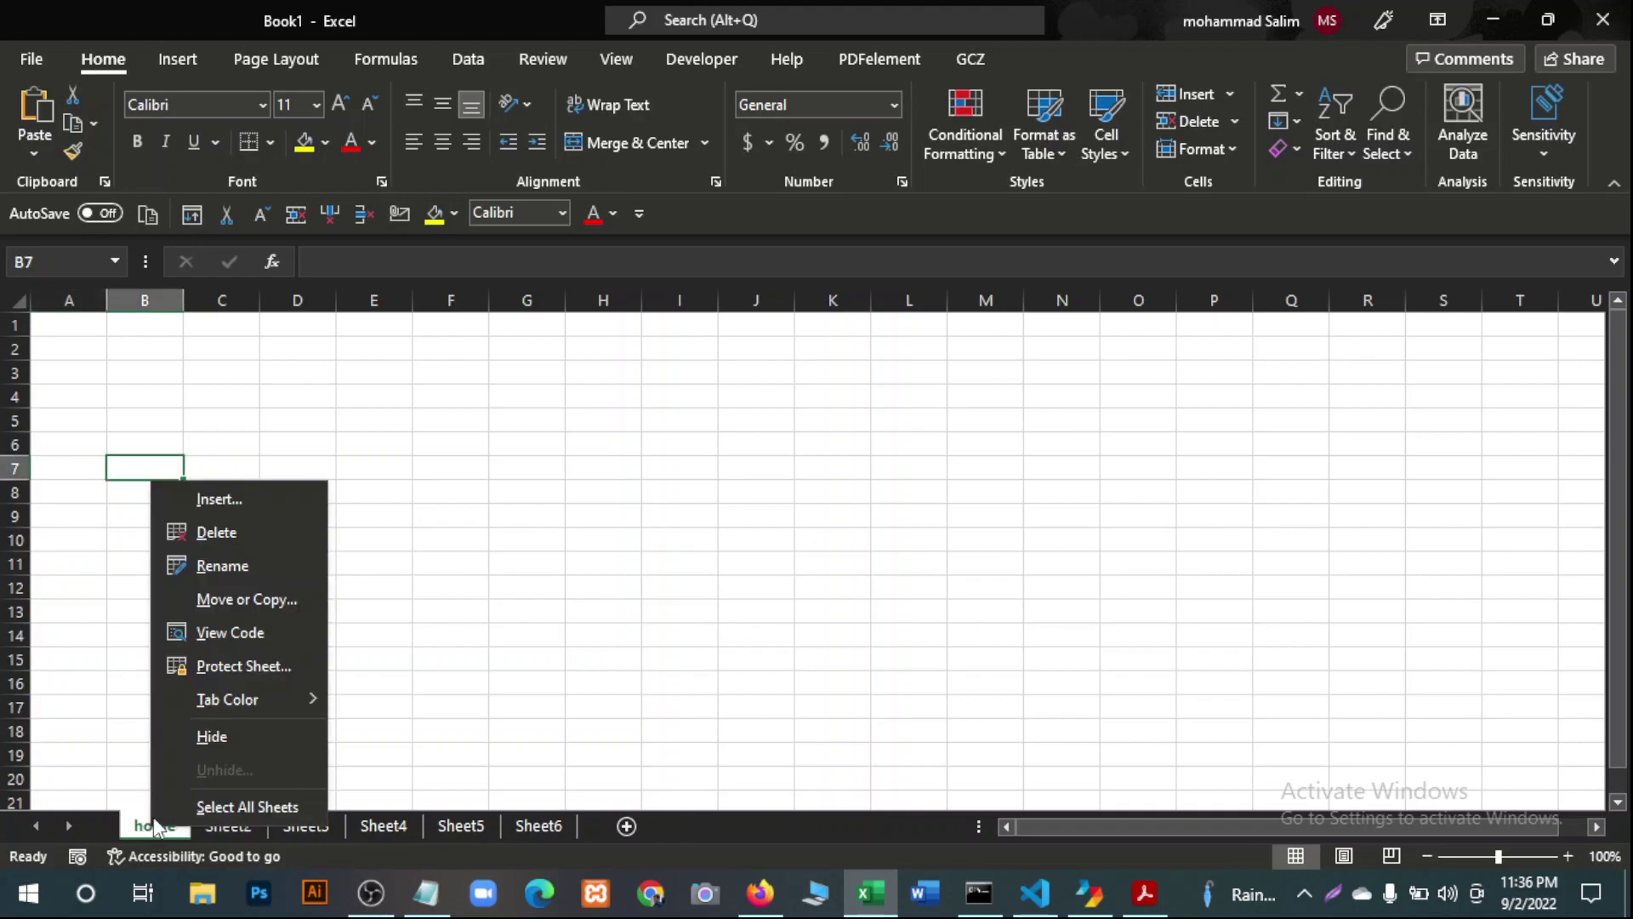
mouse_move(227, 699)
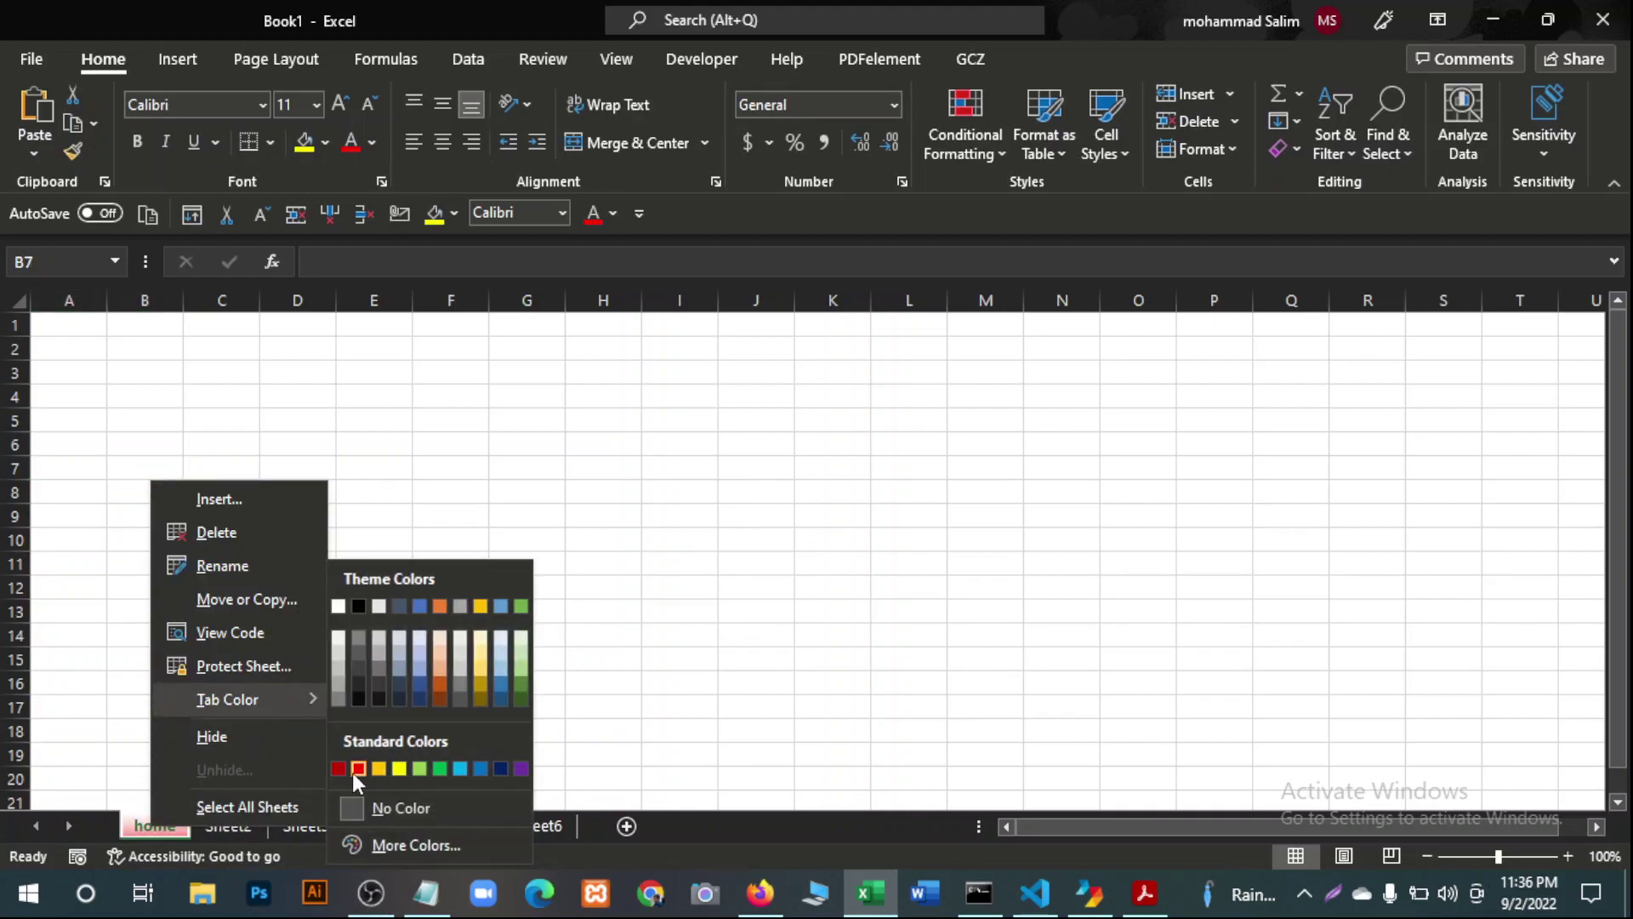
click(358, 769)
click(224, 829)
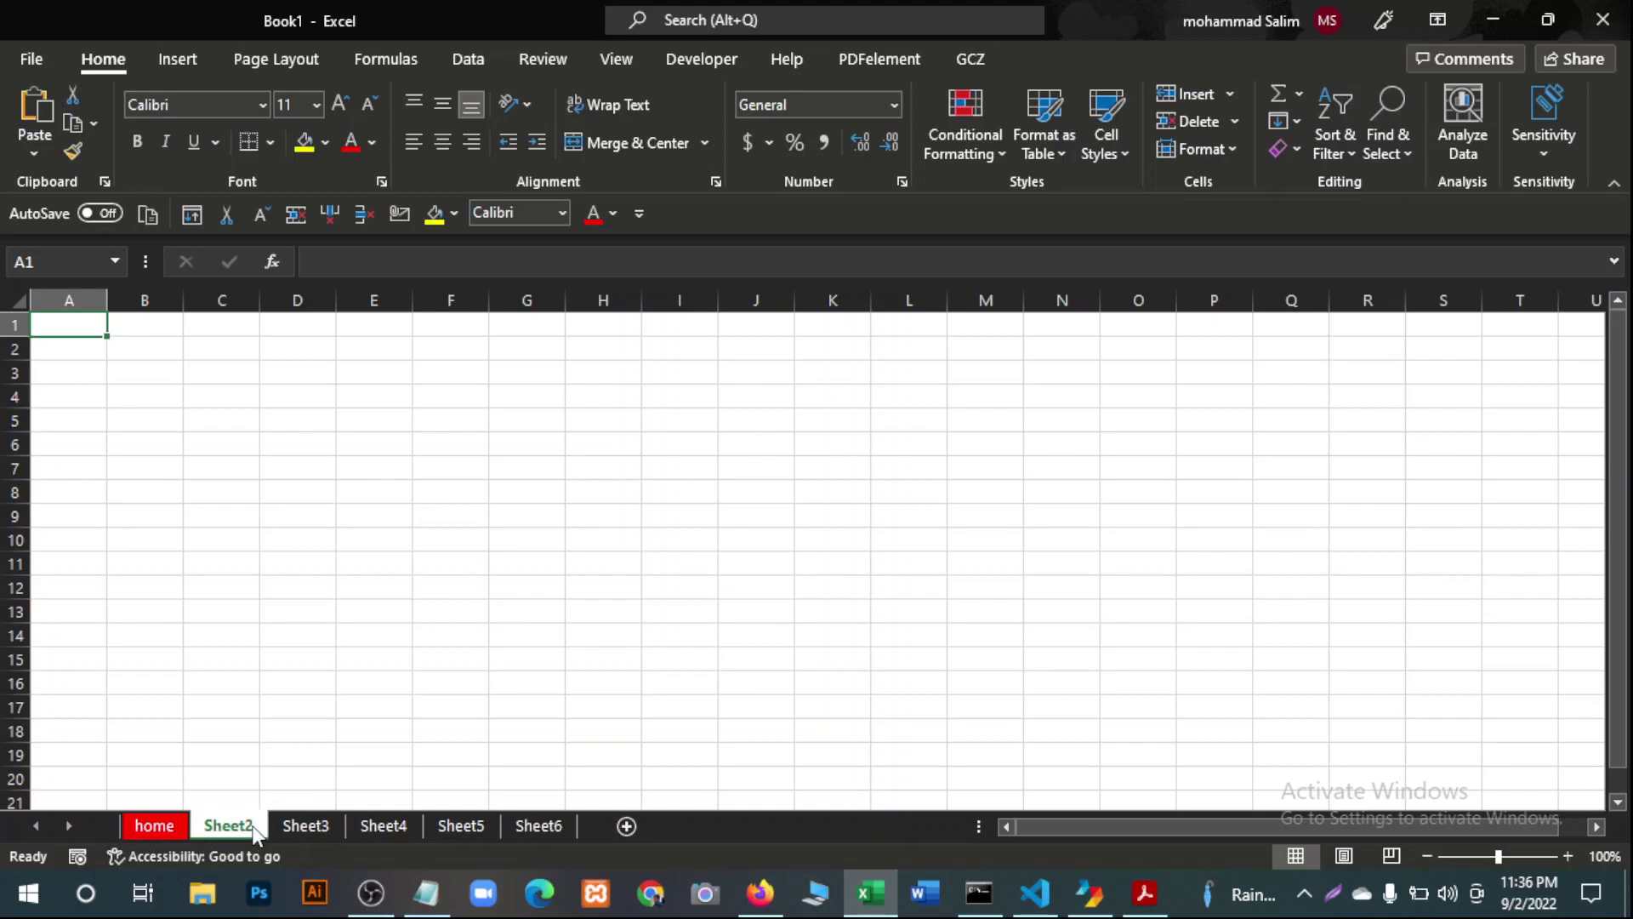
click(156, 826)
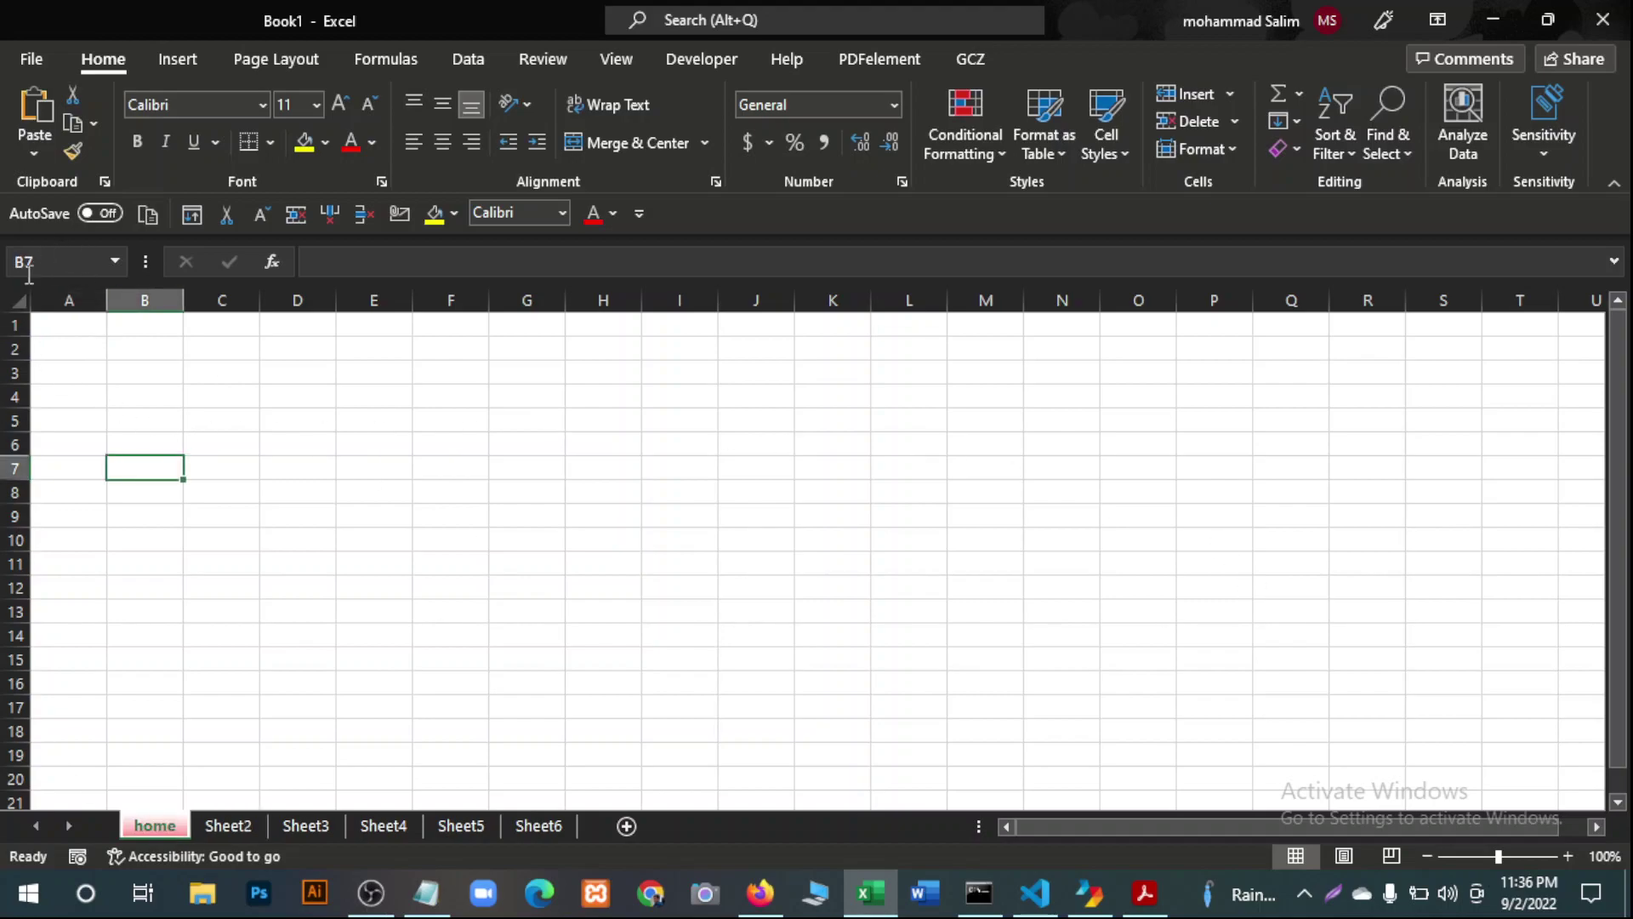
Select all cells on the home sheet, fill them purple, then switch to Sheet2.
click(23, 301)
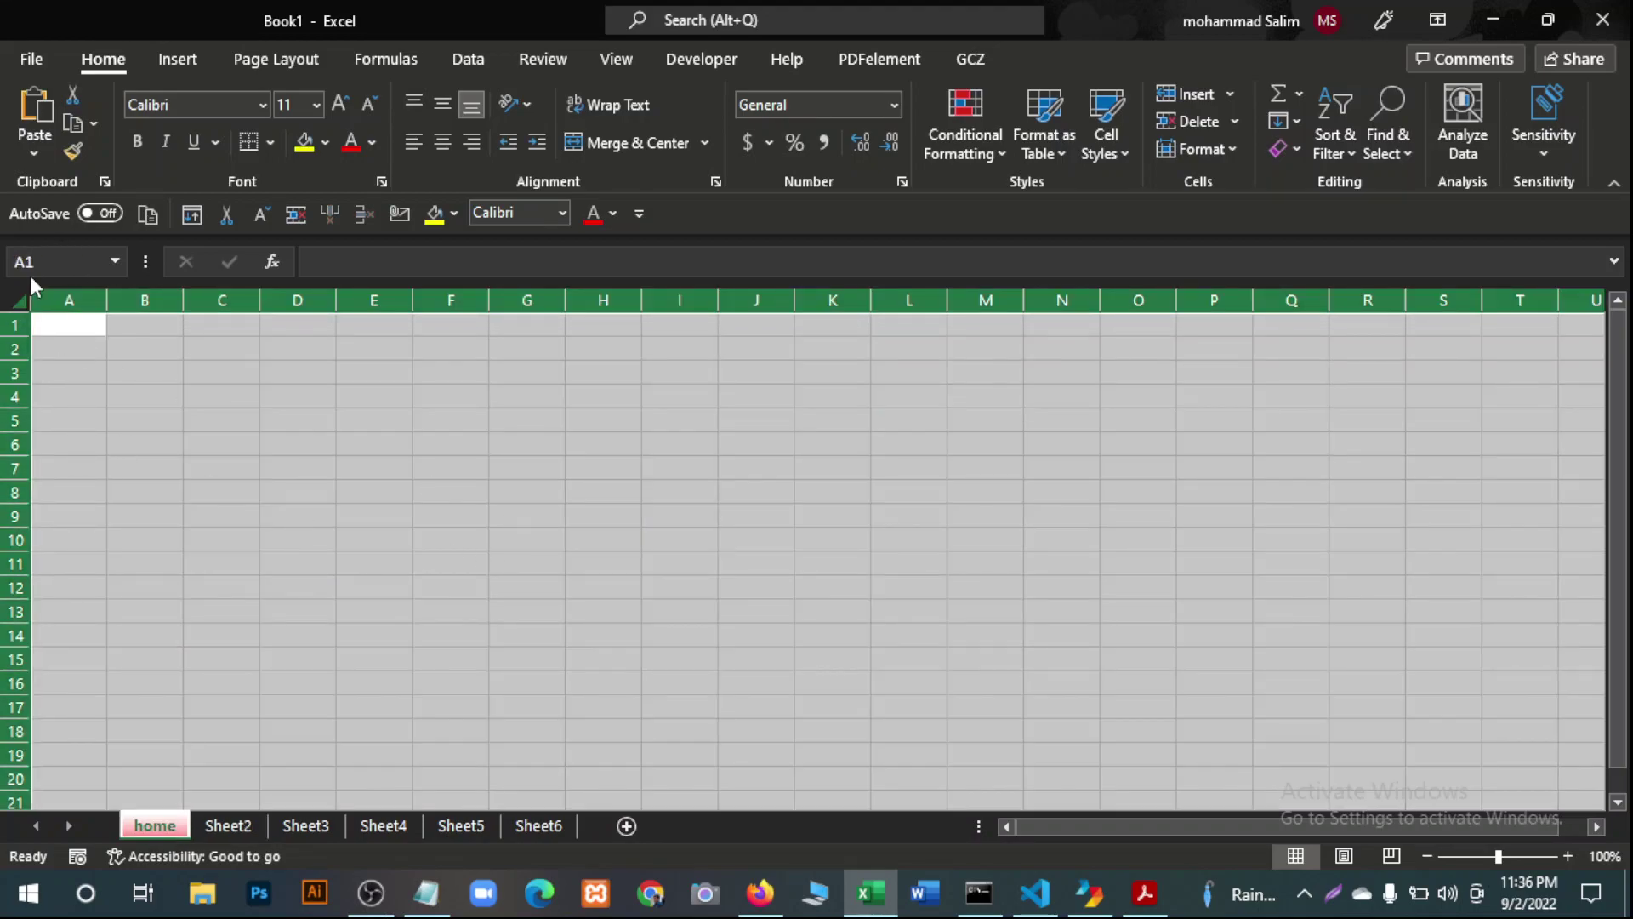
click(324, 142)
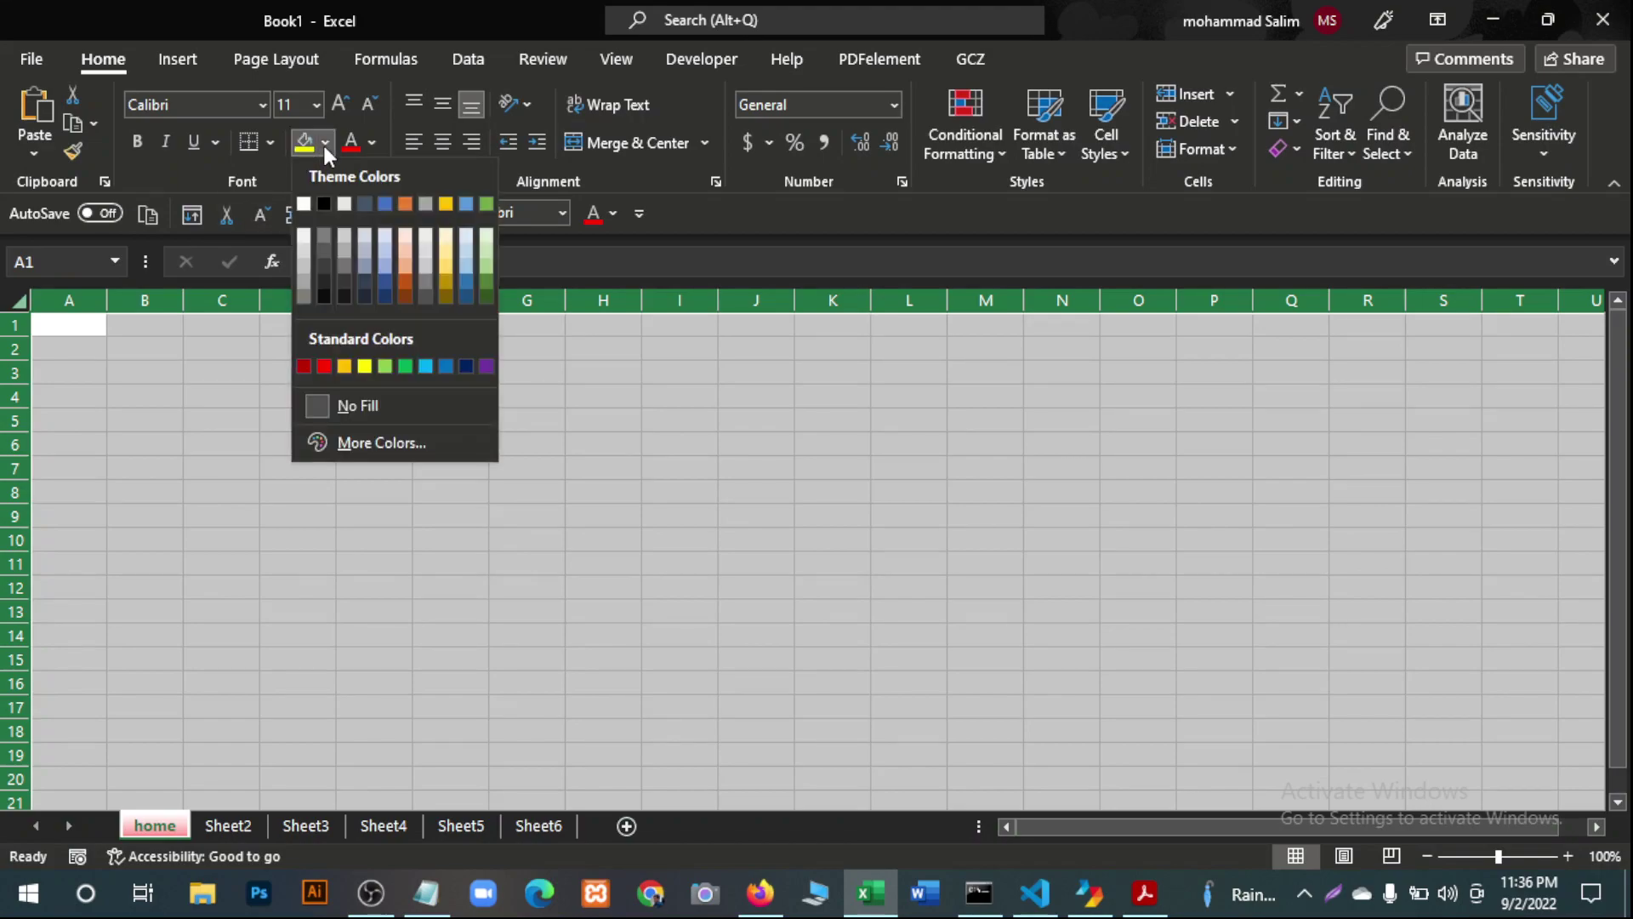
click(483, 364)
click(524, 564)
click(372, 609)
click(771, 449)
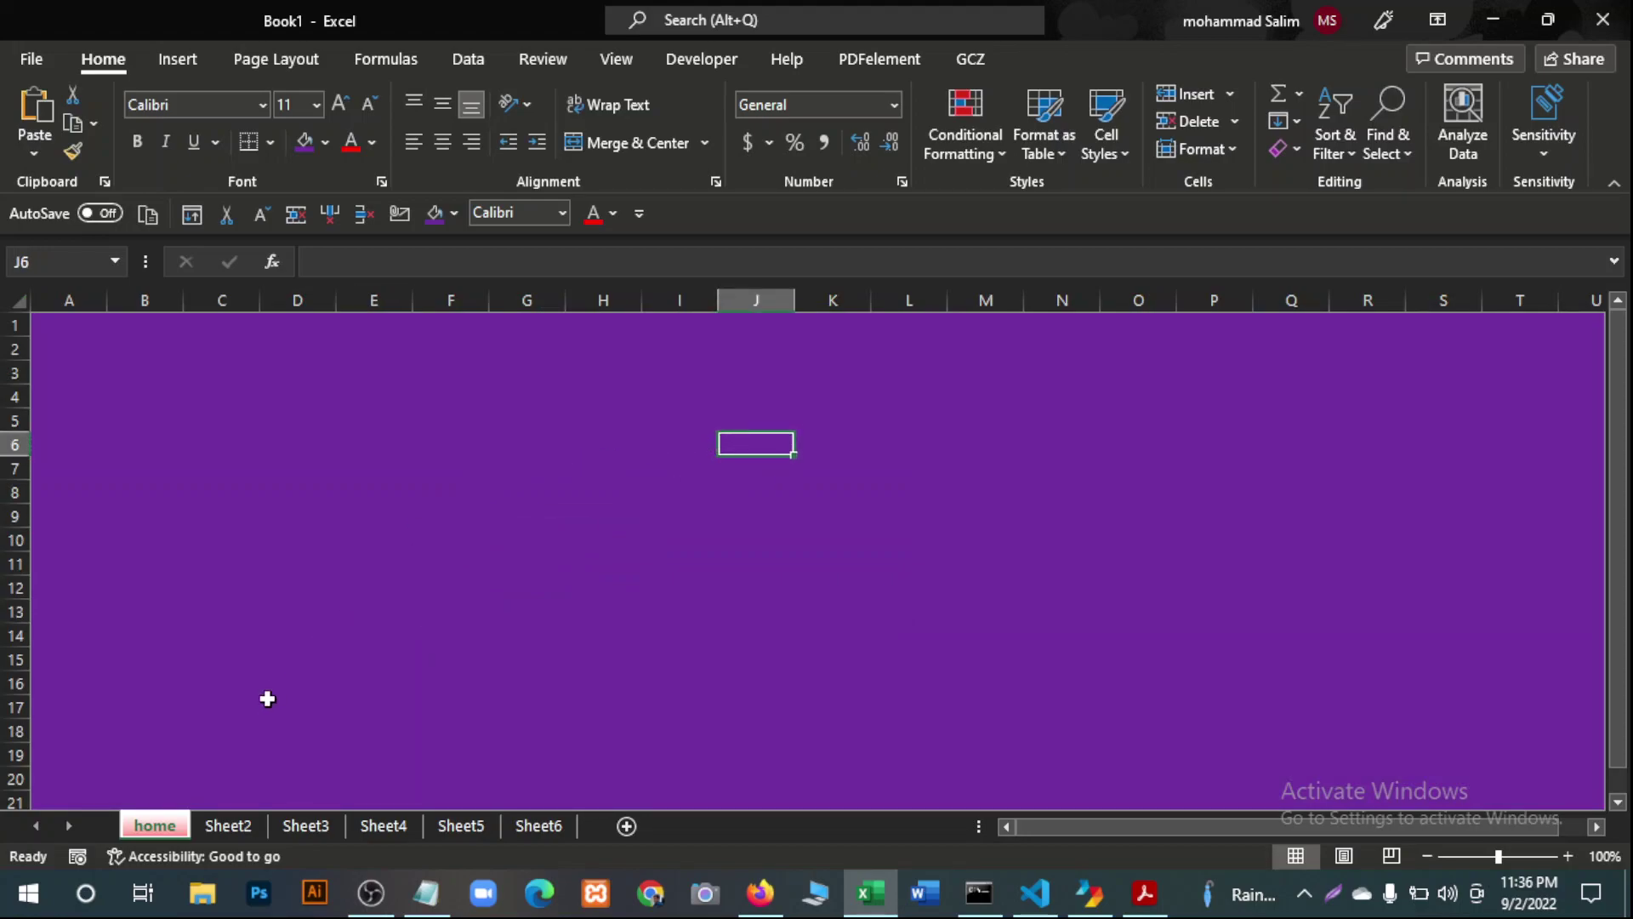
click(239, 830)
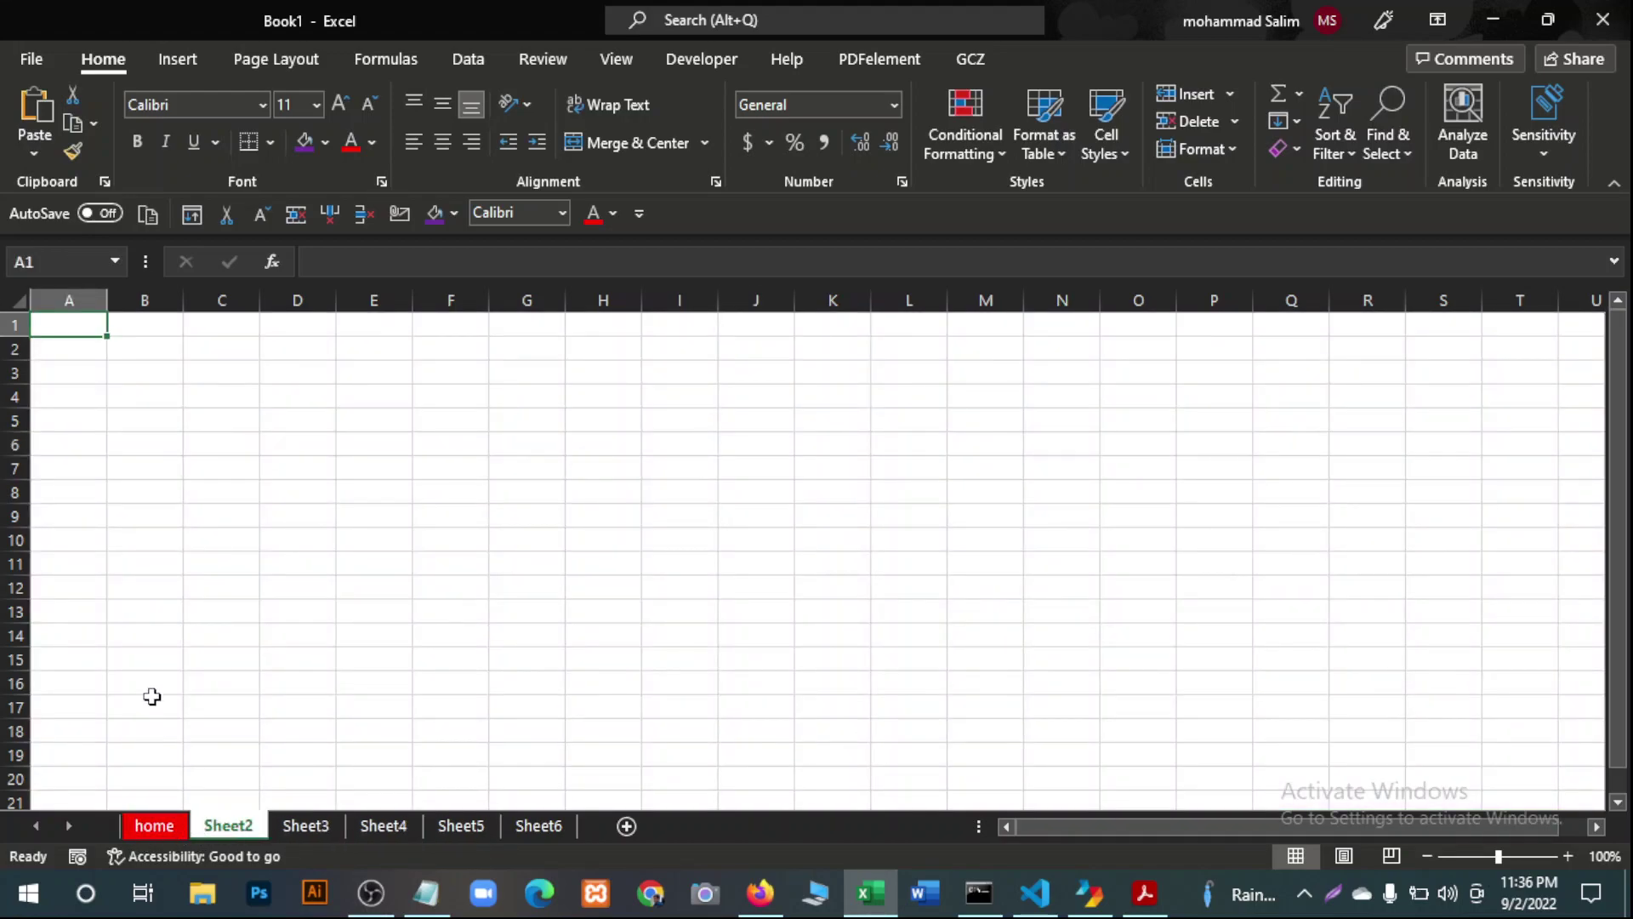
click(1148, 894)
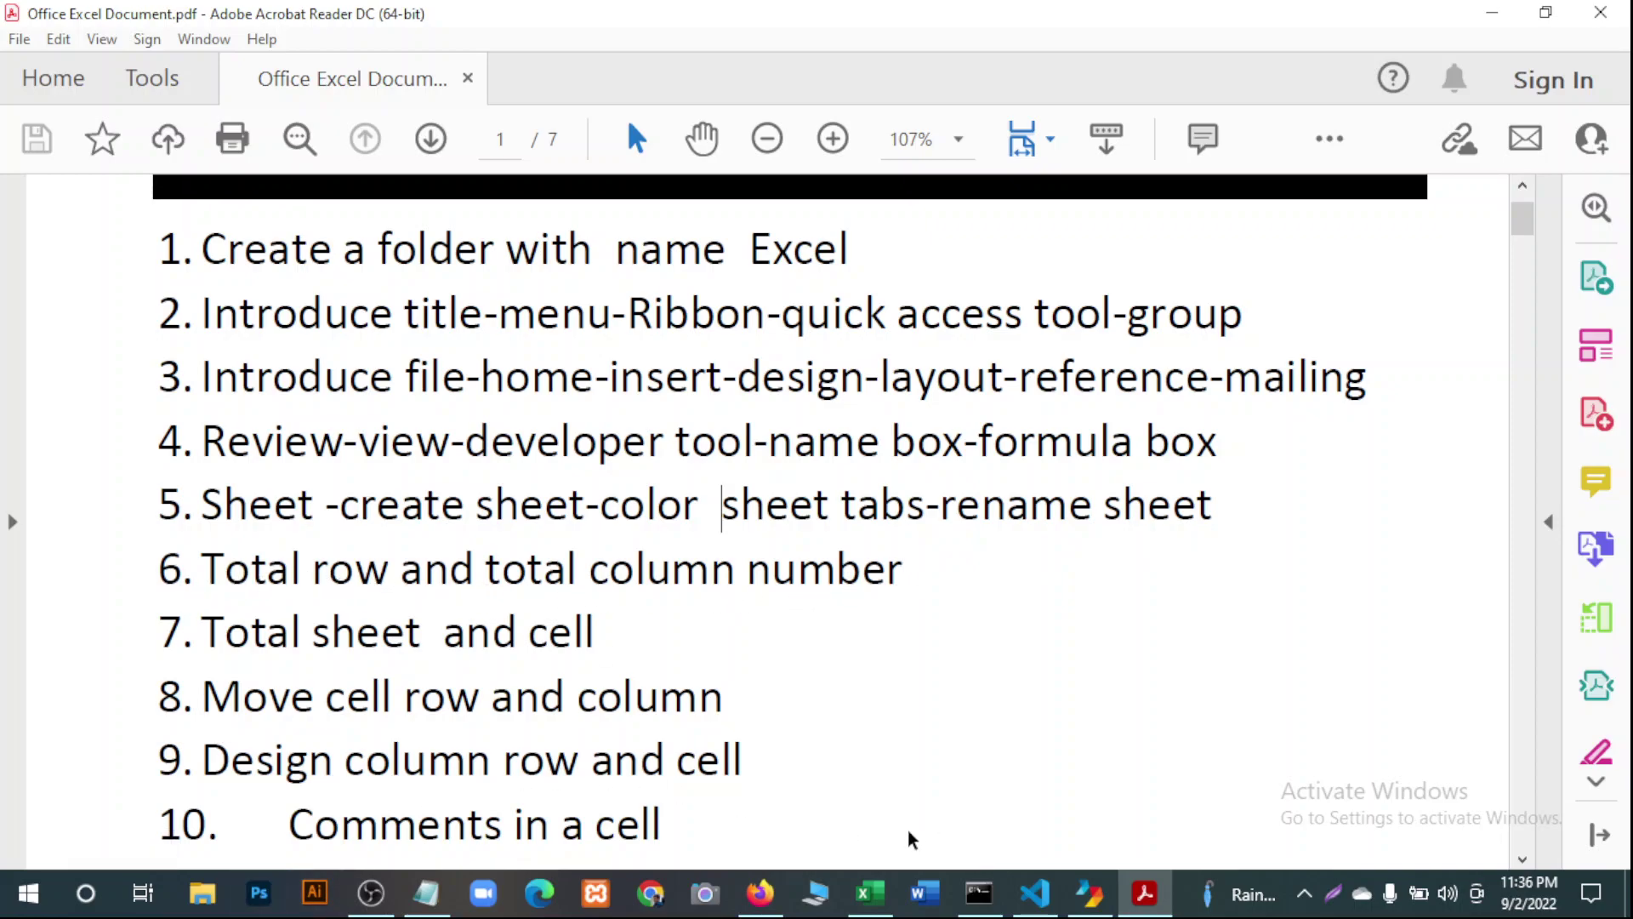
click(868, 893)
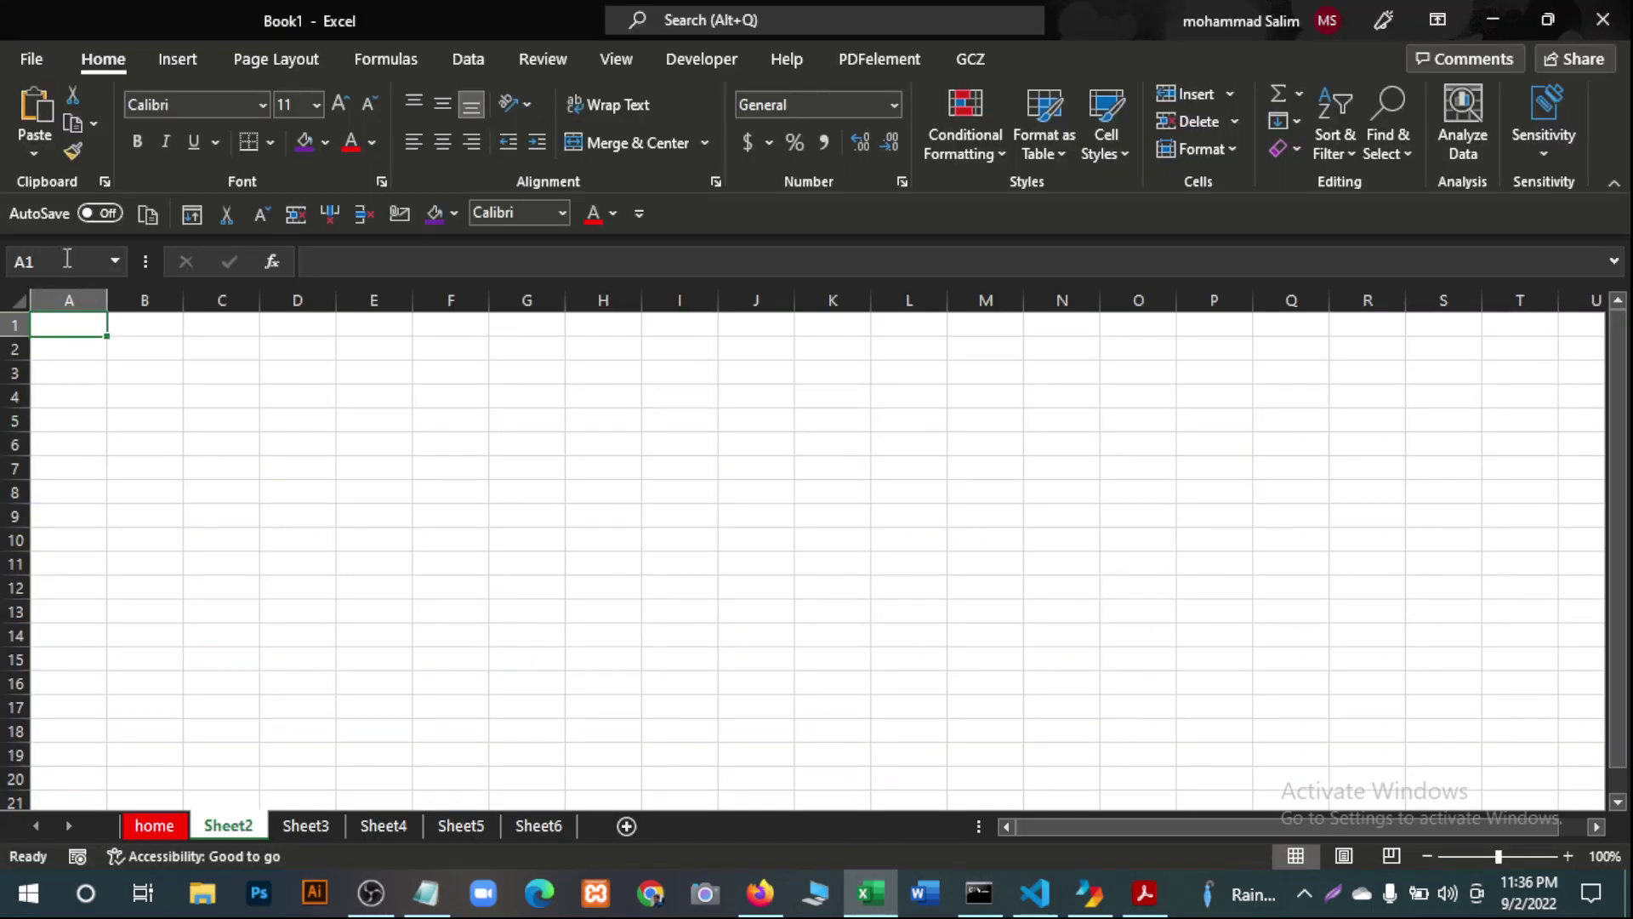
click(78, 293)
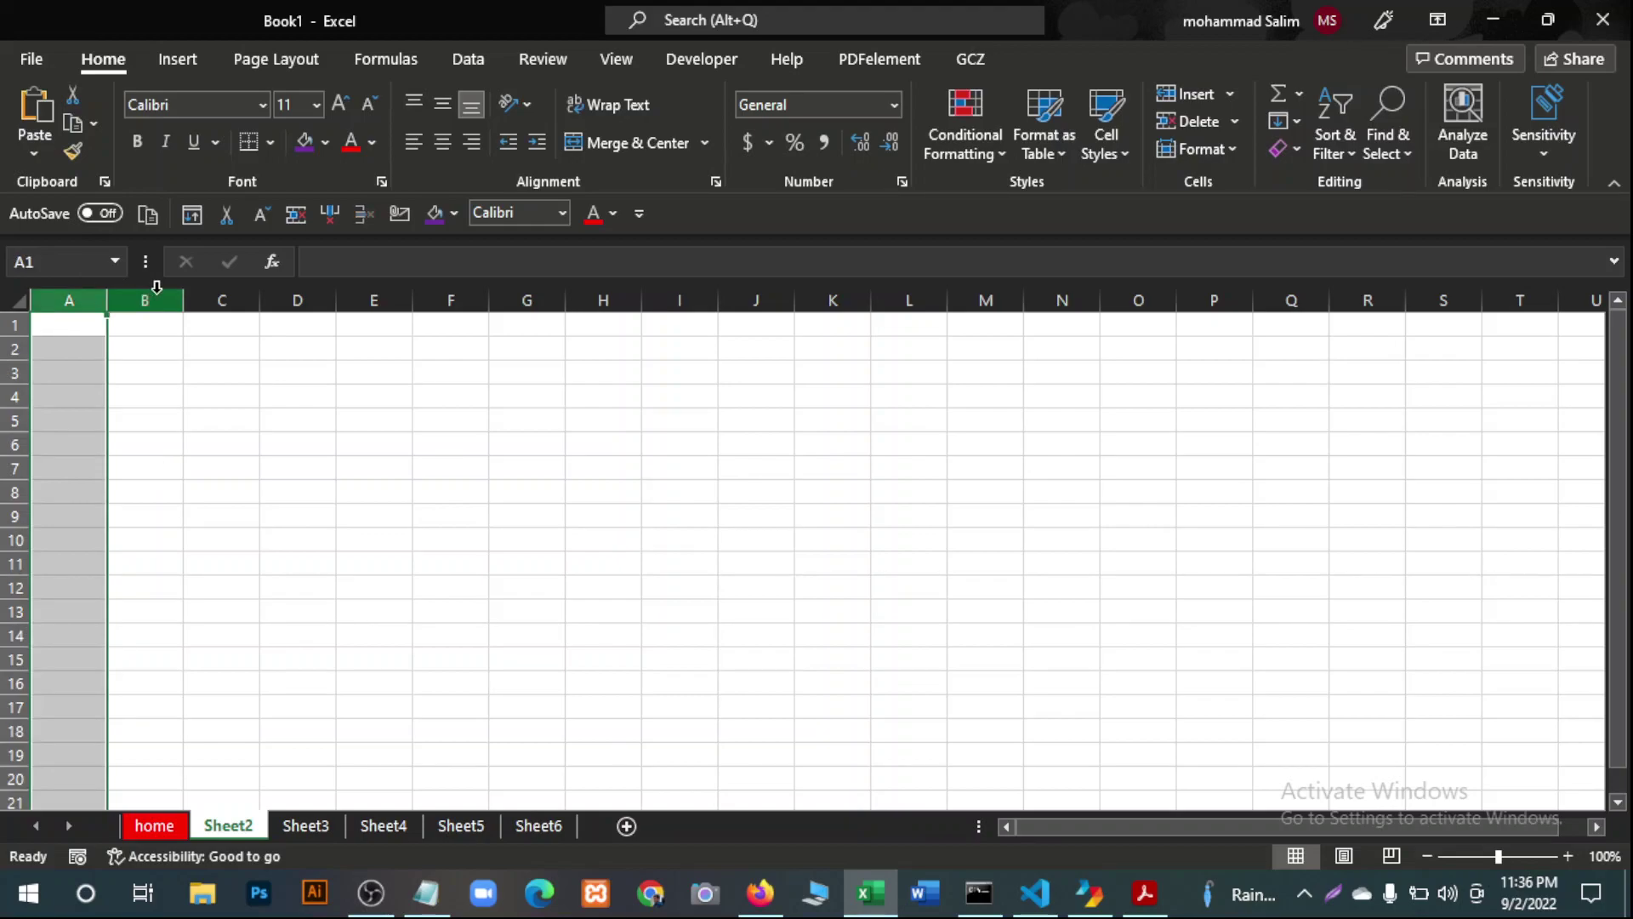
click(157, 294)
click(232, 294)
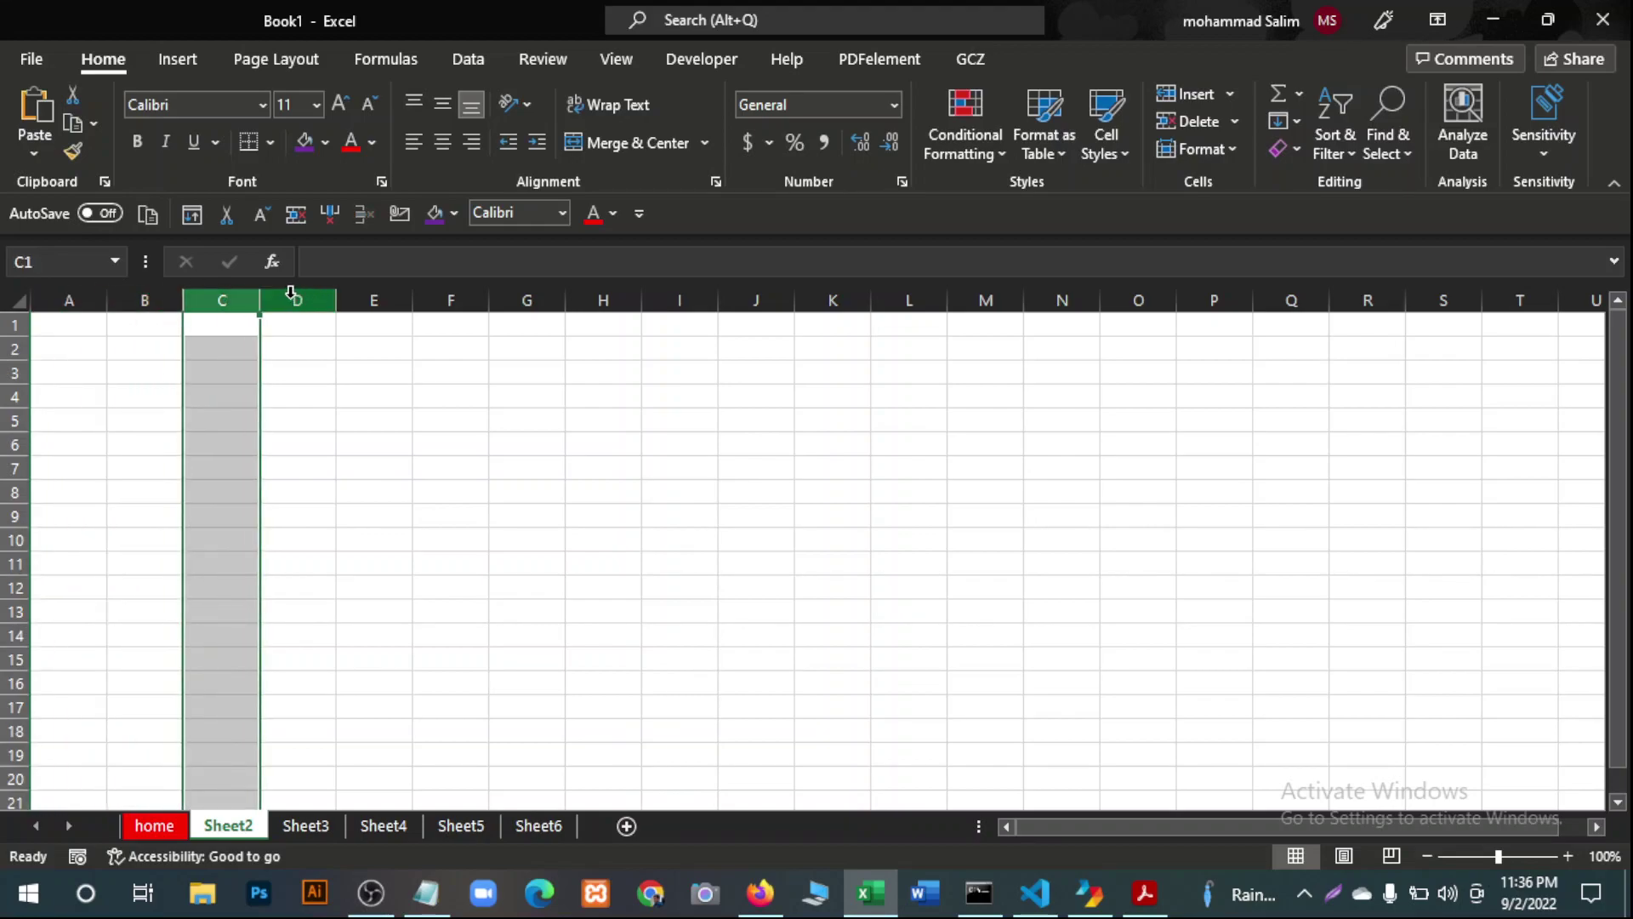
click(294, 294)
click(749, 557)
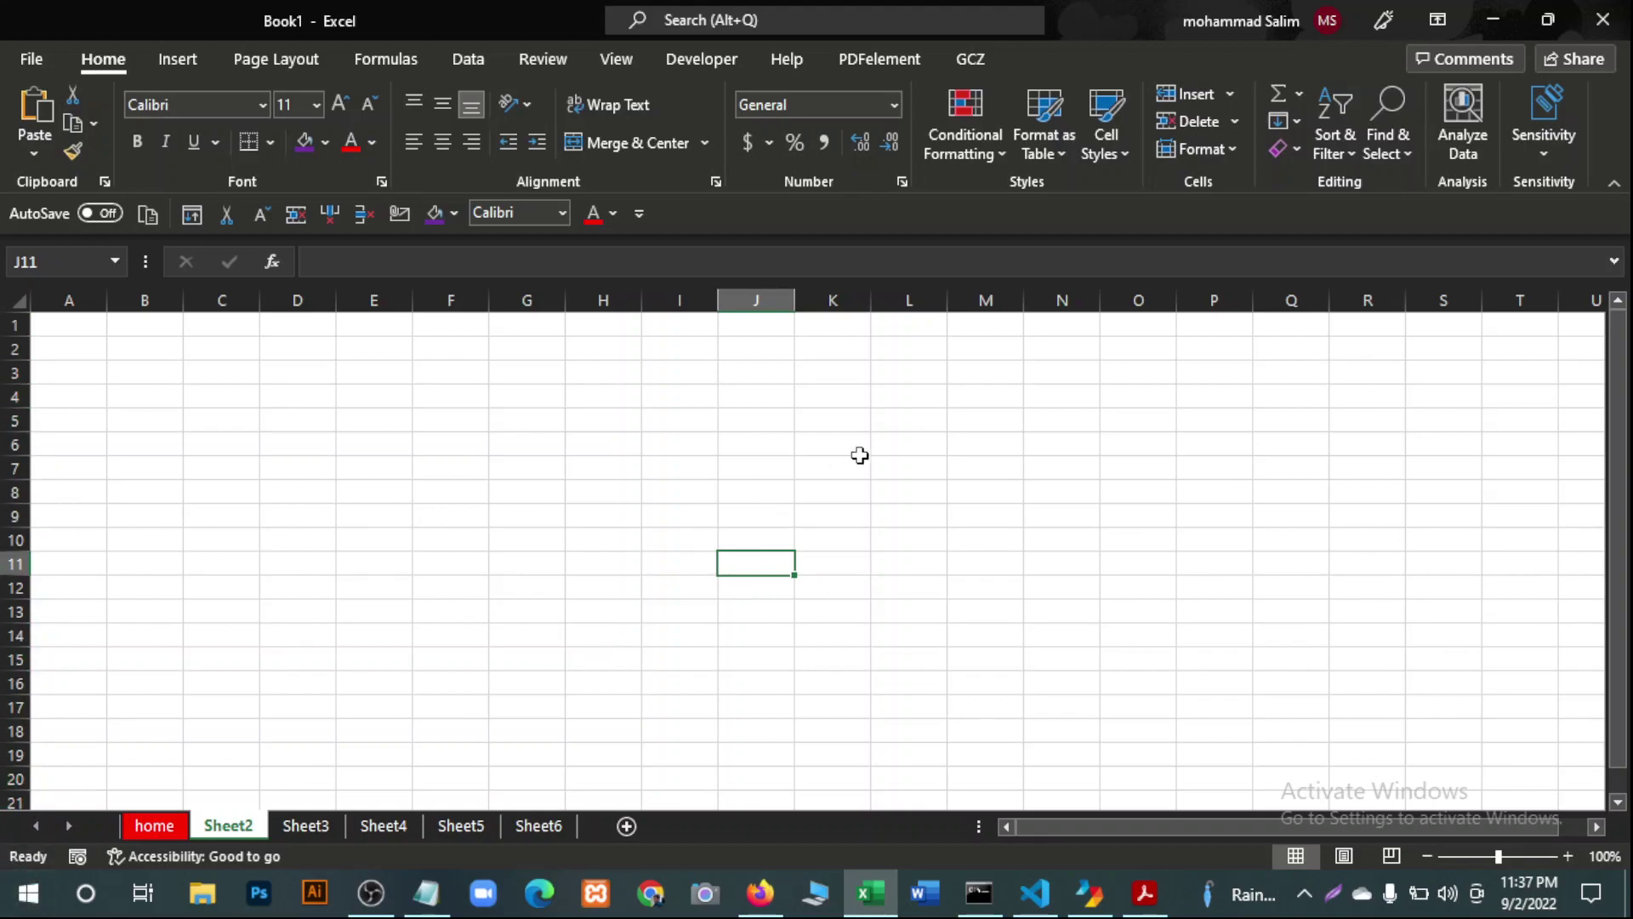
Jump to the bottom of Sheet2 and enter 104876 in cell E1048564.
key(ctrl+Down)
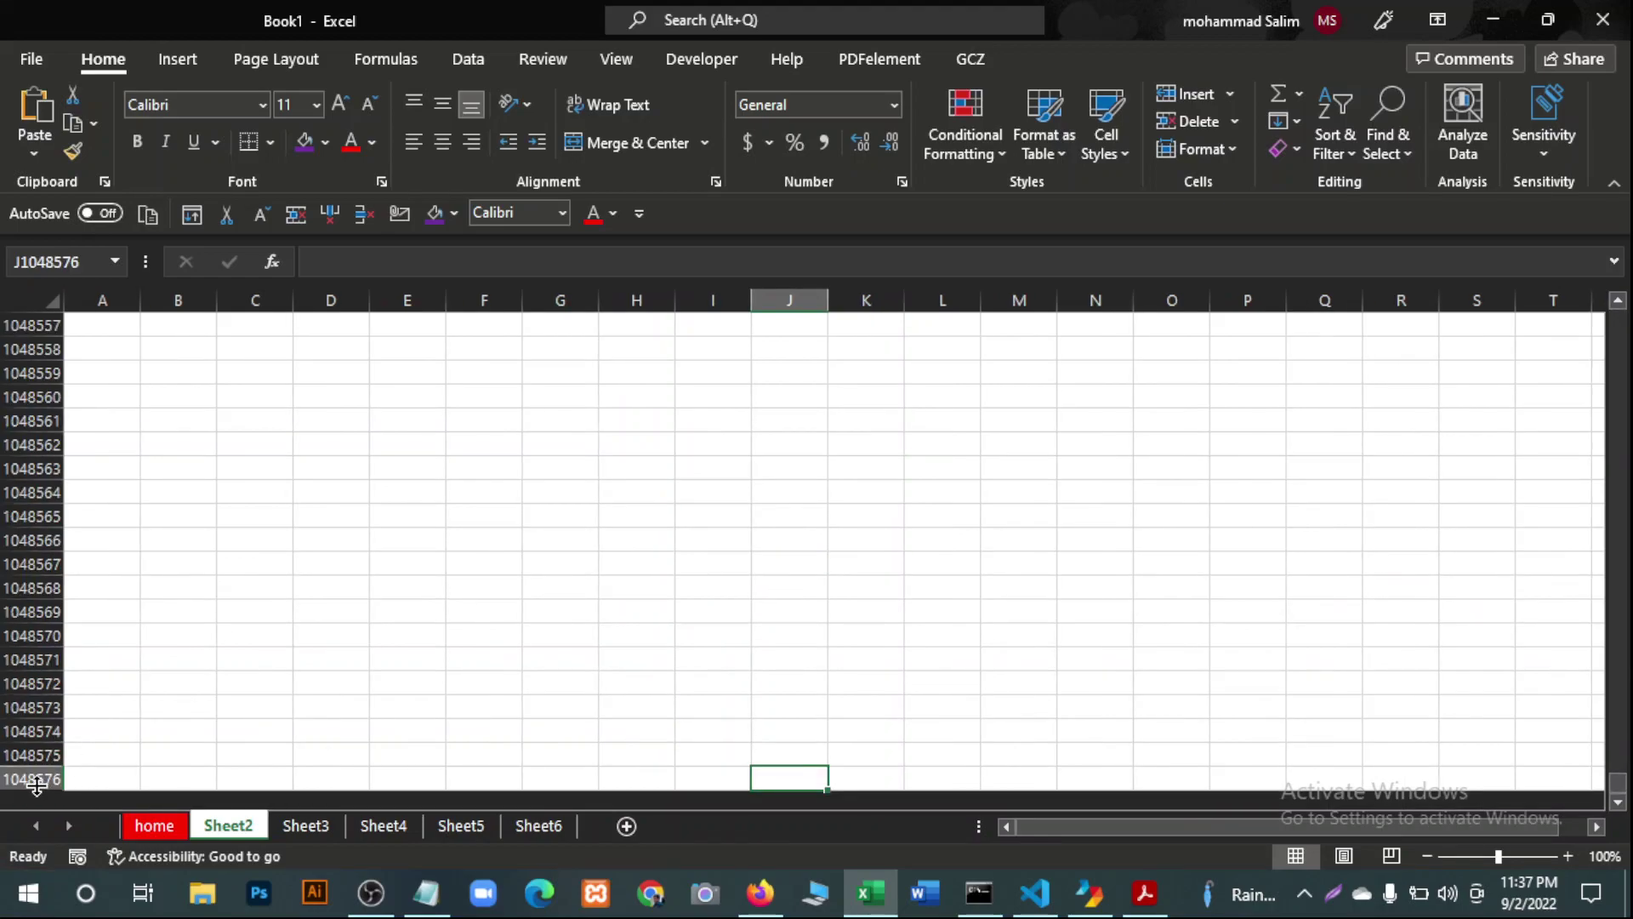
click(431, 485)
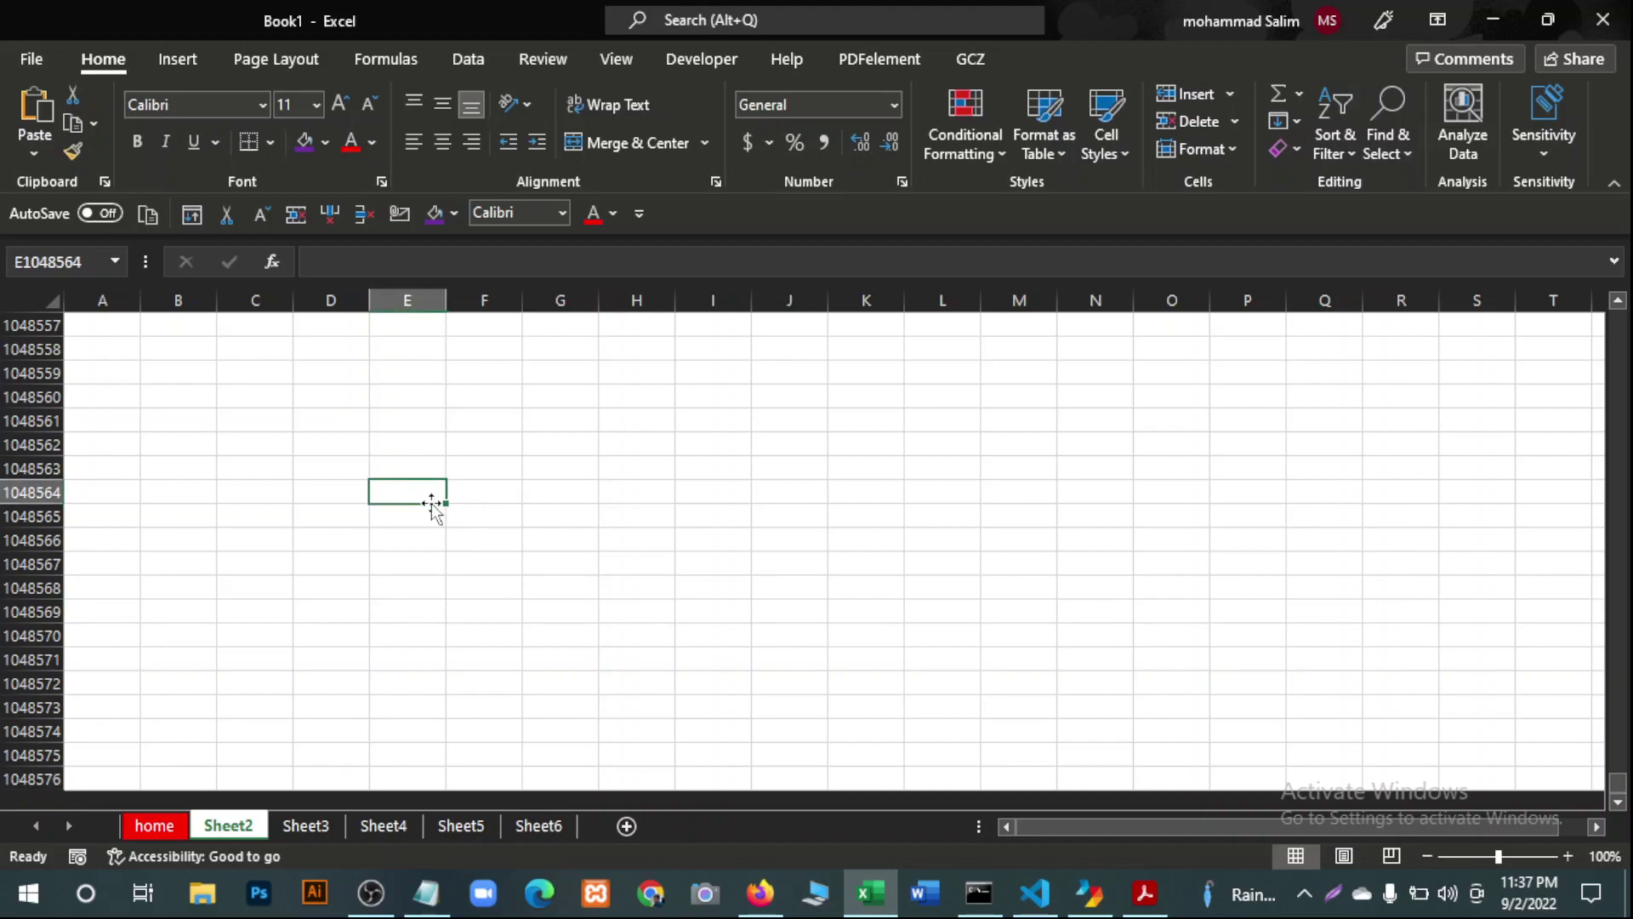
text(10)
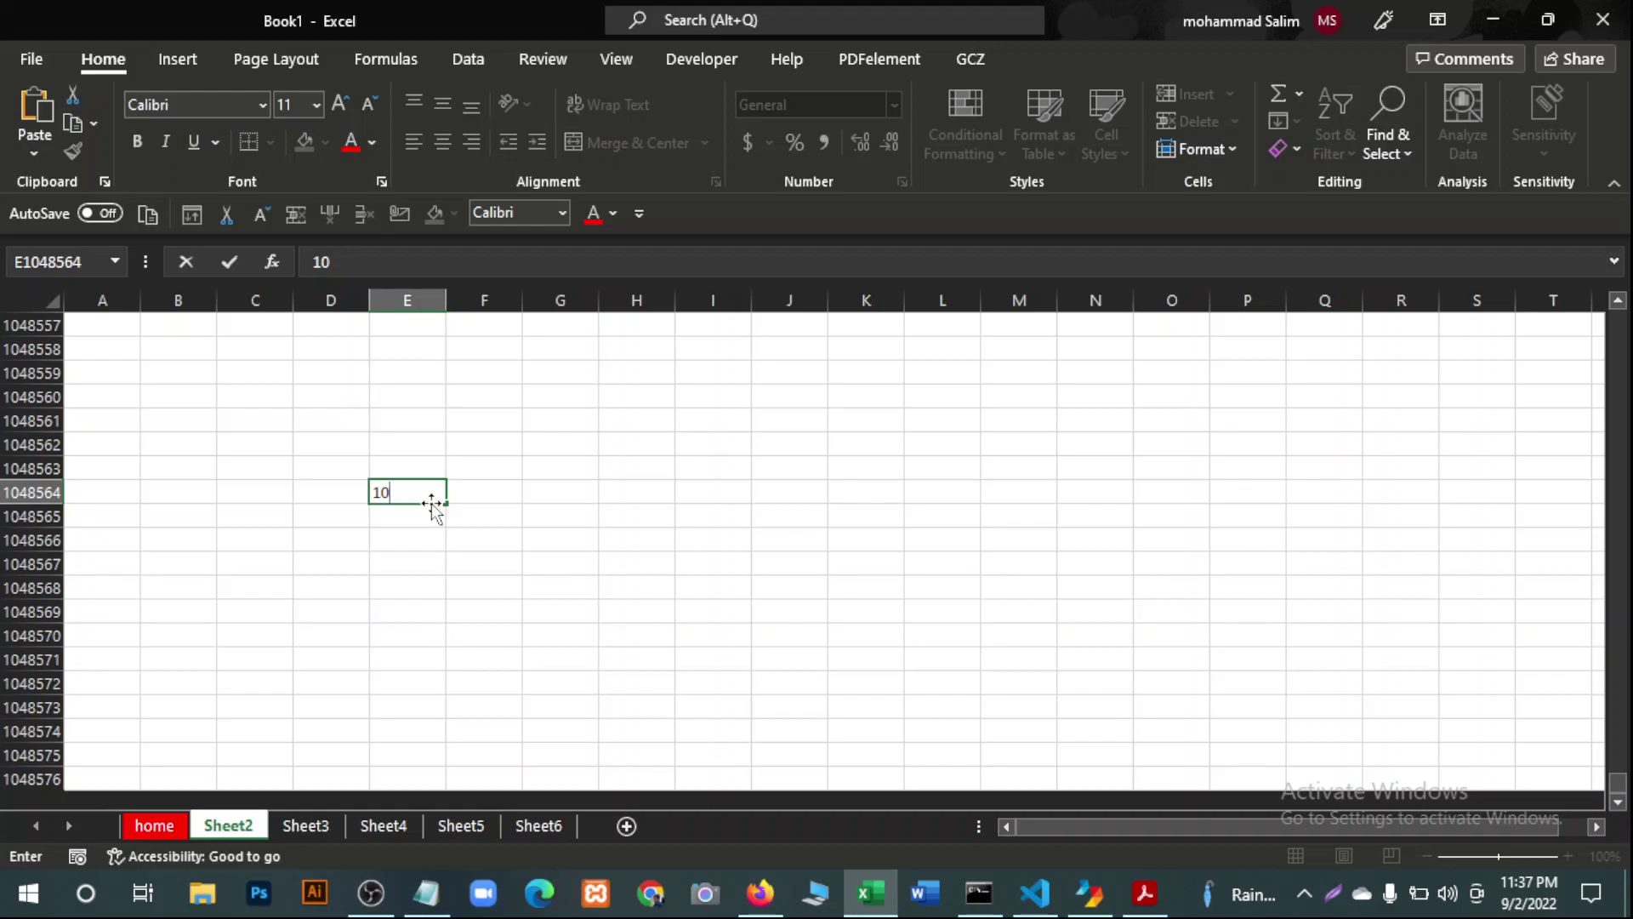
text(4)
text(8)
text(7)
text(6)
click(453, 569)
click(419, 491)
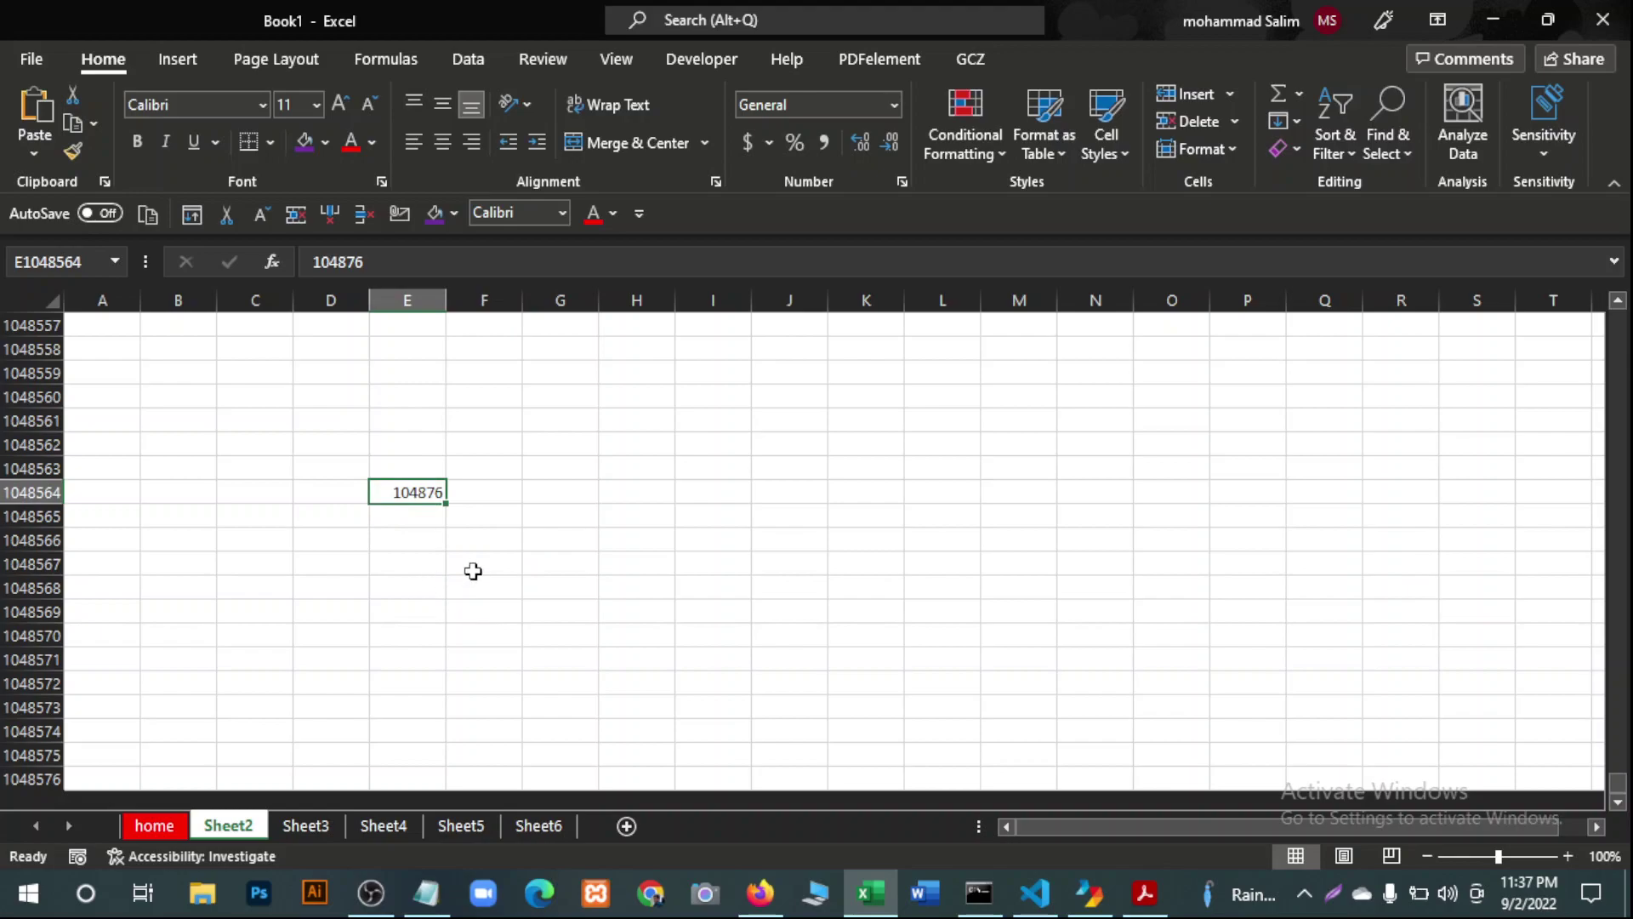
Zoom in and fix cell E1048564 from 104876 to 1048576, the sheet's total row count.
ctrl+scroll(402, 541, up, 6)
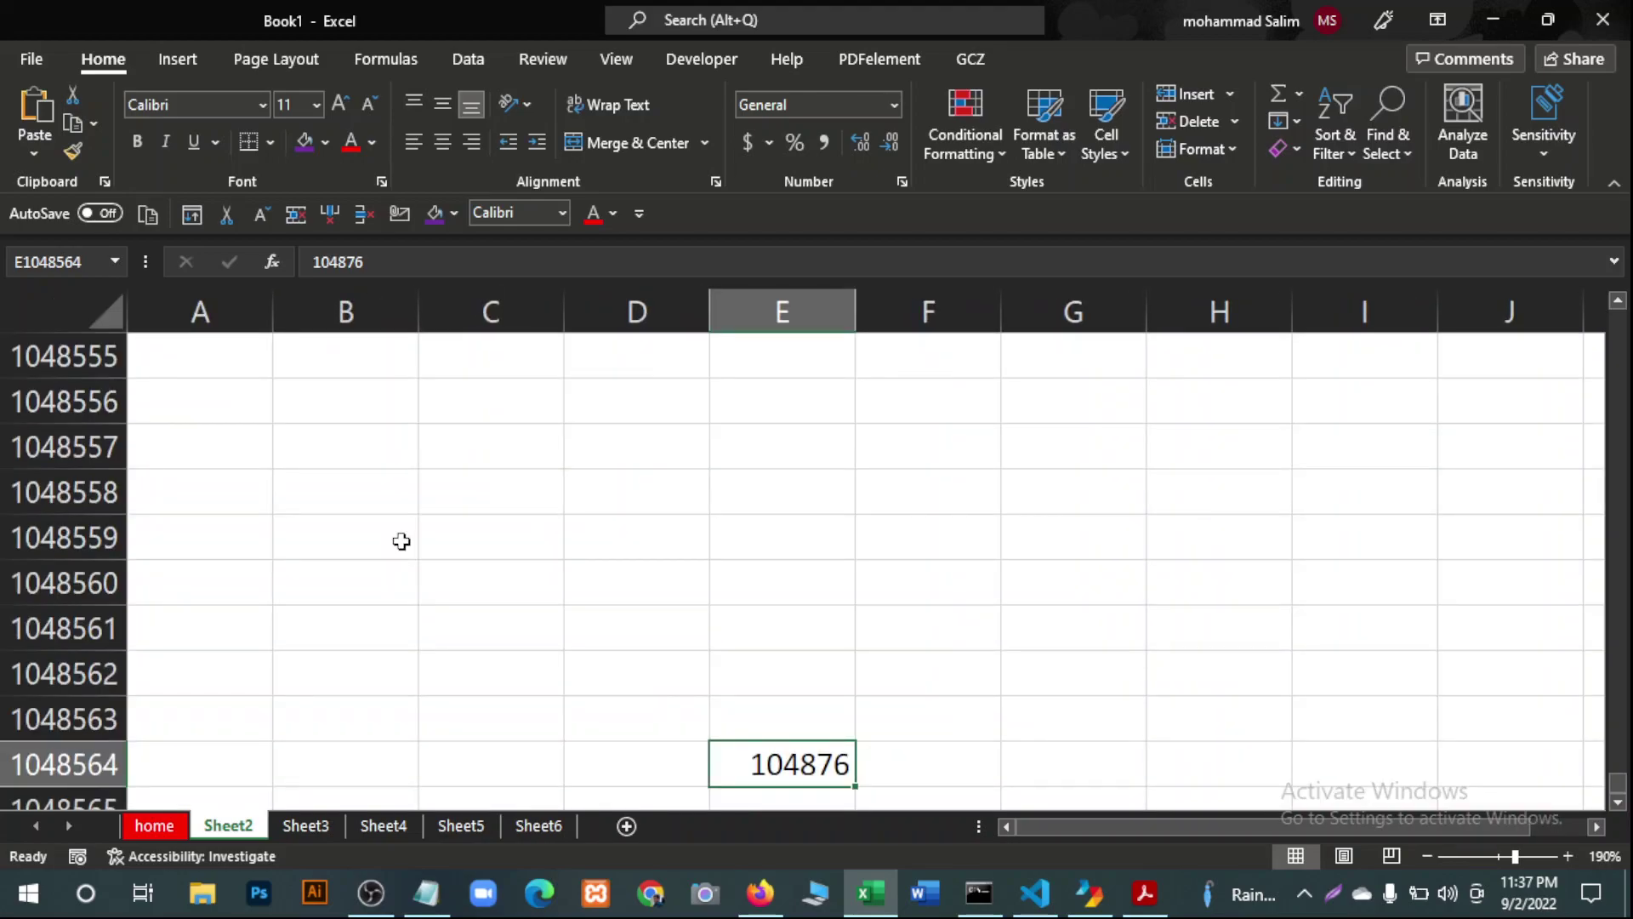
ctrl+scroll(700, 541, up, 1)
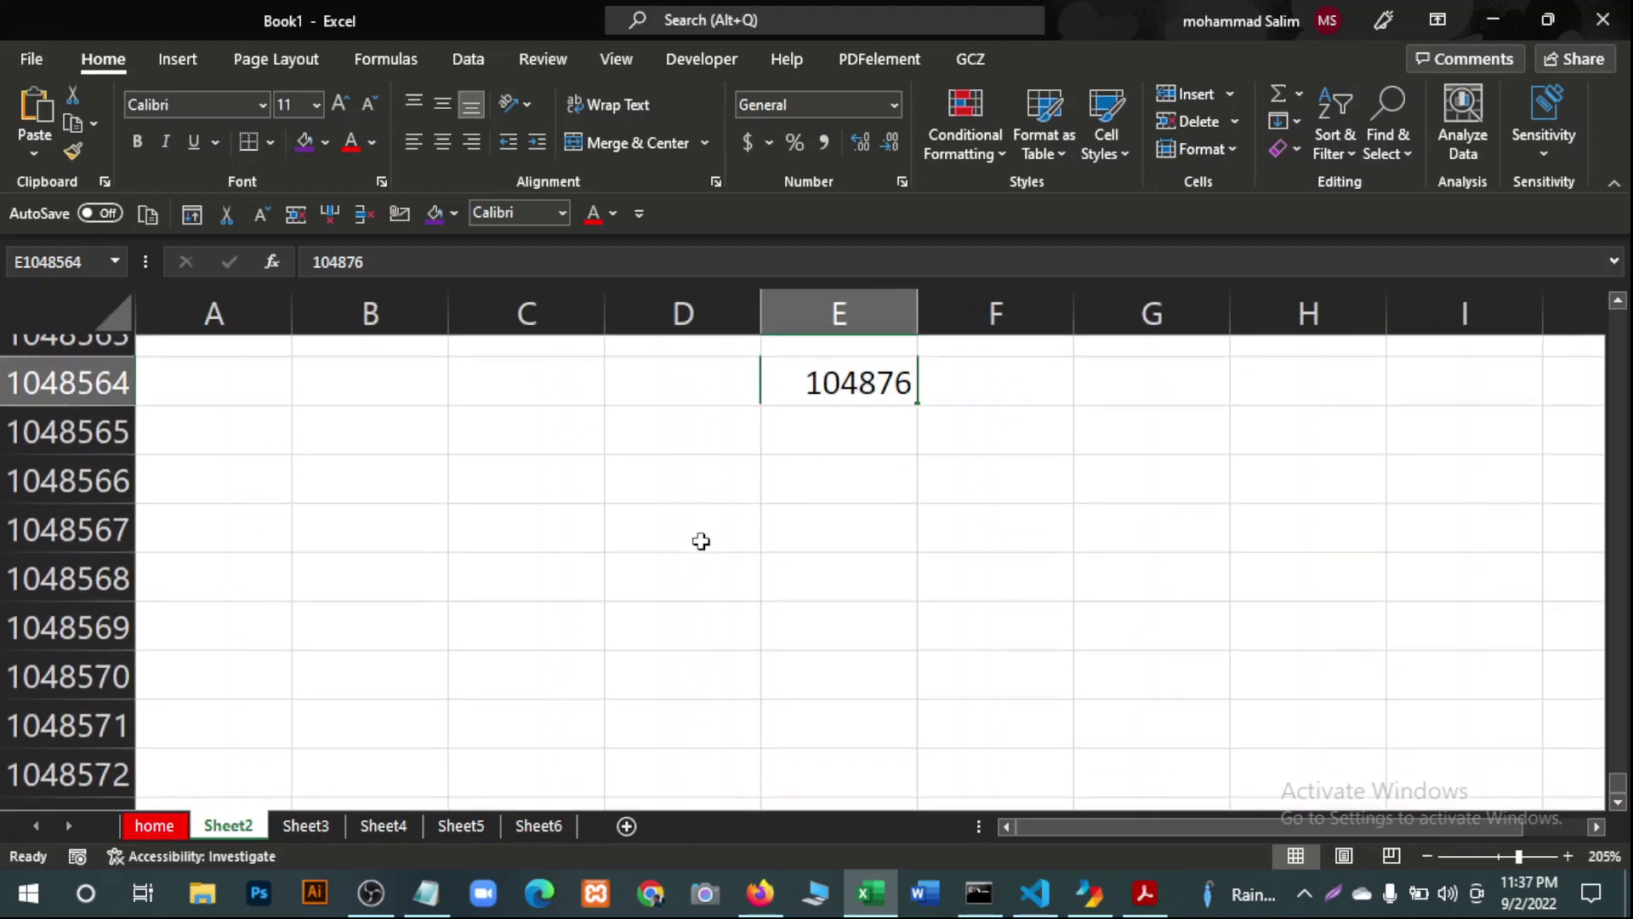
ctrl+scroll(596, 542, up, 1)
scroll(585, 542, down, 3)
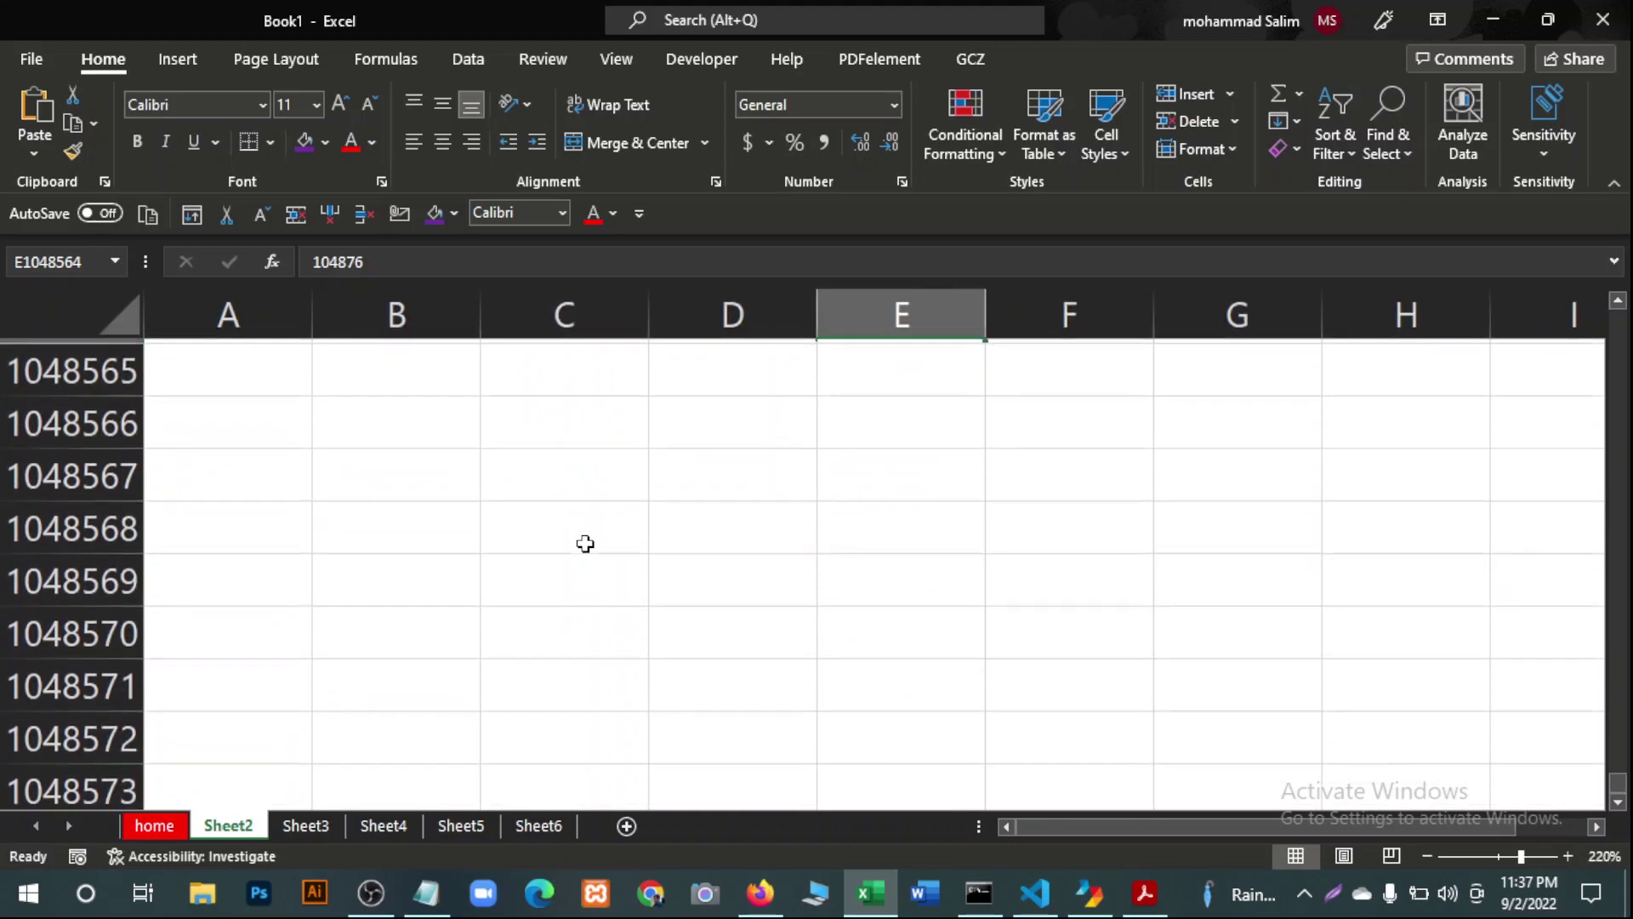
scroll(586, 542, up, 3)
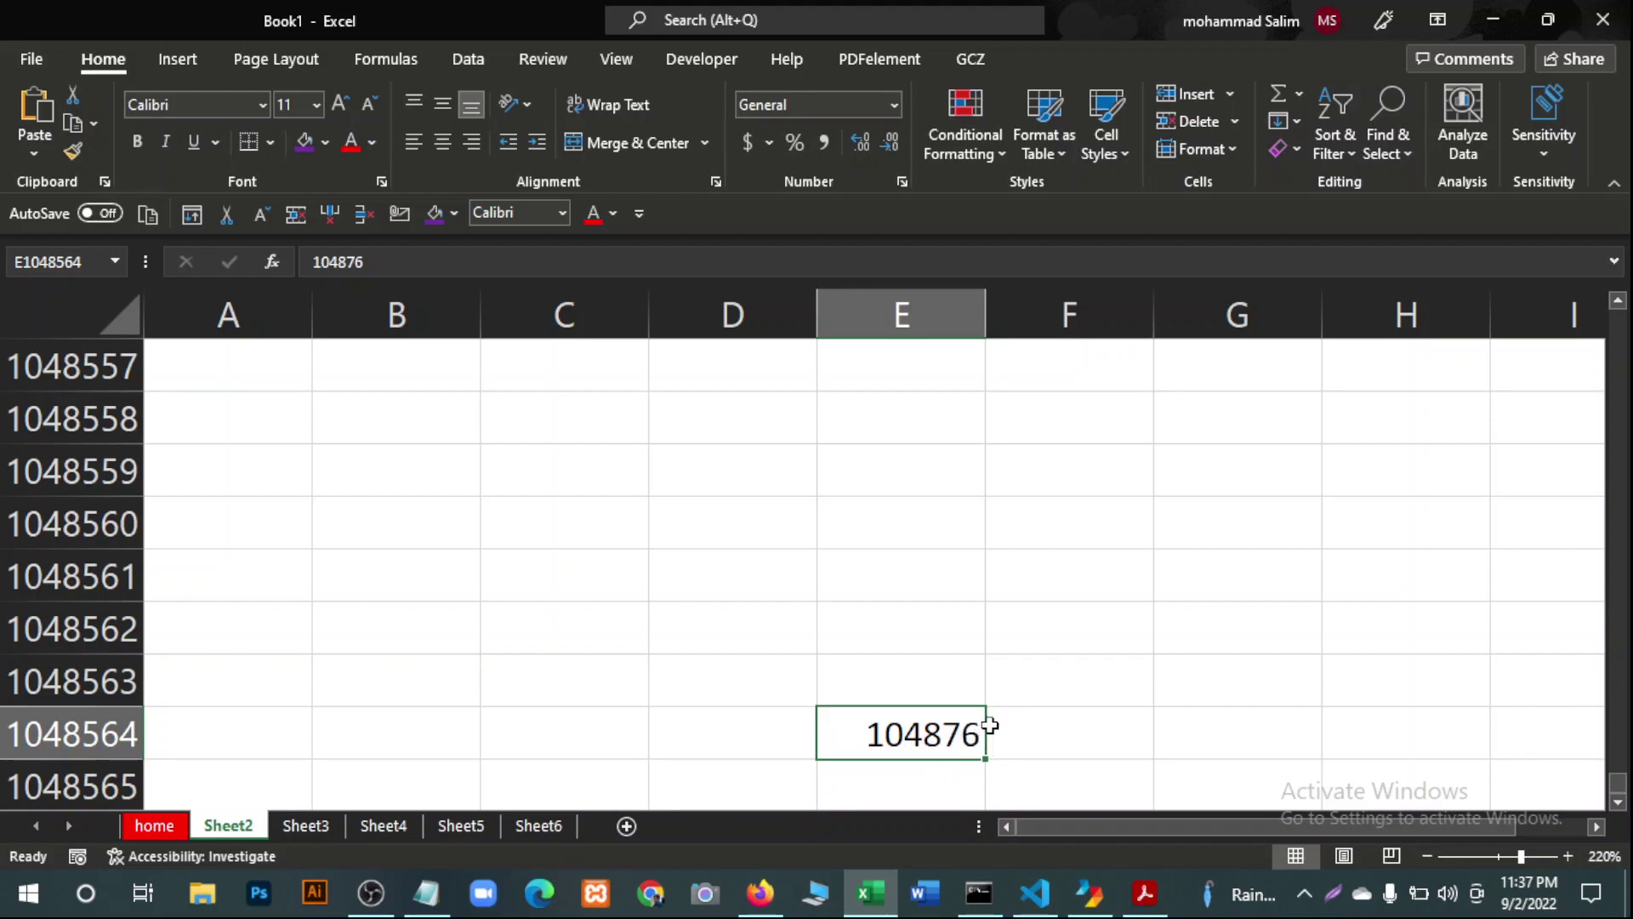
double_click(949, 733)
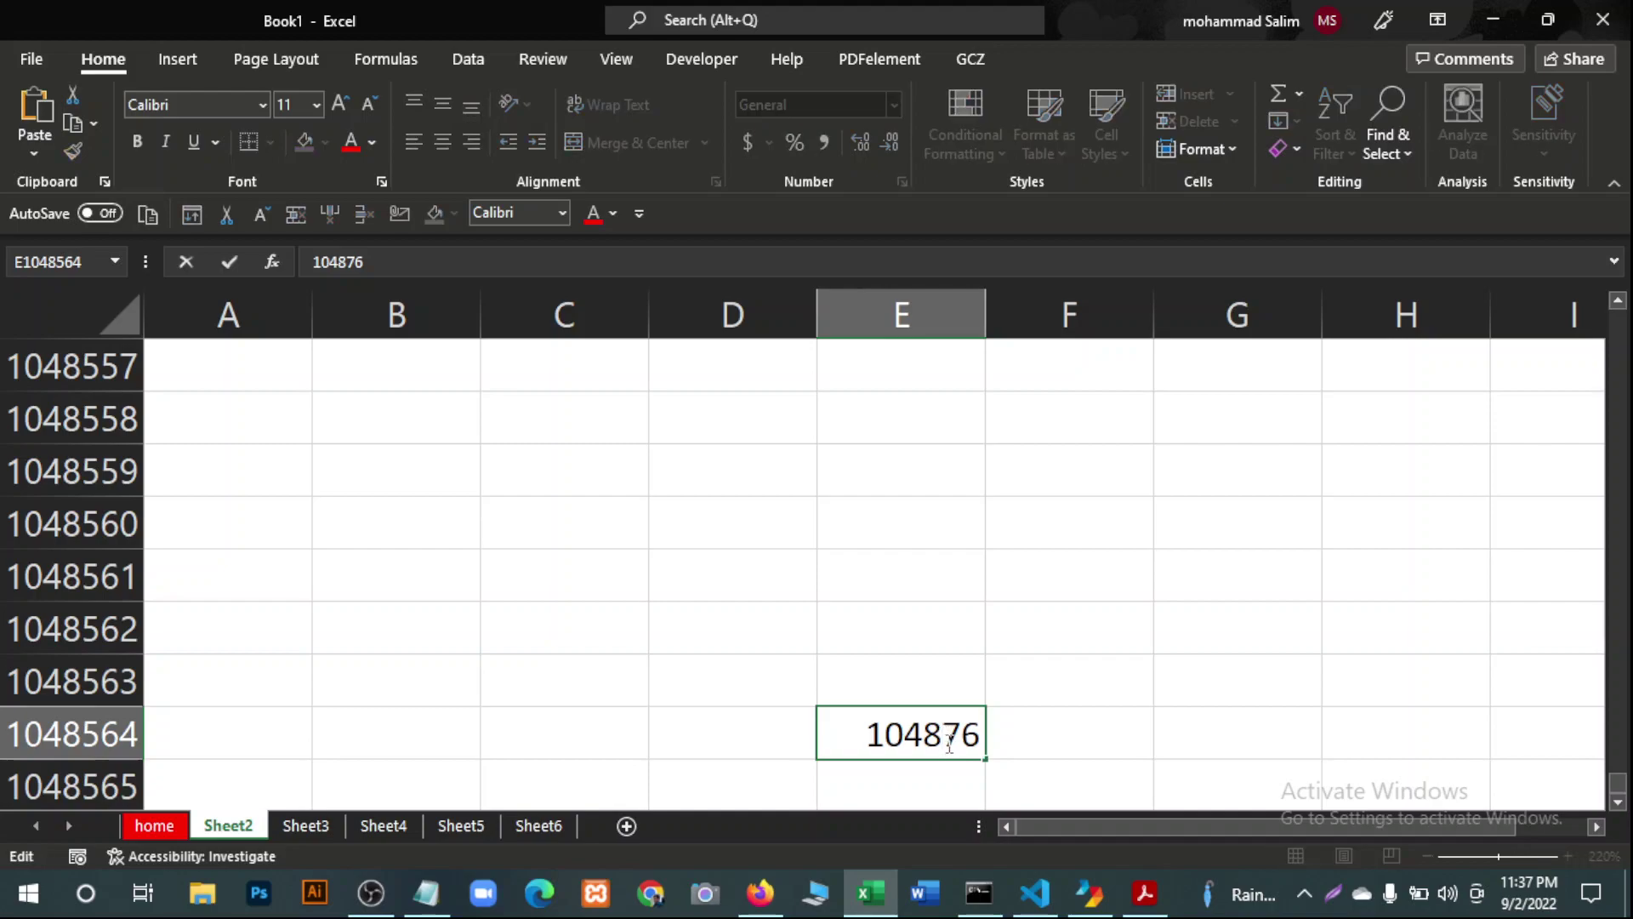
text(6)
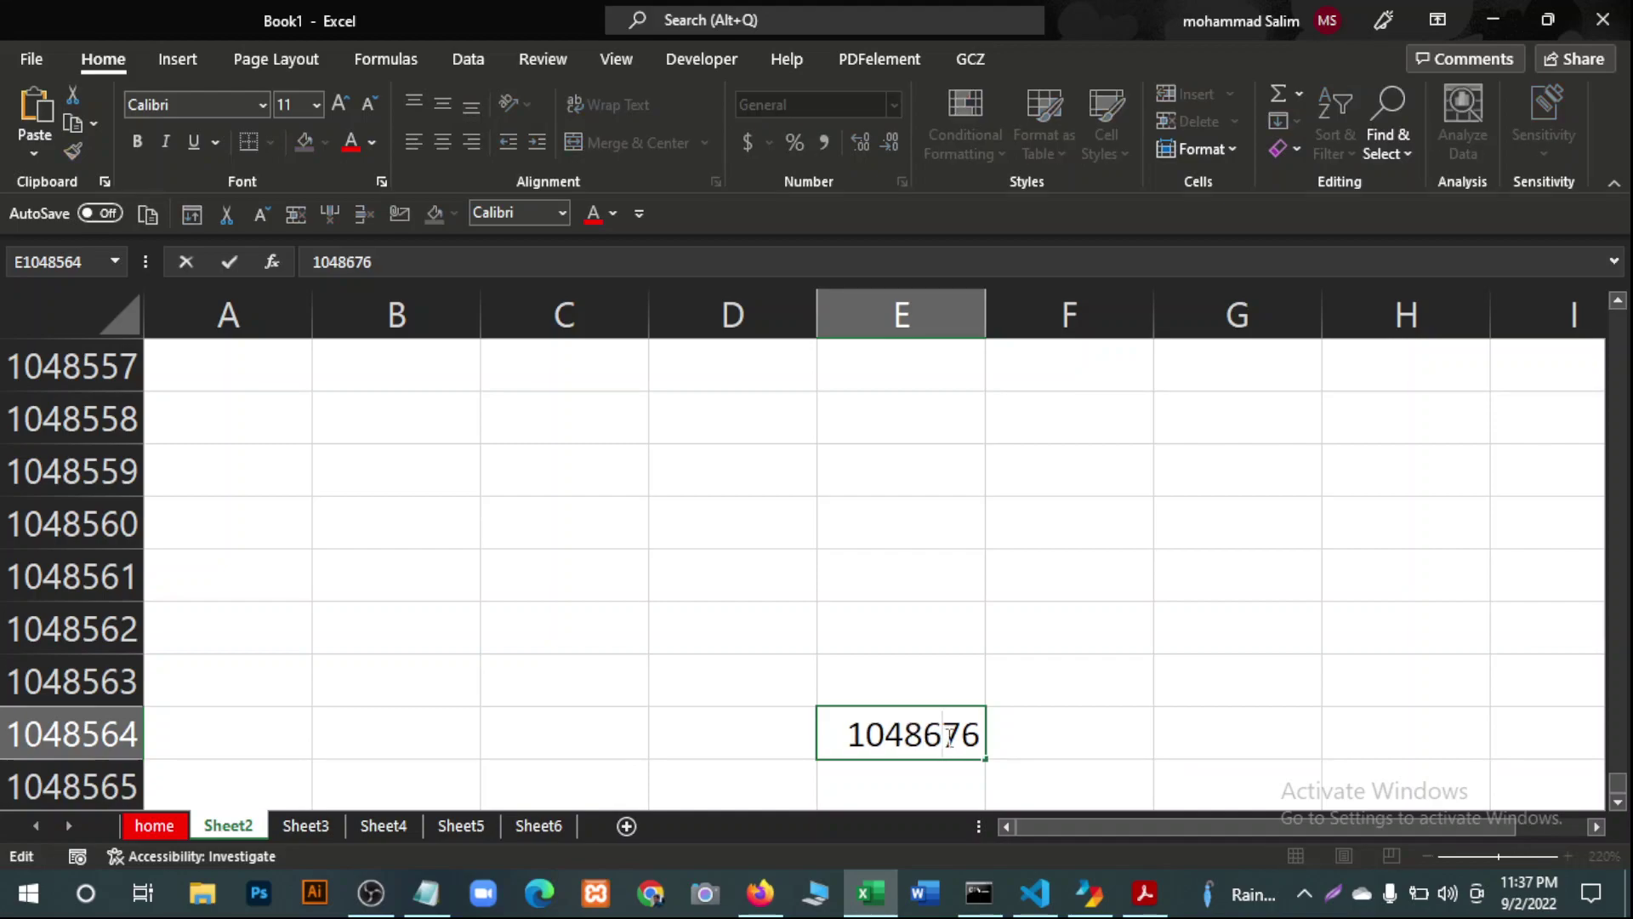
key(BackSpace)
text(5)
click(1079, 716)
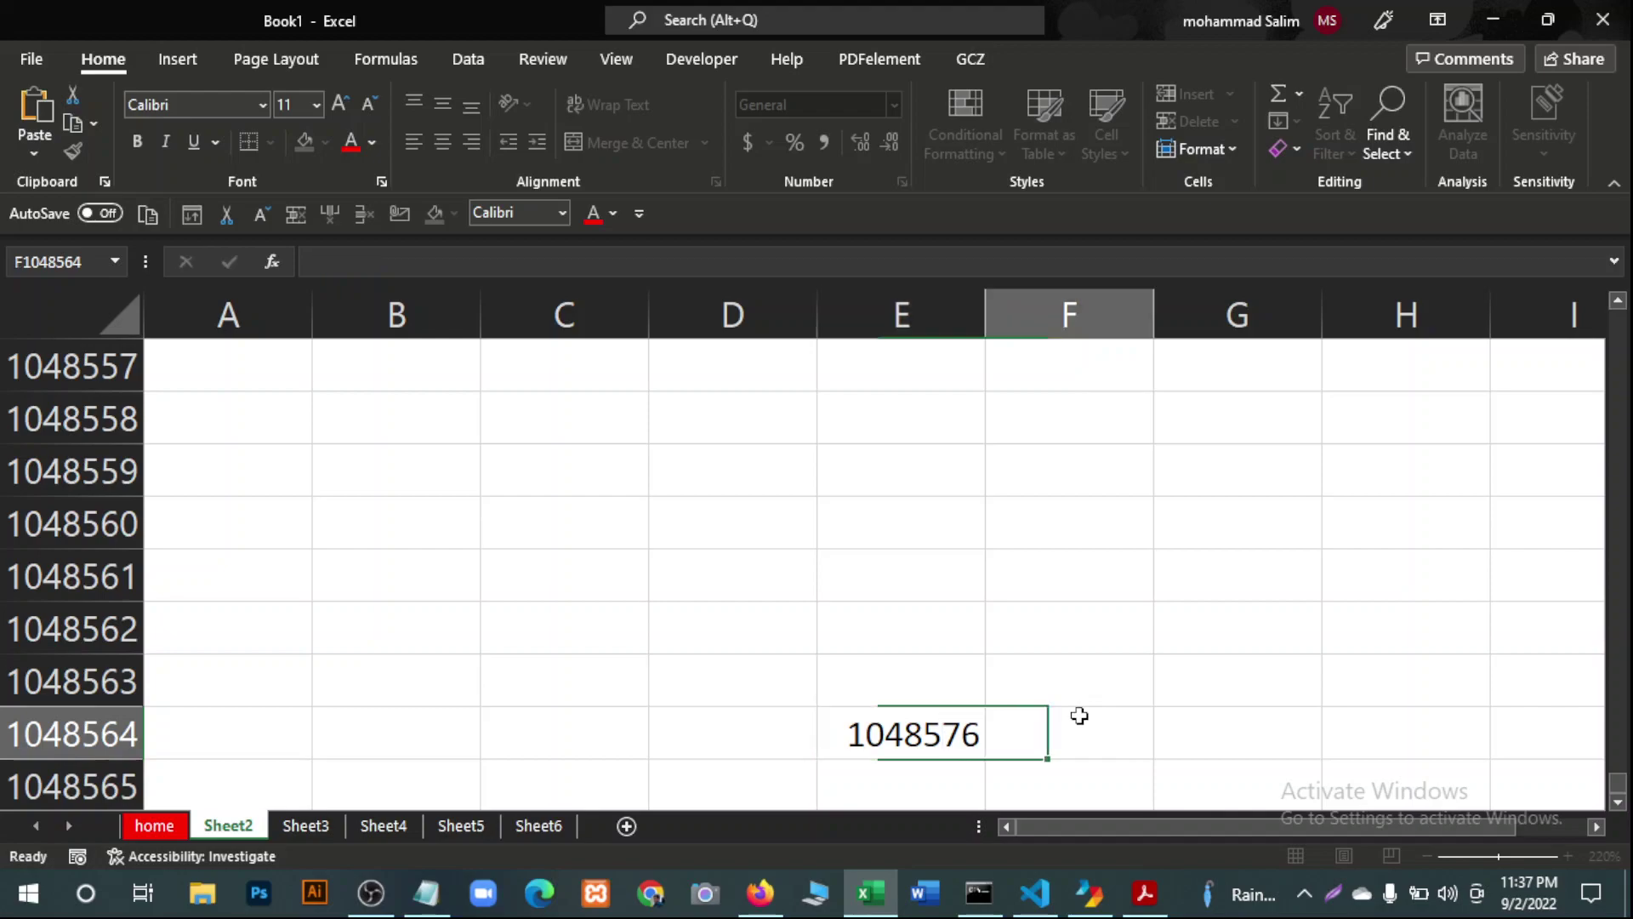
click(911, 749)
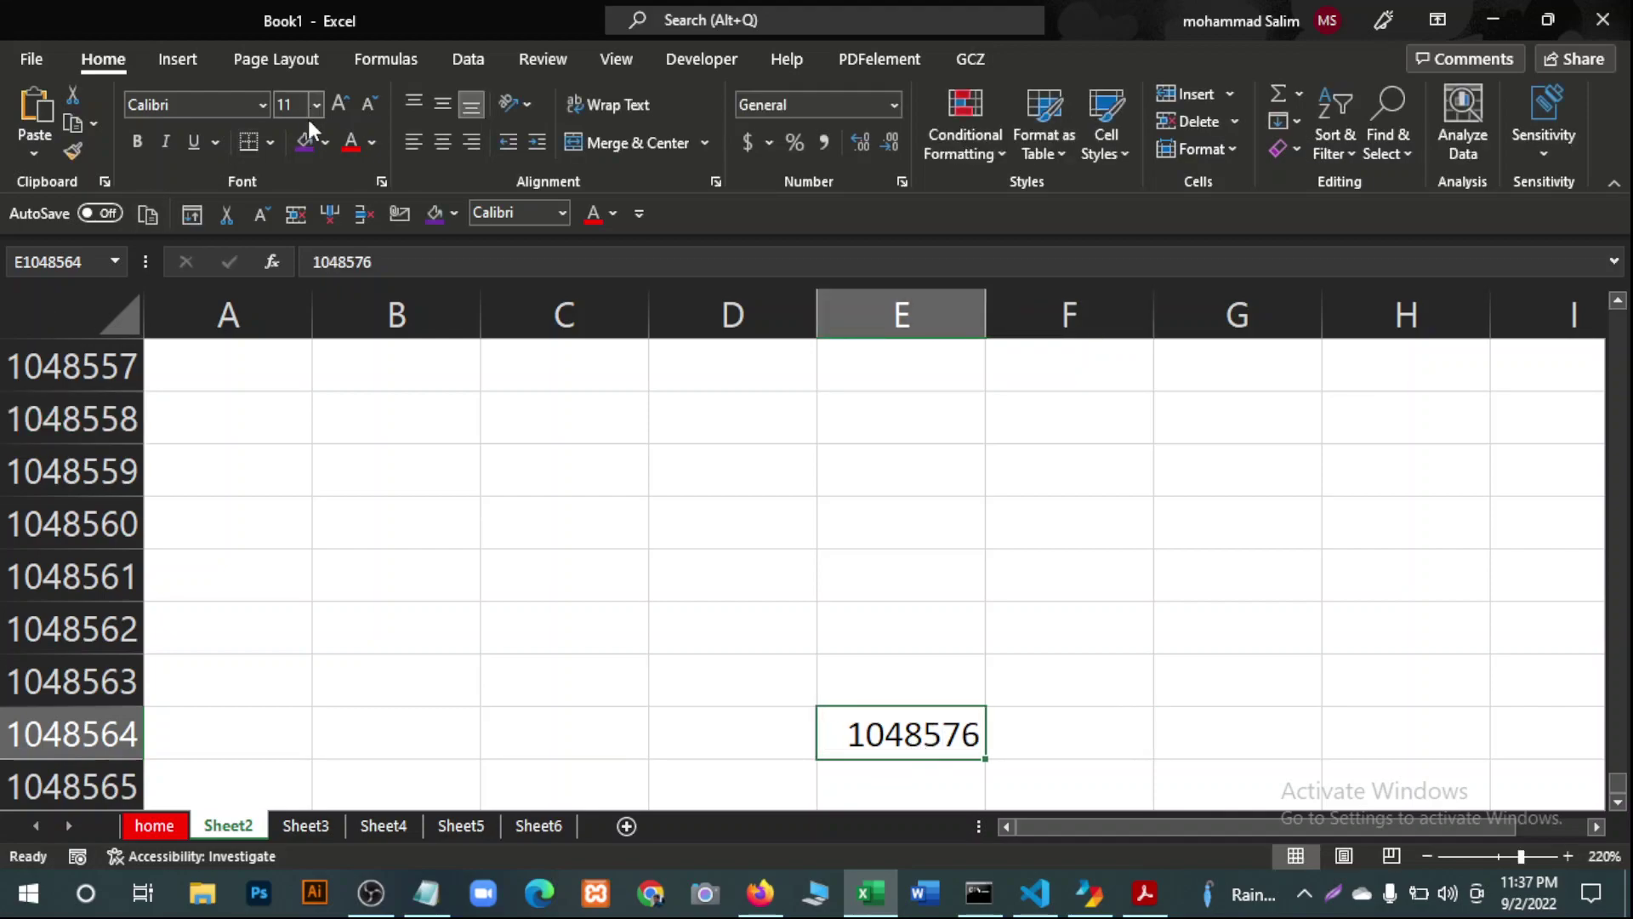
click(303, 143)
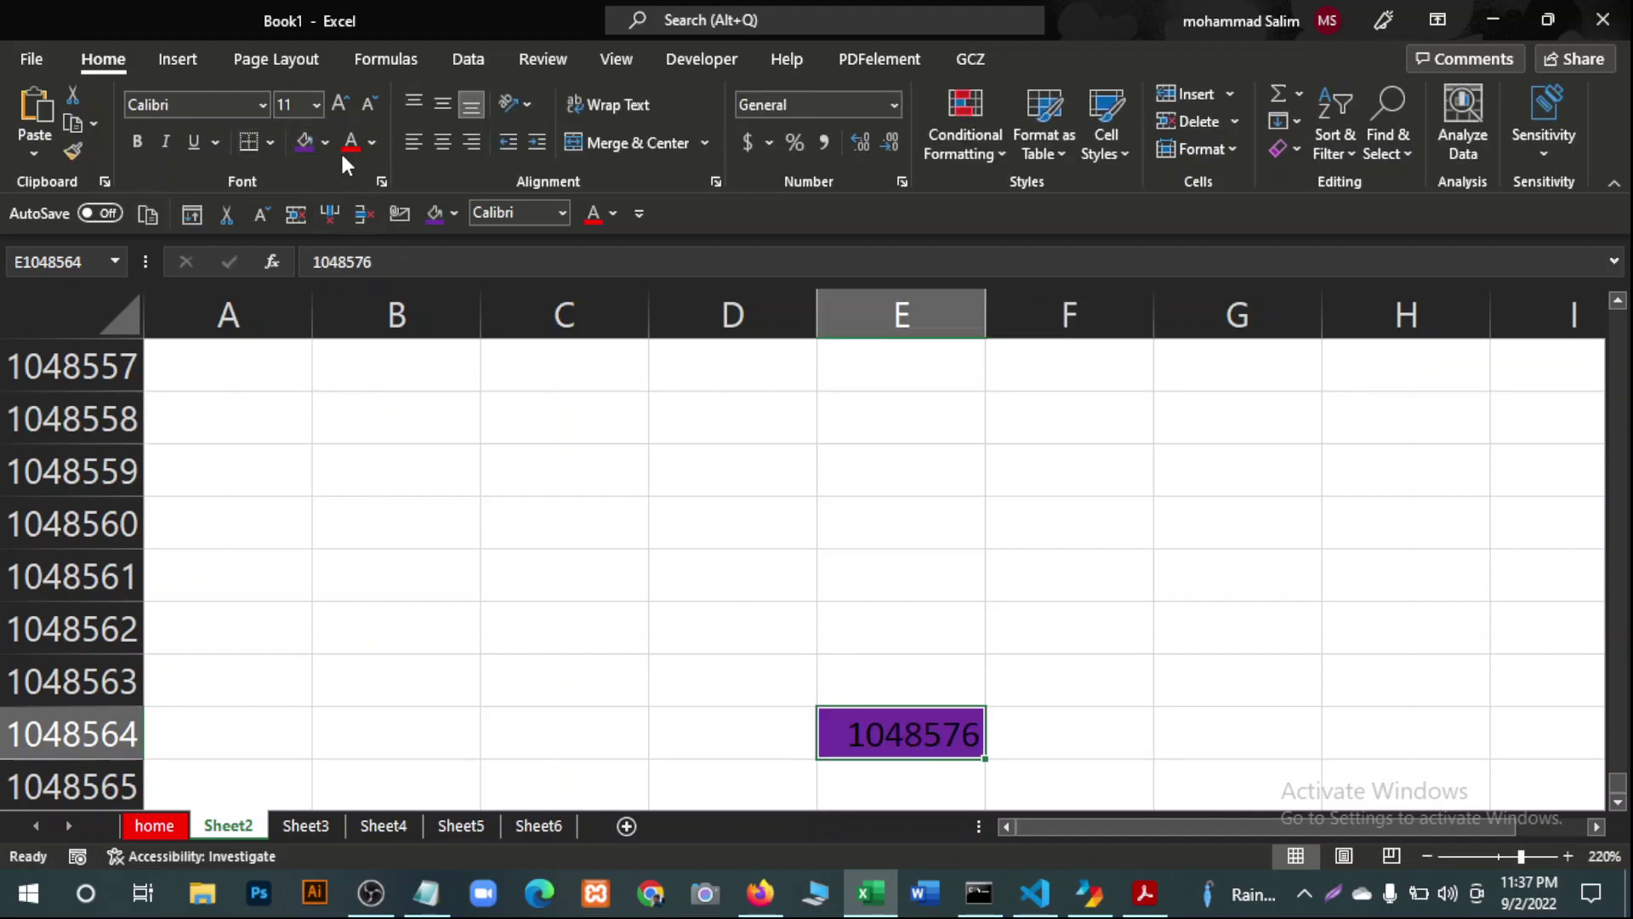
click(373, 142)
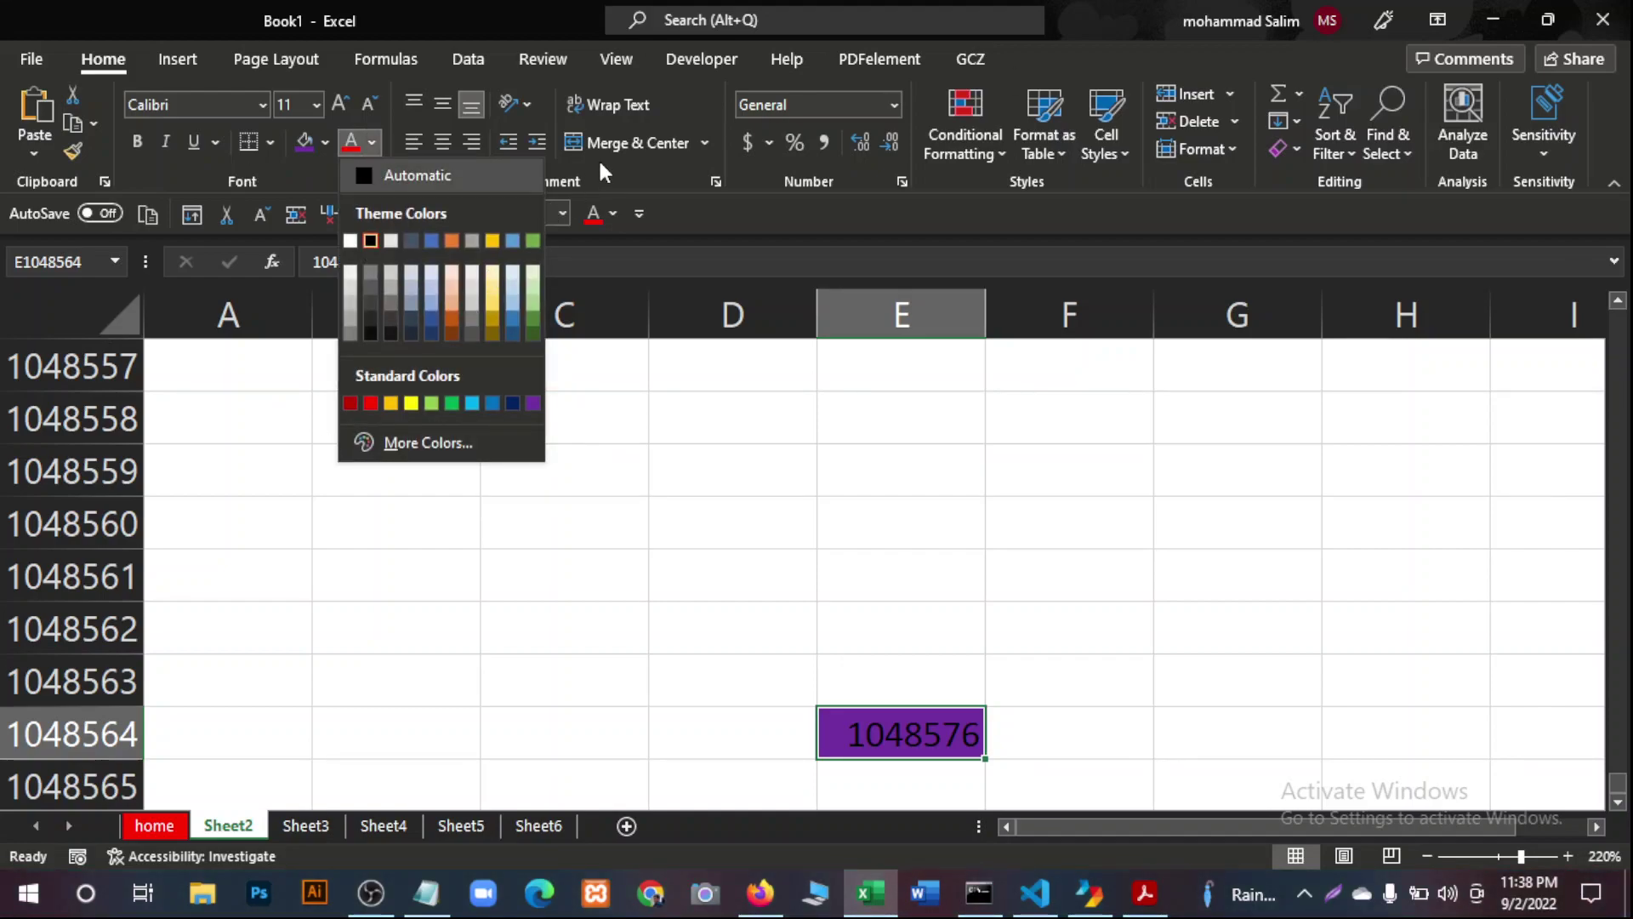
click(350, 242)
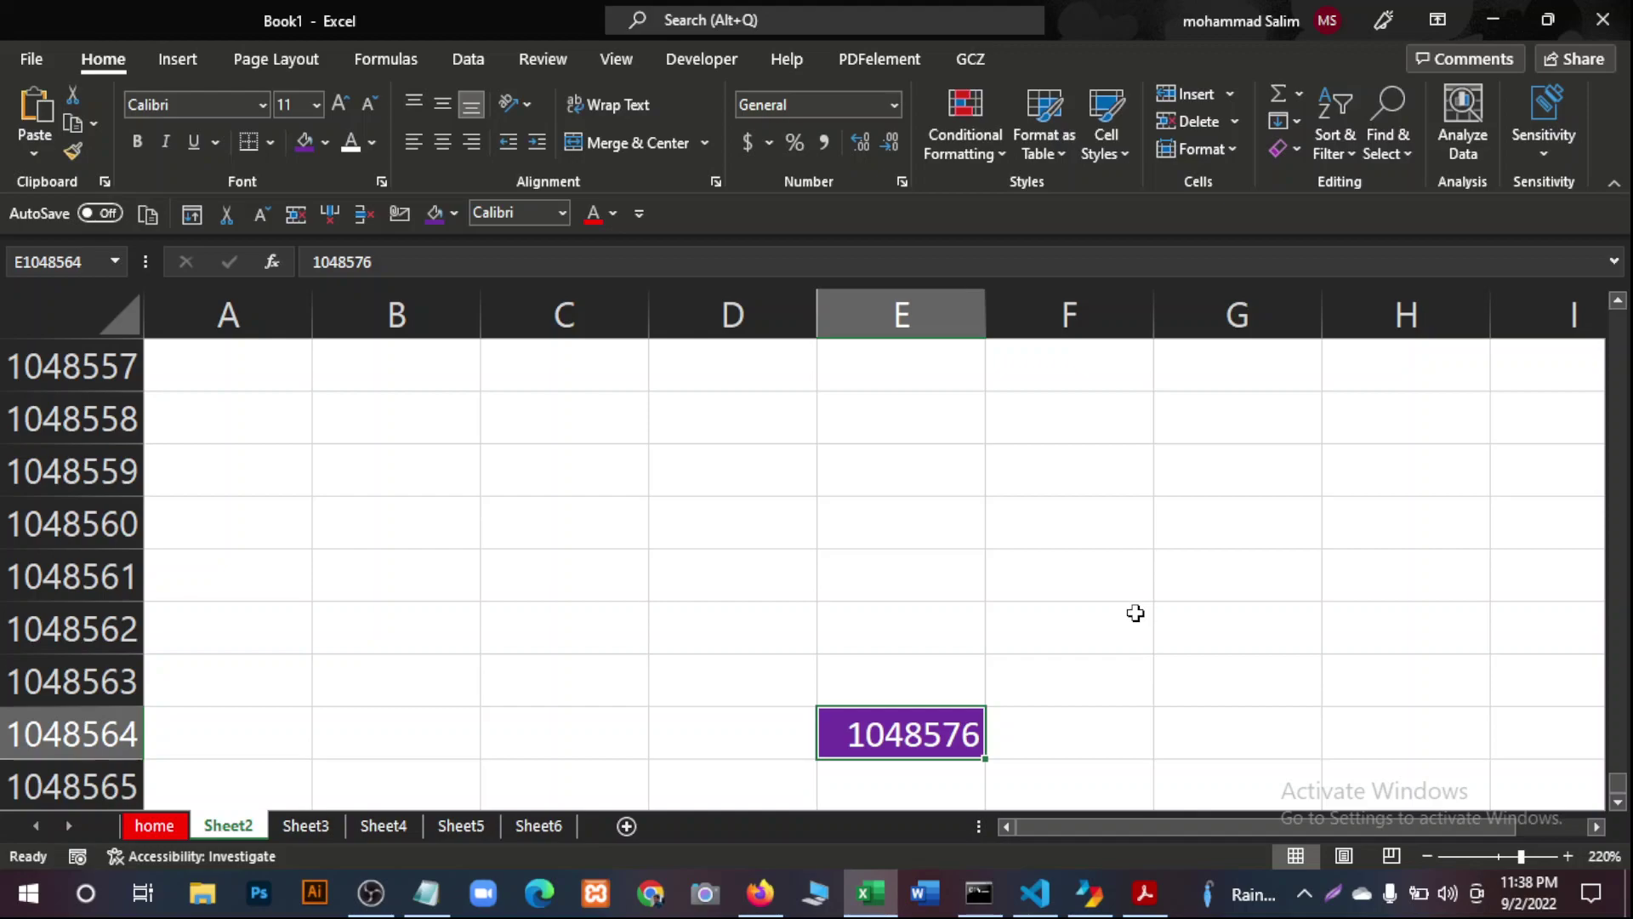
At the sheet's last columns, enter 'XFD' in XEY1048559 and 16384 in XEY1048560 below it.
key(ctrl+Right)
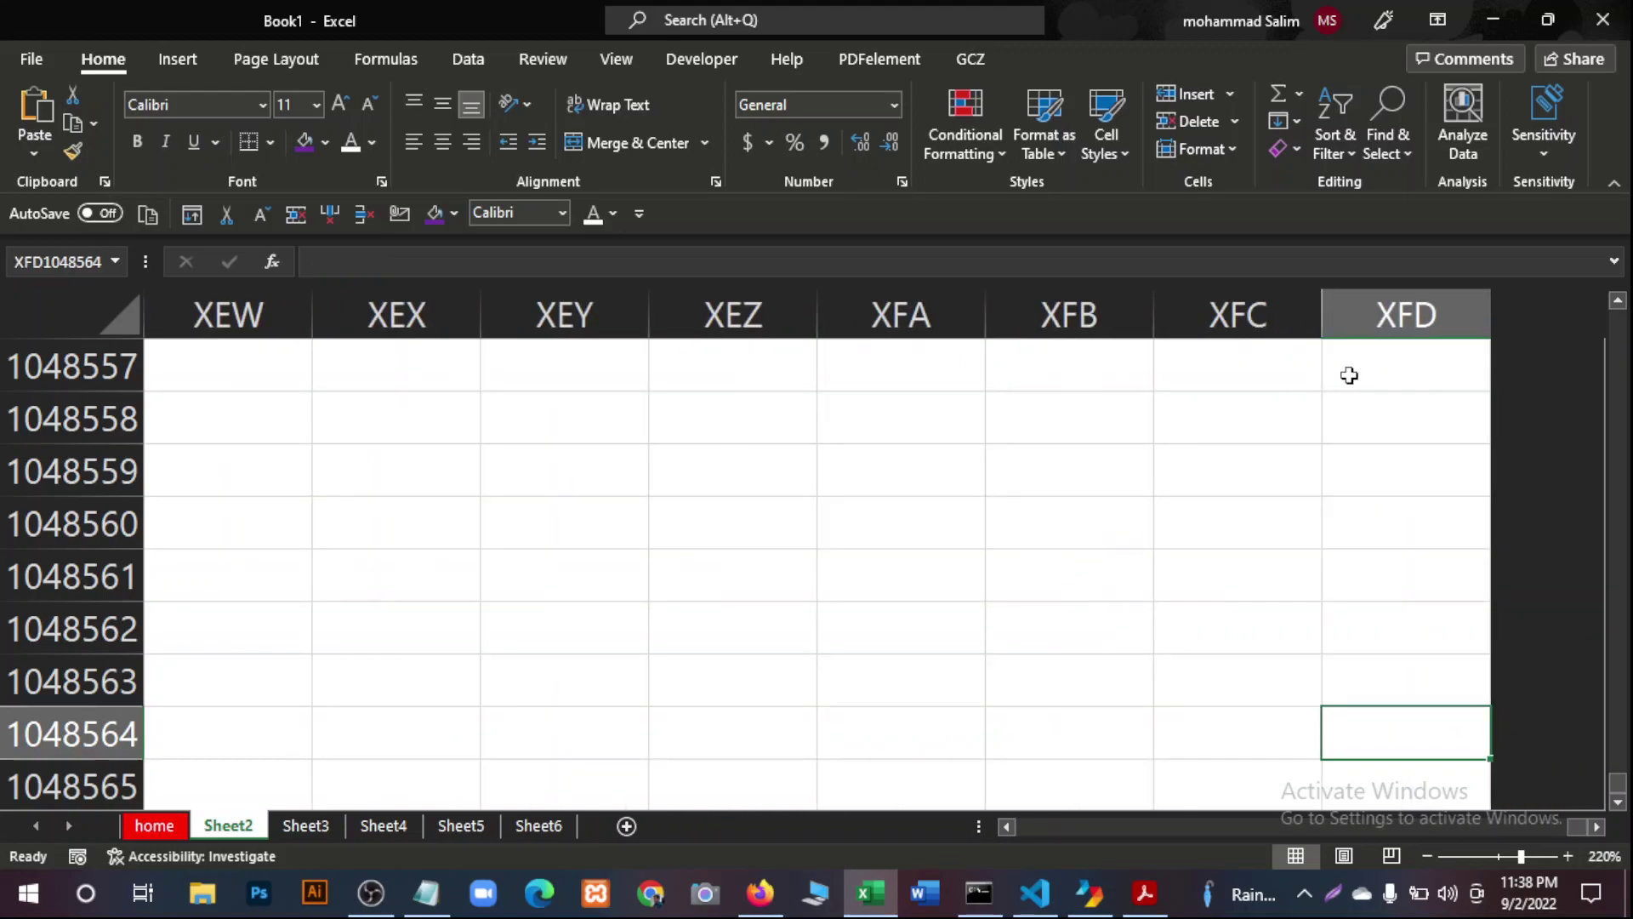
click(544, 473)
text(F)
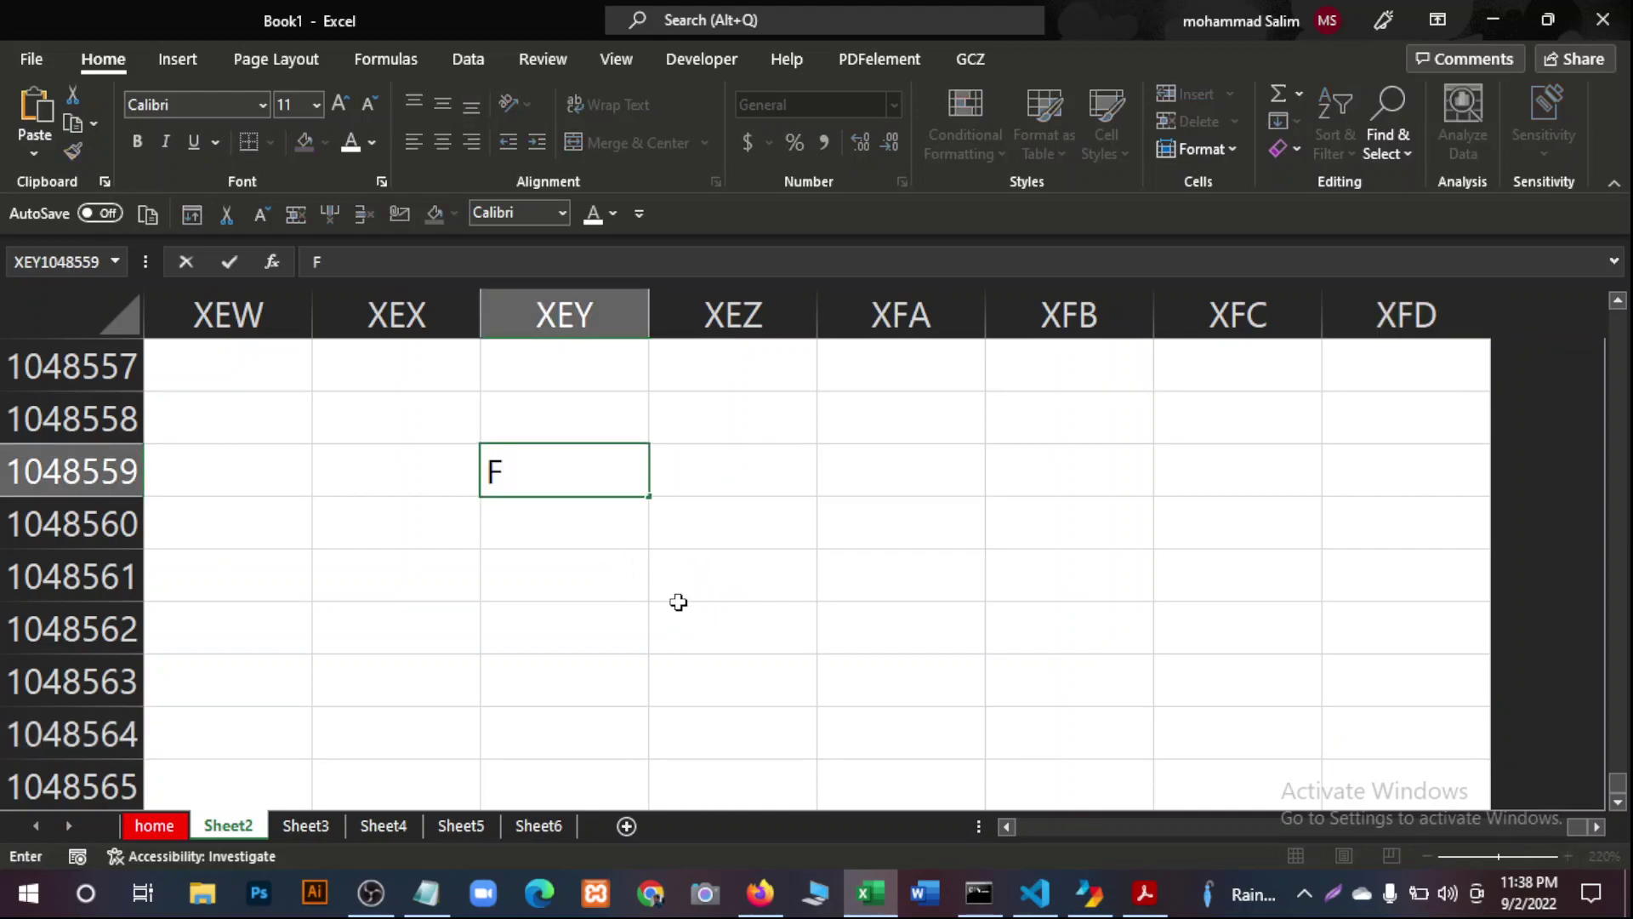
key(BackSpace)
text(X)
text(FD)
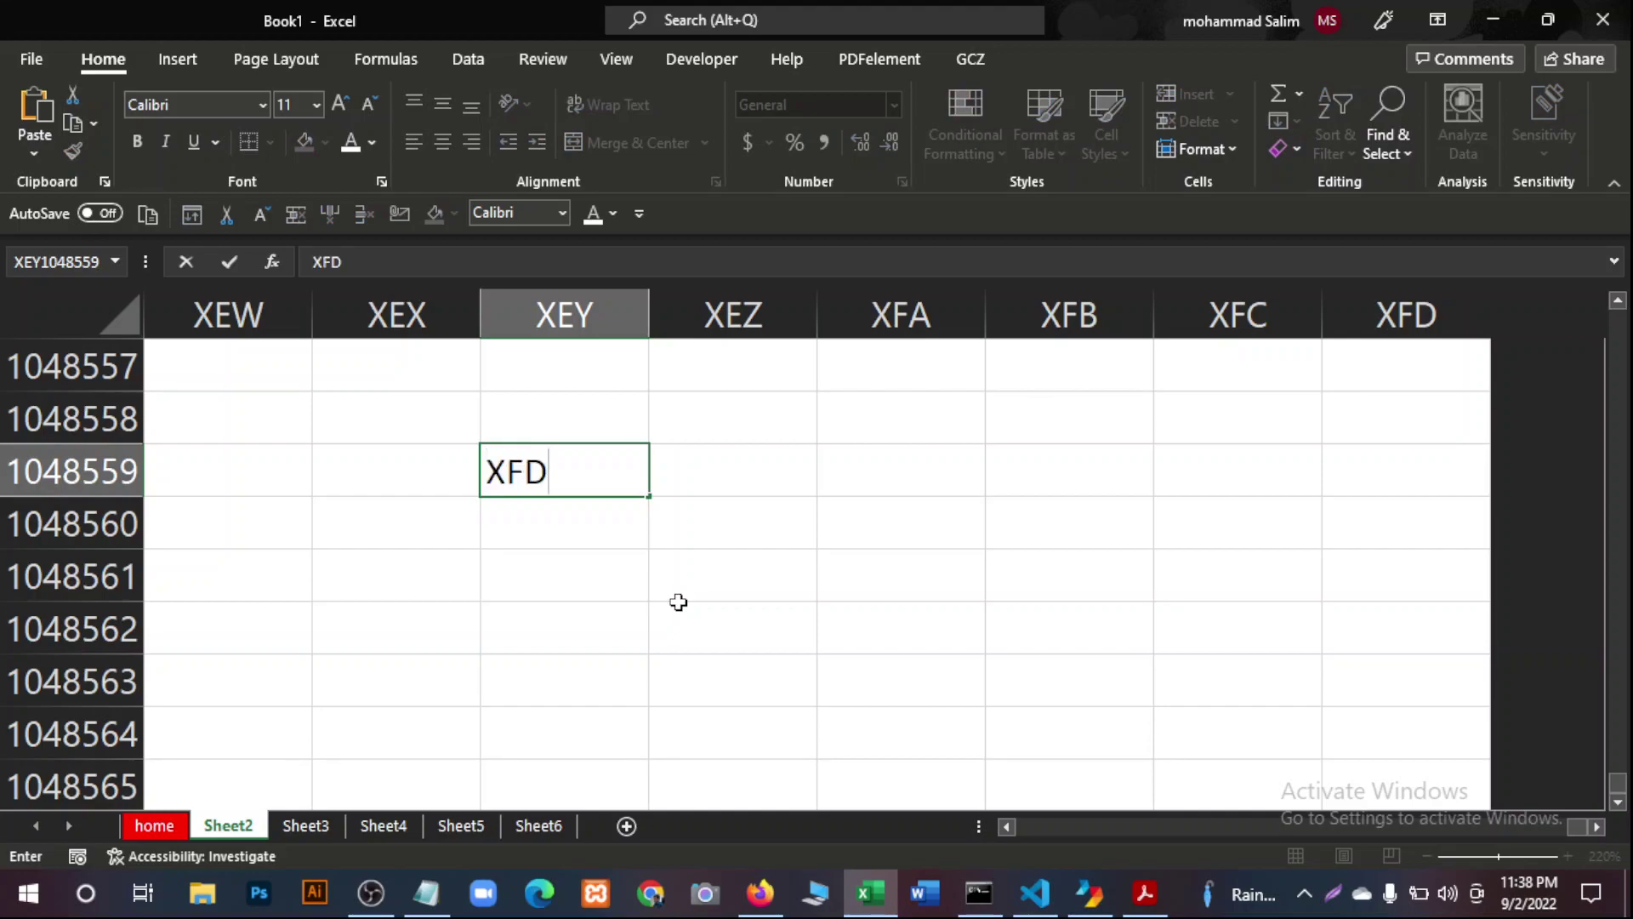
click(518, 514)
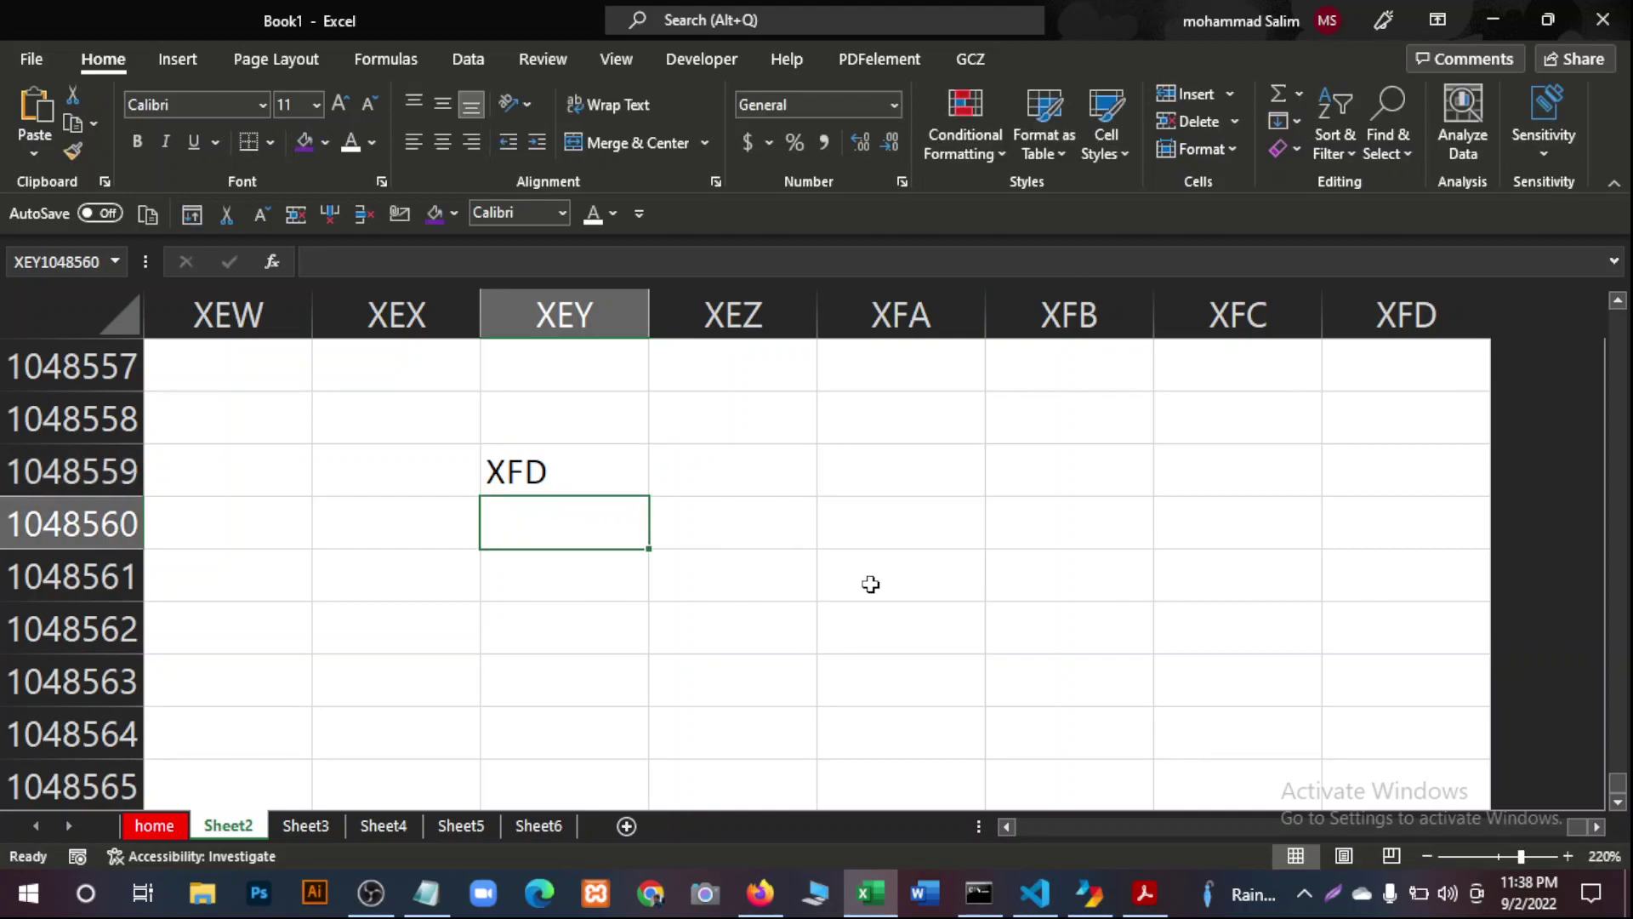
text(1)
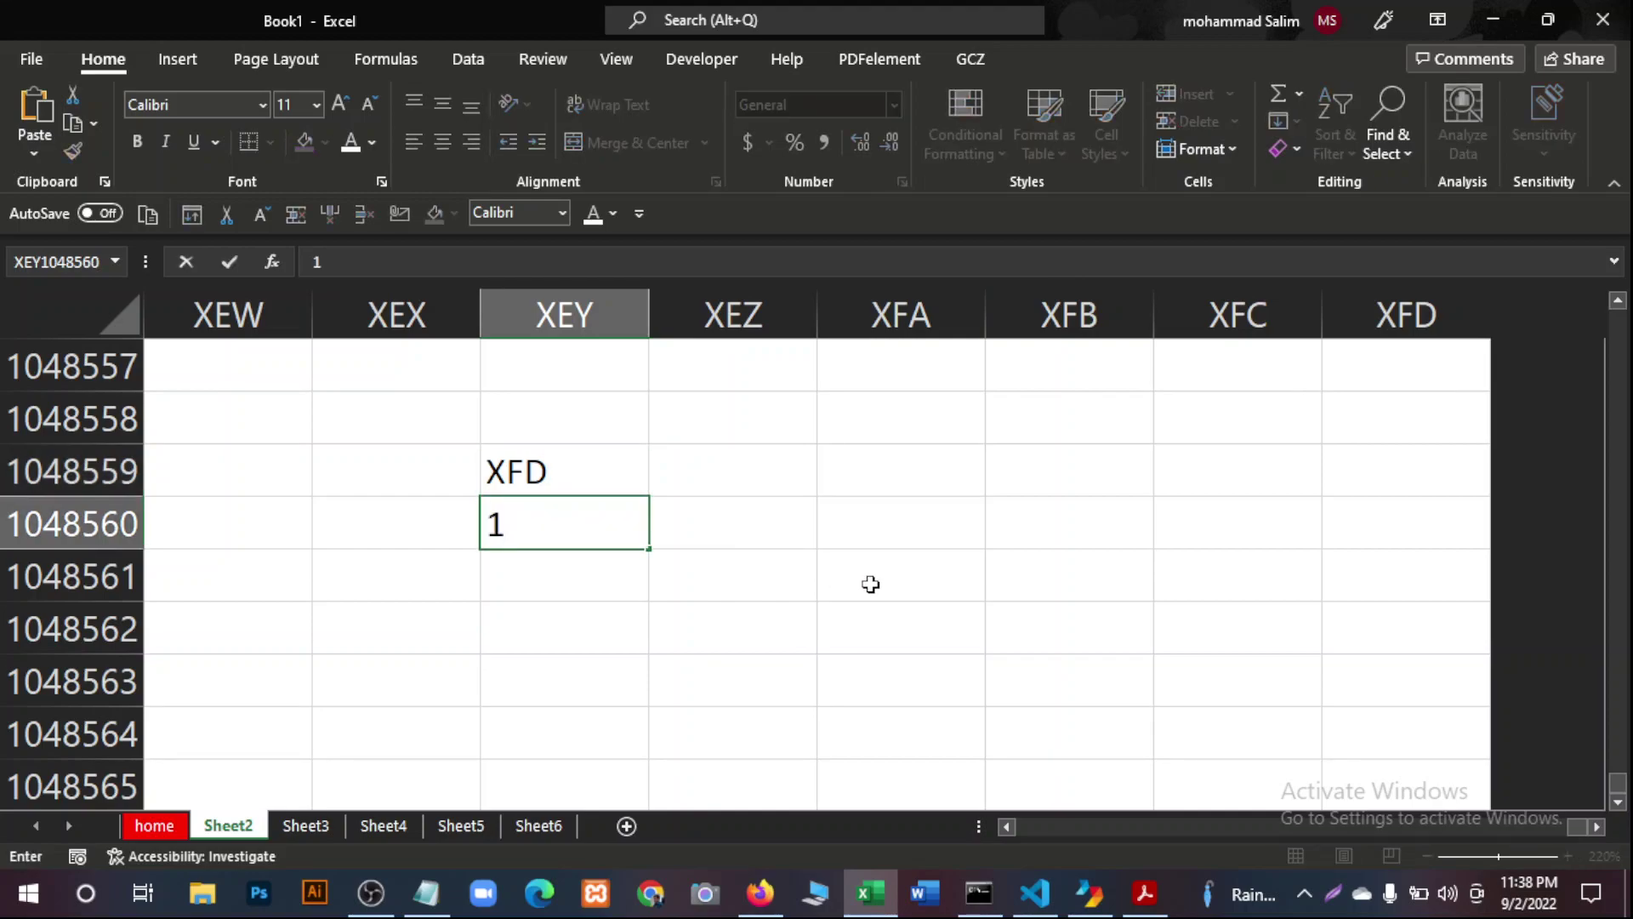
text(6)
text(3)
text(84)
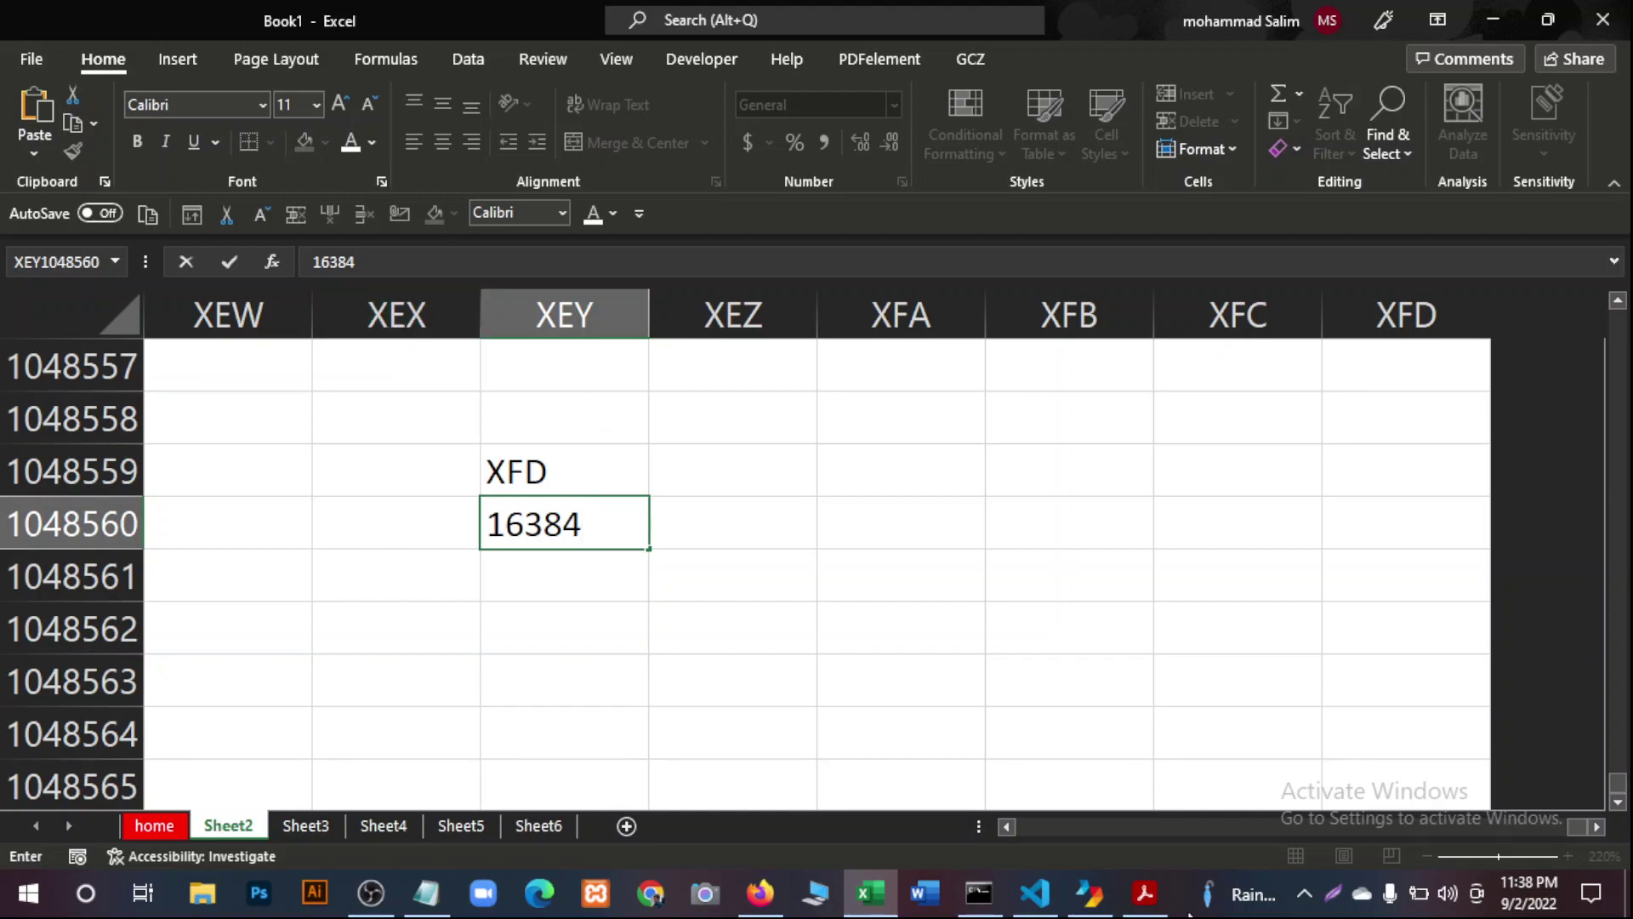
click(593, 481)
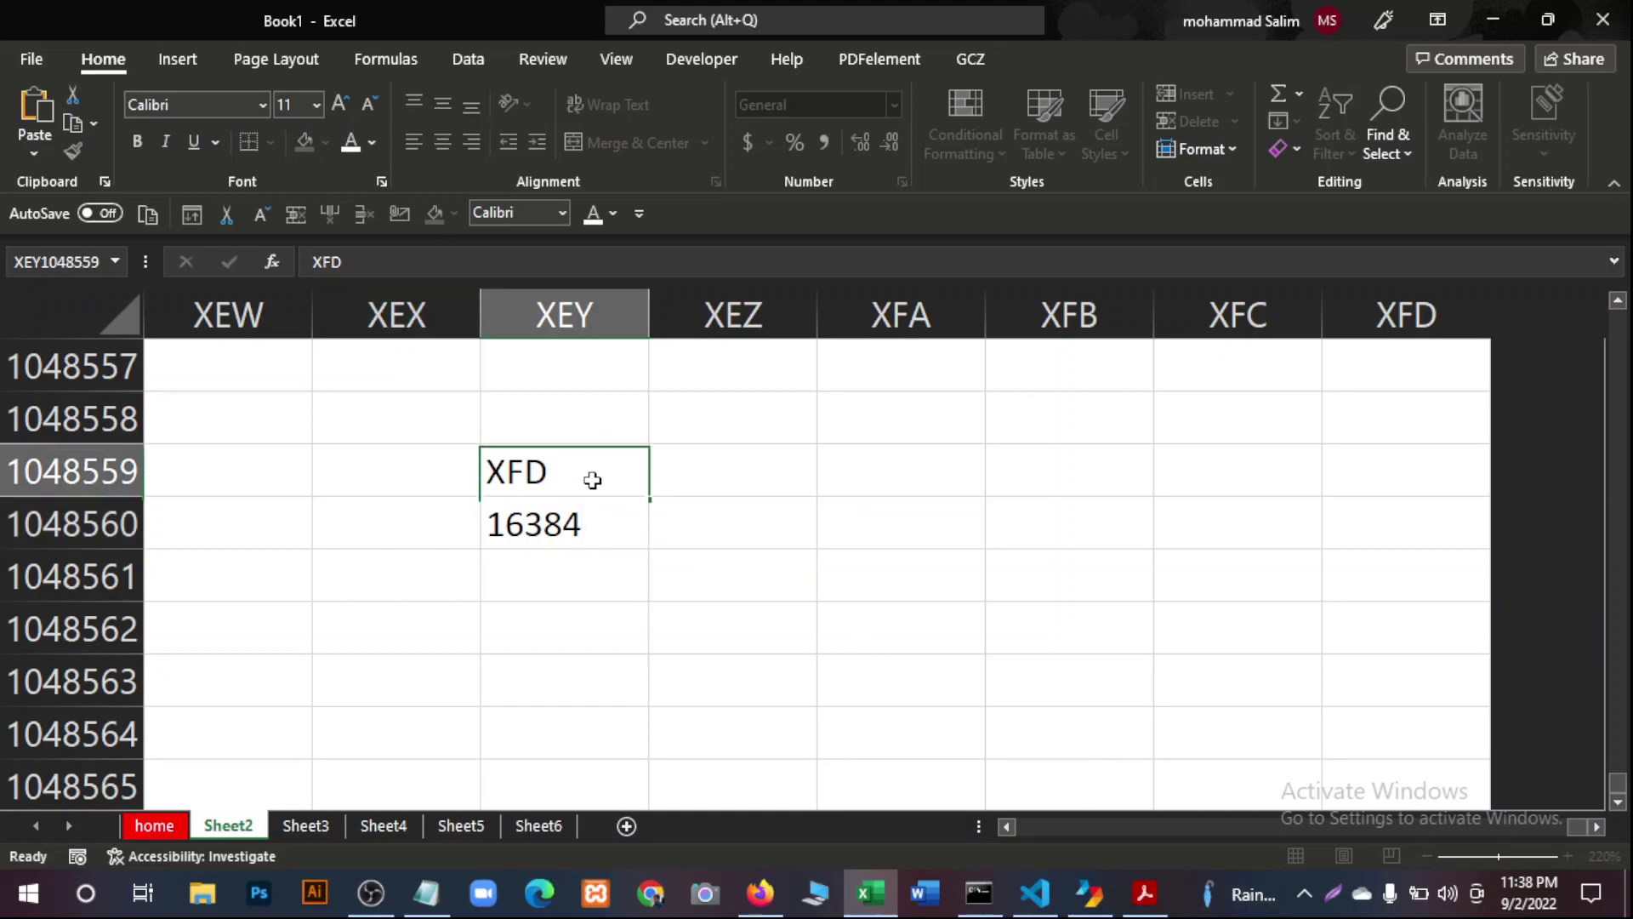
click(594, 523)
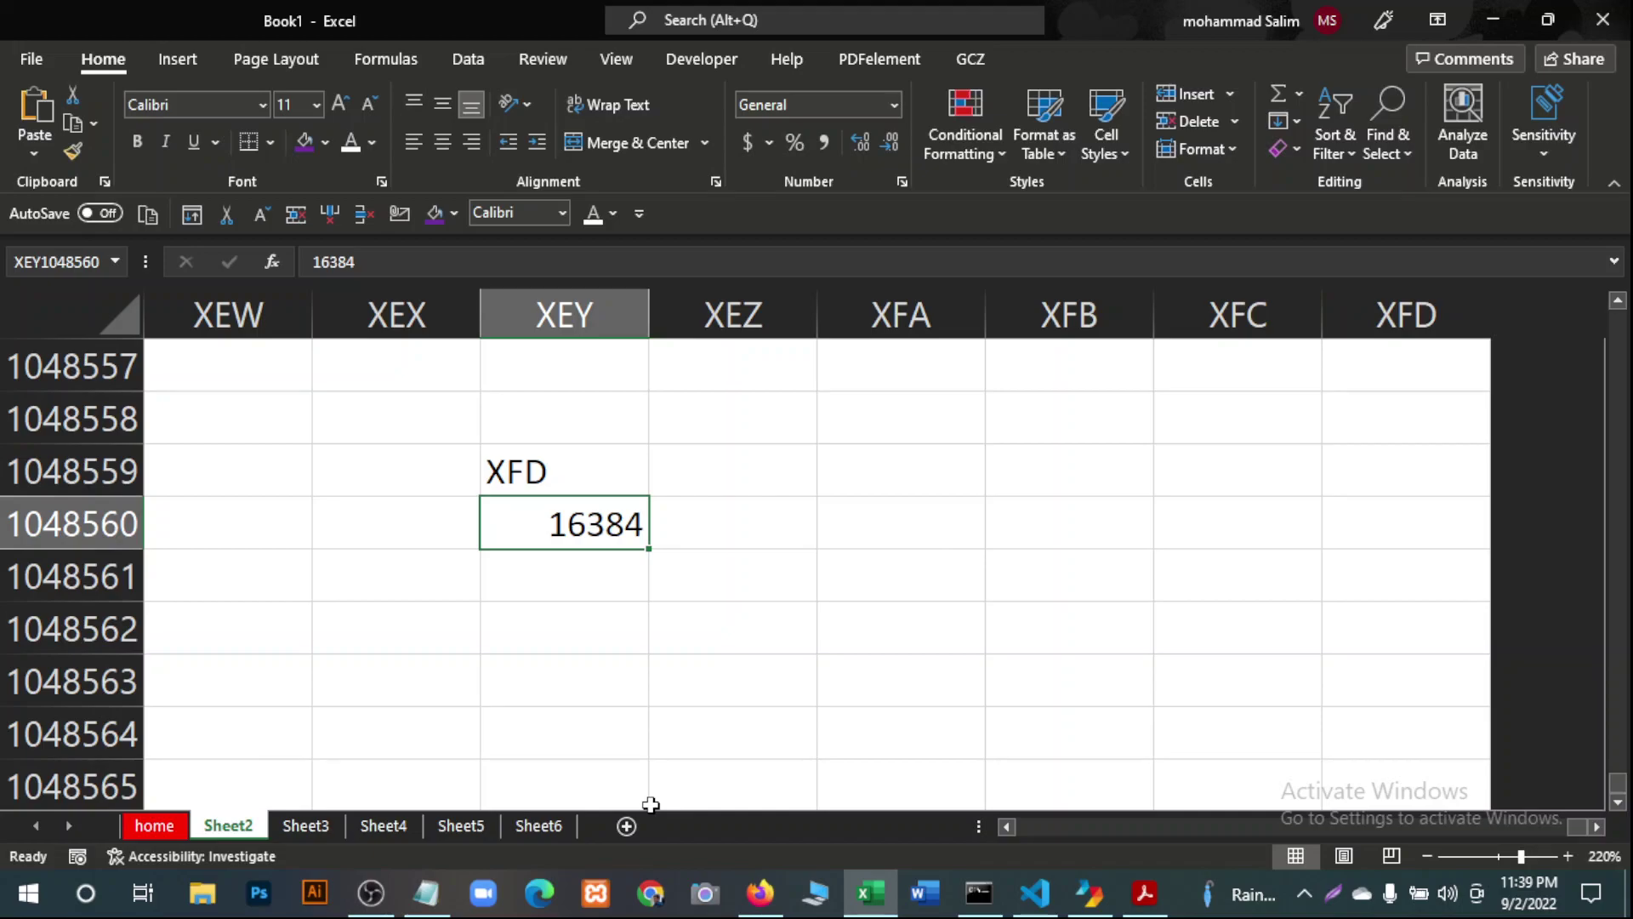
Jump back to column A with Home, then to A1 with Ctrl+Home, and select cell C3.
key(Home)
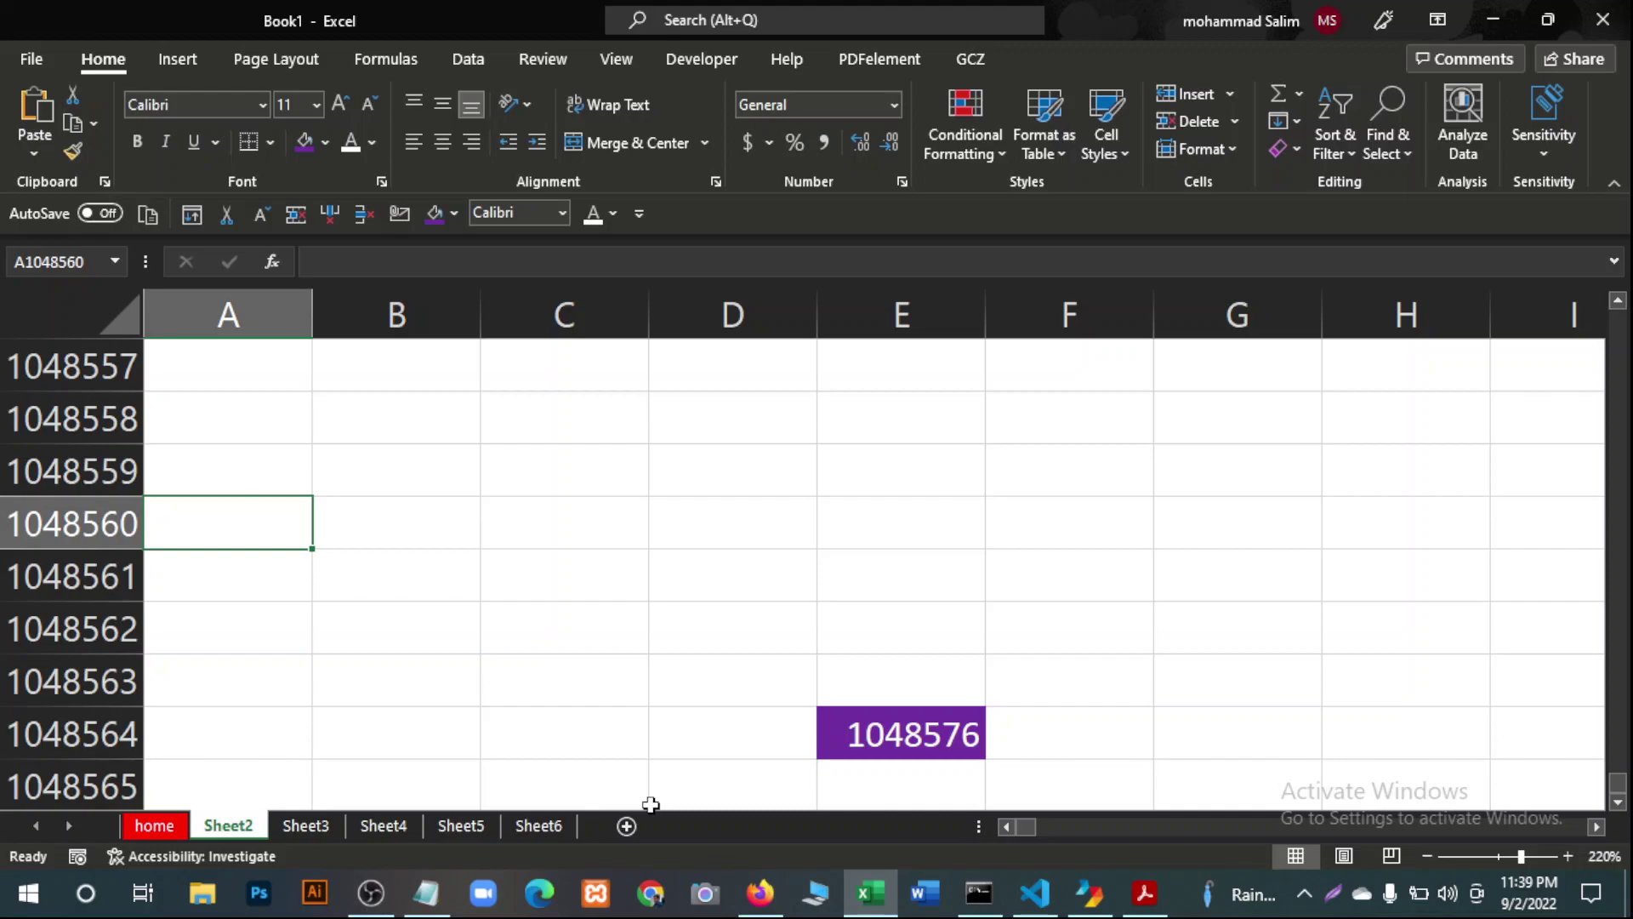
key(ctrl+Home)
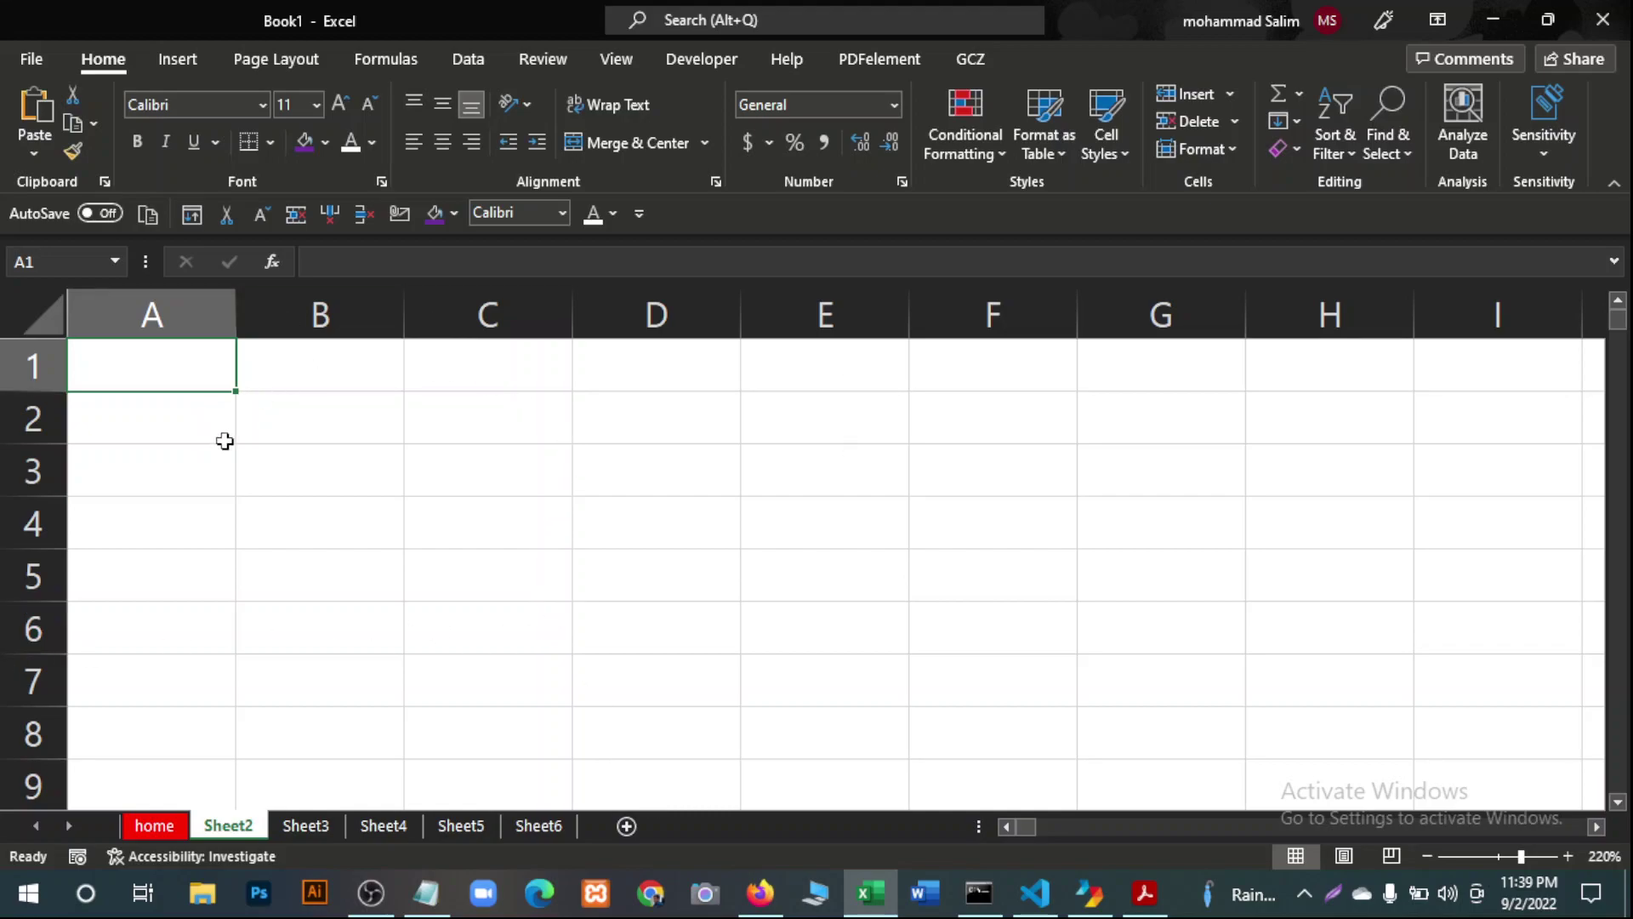
click(252, 450)
click(177, 376)
click(171, 422)
click(304, 410)
click(317, 367)
click(465, 490)
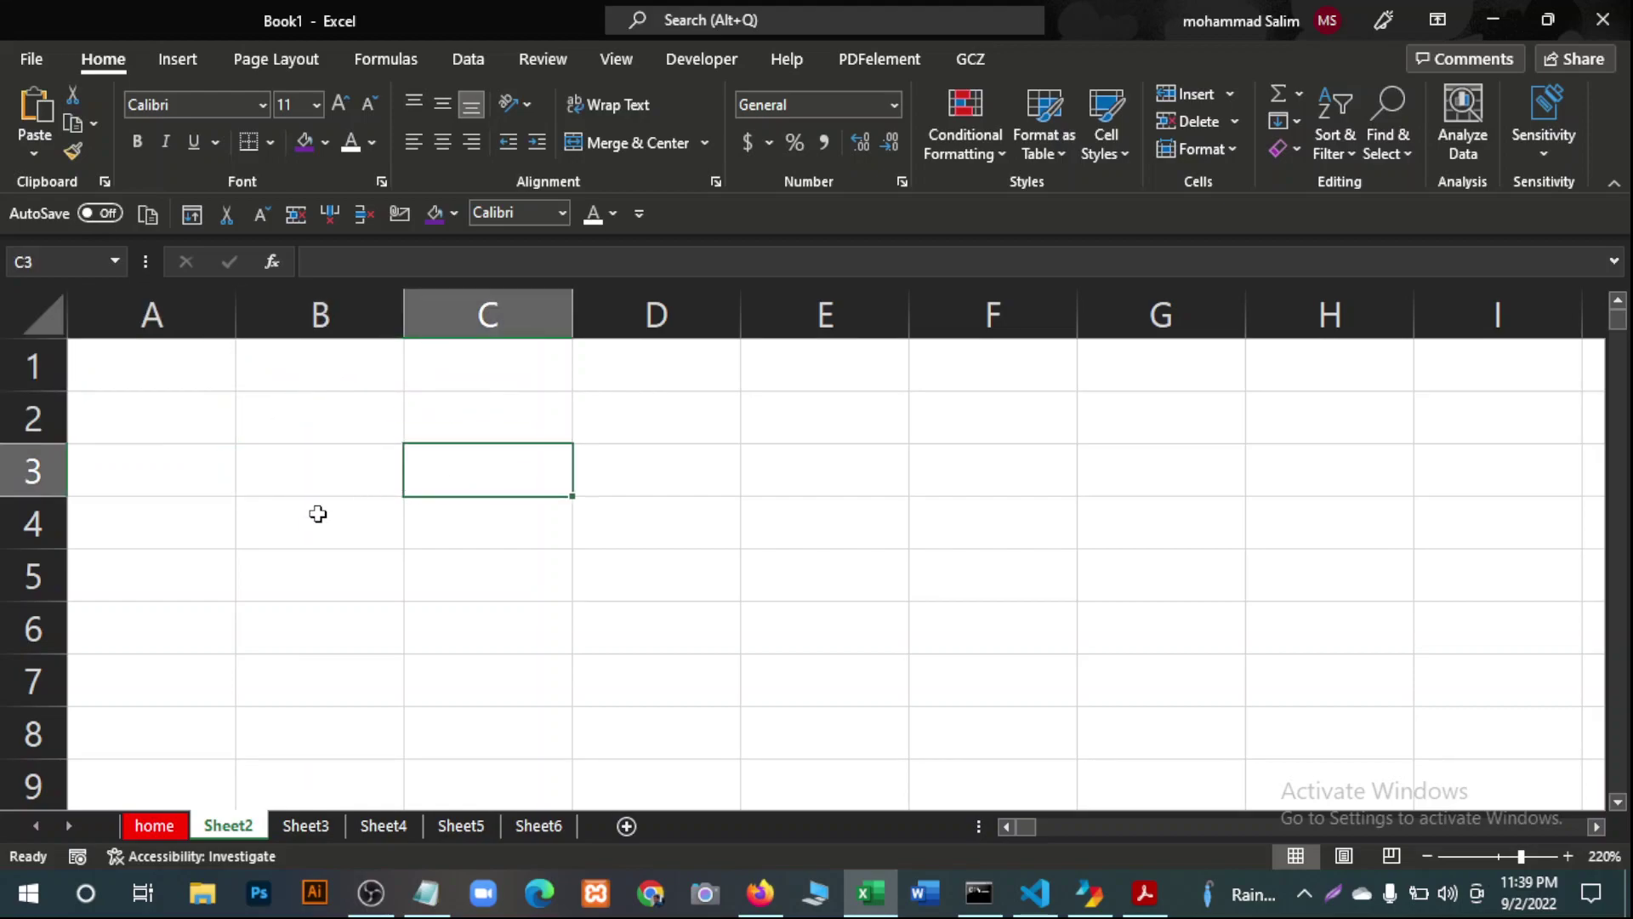
click(317, 512)
click(451, 524)
click(444, 489)
click(381, 468)
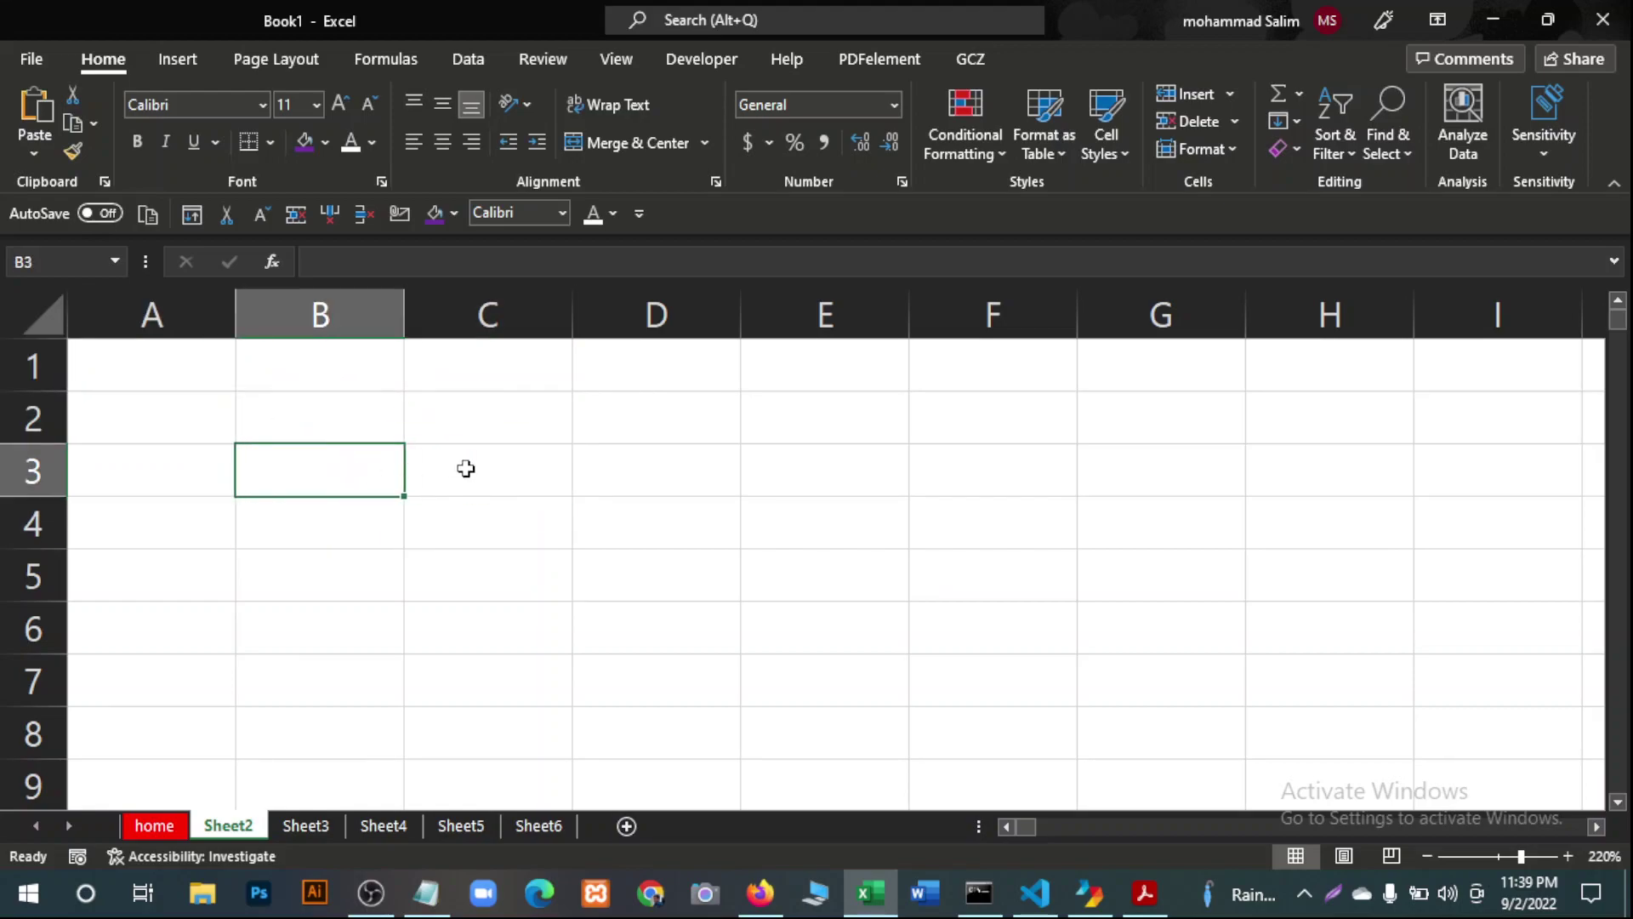
click(484, 430)
click(476, 481)
click(326, 421)
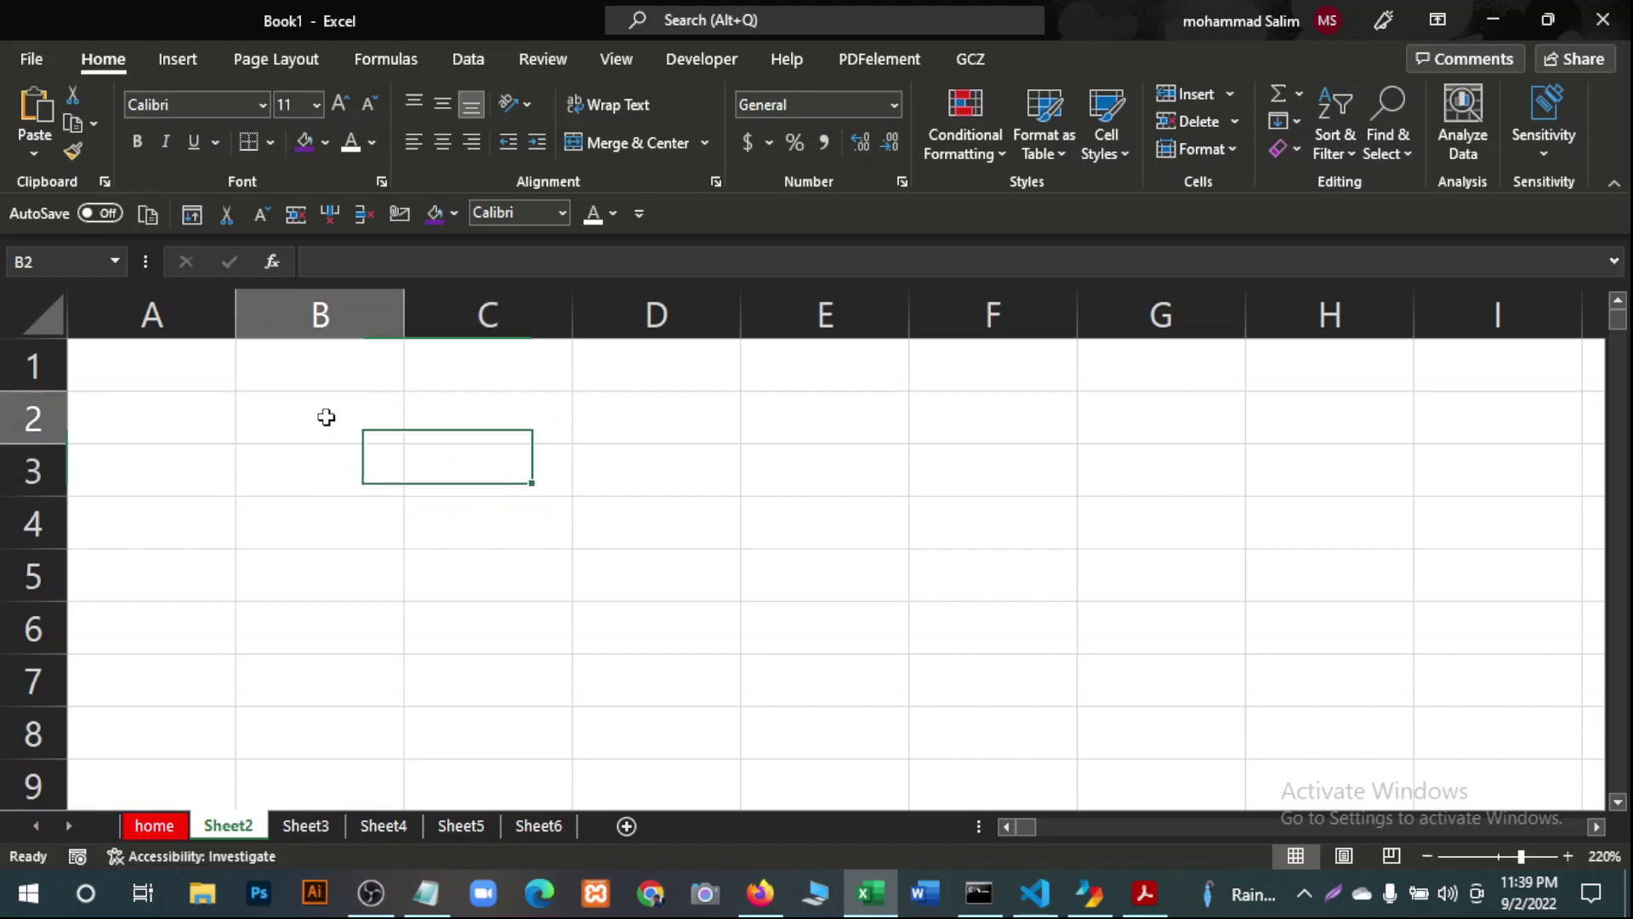
click(340, 467)
click(464, 479)
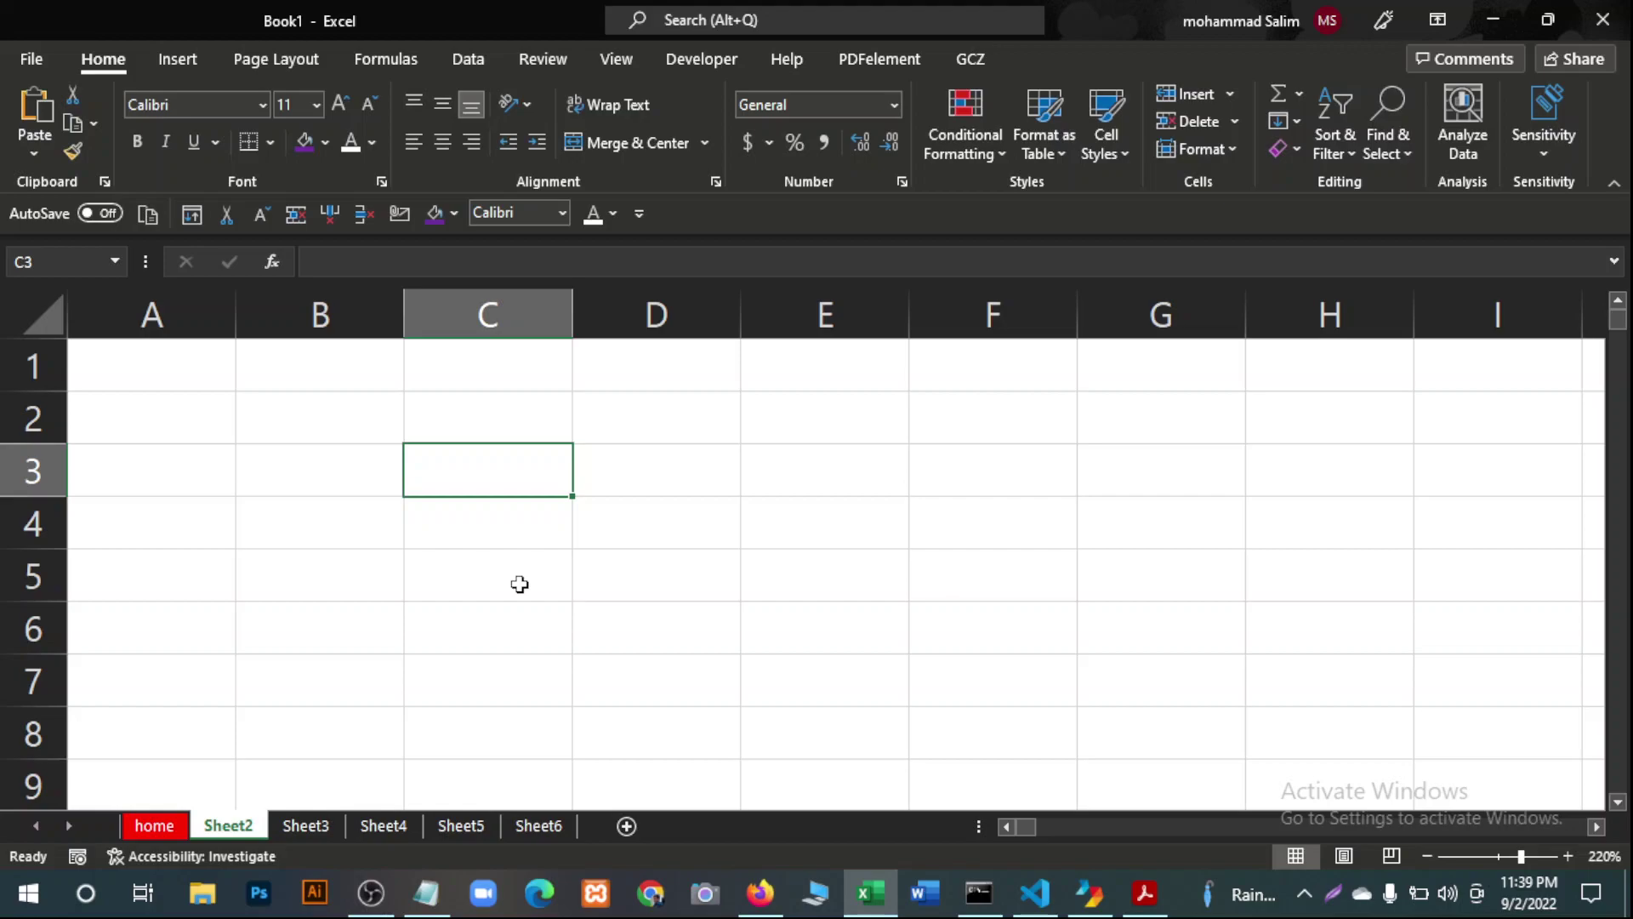
Enter the row total 1048576 in C3 and the column total 16384 in D3.
text(10)
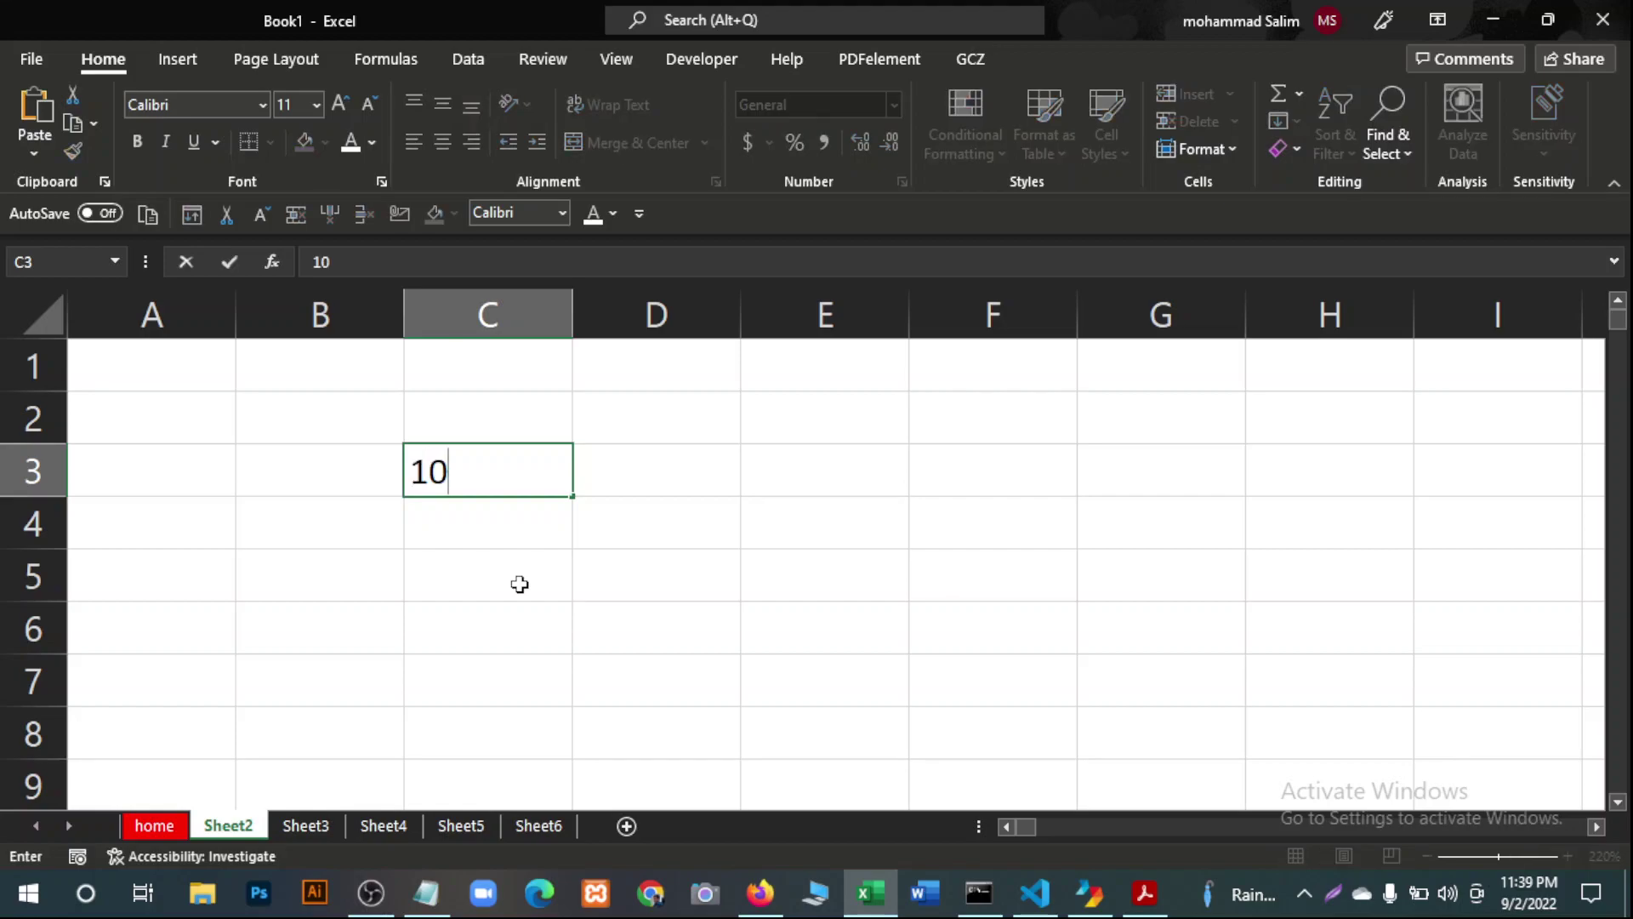
text(48)
text(576)
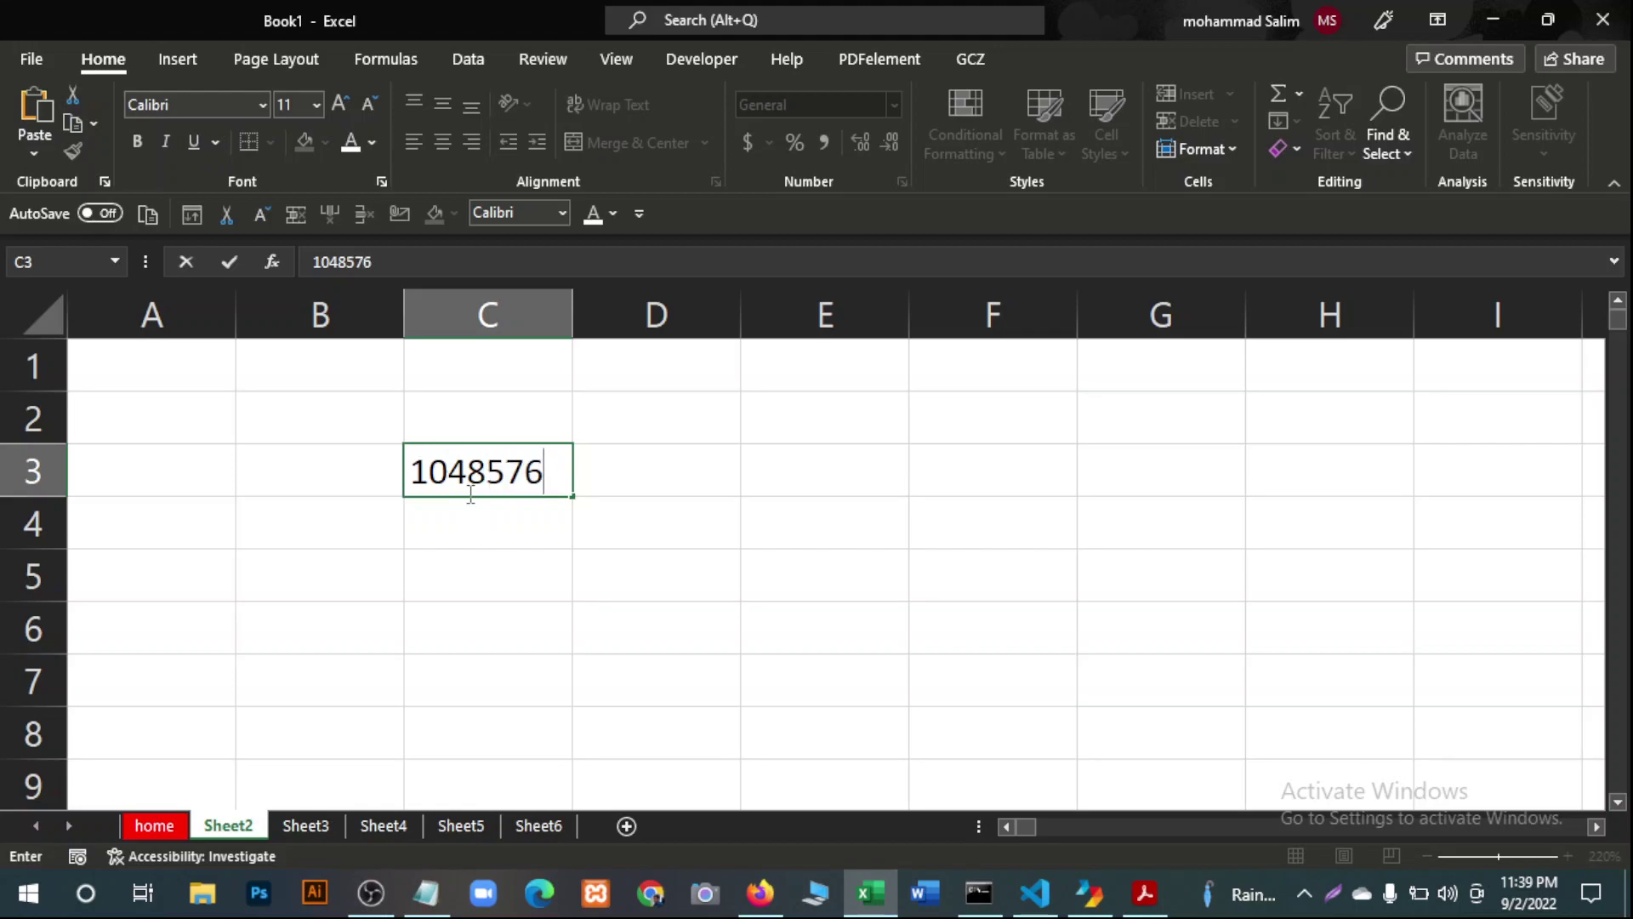
click(620, 469)
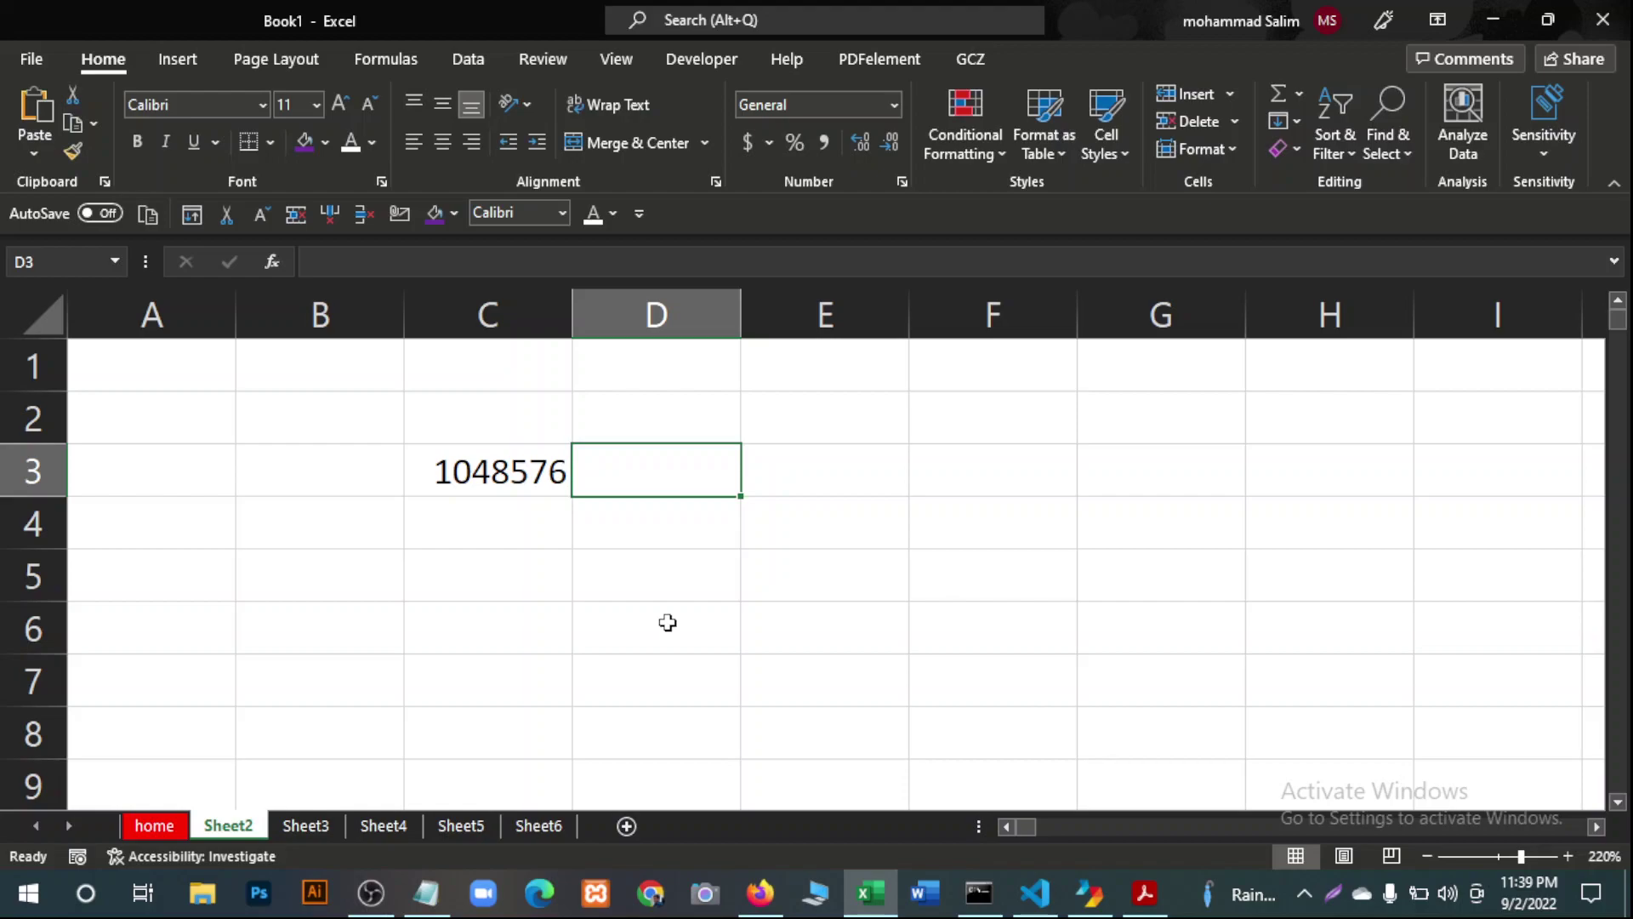
text(16)
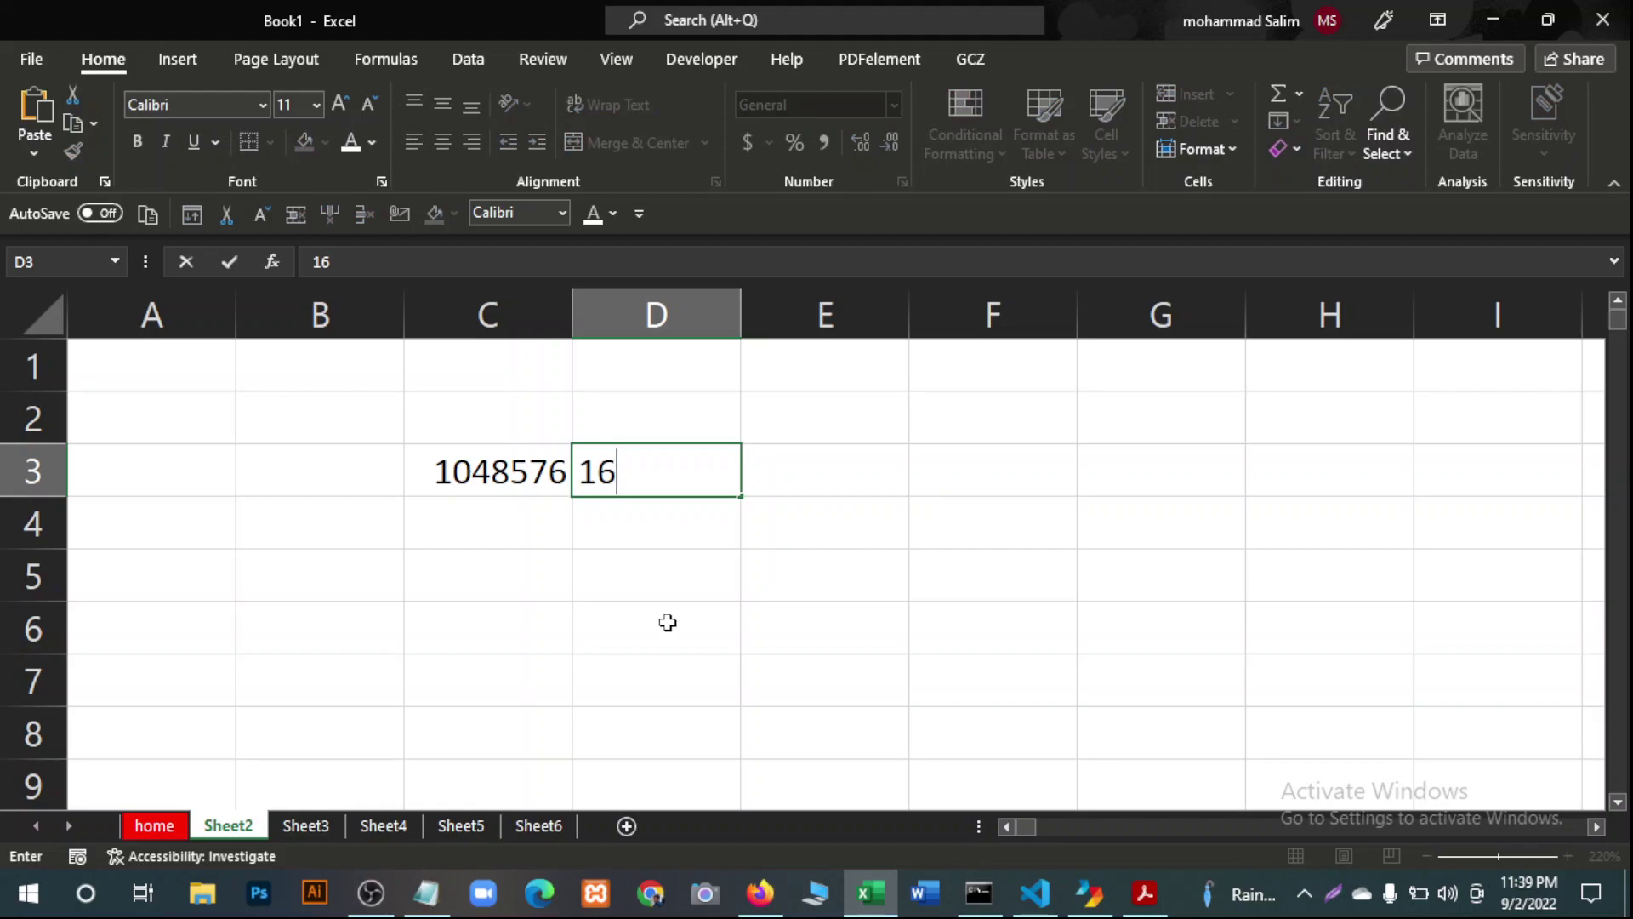
text(4)
key(BackSpace)
text(3)
text(84)
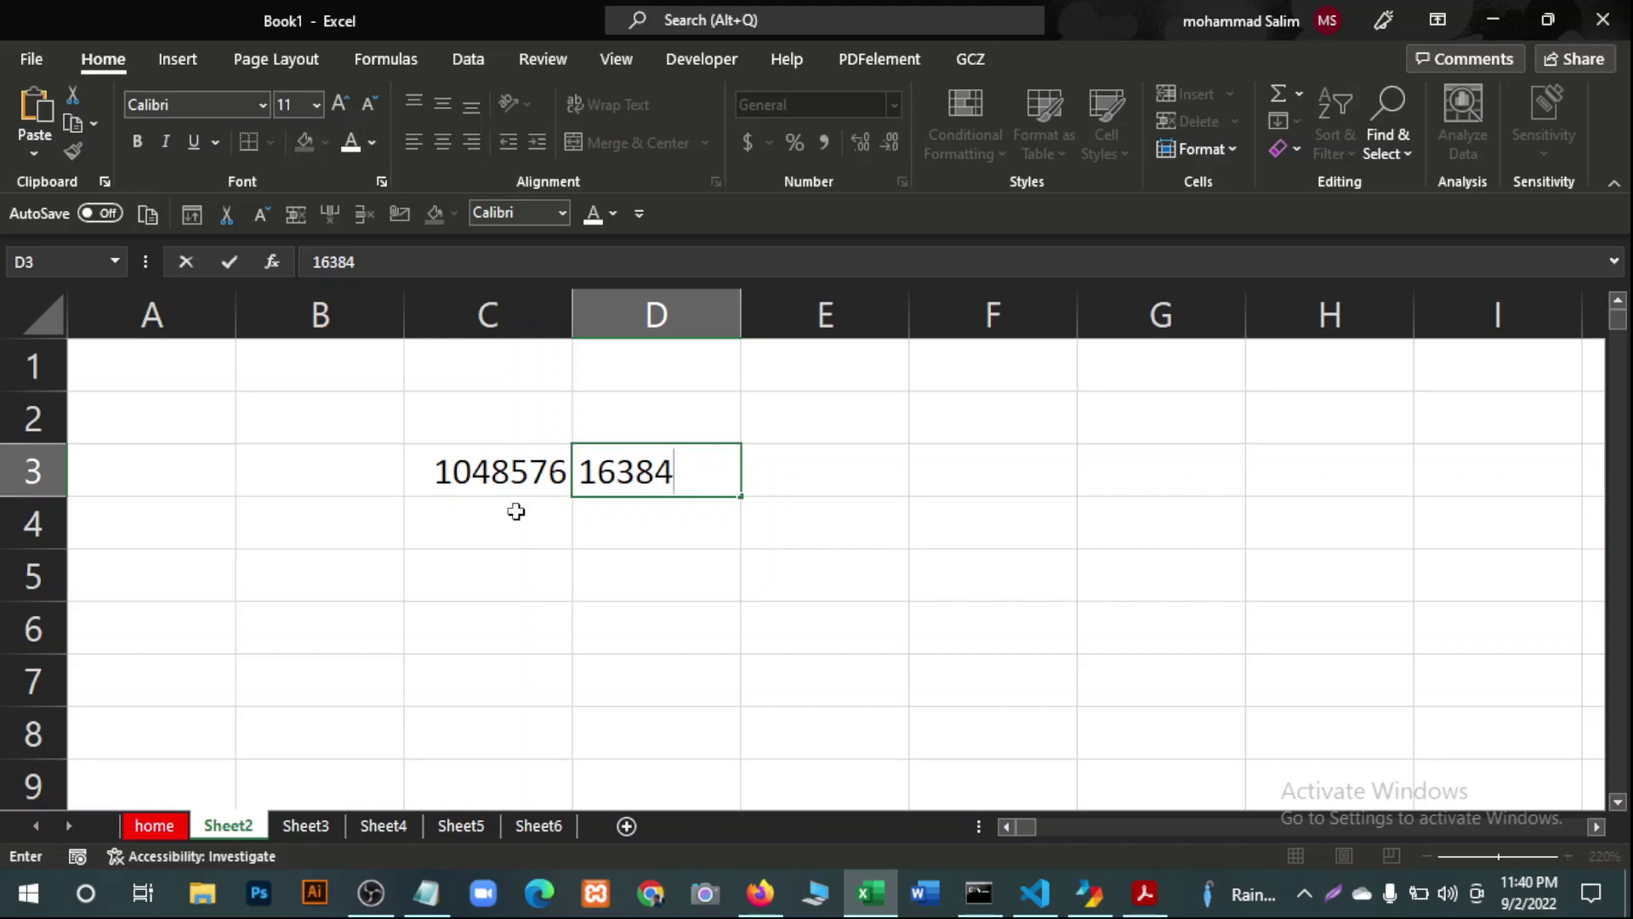
click(655, 628)
click(521, 480)
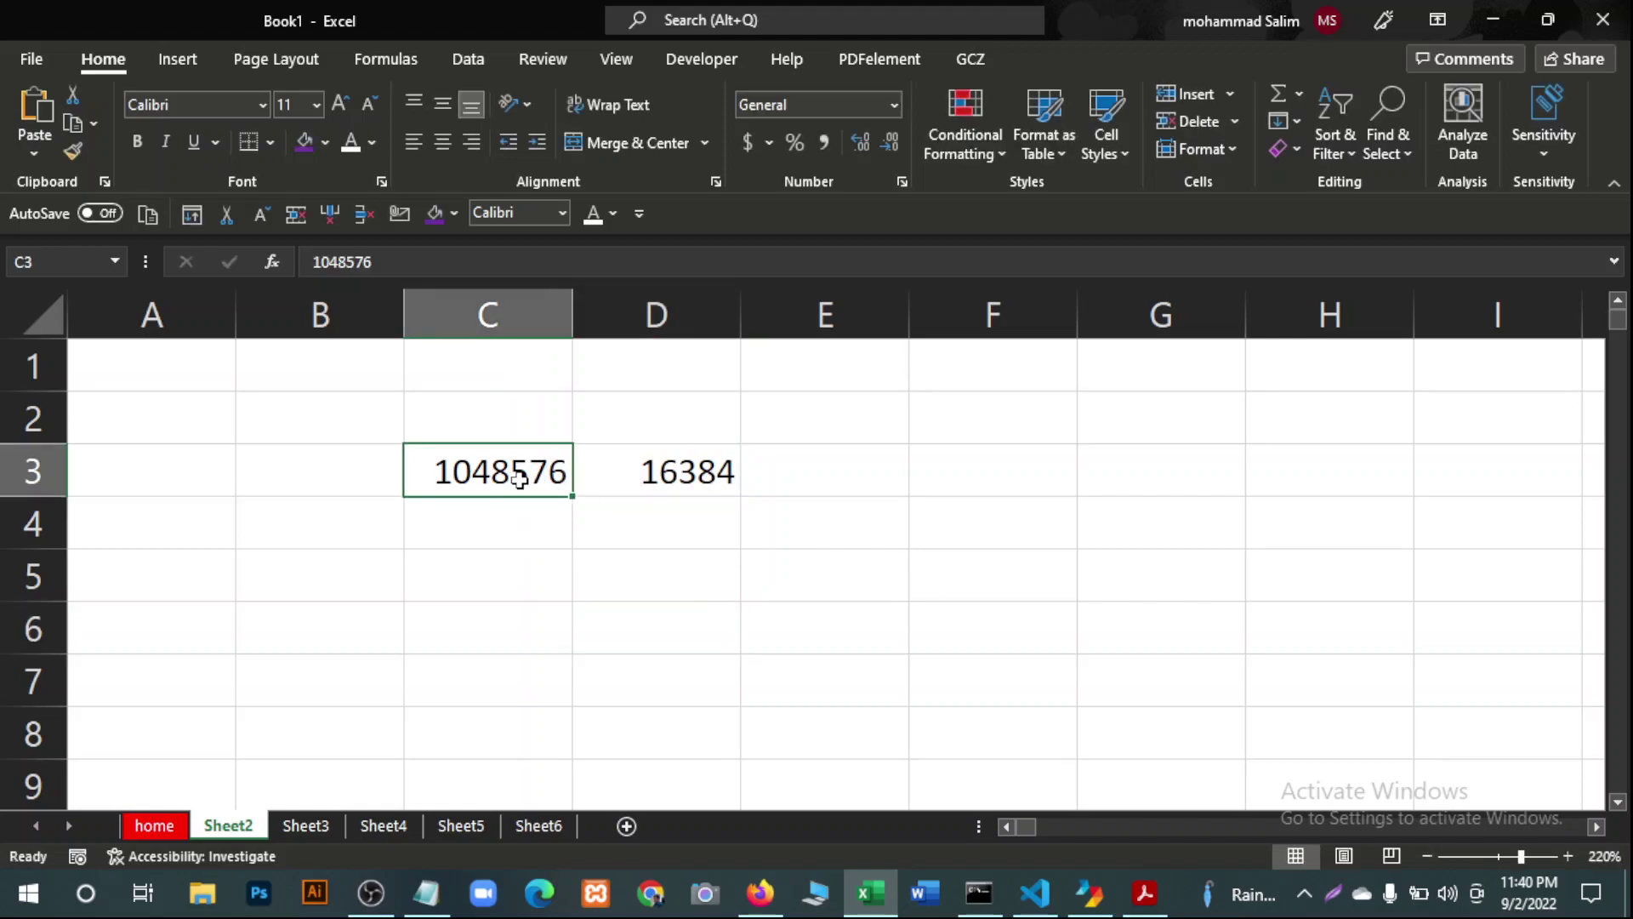
click(648, 475)
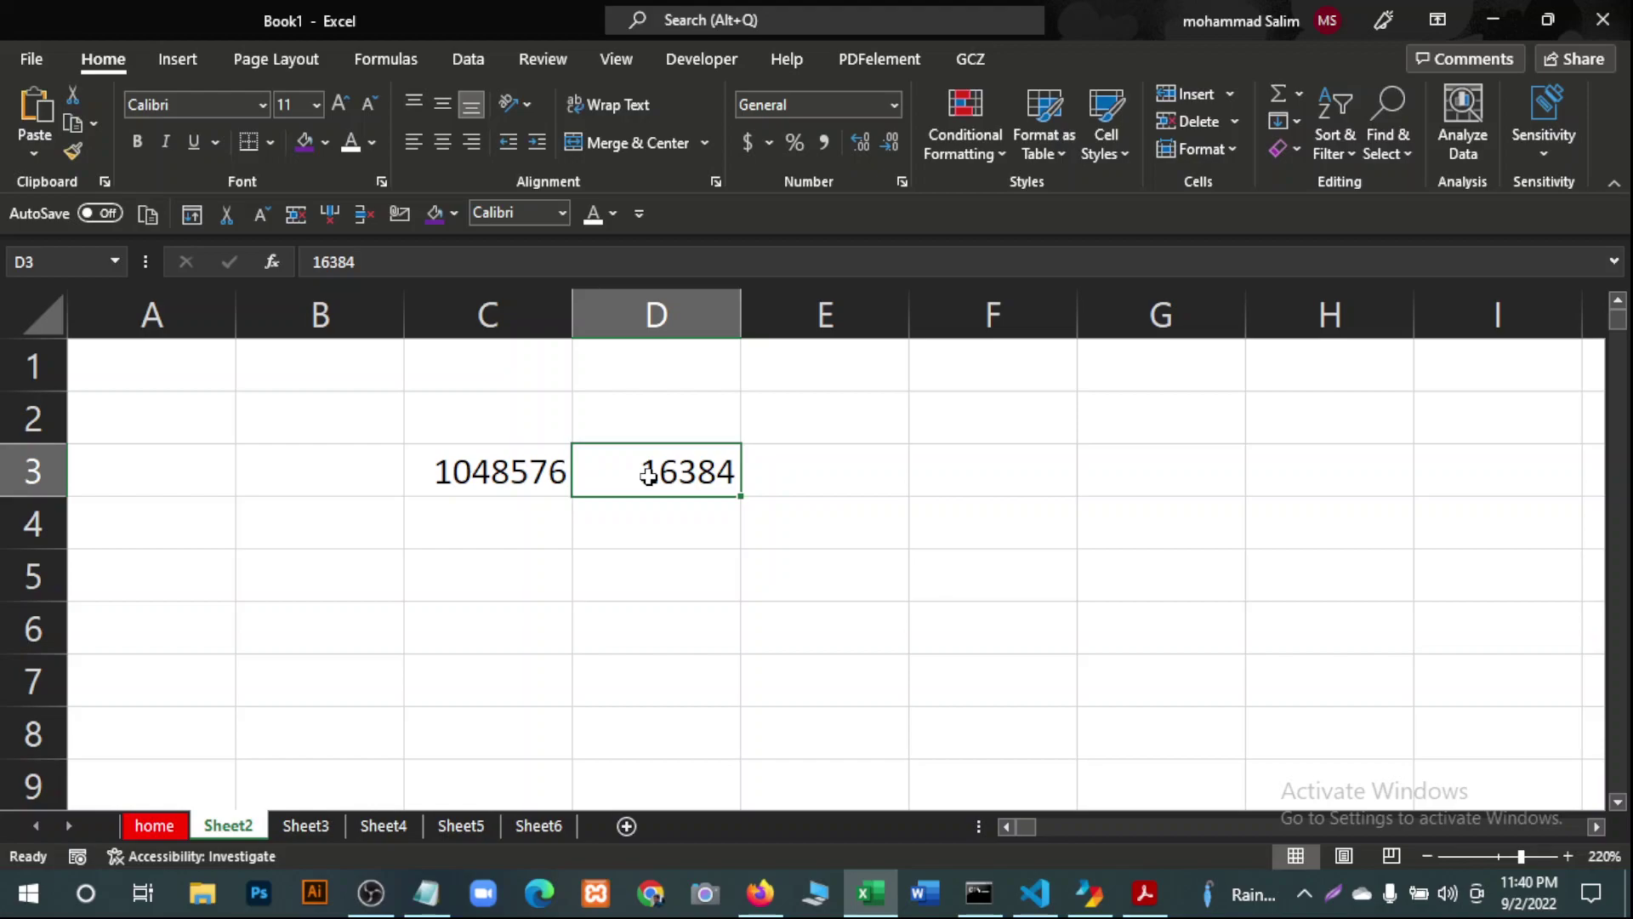
click(778, 476)
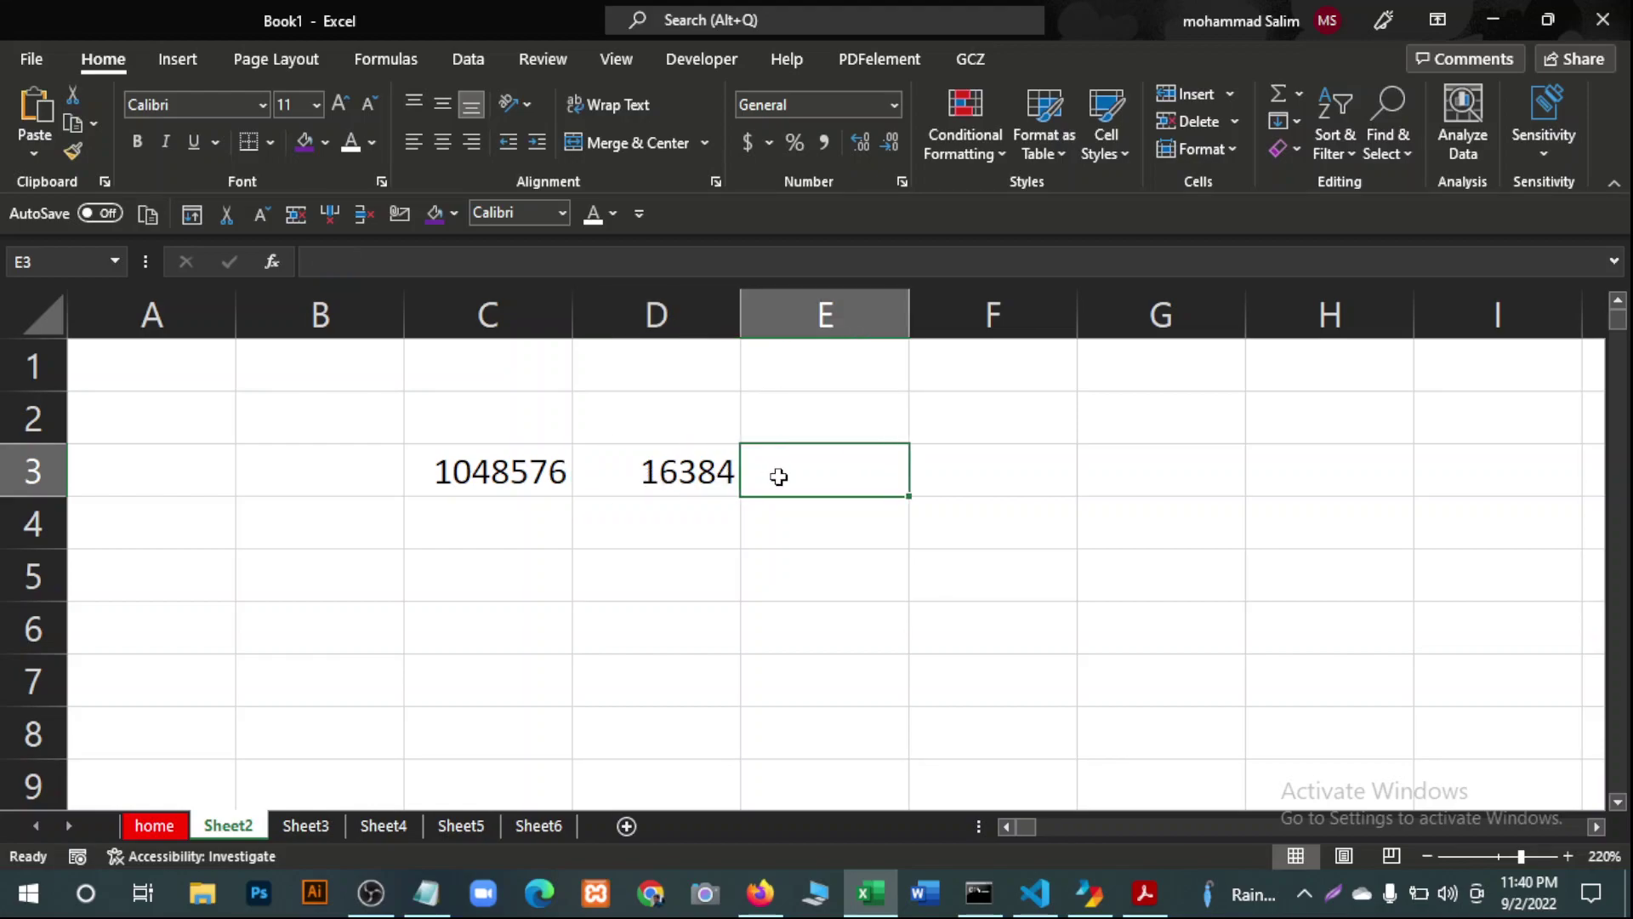
text(=)
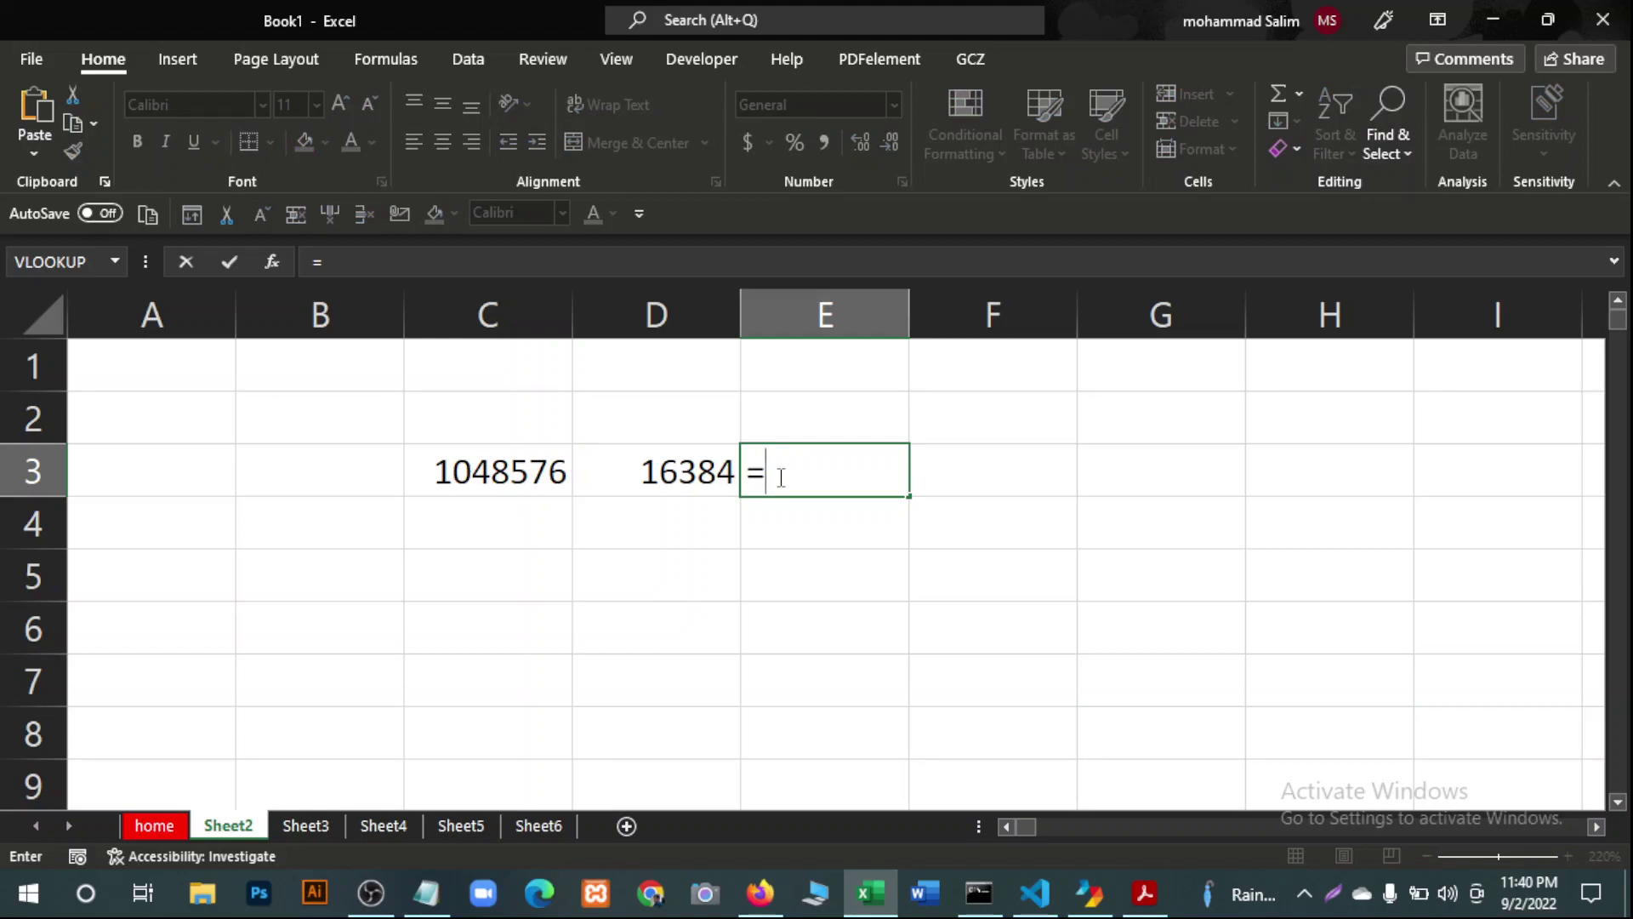
click(515, 473)
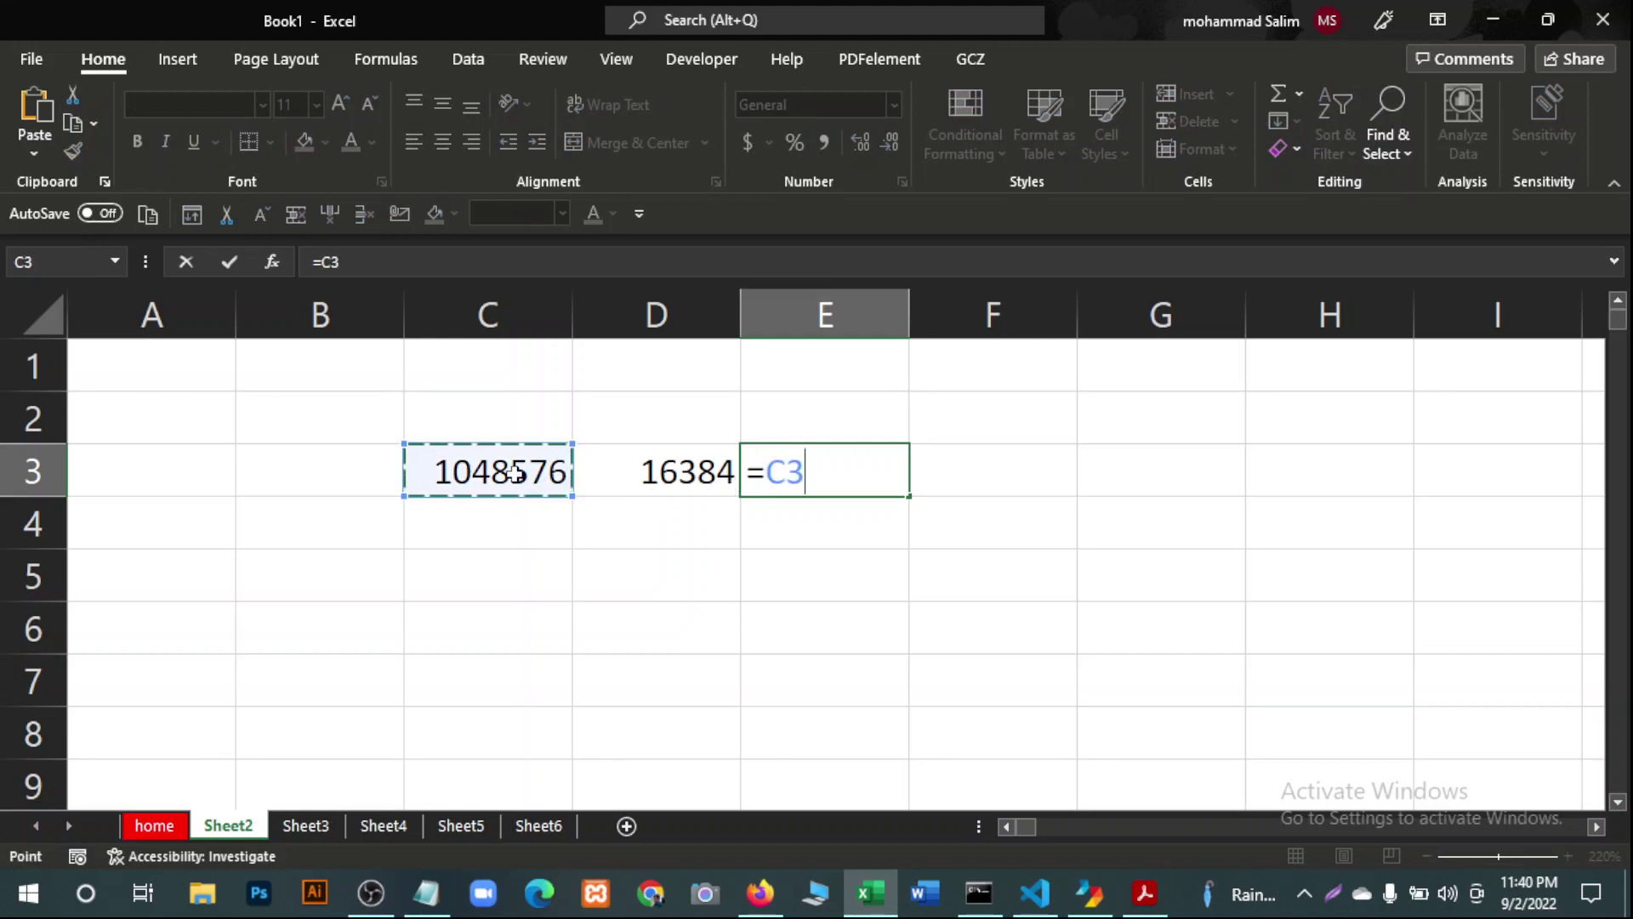
text(+)
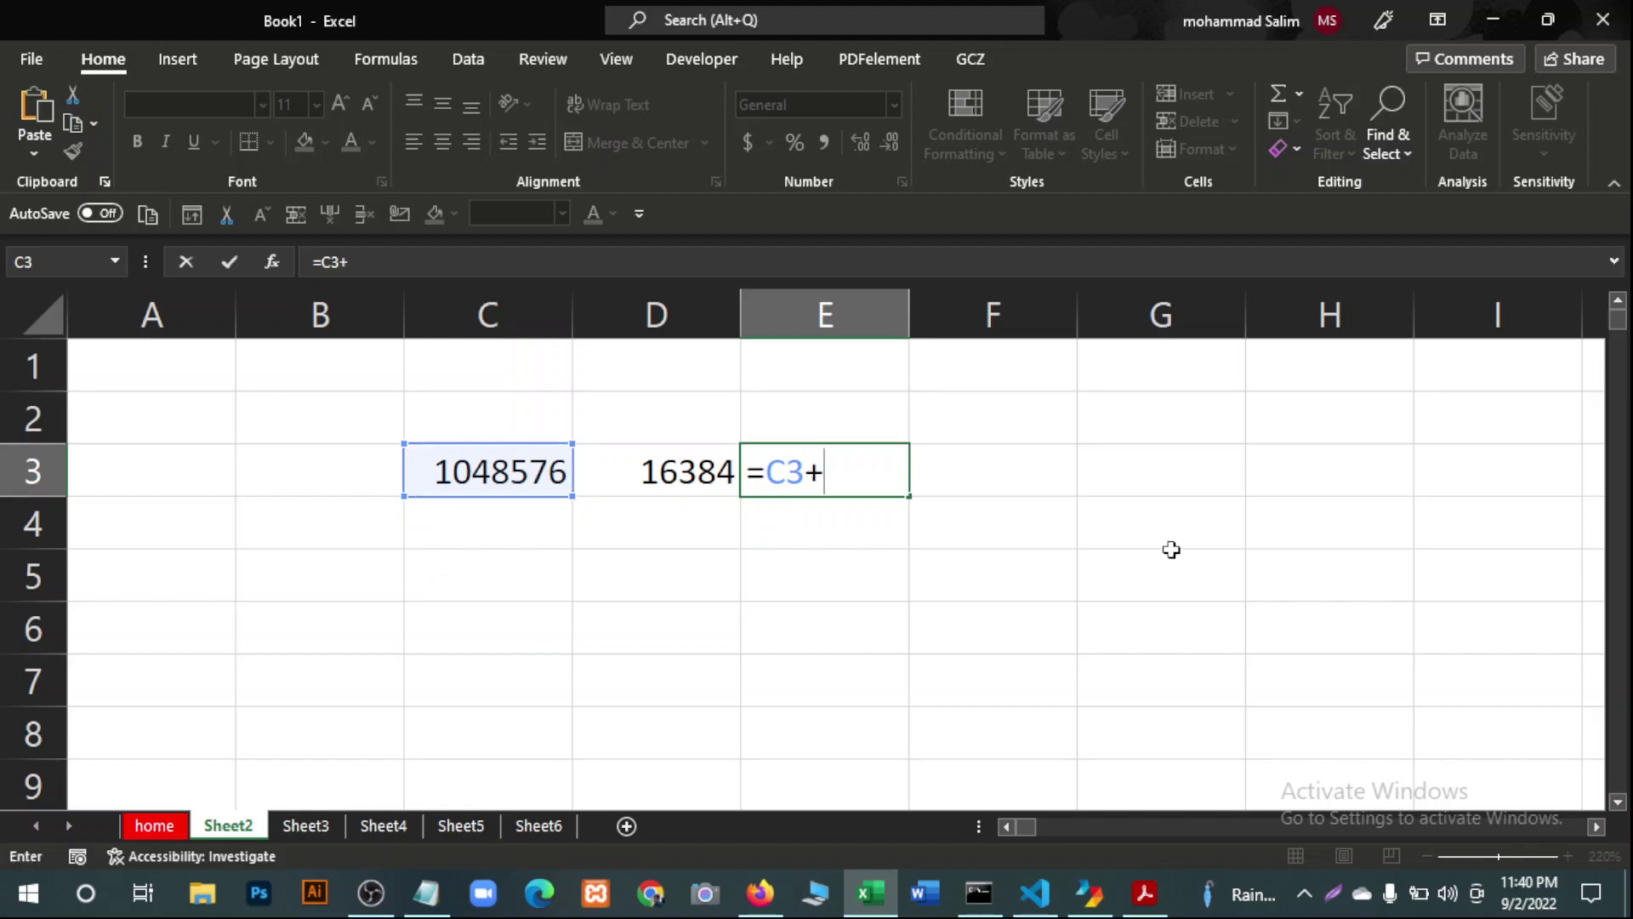
click(644, 470)
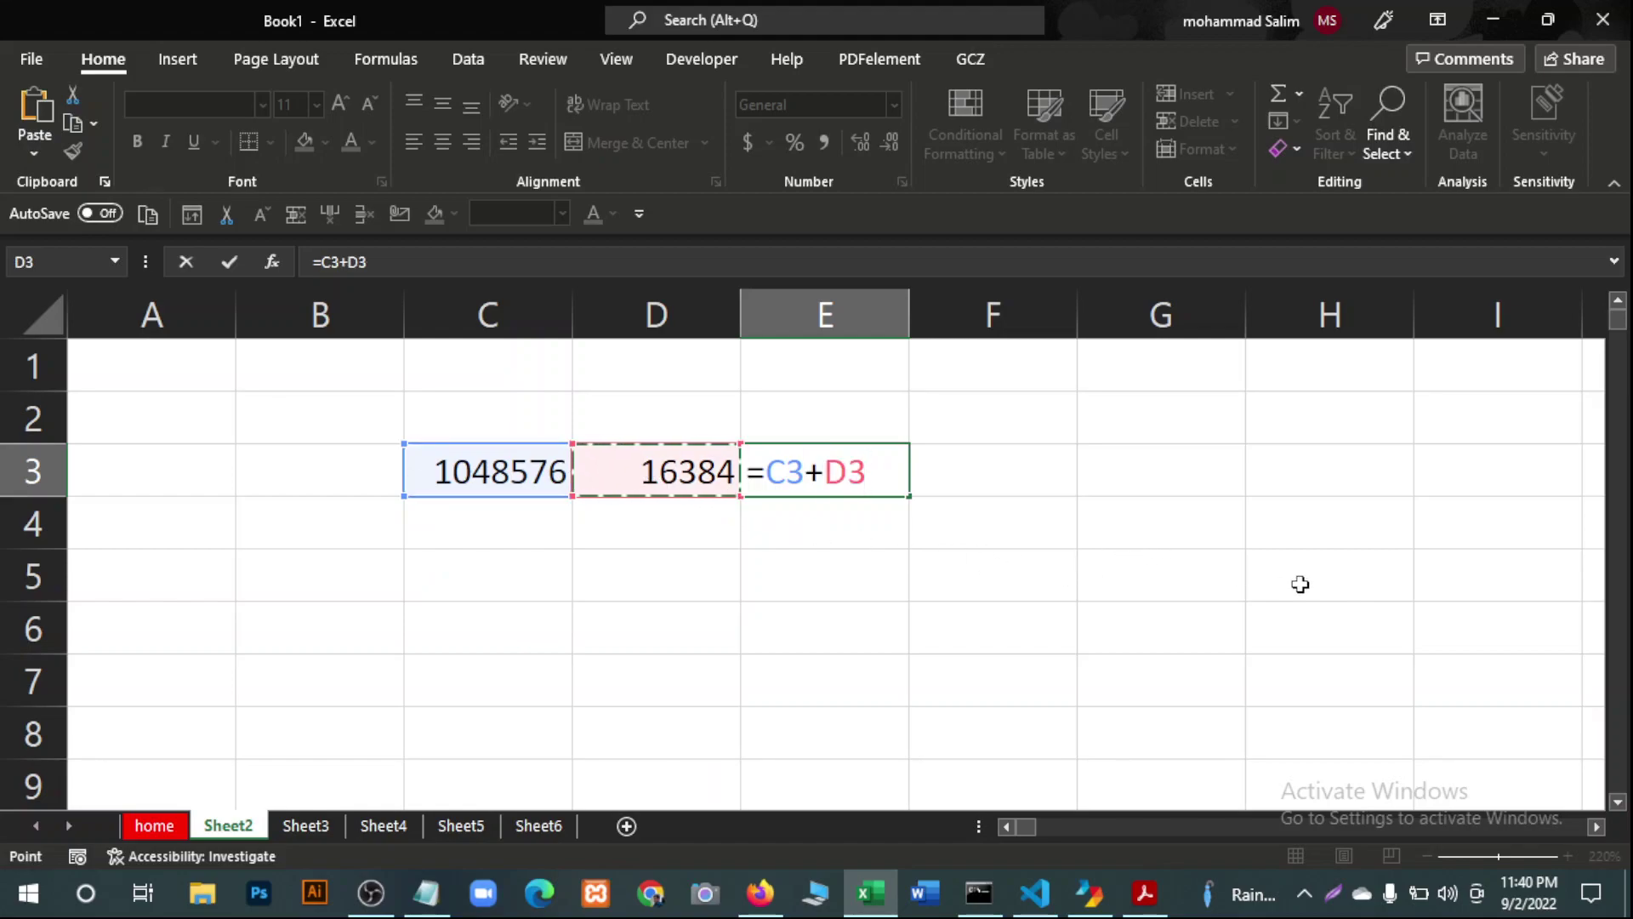
key(Return)
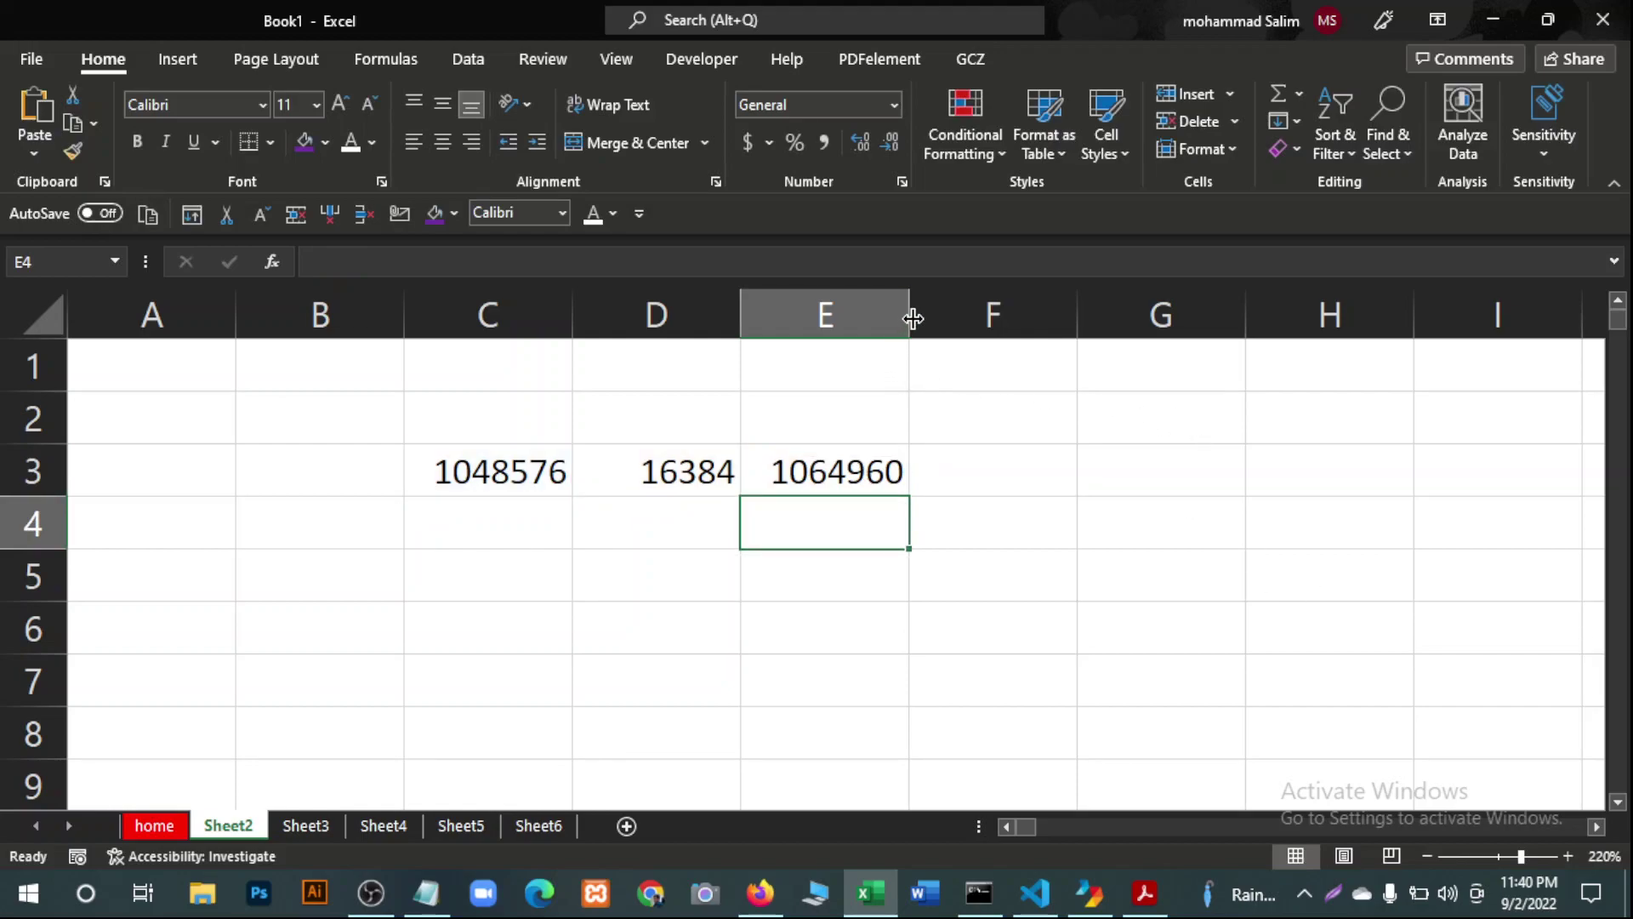
click(821, 470)
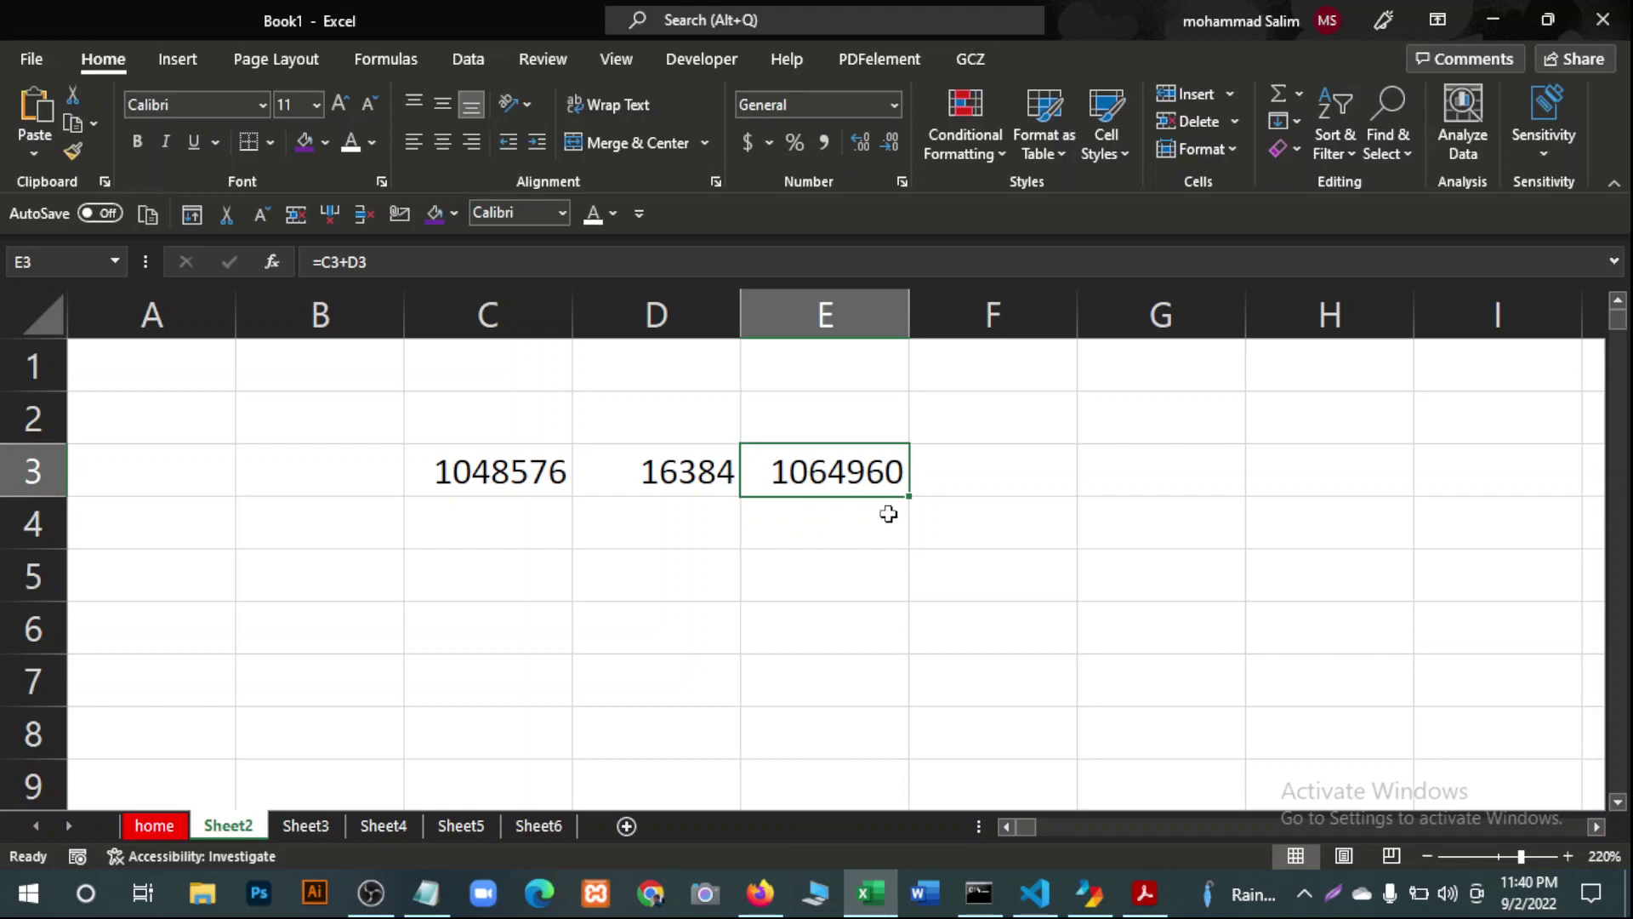
key(Delete)
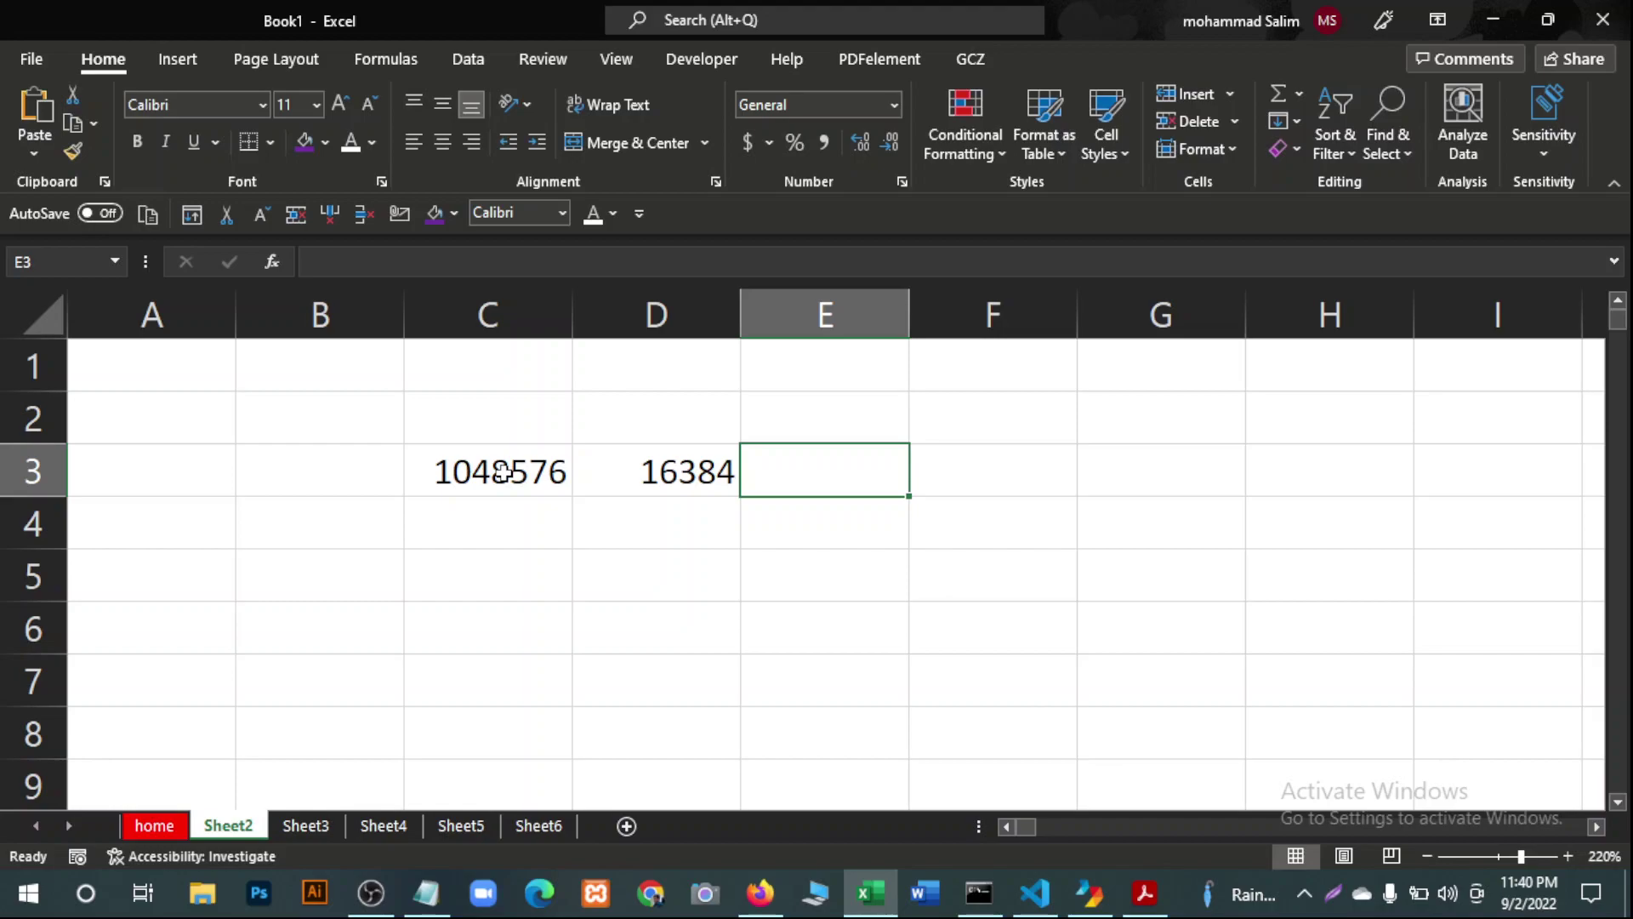
text(=)
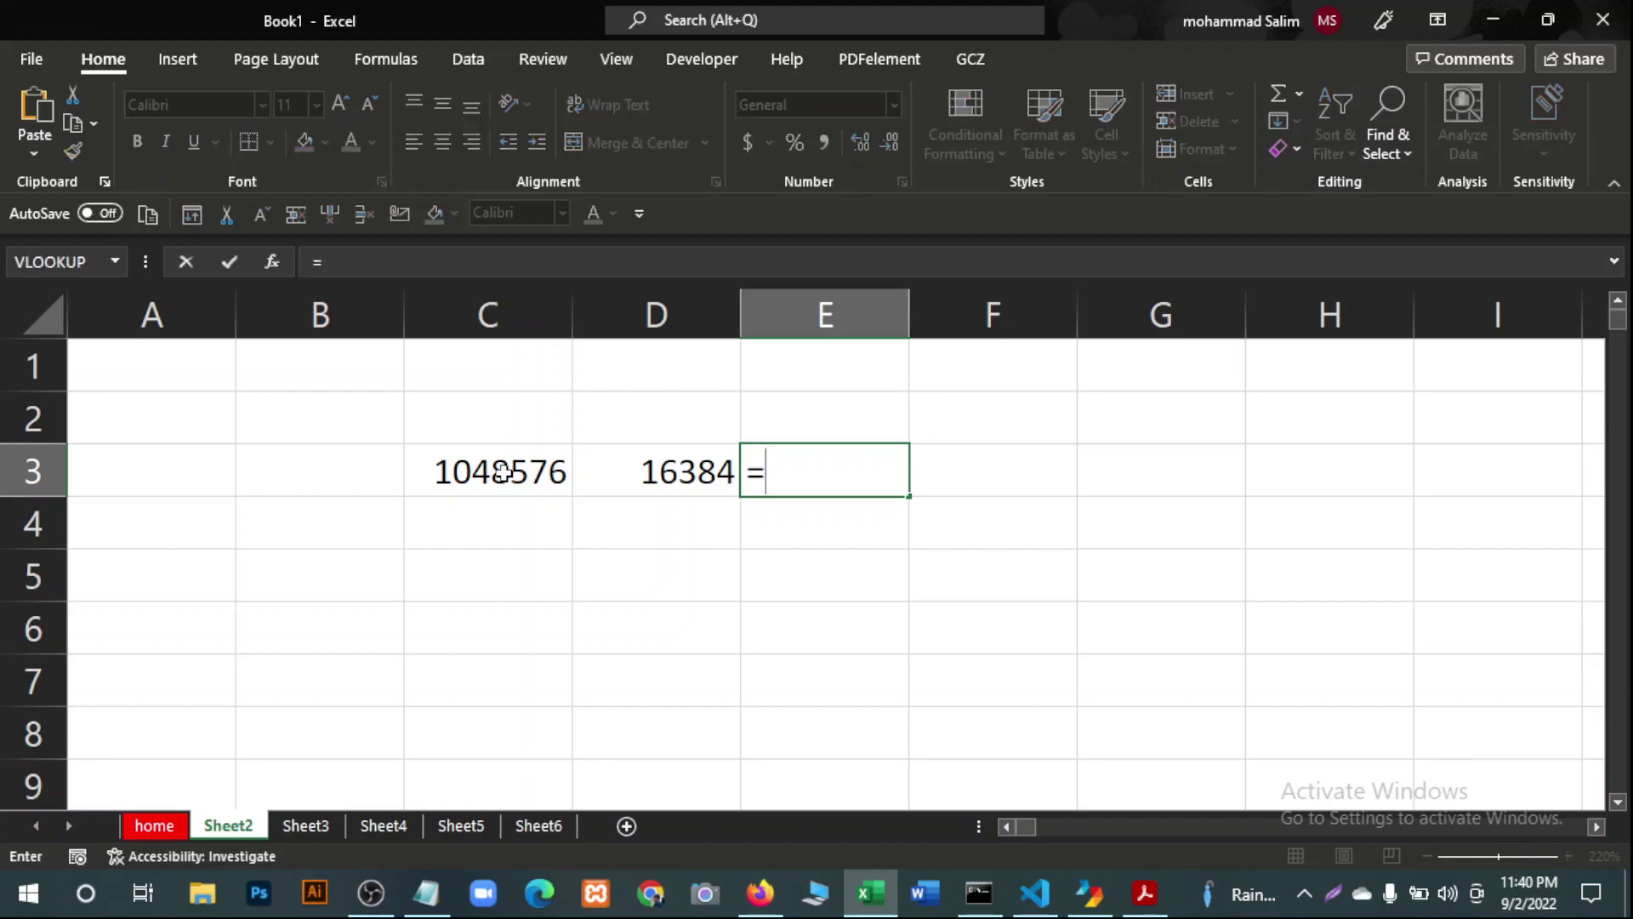
click(500, 474)
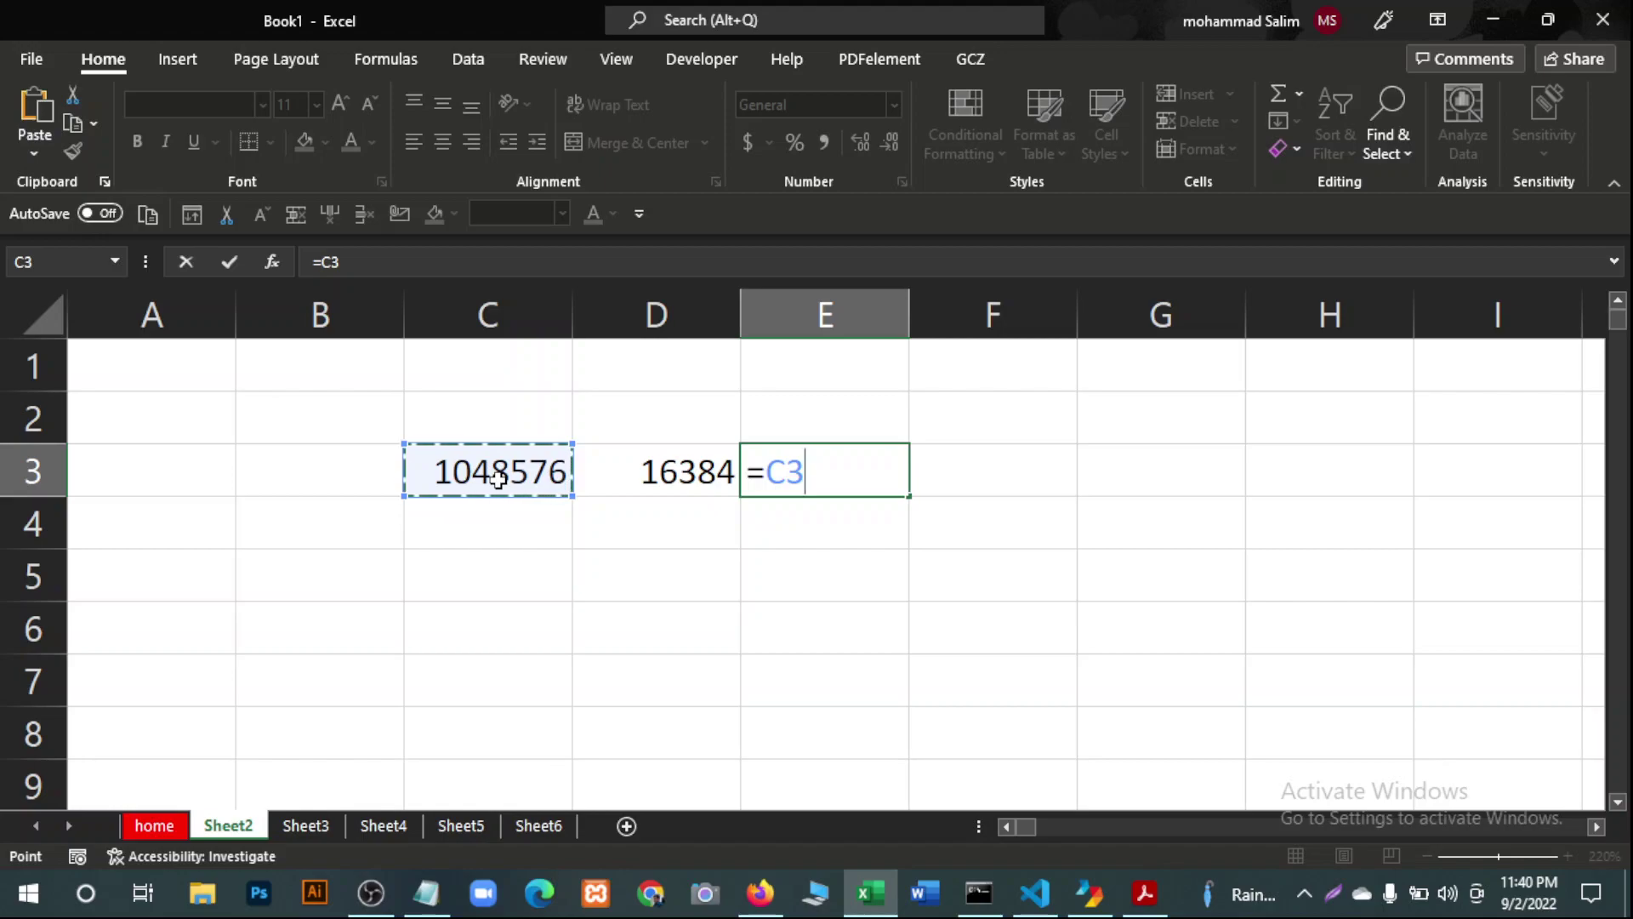
text(*)
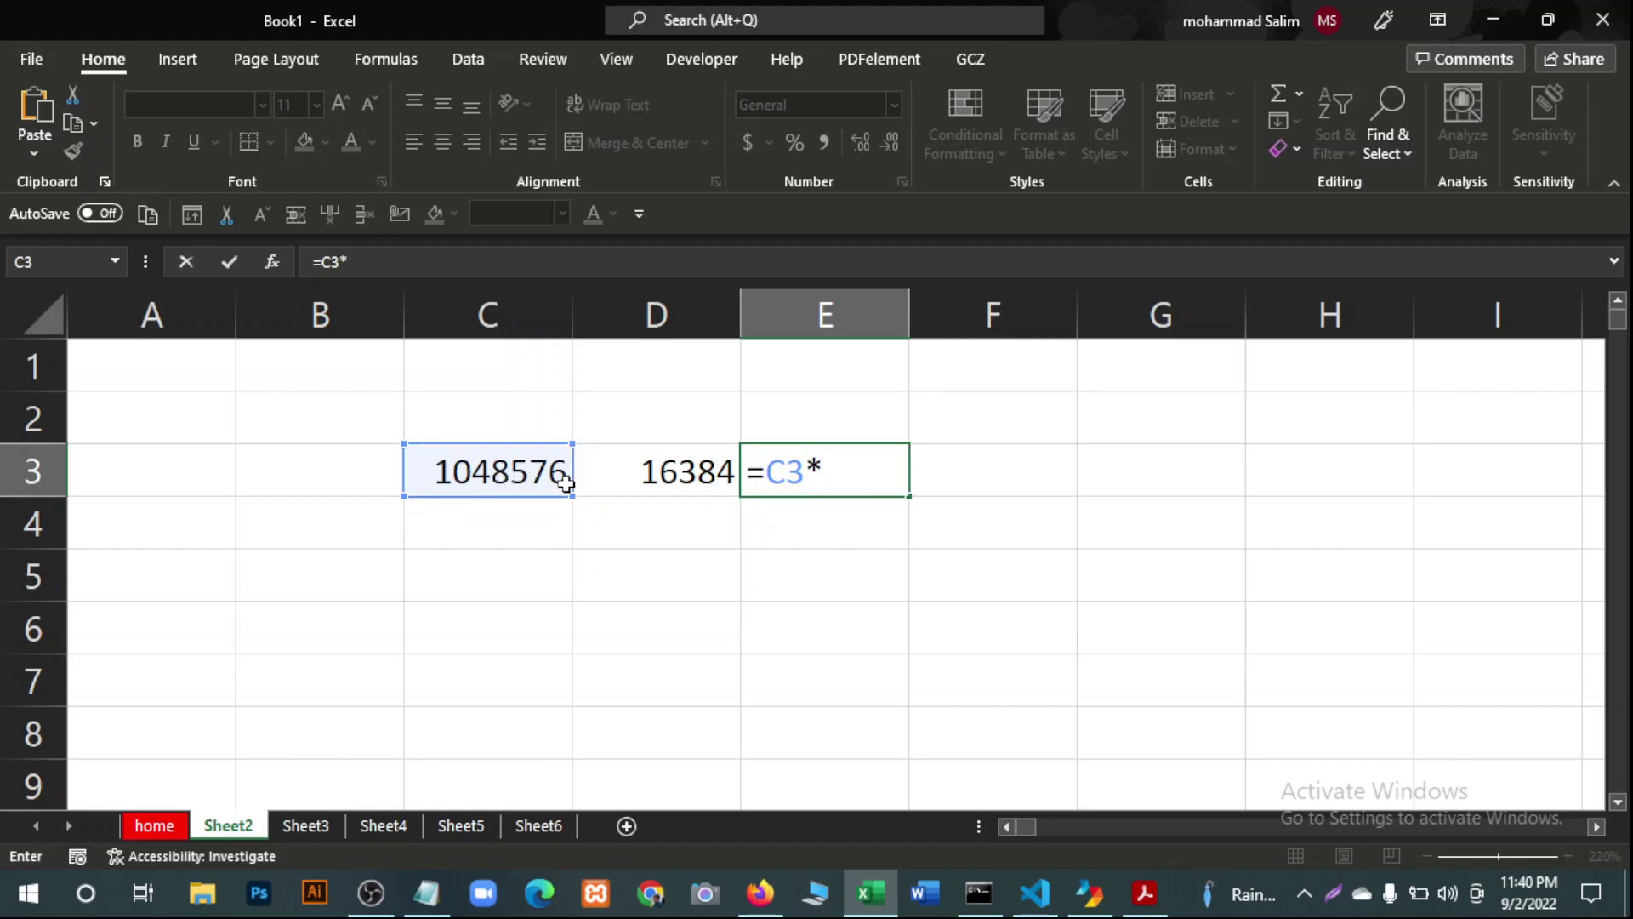
click(619, 469)
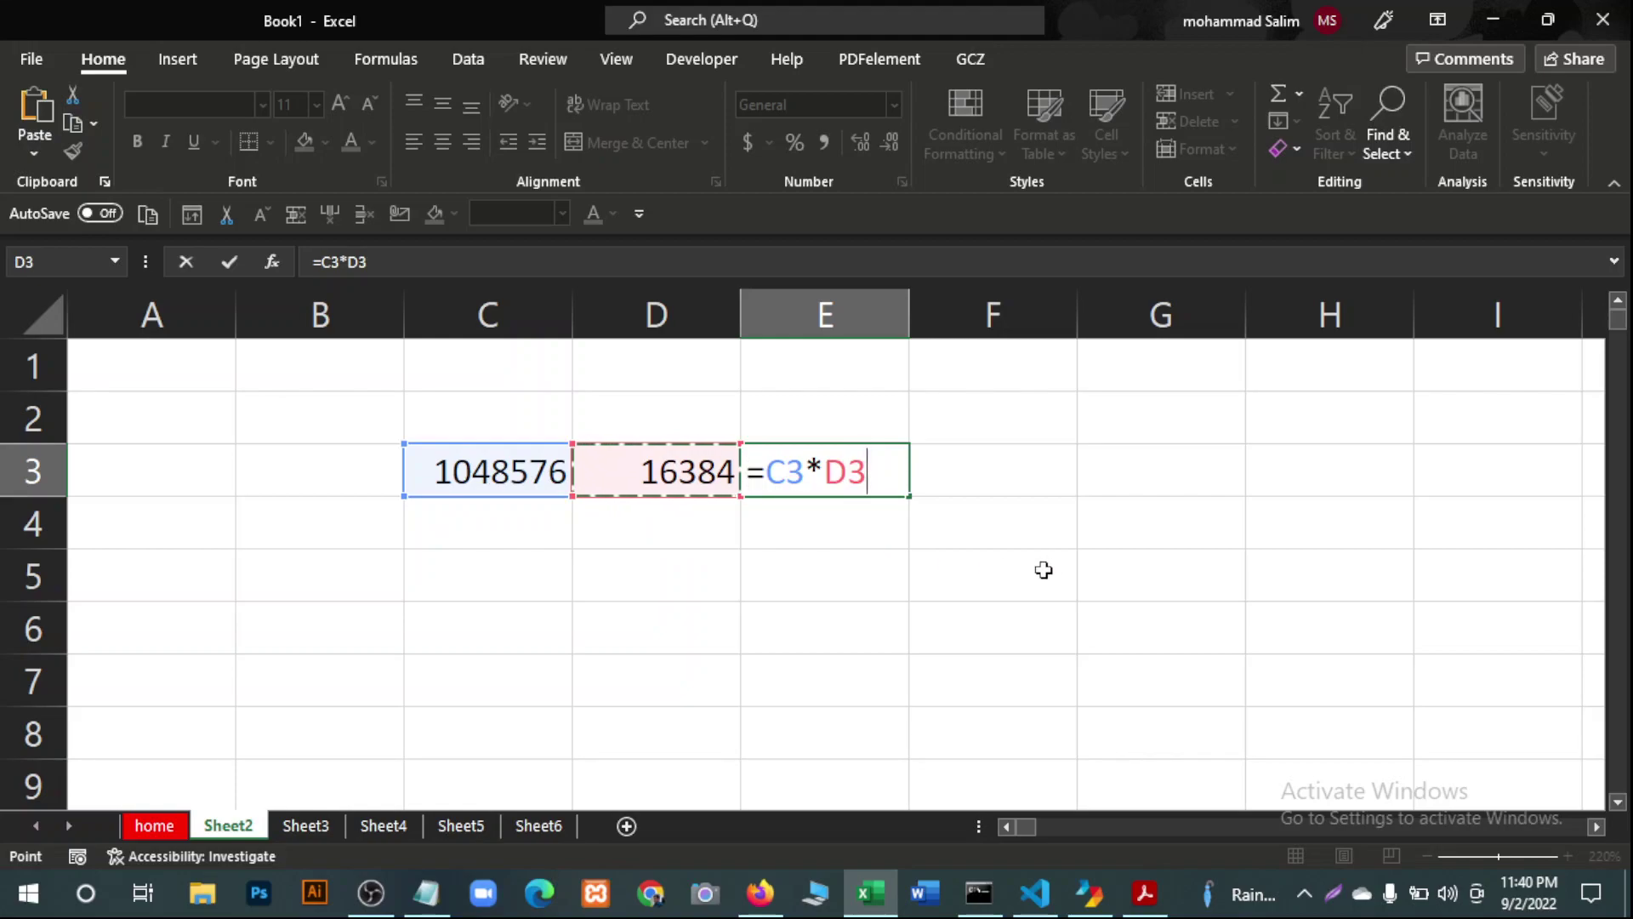
key(Return)
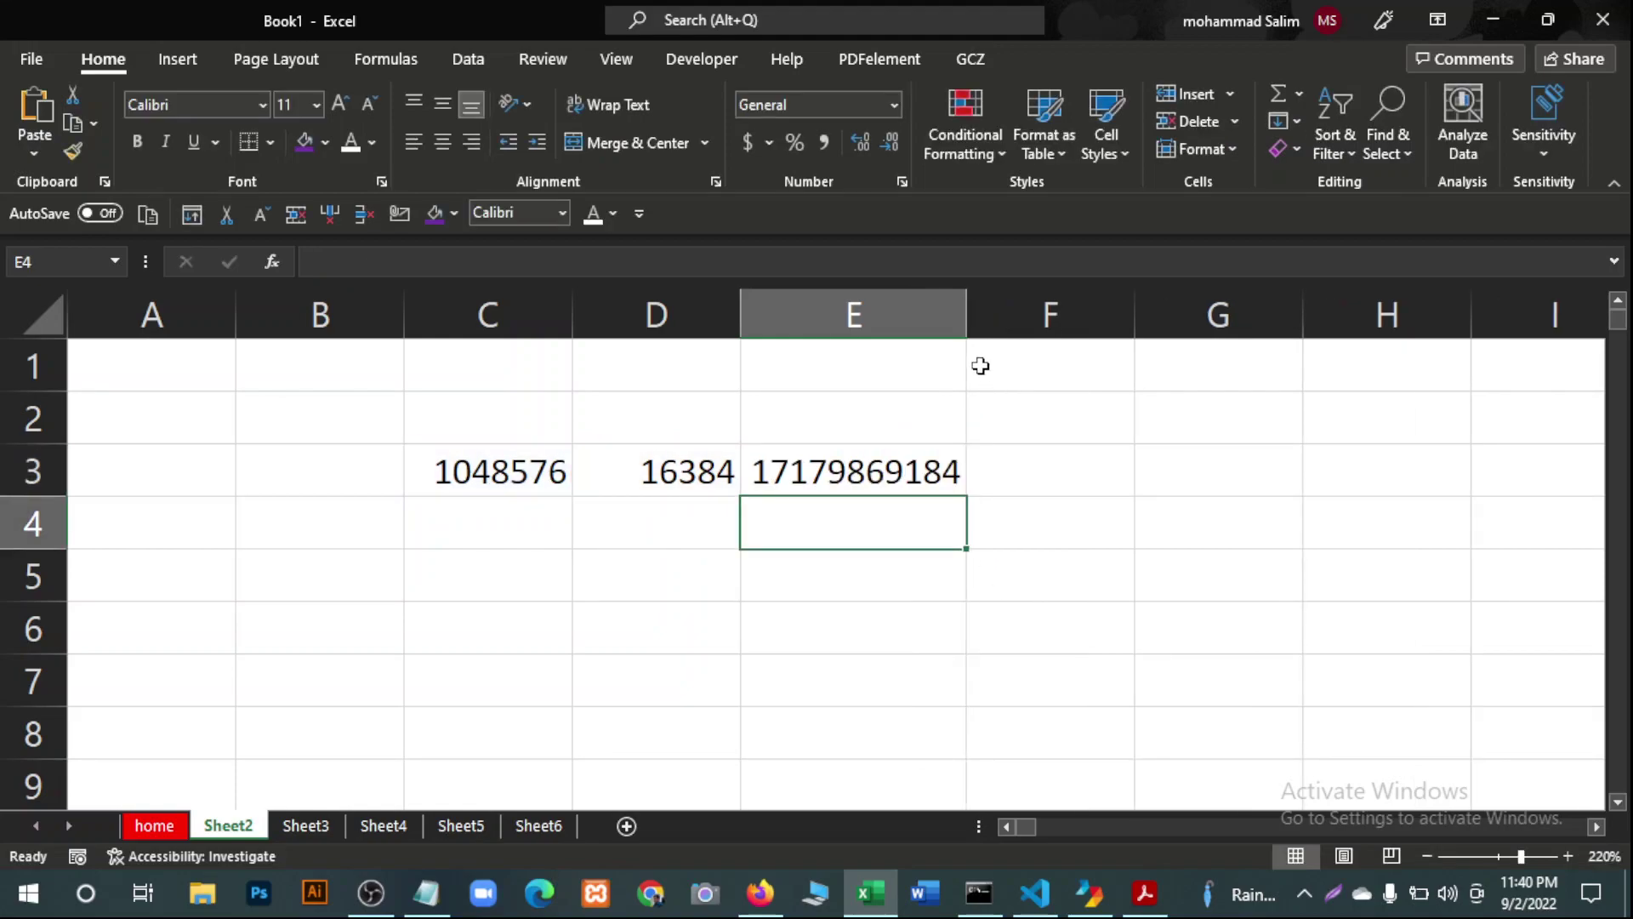
drag(967, 308, 1034, 309)
click(876, 630)
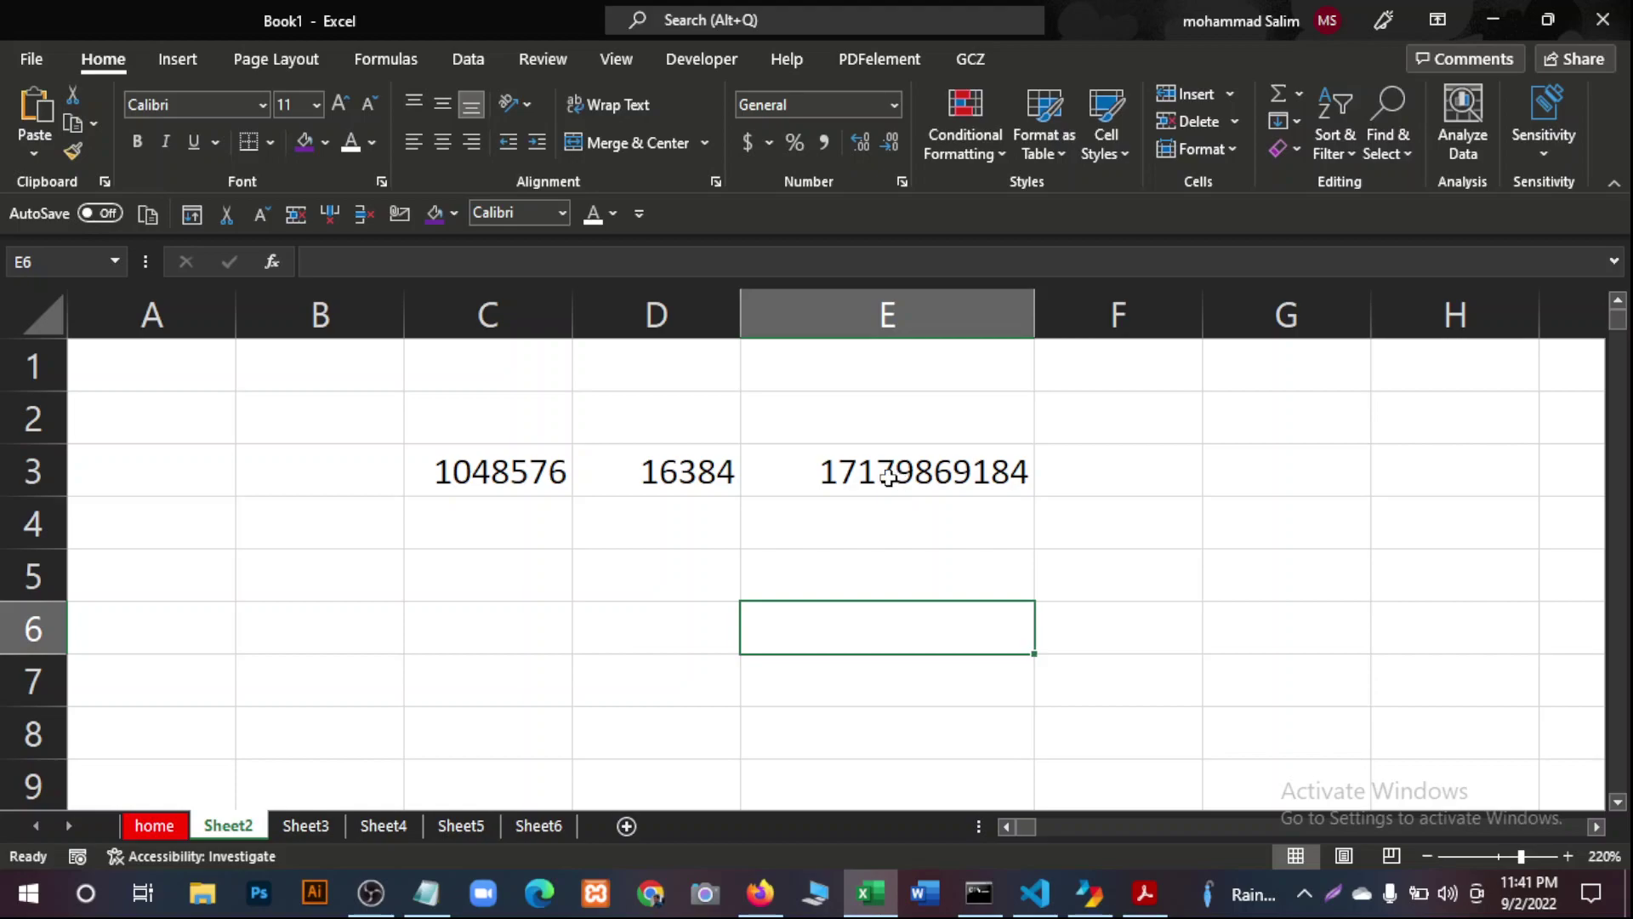
Check the values 1048576 in C3, 16384 in D3 and the =C3*D3 formula in E3.
click(902, 472)
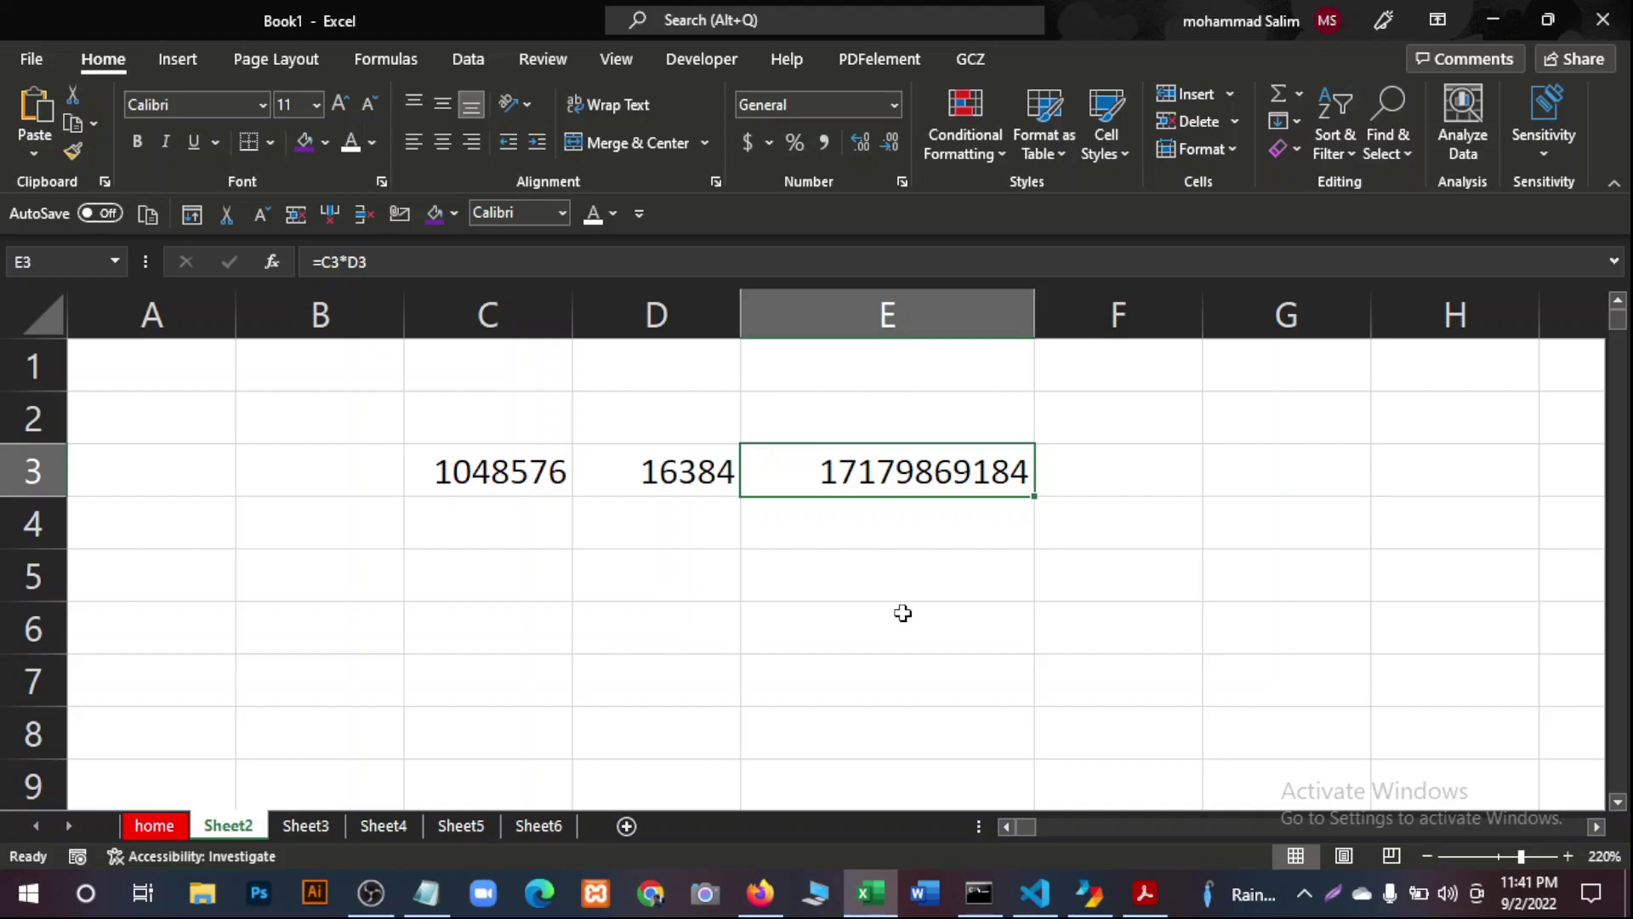
click(883, 561)
click(885, 474)
click(660, 467)
click(549, 488)
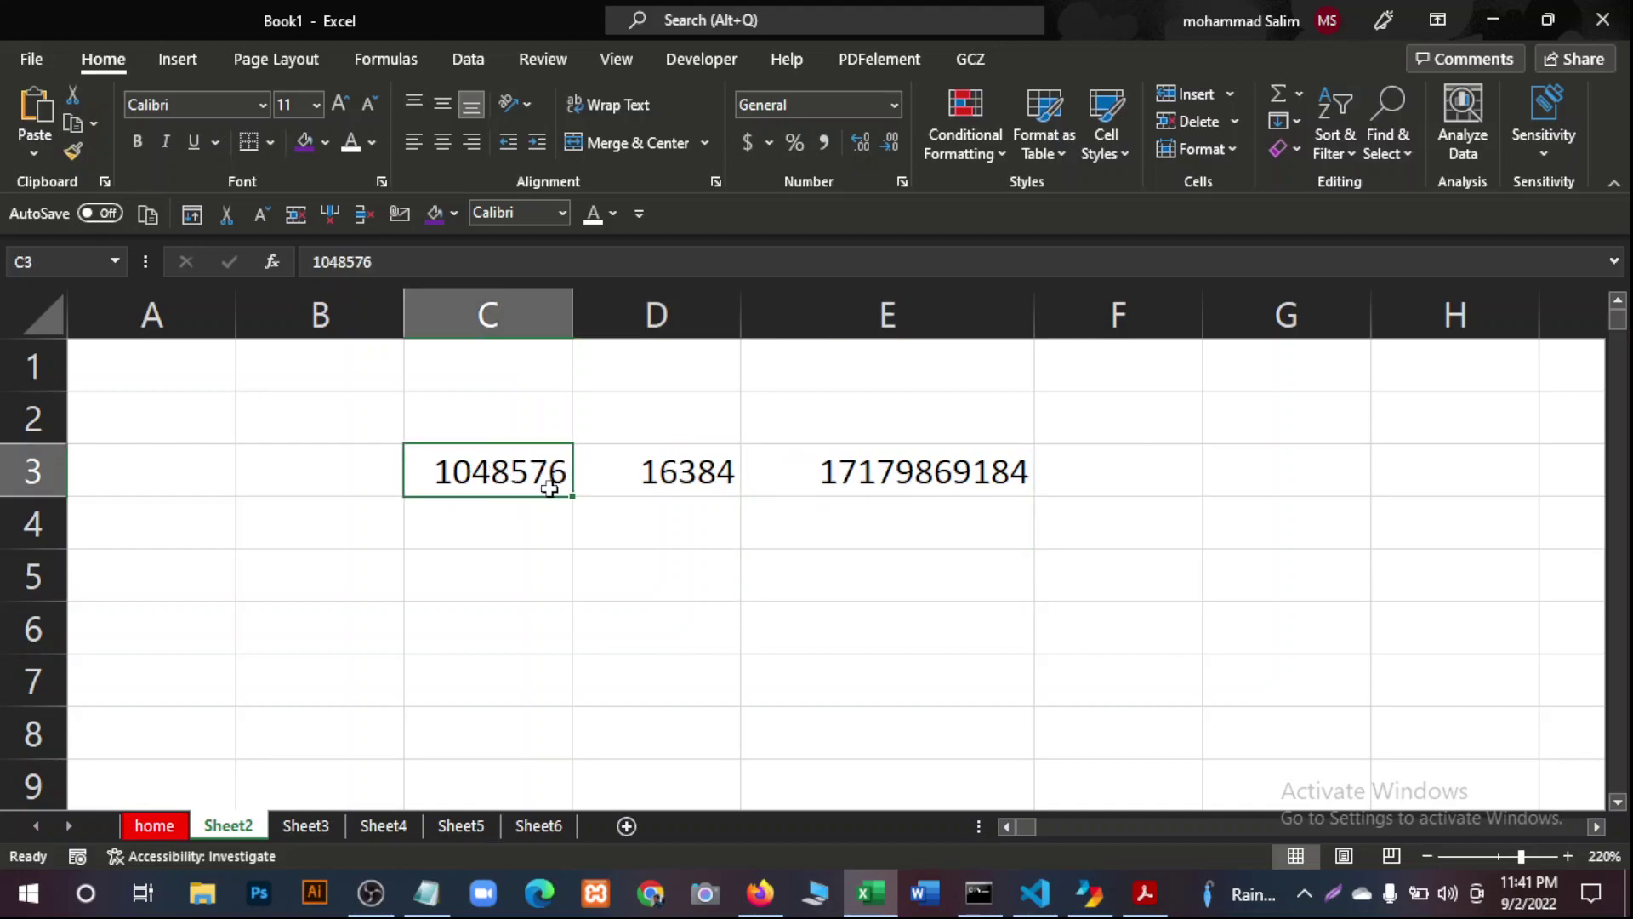
click(679, 478)
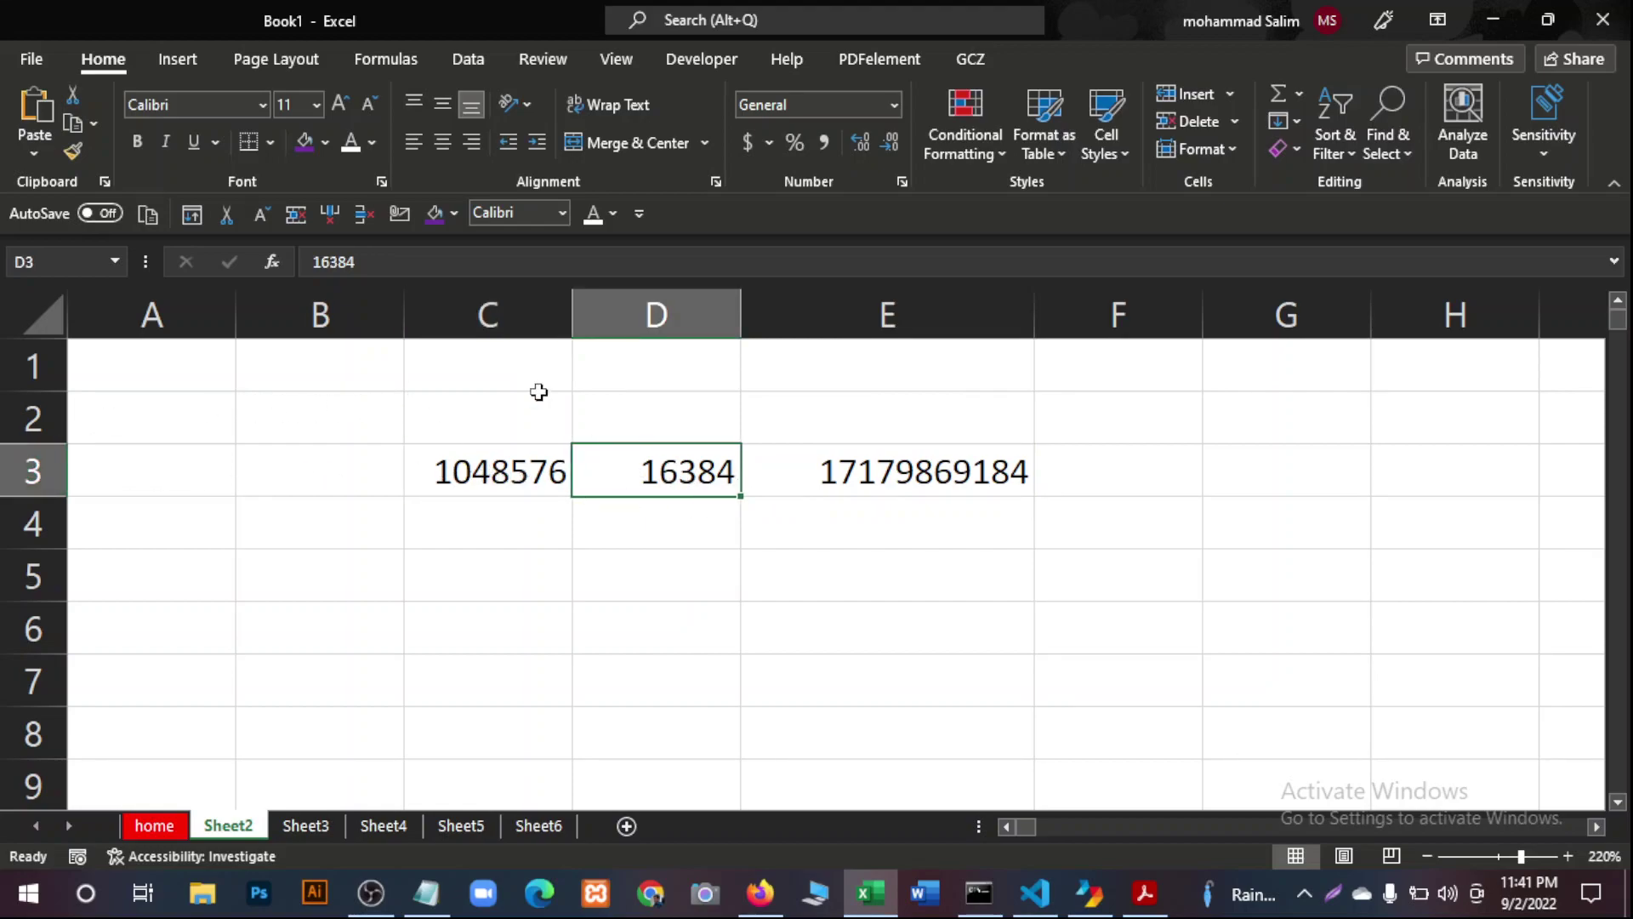
click(908, 472)
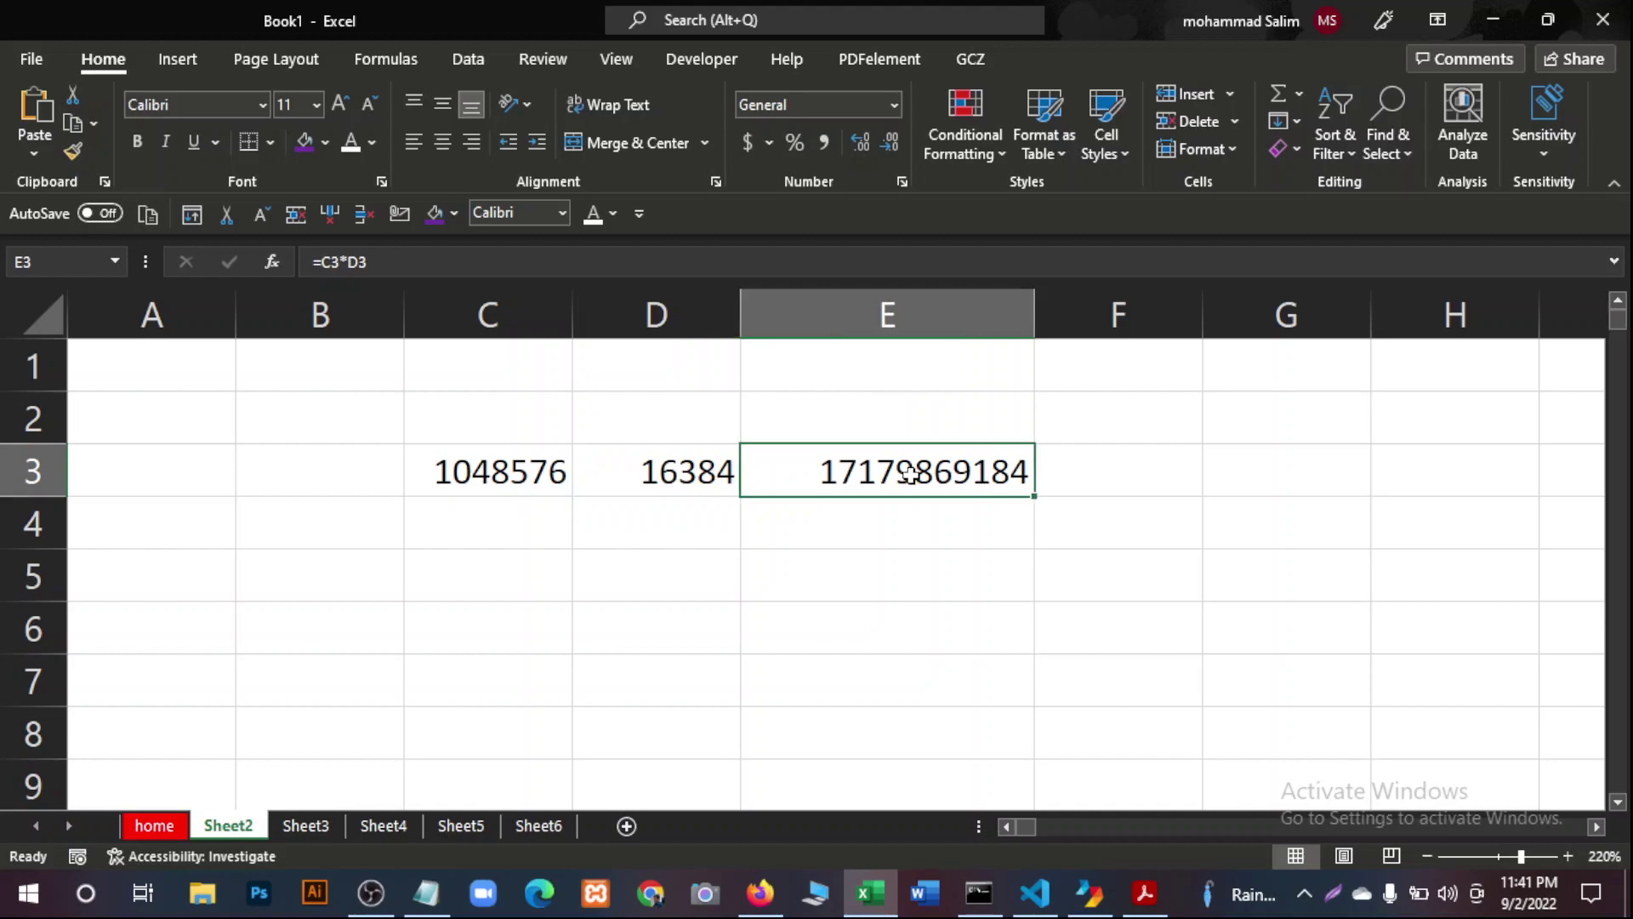
click(875, 615)
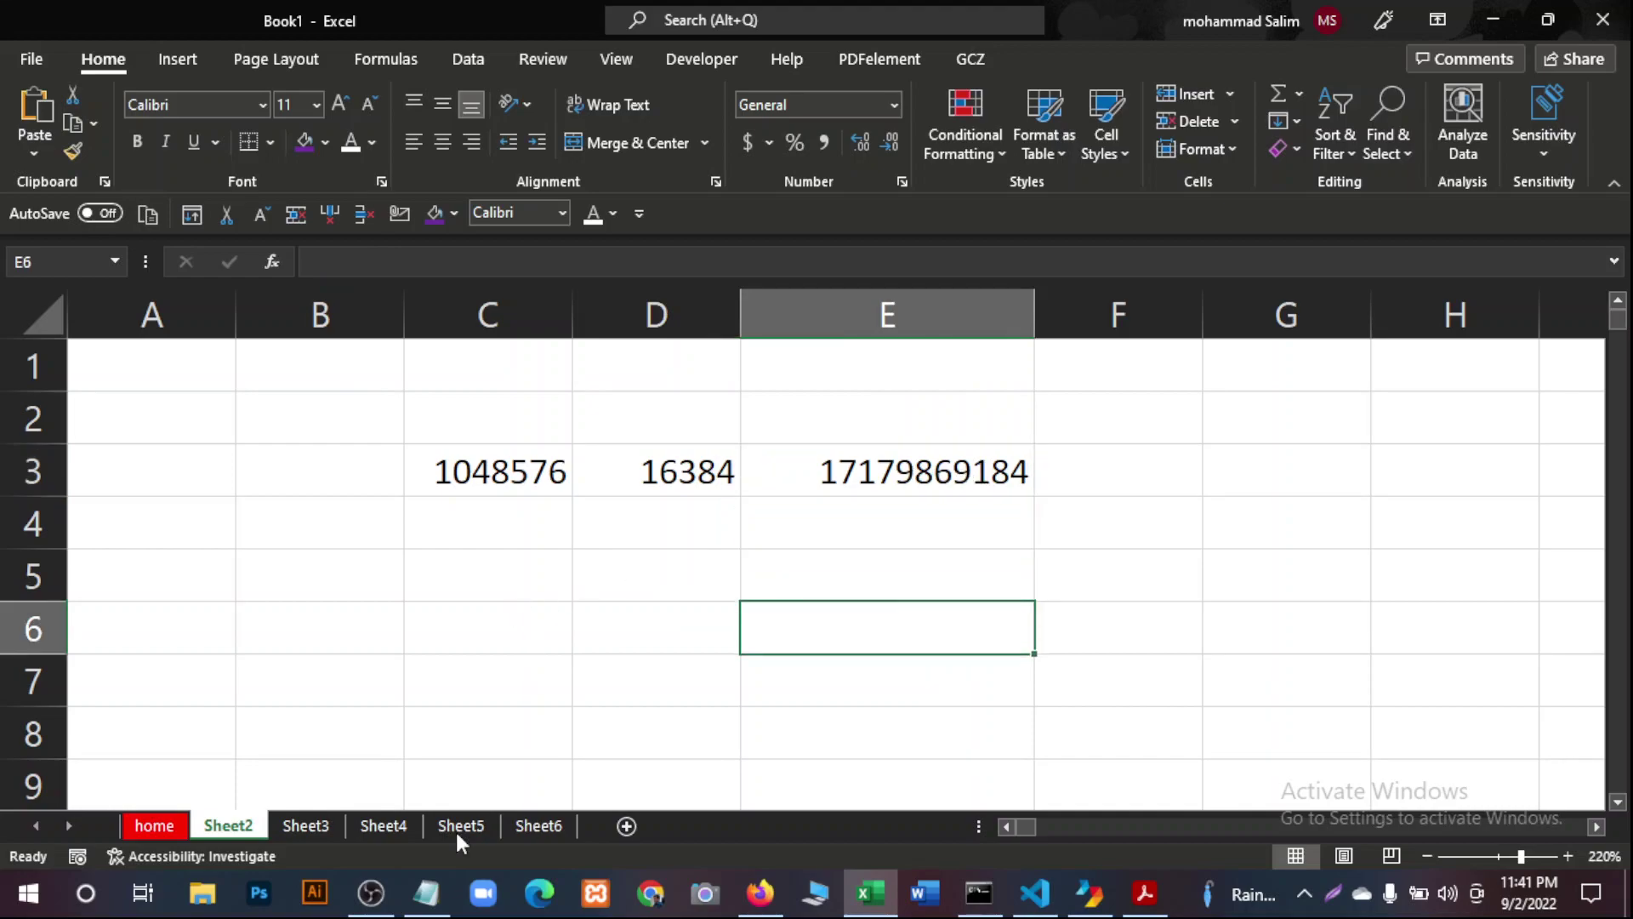
Insert blank sheets Sheet7, Sheet8 and Sheet9, then return to Sheet2.
click(157, 825)
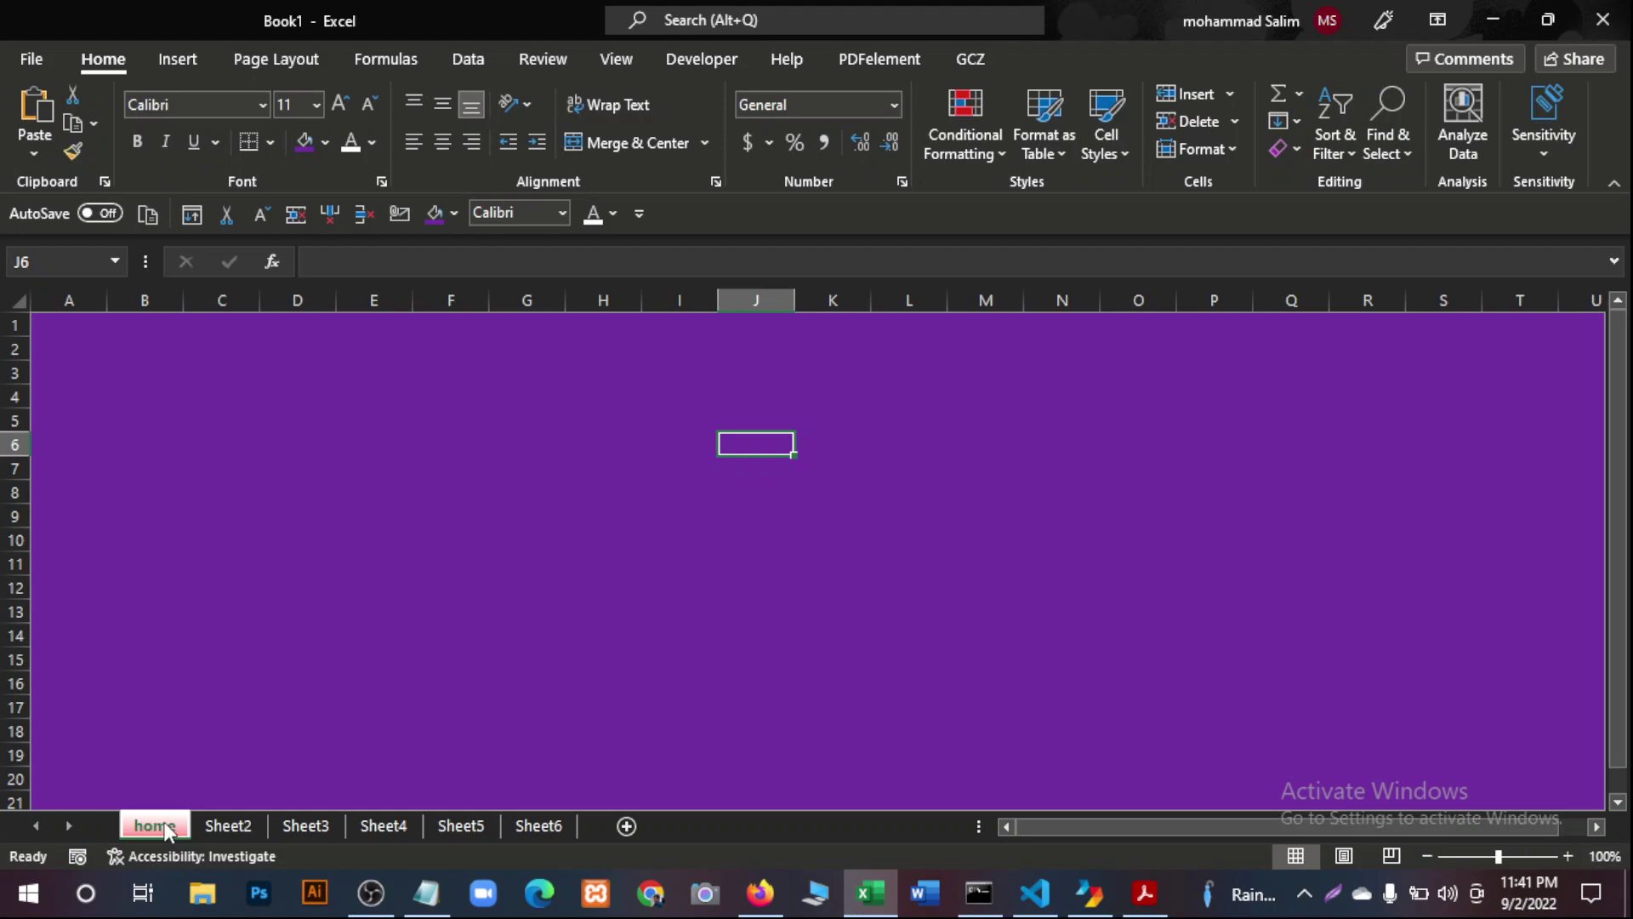
click(231, 823)
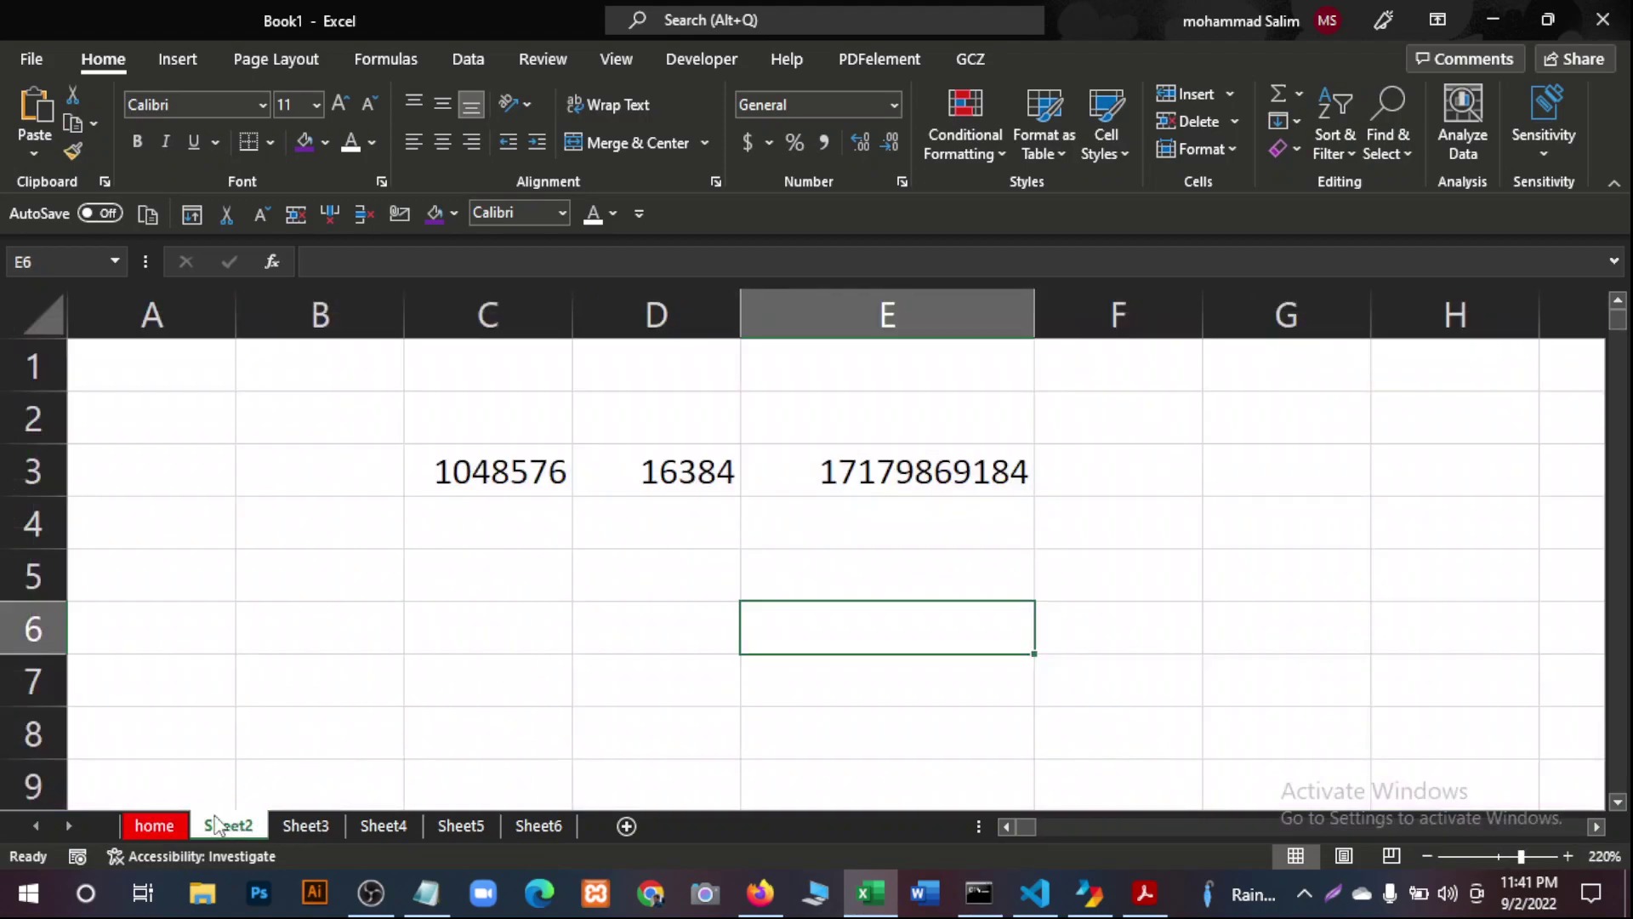
click(626, 826)
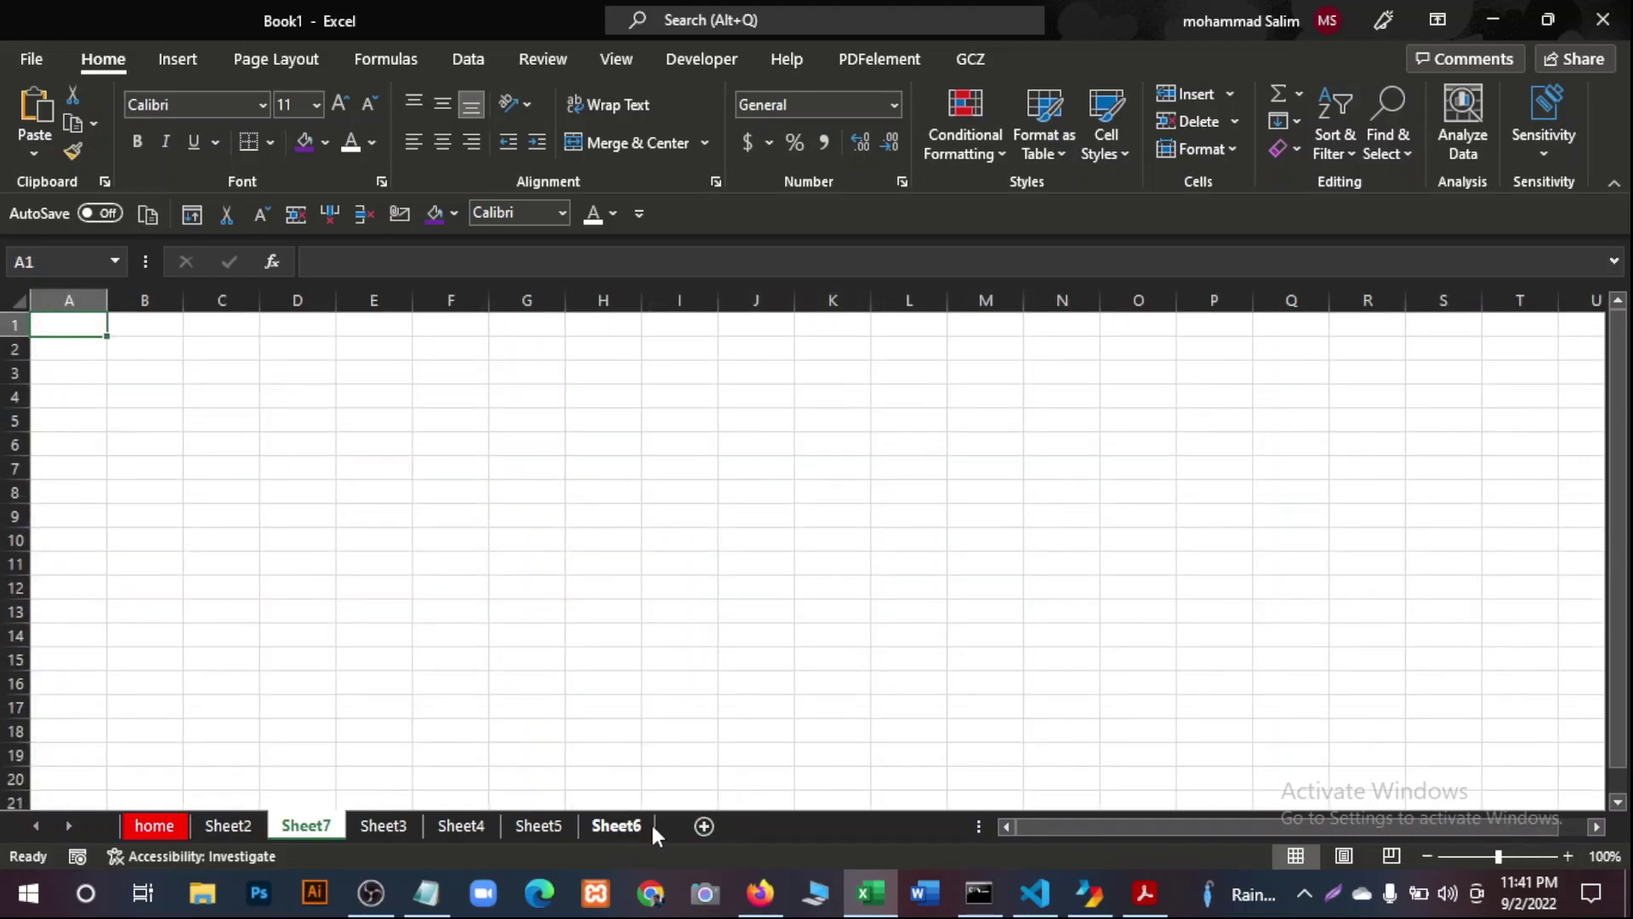
click(708, 825)
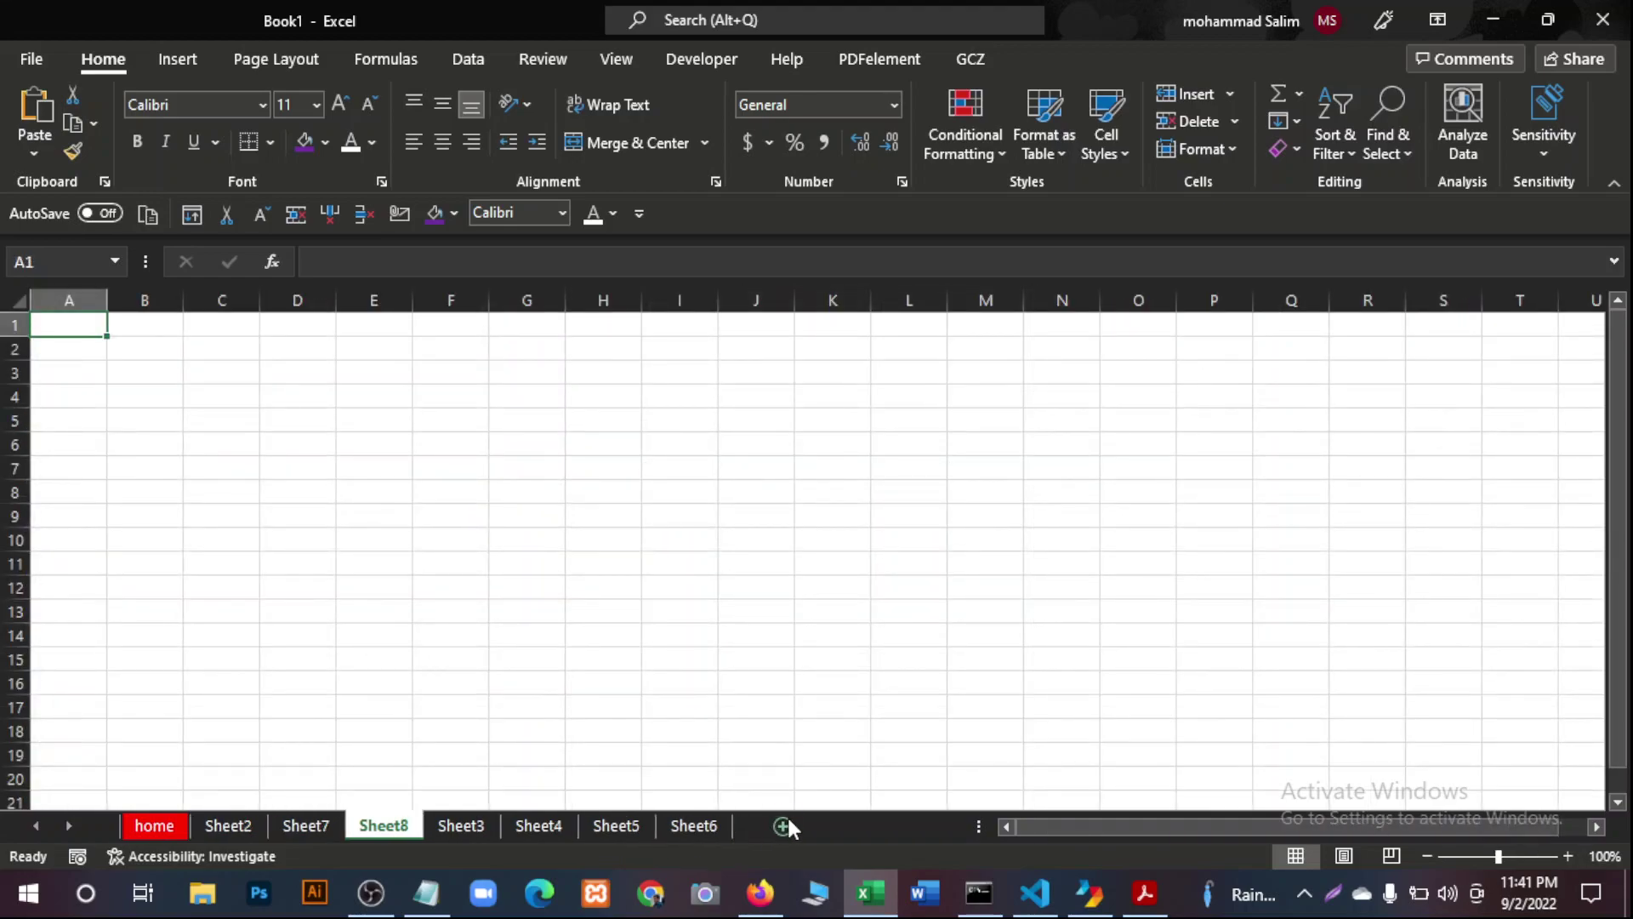
click(784, 825)
click(228, 825)
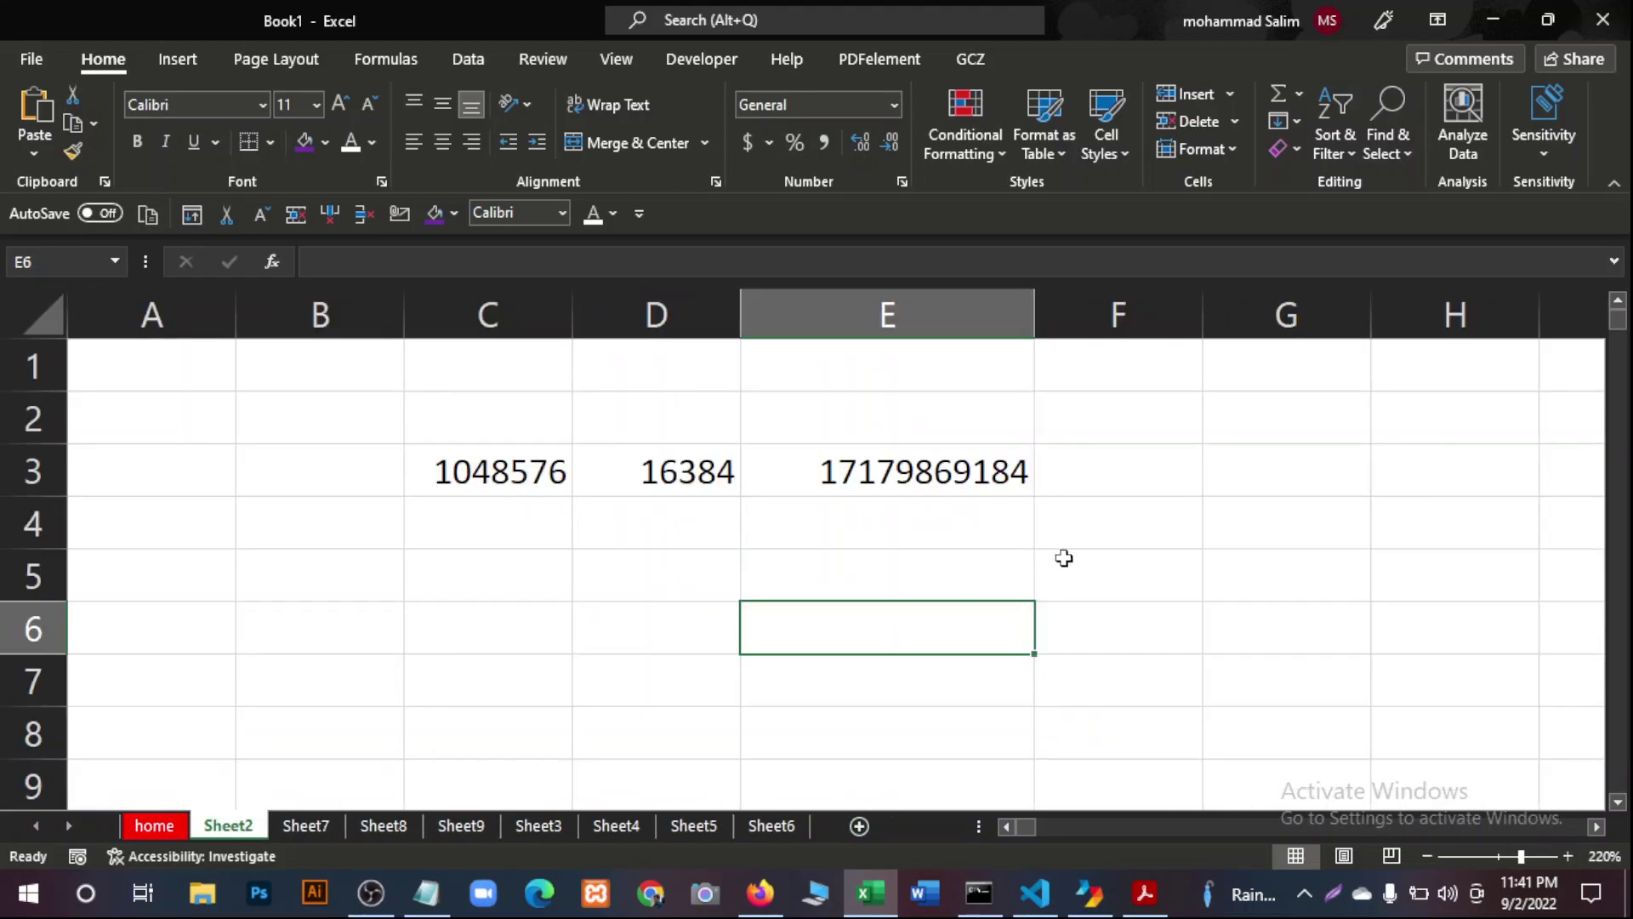
Type 255 into cell F3 beside the product in E3.
click(1118, 470)
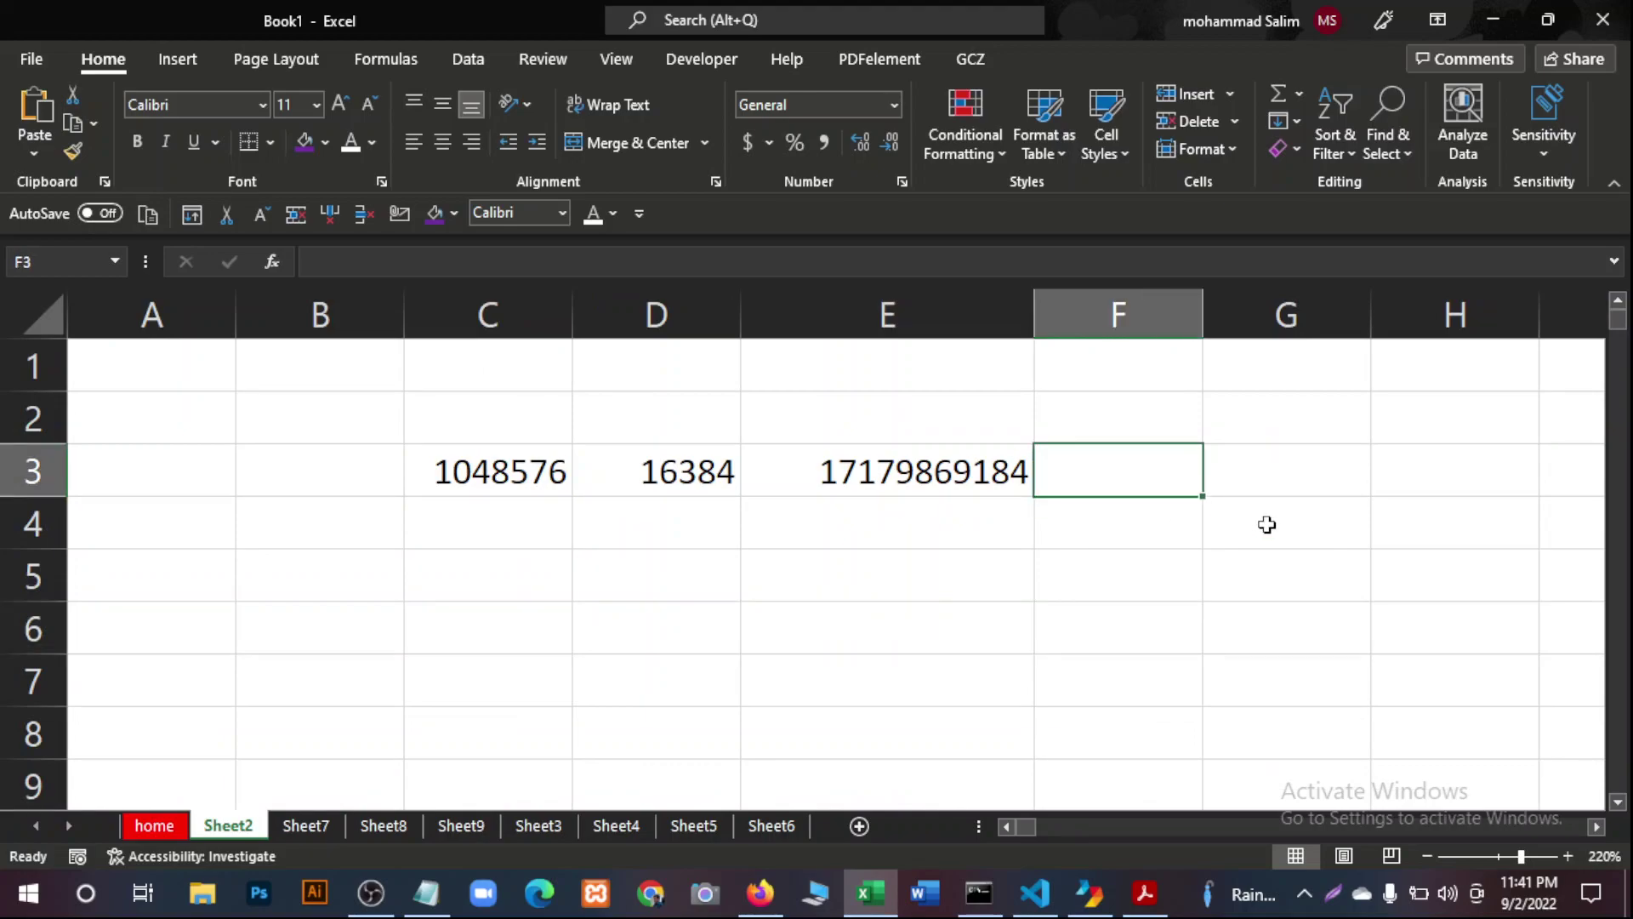
text(255)
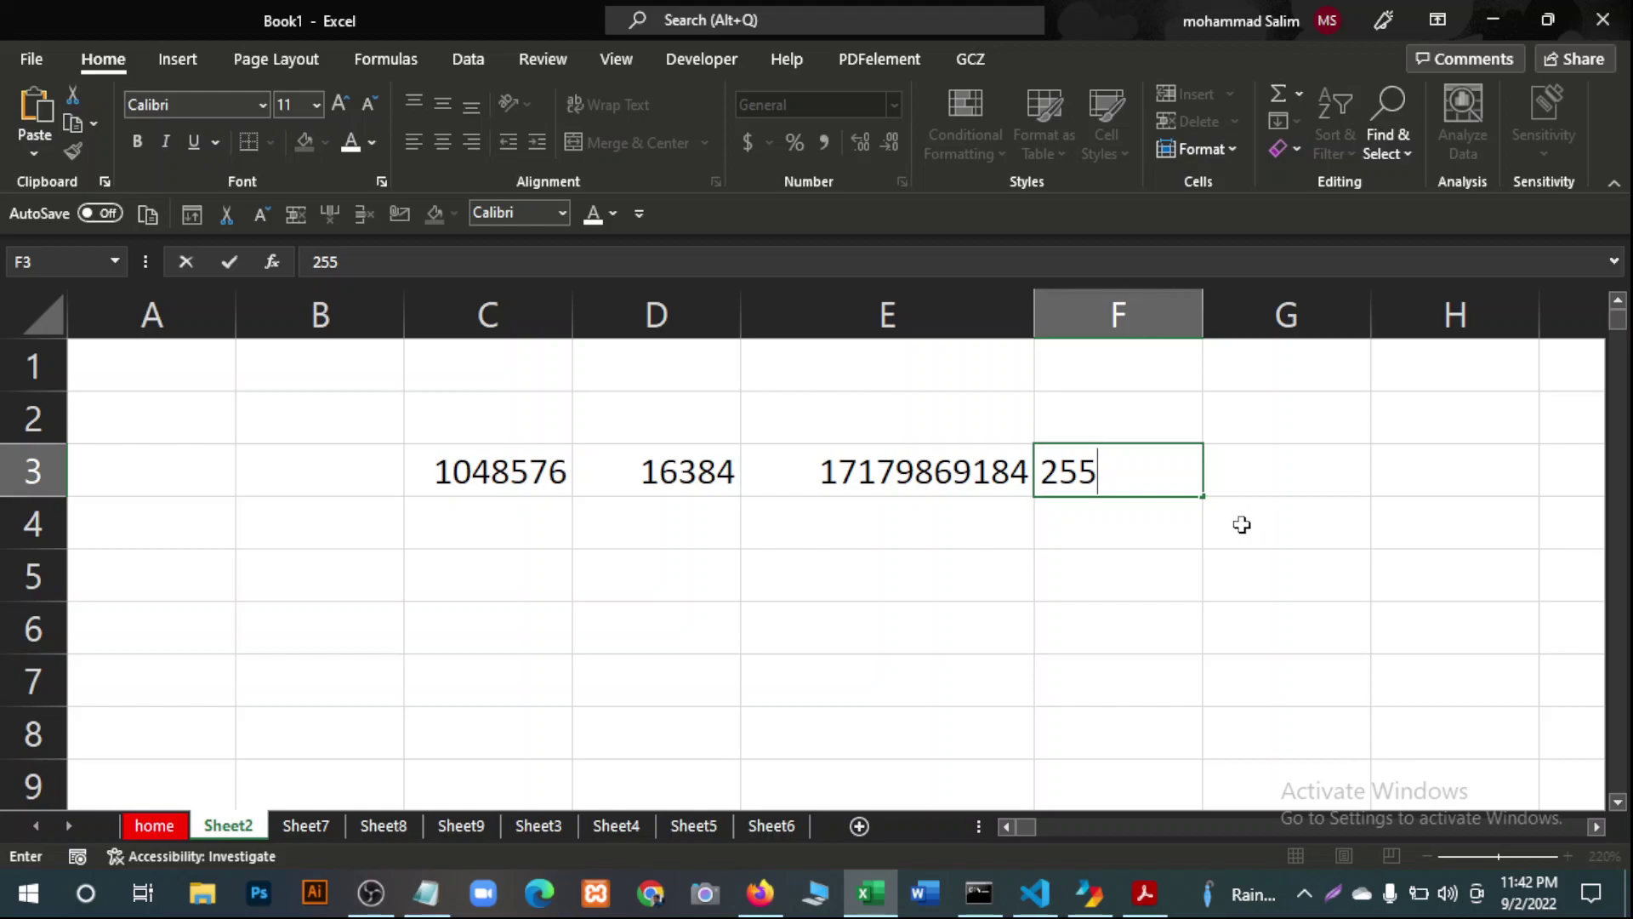
key(Return)
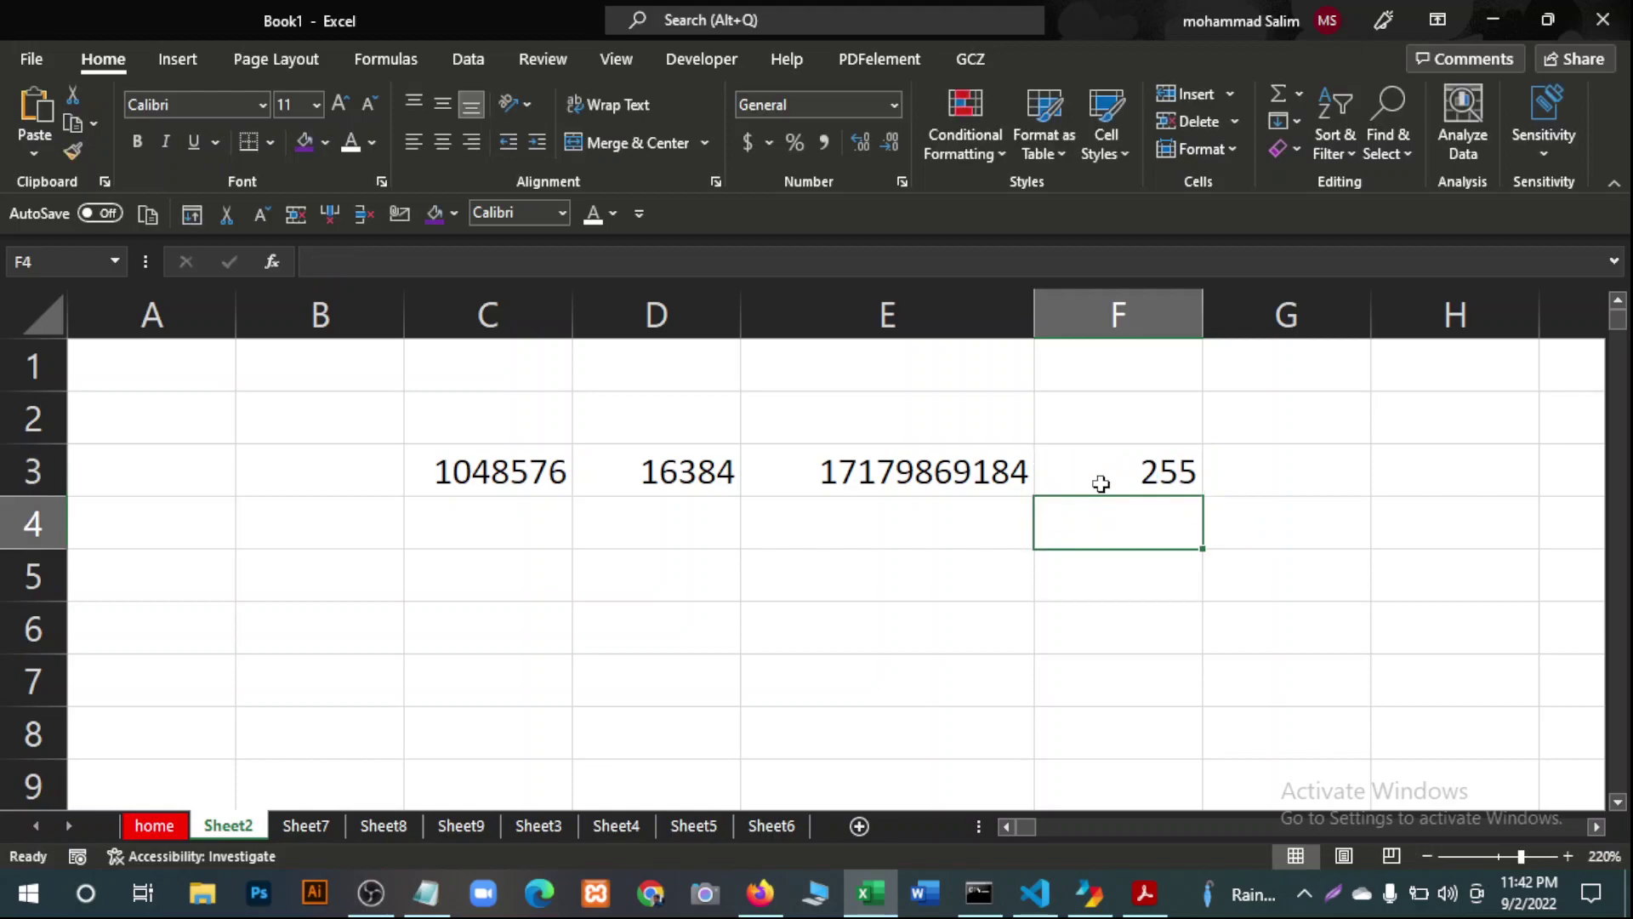
click(1112, 482)
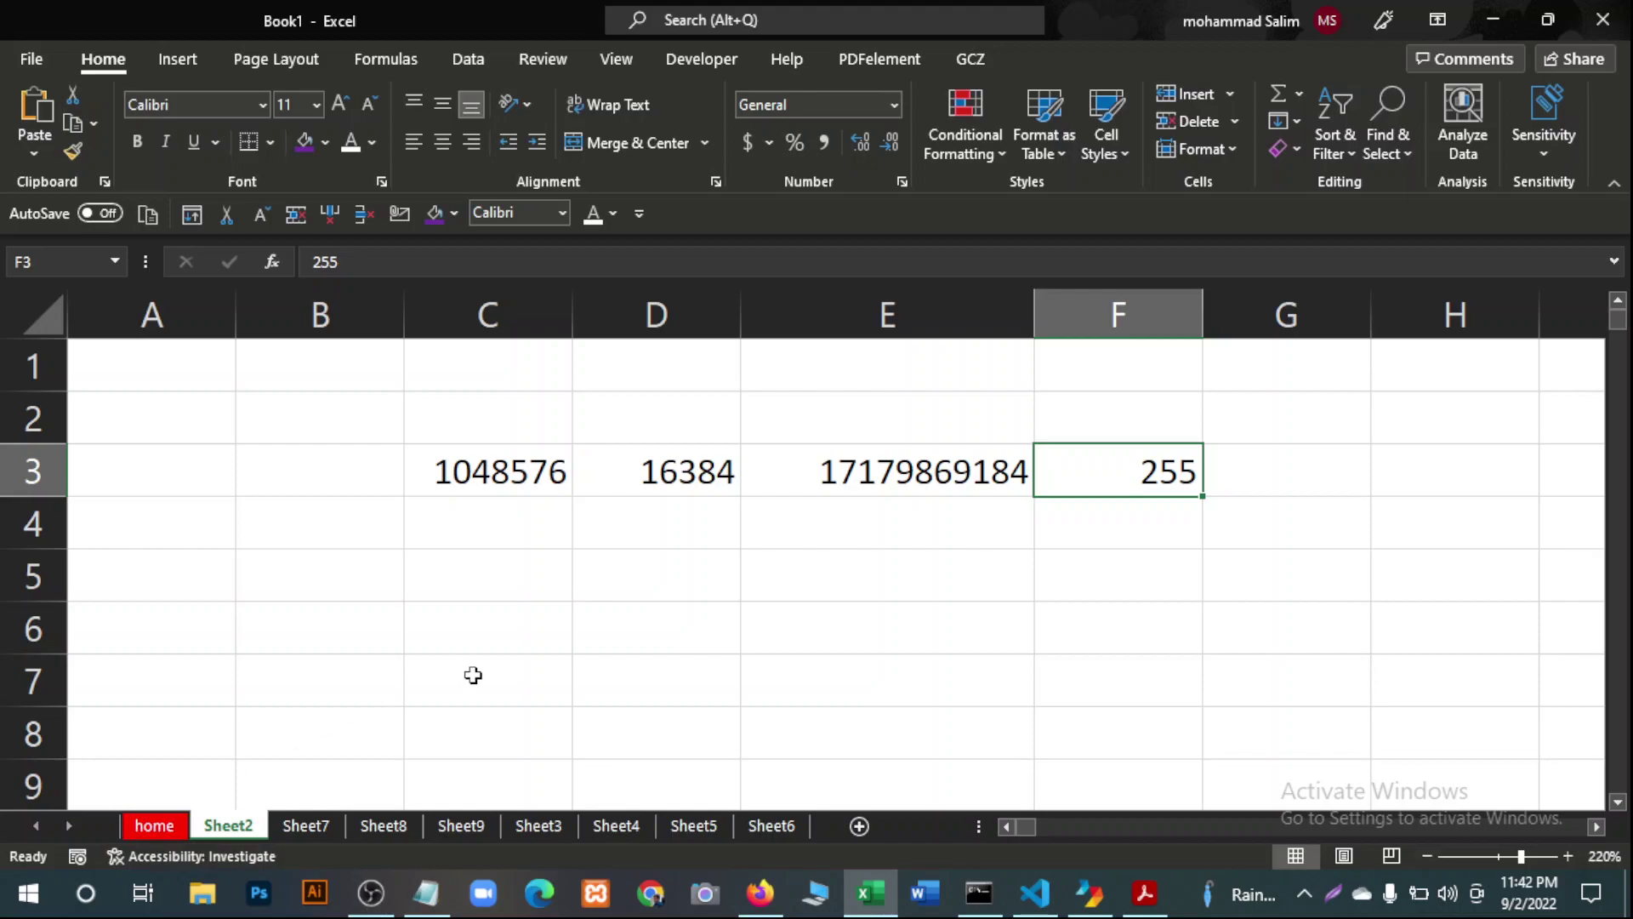
click(1312, 645)
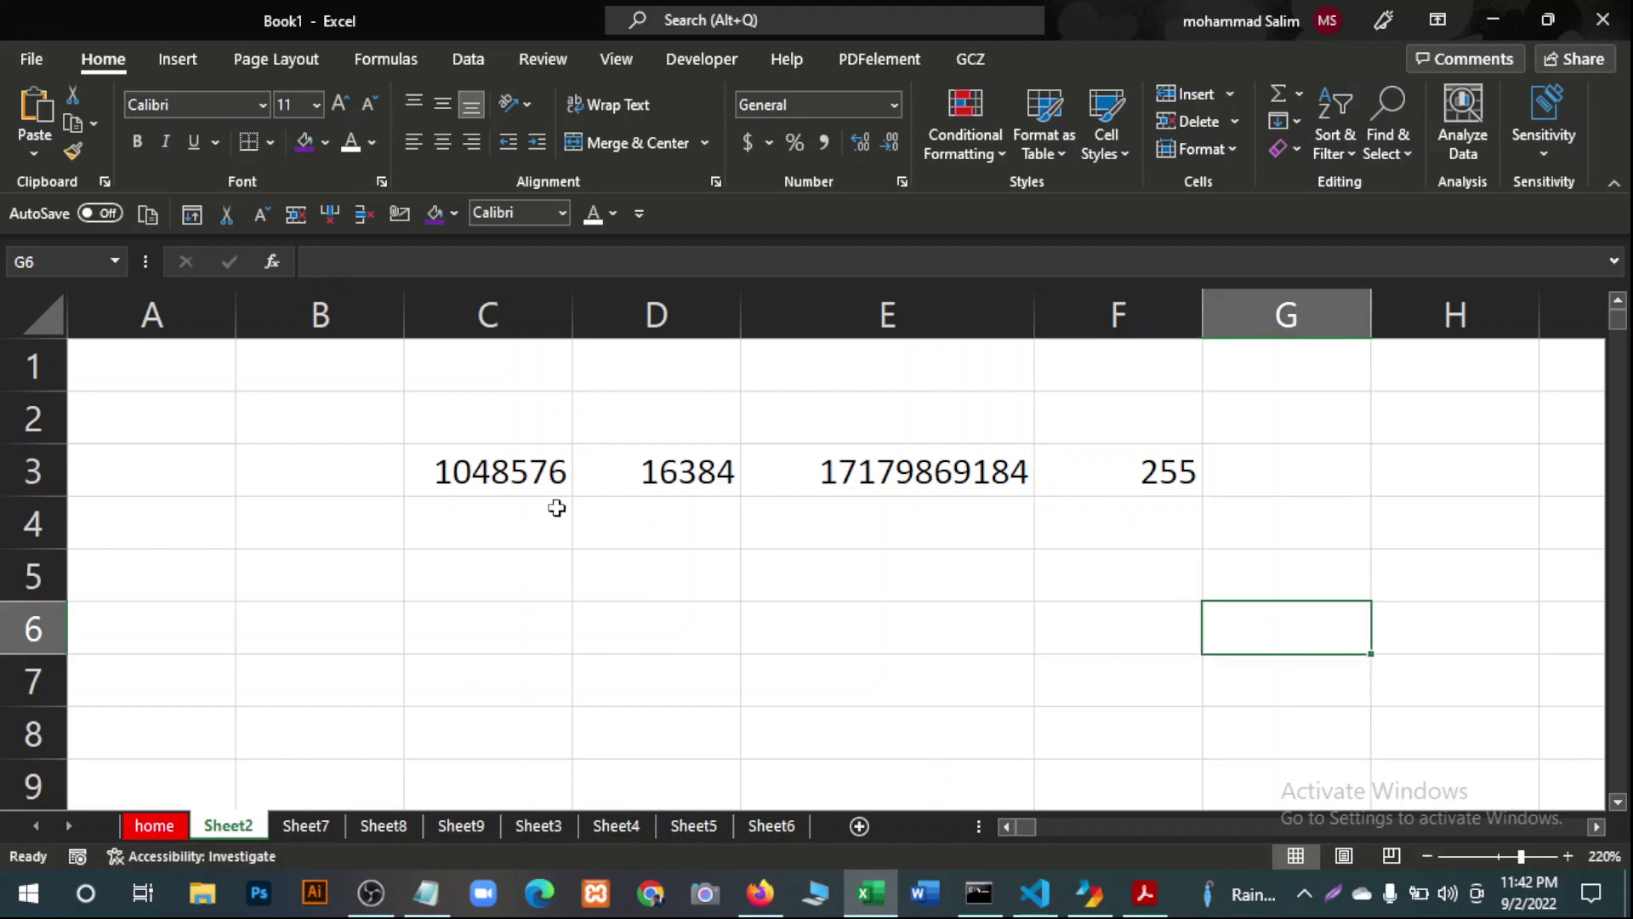
click(472, 470)
Select C3:F3 and apply a dark red fill with white font colour.
drag(472, 471, 1119, 470)
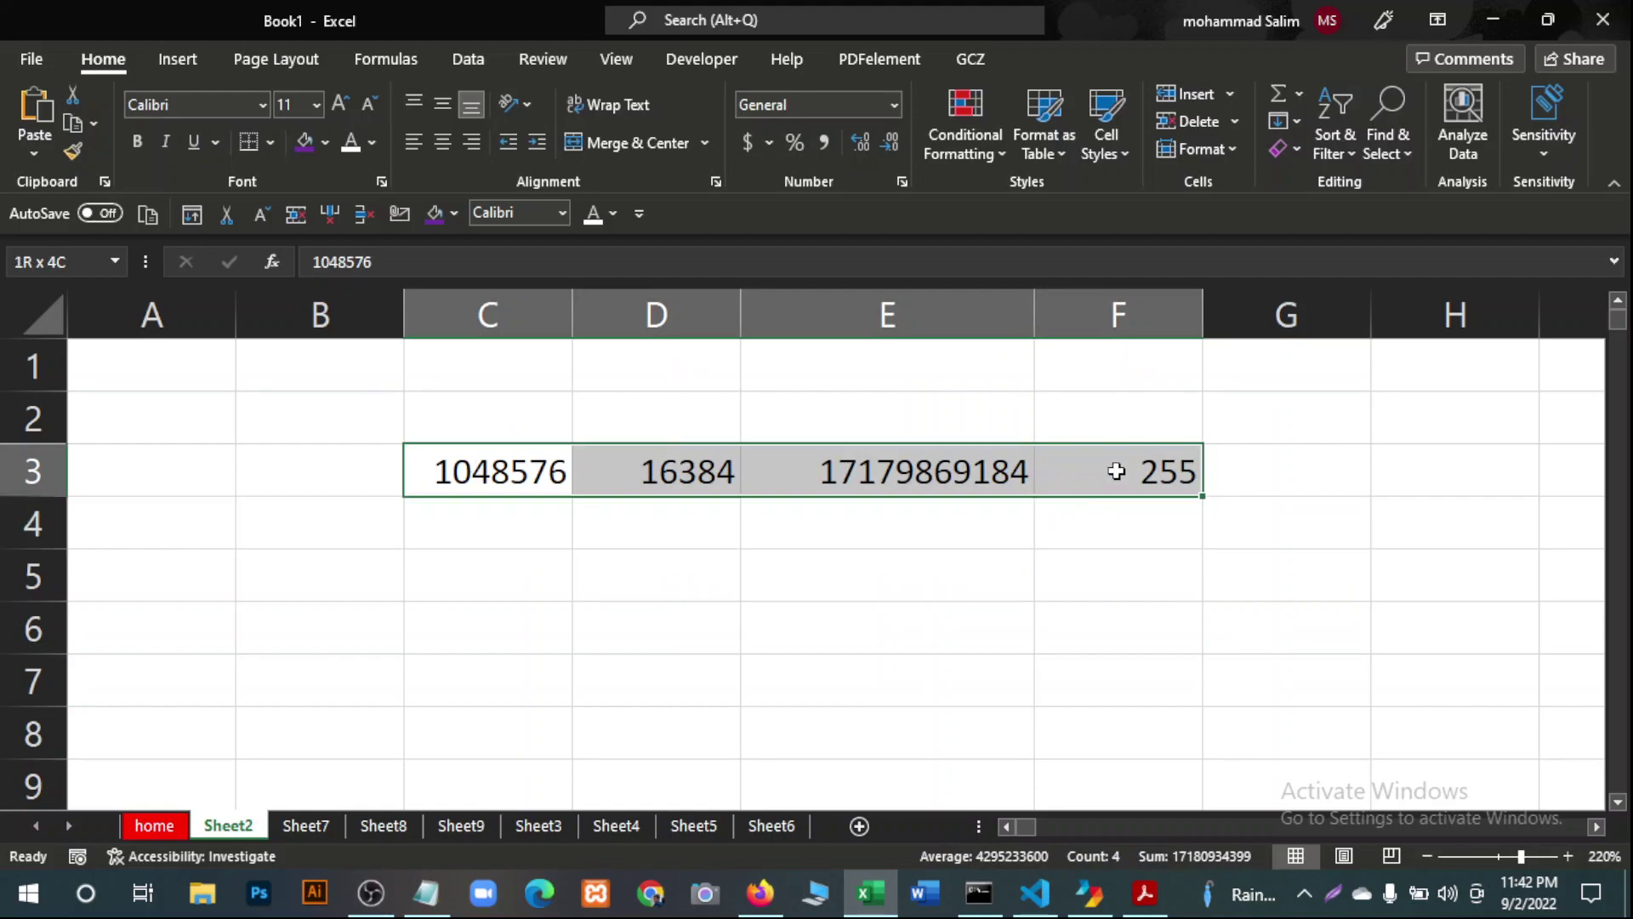
click(323, 148)
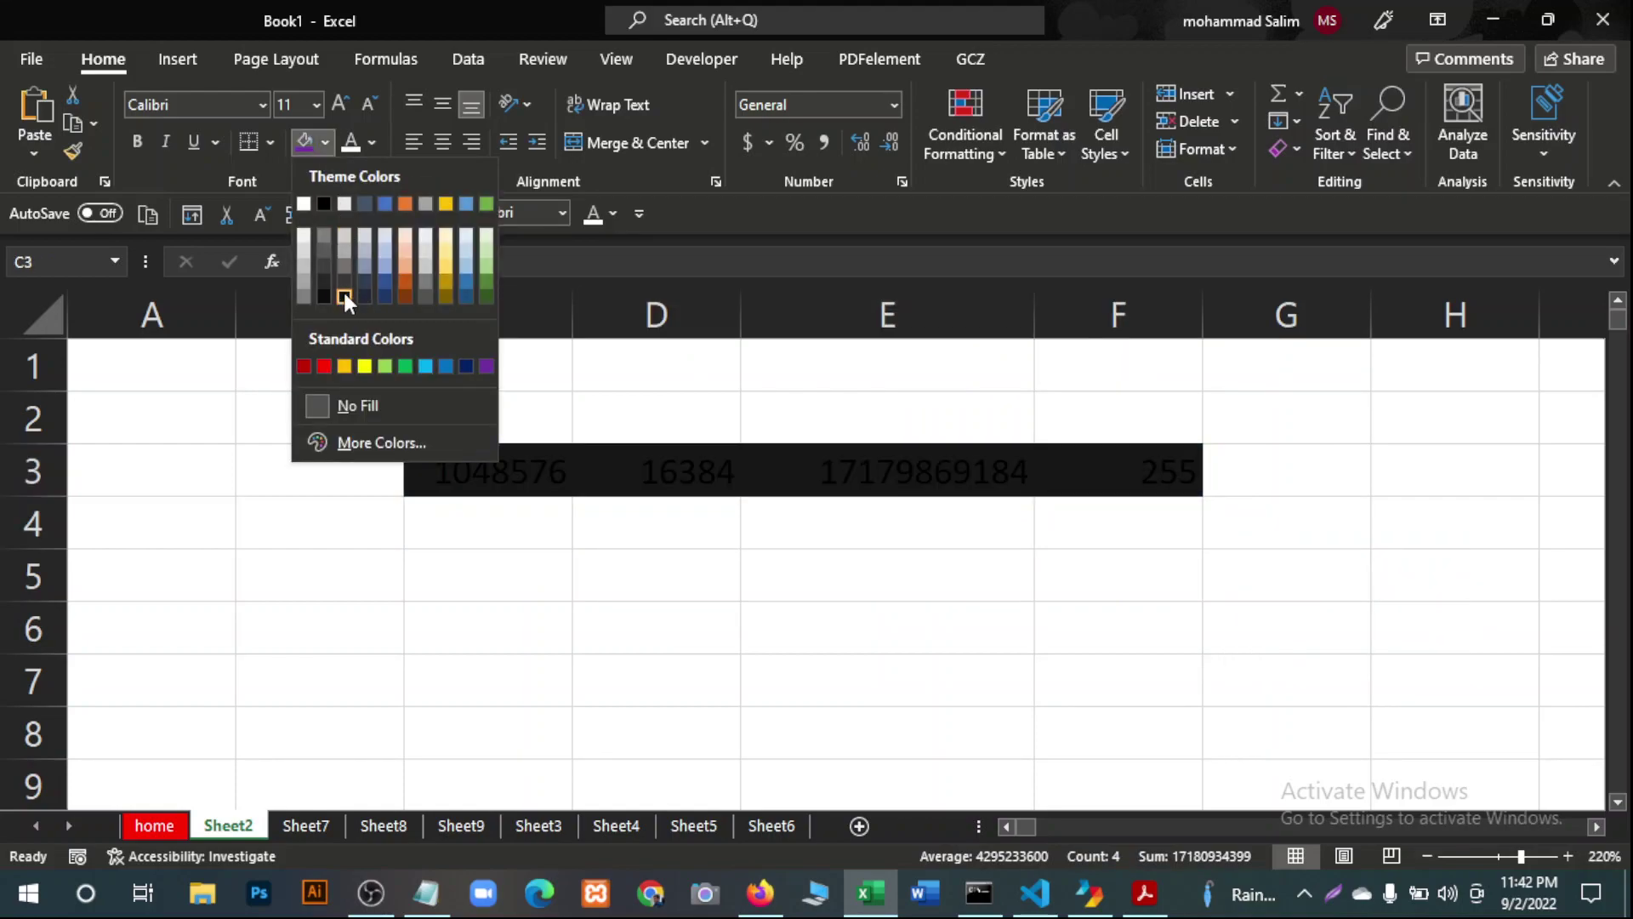
click(303, 366)
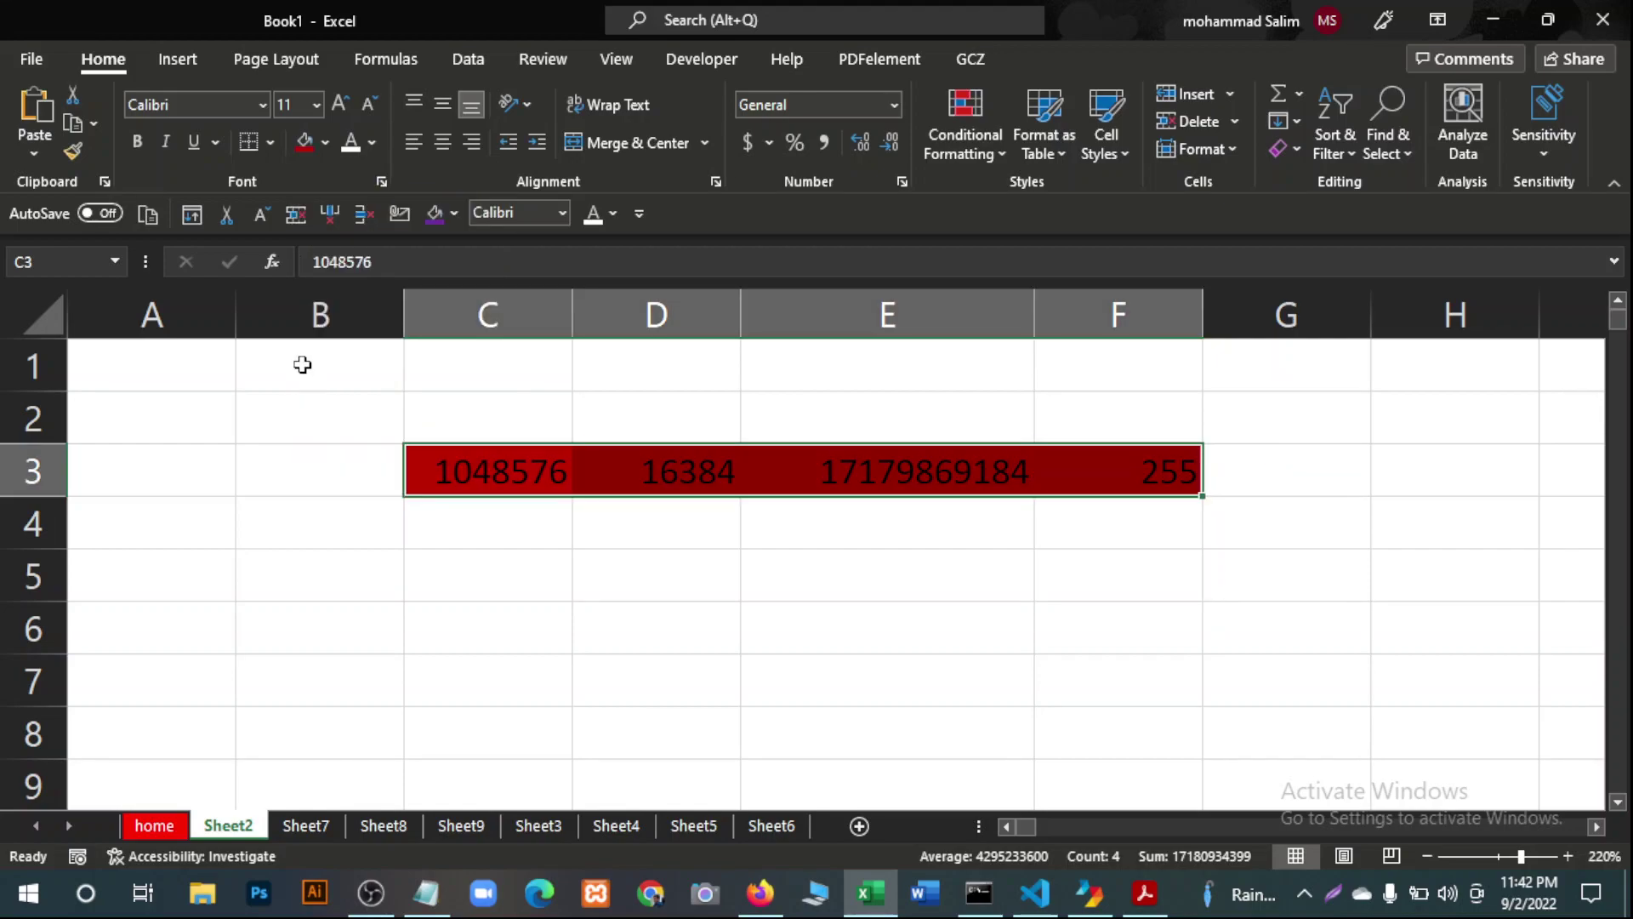
click(356, 145)
click(1006, 630)
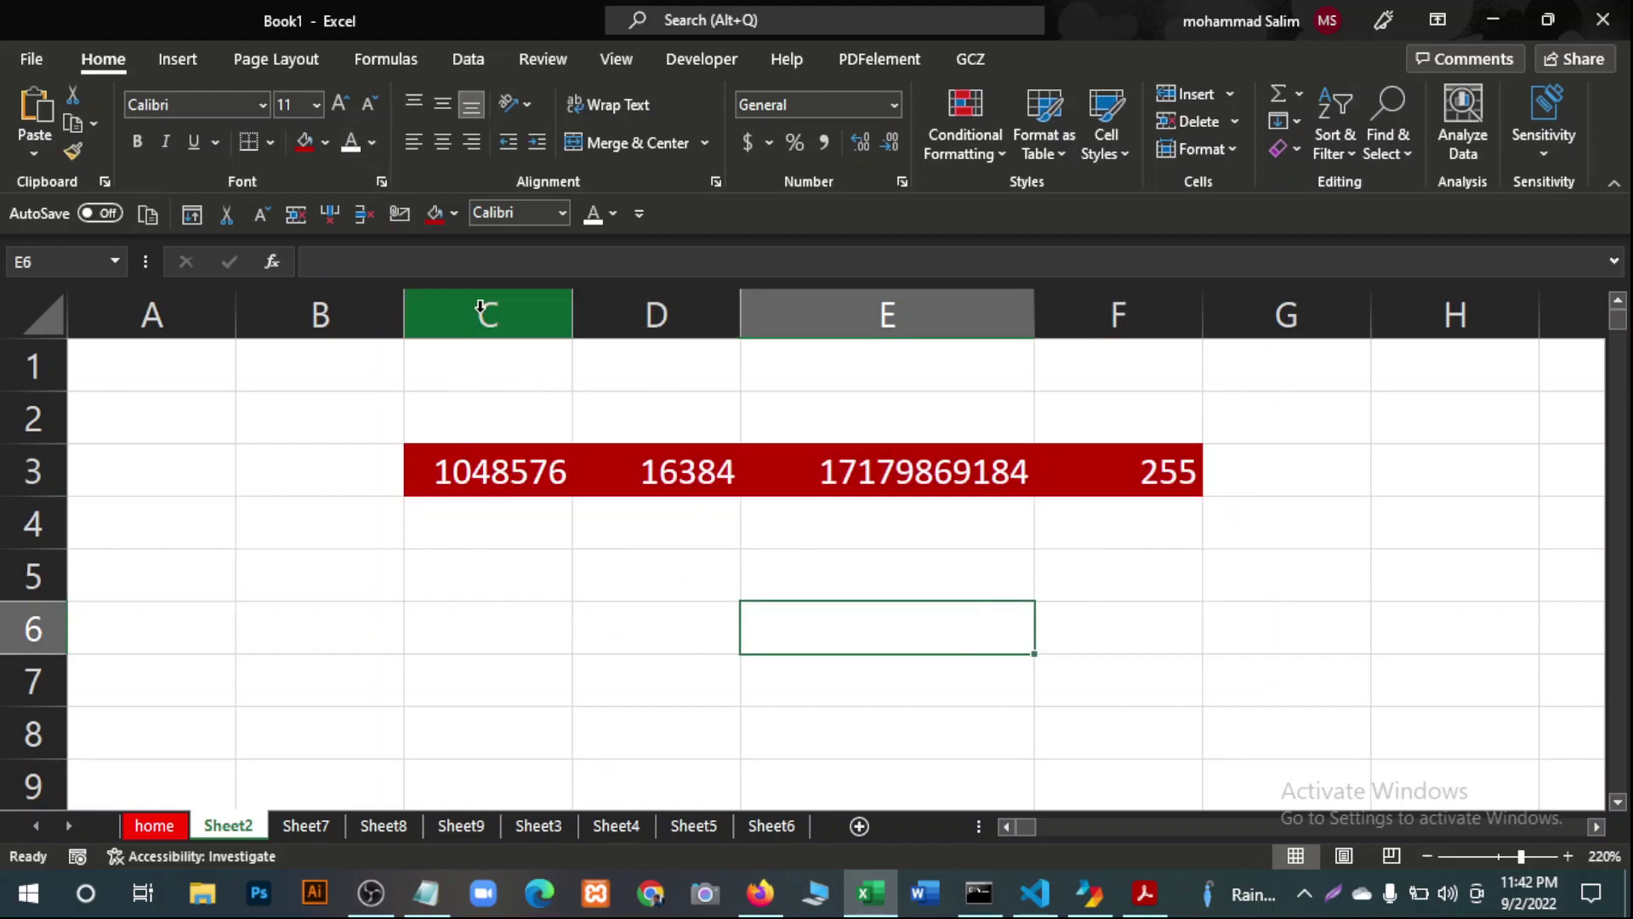
Review C3, column D, E3 and F3 in the styled row, then reselect C3:F3.
click(488, 470)
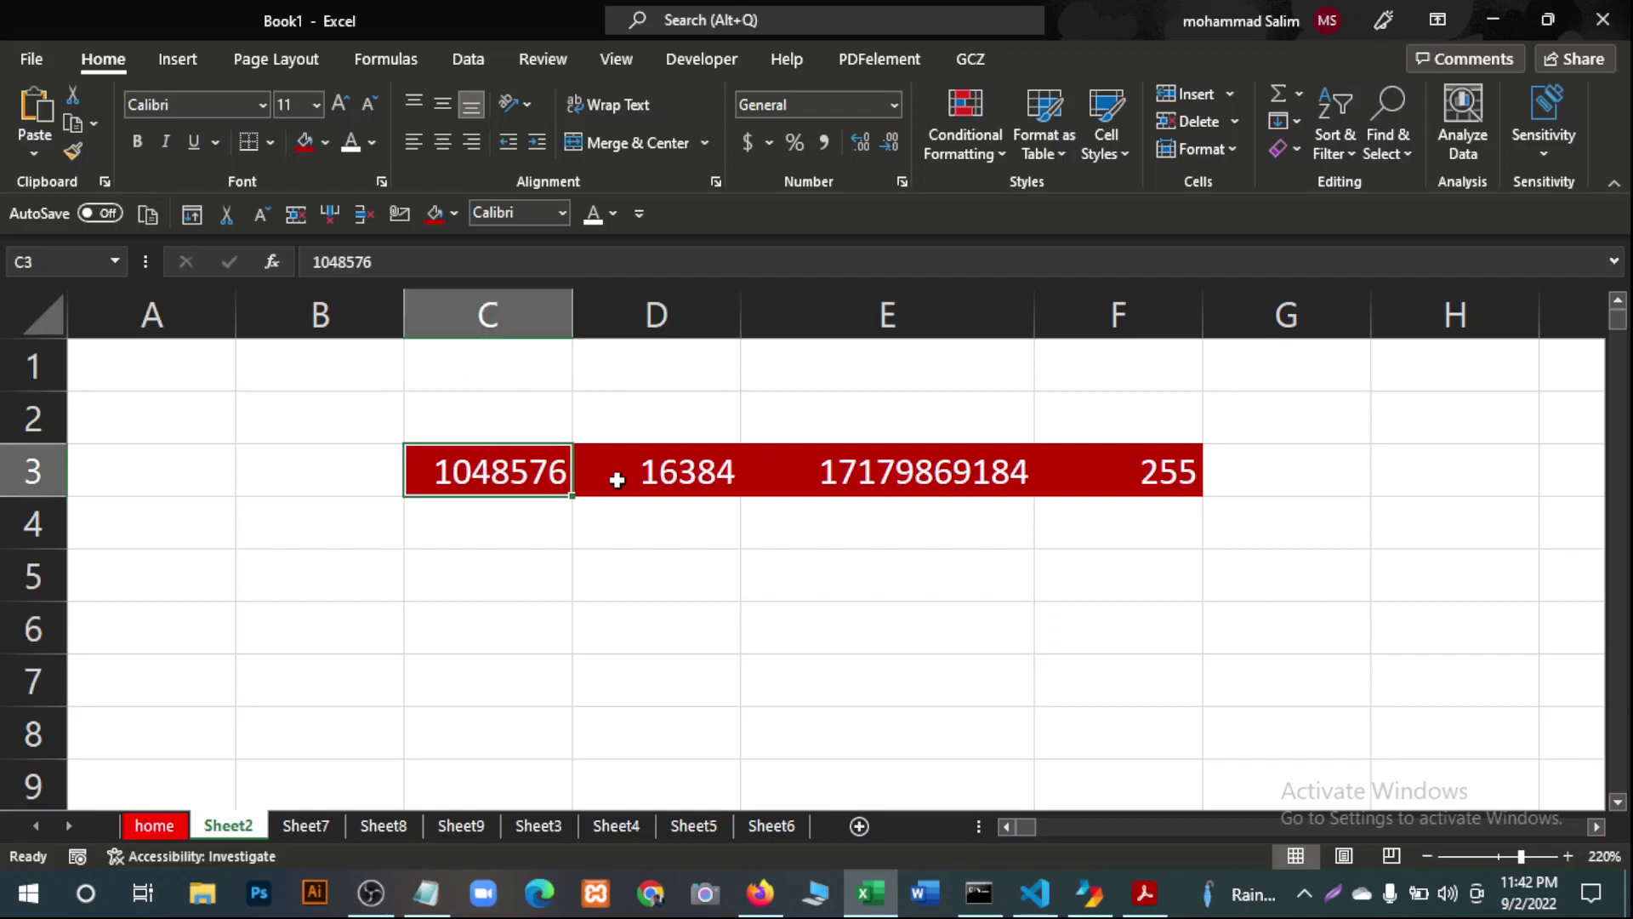
click(694, 305)
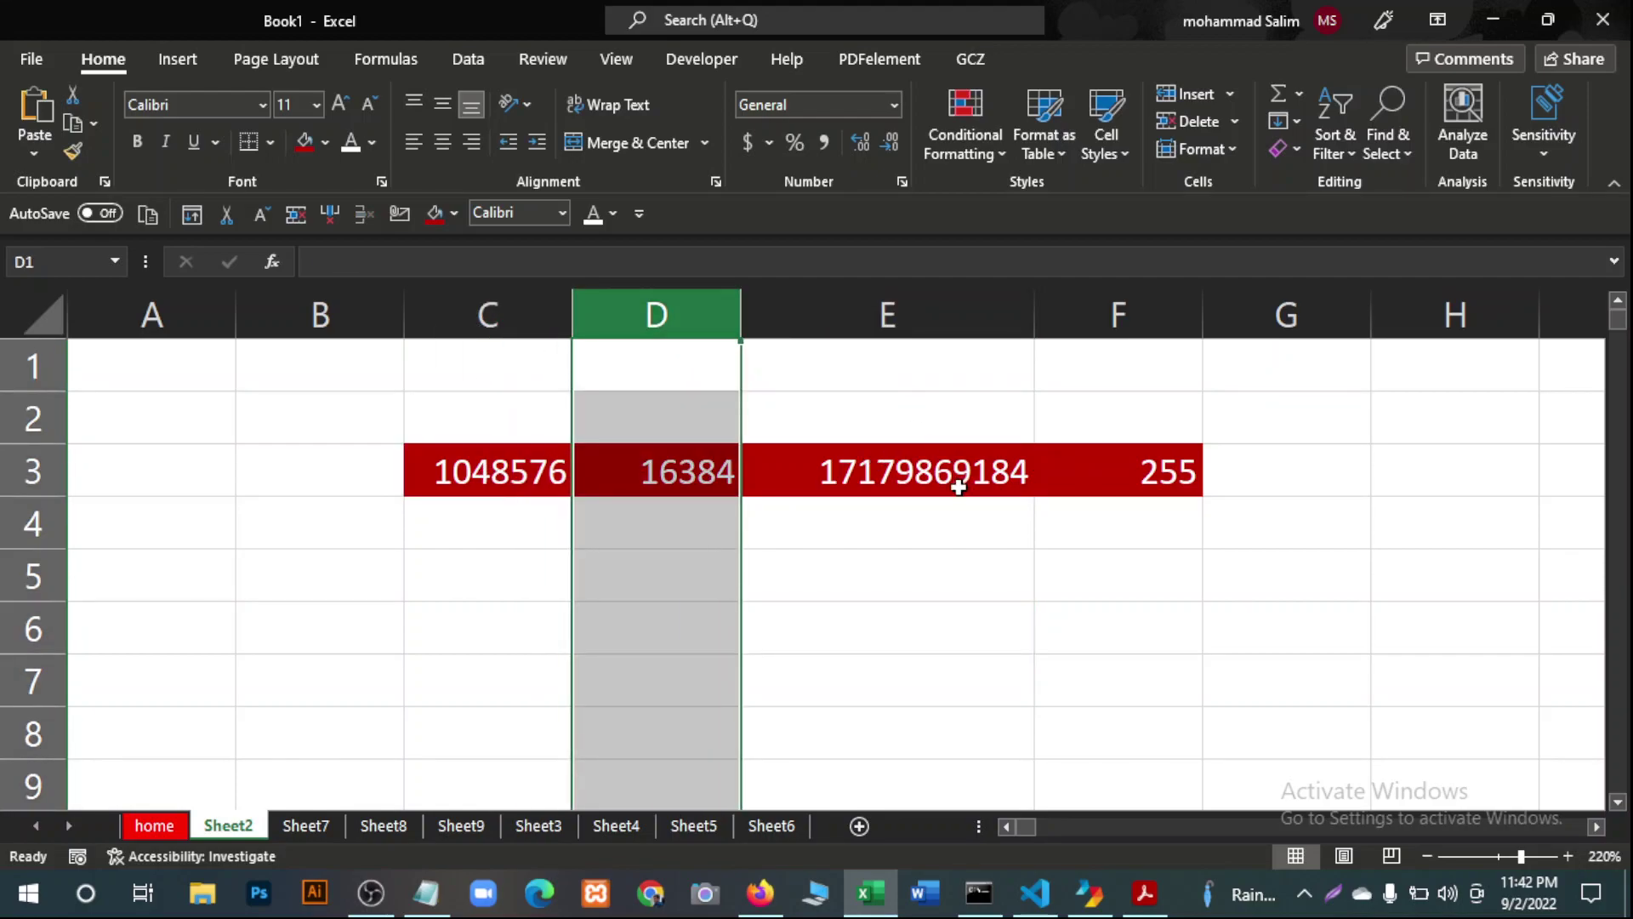
click(902, 473)
click(885, 421)
click(880, 481)
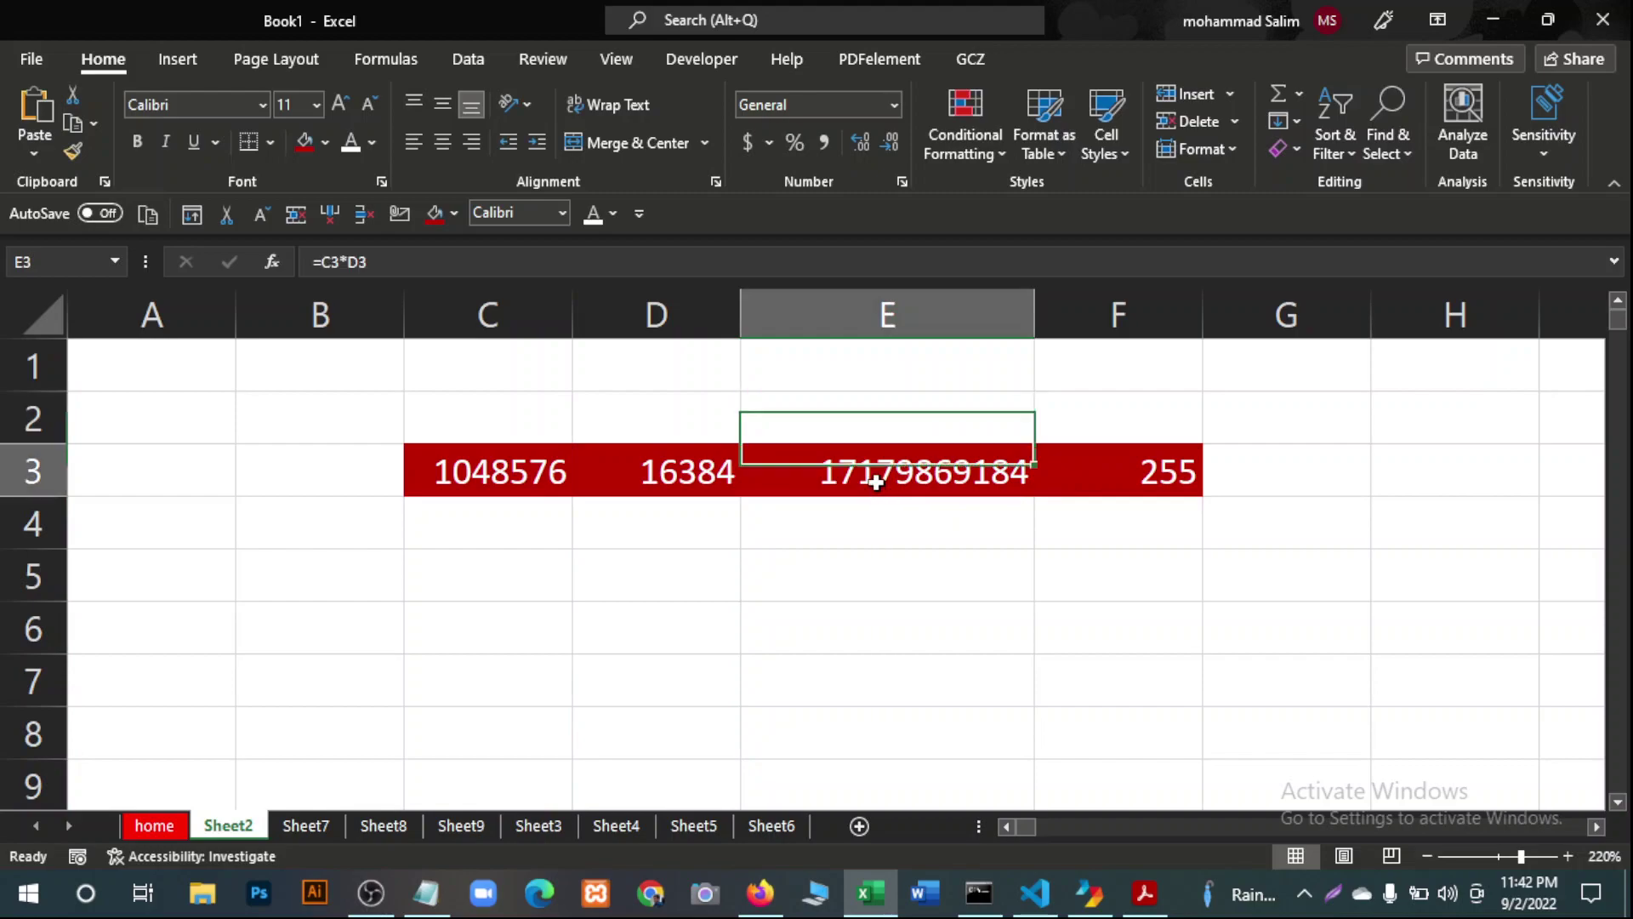
click(1141, 472)
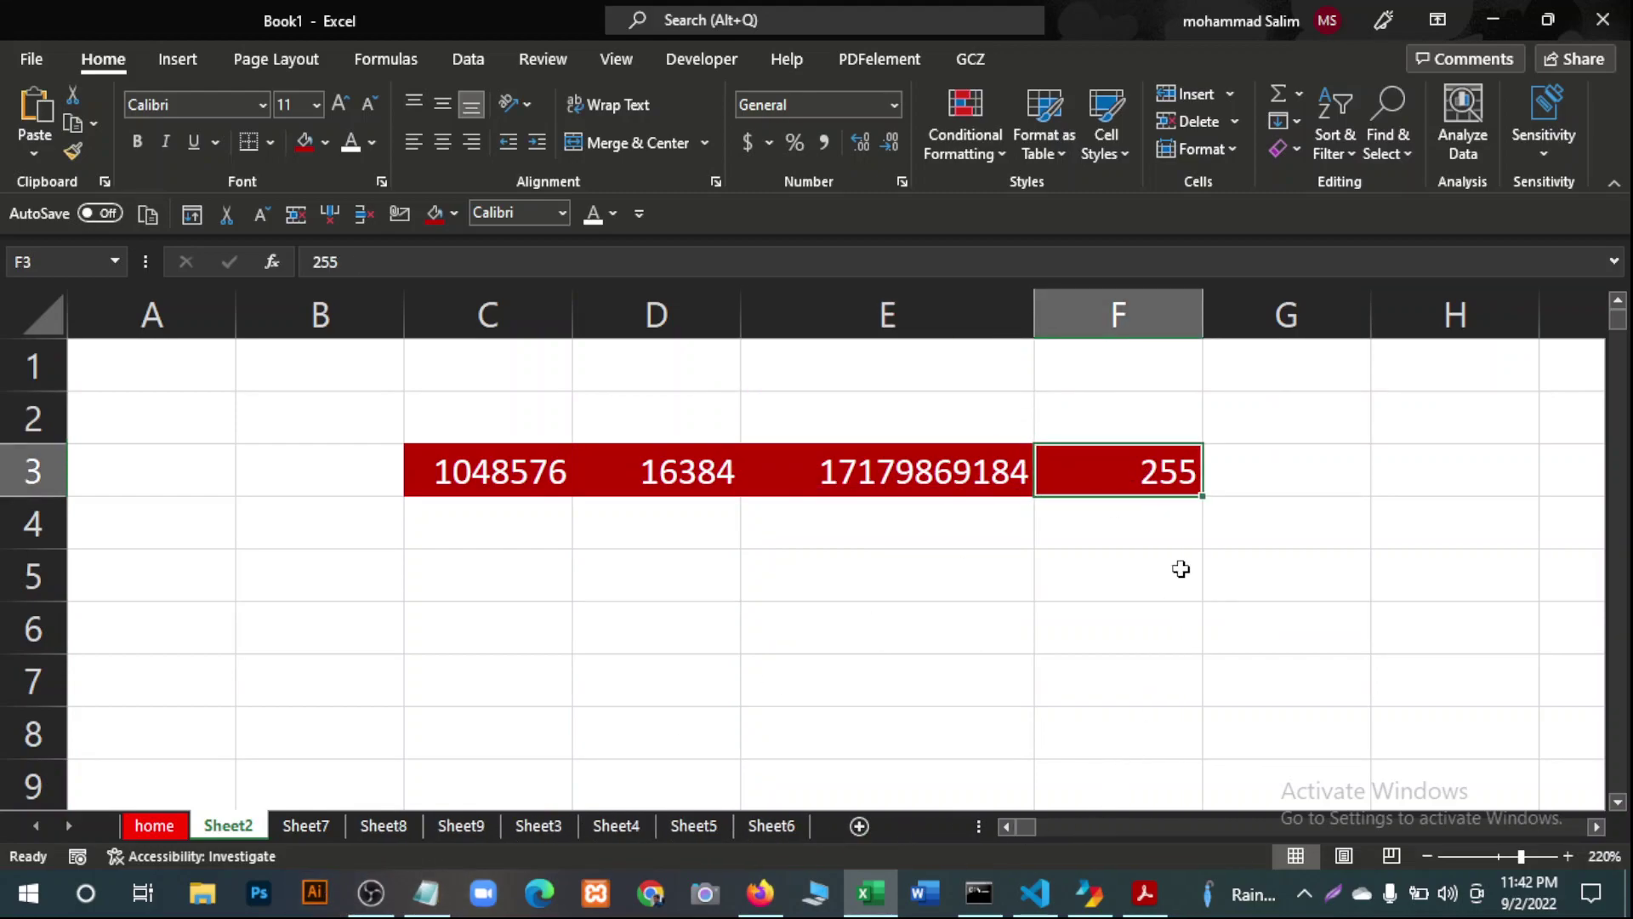
click(1105, 627)
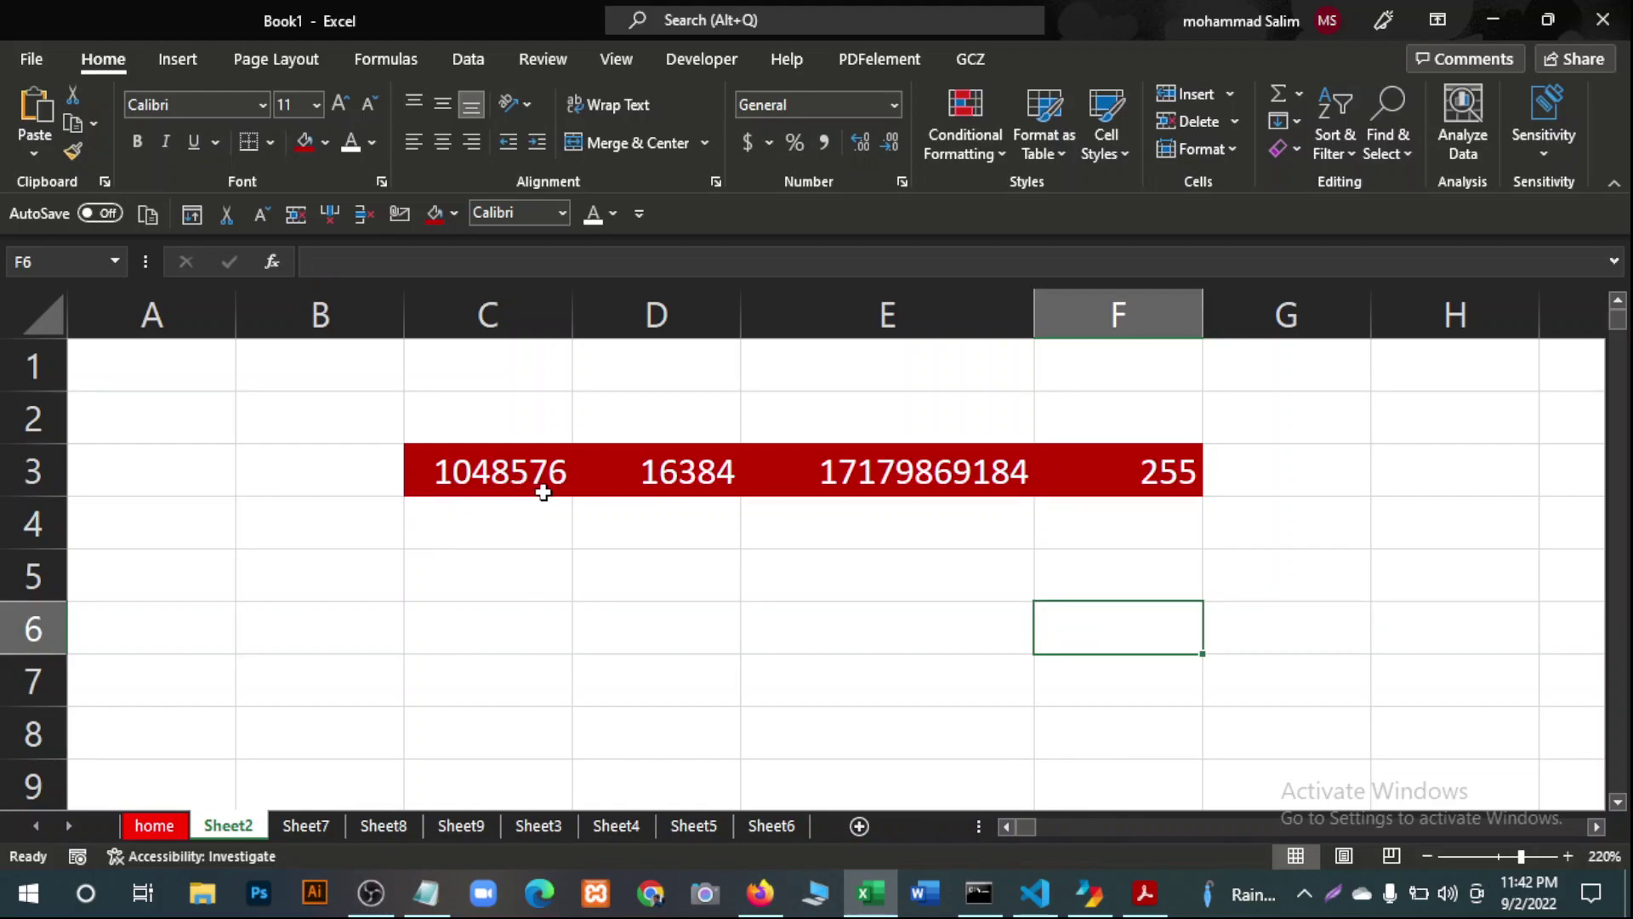
click(686, 482)
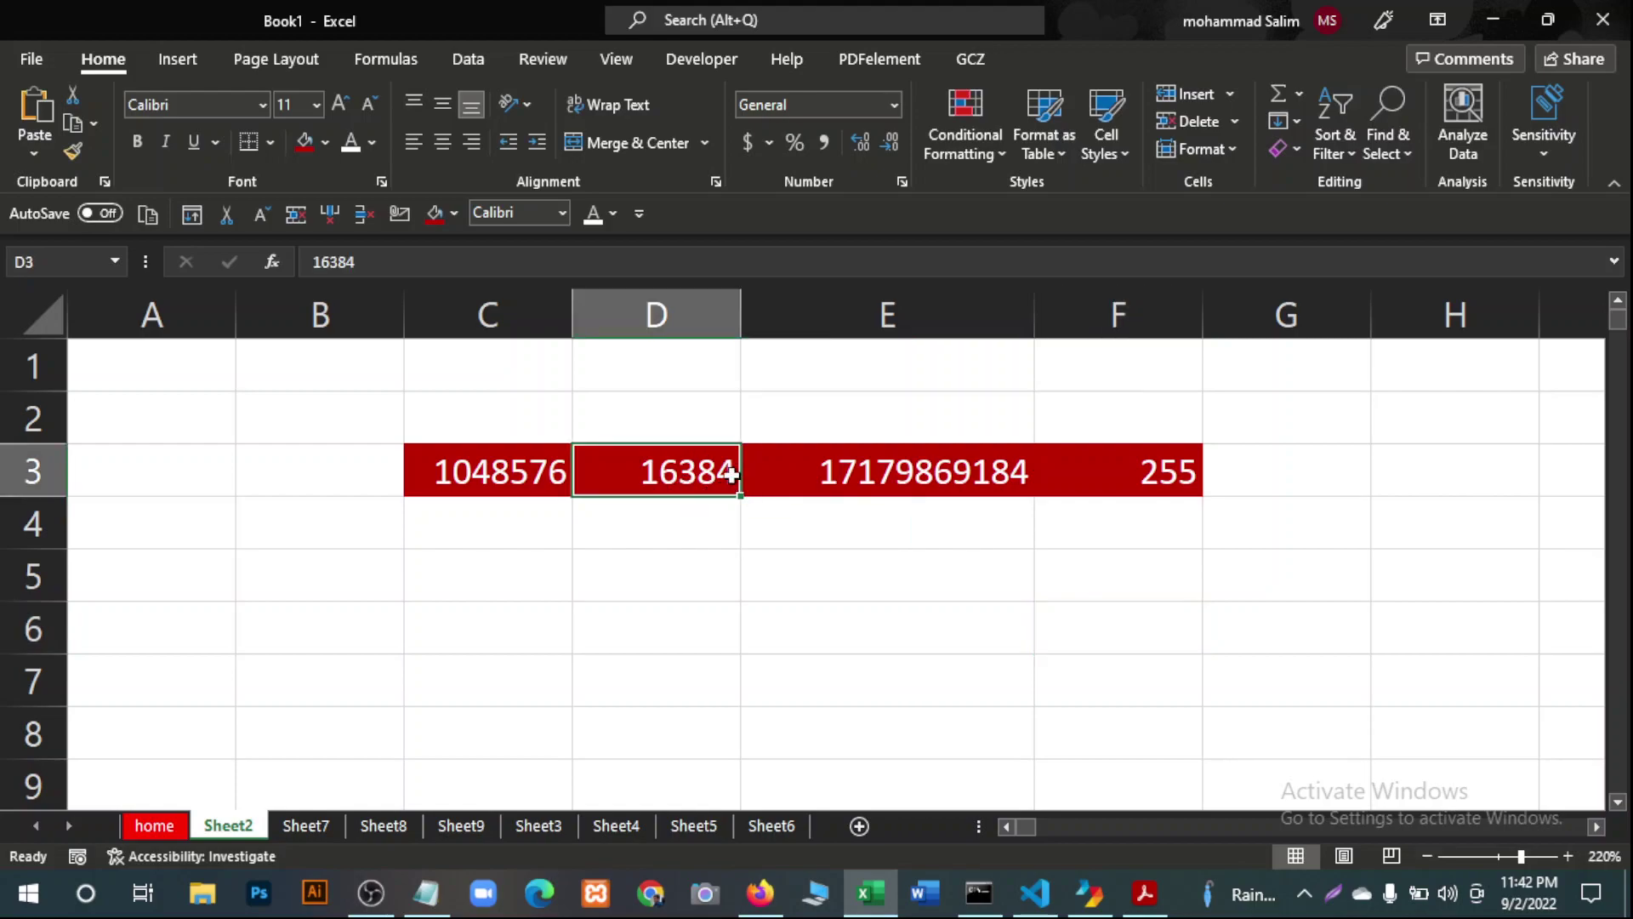
click(932, 476)
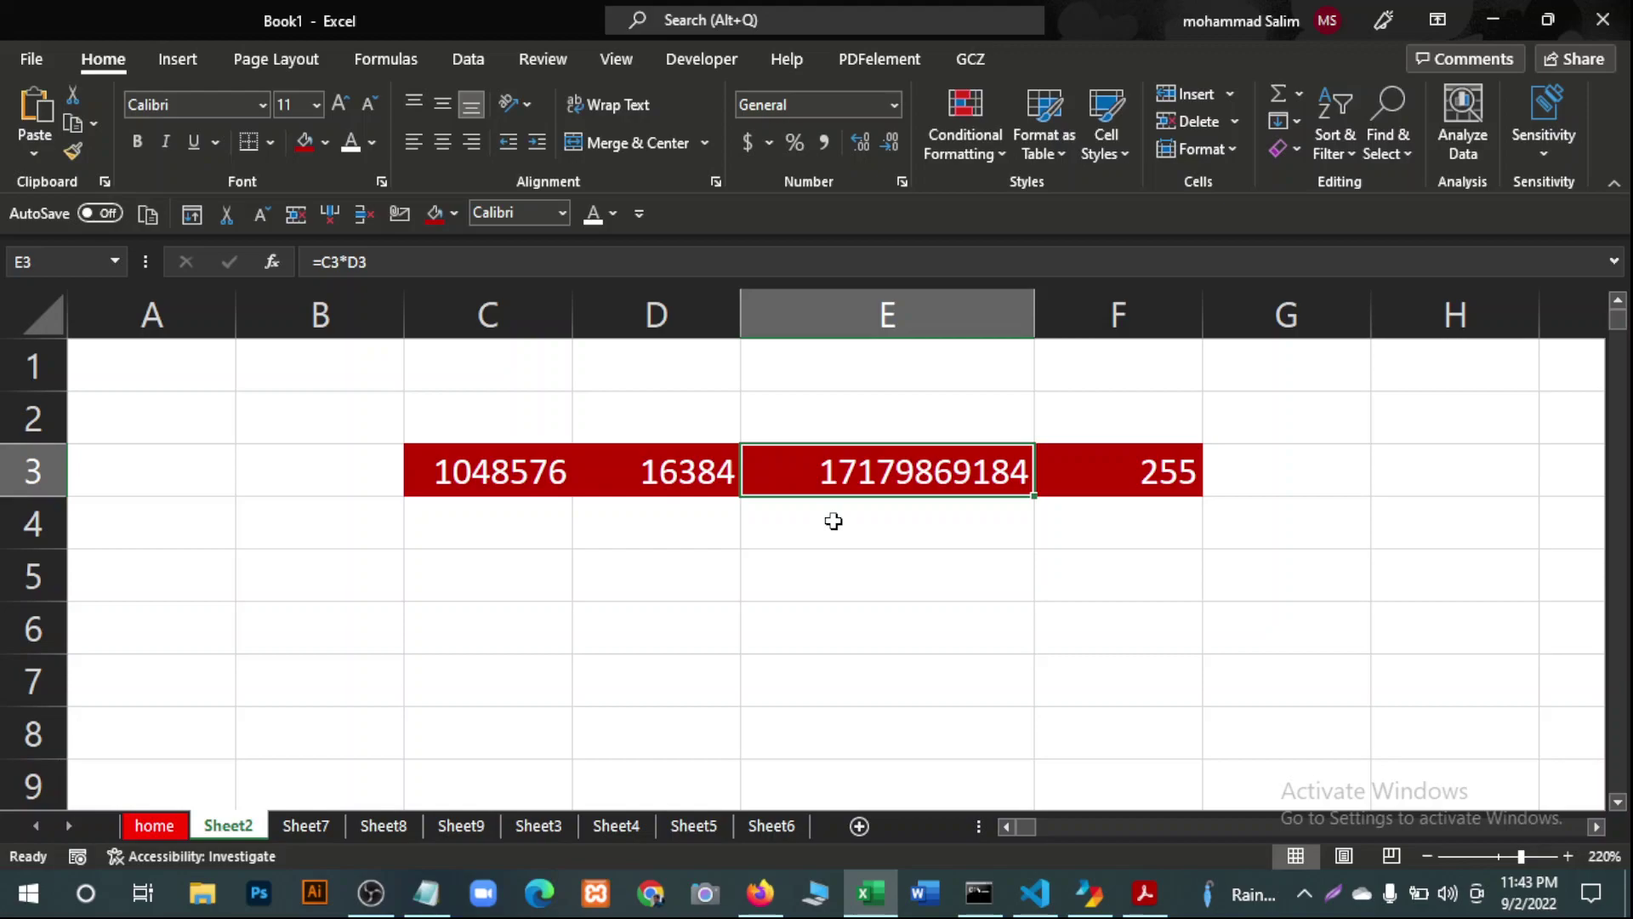
click(657, 640)
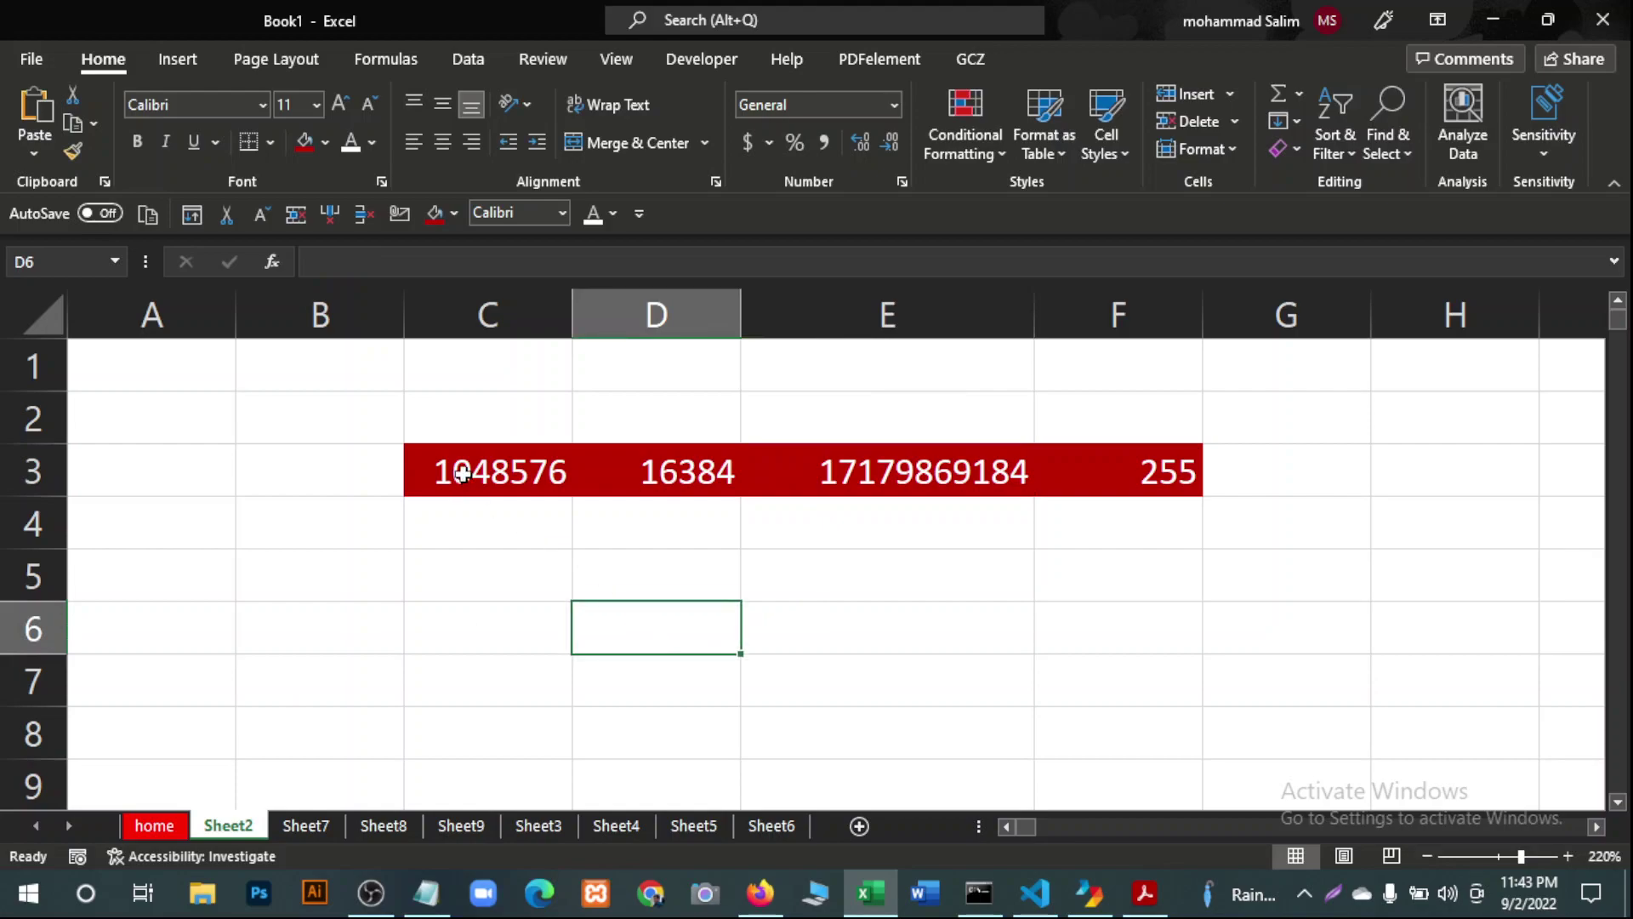
drag(462, 474, 1159, 459)
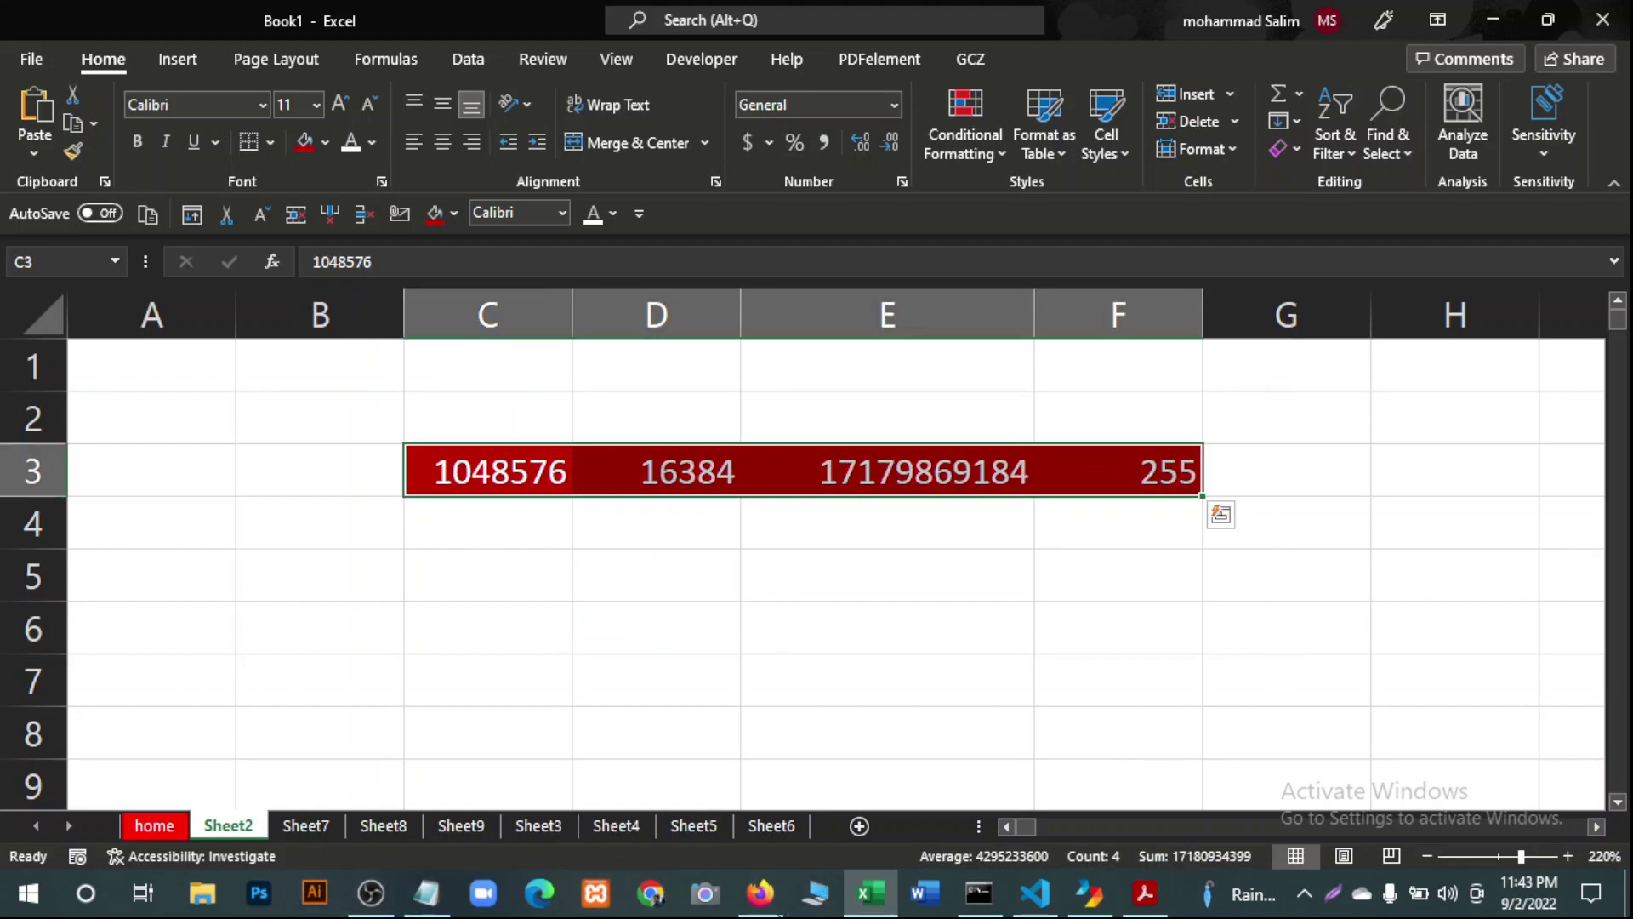
In the PDF lesson list, highlight item 8 'Move cell row and column', then return to Excel.
click(1144, 892)
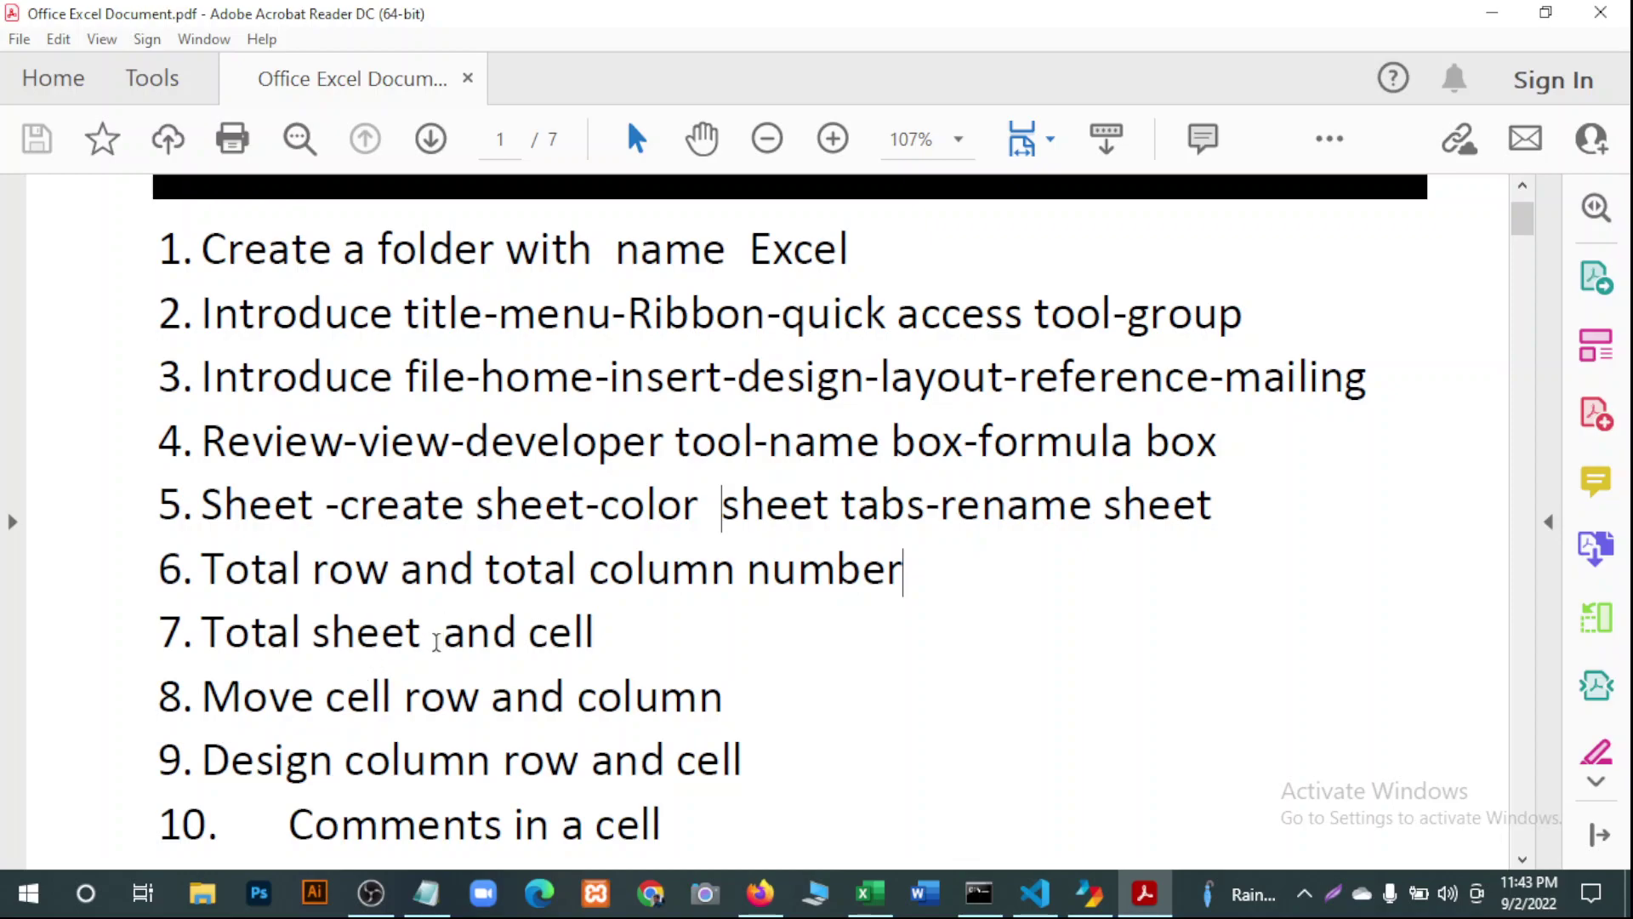
click(442, 640)
scroll(621, 647, down, 3)
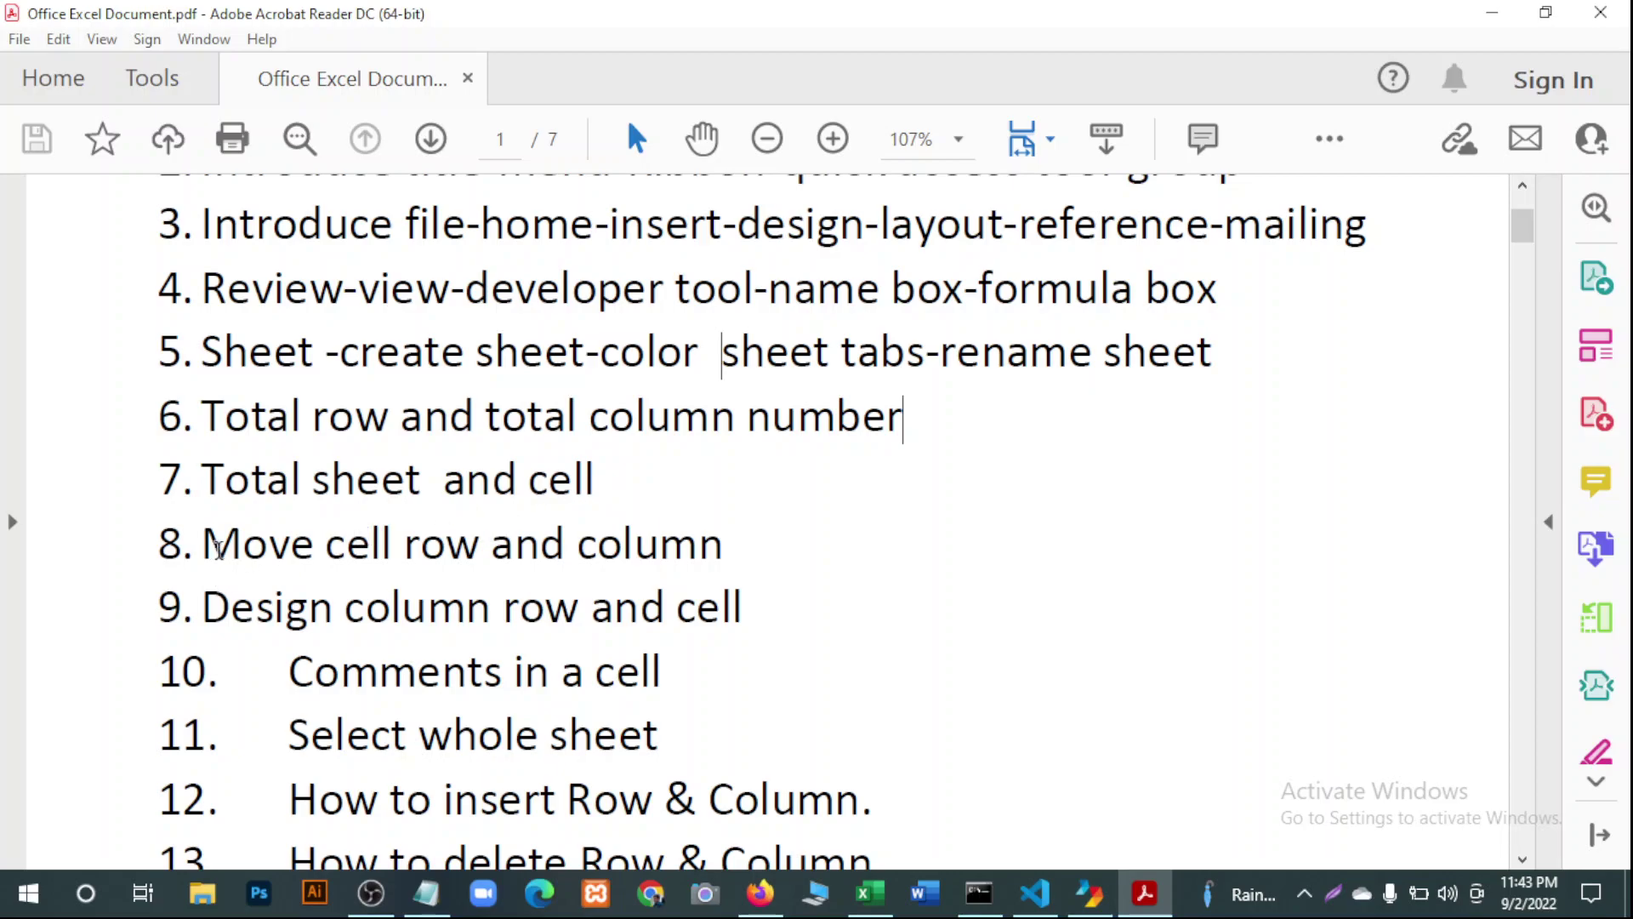
drag(219, 548, 375, 573)
click(449, 553)
drag(724, 549, 256, 551)
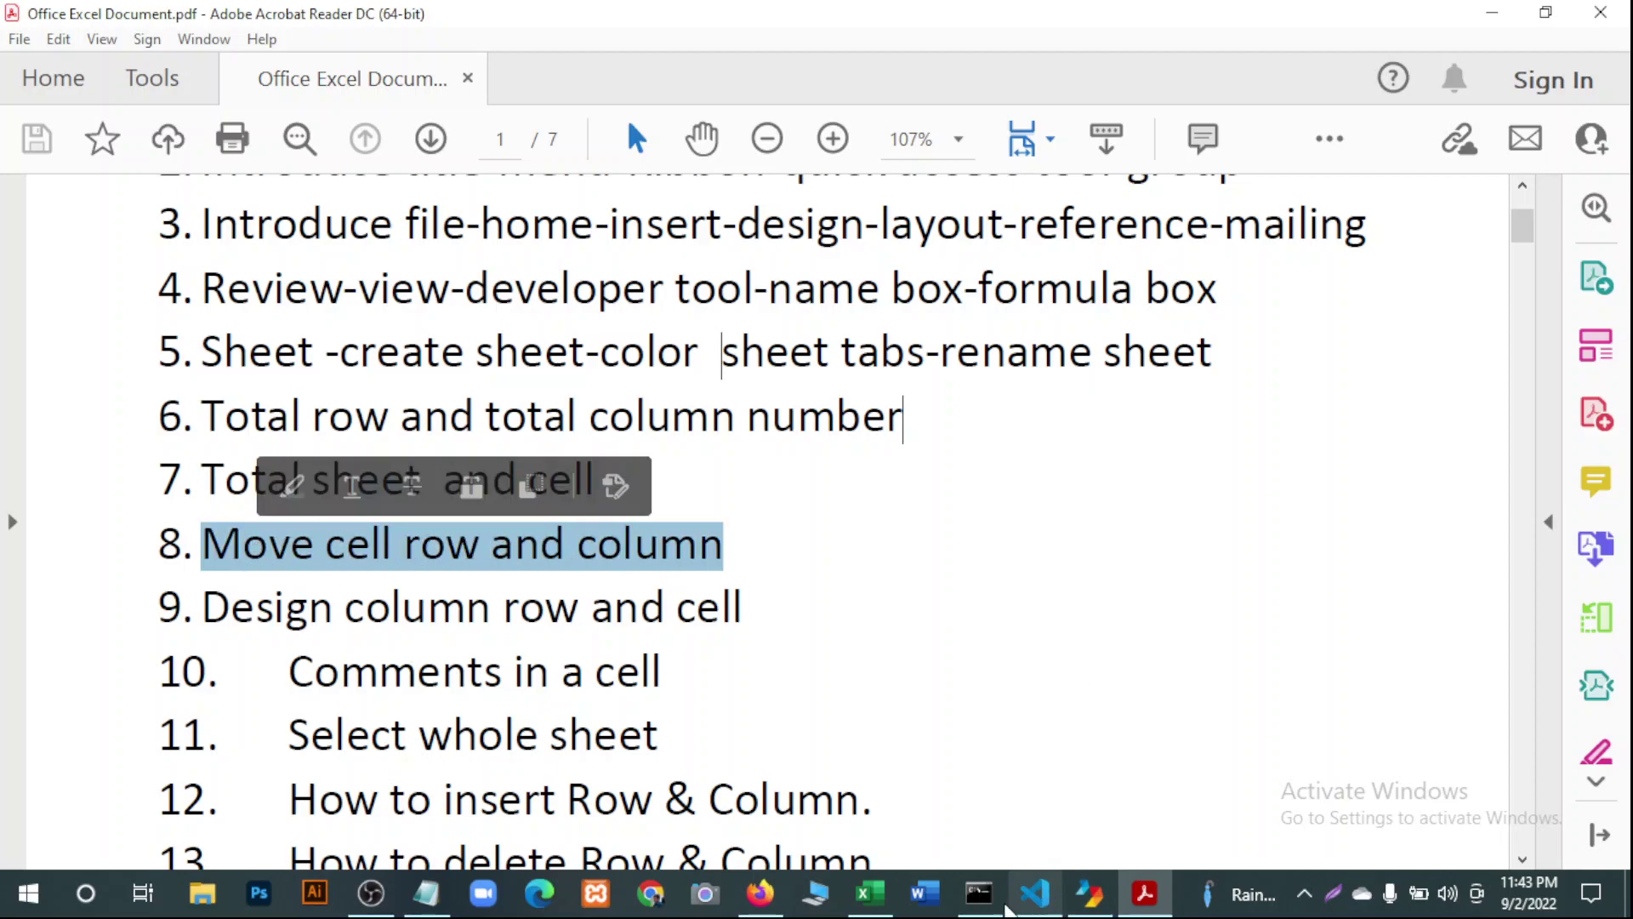
click(853, 900)
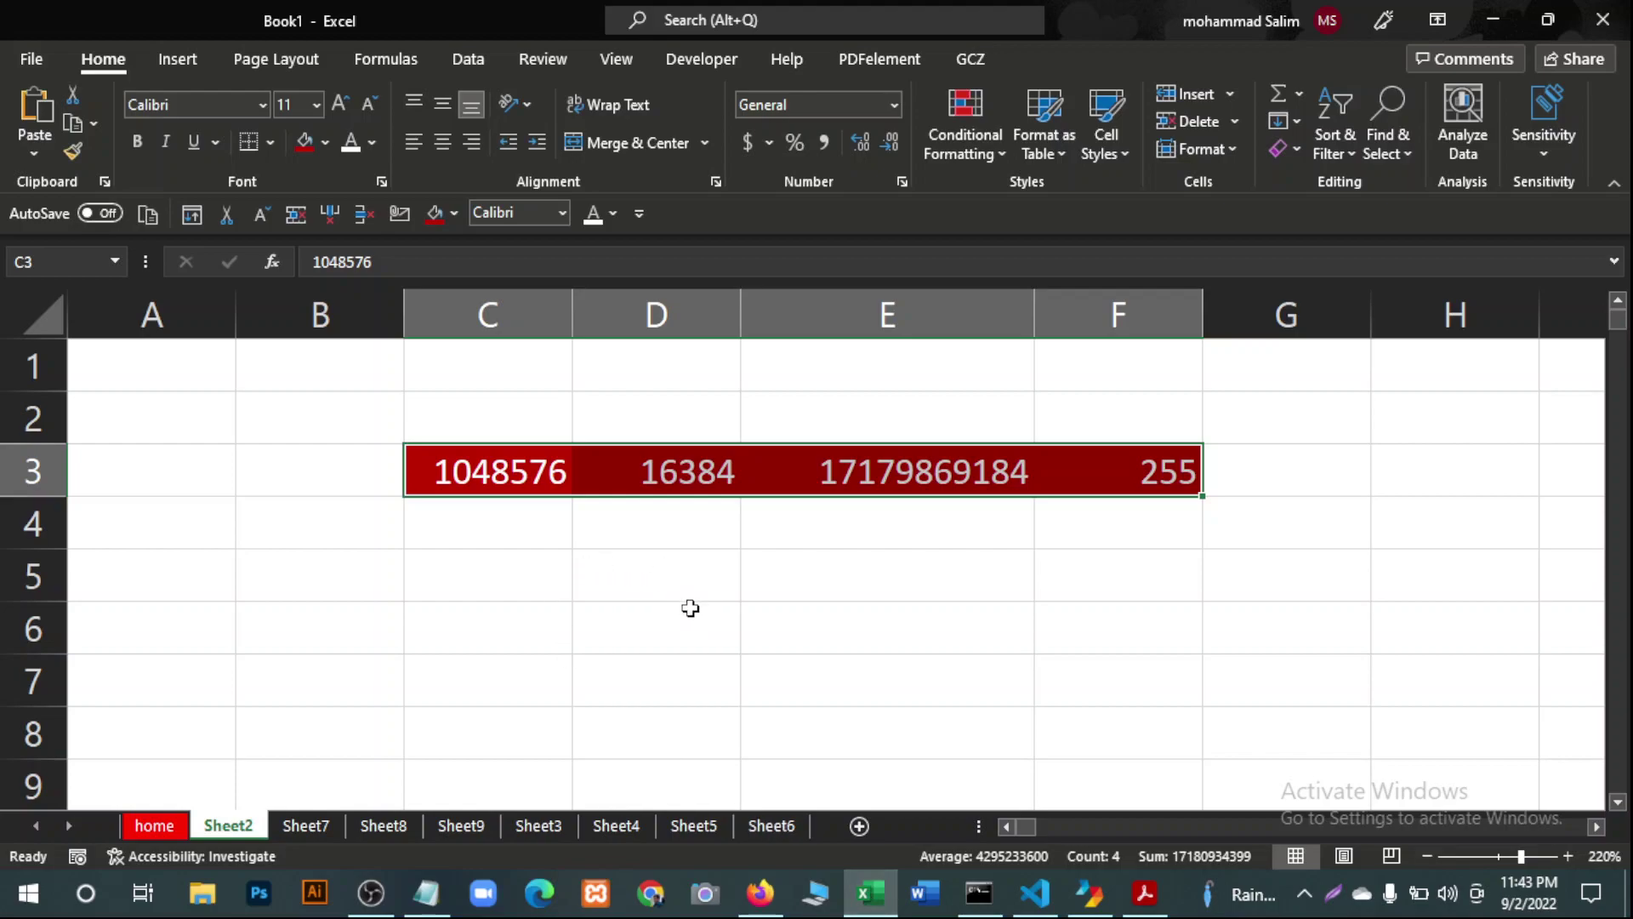
Move 1048576 from C3 down to D6 on Sheet2.
click(684, 615)
click(498, 469)
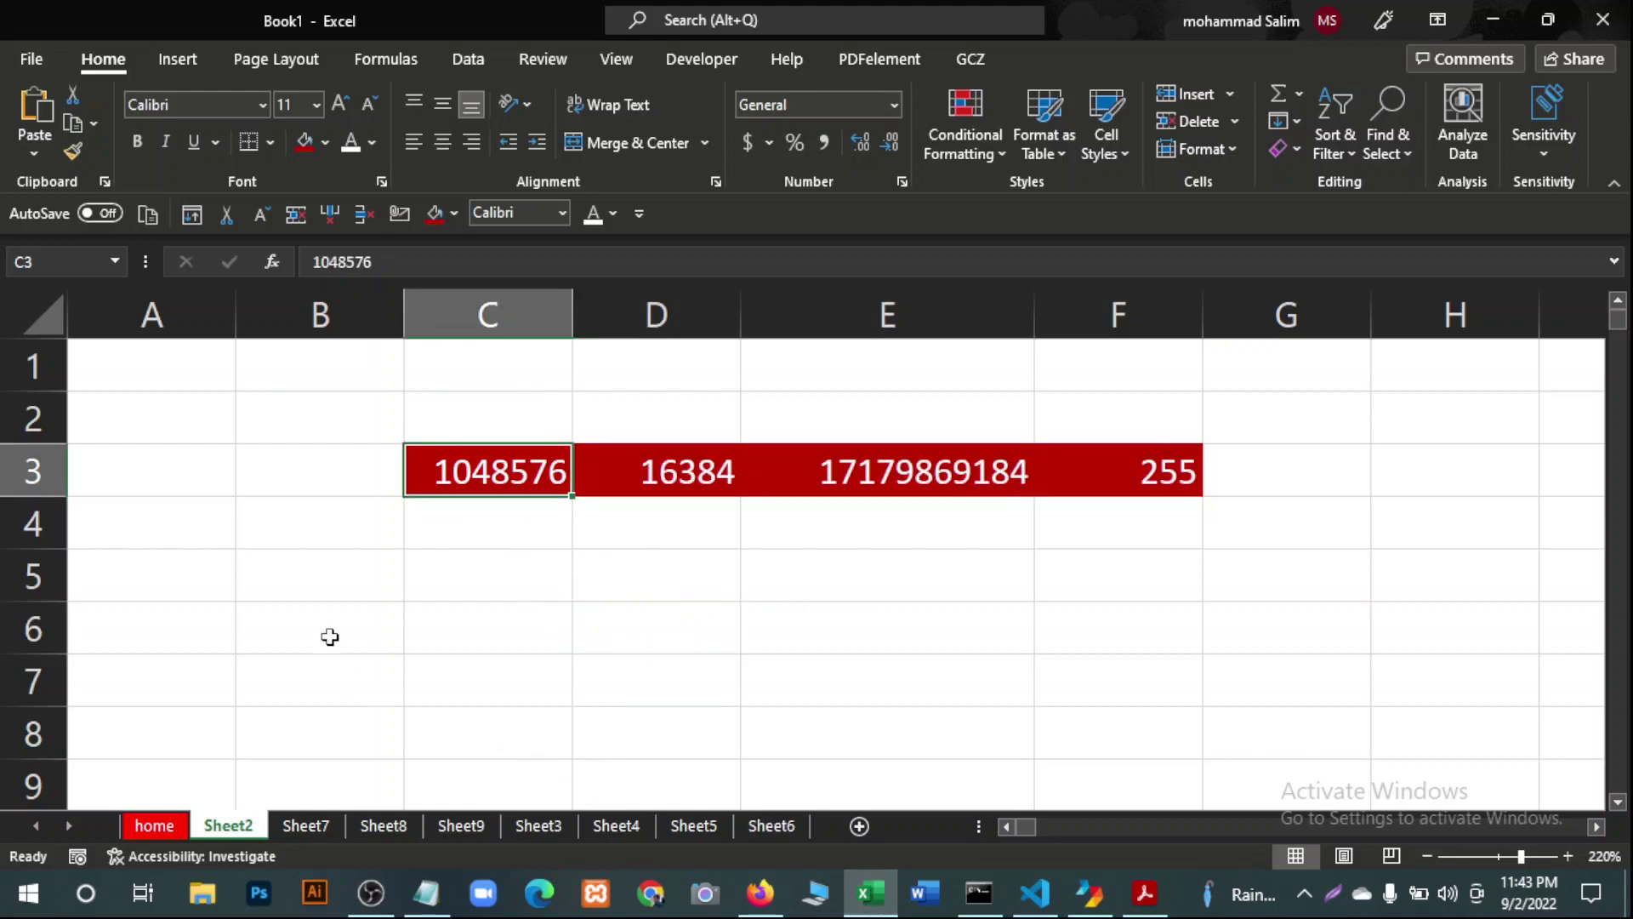
drag(464, 496, 680, 656)
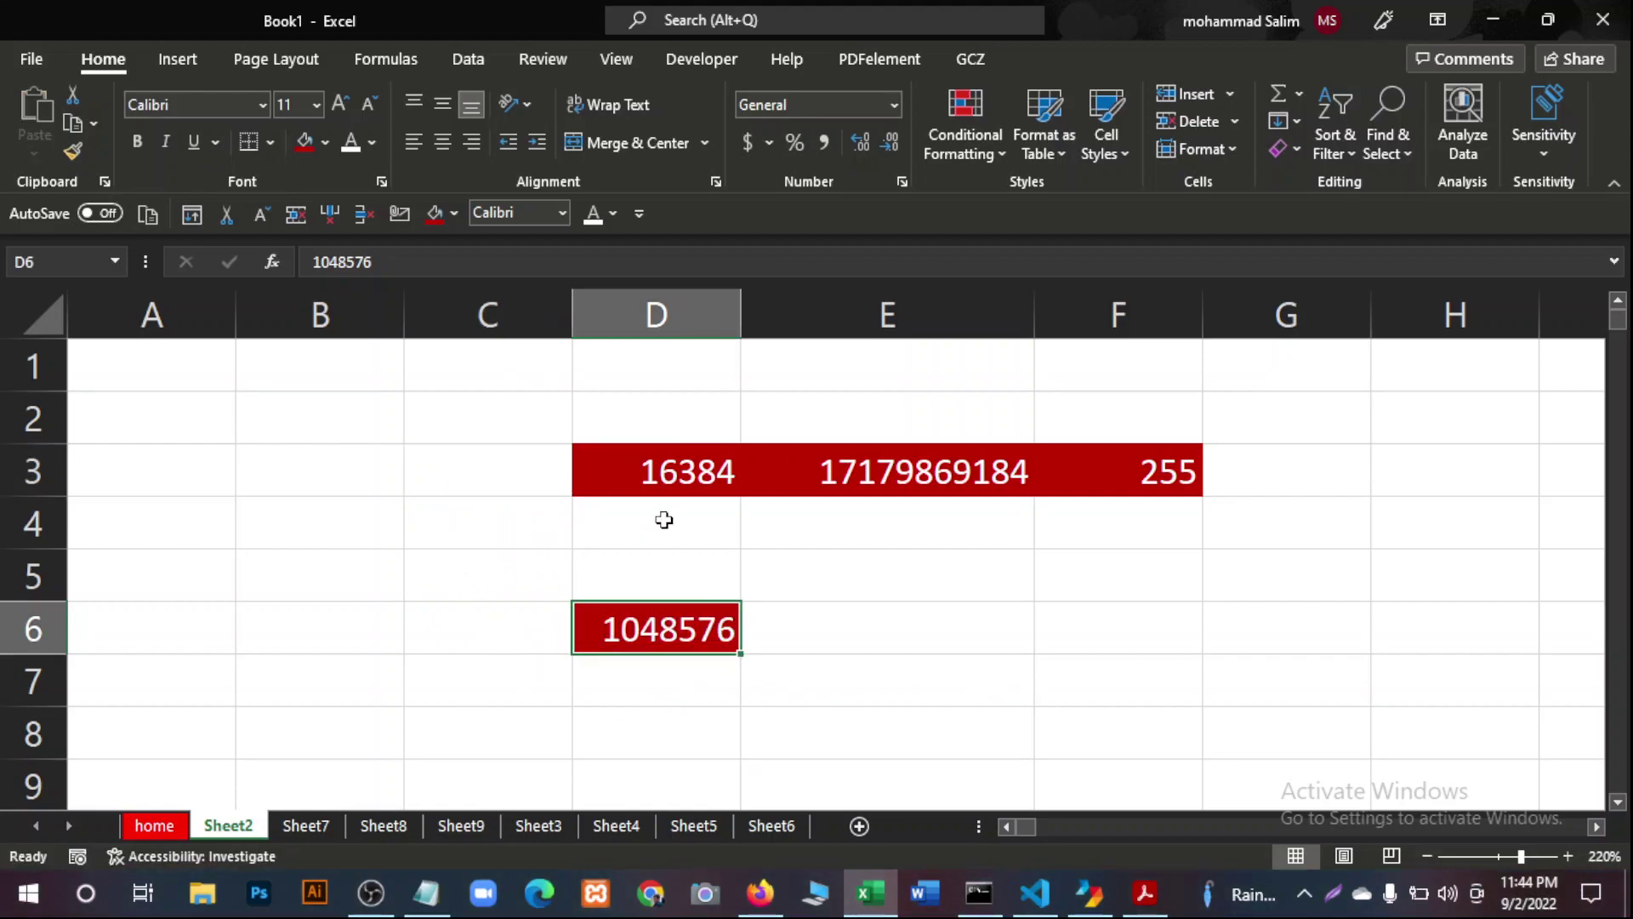
Move 16384 from D3 to B6, then glance at the PDF syllabus and return to Excel.
click(661, 470)
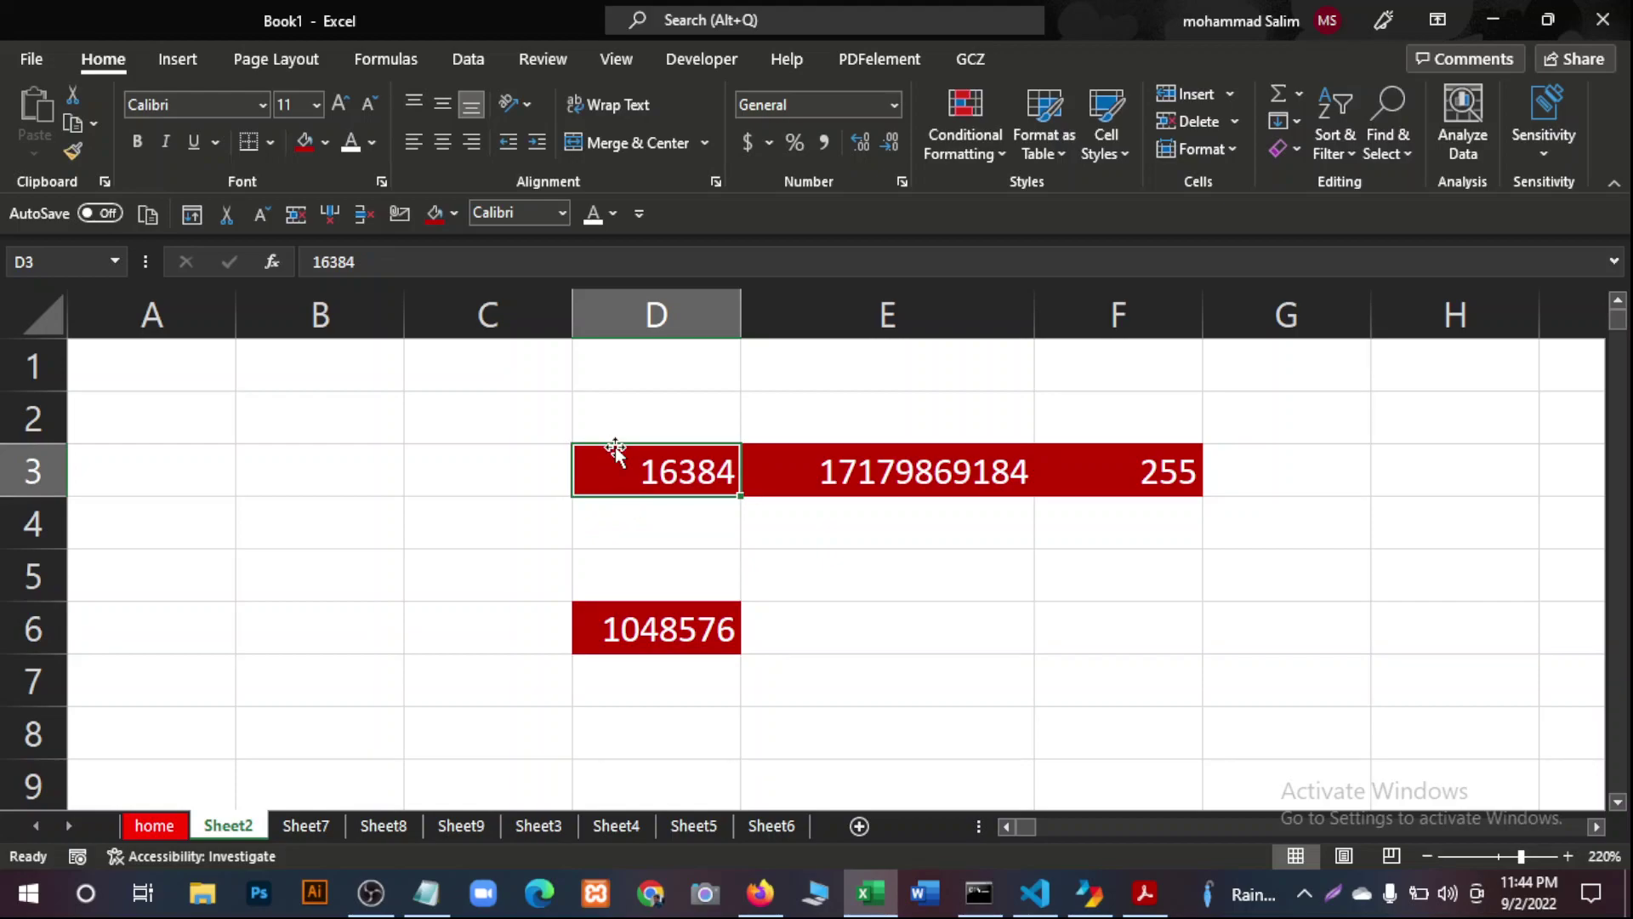
mouse_move(615, 446)
mouse_down()
mouse_move(221, 631)
mouse_move(292, 634)
mouse_up()
click(524, 713)
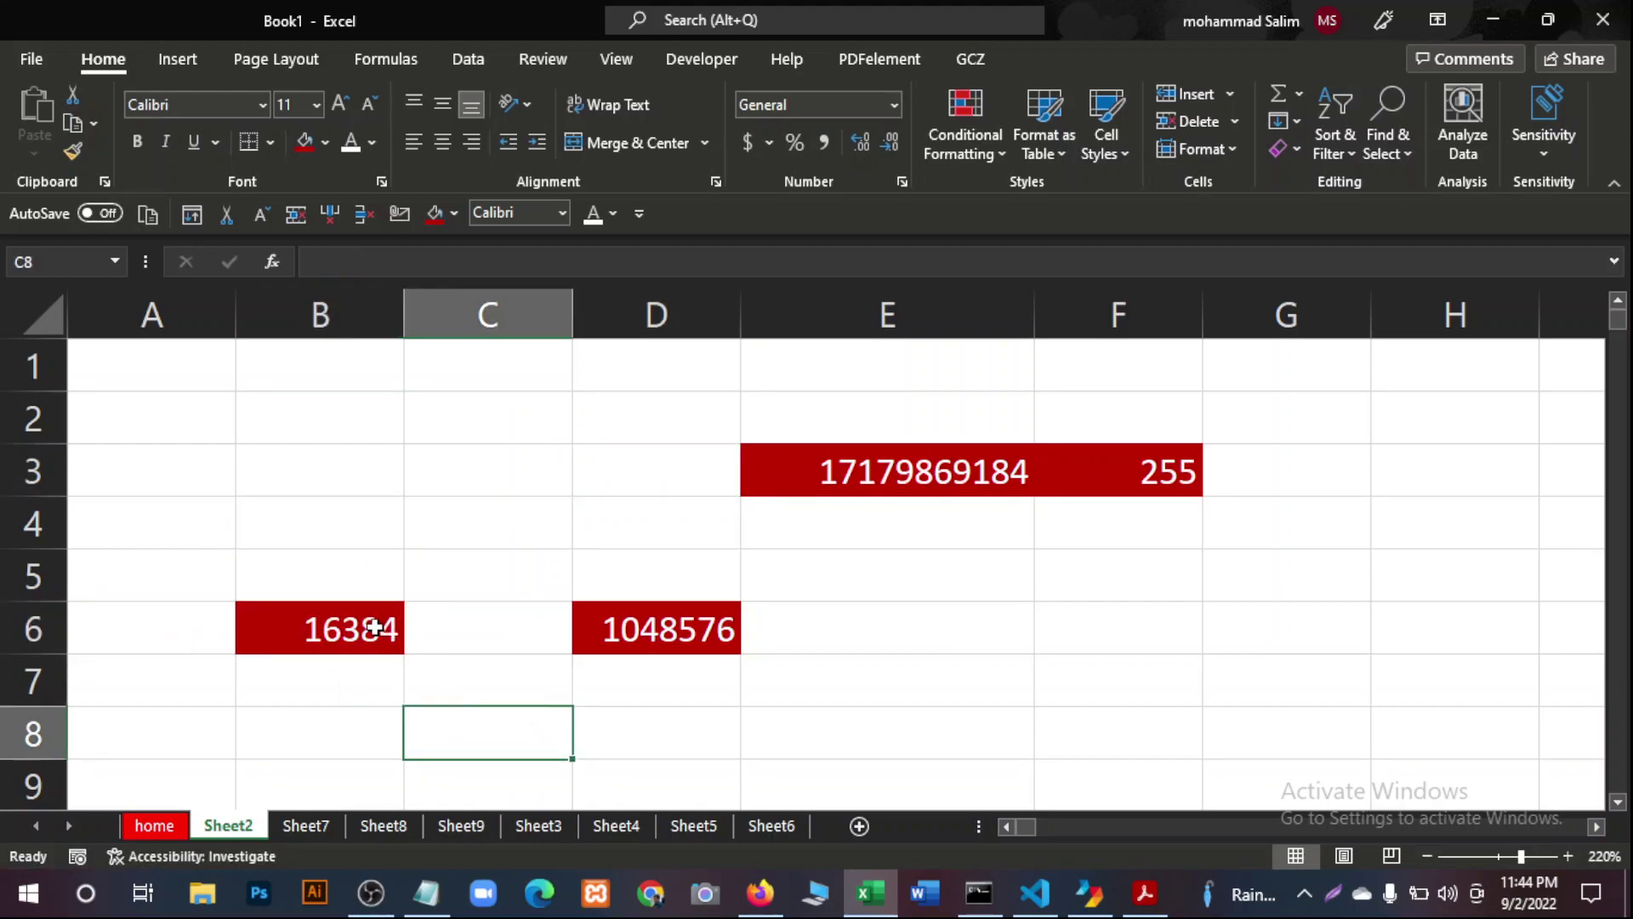
click(919, 565)
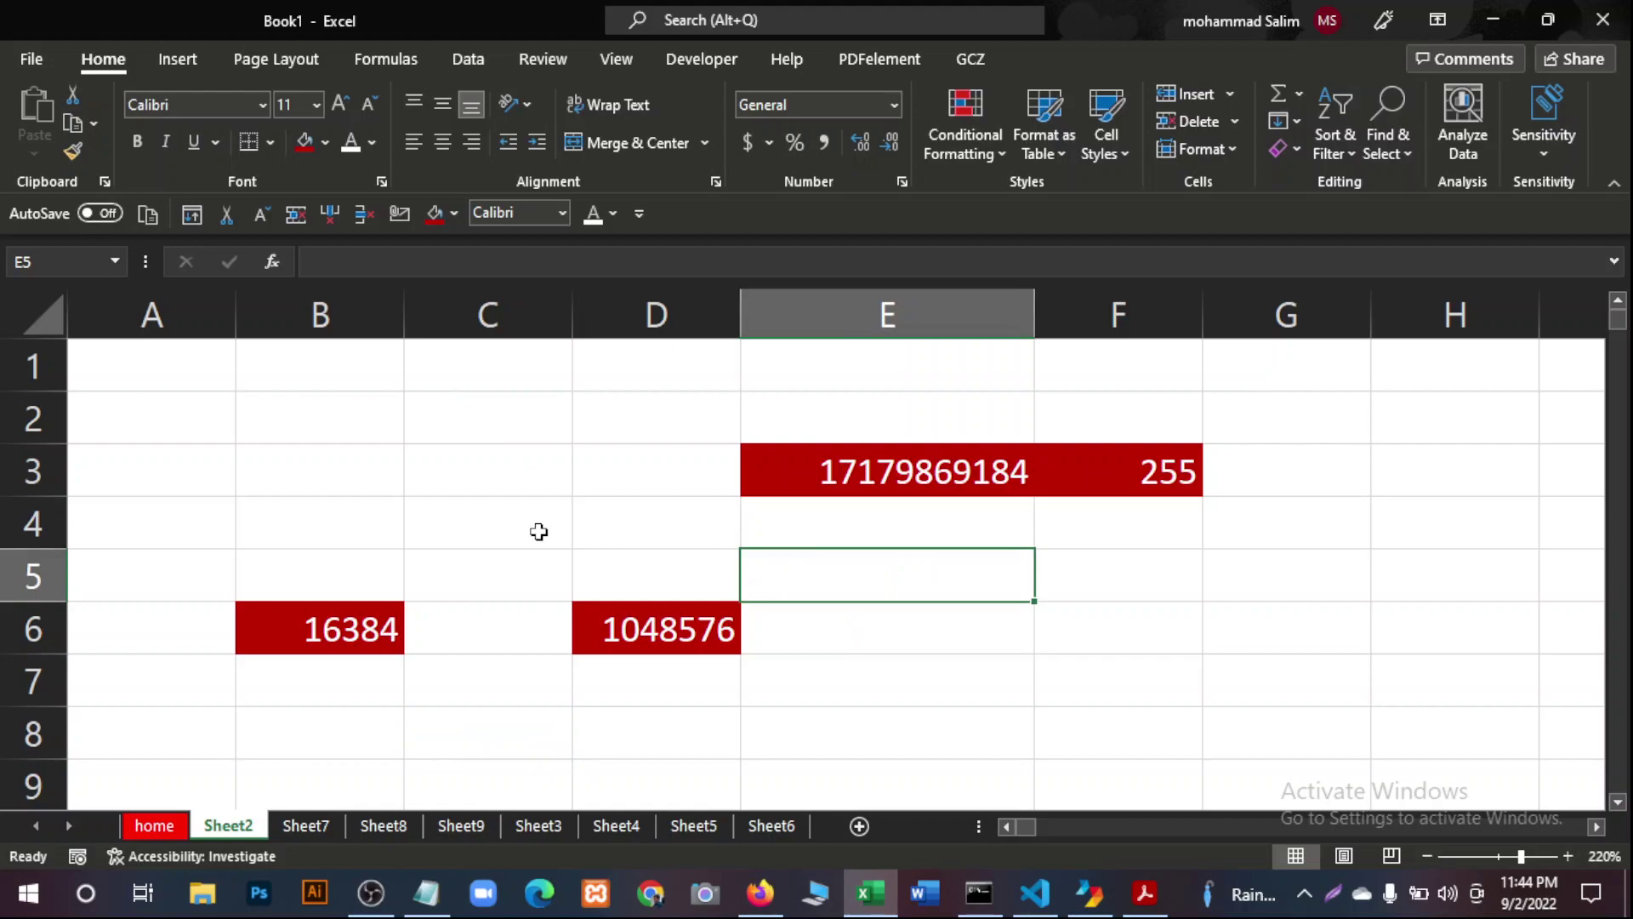
click(553, 629)
click(885, 730)
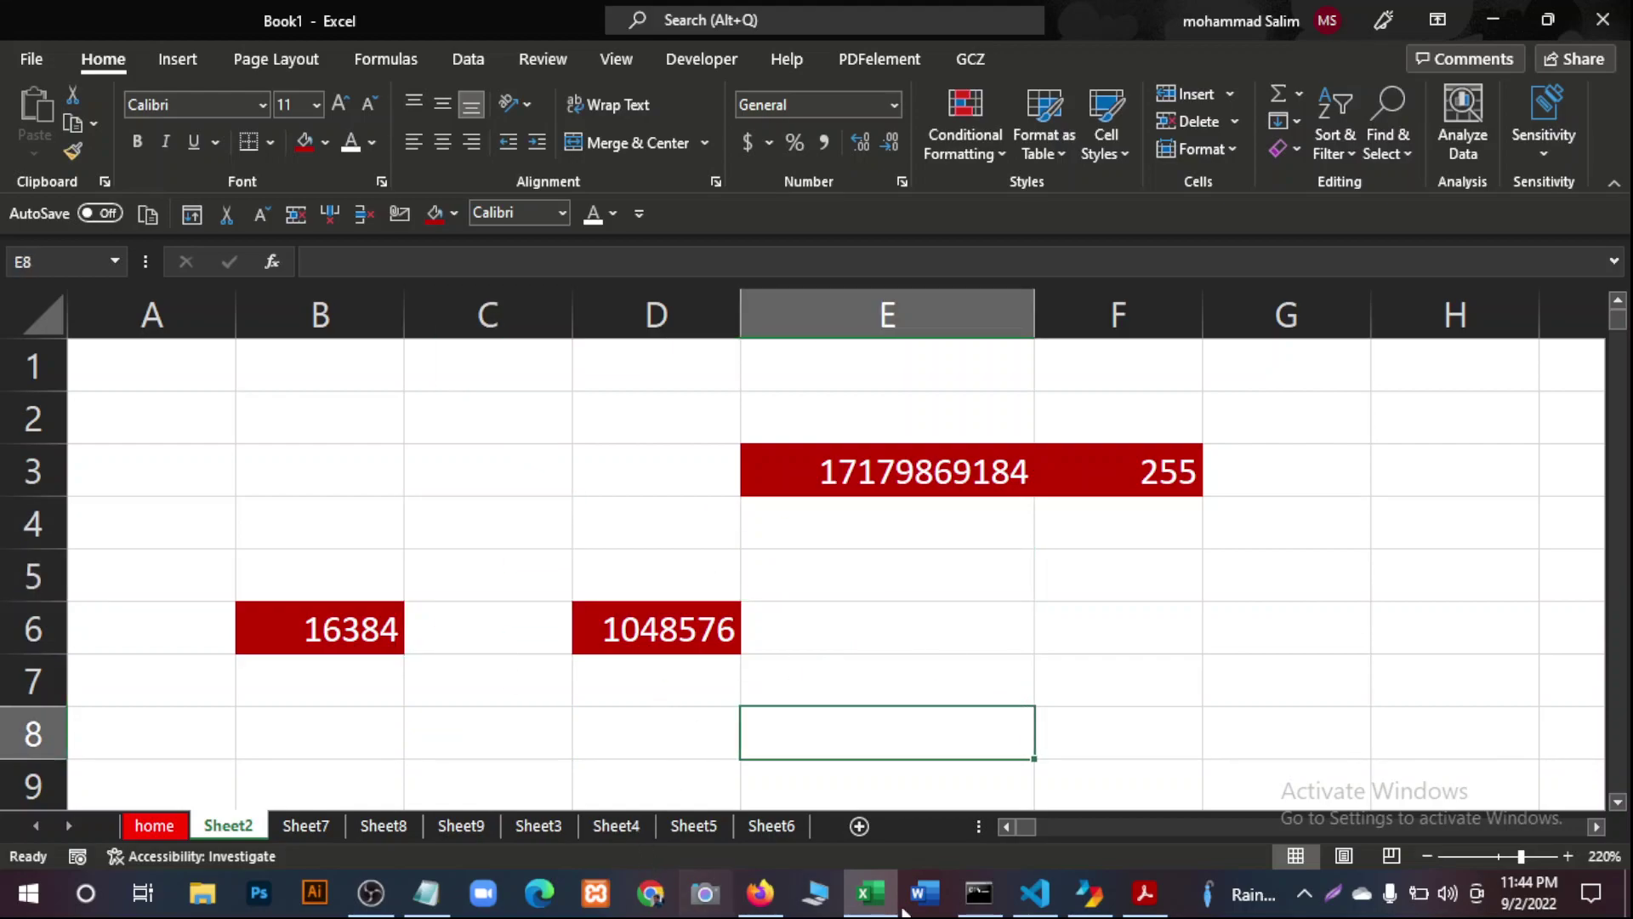
click(1145, 893)
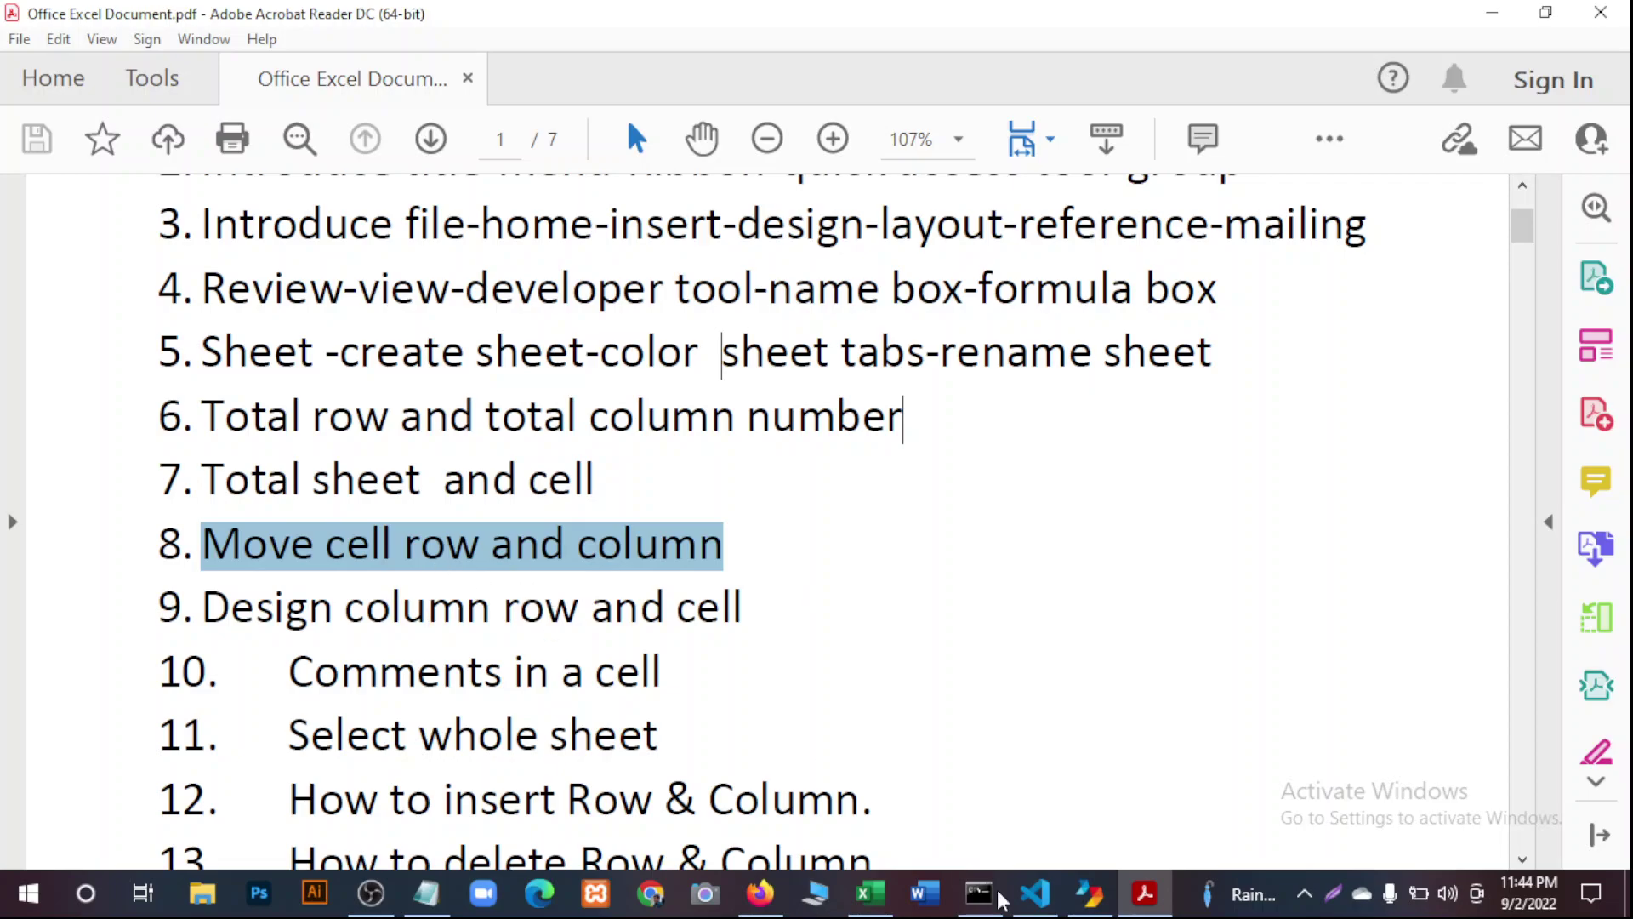
click(869, 893)
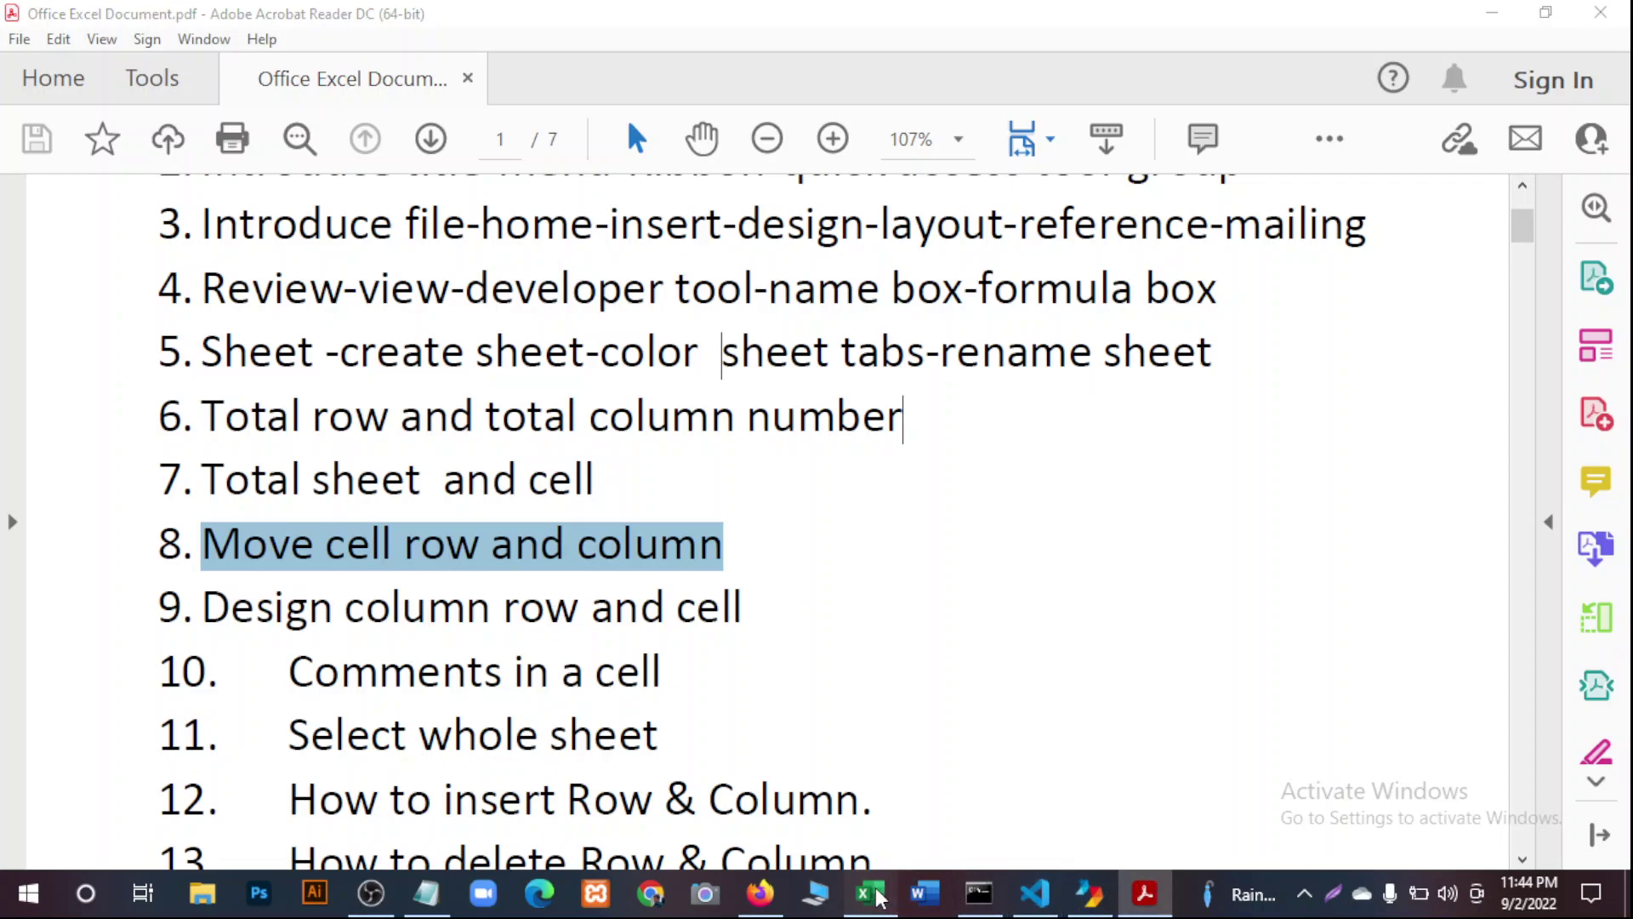
Shift column C's contents over to G and give column C a red fill.
click(428, 323)
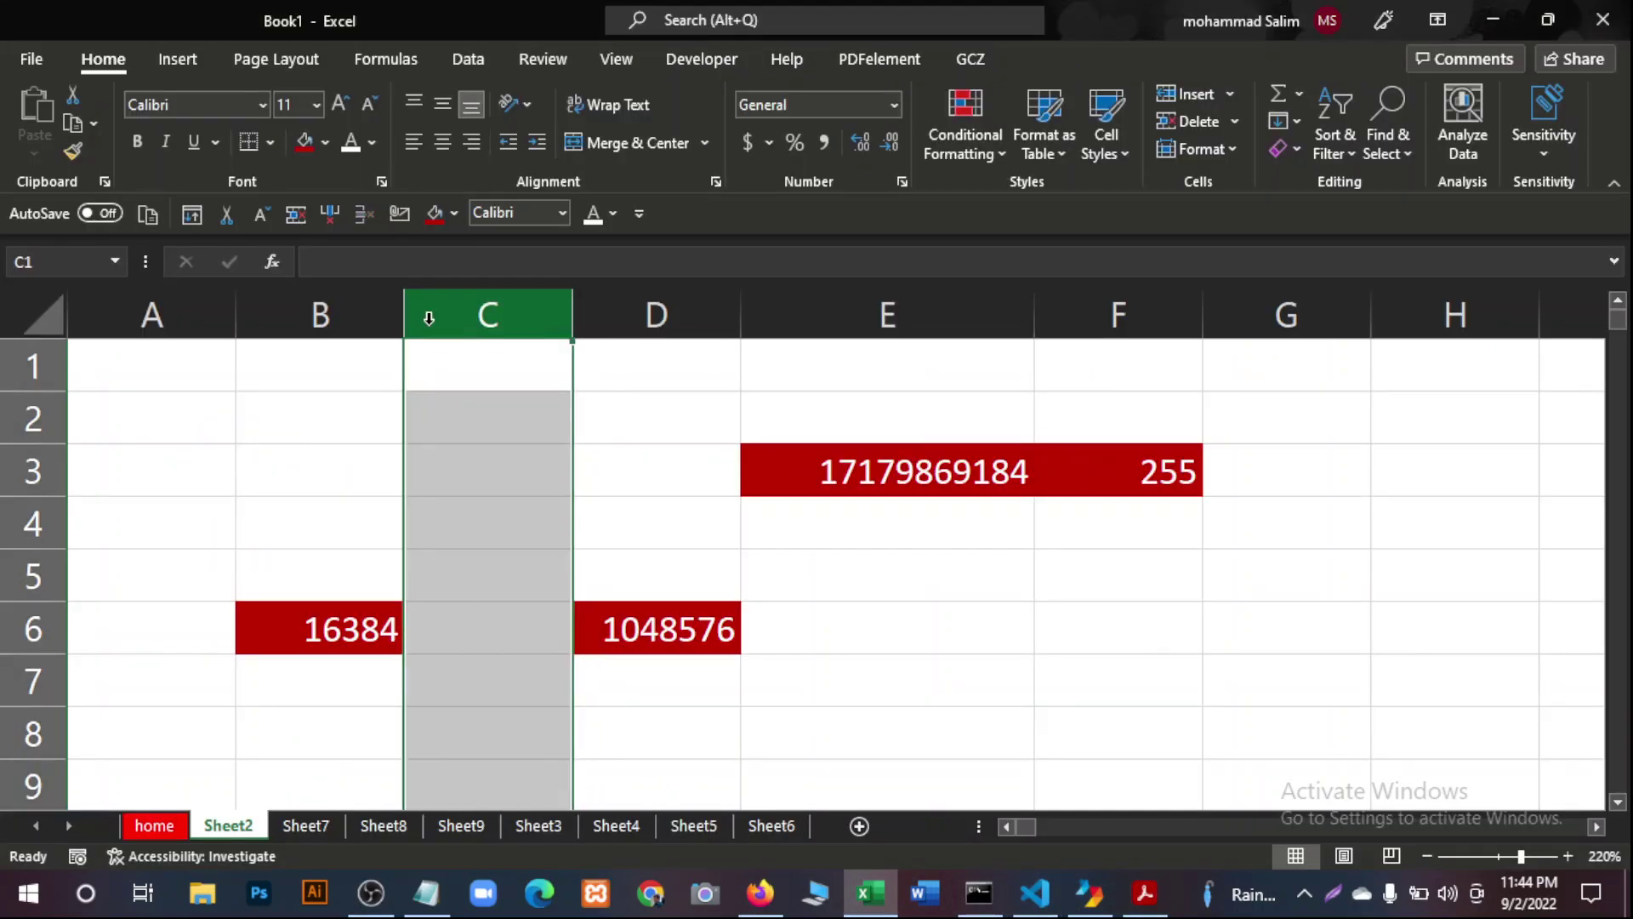
drag(575, 415, 1343, 448)
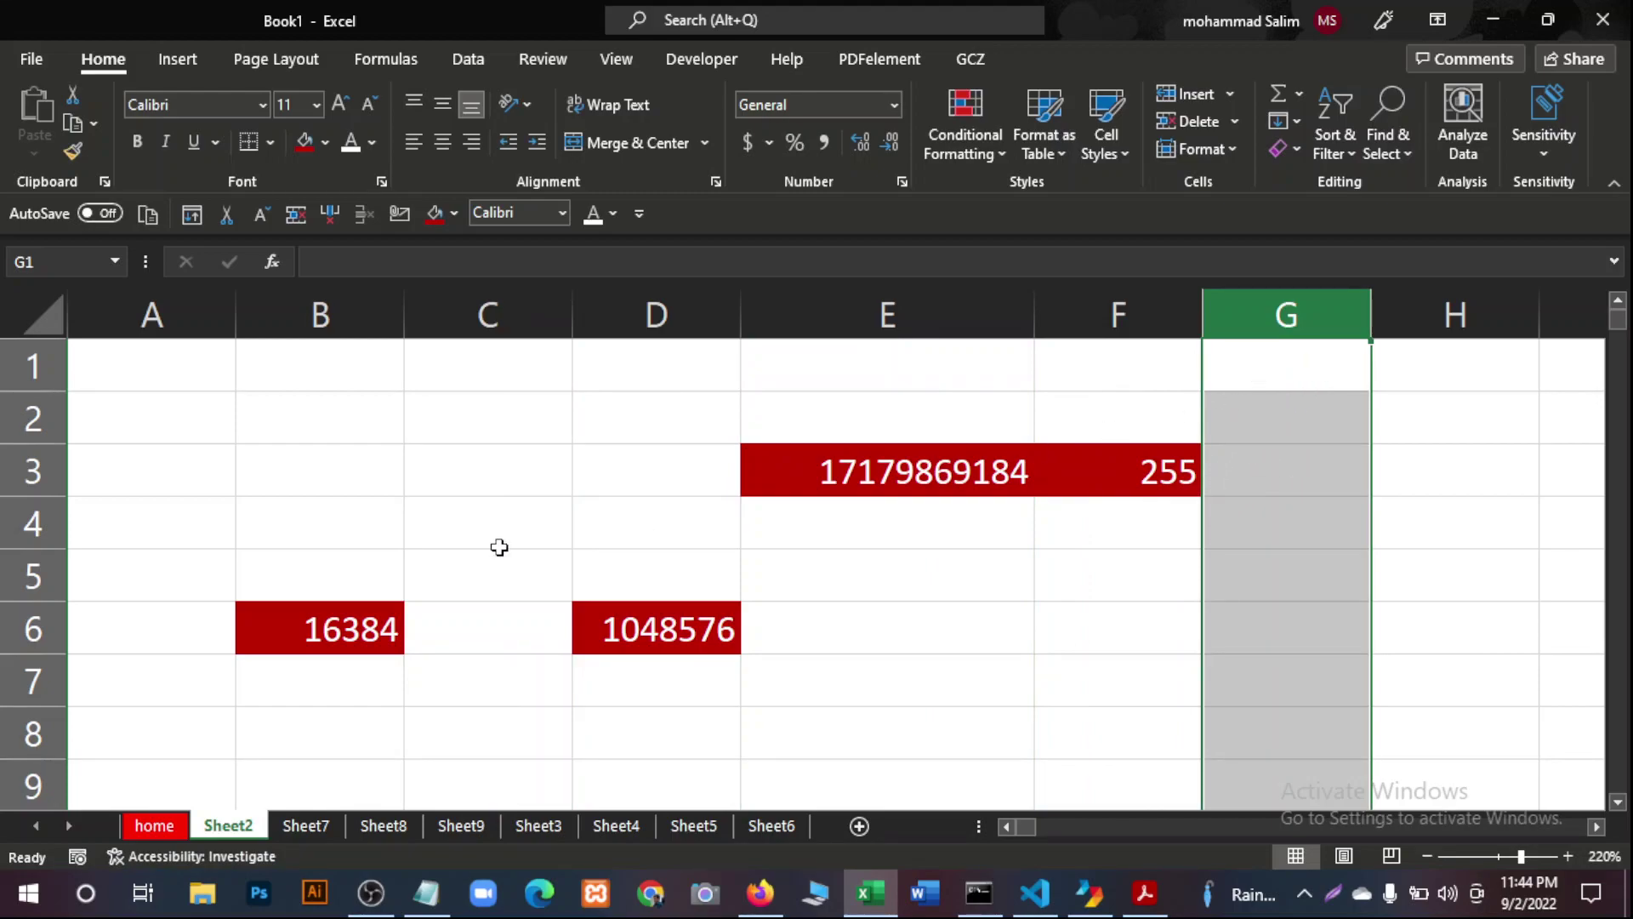
click(477, 305)
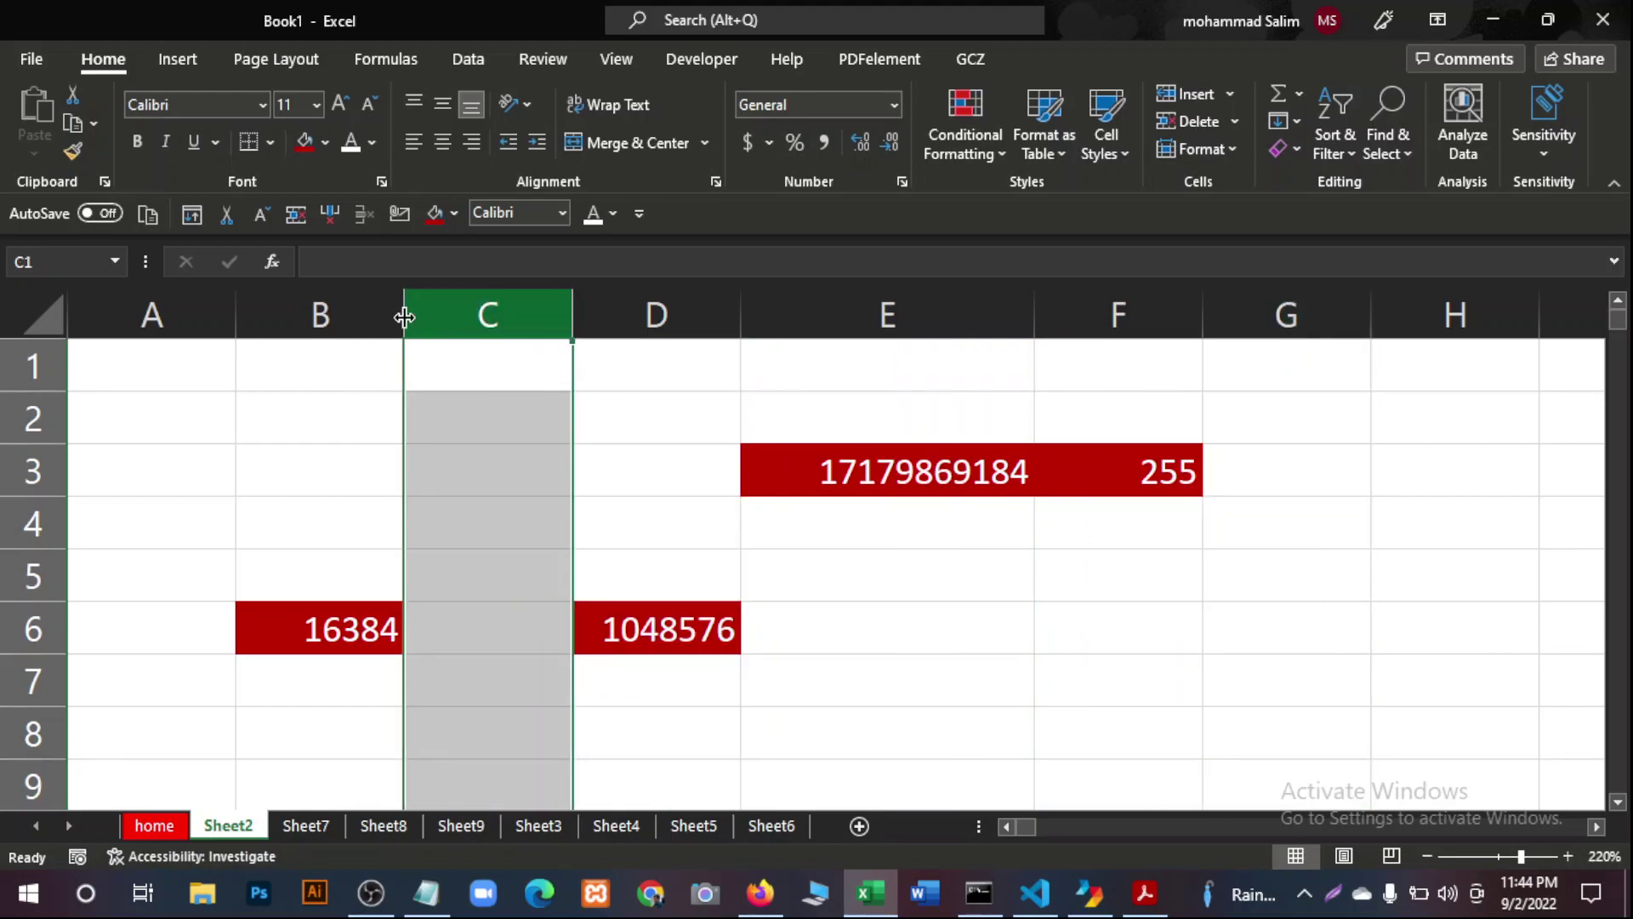
click(316, 149)
click(884, 630)
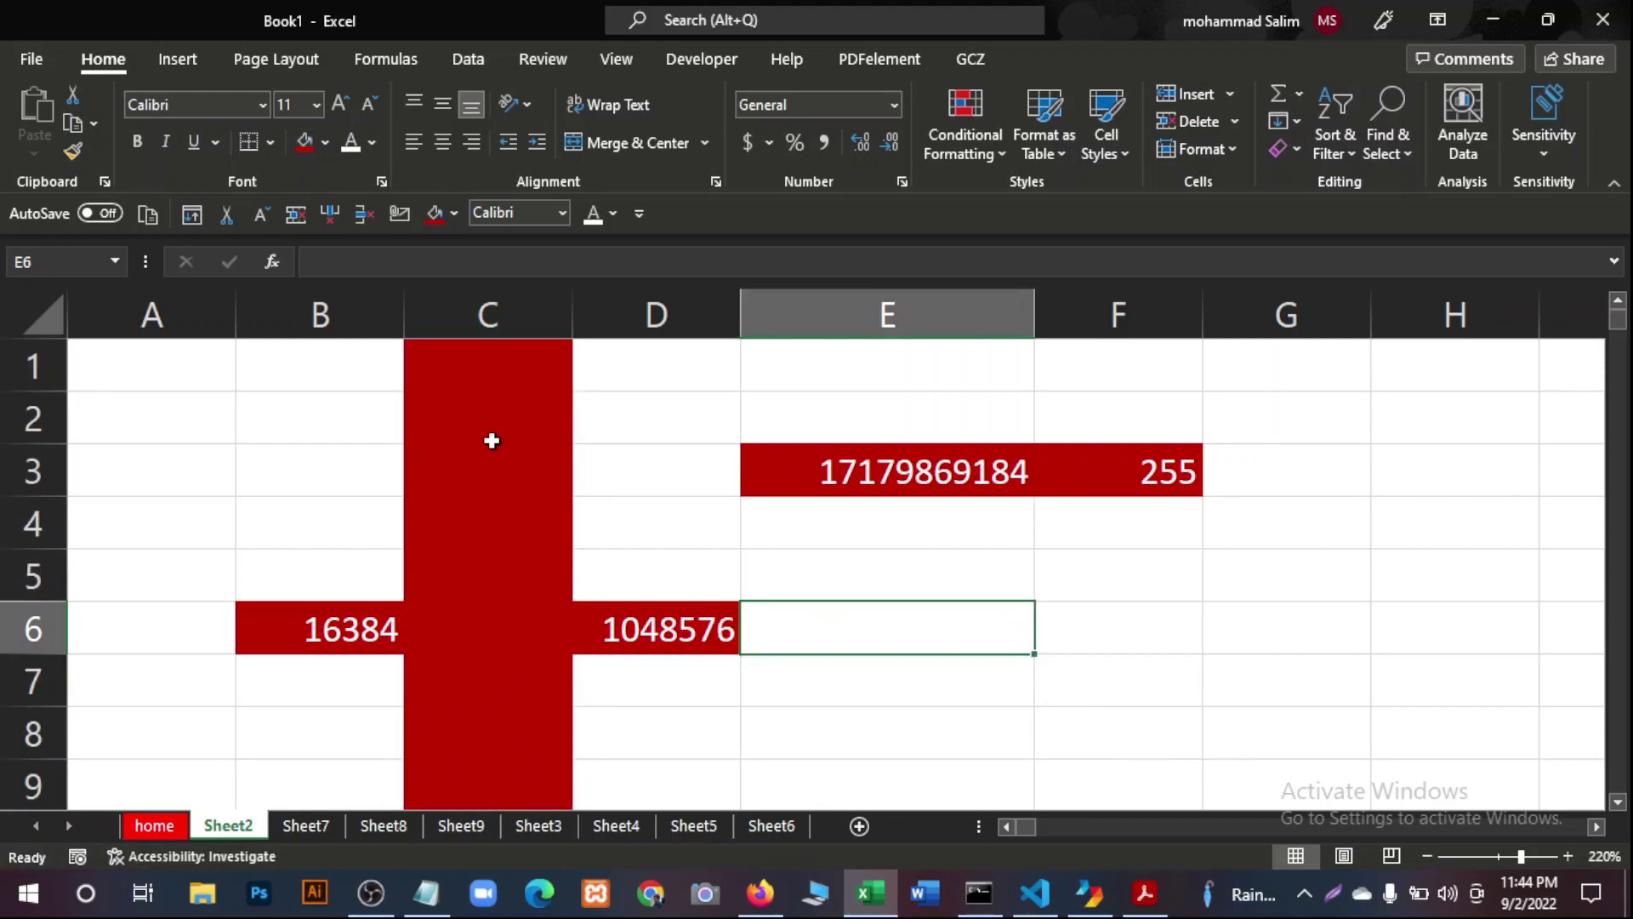
Widen the red column, narrow it back to normal width, and leave it at column H.
click(514, 316)
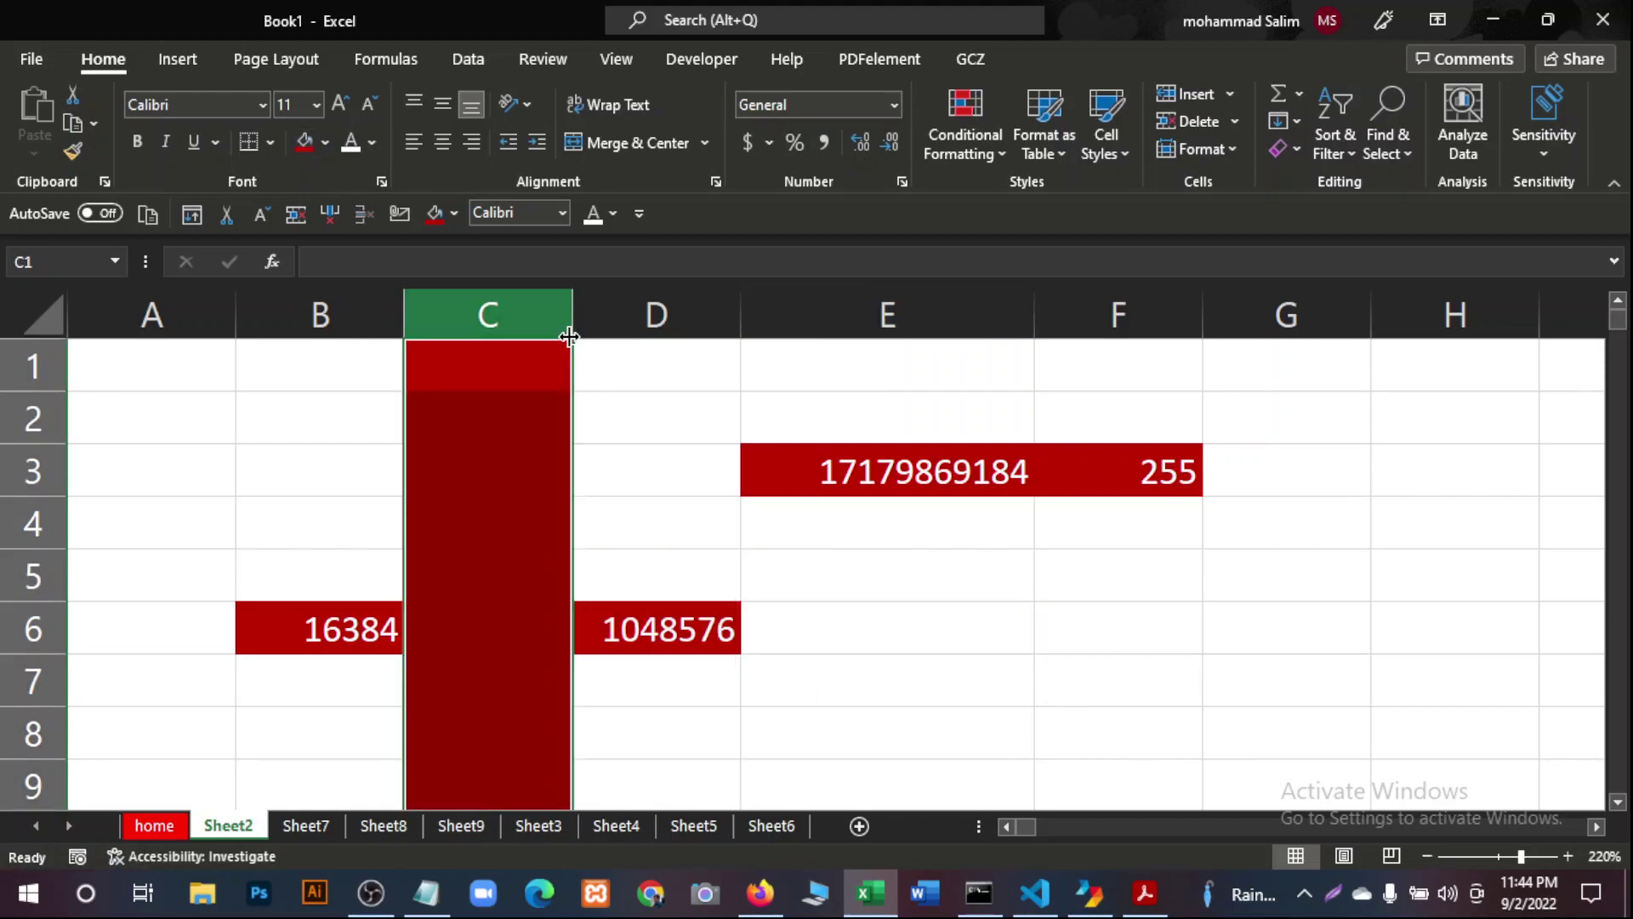
drag(569, 333, 569, 333)
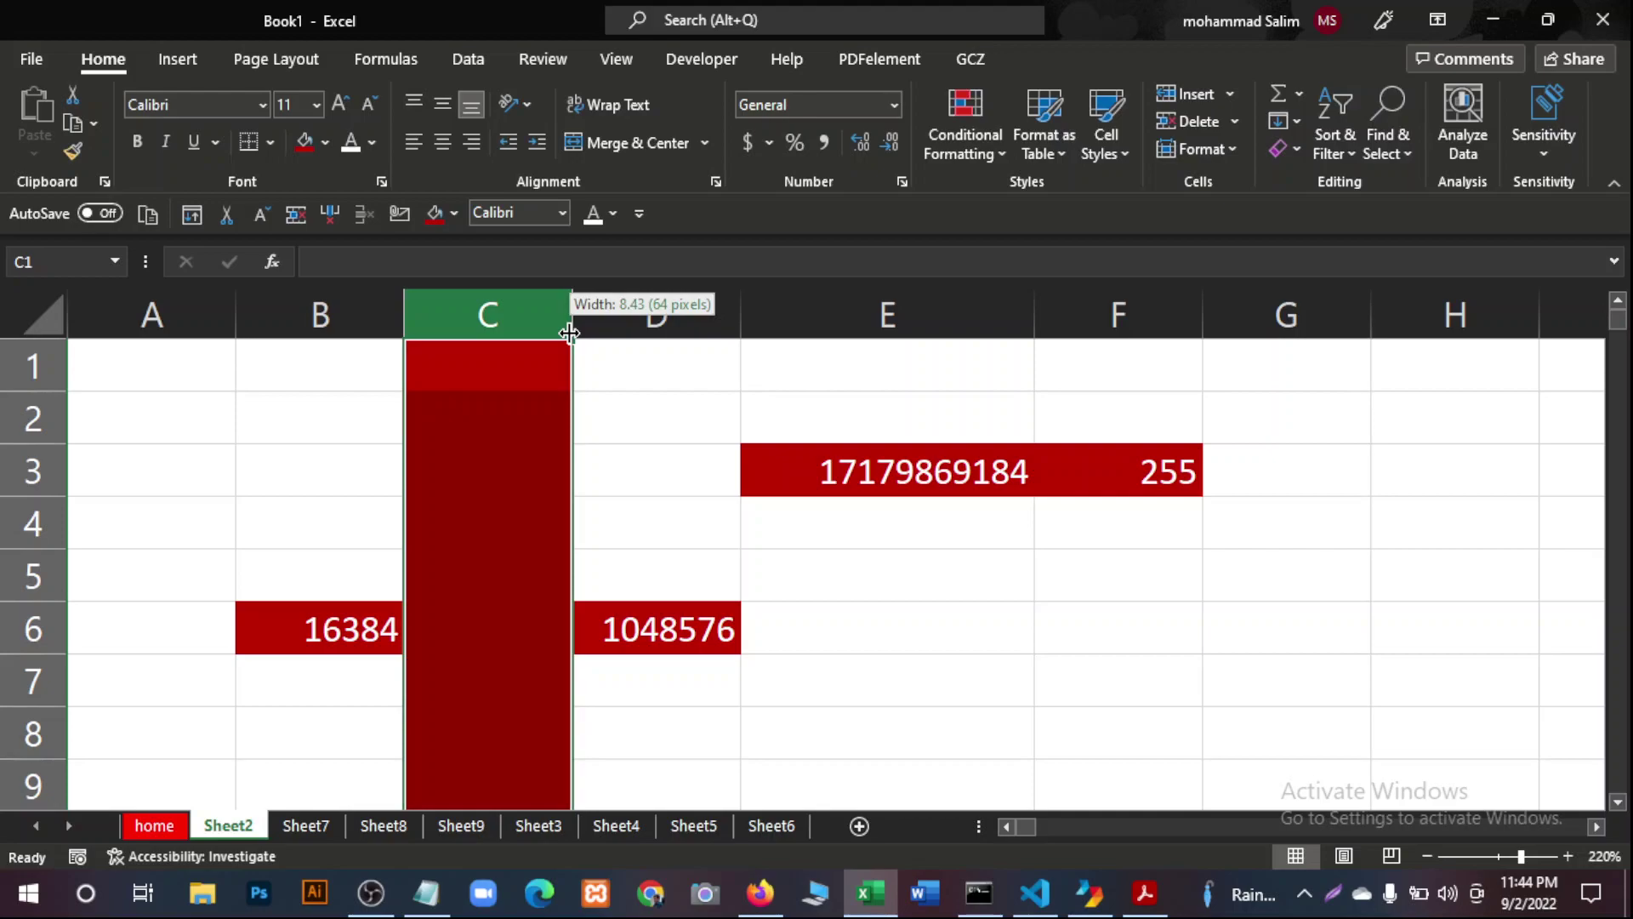
drag(569, 333, 1259, 375)
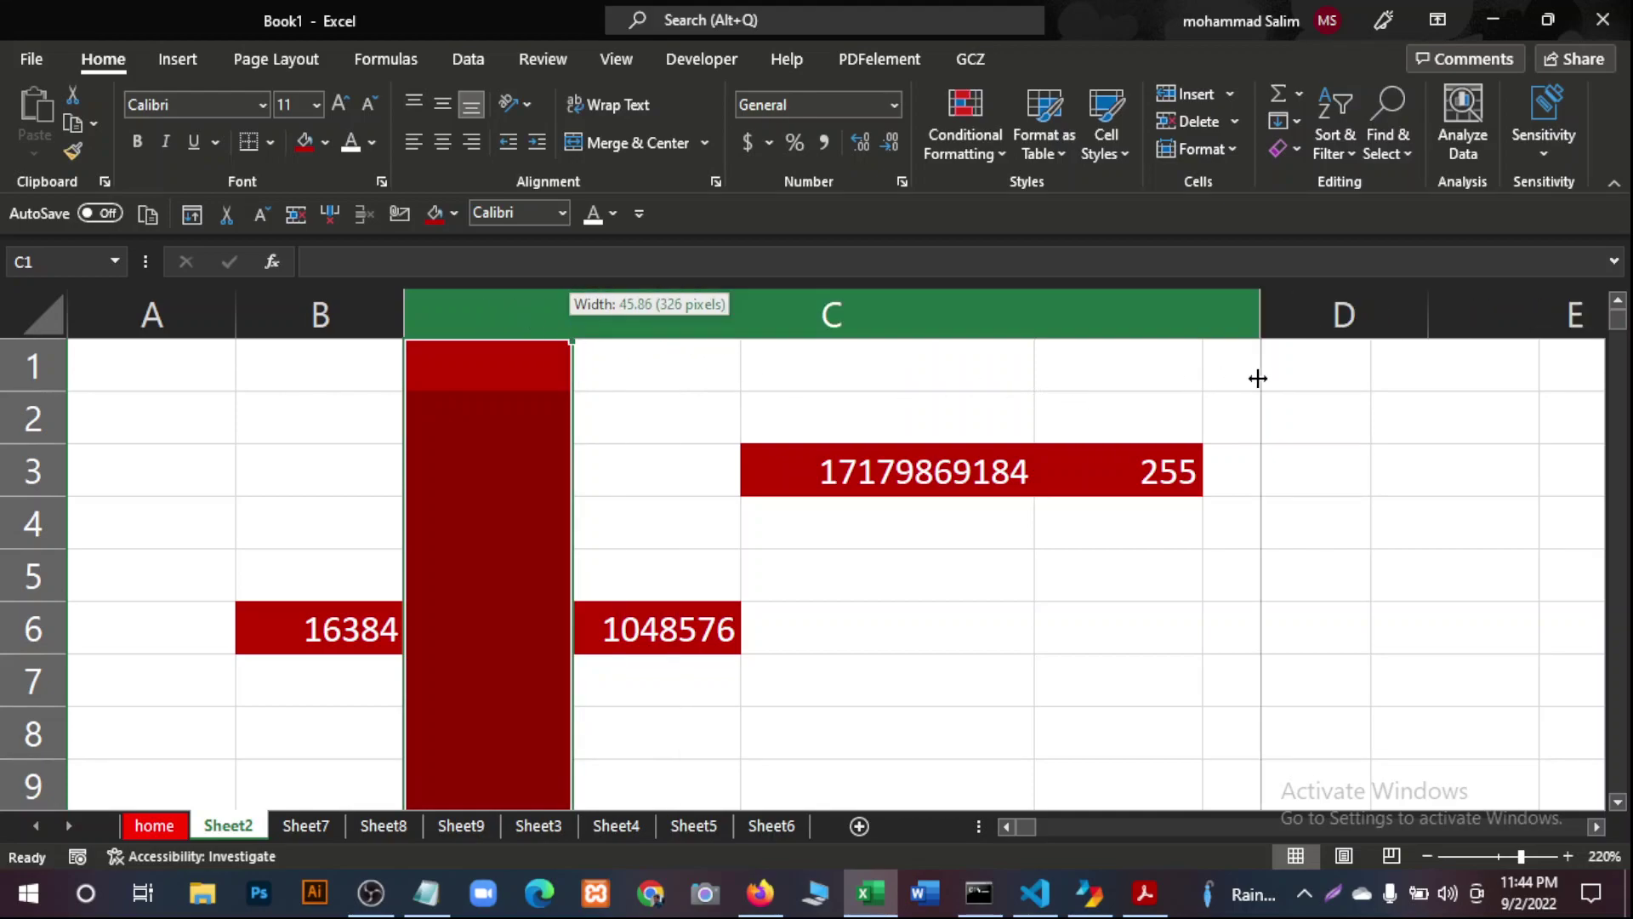
mouse_move(492, 435)
mouse_down()
mouse_move(575, 366)
mouse_move(1374, 459)
mouse_up()
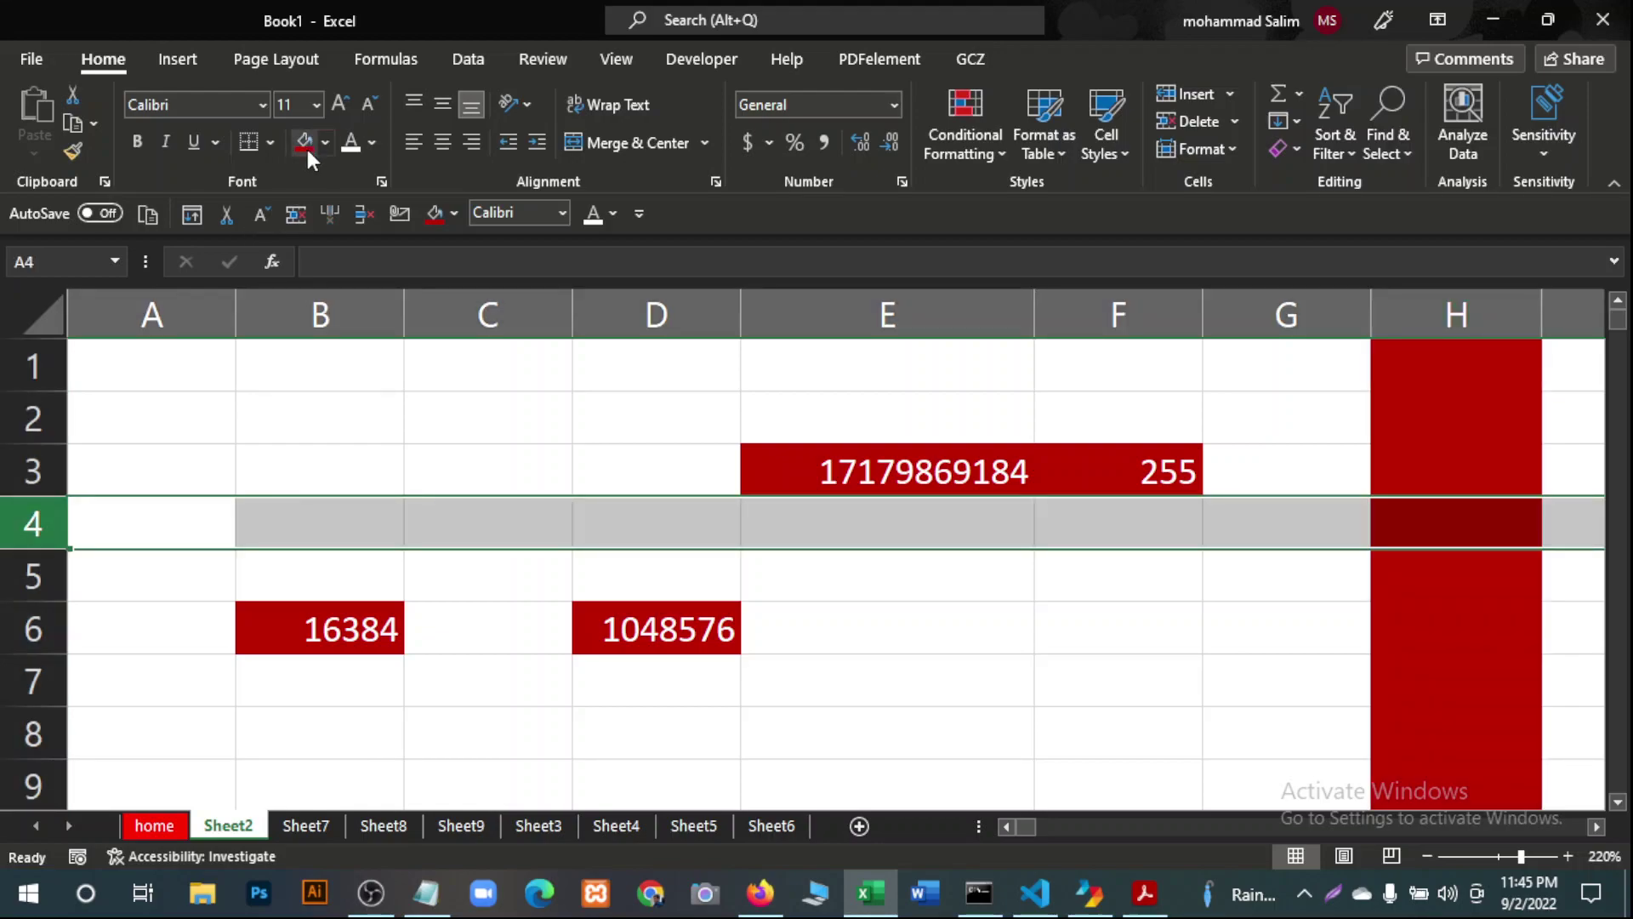
Fill row 4 red, move it up to row 2, and switch to the PDF topic list.
click(307, 151)
click(149, 606)
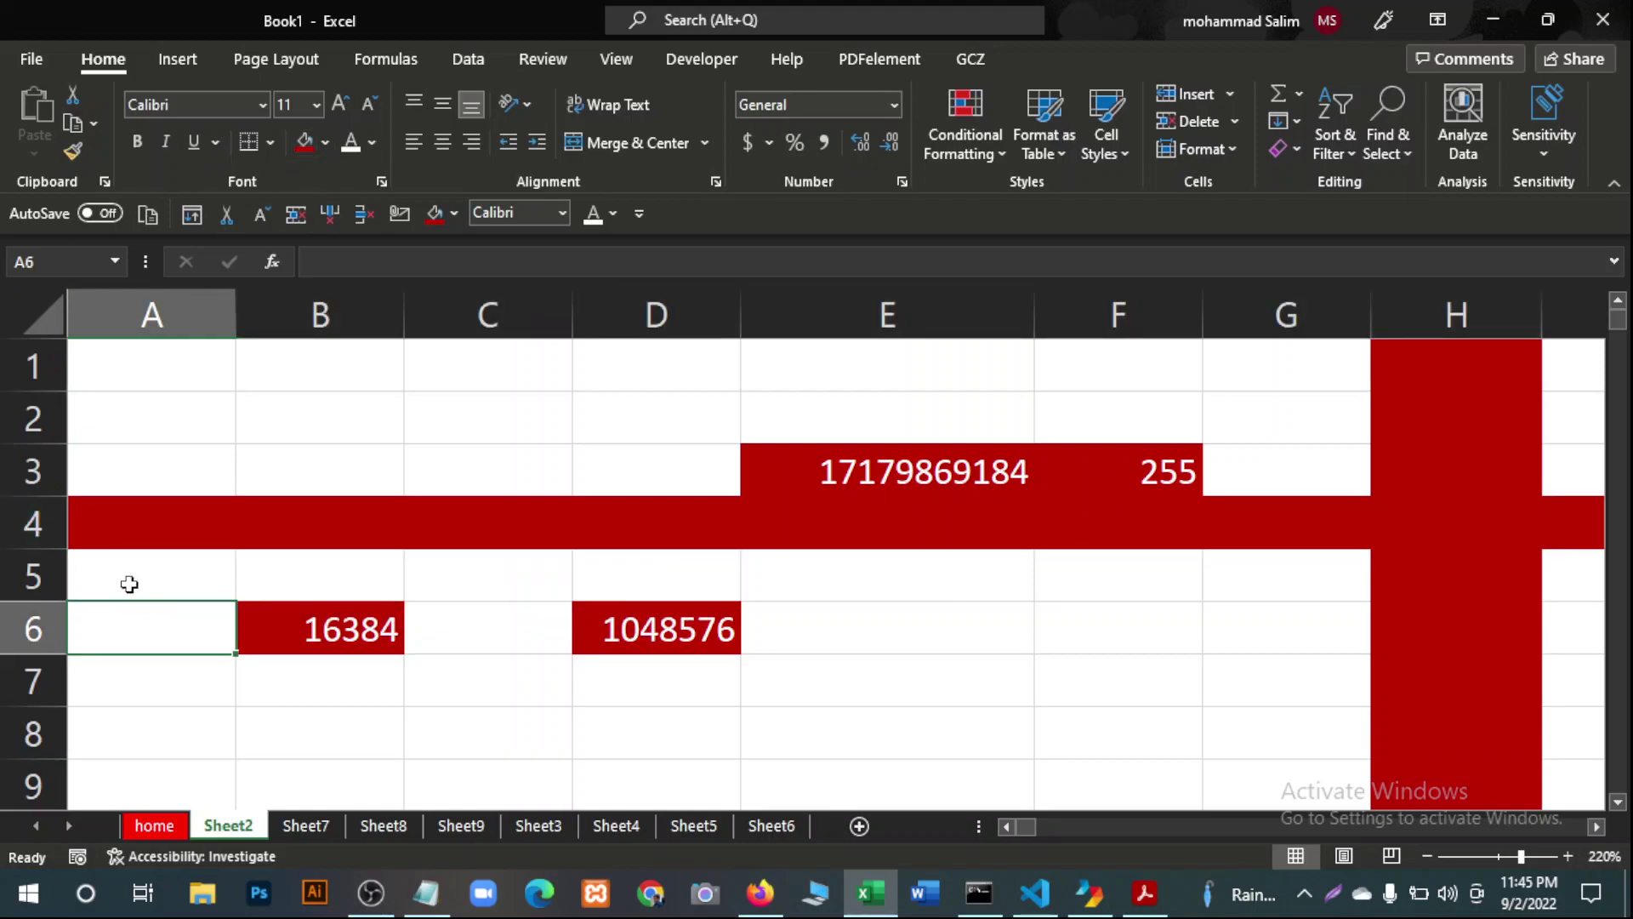
click(28, 524)
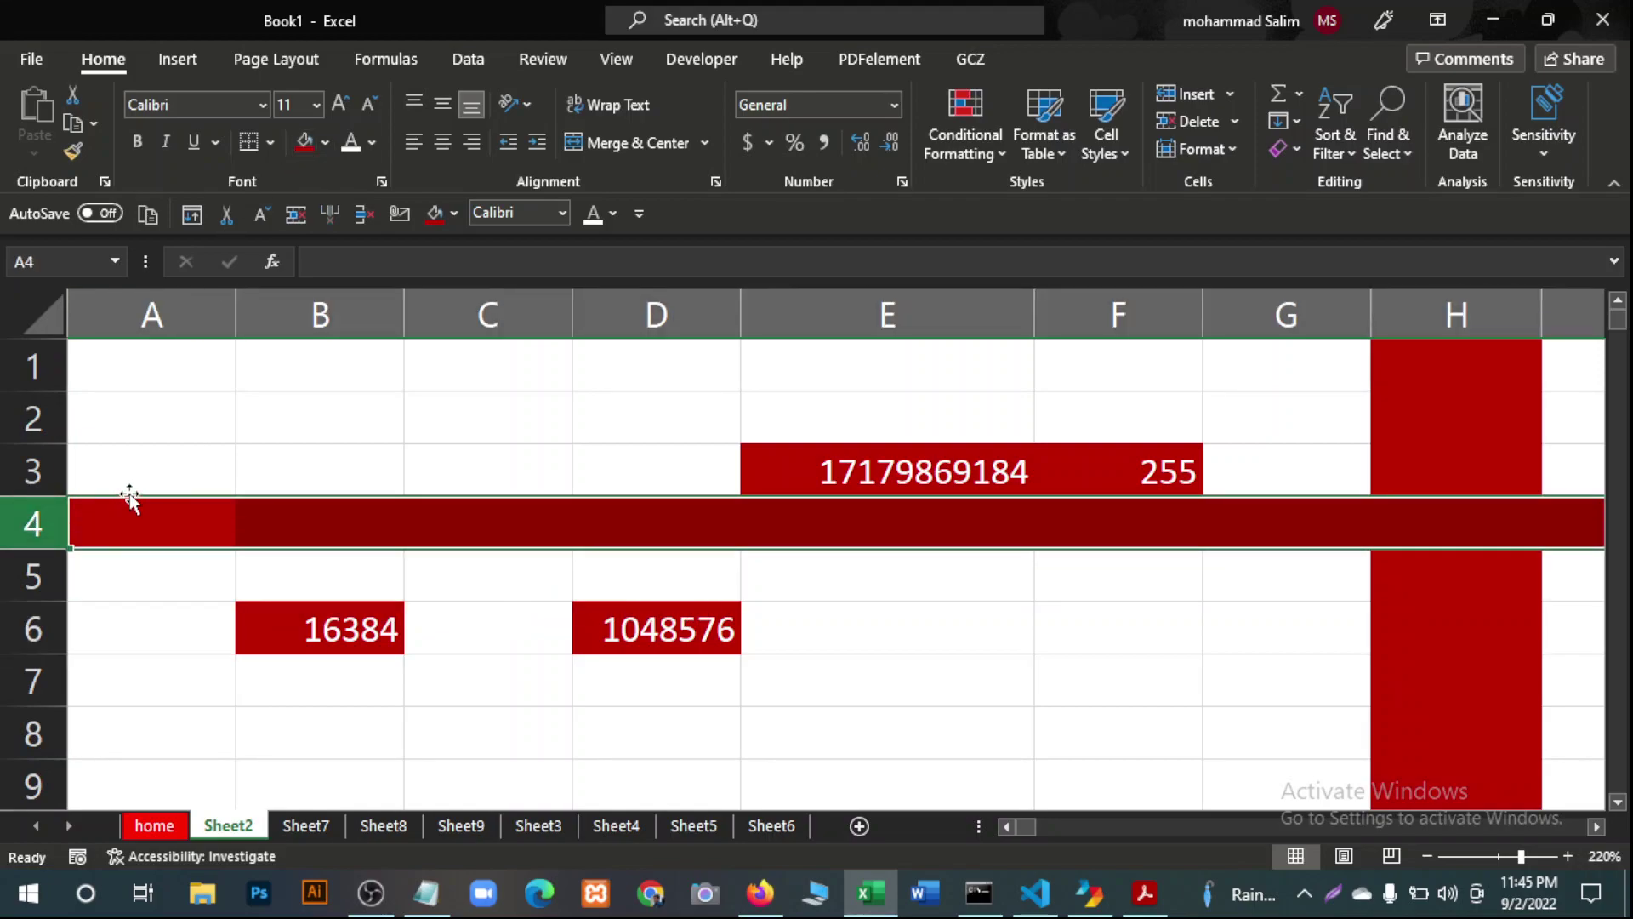
drag(130, 498, 135, 398)
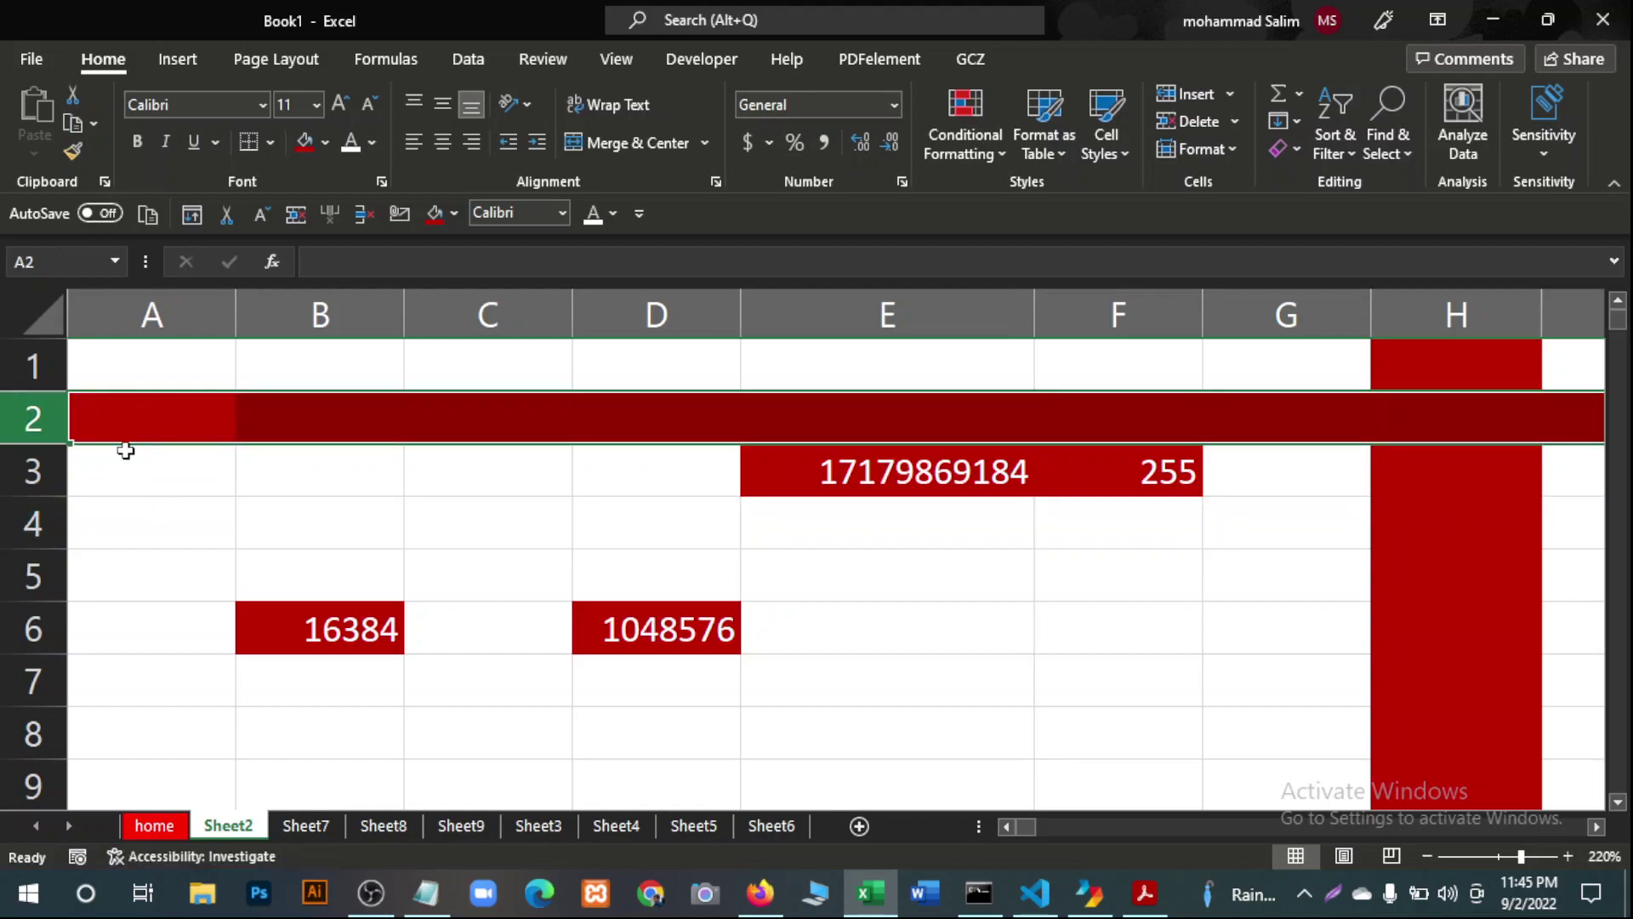
click(1035, 738)
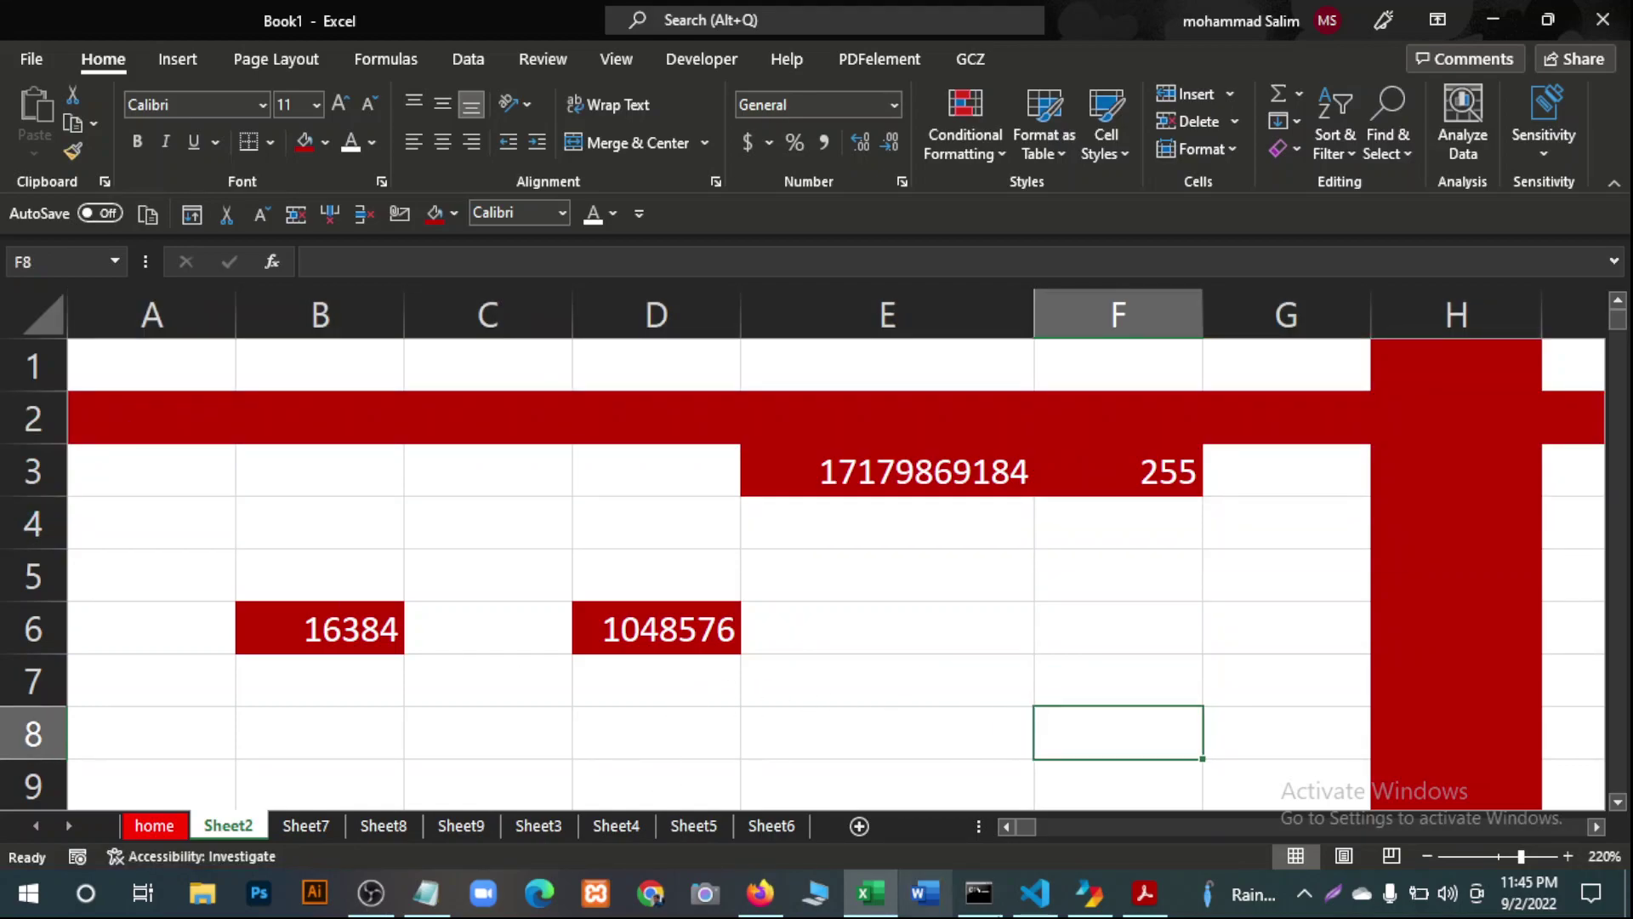
click(1146, 898)
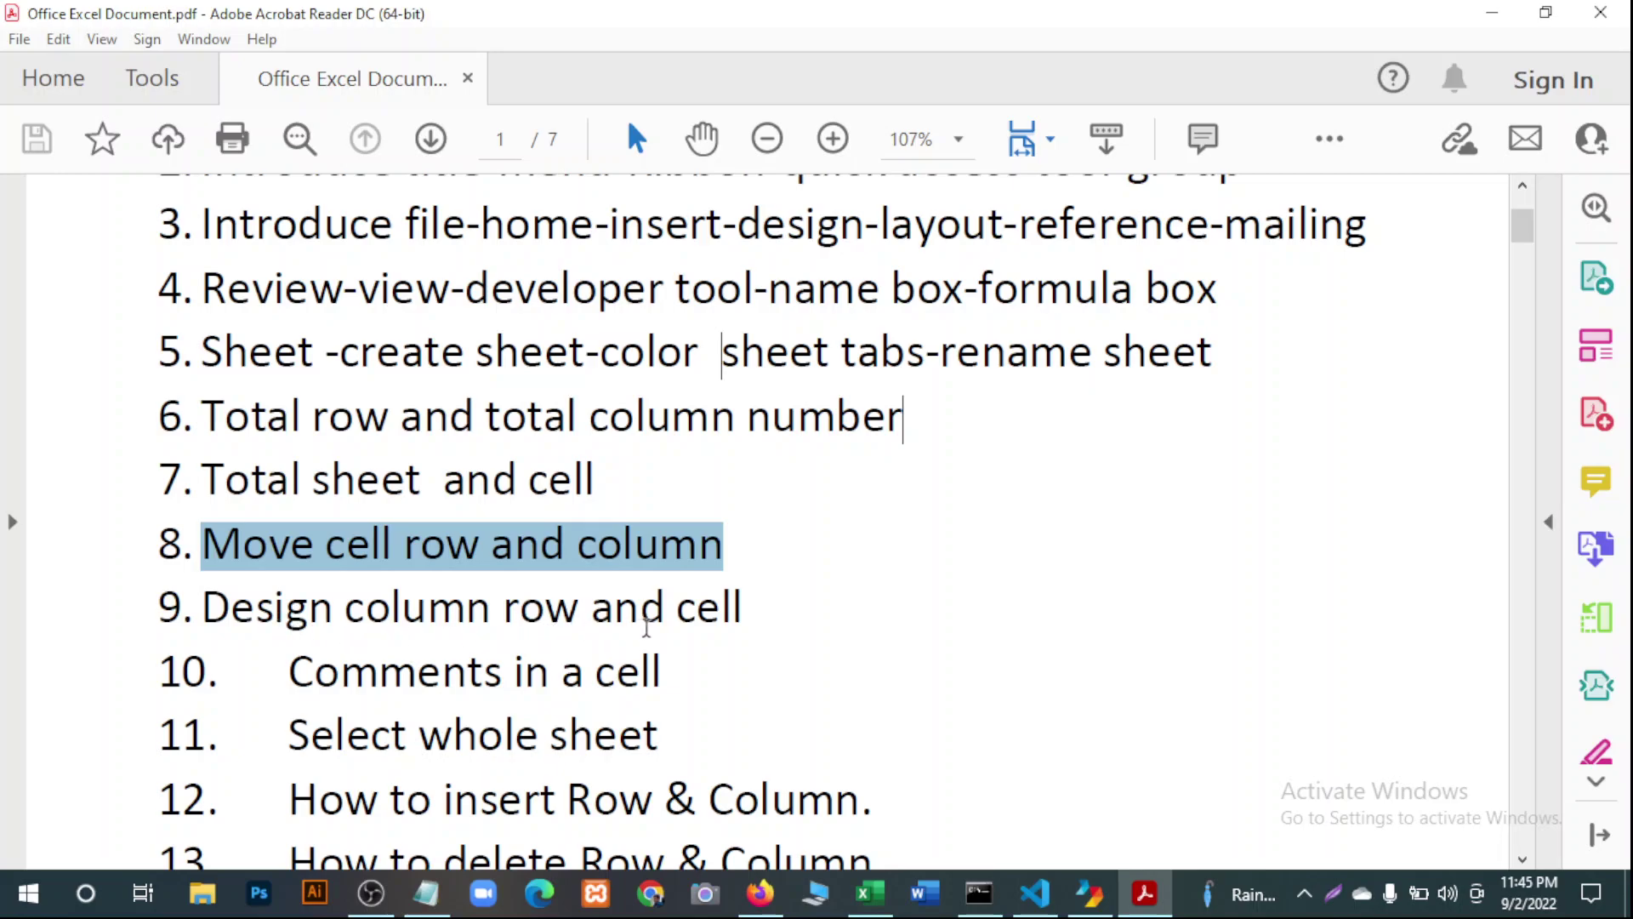
Highlight item 9, Design column row and cell, in the PDF, then return to Excel.
drag(748, 606, 203, 608)
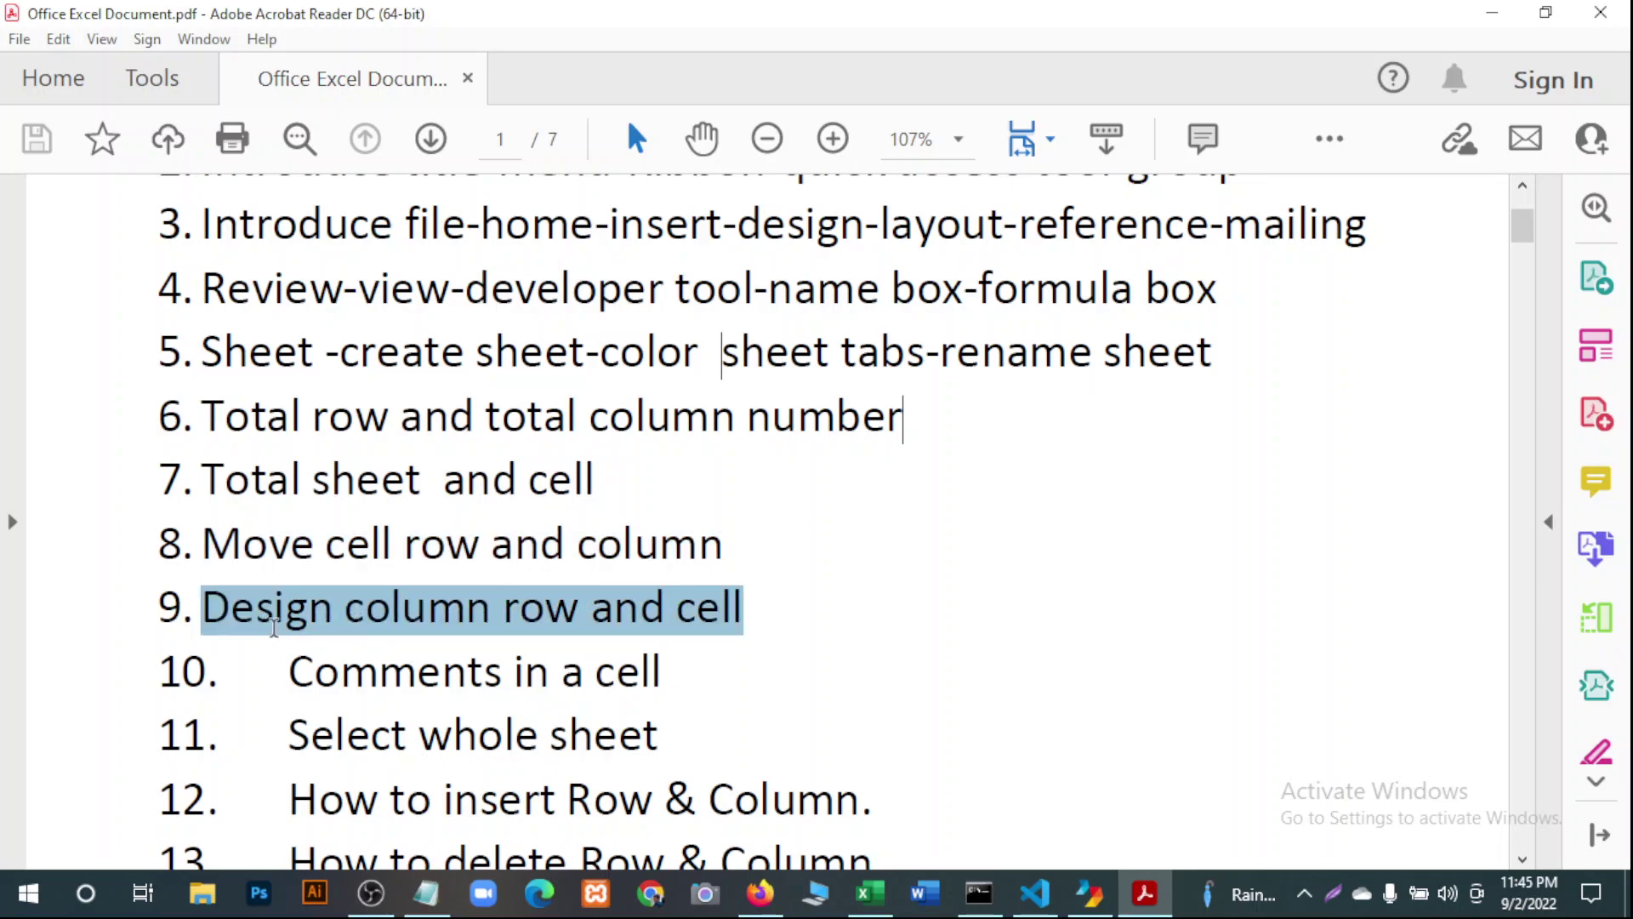
click(828, 656)
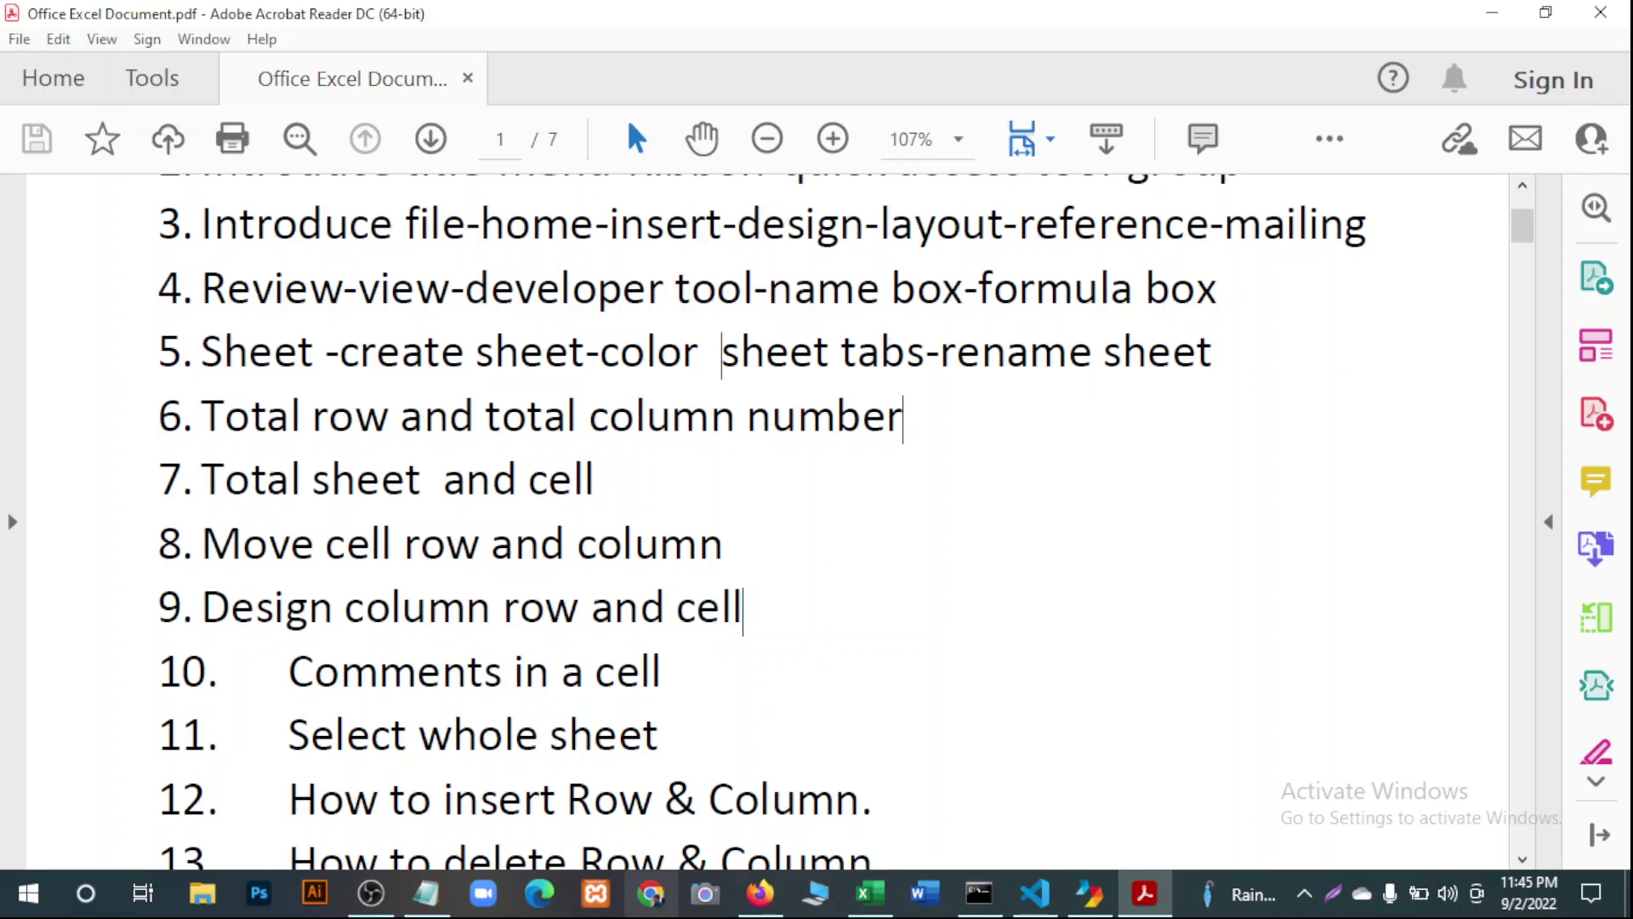
click(869, 893)
Give column A an orange fill.
click(170, 313)
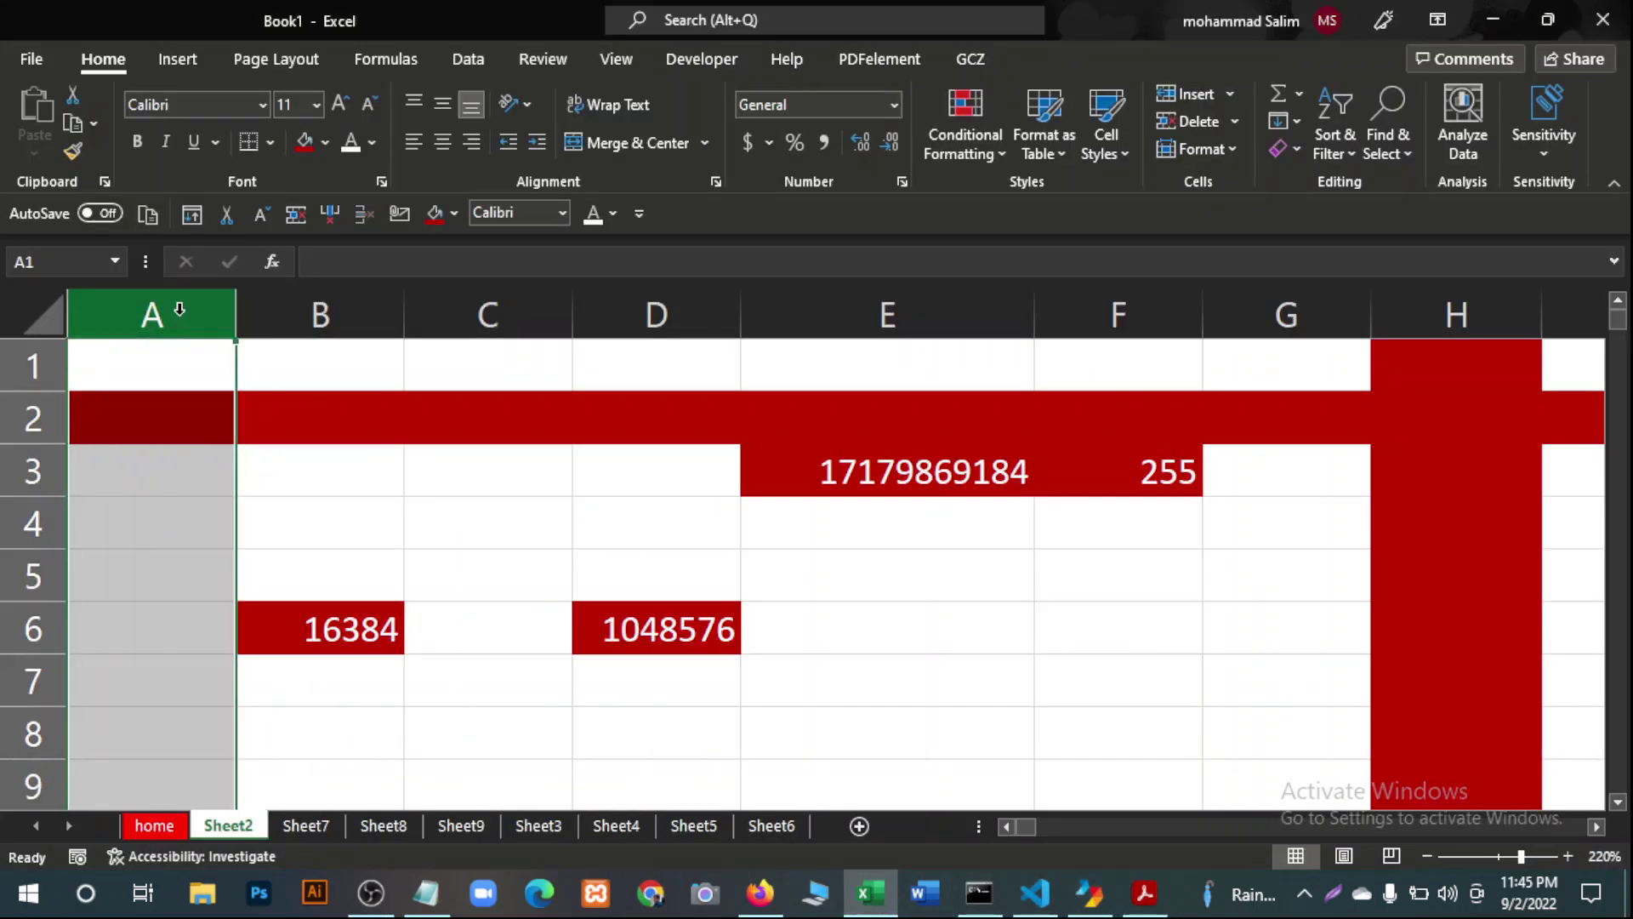
click(325, 150)
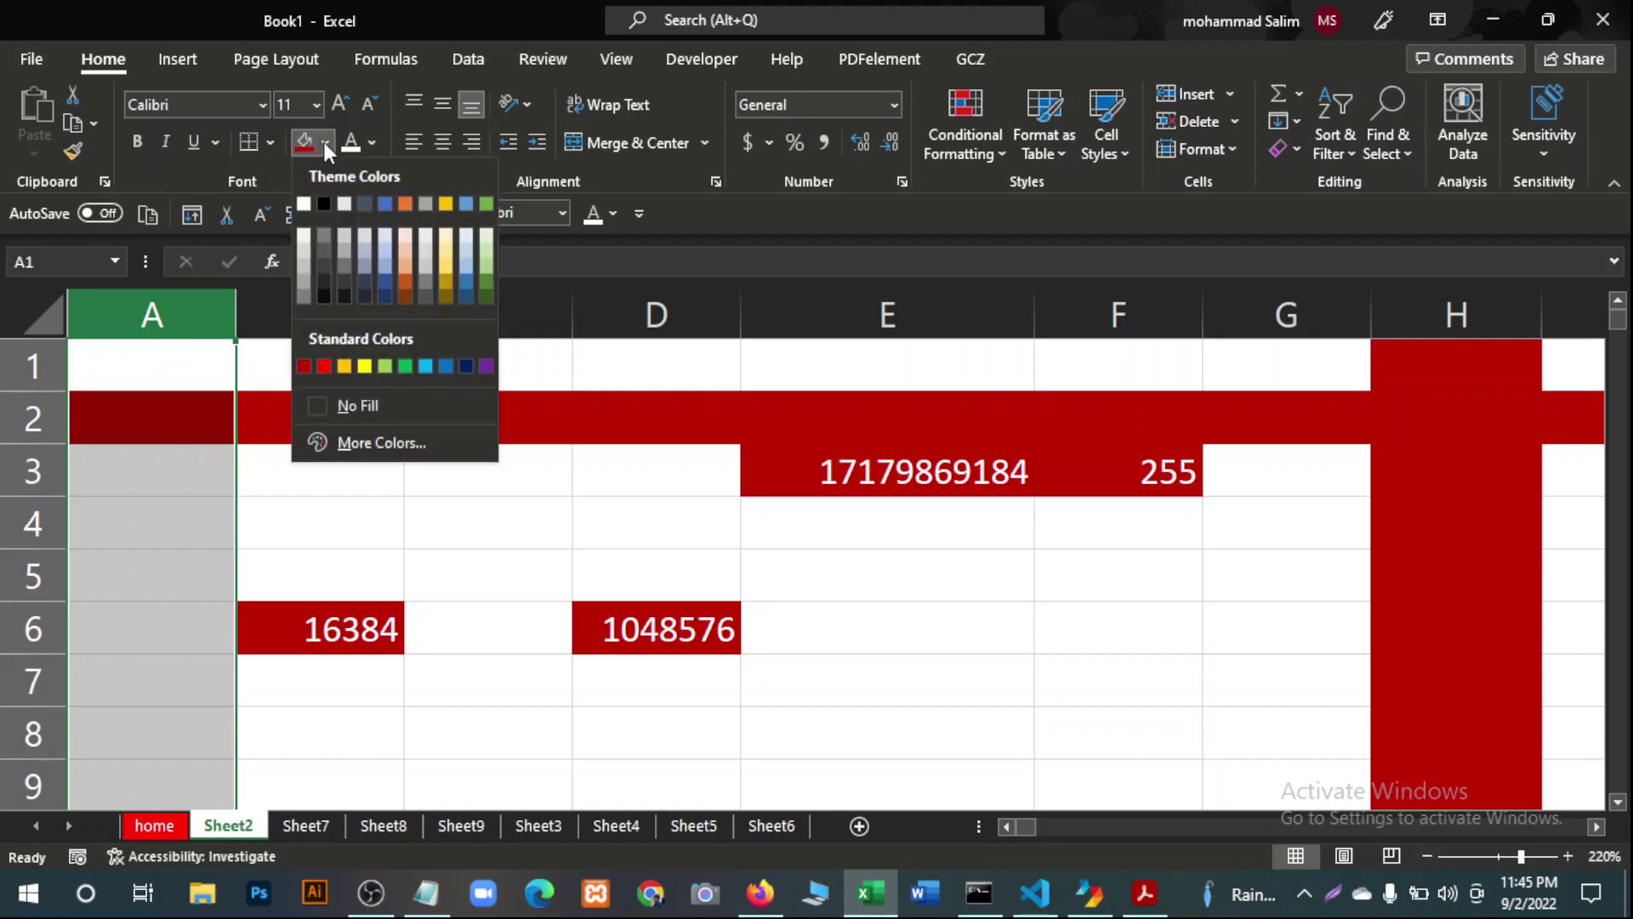
click(406, 279)
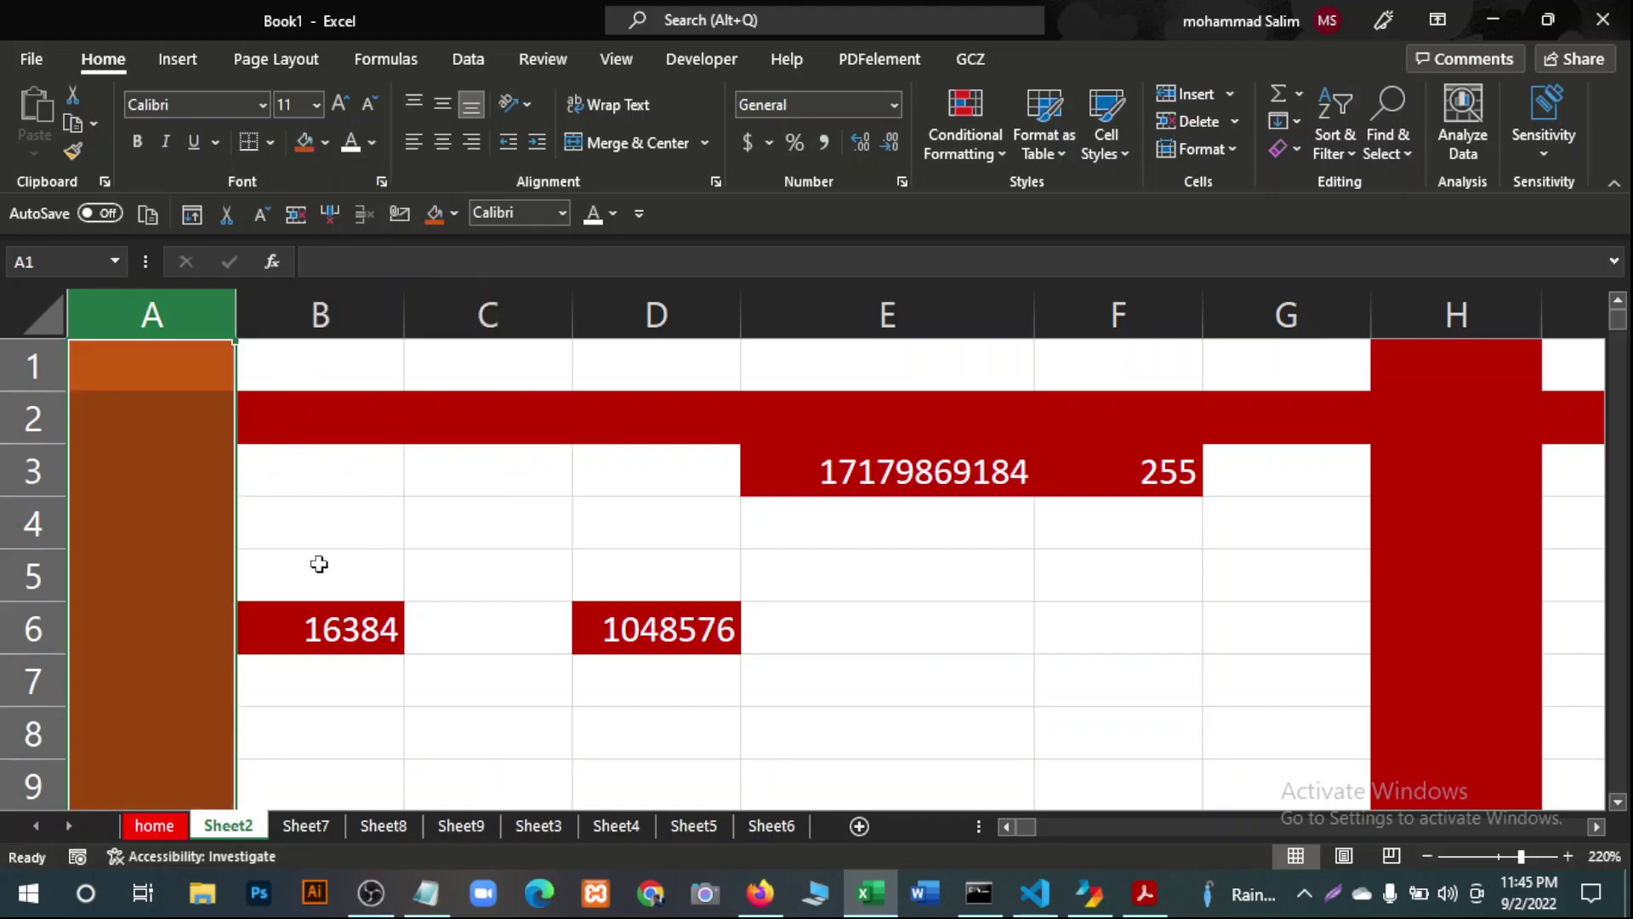
click(423, 555)
Fill row 3 with blue, then bring the Office Excel Document PDF to the front.
click(26, 473)
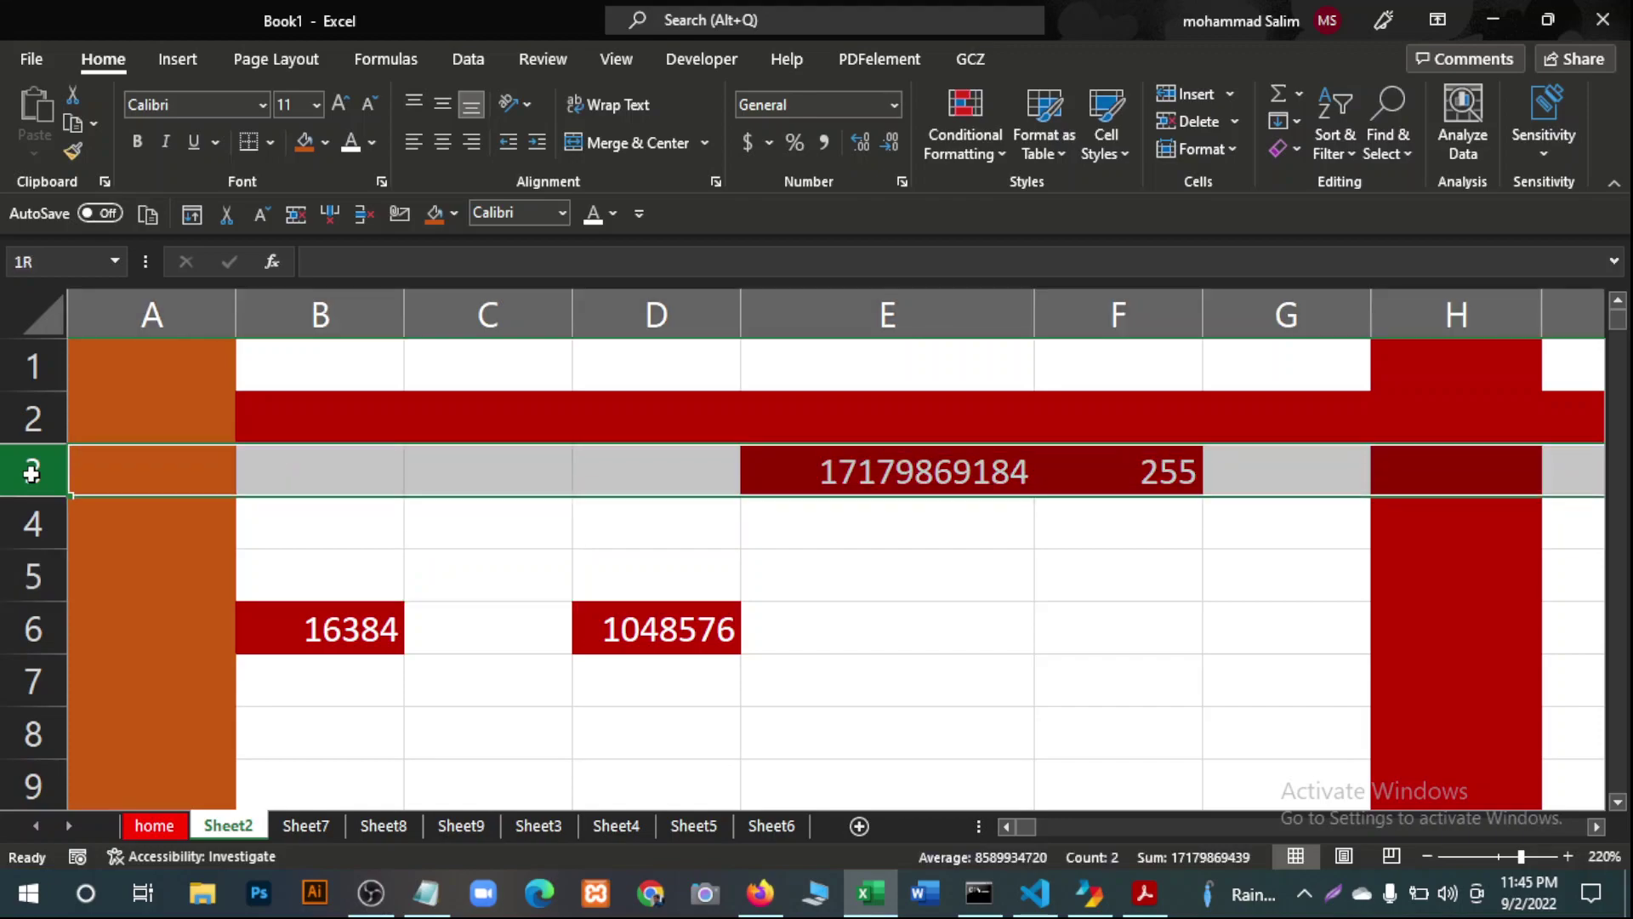
click(326, 143)
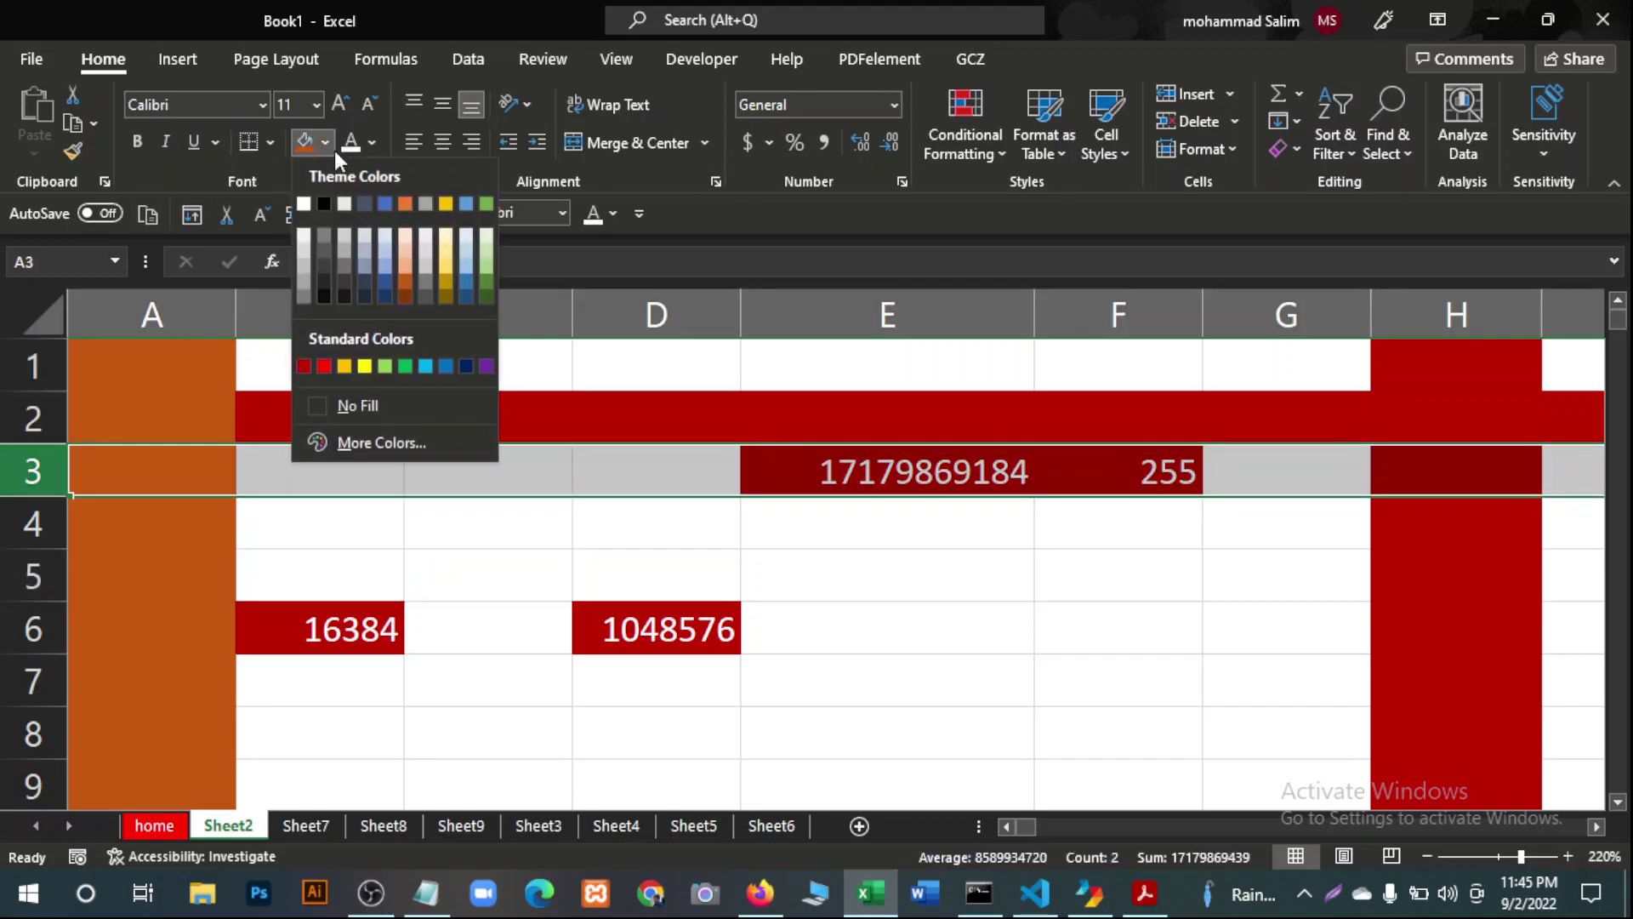
click(390, 279)
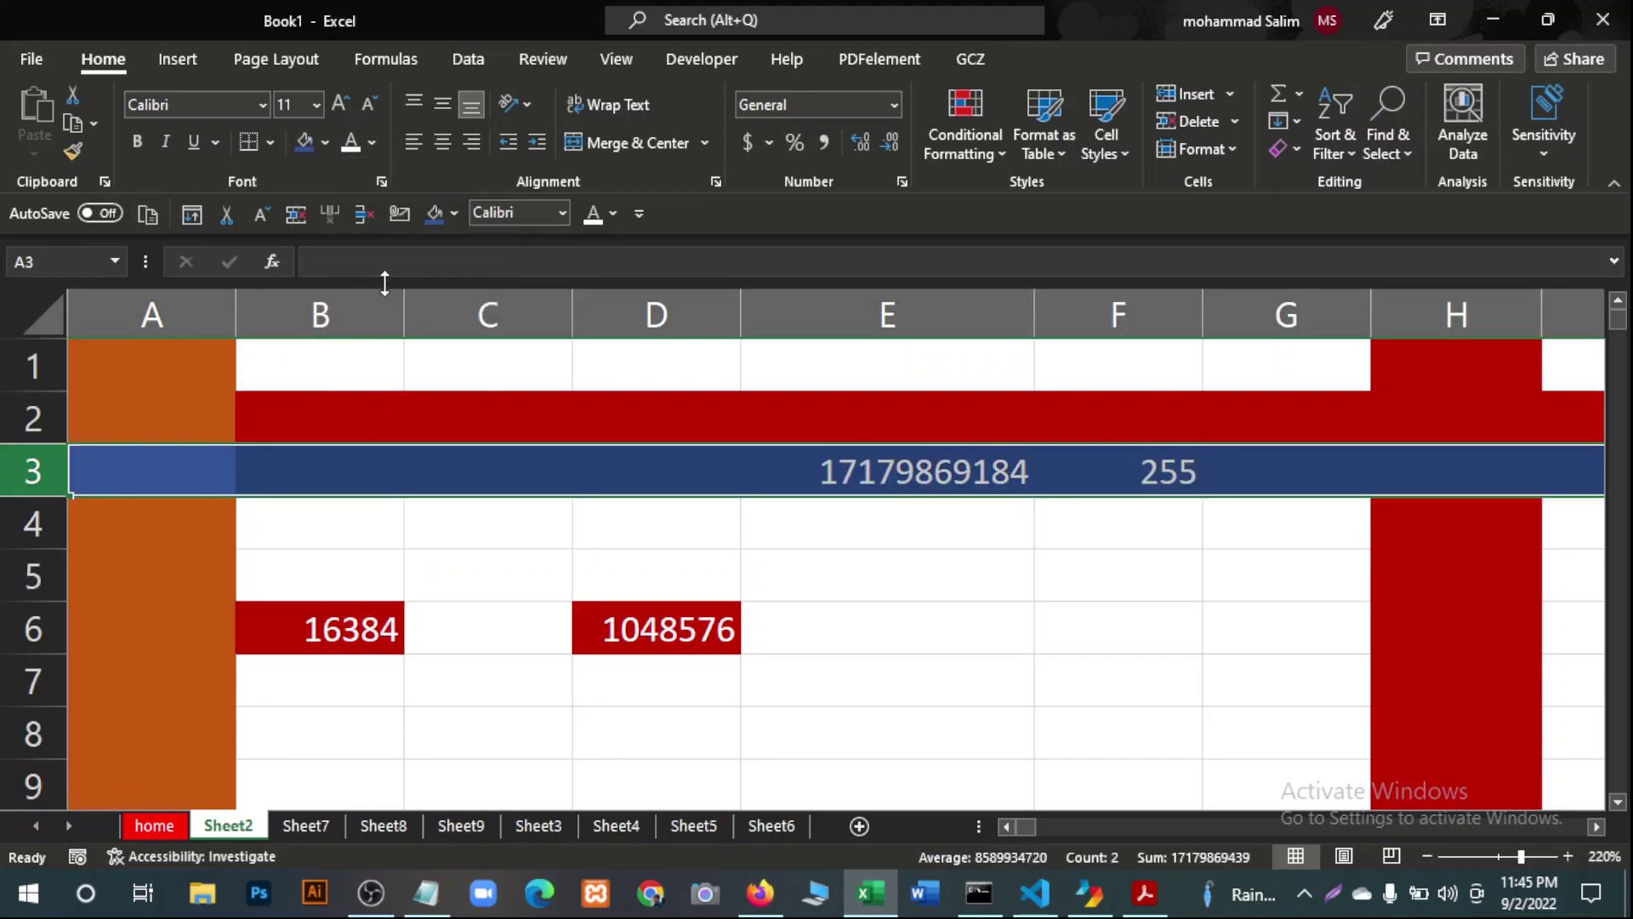
click(639, 572)
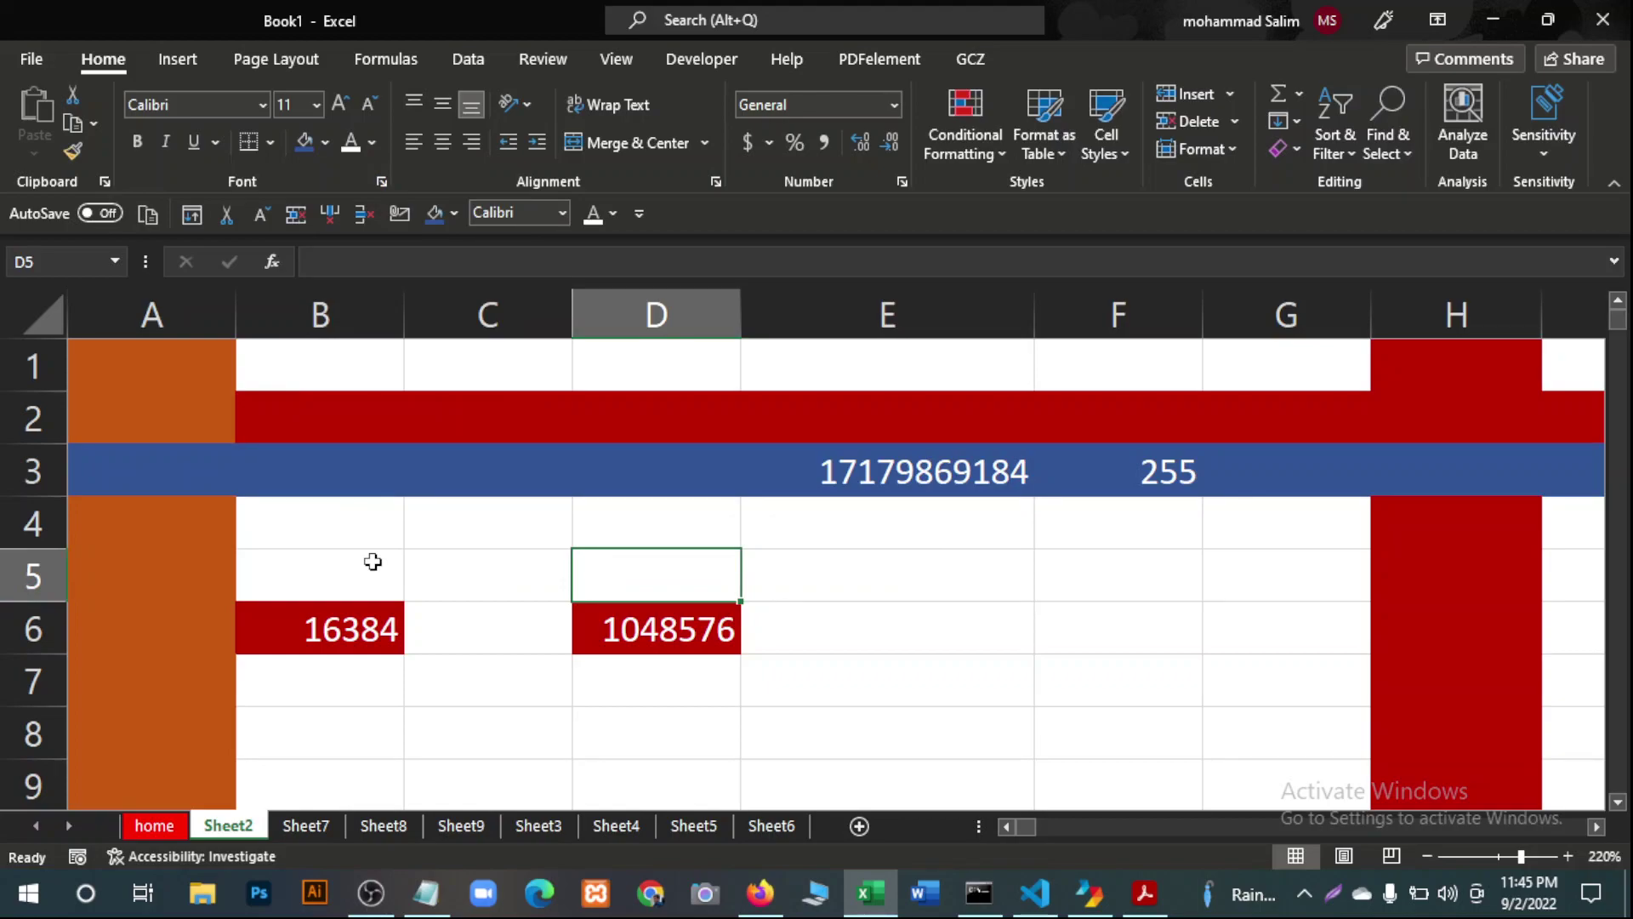
click(1140, 893)
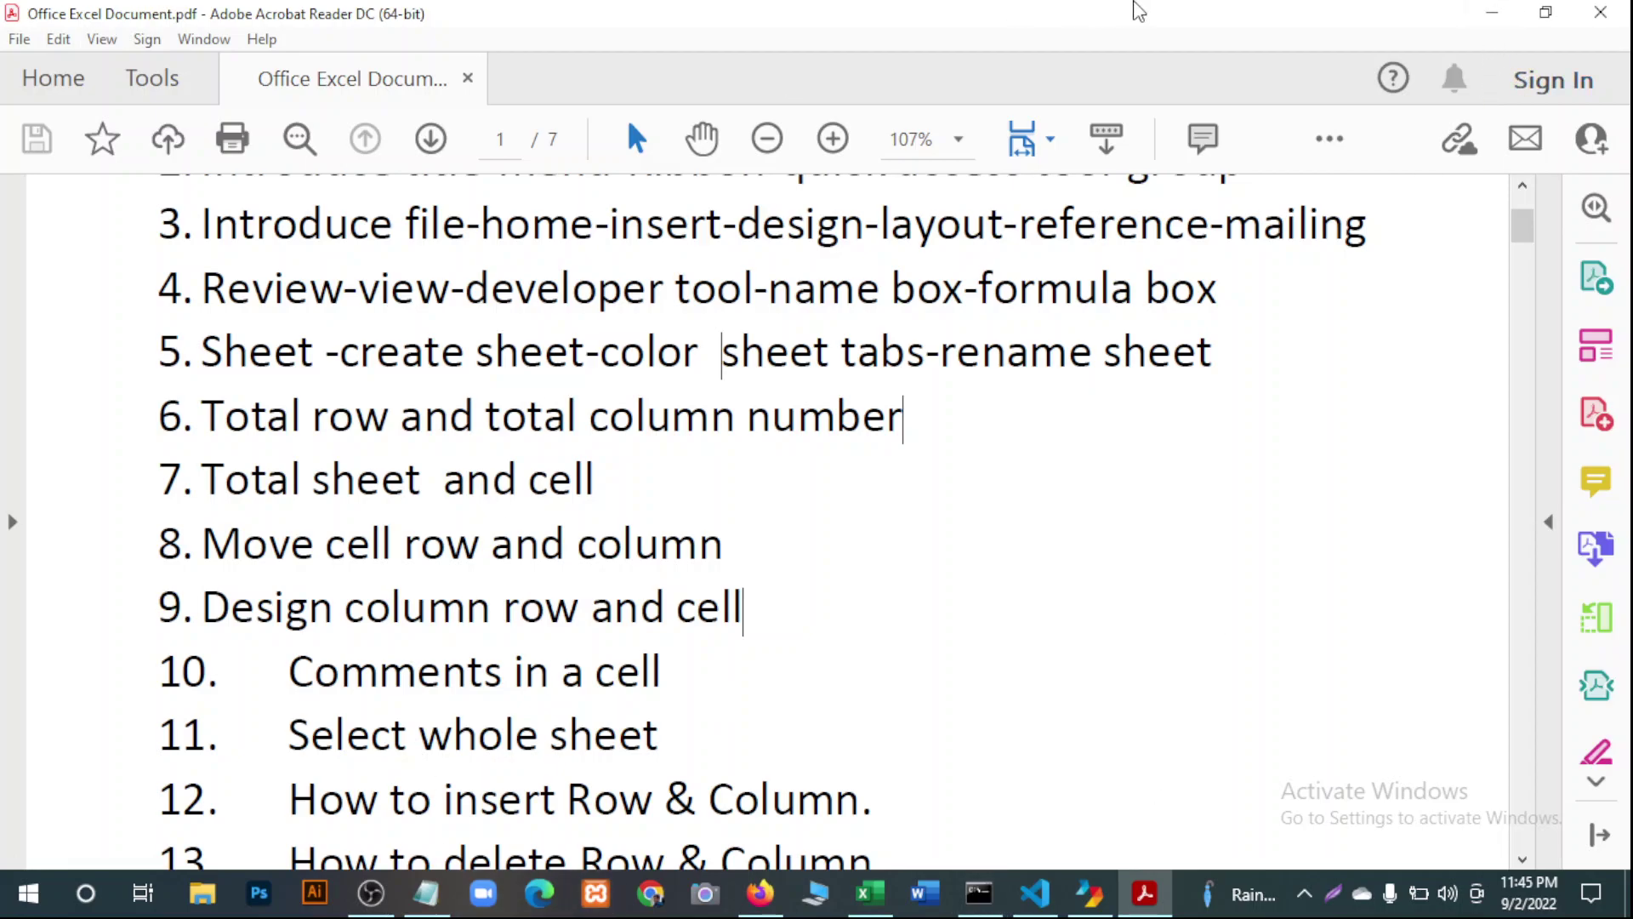
Minimize Acrobat Reader and Excel so the desktop shows.
click(1492, 12)
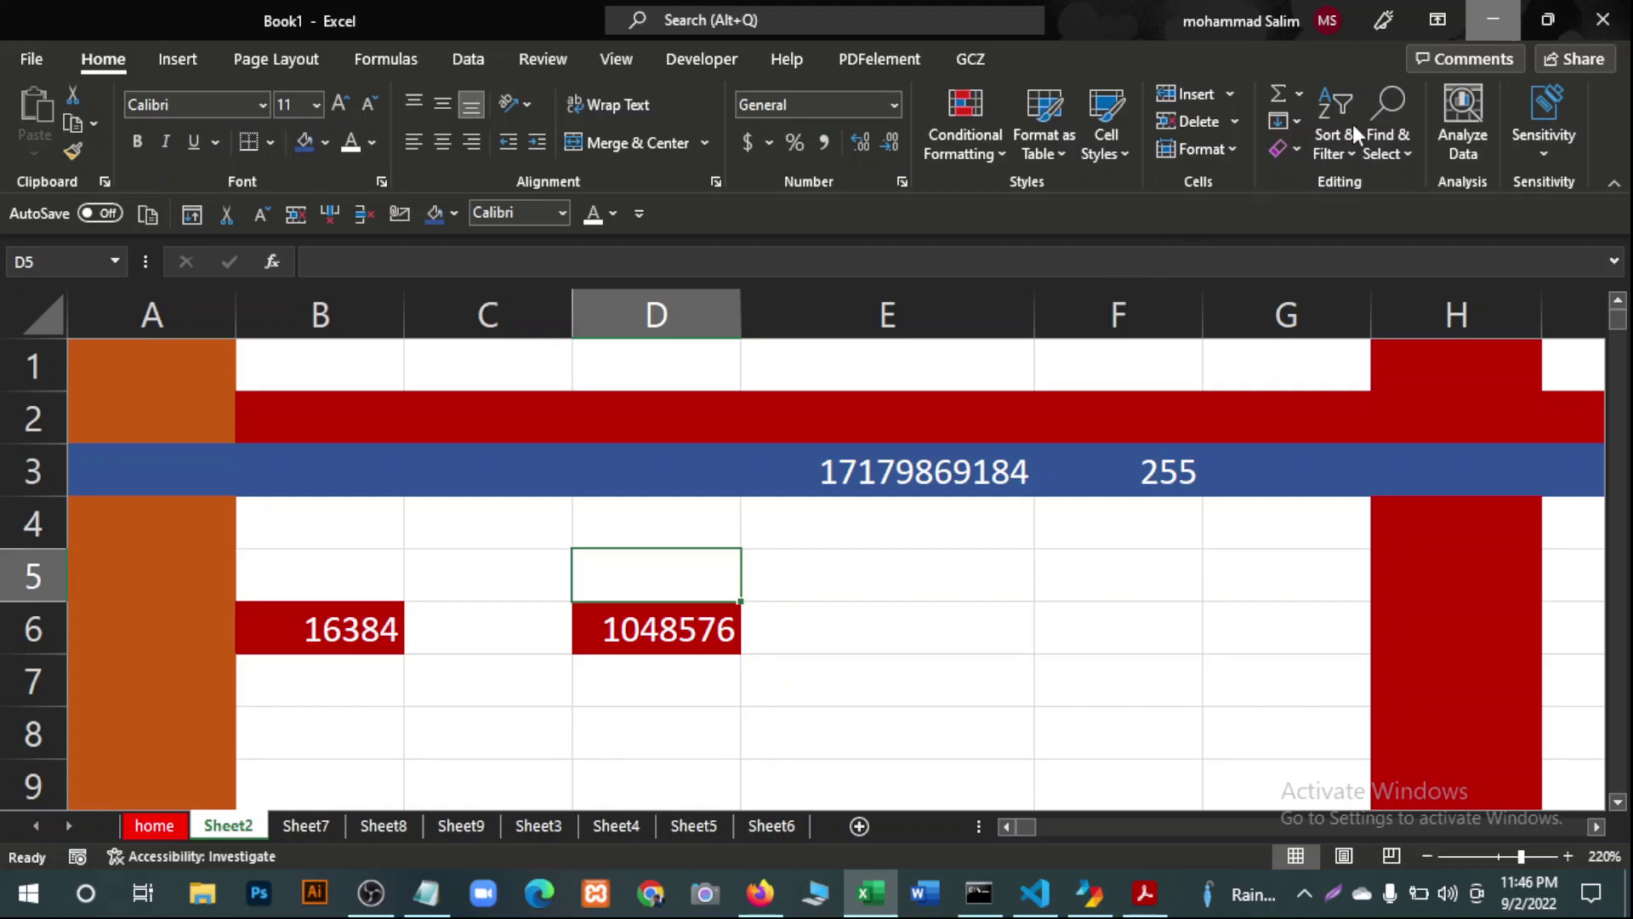
click(1506, 20)
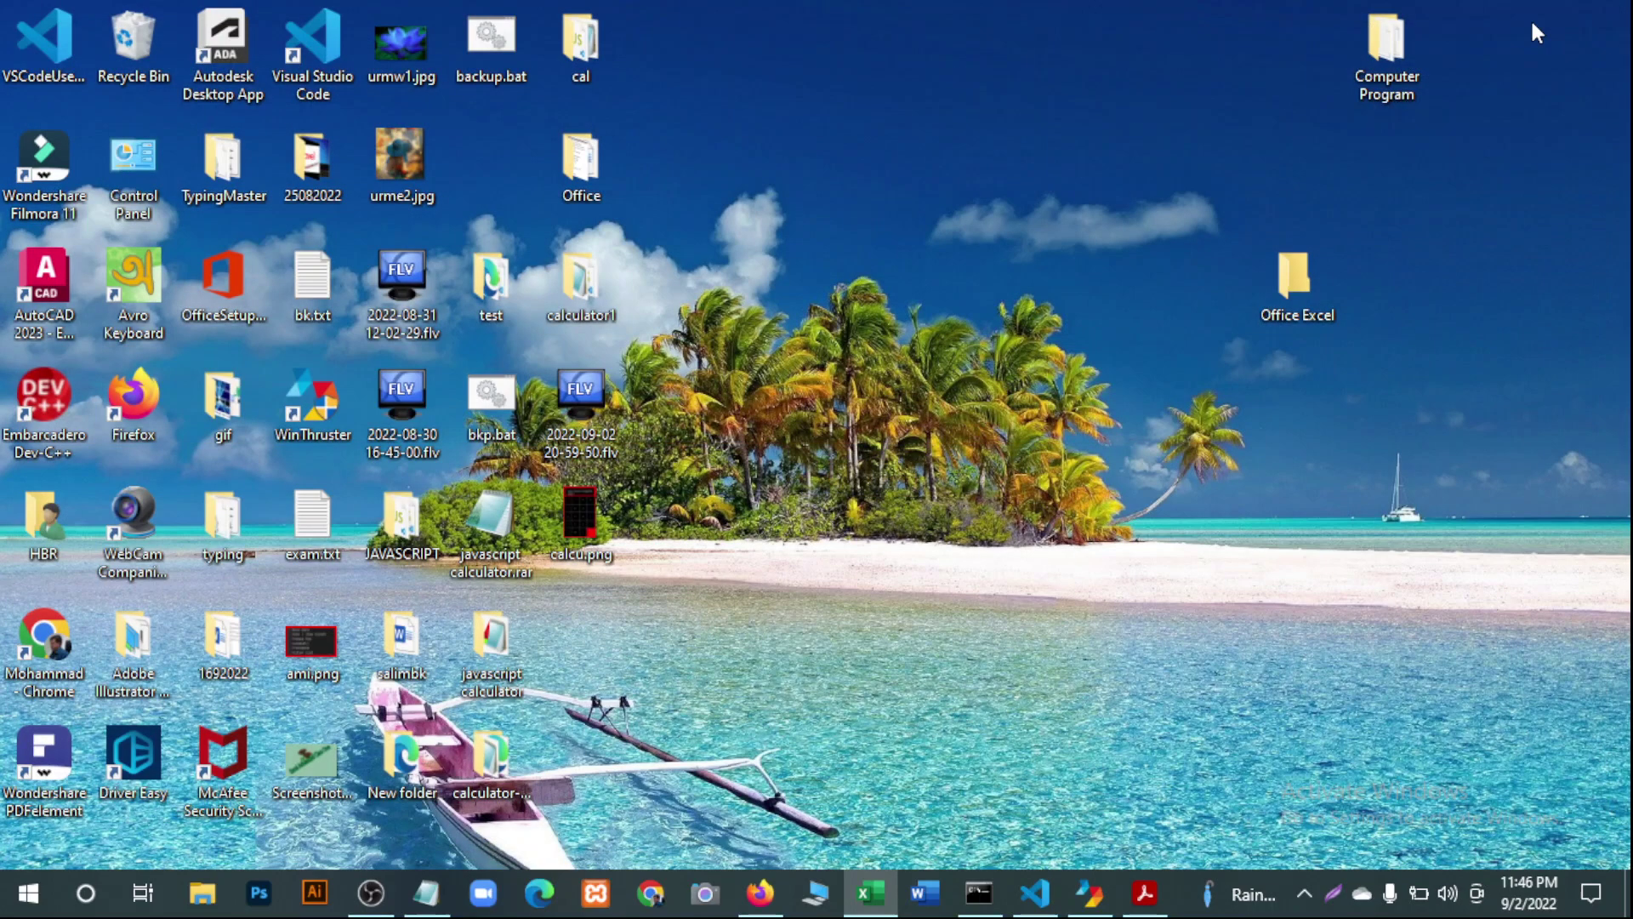
Open ExcelPractice.xlsx from Computer Program > OfficeMaster > Excel.
double_click(1383, 85)
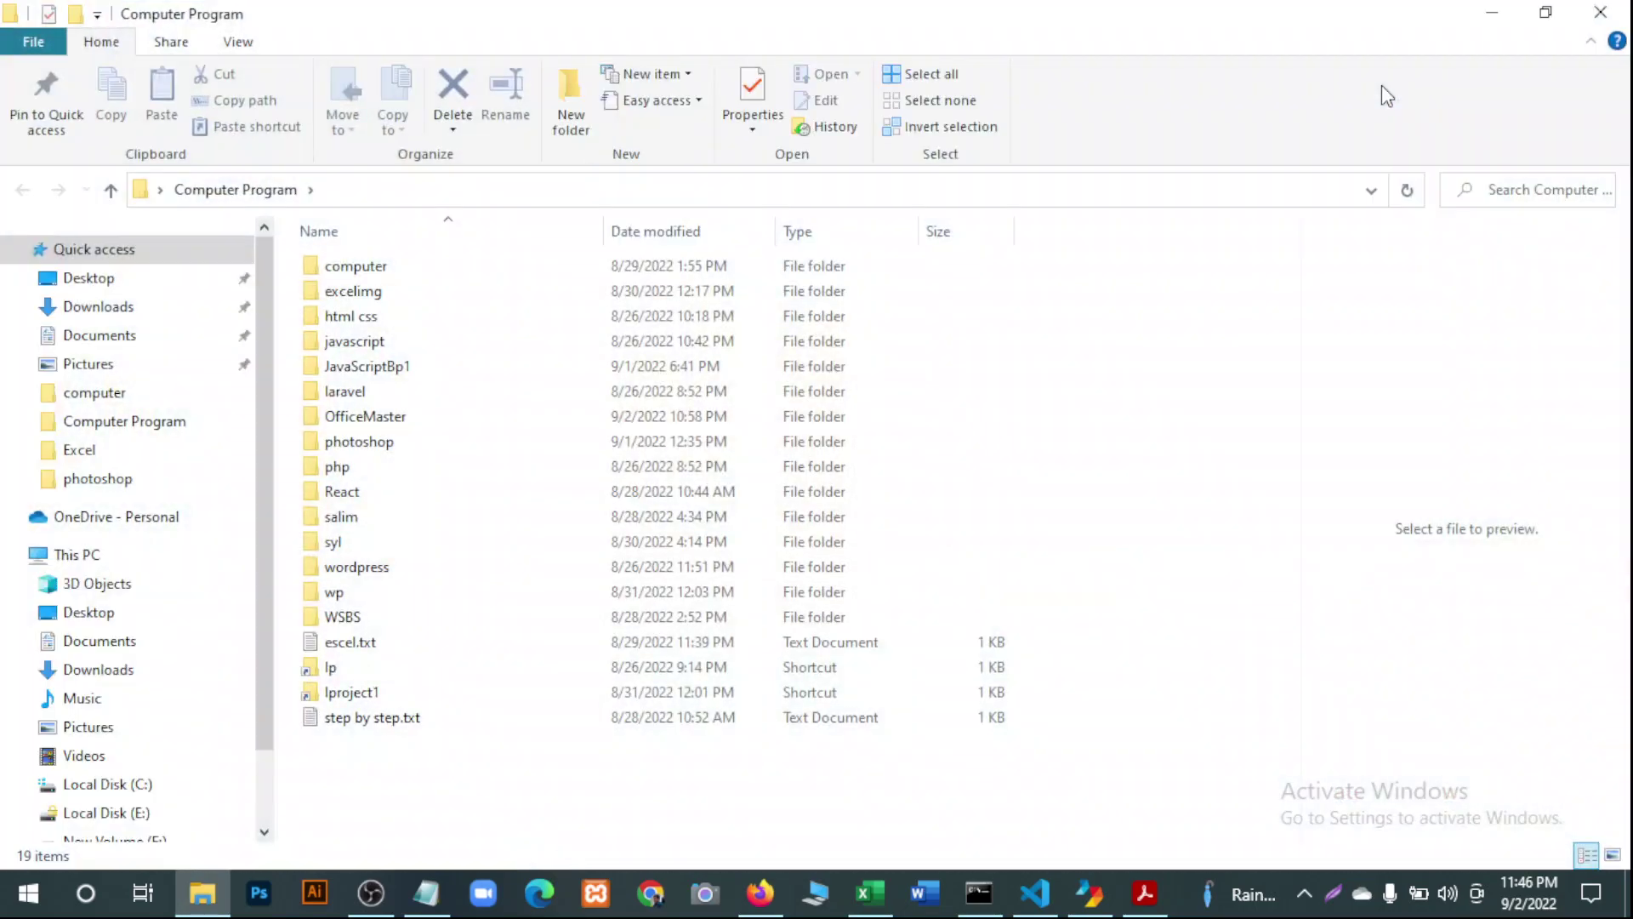
double_click(368, 415)
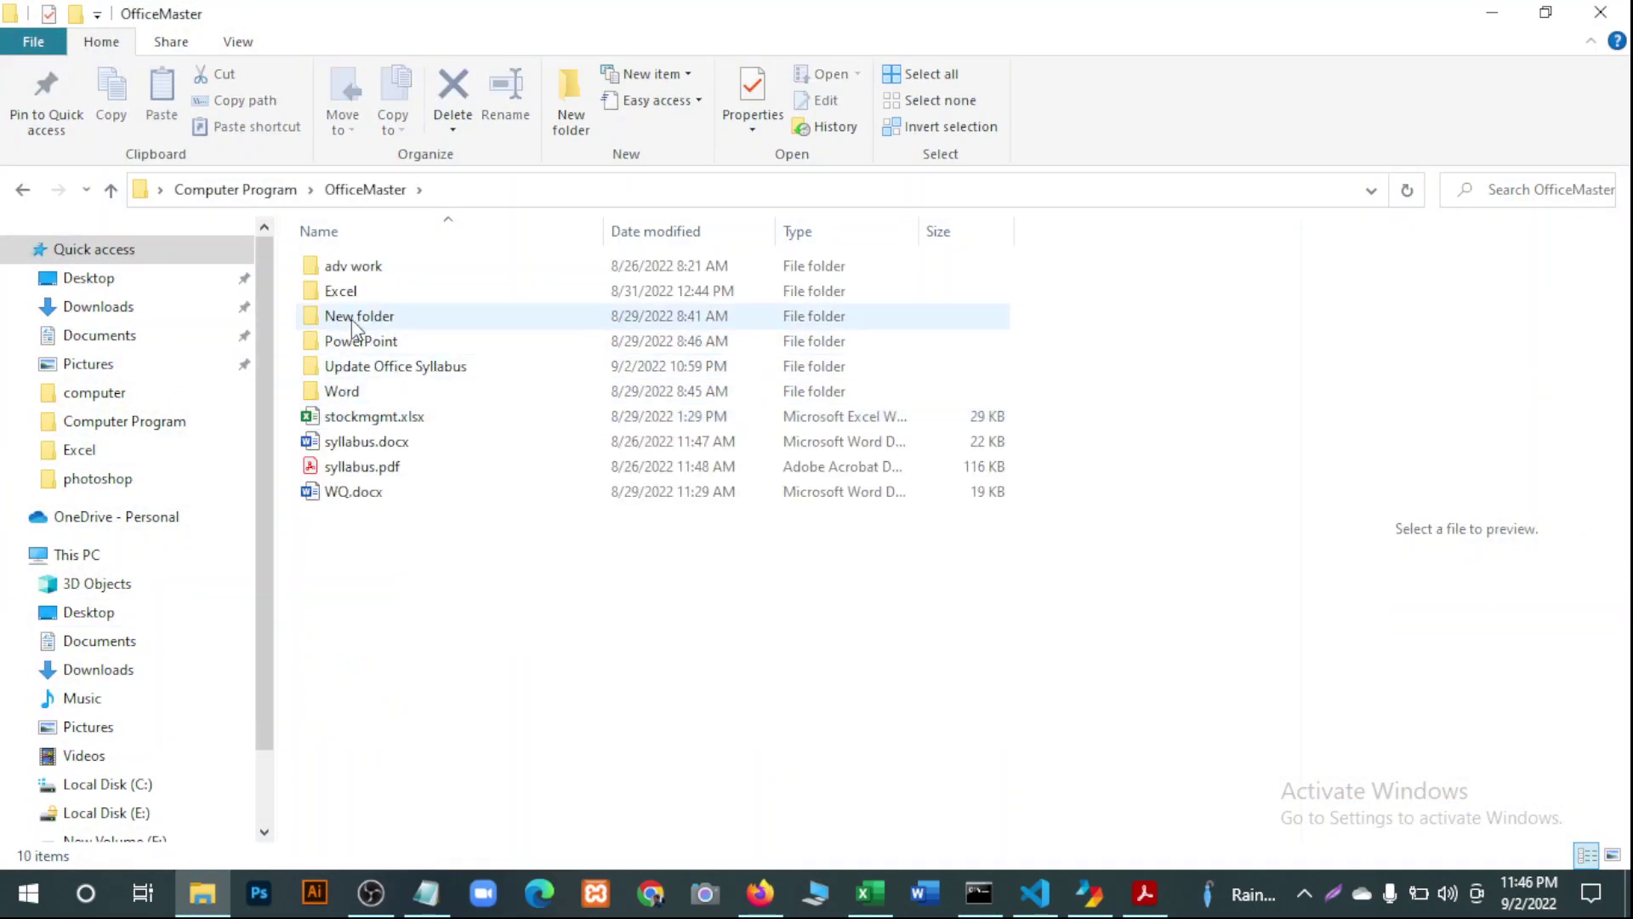
double_click(350, 290)
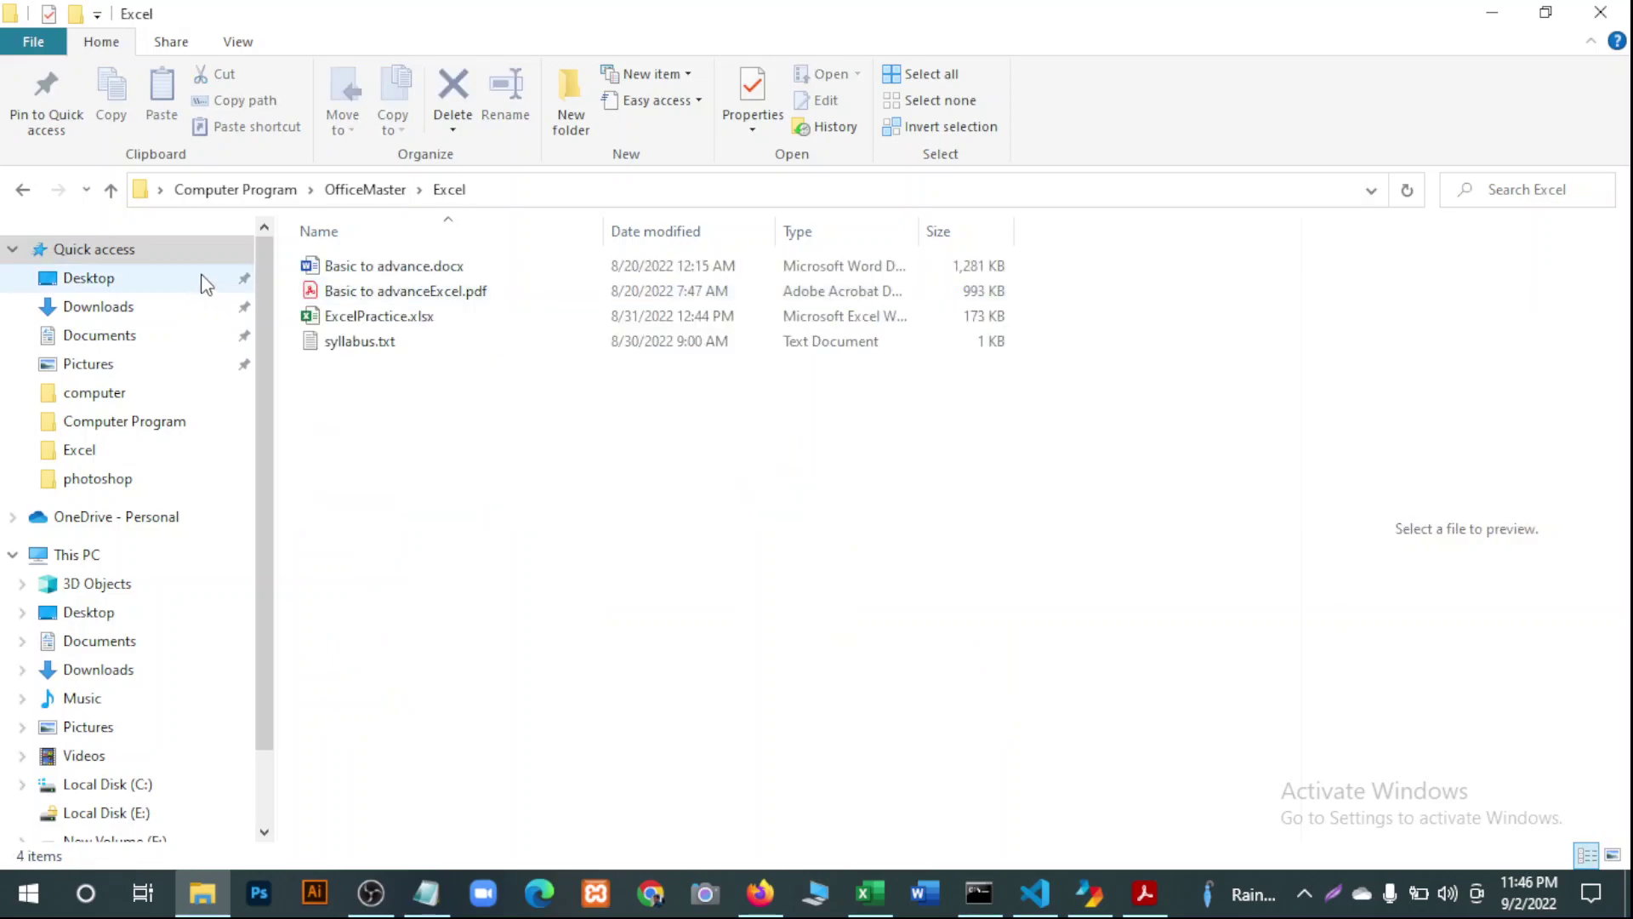
double_click(342, 323)
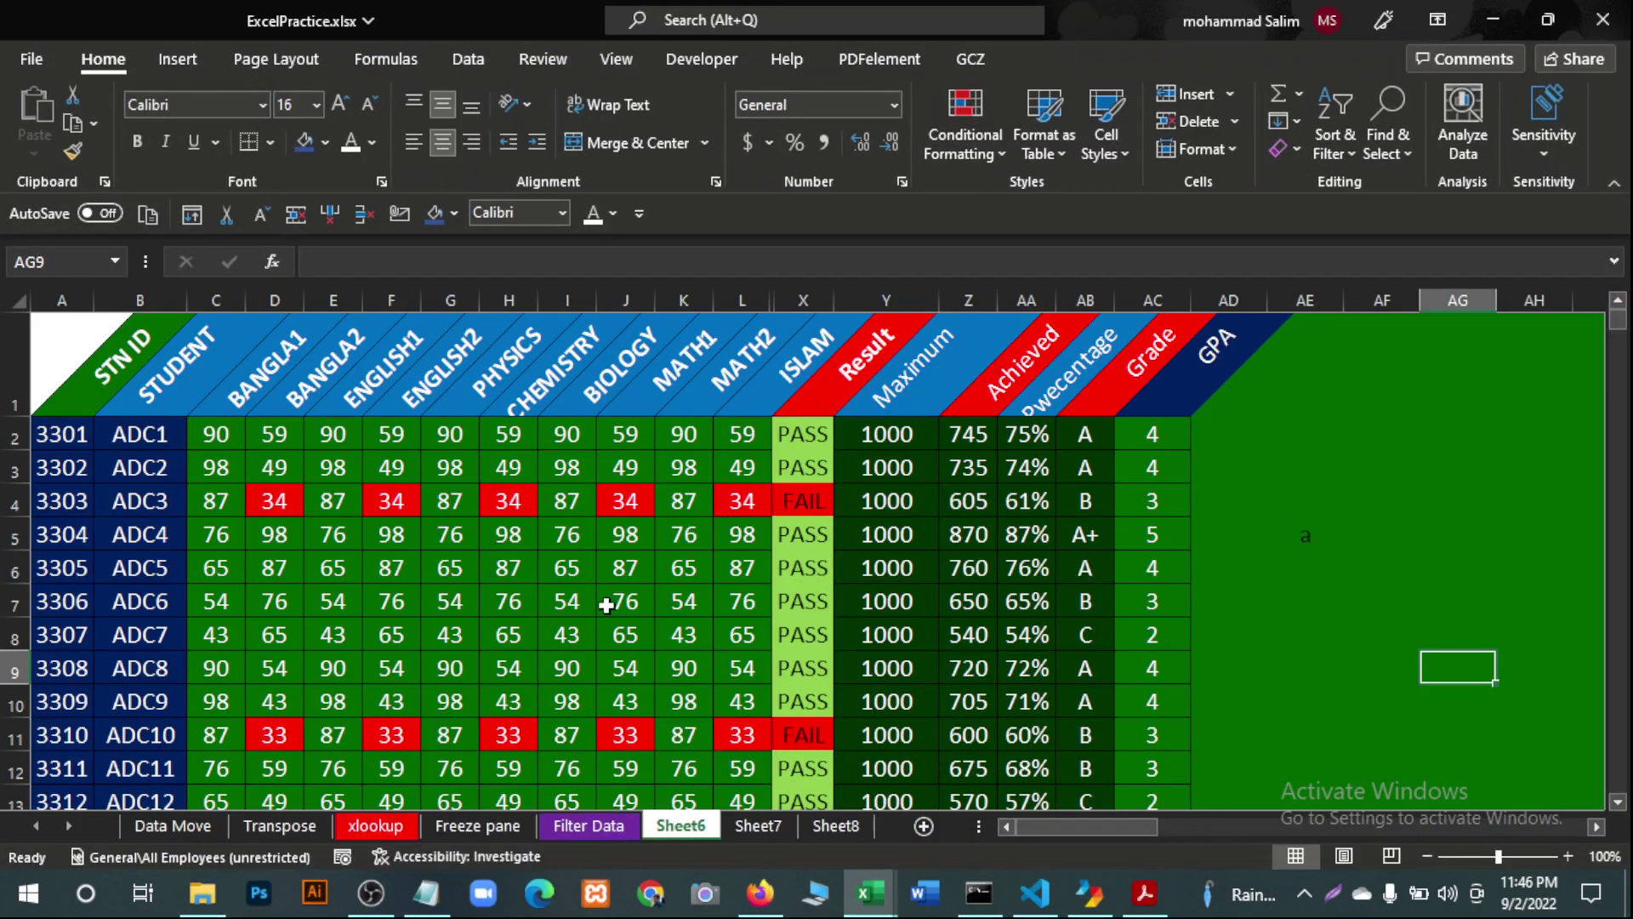
Change ADC4's Chemistry mark in I5 from 76 to 29.
scroll(668, 563, down, 5)
scroll(587, 611, up, 5)
click(563, 544)
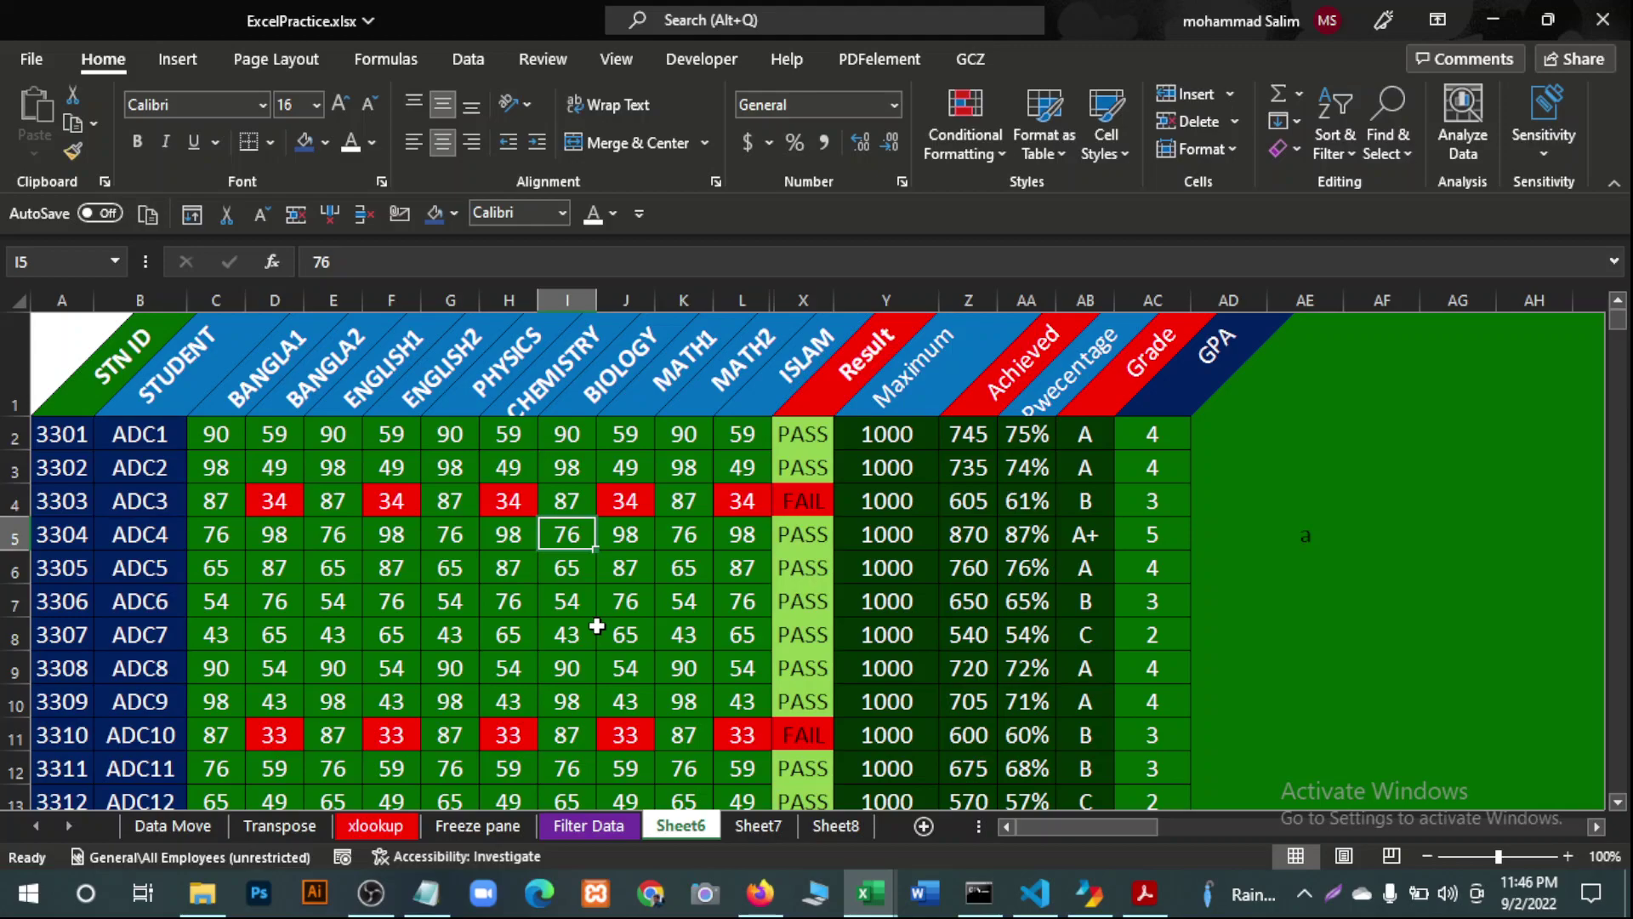
text(29)
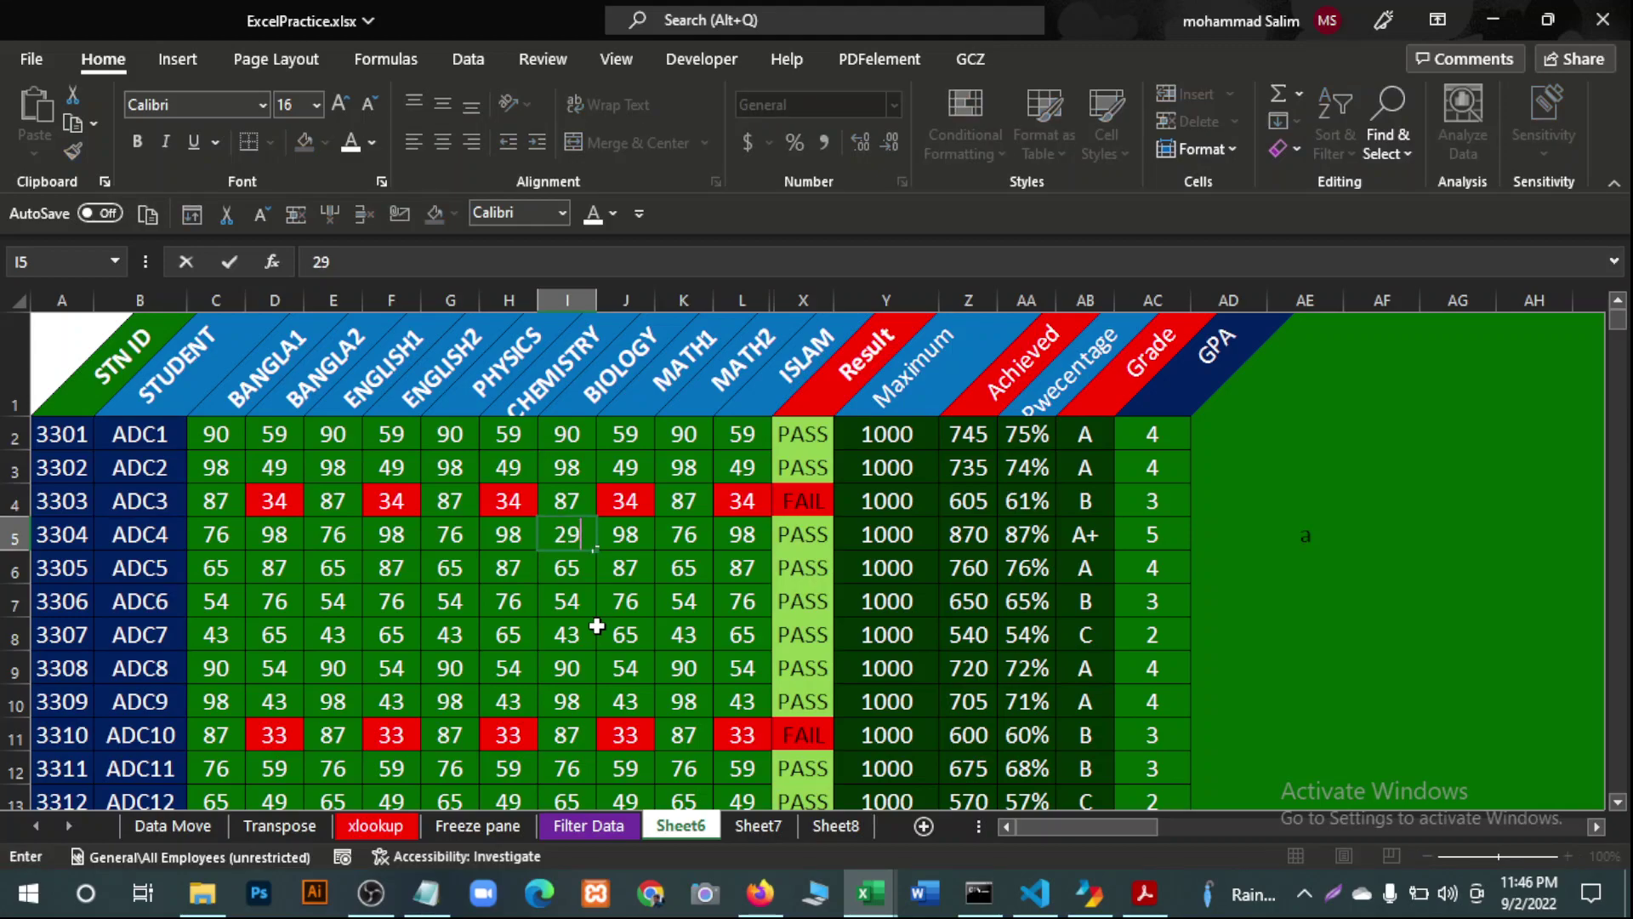
key(Return)
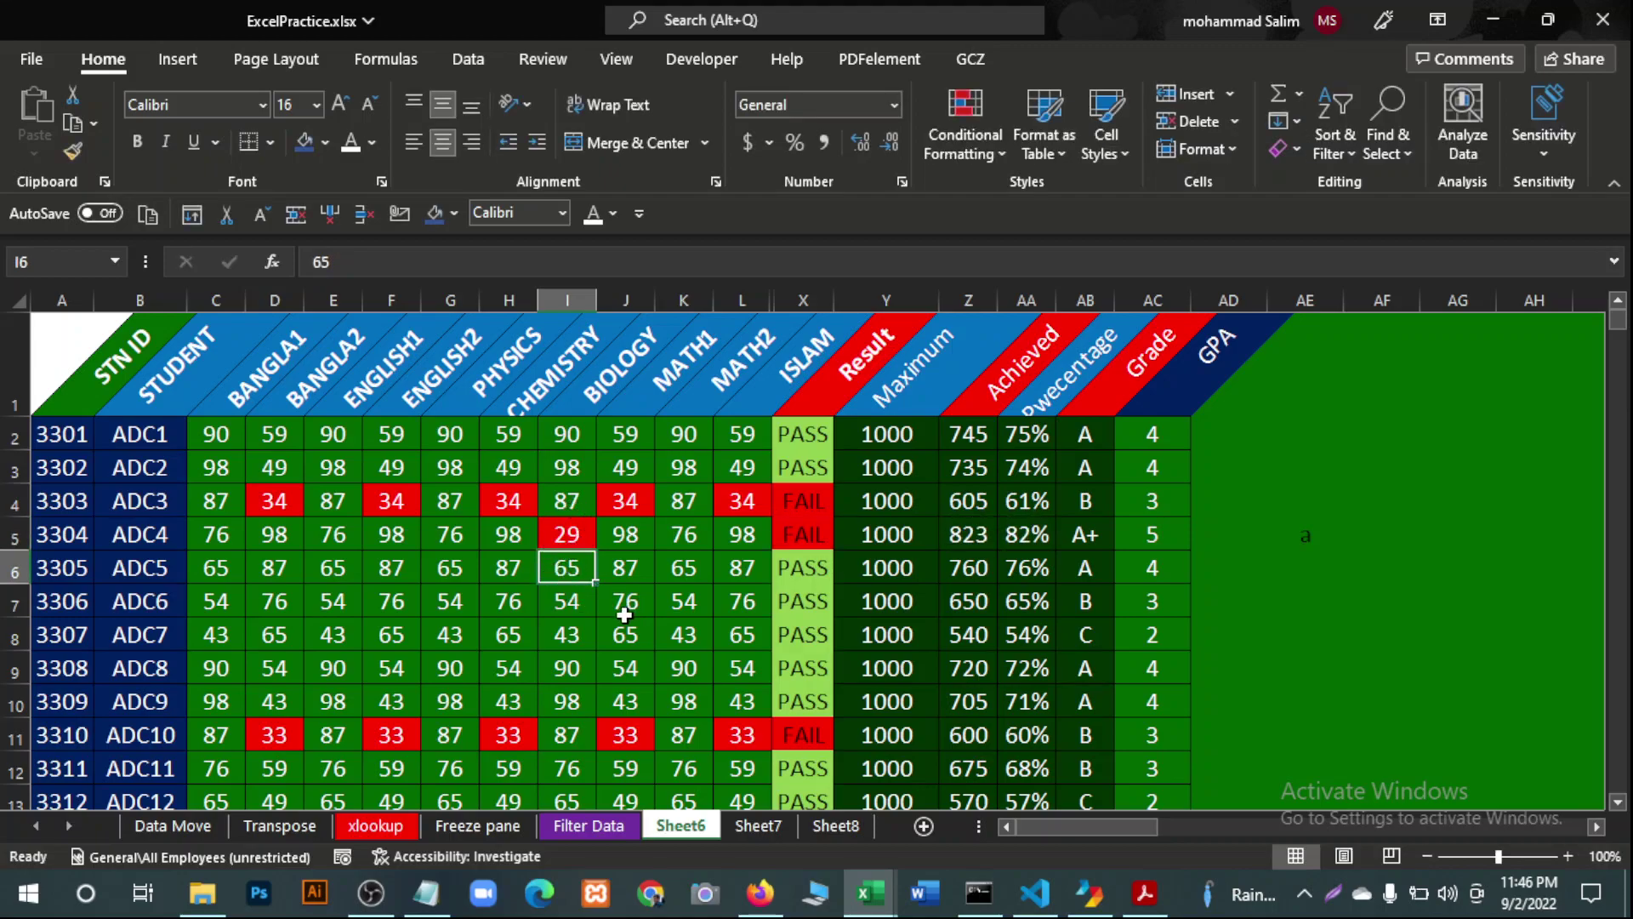
Check the IF formula in X5 now returns FAIL for ADC4.
click(634, 667)
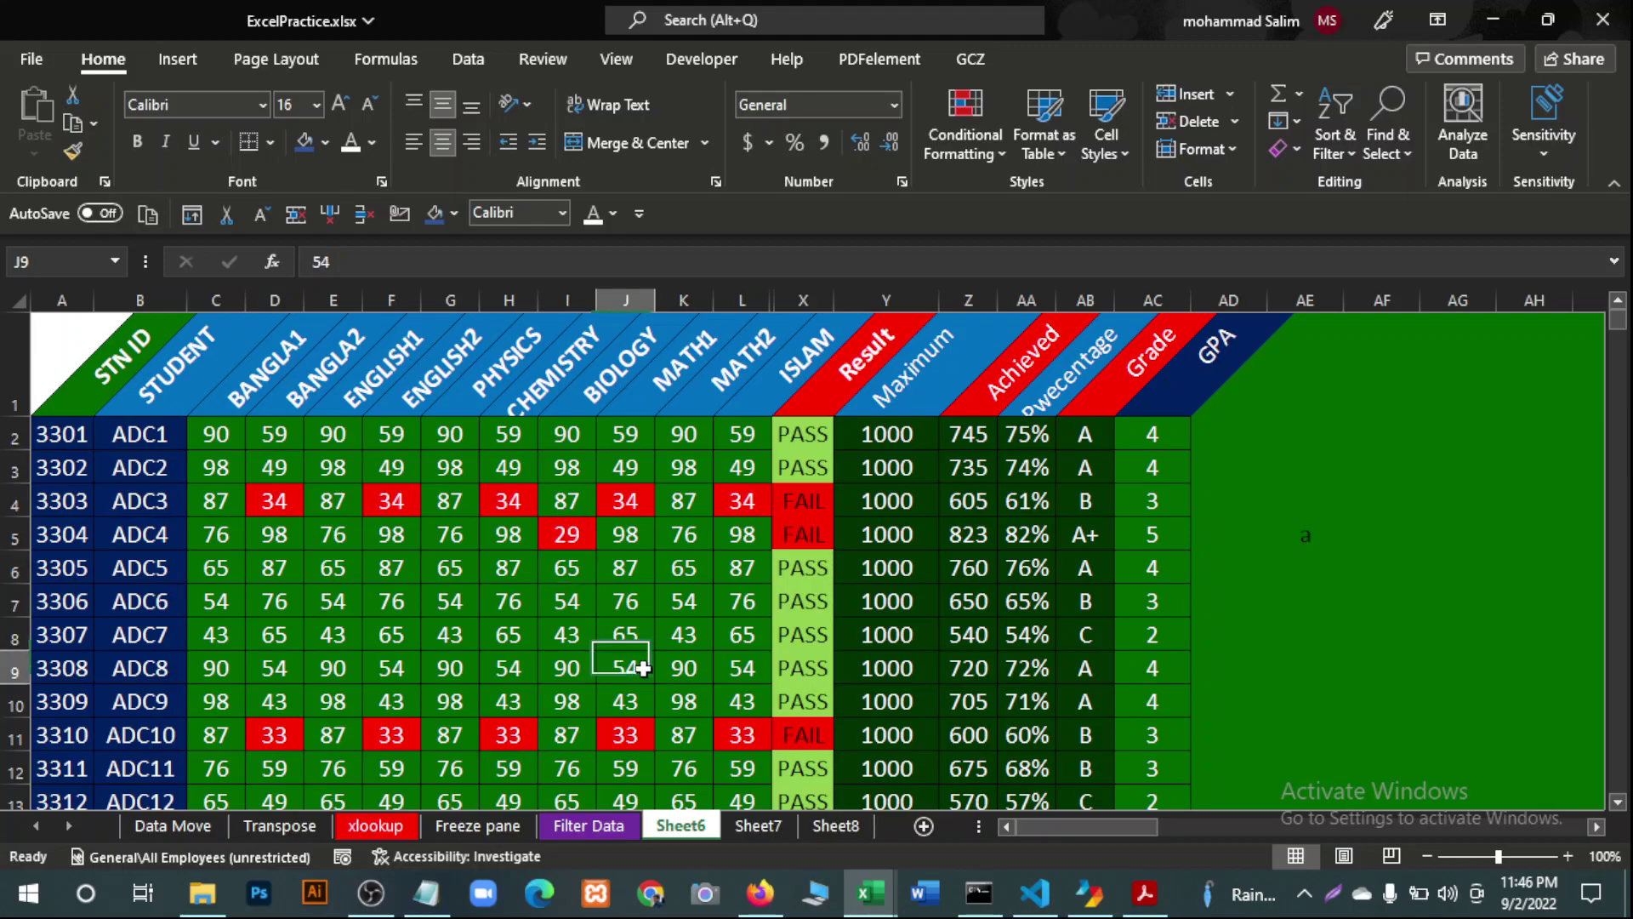
click(562, 535)
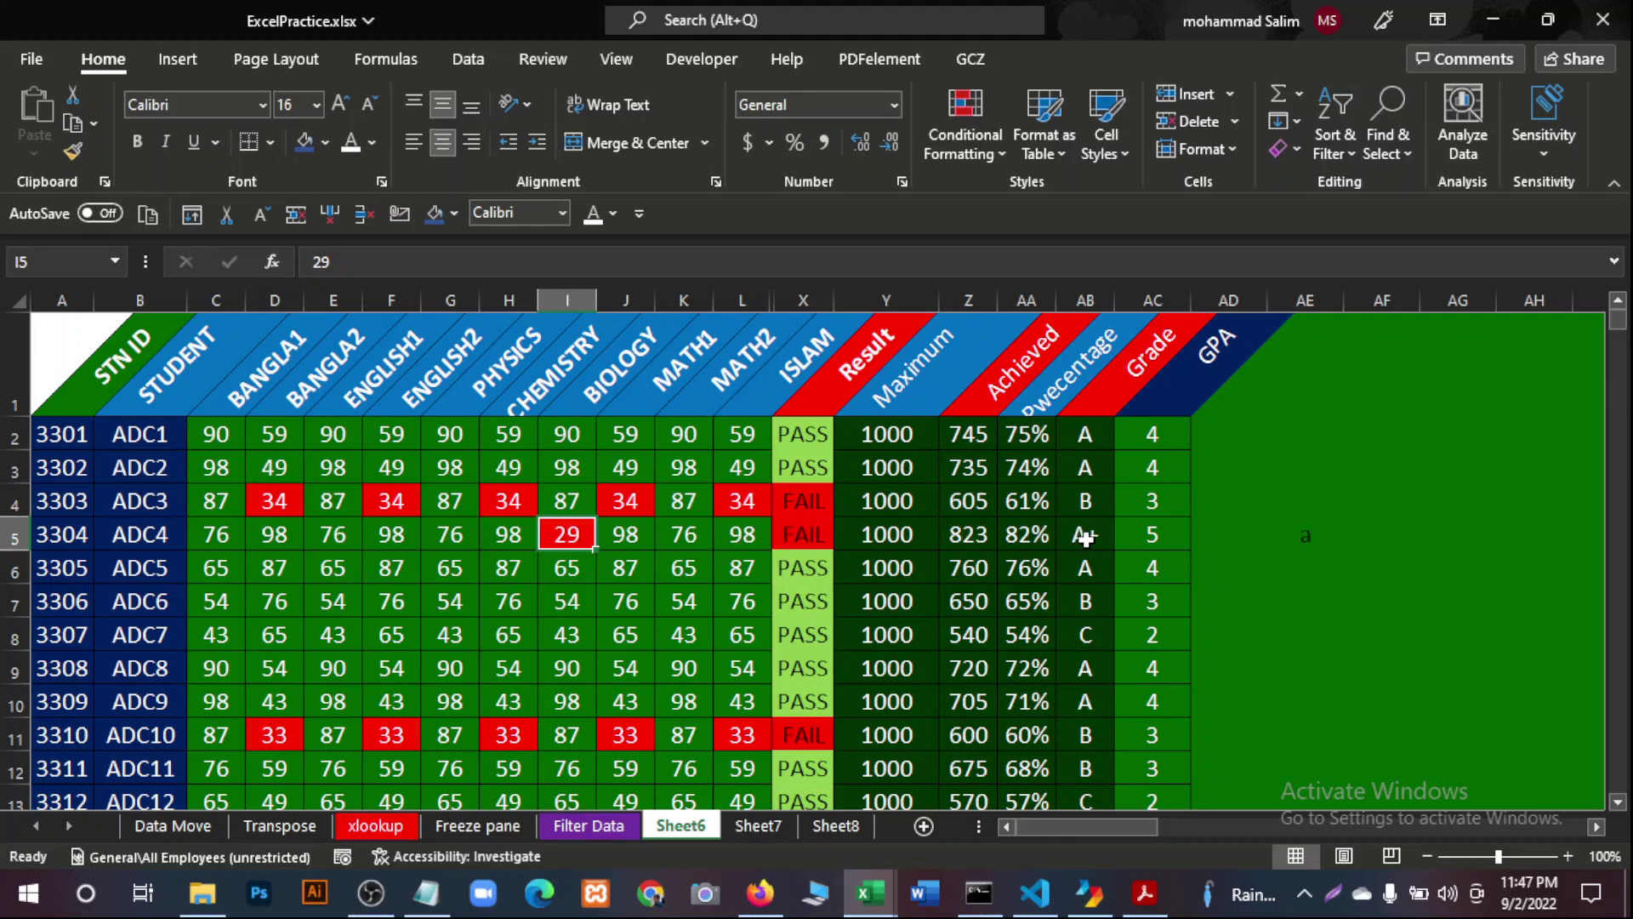
click(789, 539)
click(566, 536)
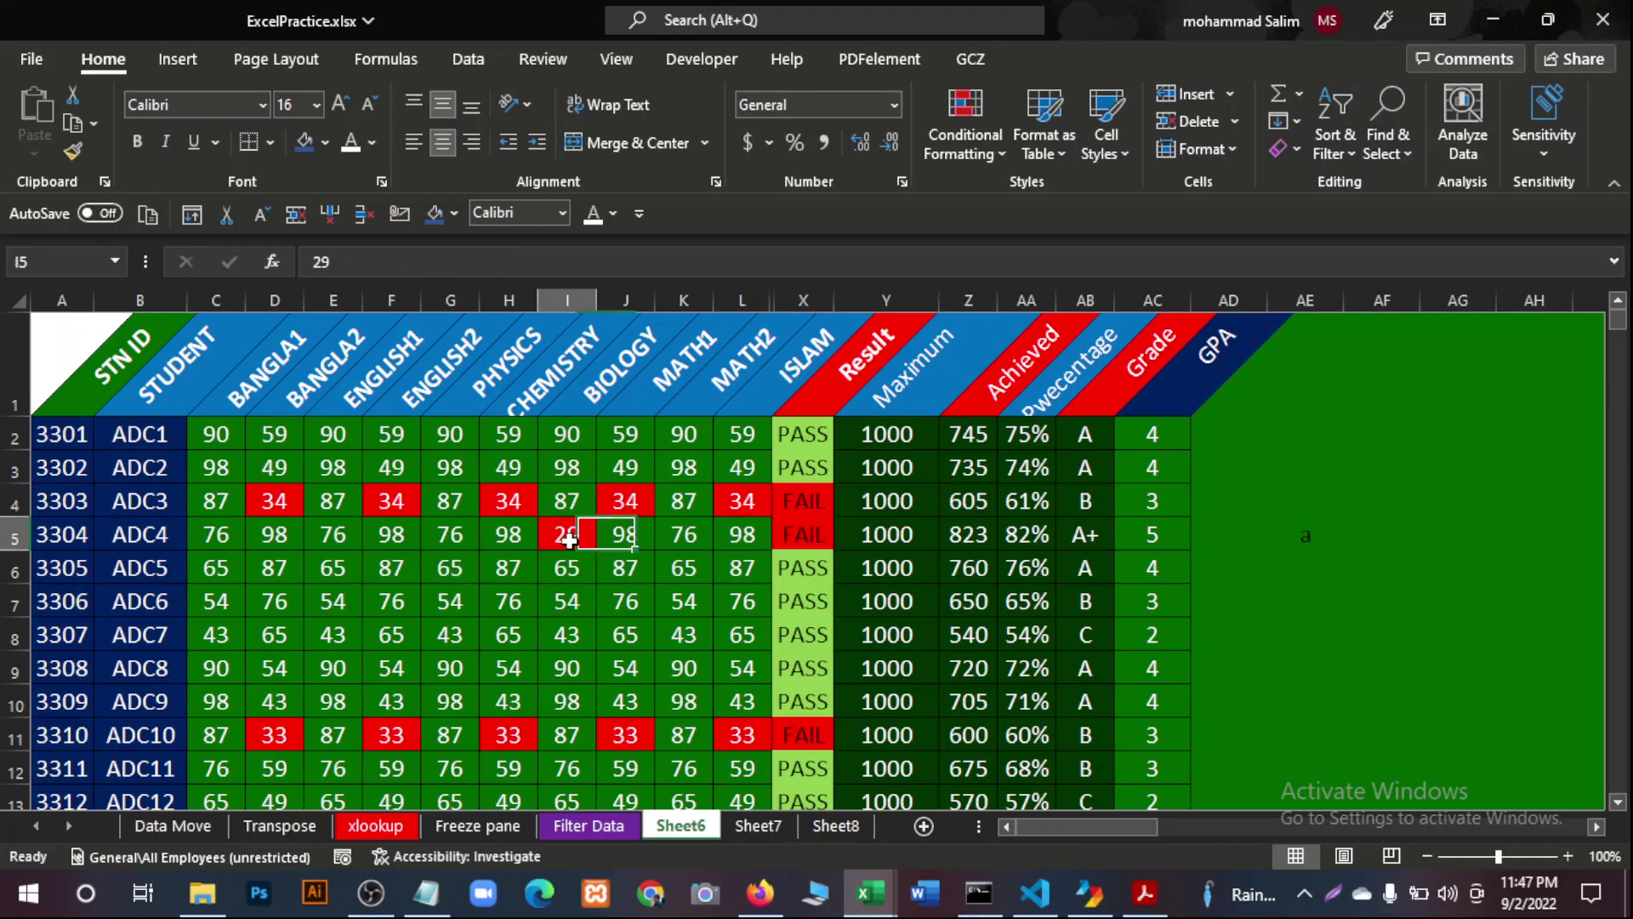
click(804, 536)
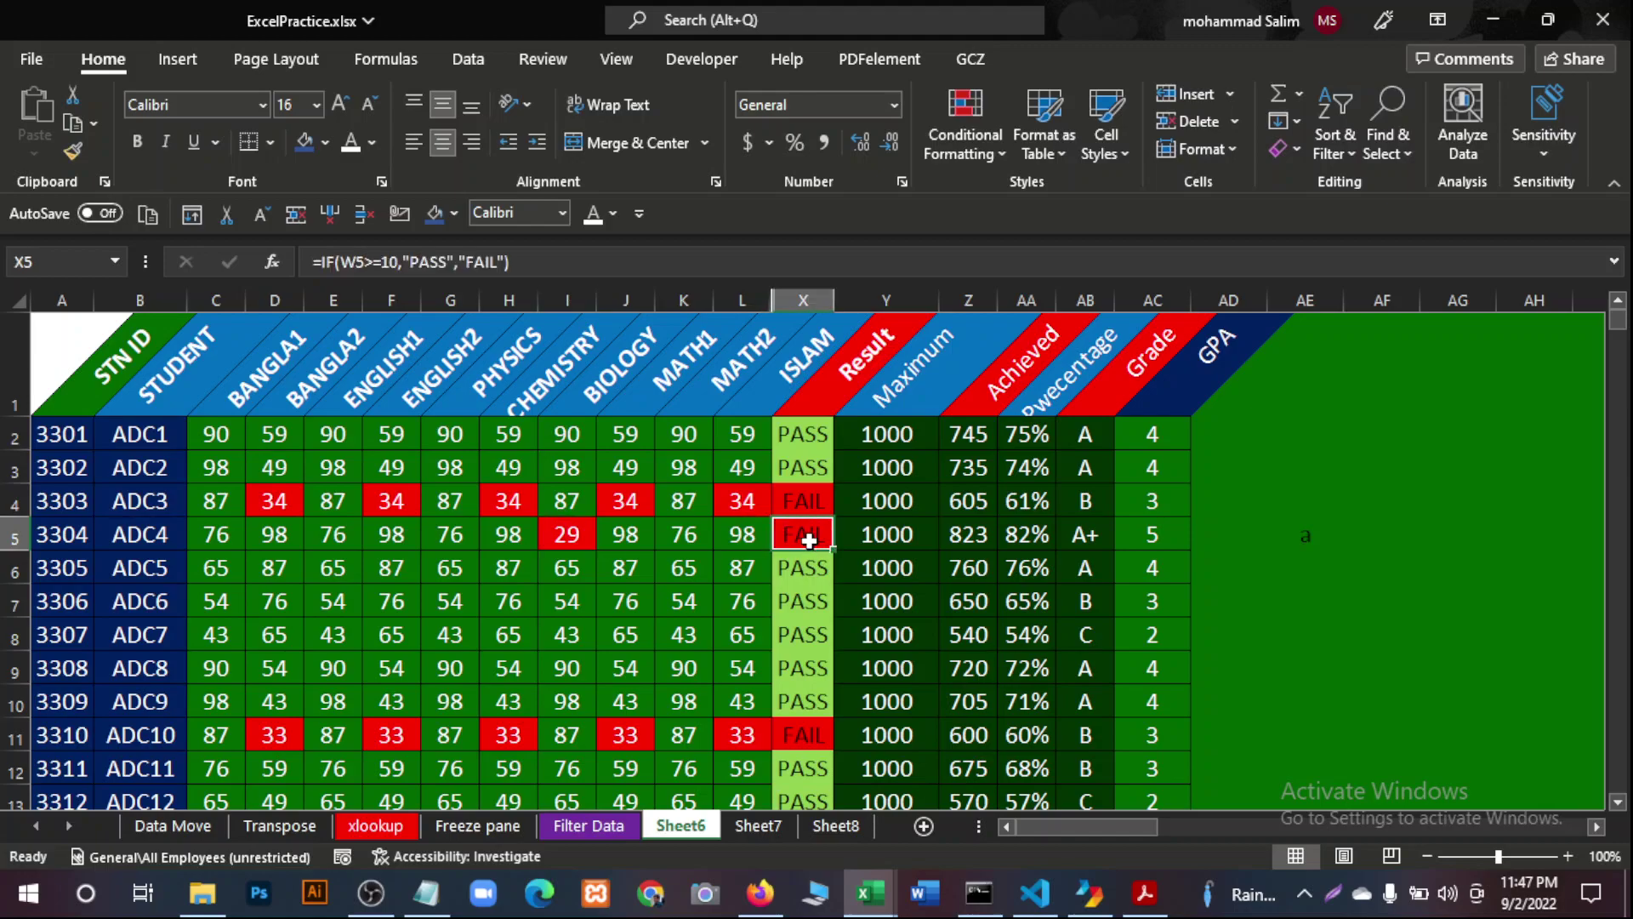
click(561, 536)
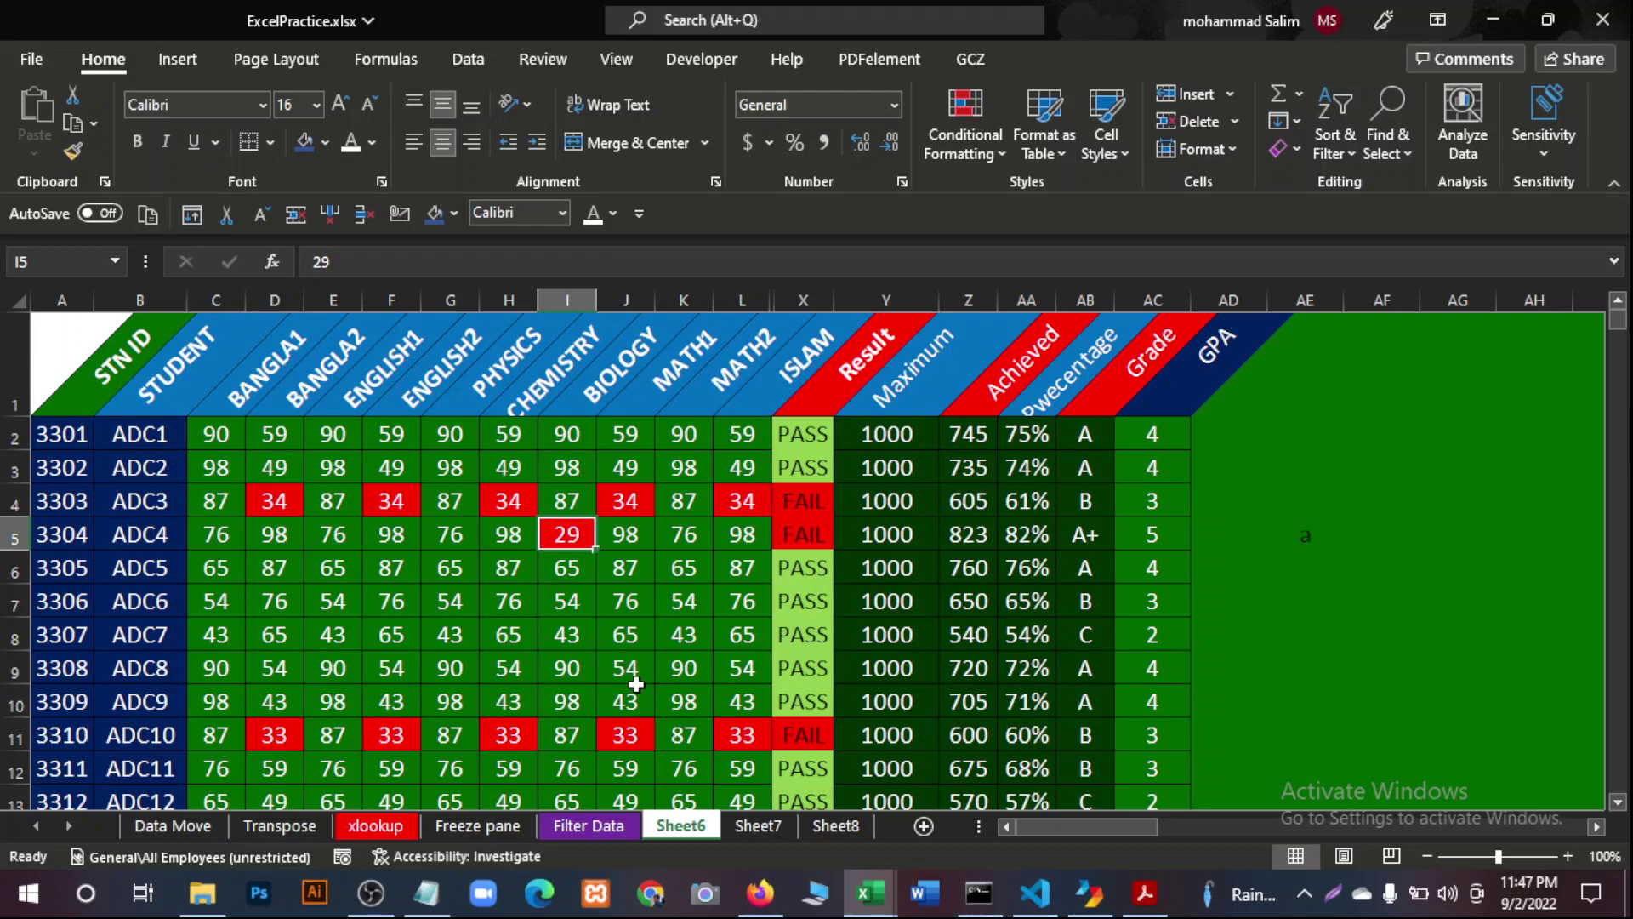
Post a new comment "Please consider this student" on cell I5 and close it.
right_click(582, 538)
mouse_move(646, 567)
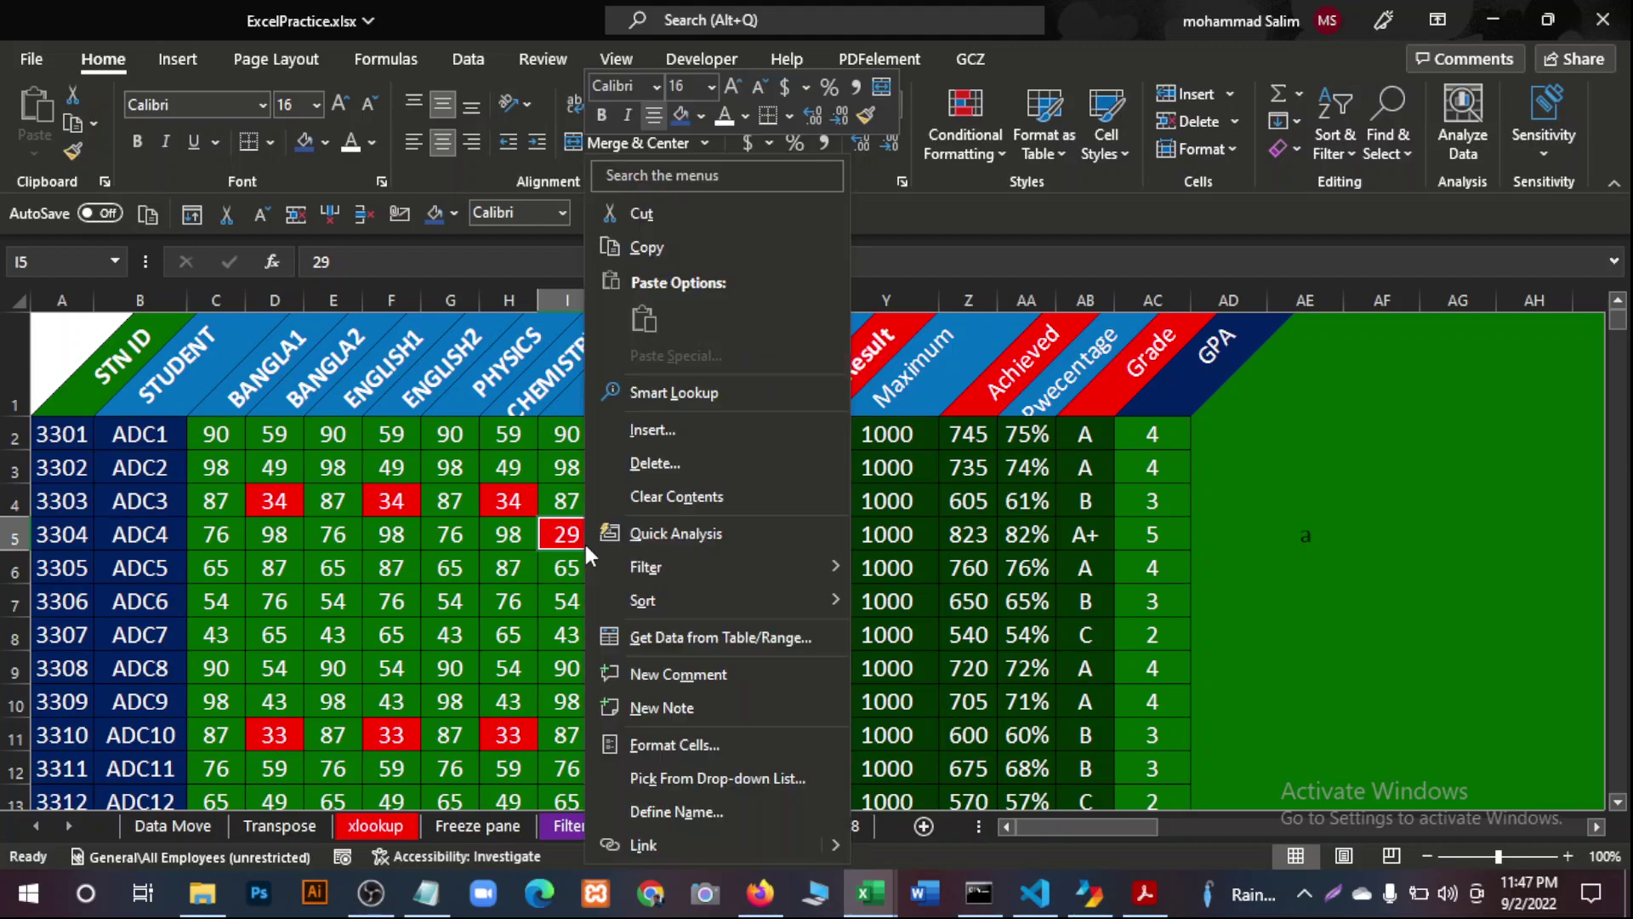
click(675, 673)
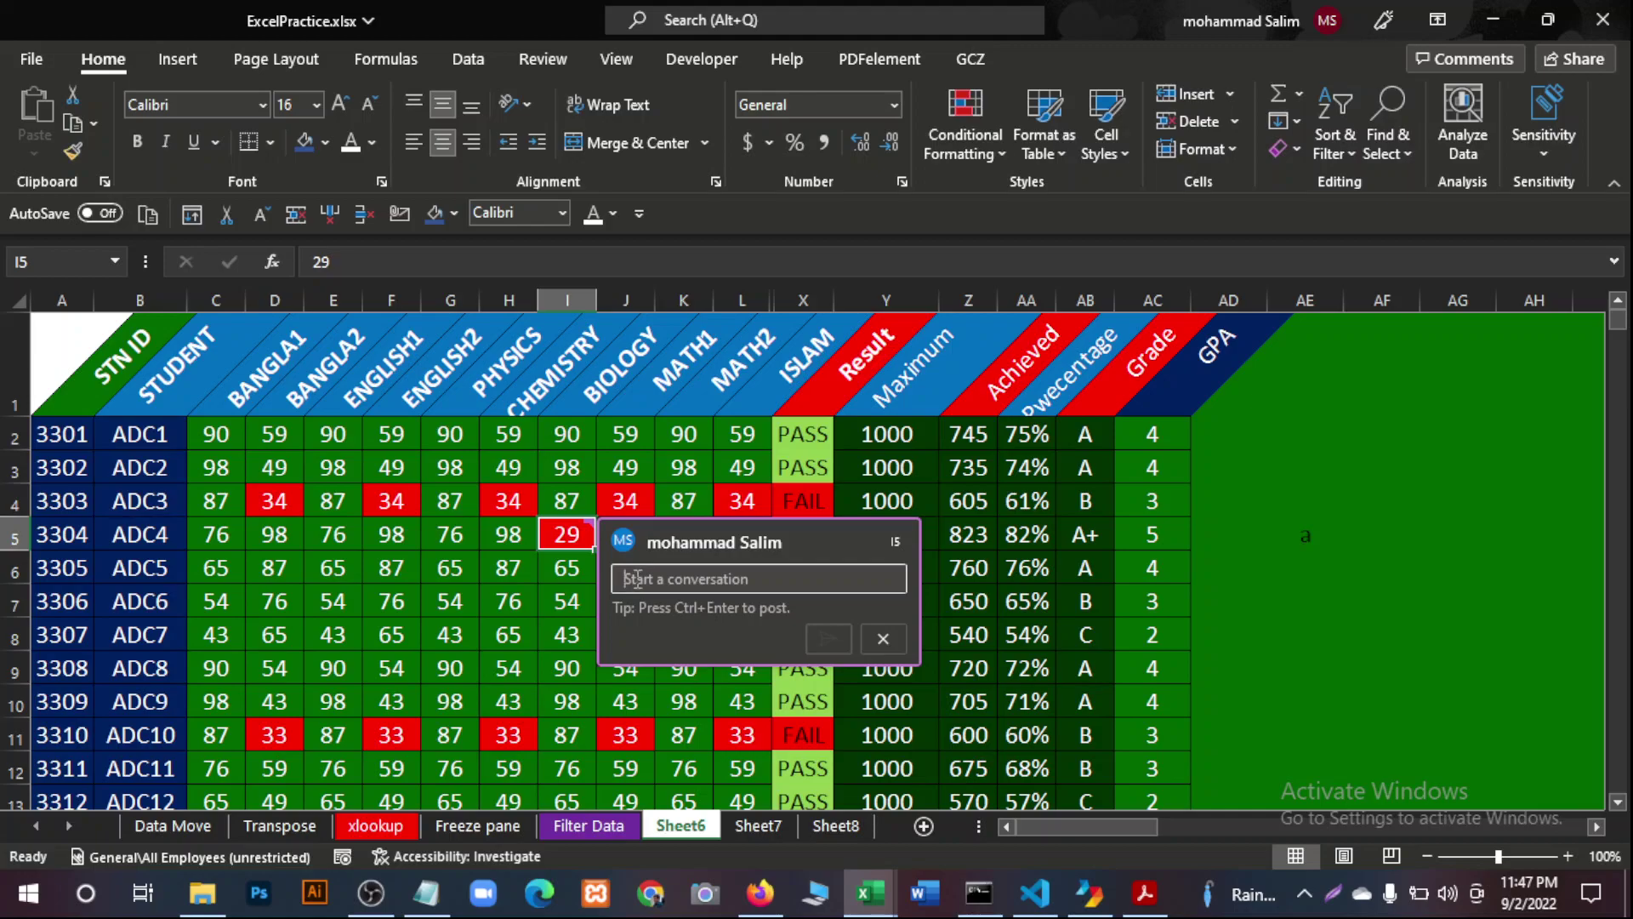
text(Please consider thi)
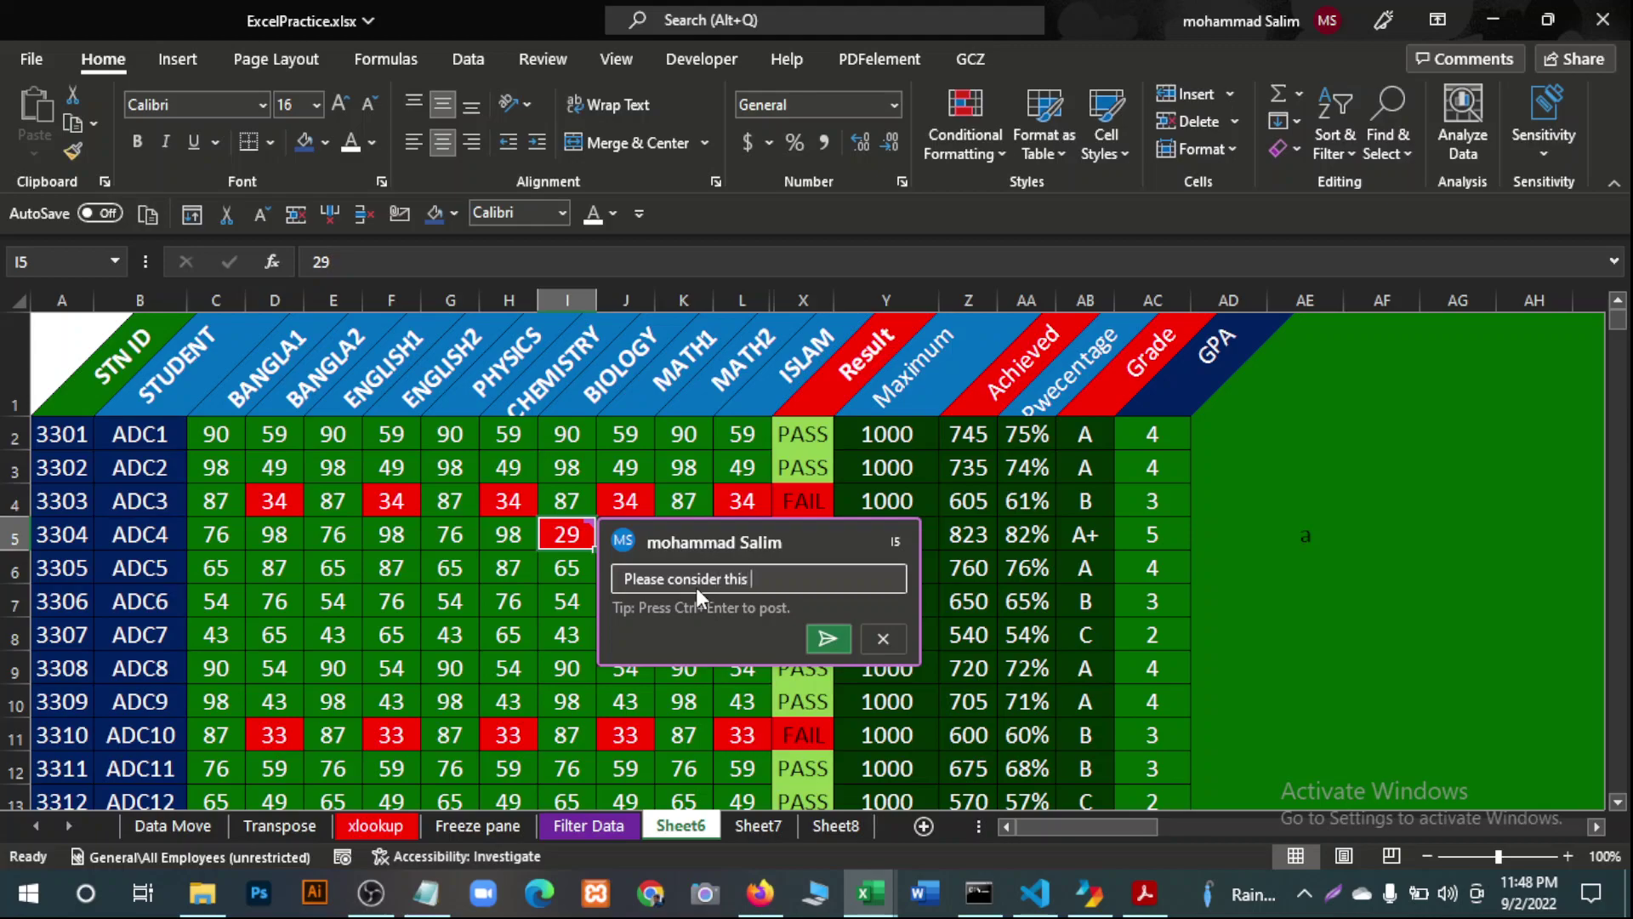
text(stude)
text(nt)
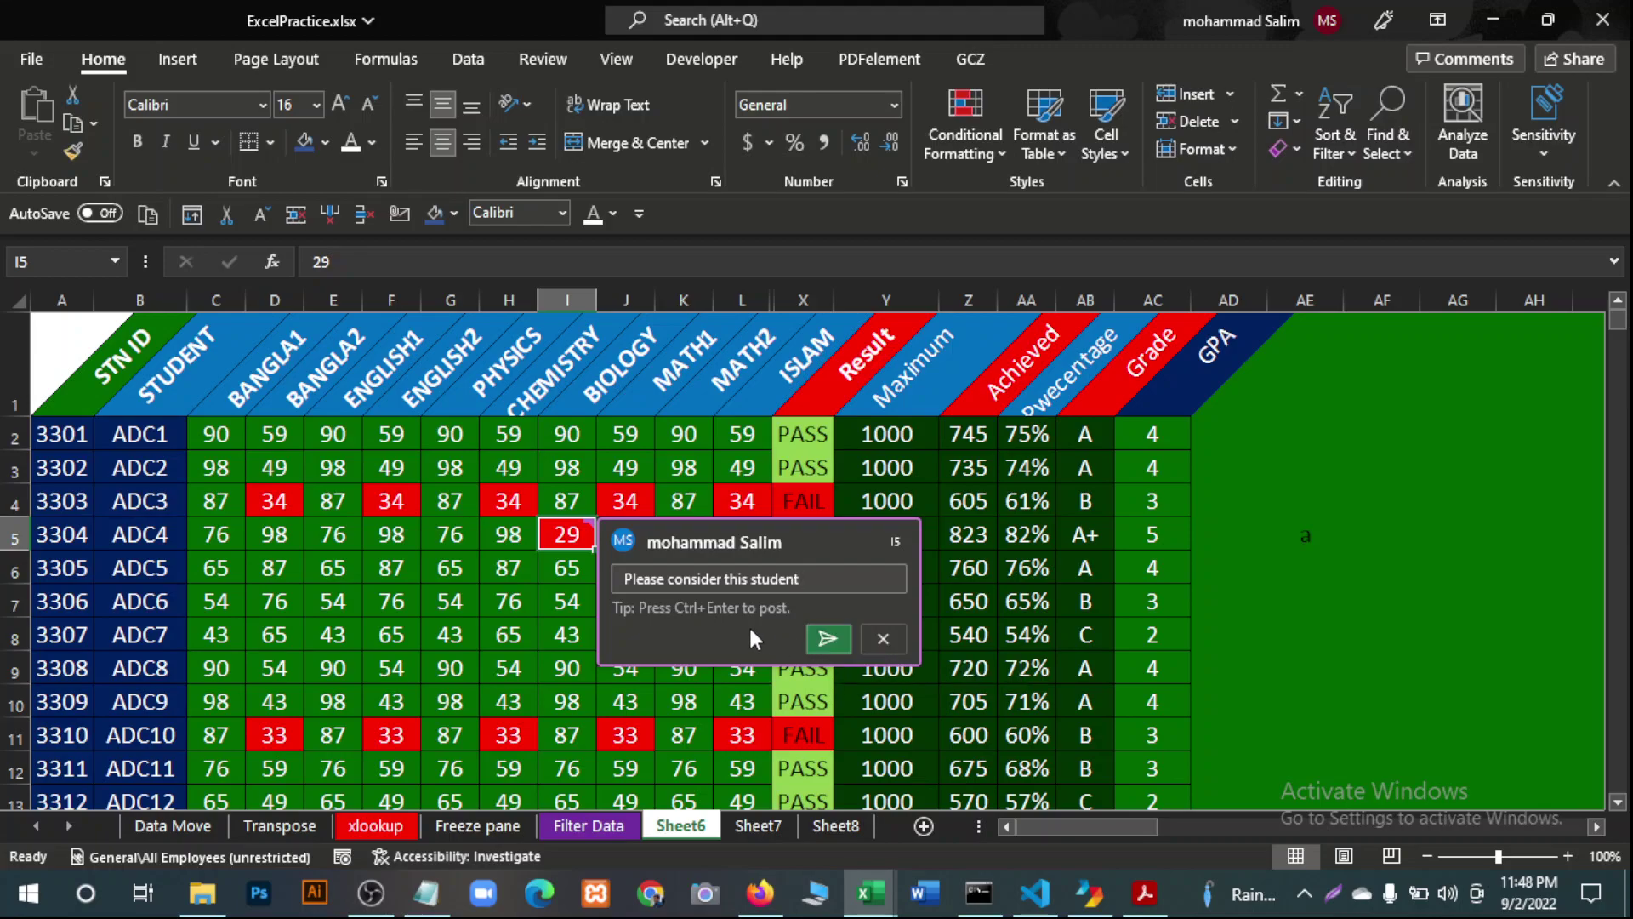
key(Return)
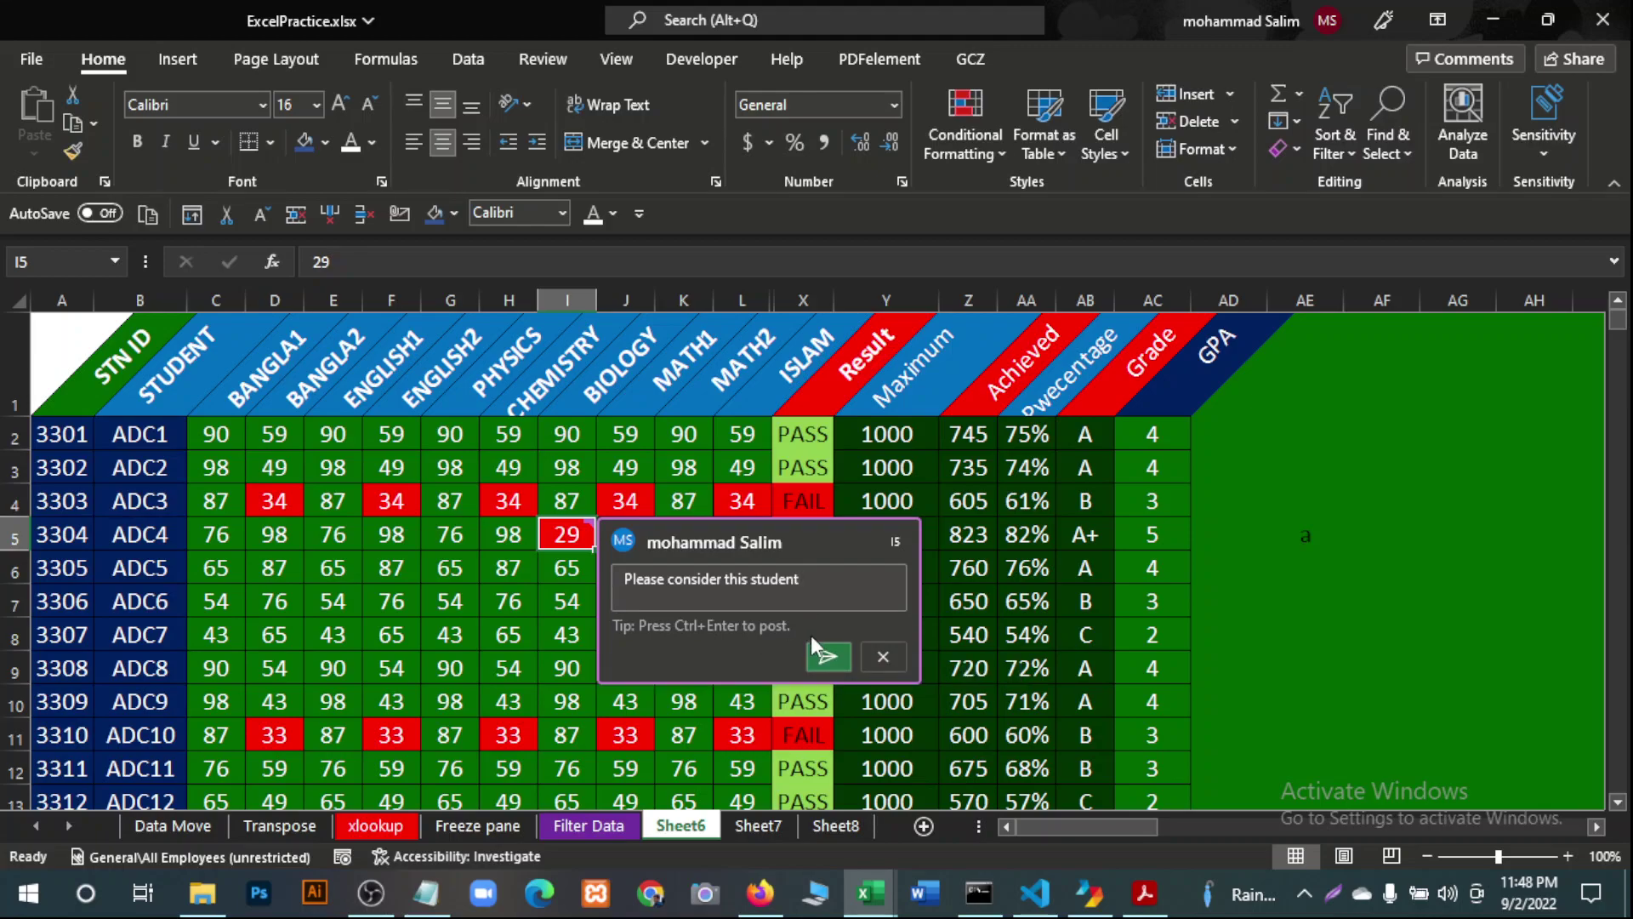
click(828, 658)
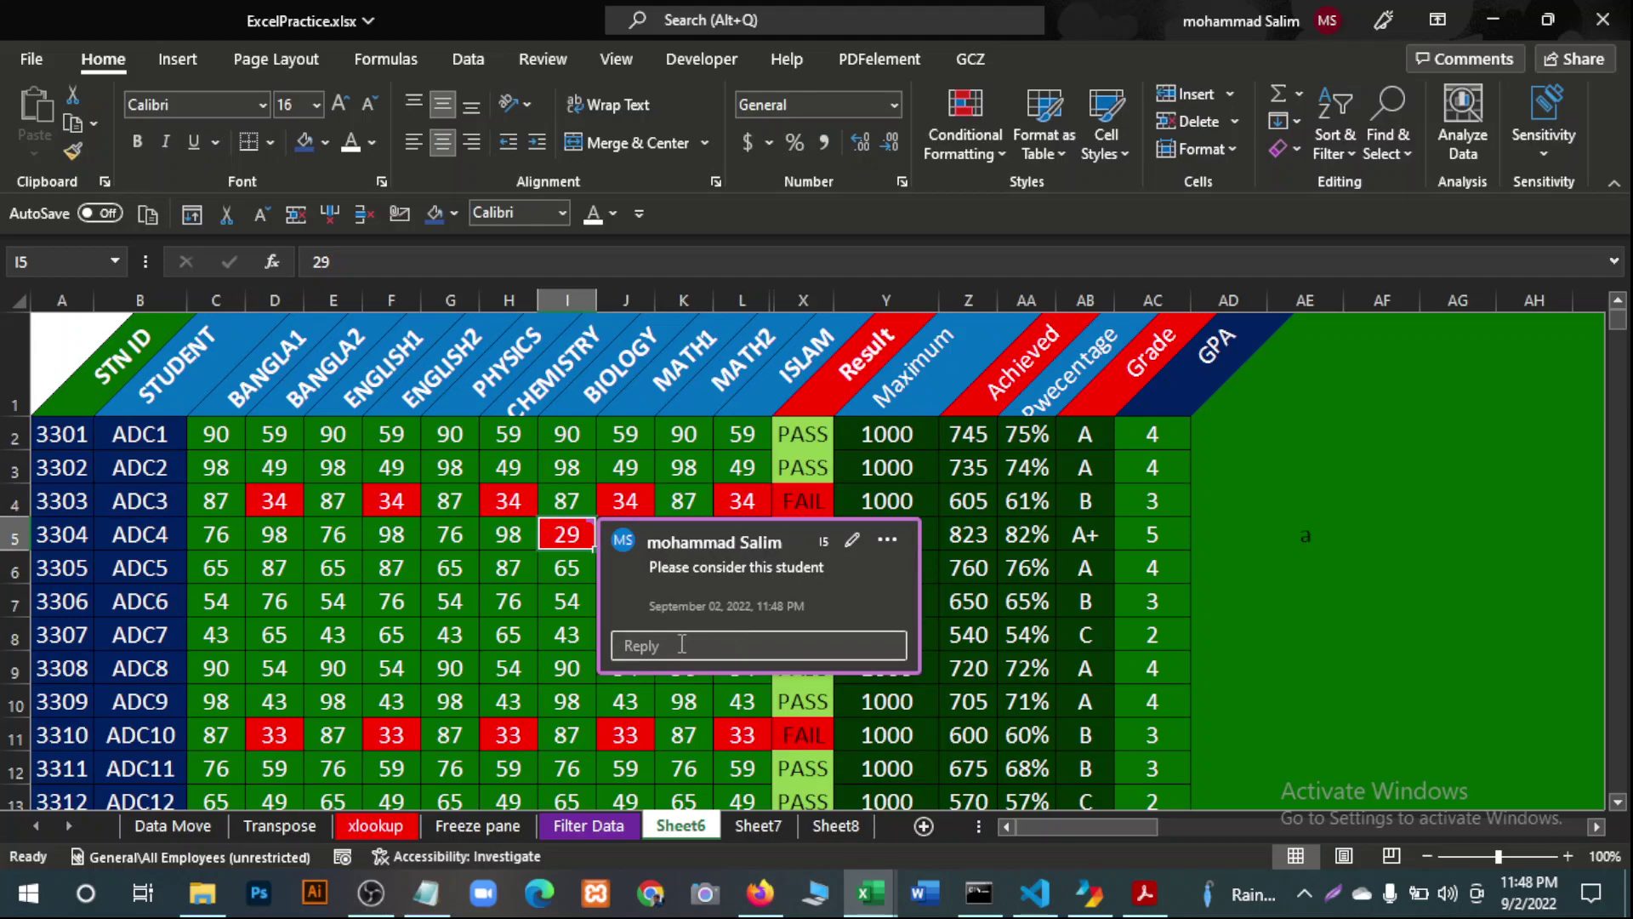
click(1319, 699)
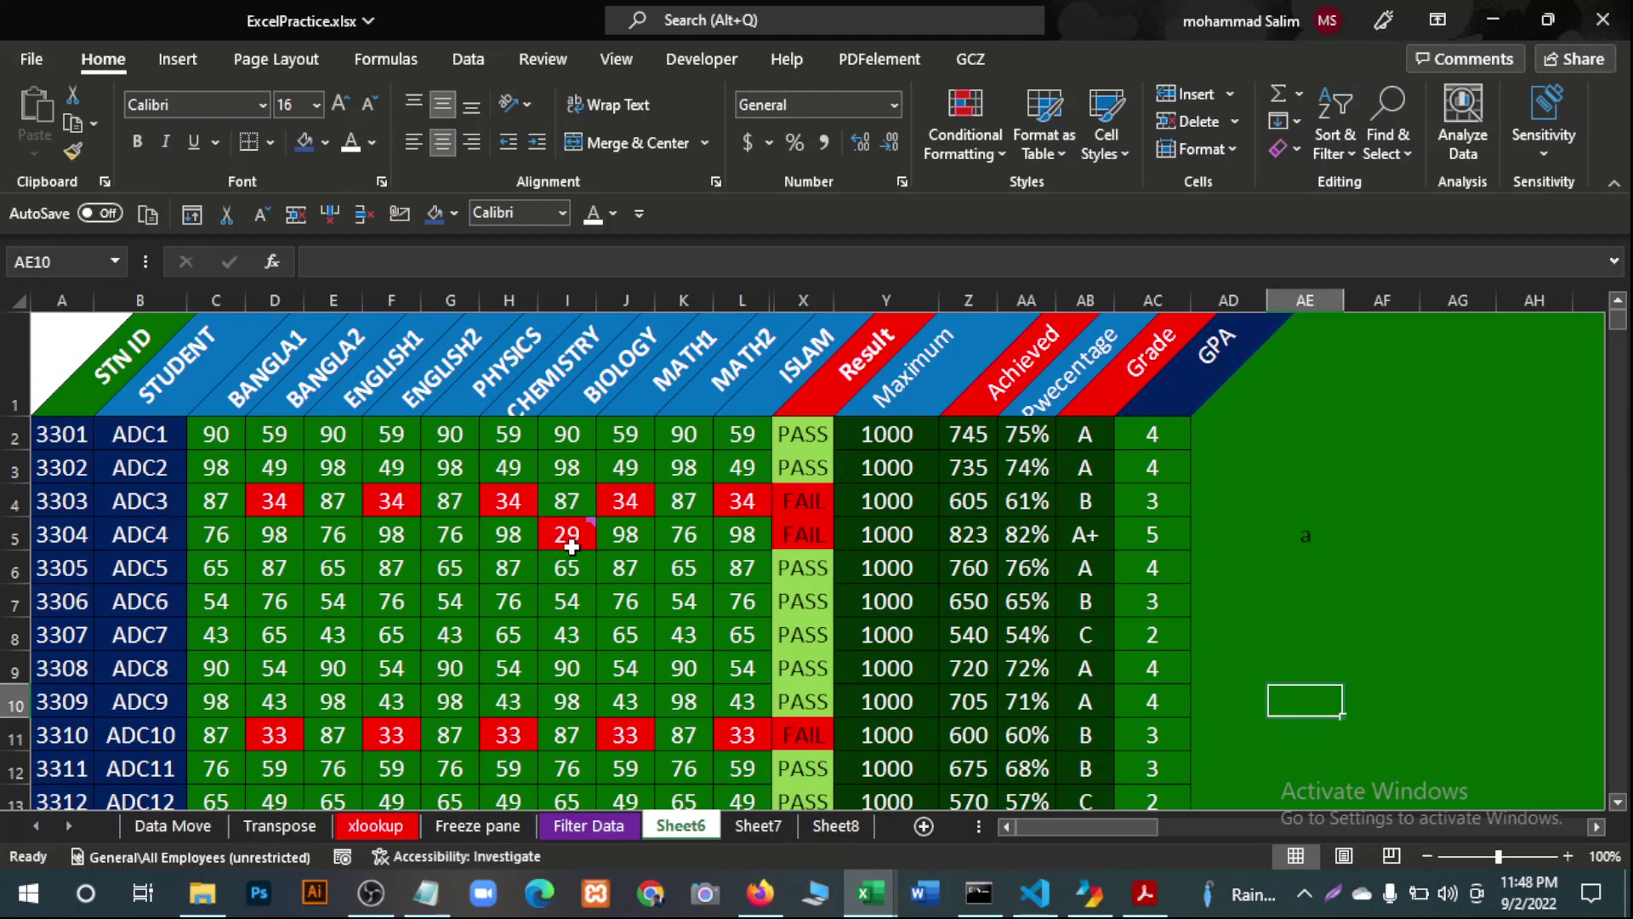
mouse_move(577, 534)
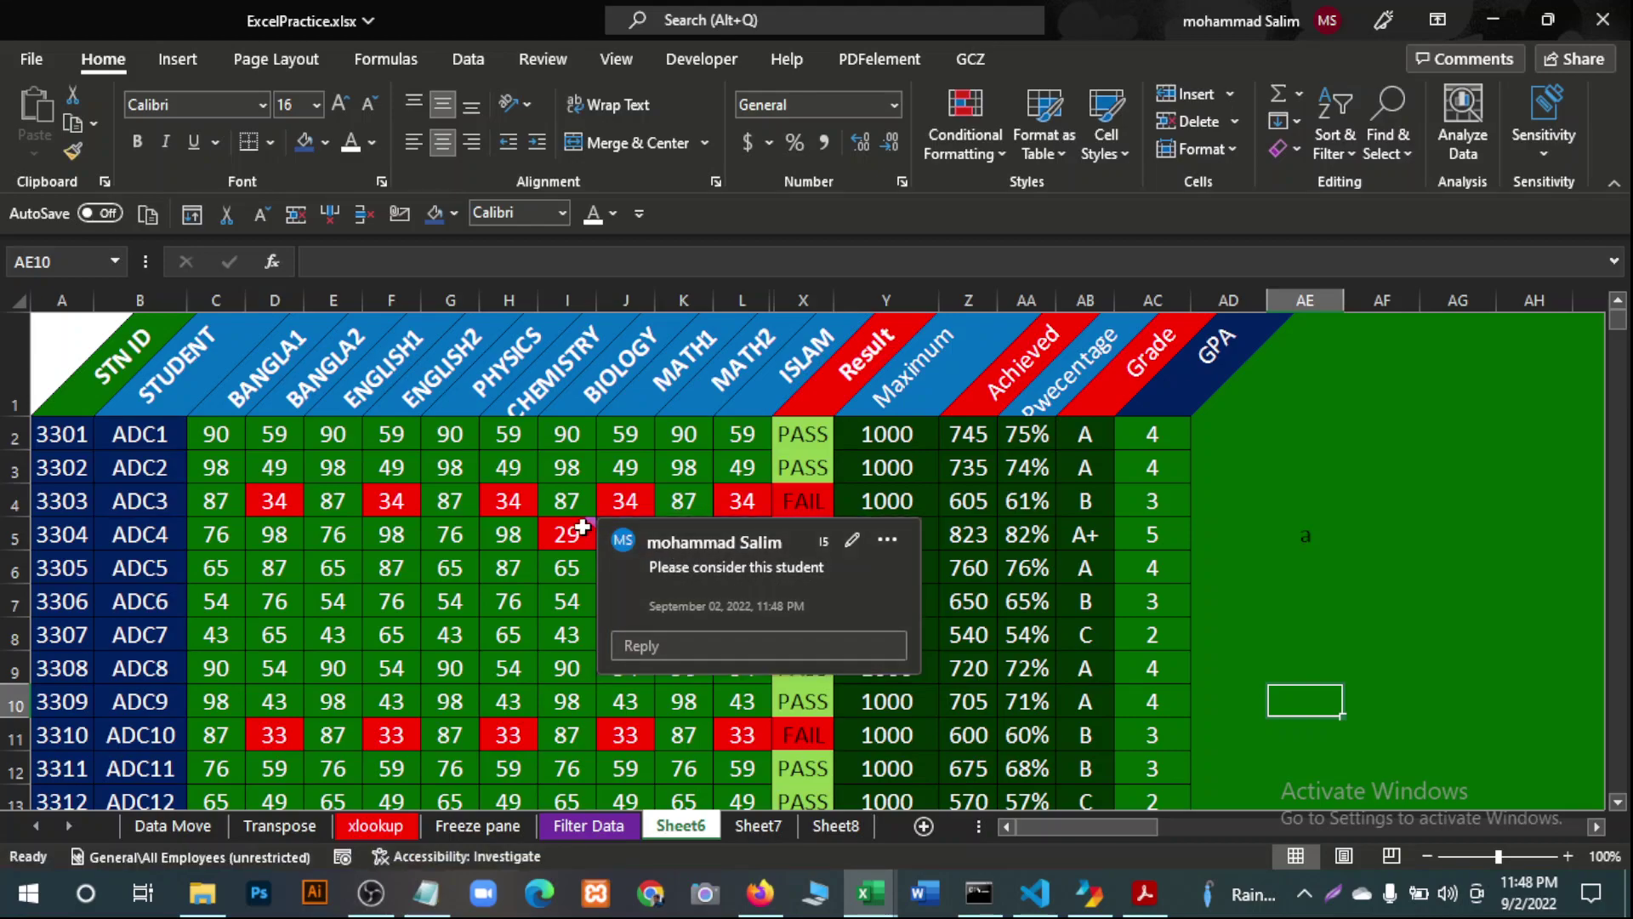
click(567, 634)
key(Left)
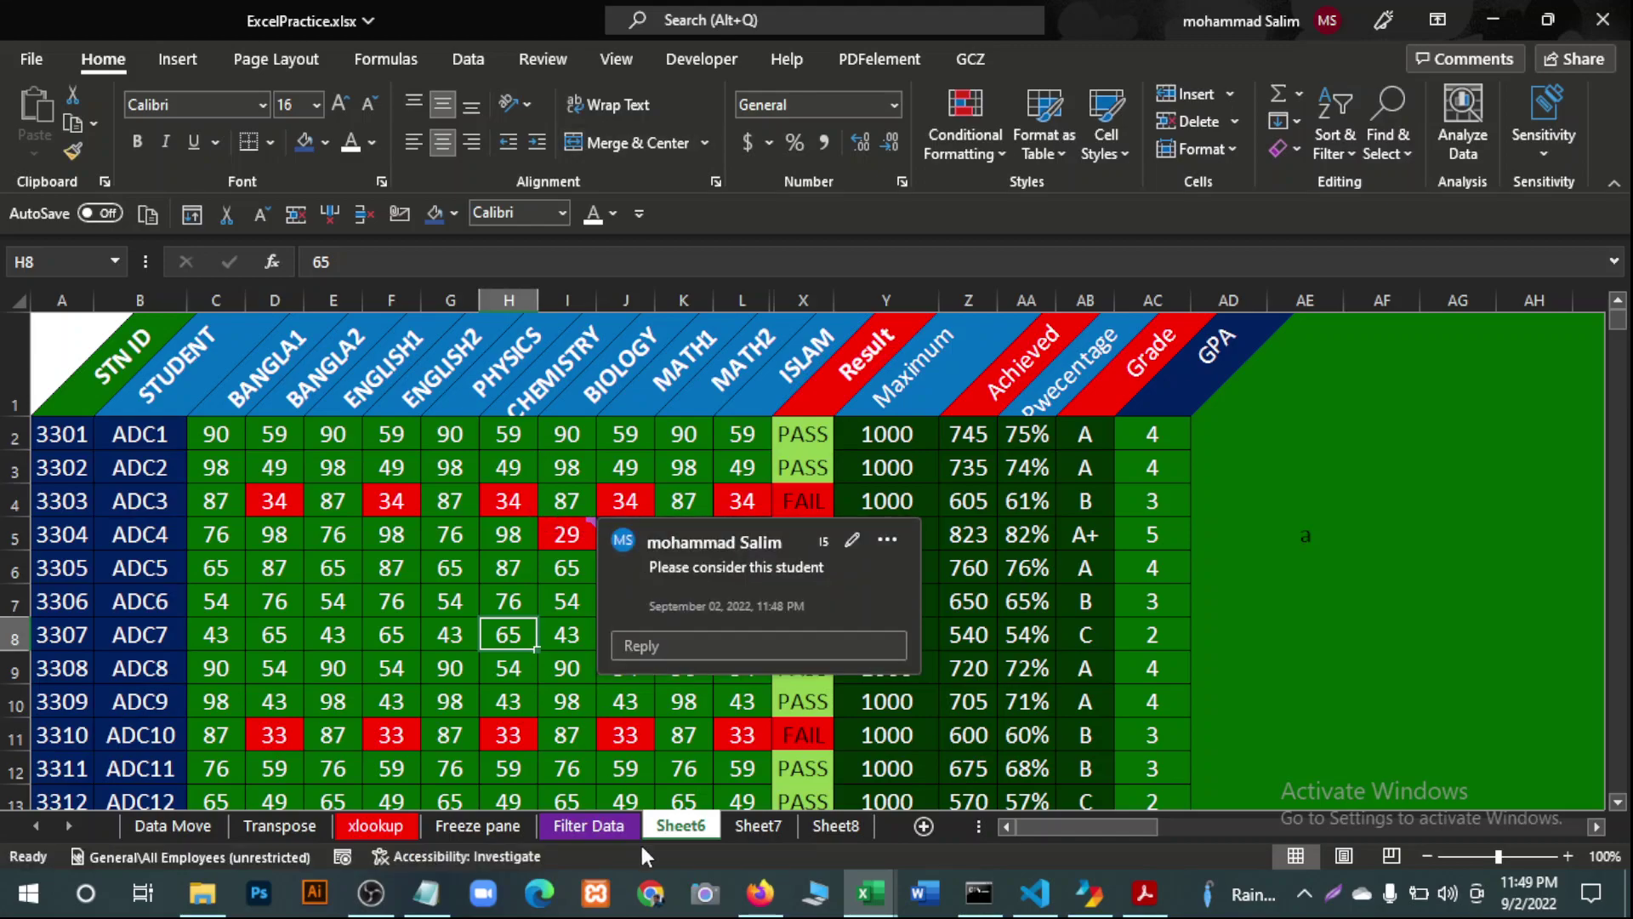
click(1328, 603)
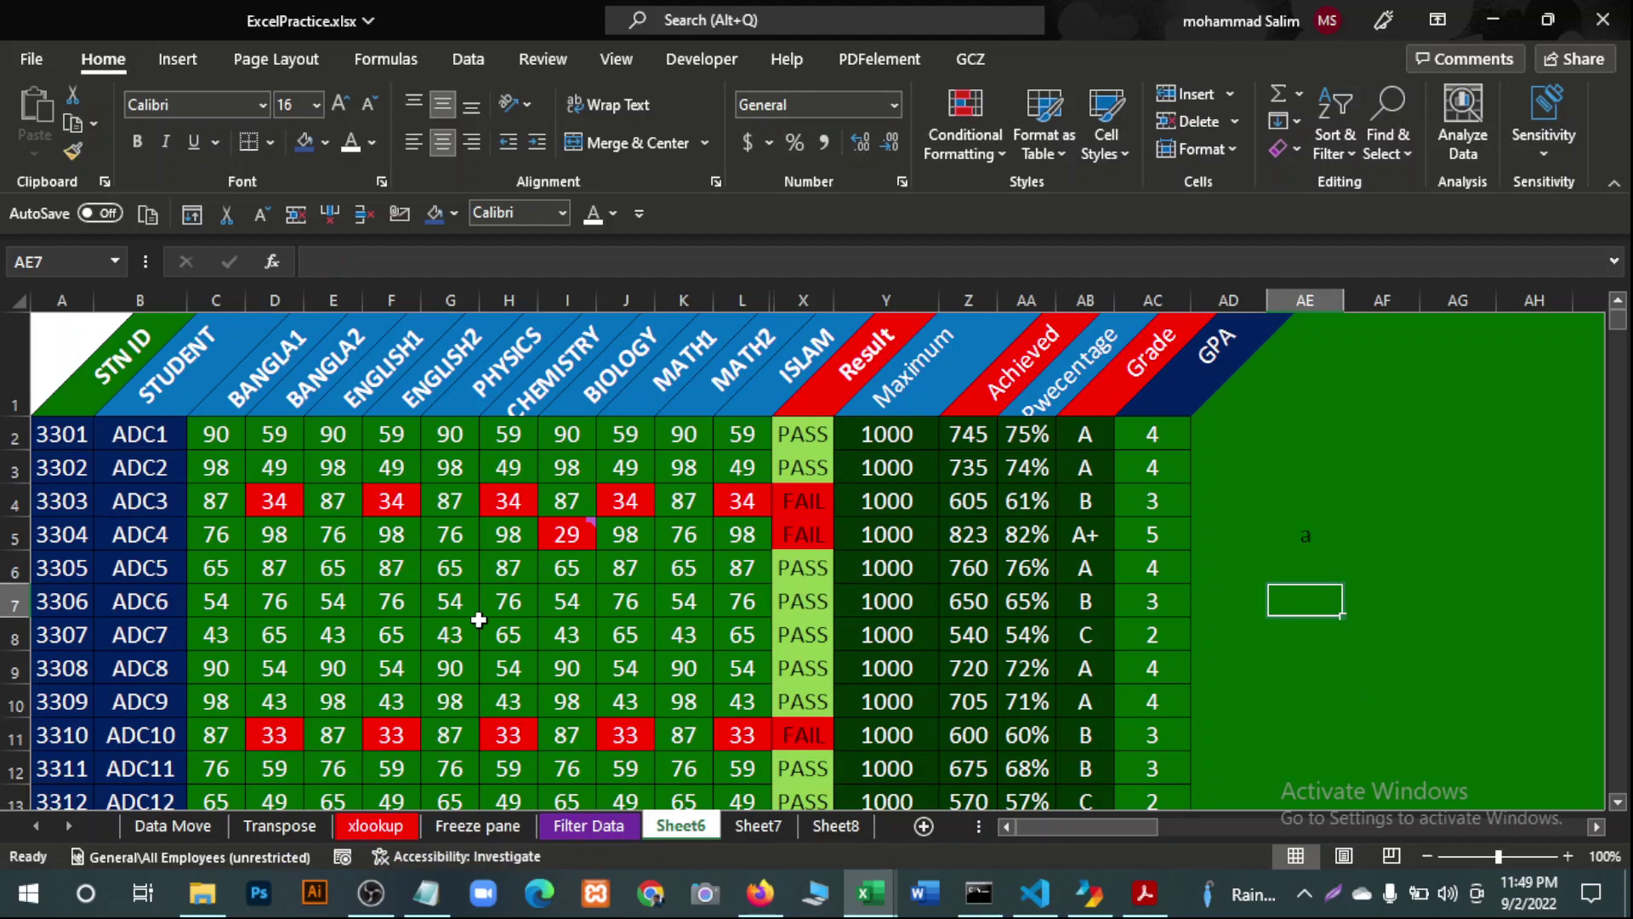
Post the reply "OK we will check" on I5's comment thread and close the card.
right_click(577, 533)
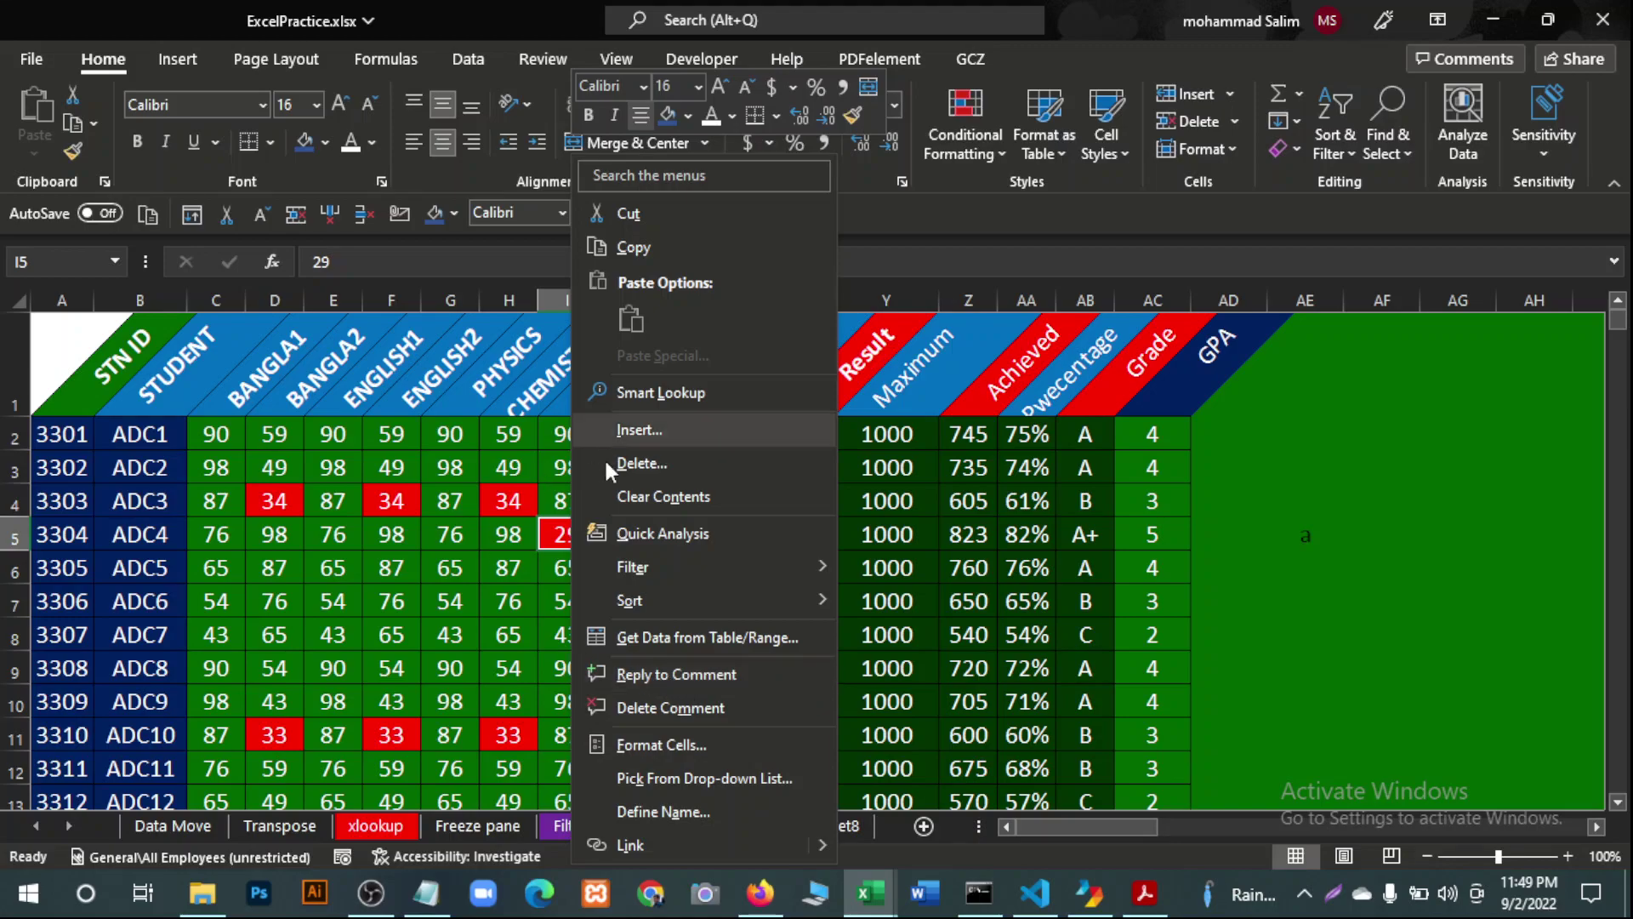
click(653, 673)
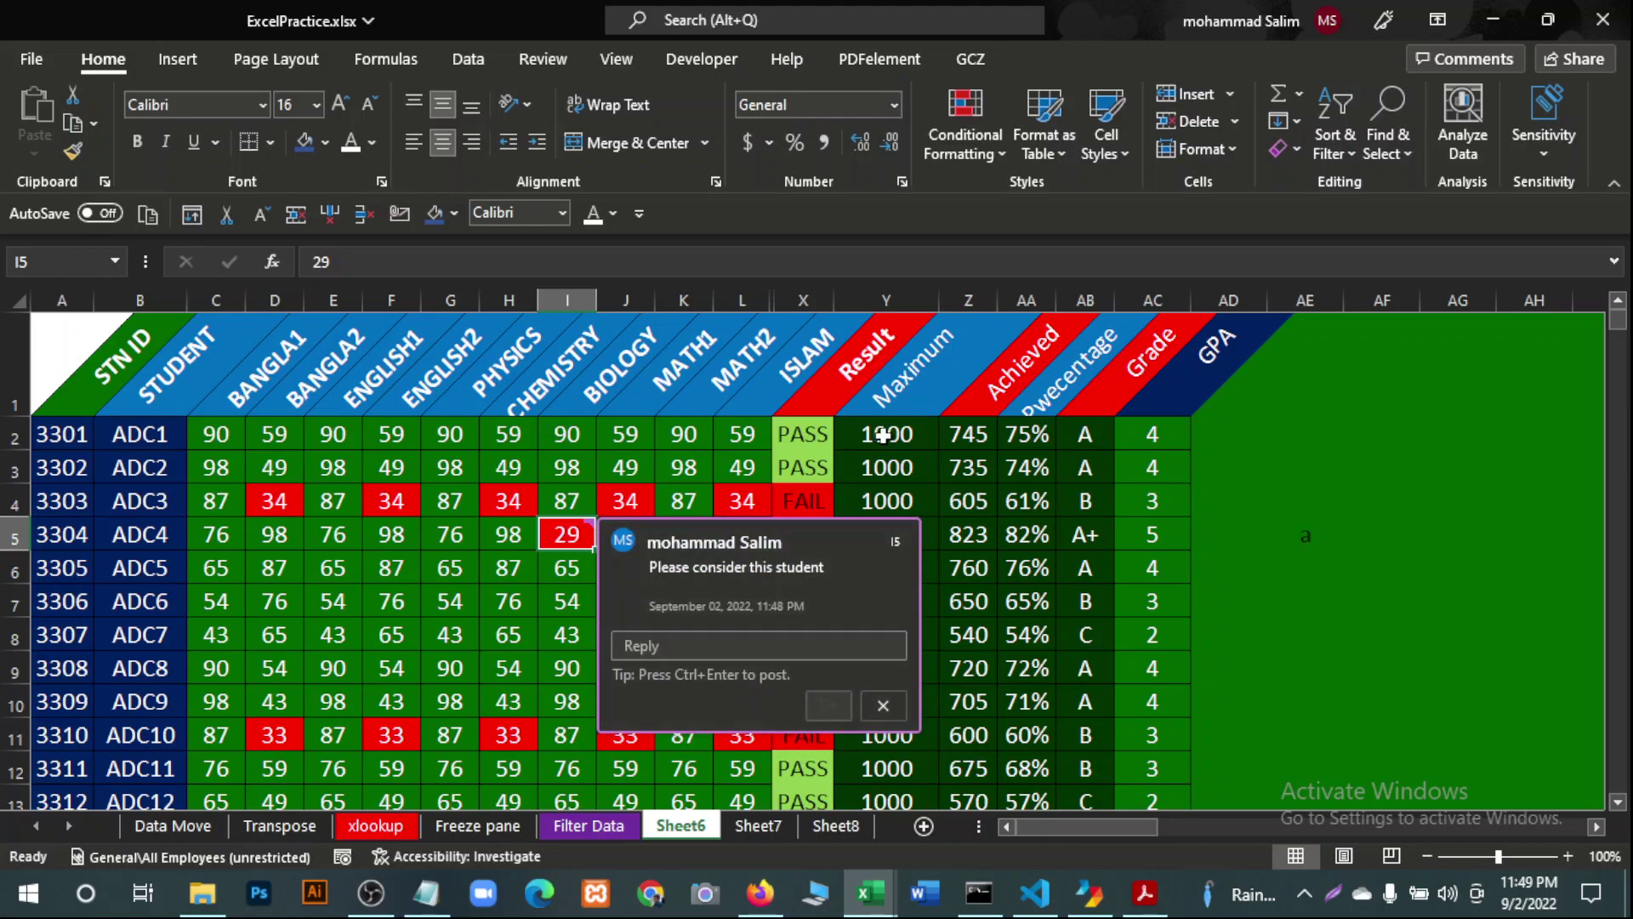
text(o )
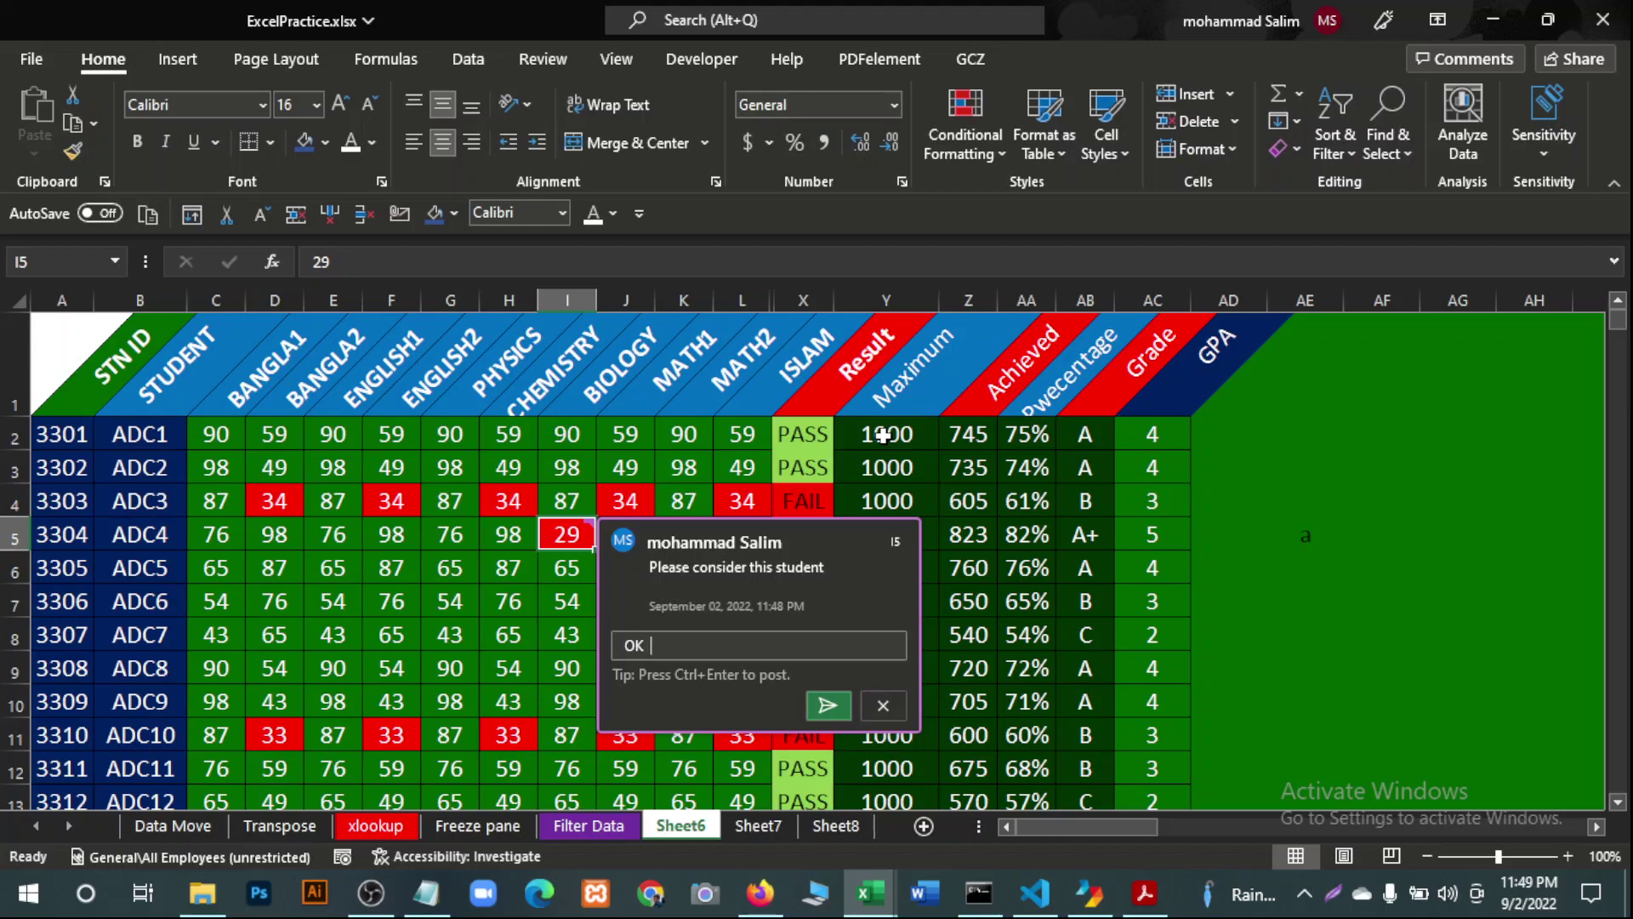
text(e will check)
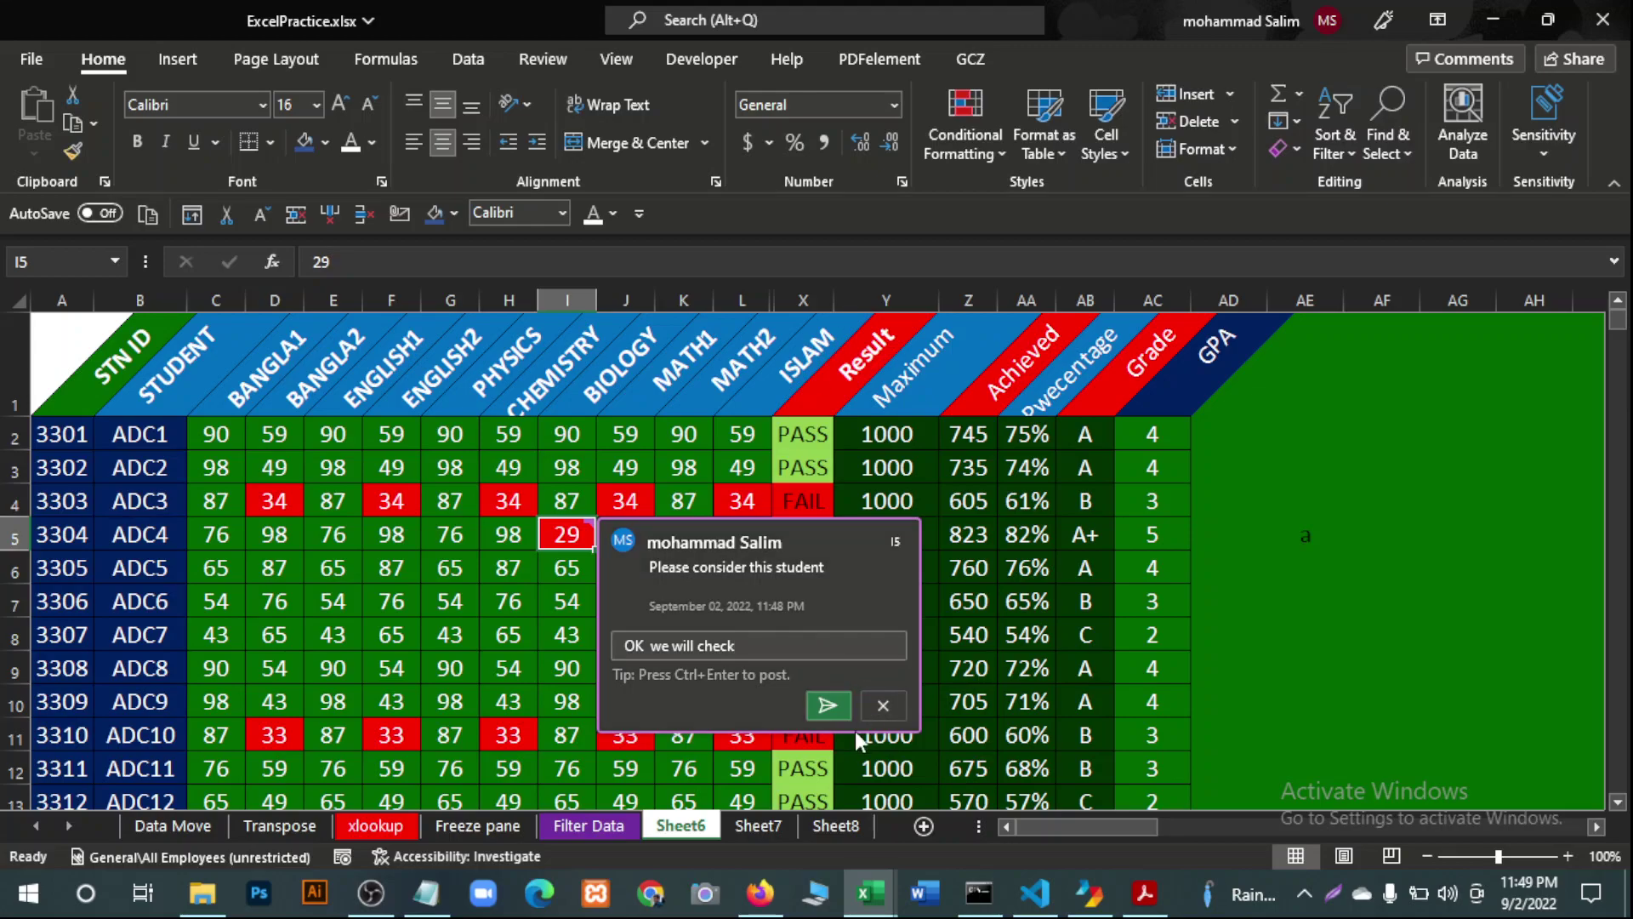
click(828, 706)
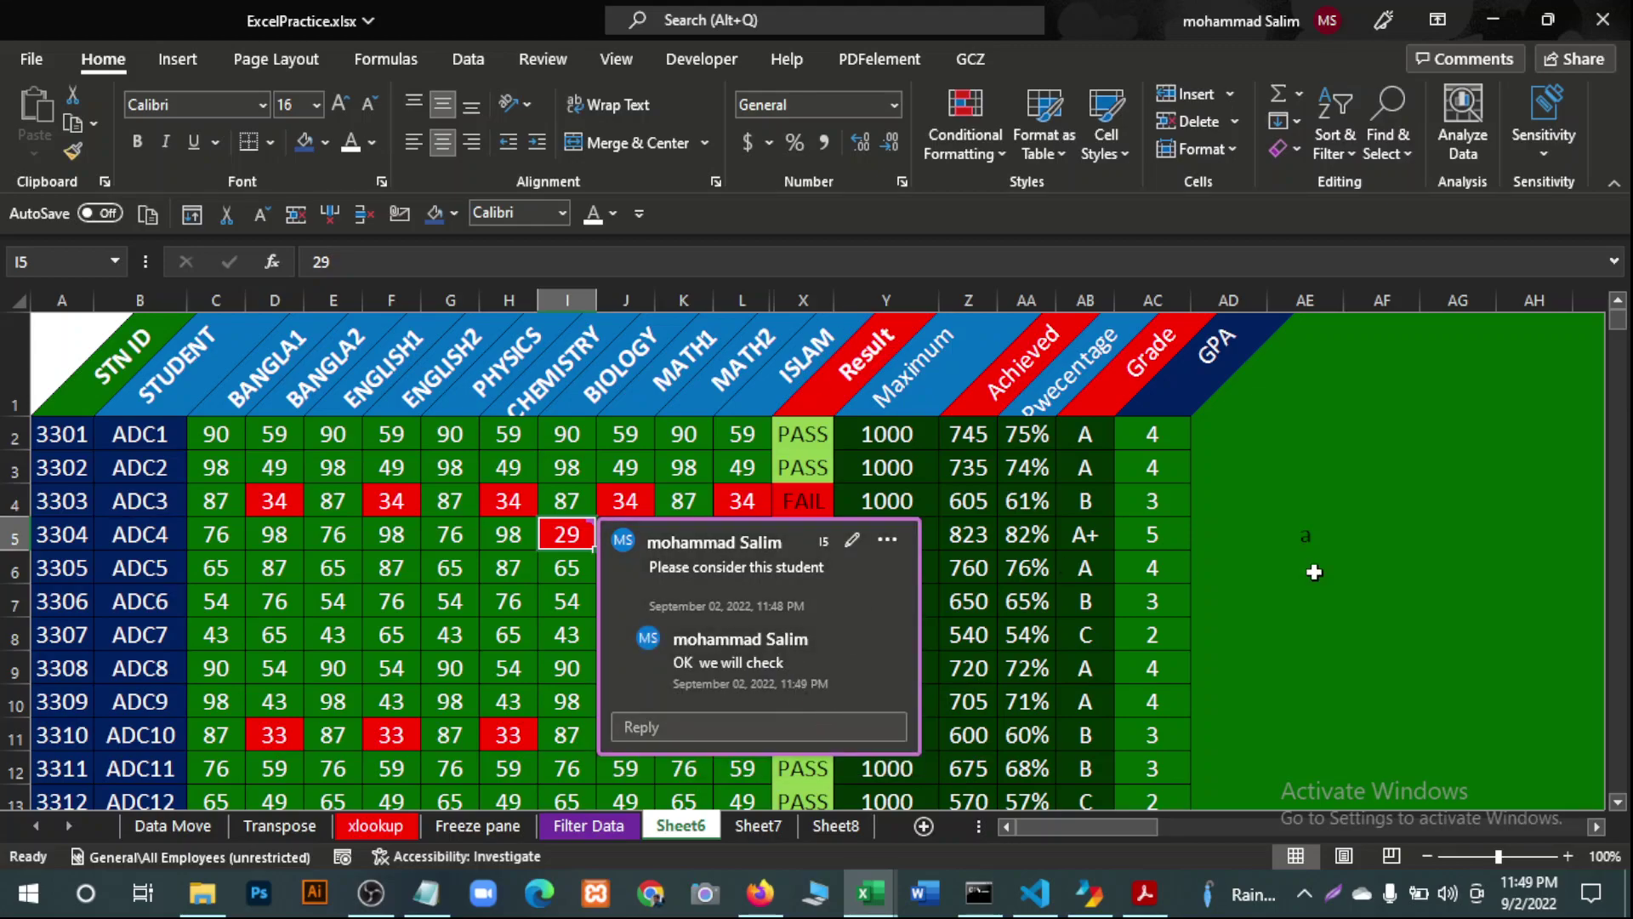
click(1360, 604)
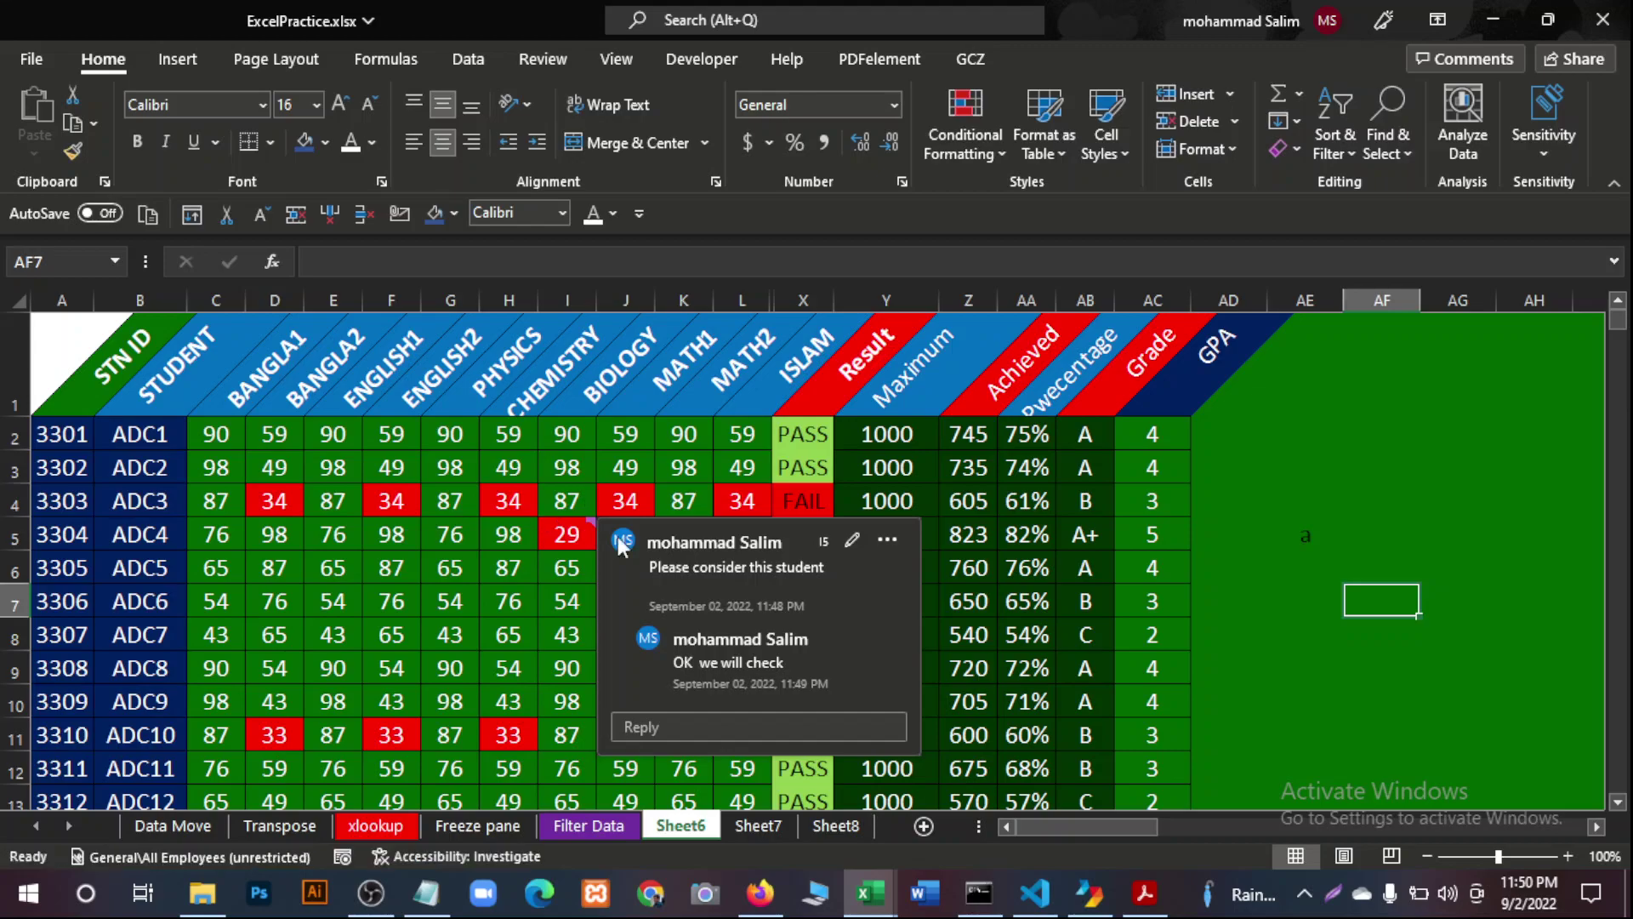
click(1315, 540)
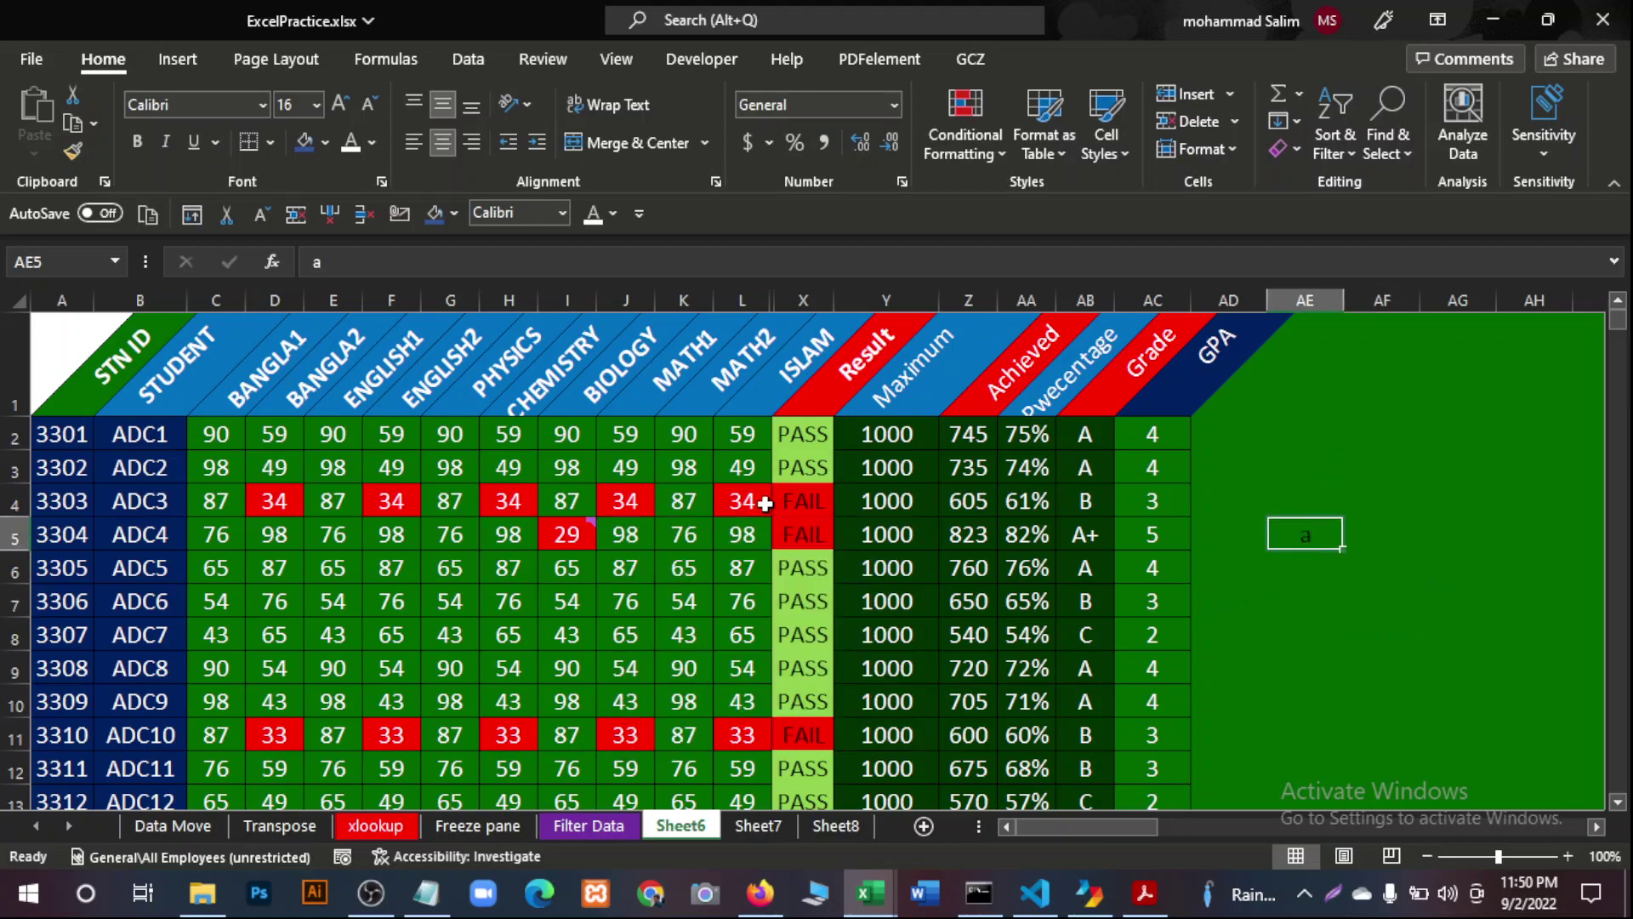
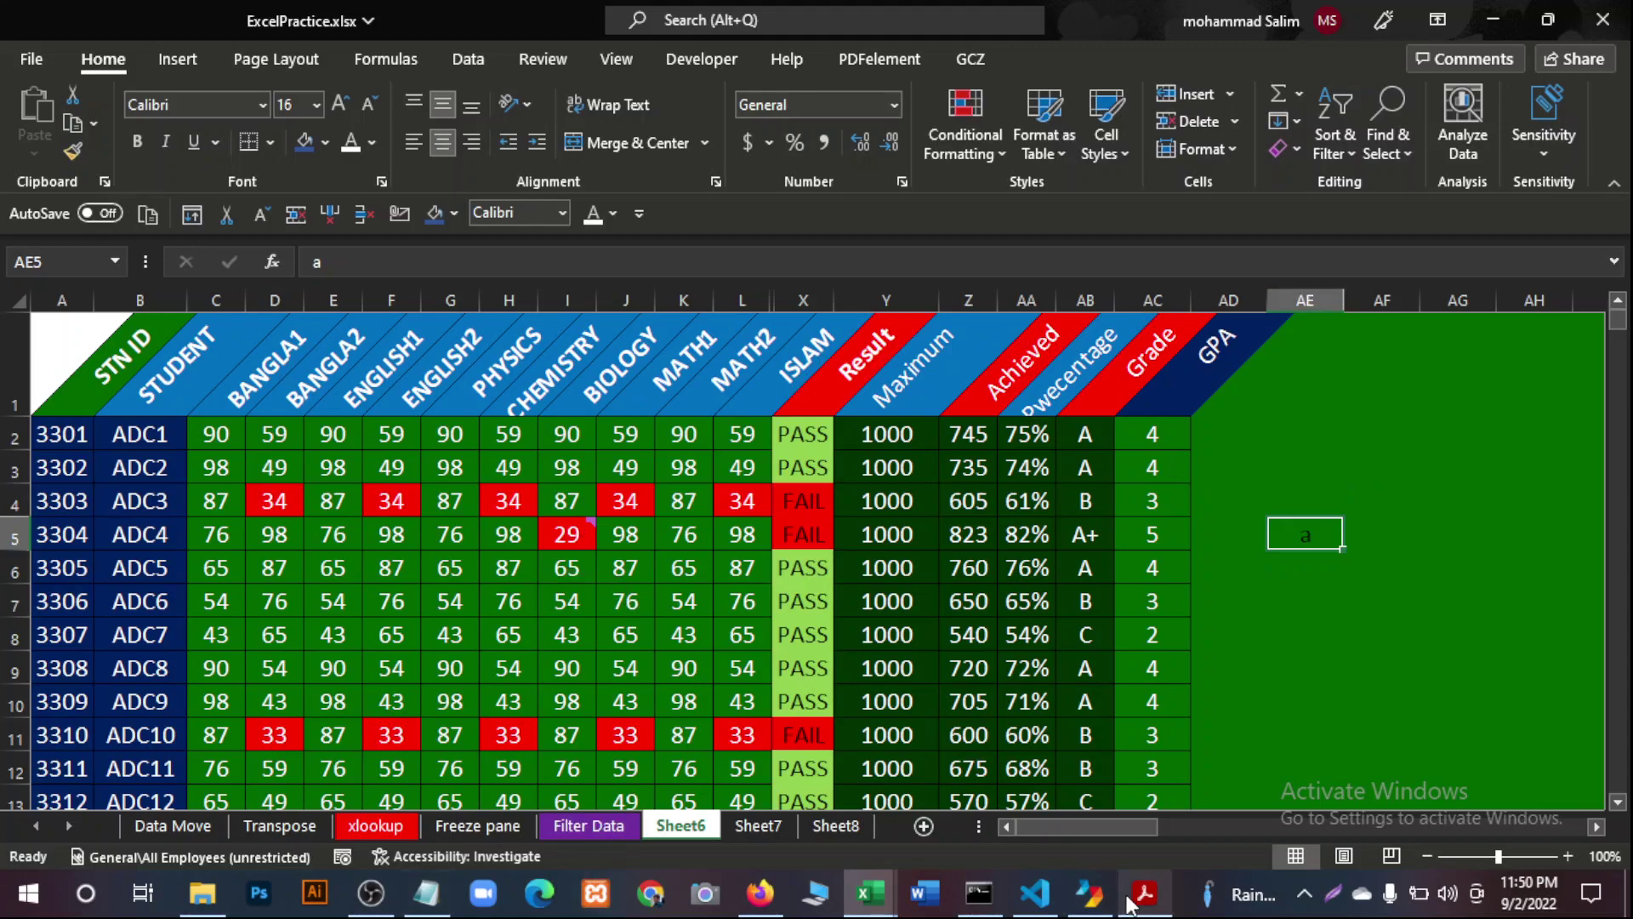
Switch from the student marksheet workbook to the course topic PDF in Adobe Acrobat.
click(1139, 902)
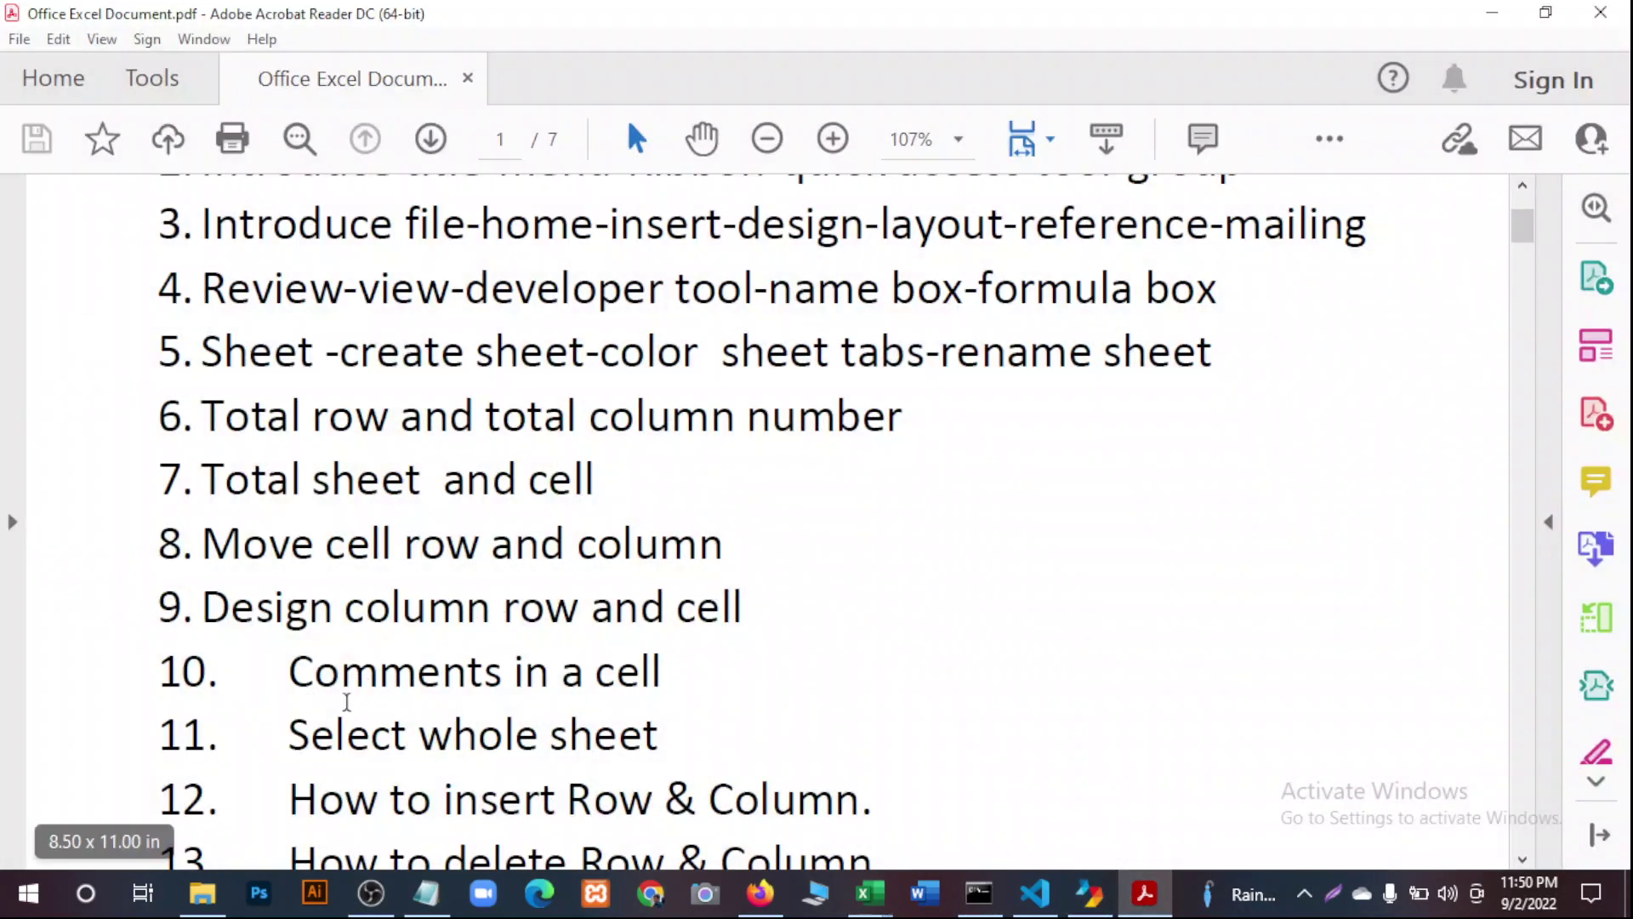
Highlight the first ten topics in the list, then clear the selection.
mouse_move(663, 672)
mouse_down()
mouse_move(76, 335)
mouse_move(62, 227)
mouse_up()
scroll(777, 682, up, 3)
scroll(1037, 612, down, 2)
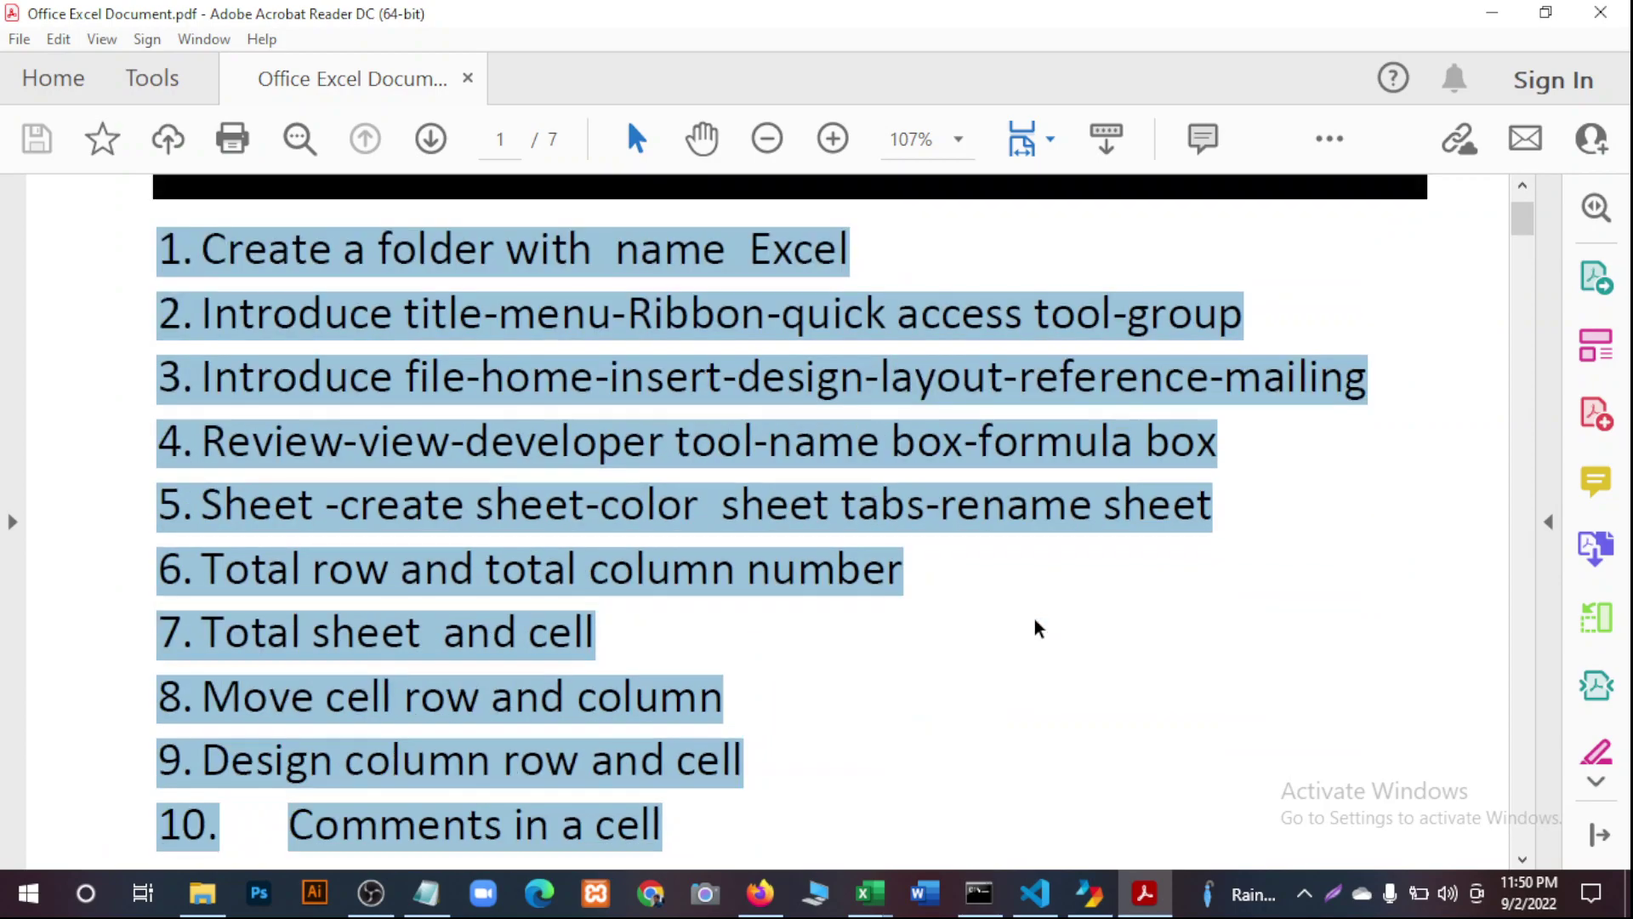
scroll(1035, 627, down, 4)
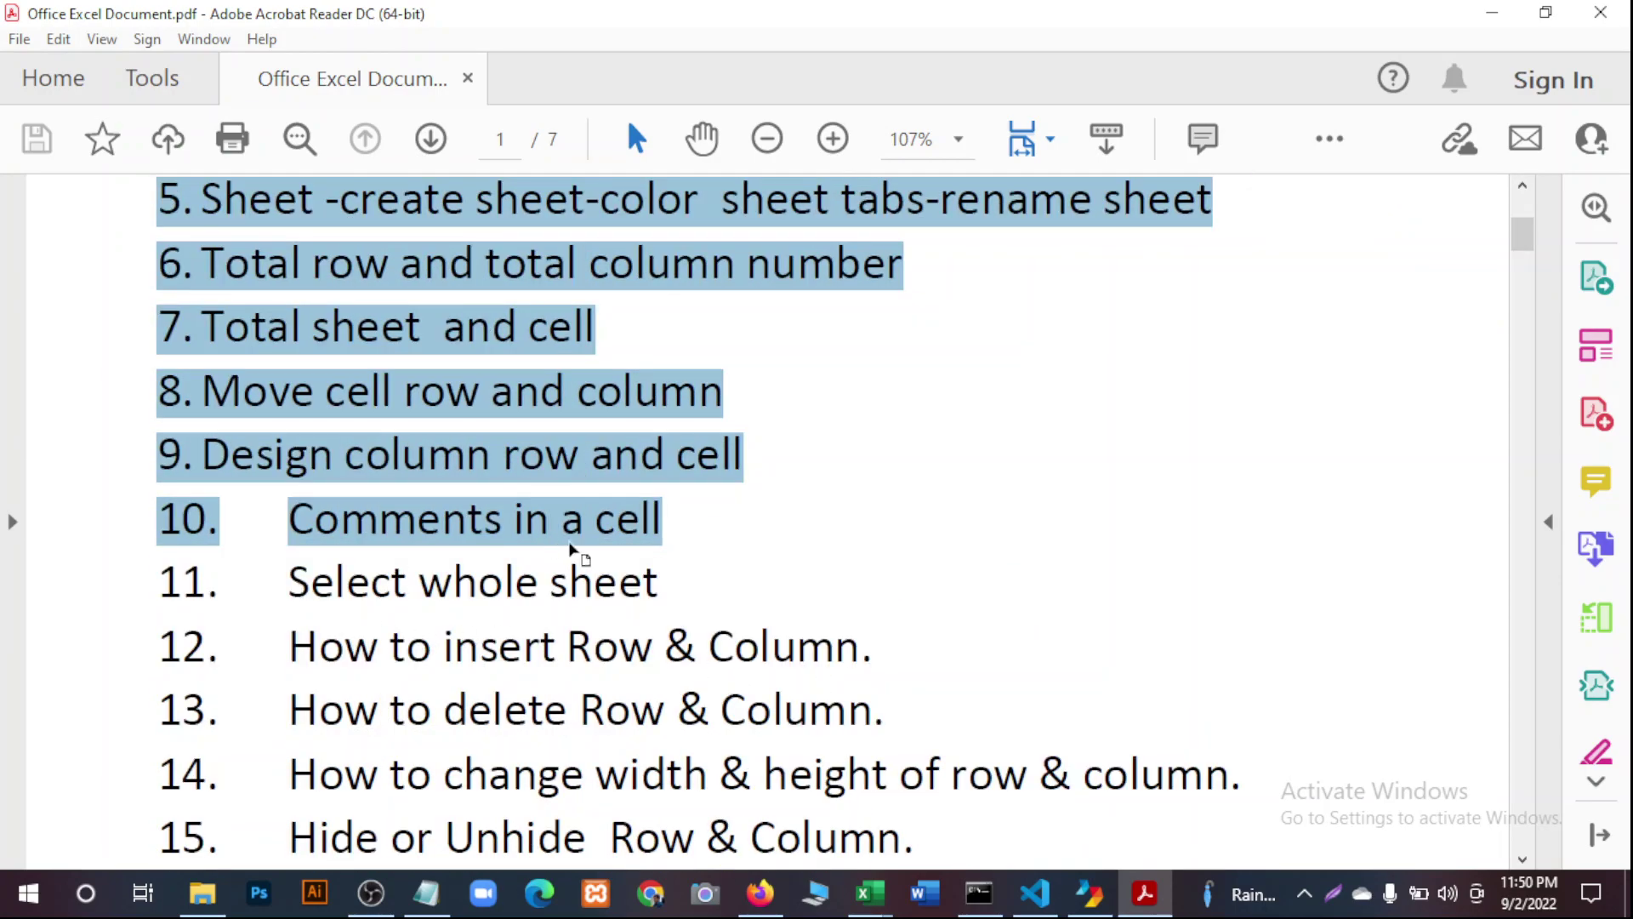
click(706, 534)
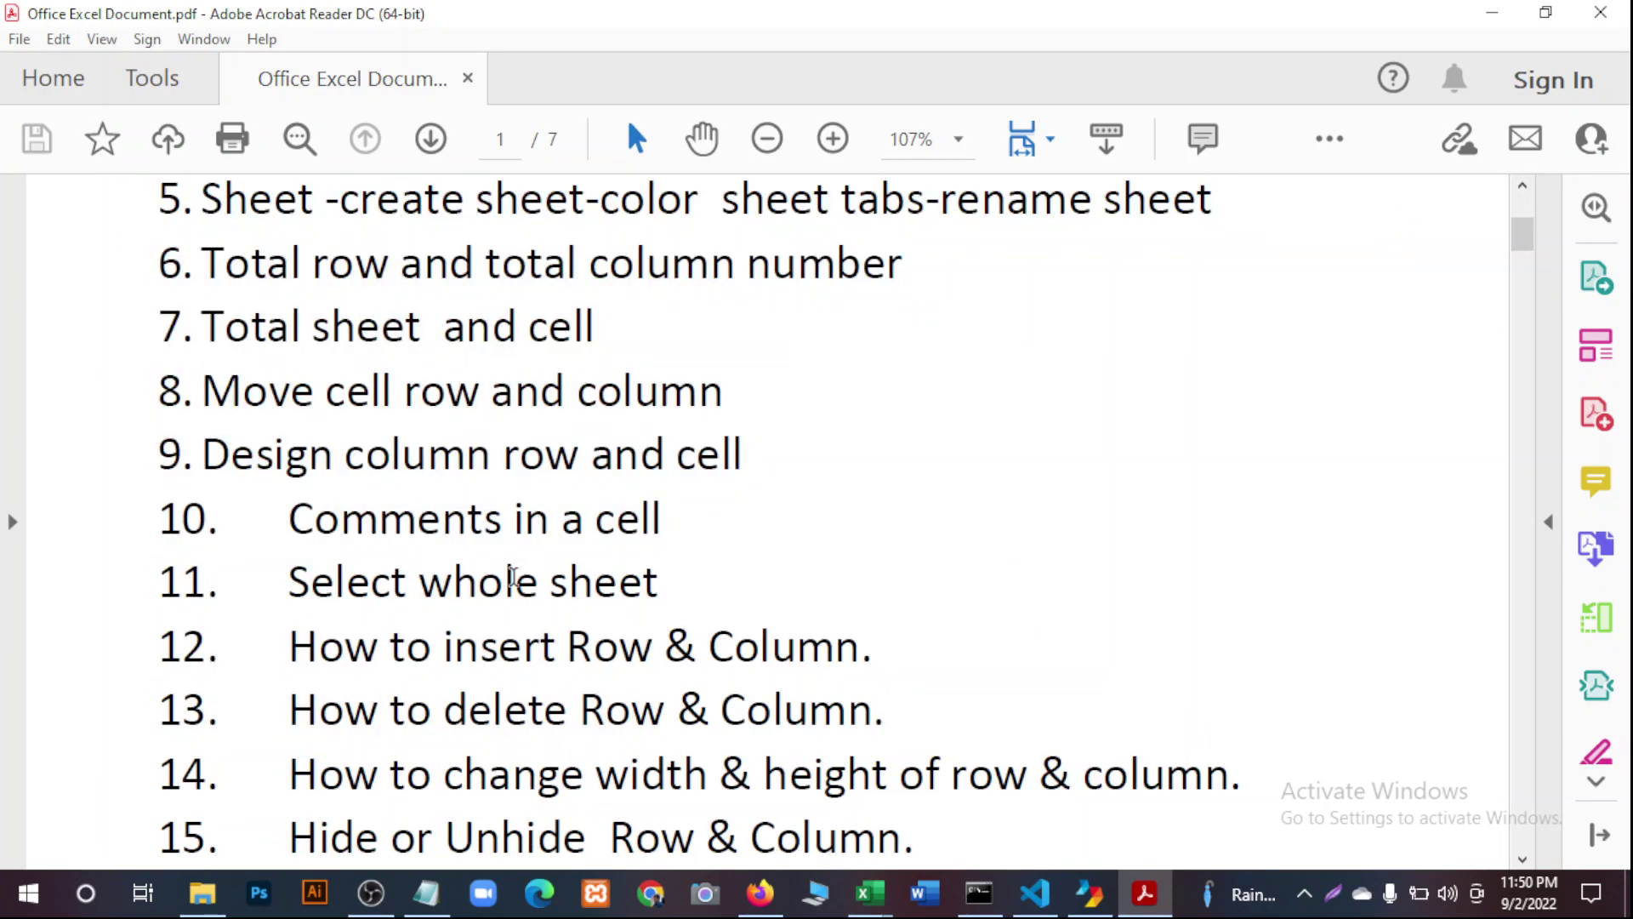
Scroll down through all pages of the Excel course topic list.
scroll(523, 591, down, 10)
scroll(528, 579, down, 8)
scroll(532, 595, down, 15)
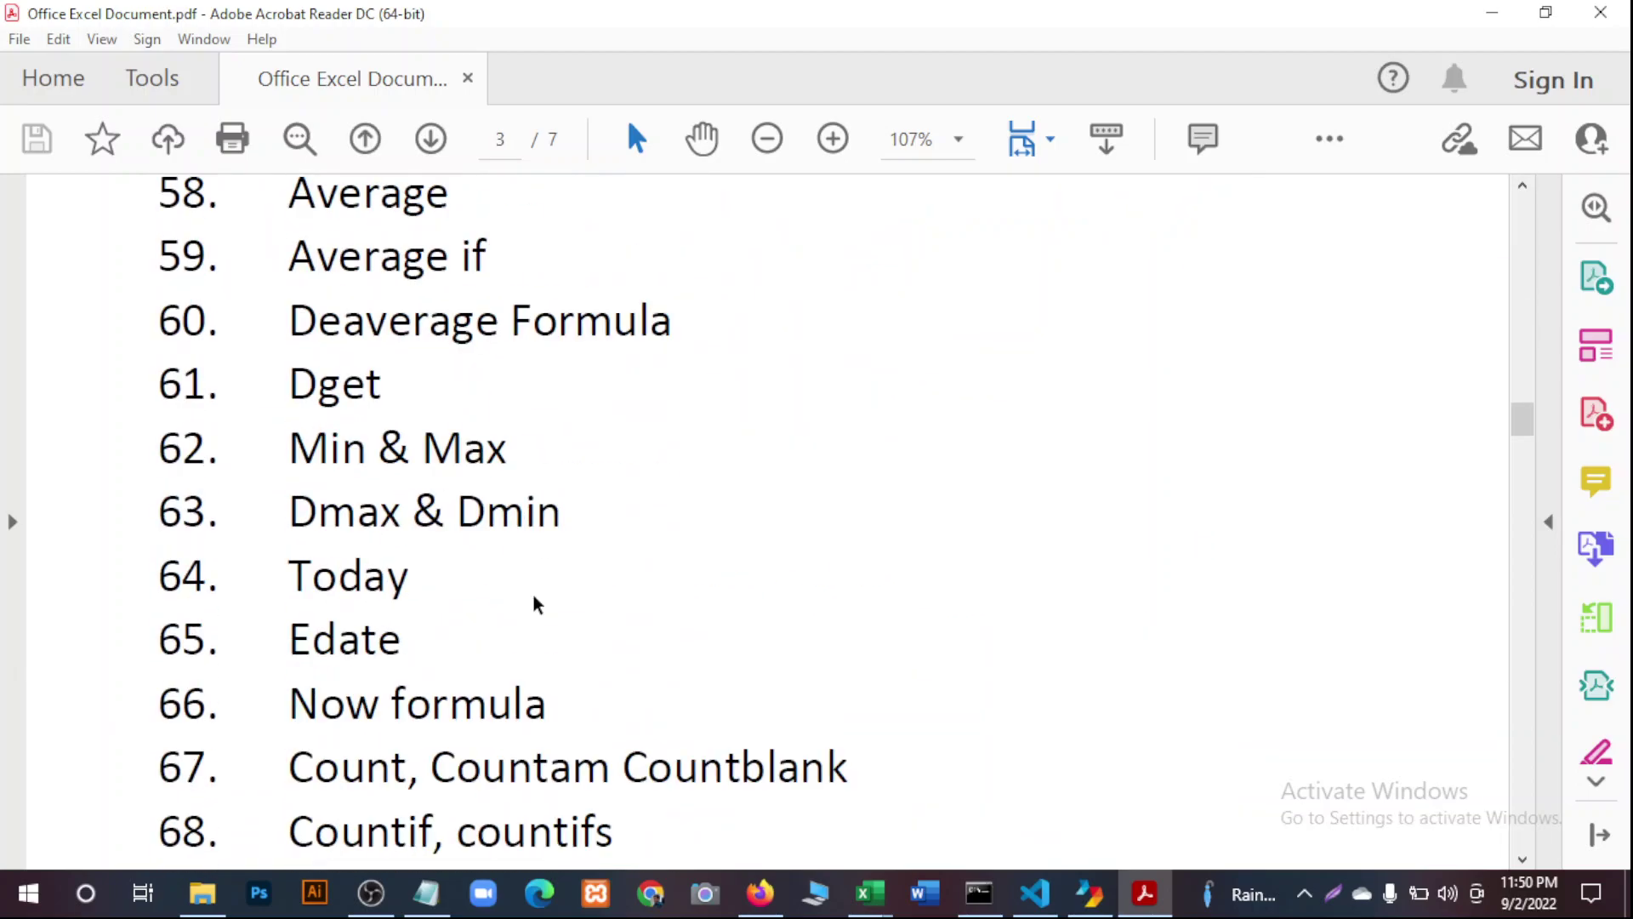
scroll(536, 606, down, 10)
scroll(534, 612, down, 10)
scroll(533, 613, down, 10)
scroll(532, 616, down, 20)
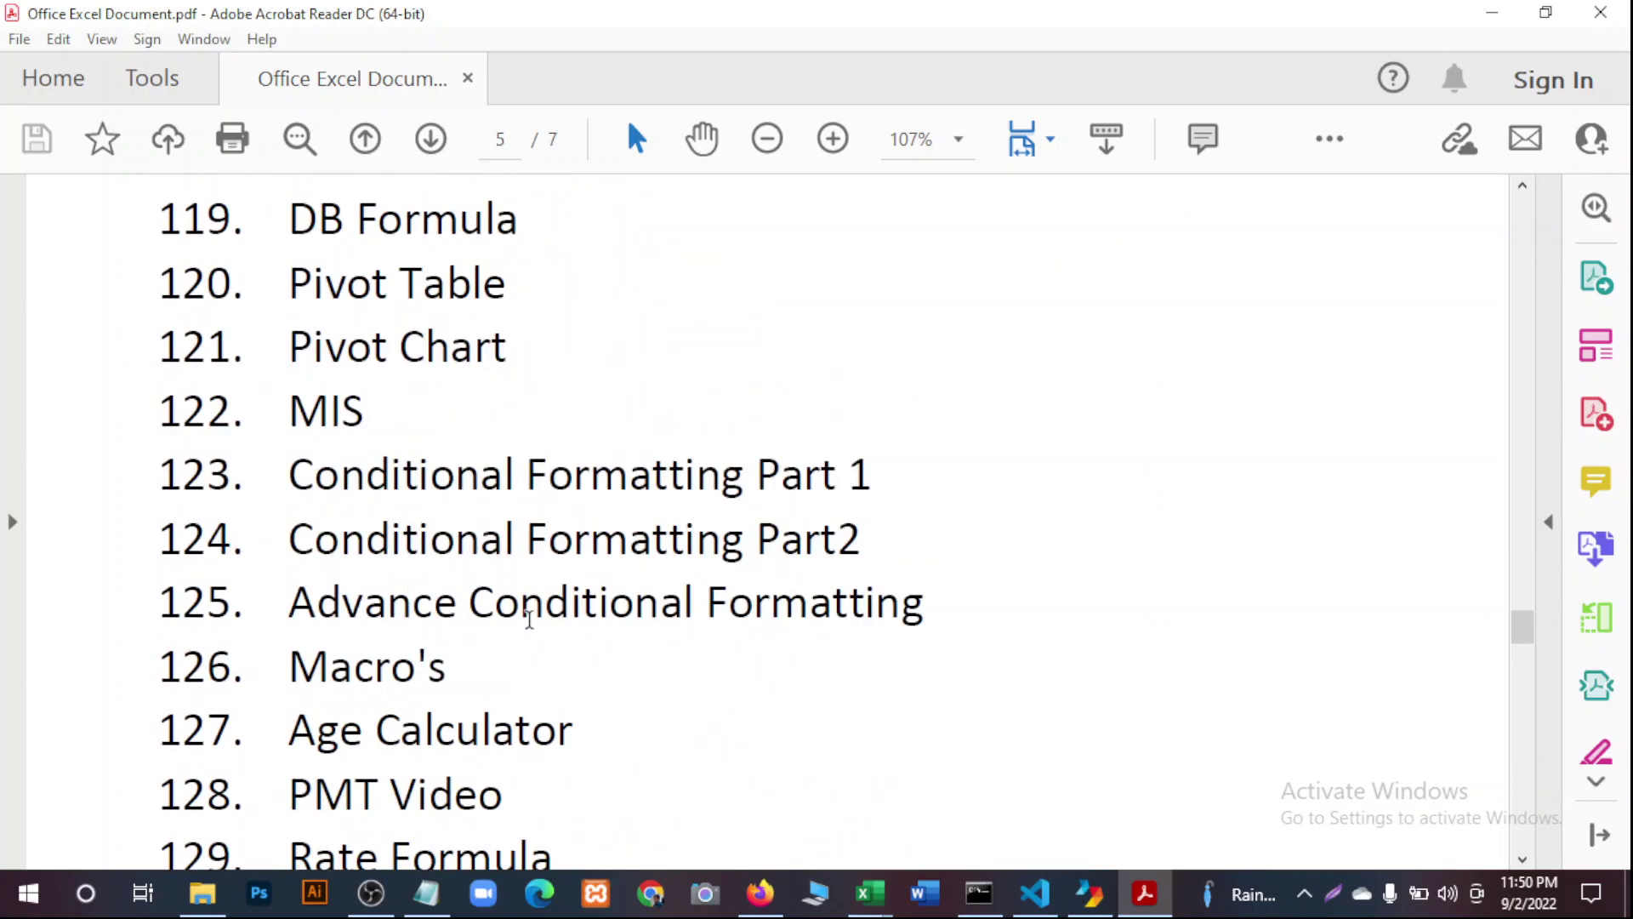
scroll(528, 621, down, 10)
scroll(525, 629, down, 10)
scroll(530, 638, down, 15)
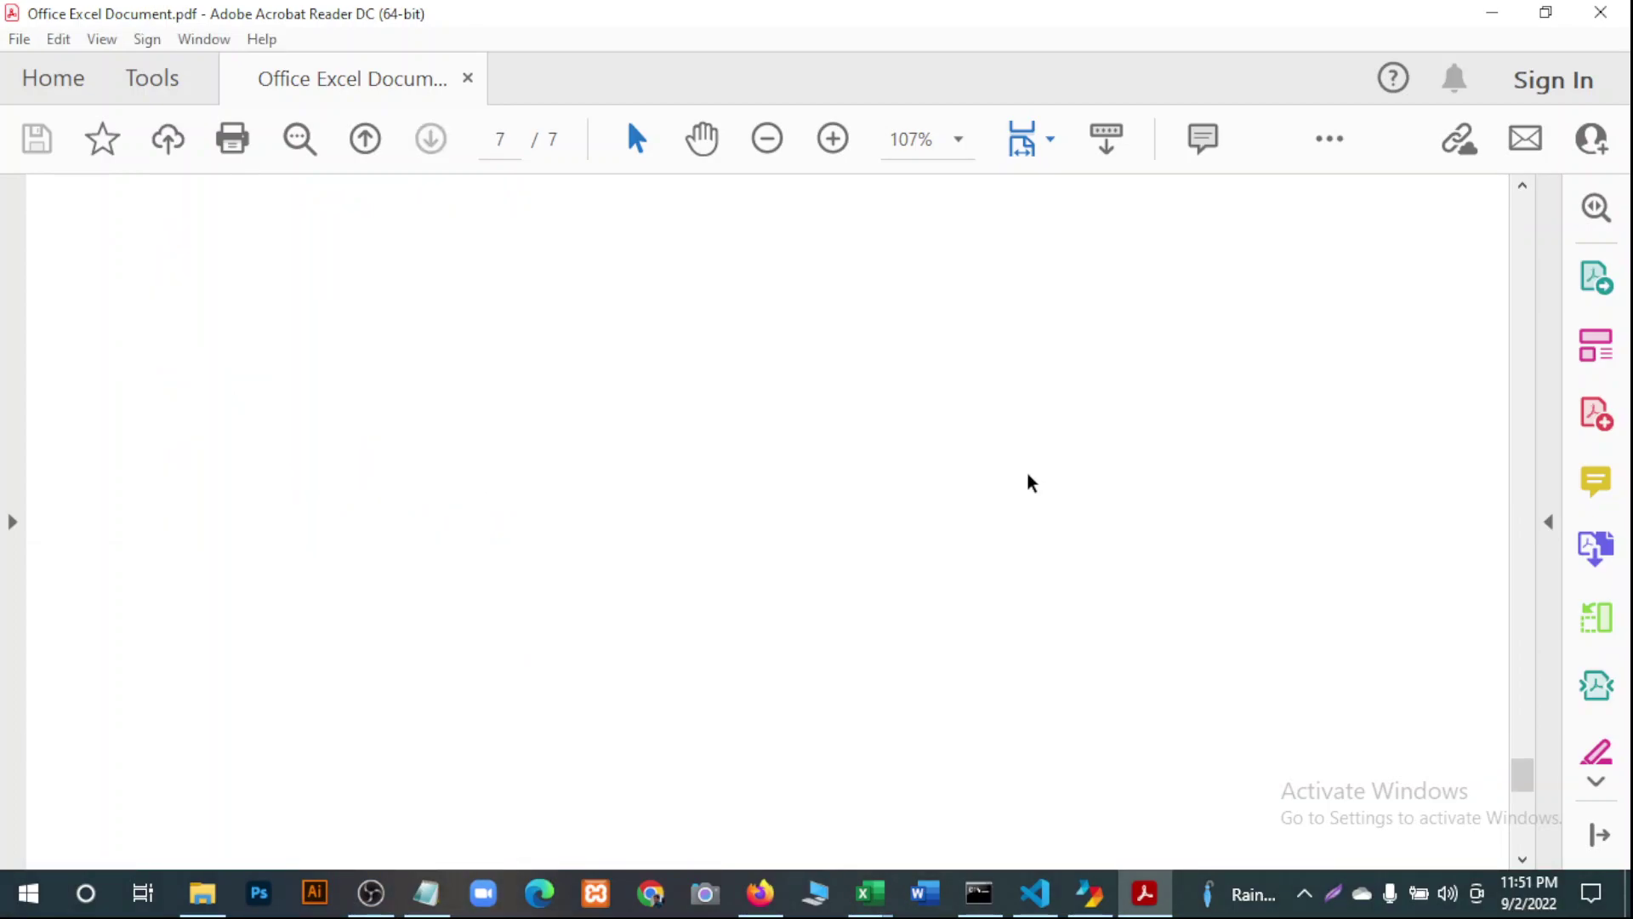
scroll(1026, 482, up, 5)
scroll(1021, 483, up, 15)
scroll(1014, 485, up, 13)
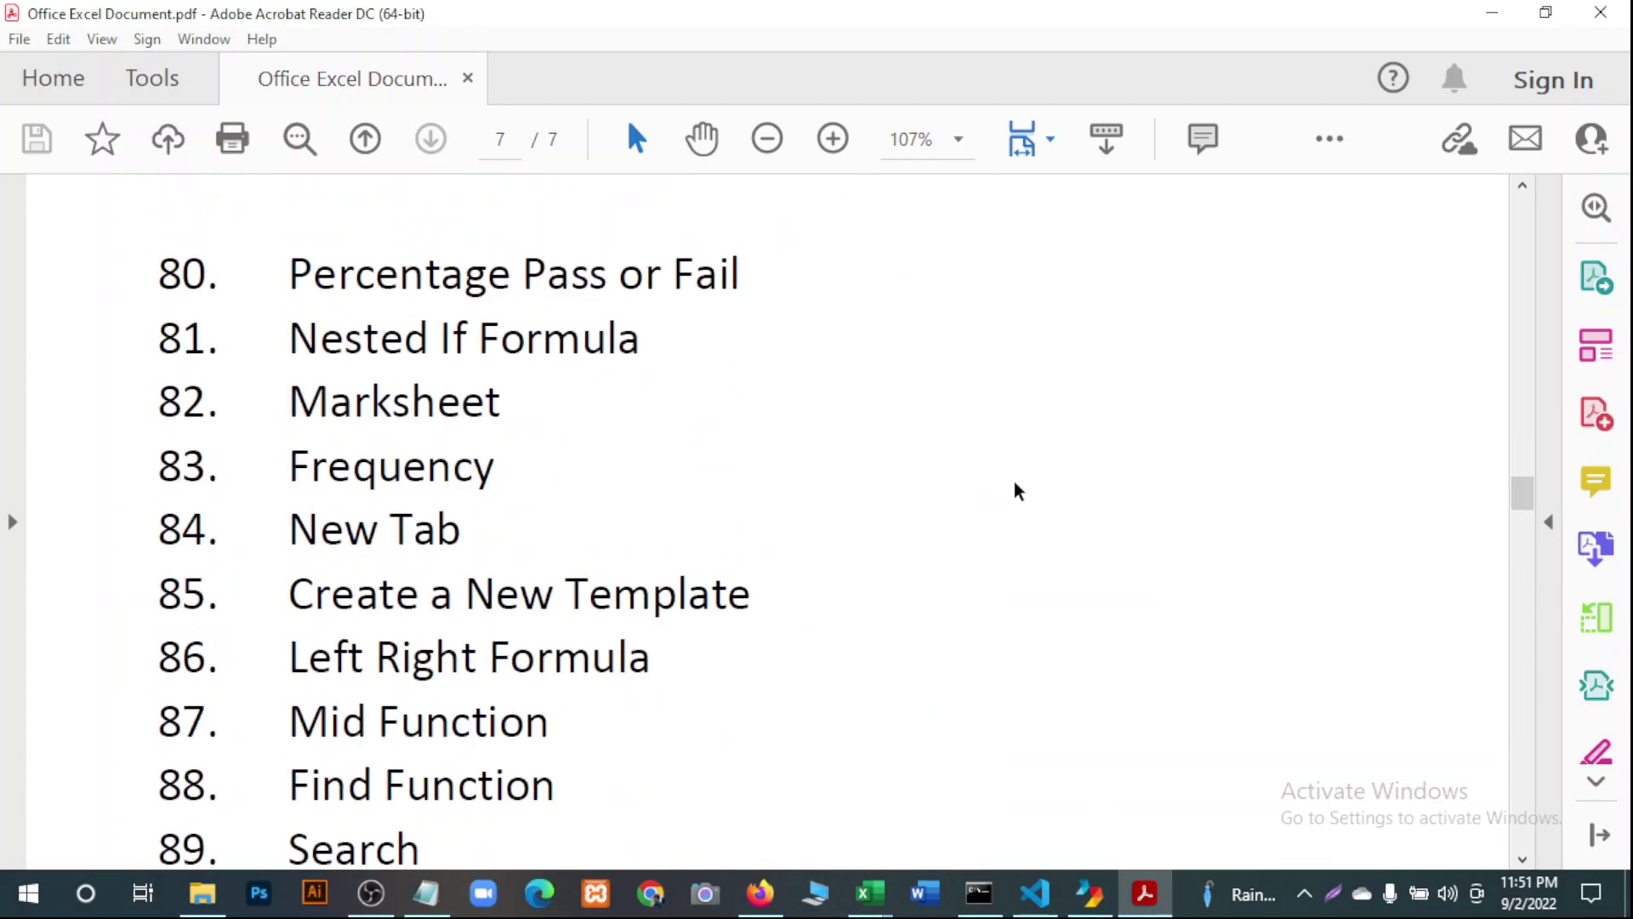
scroll(1008, 486, down, 2)
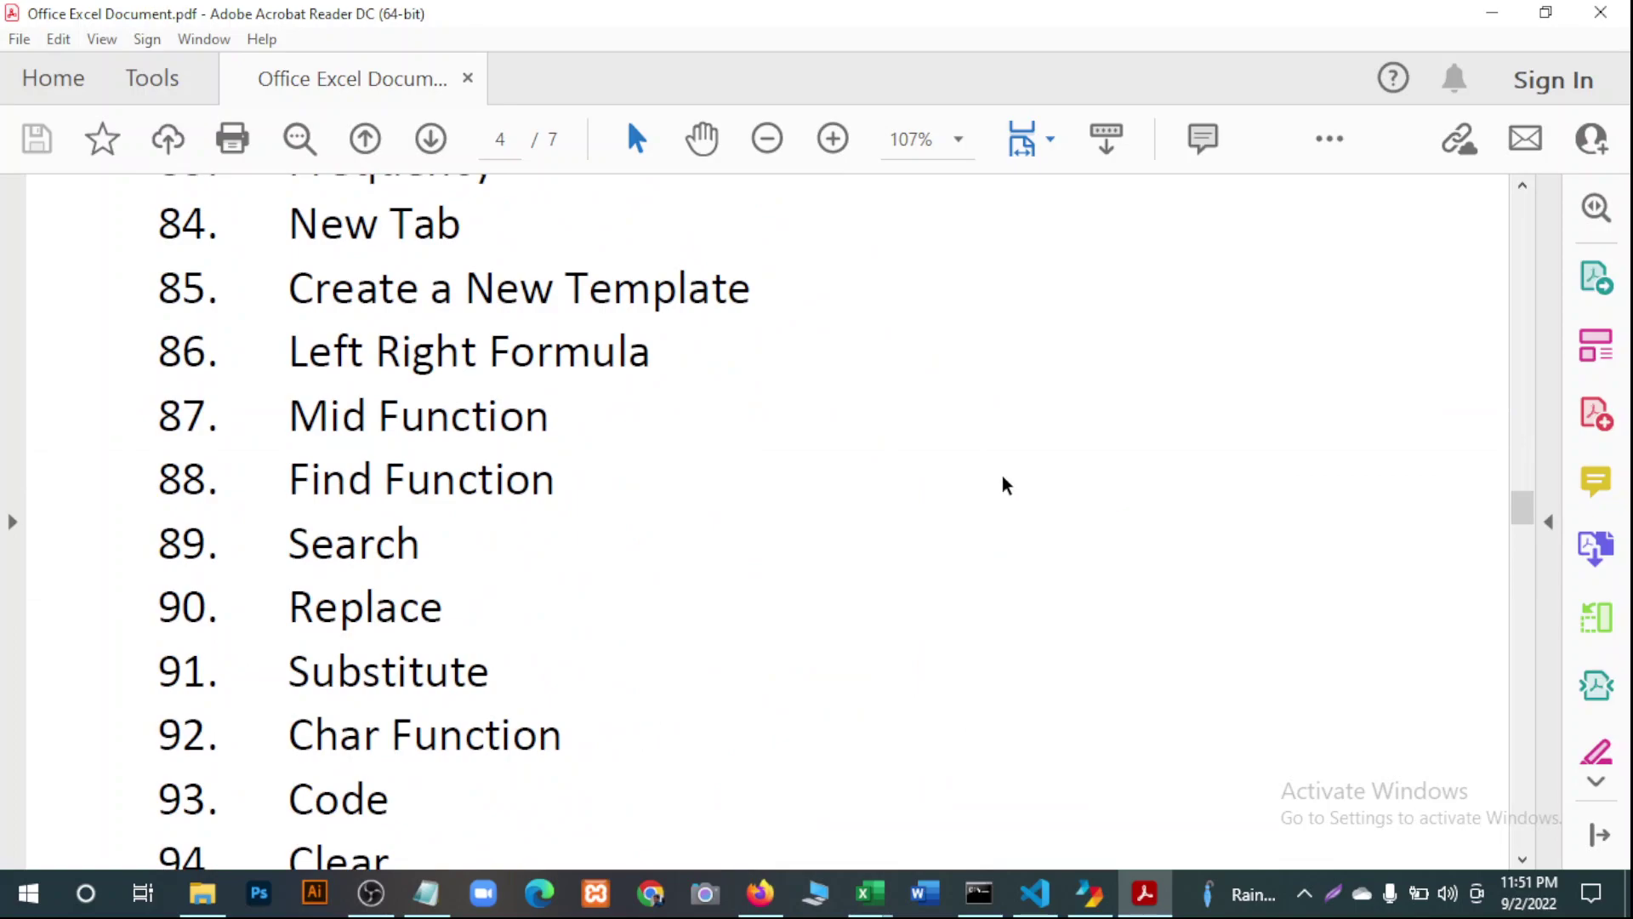
Return to the top of the list, minimize Acrobat Reader and restore OBS.
scroll(970, 340, up, 8)
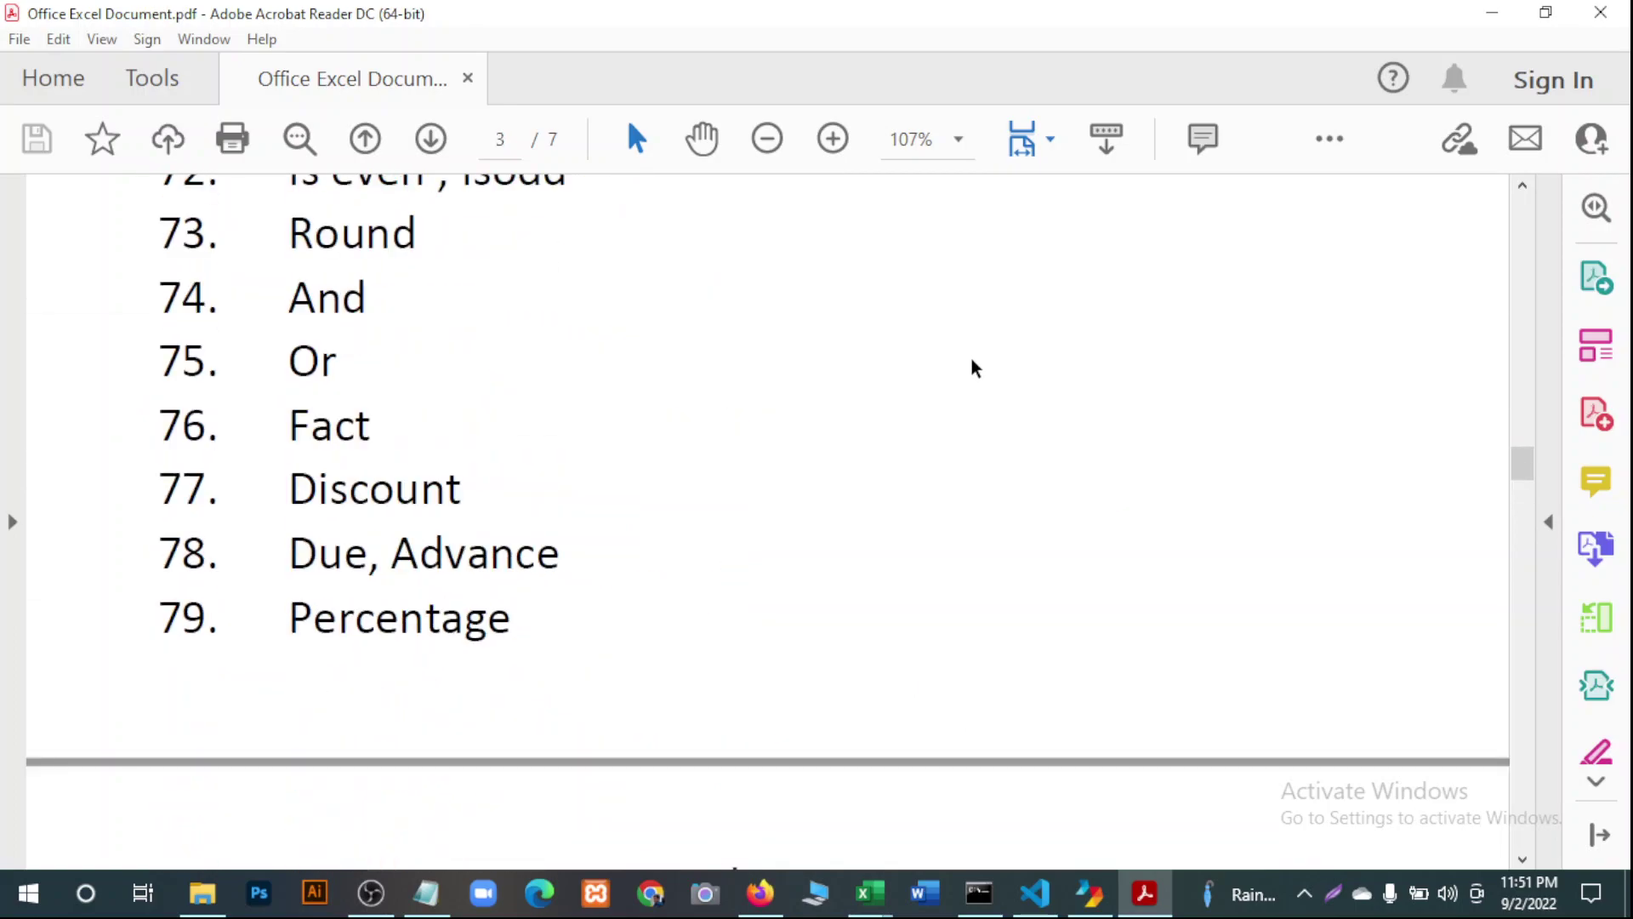
scroll(972, 366, up, 15)
scroll(975, 364, up, 20)
scroll(975, 349, up, 20)
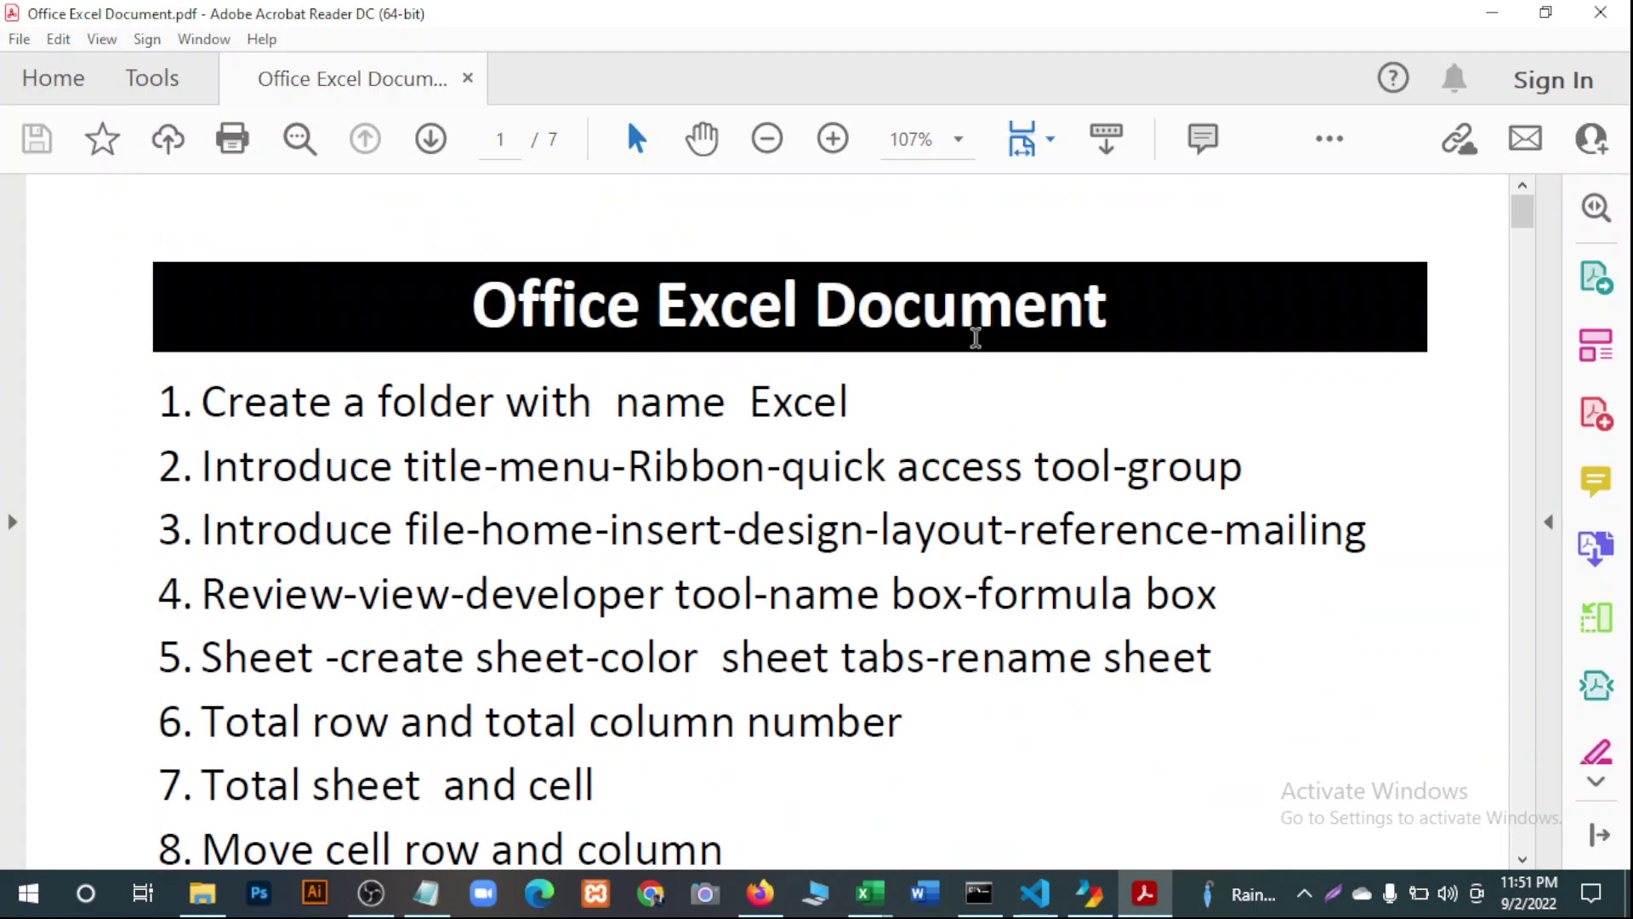
click(1494, 20)
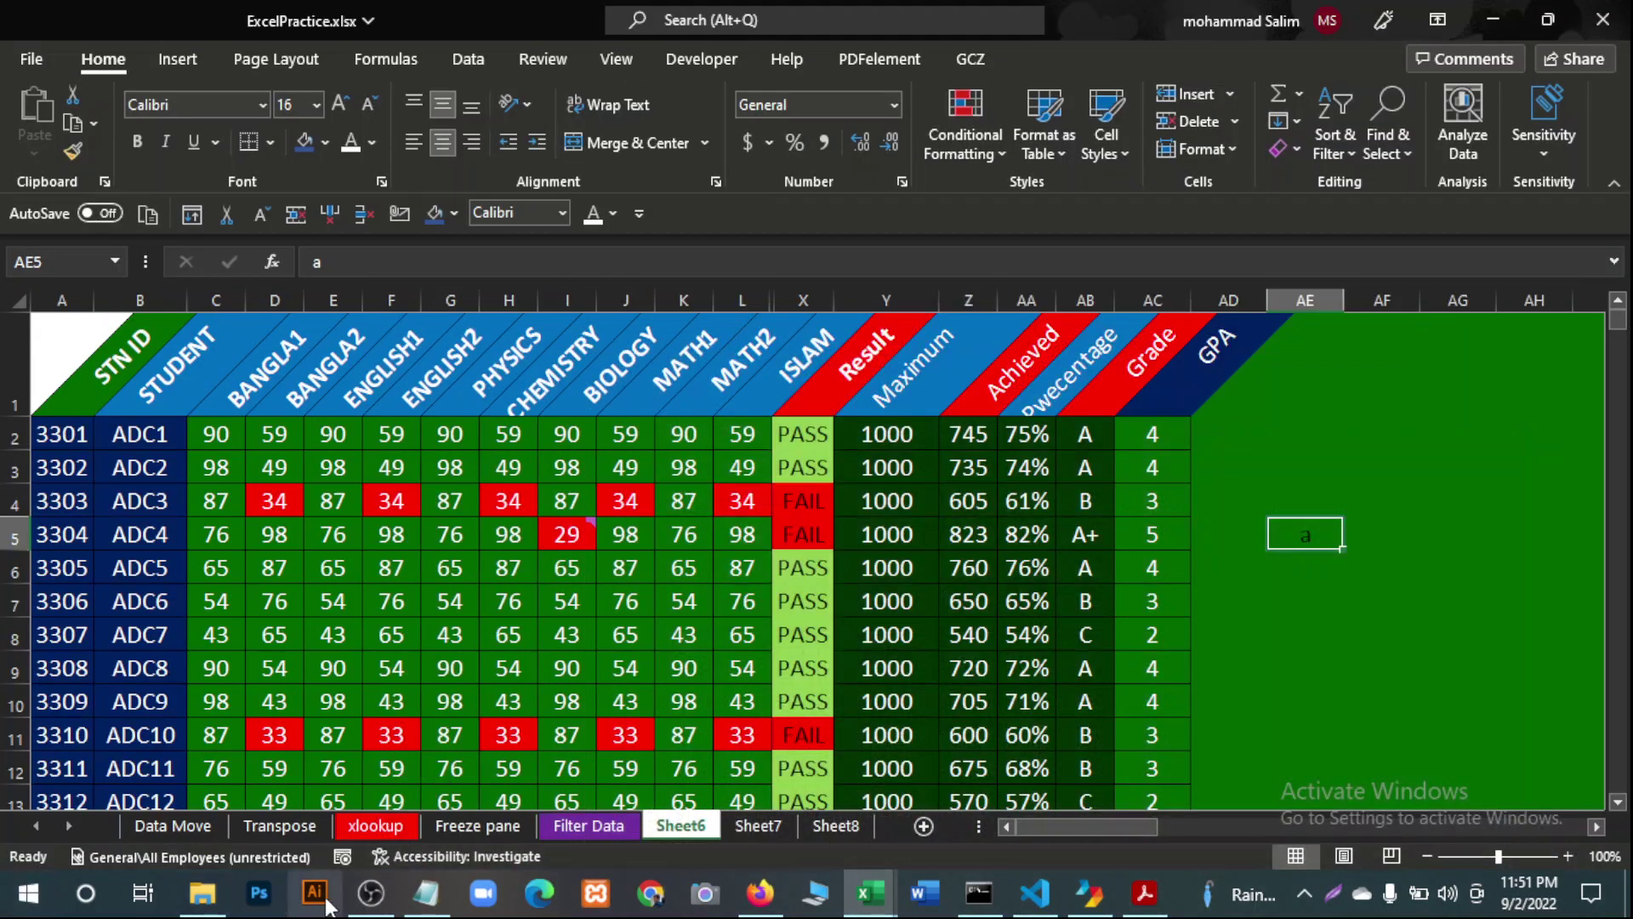
click(371, 893)
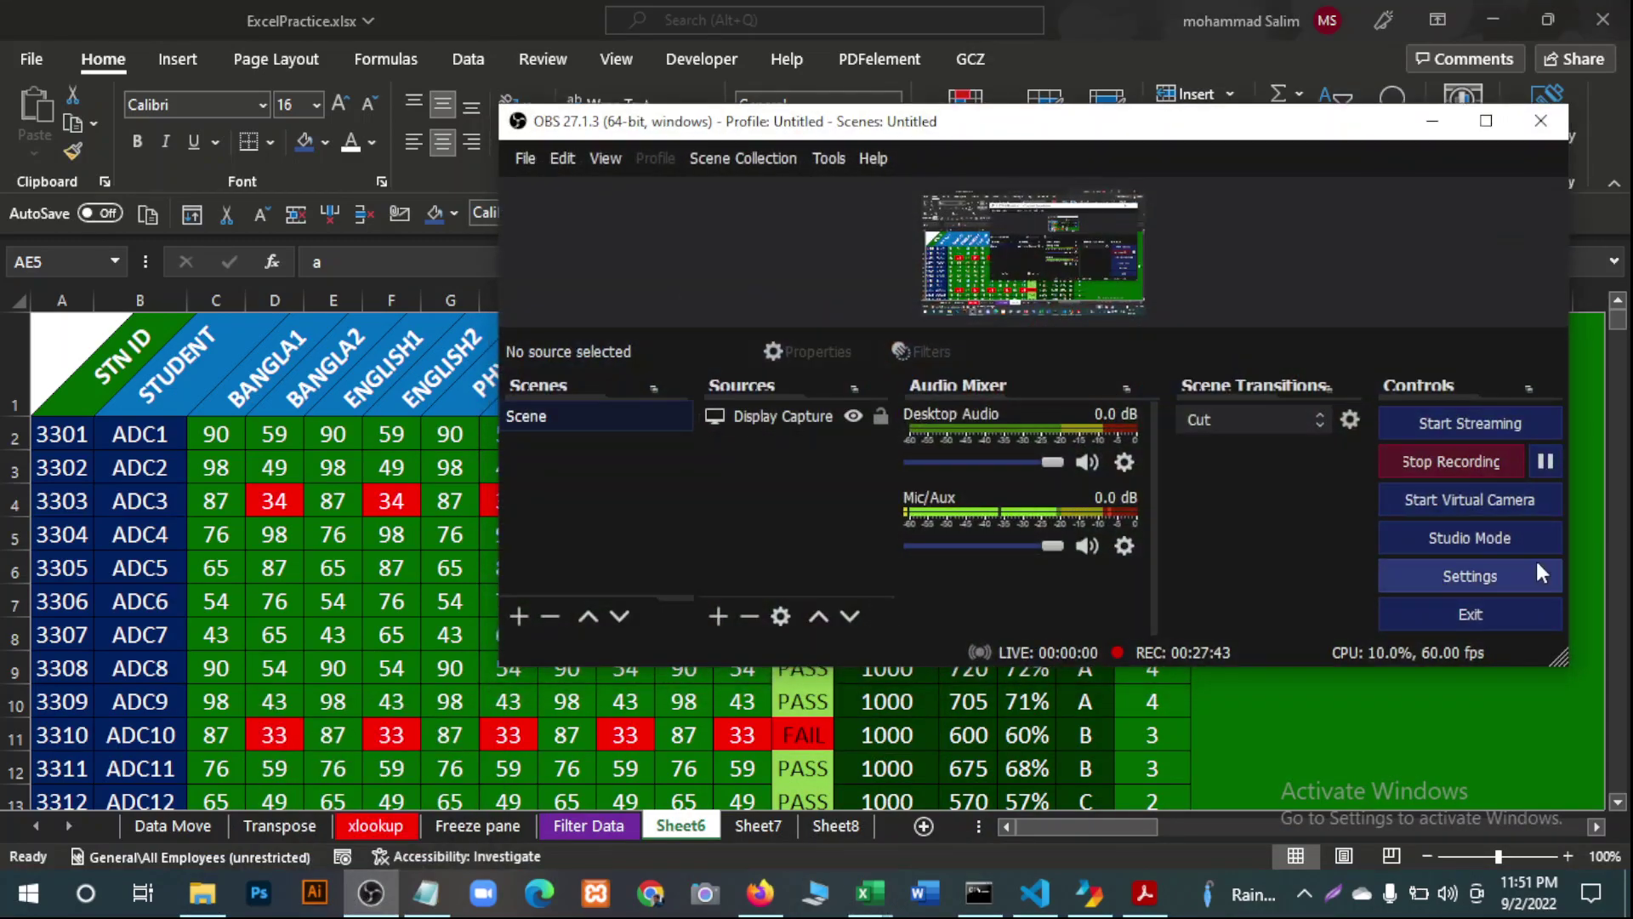